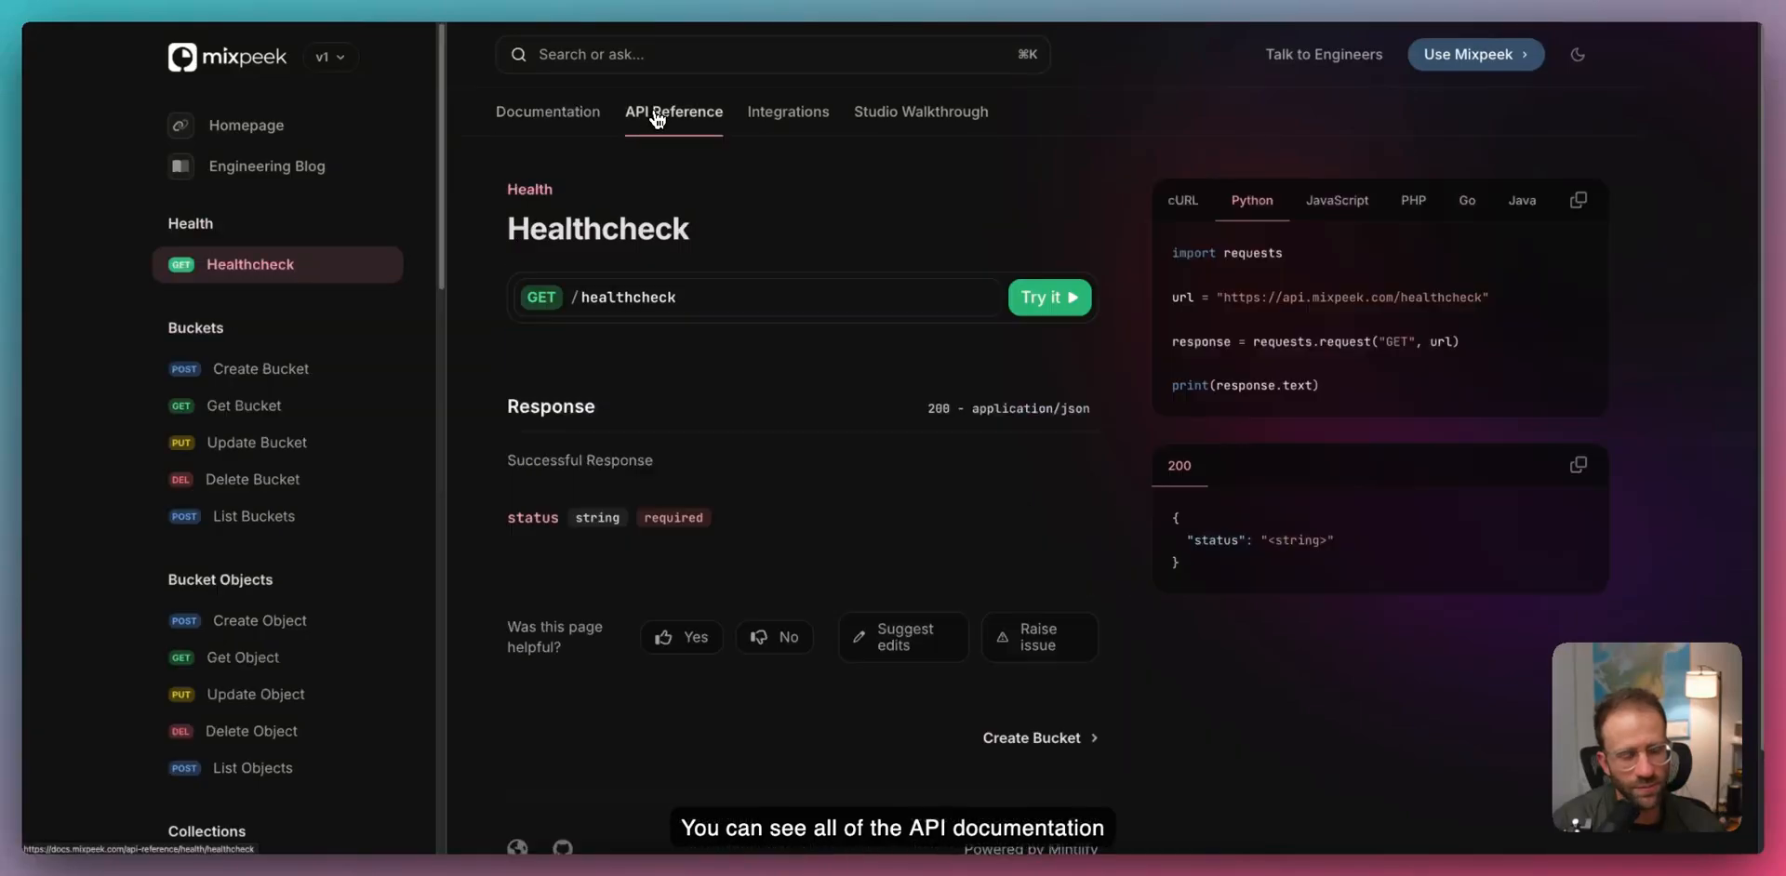
# Step: Look over the API reference, switch to Mixpeek Studio and open its home dashboard
pyautogui.scroll(-2, 298, 447)
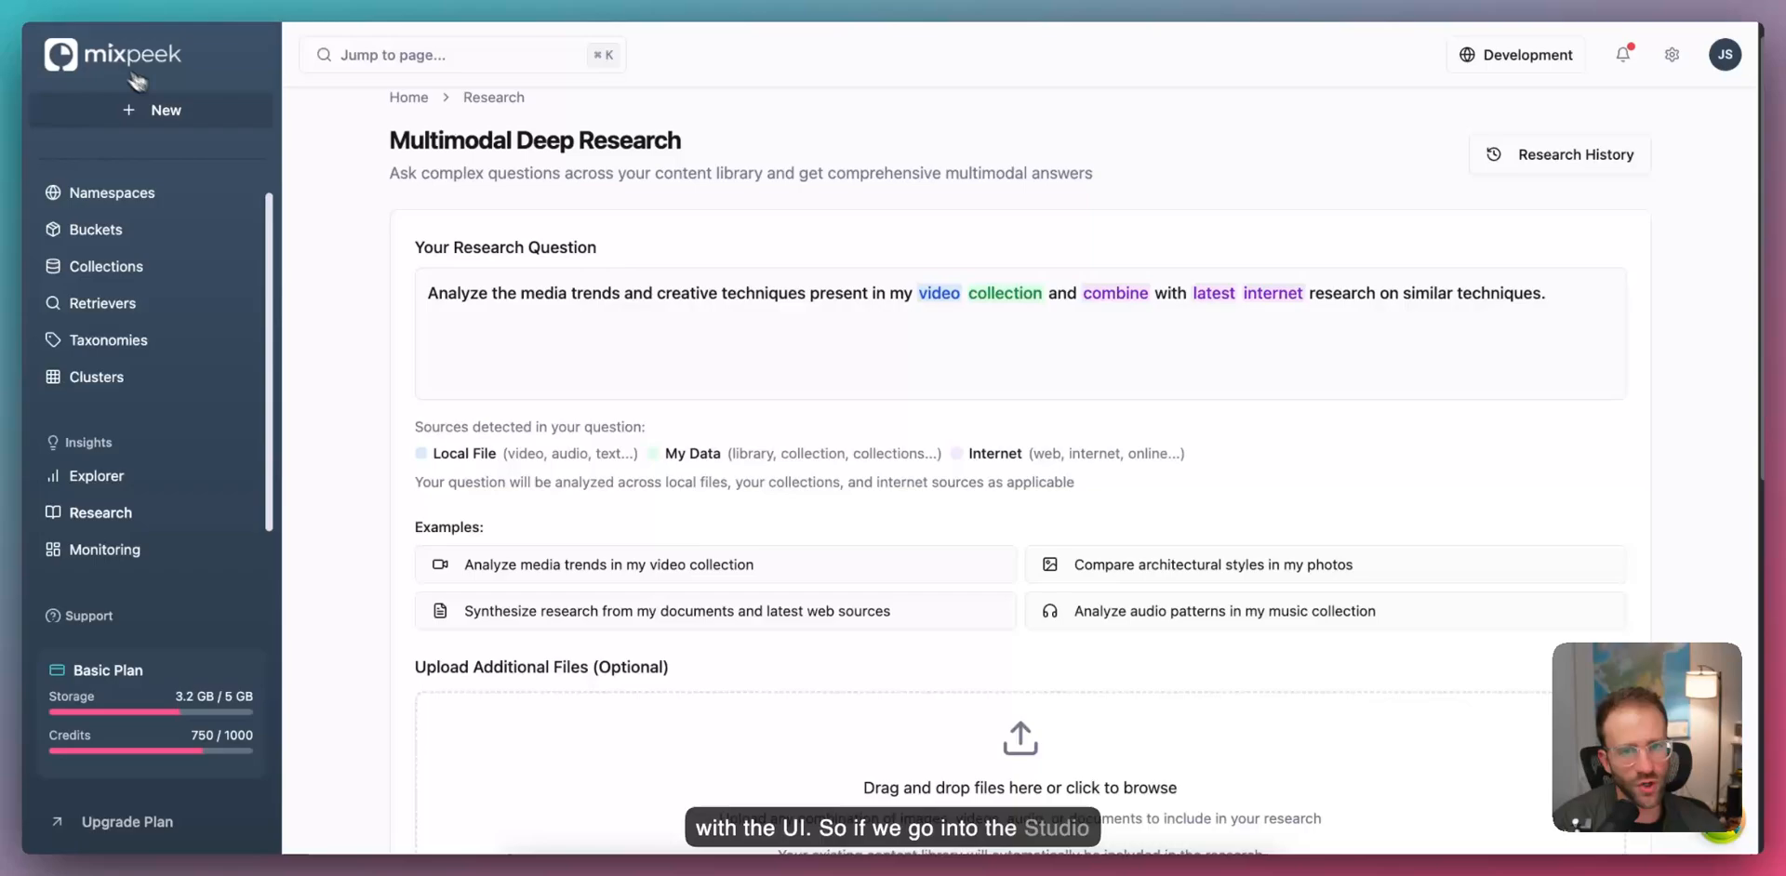
pyautogui.click(132, 75)
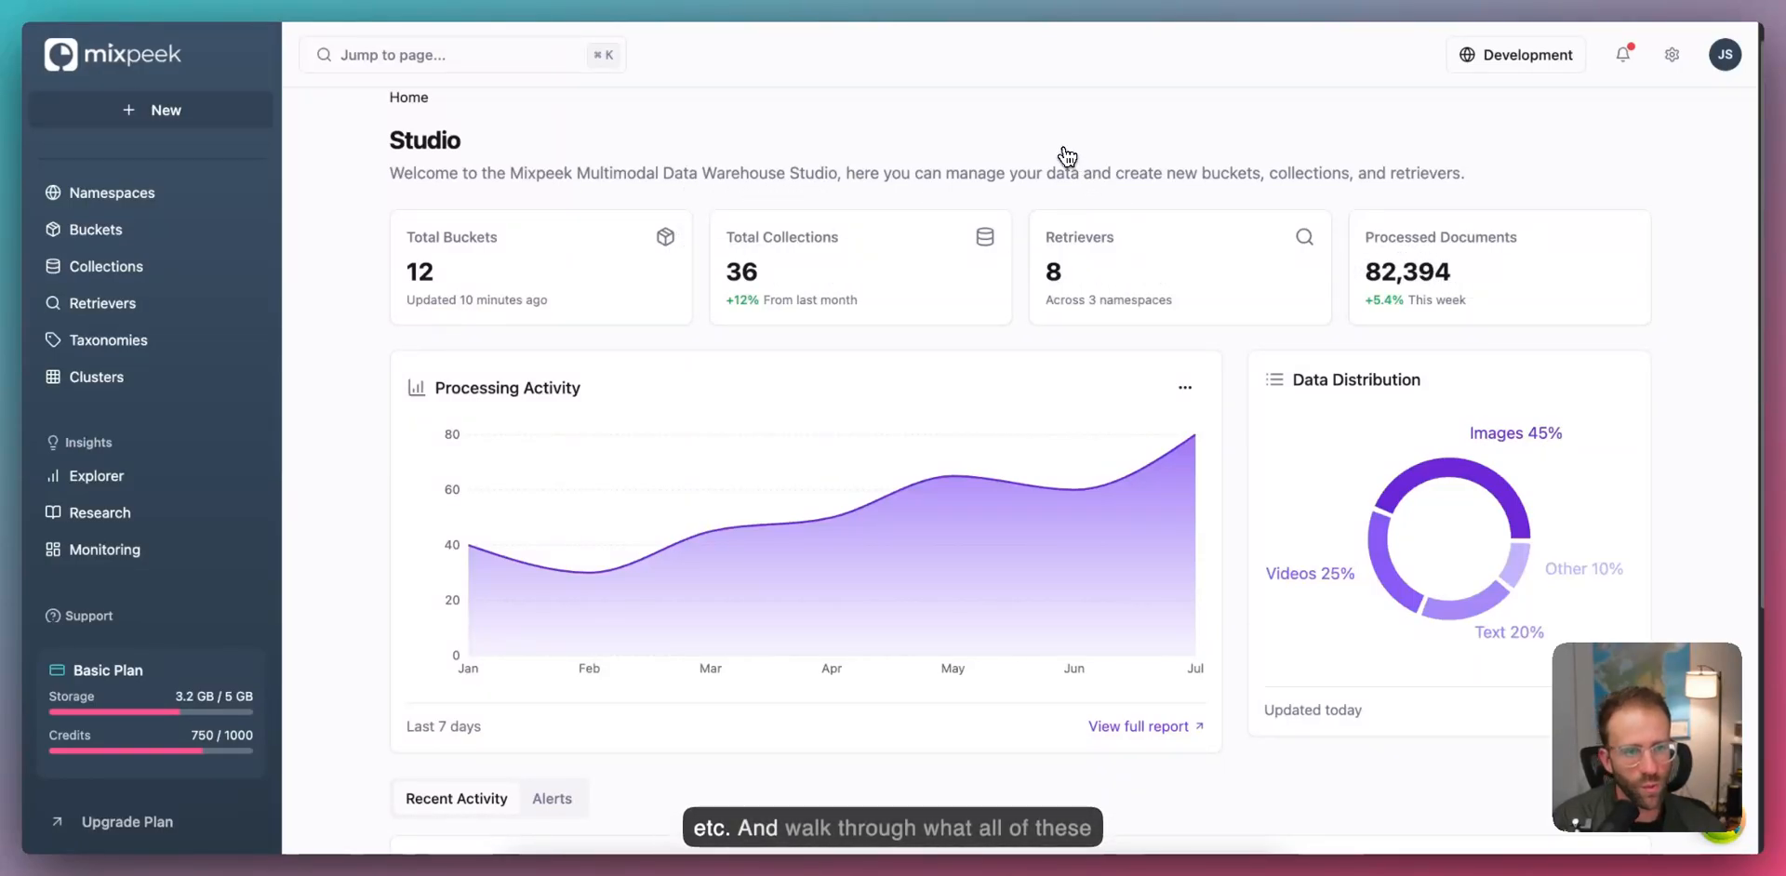
pyautogui.scroll(-1, 199, 482)
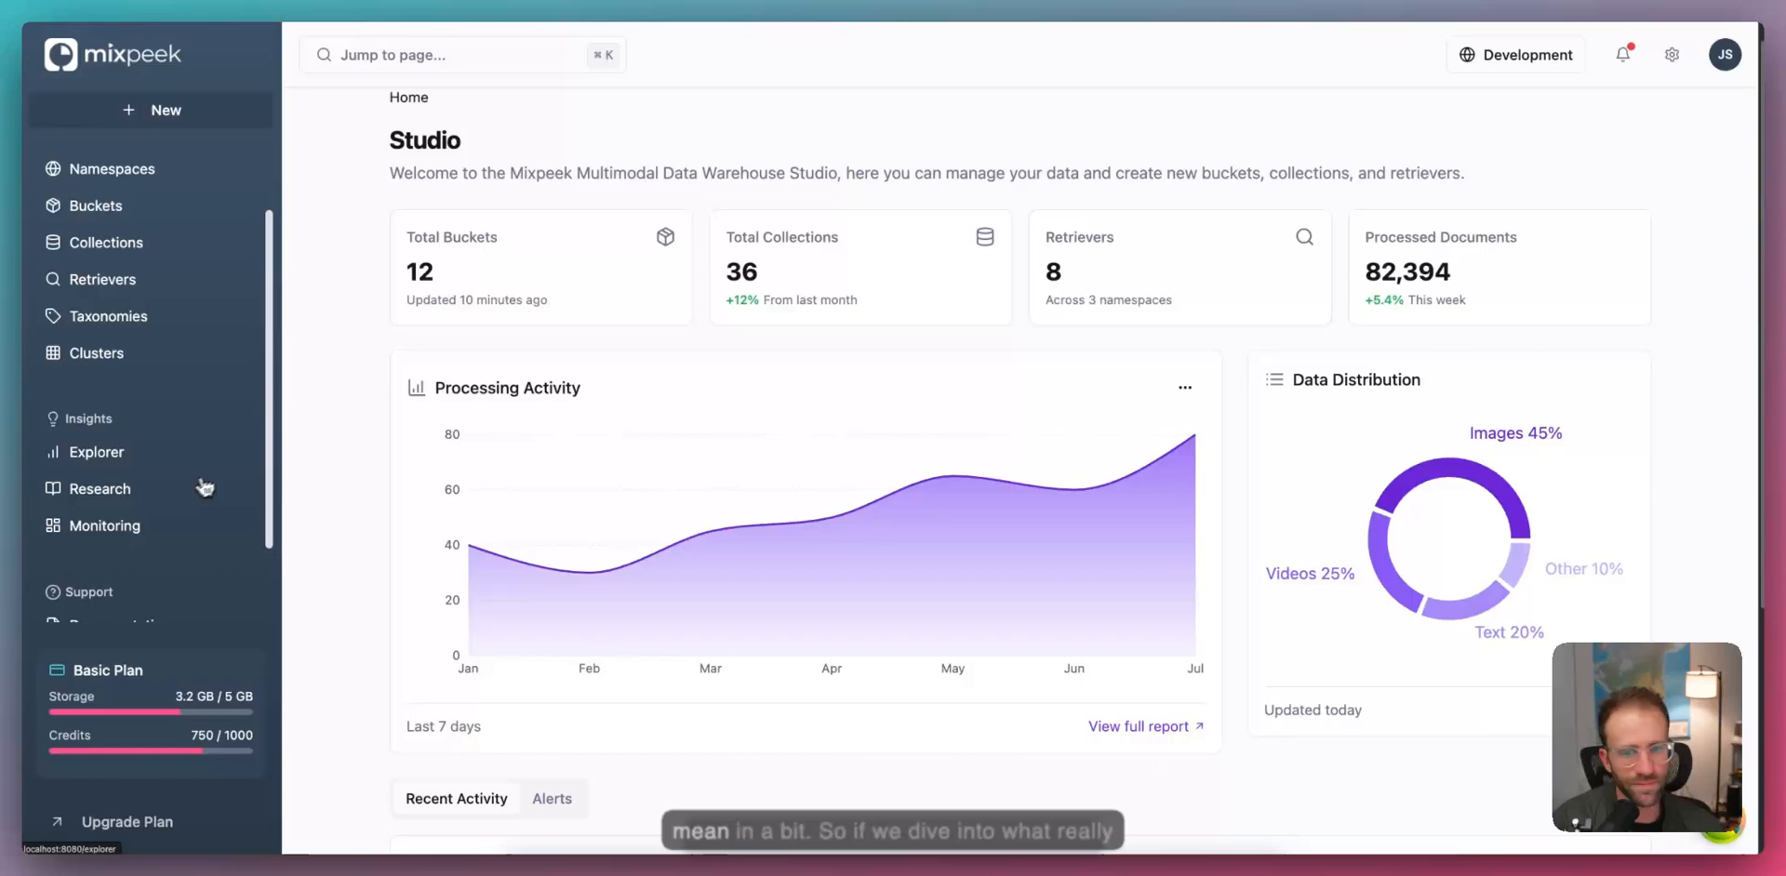
# Step: Run a multimodal deep research query using the example question "Analyze media trends in my video collection"
pyautogui.click(139, 483)
pyautogui.scroll(1, 354, 441)
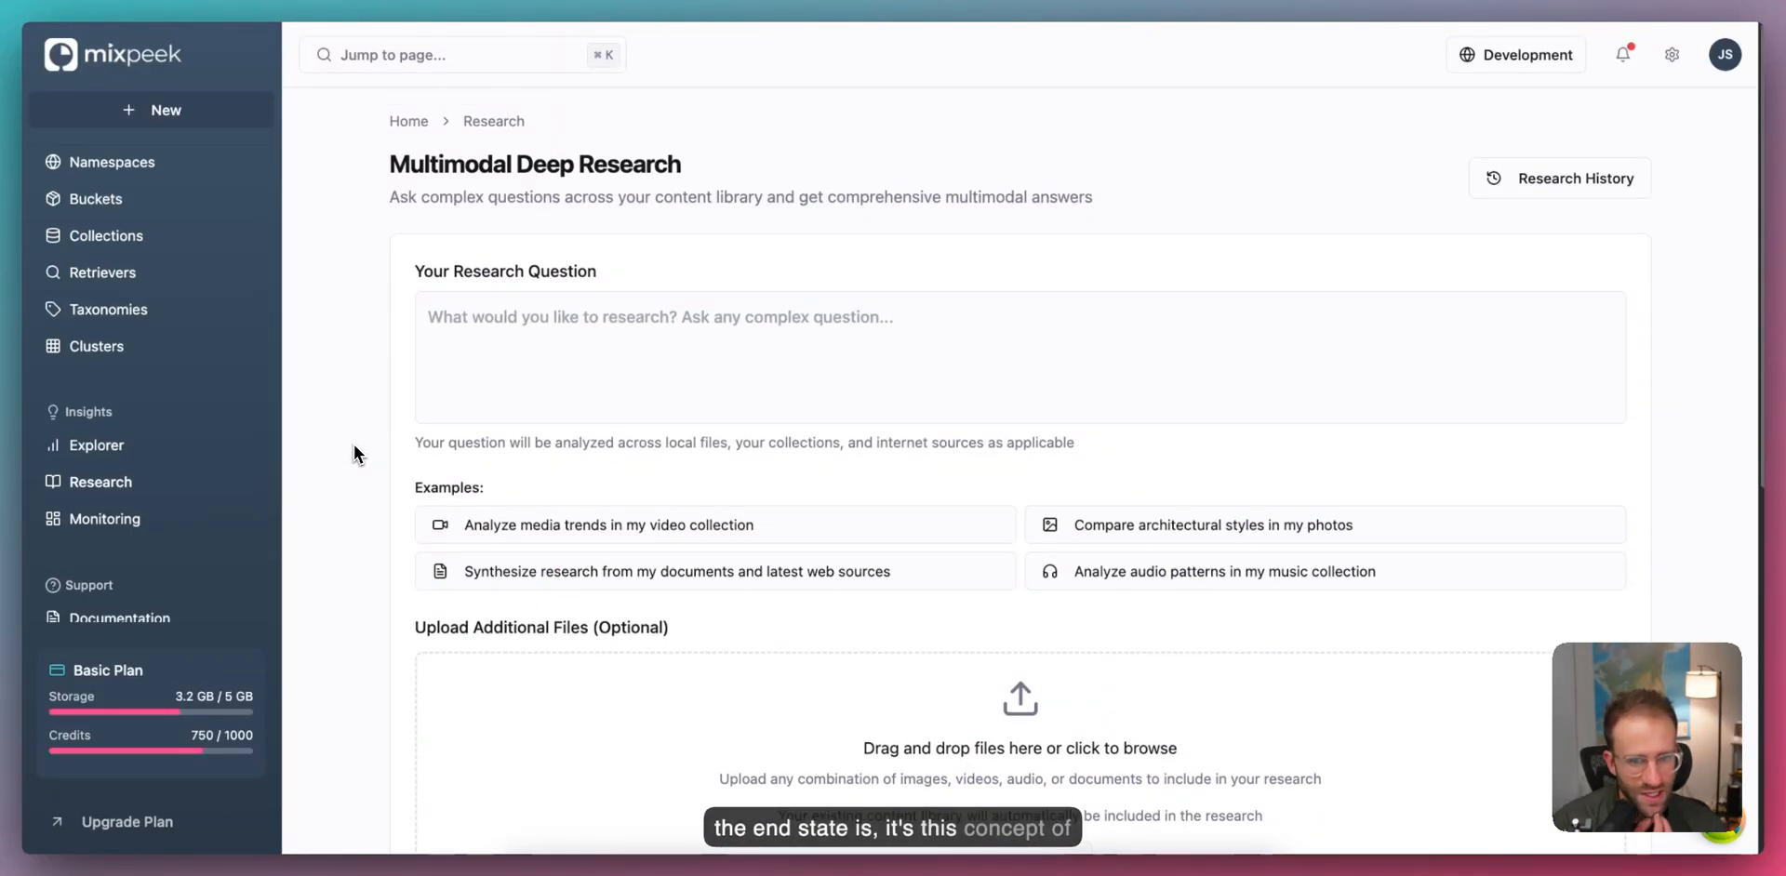
pyautogui.click(511, 524)
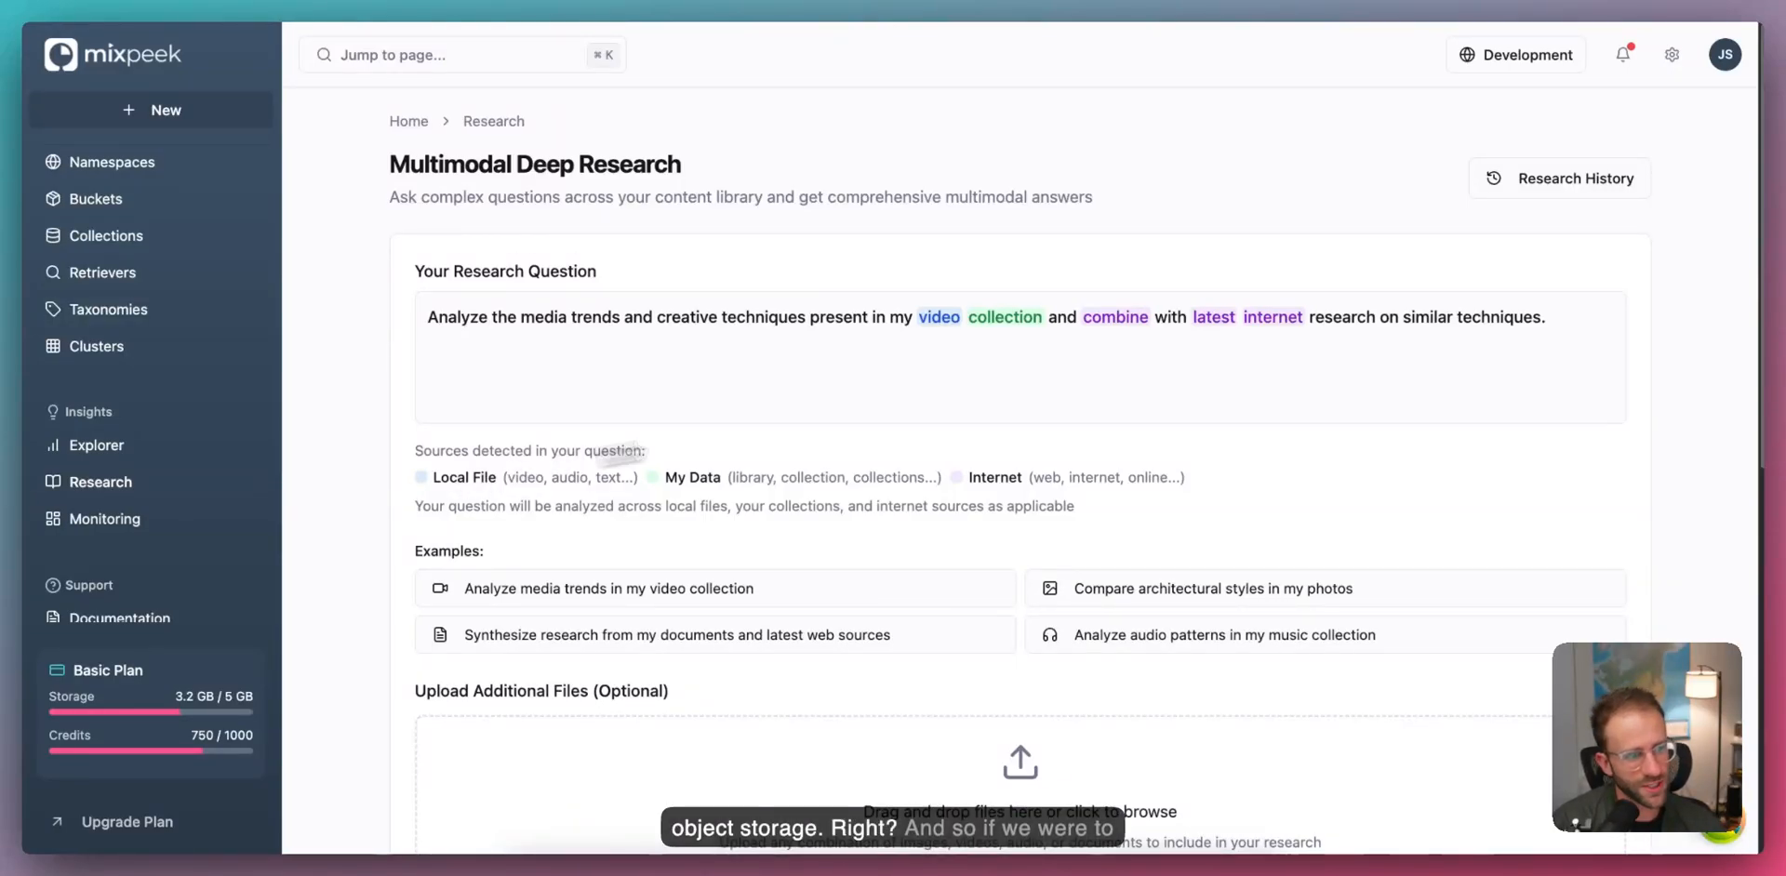
pyautogui.scroll(-8, 619, 451)
pyautogui.click(1488, 749)
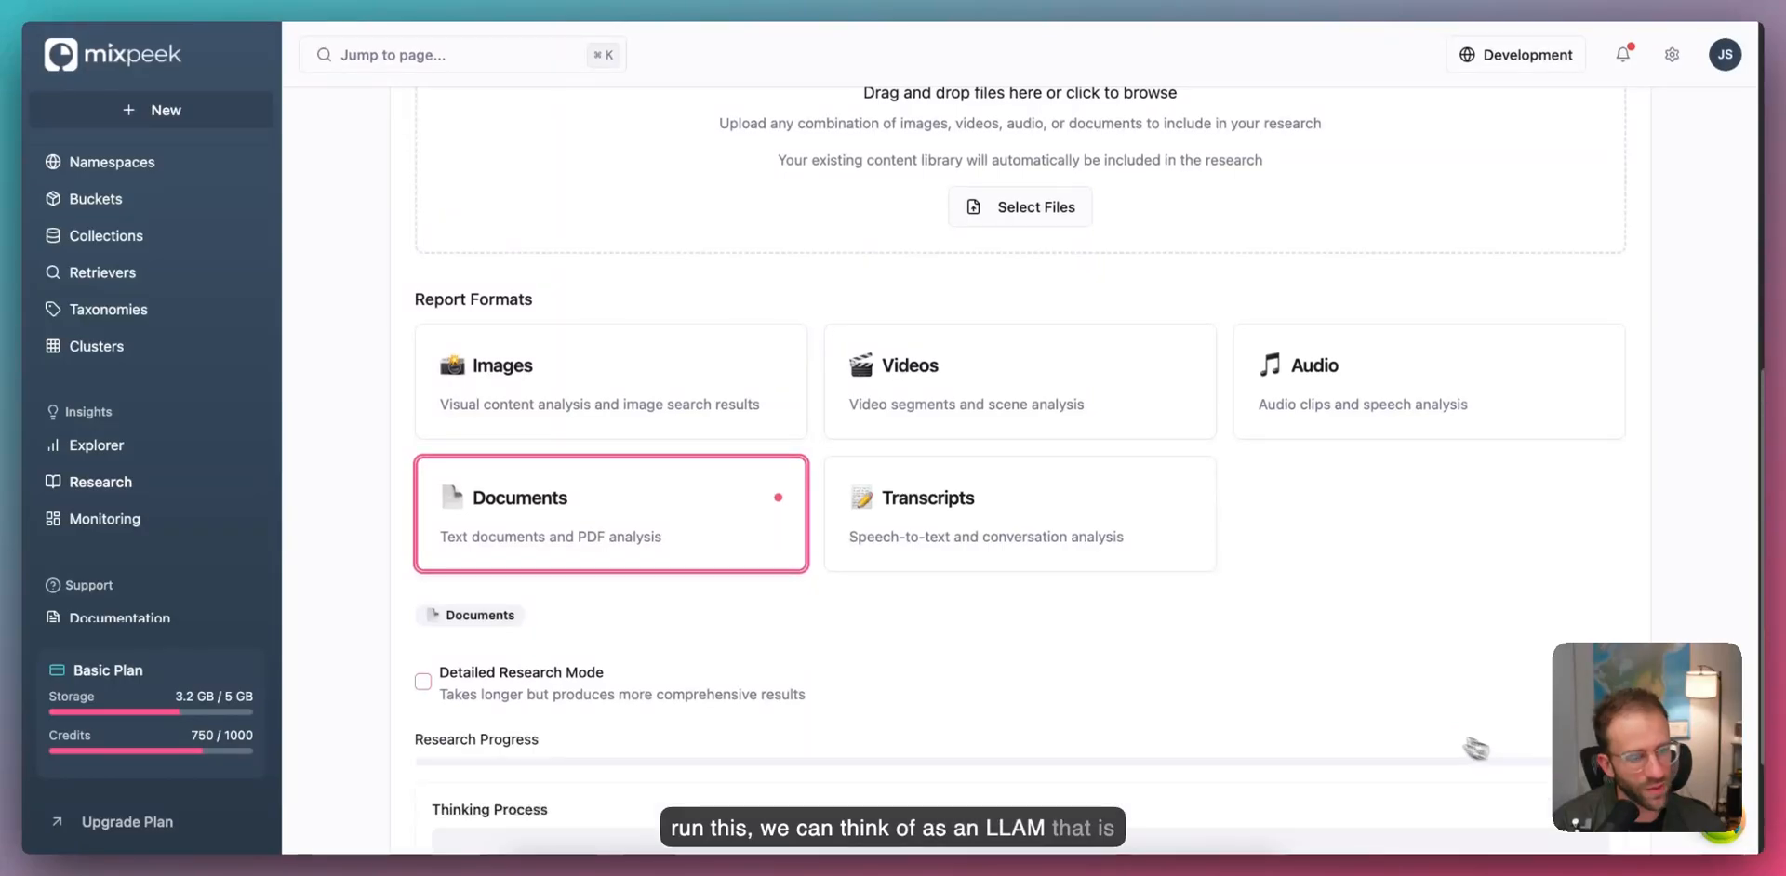
# Step: Read the generated research report down to its document analysis and open the research history
pyautogui.scroll(-3, 1331, 689)
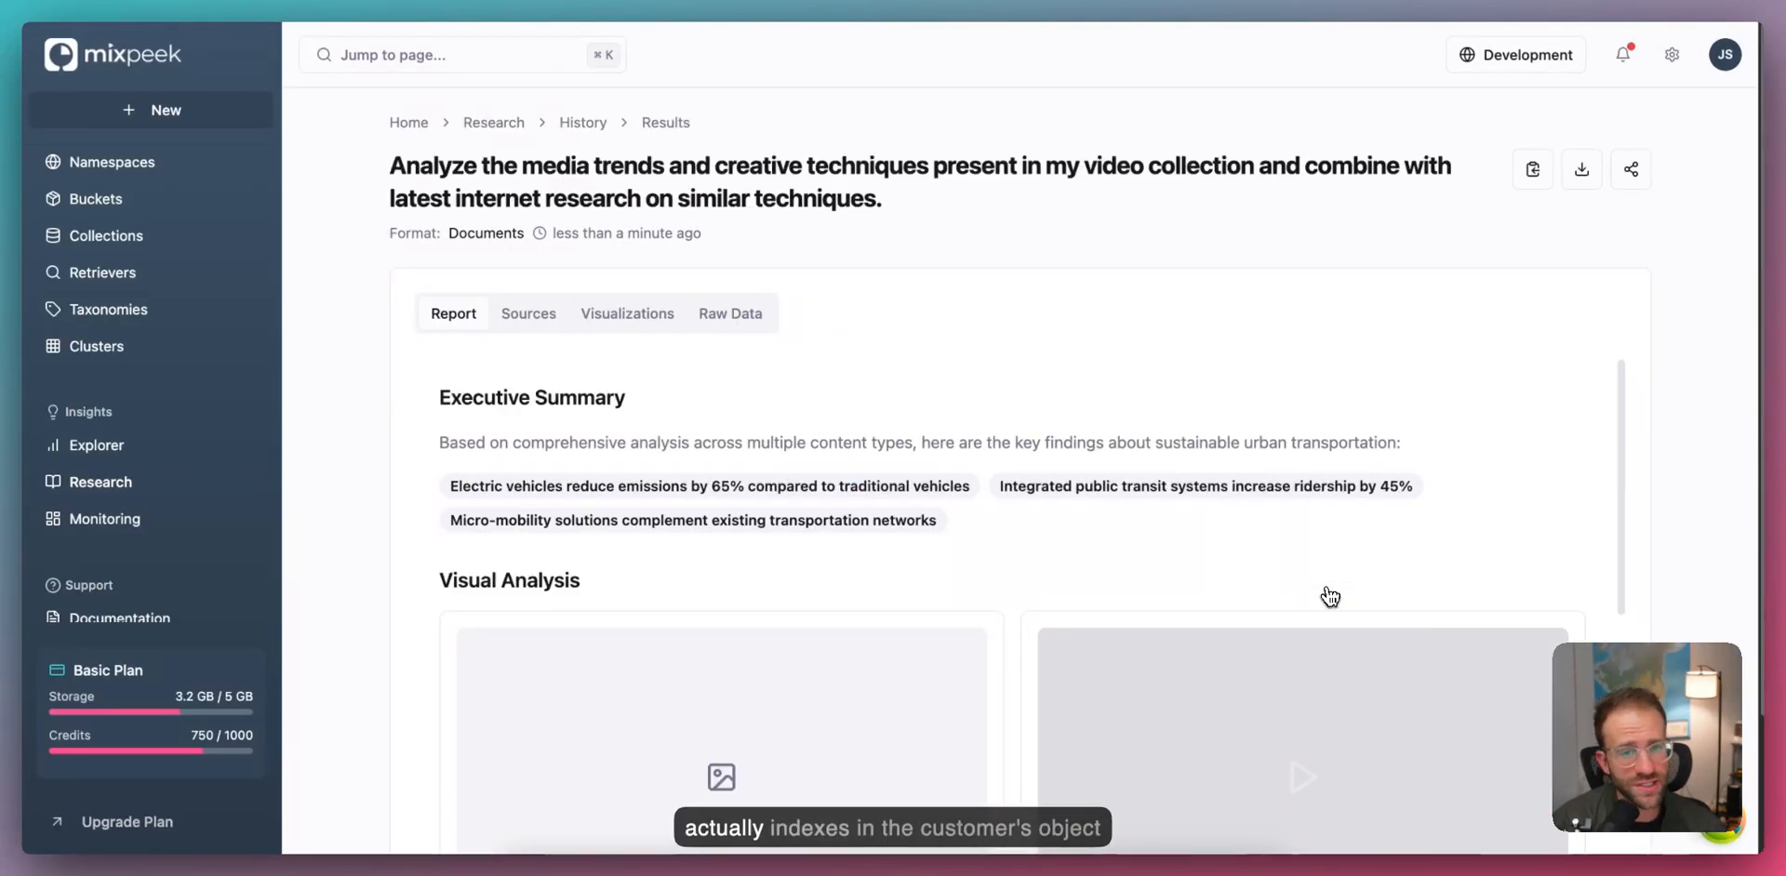
pyautogui.scroll(-3, 813, 538)
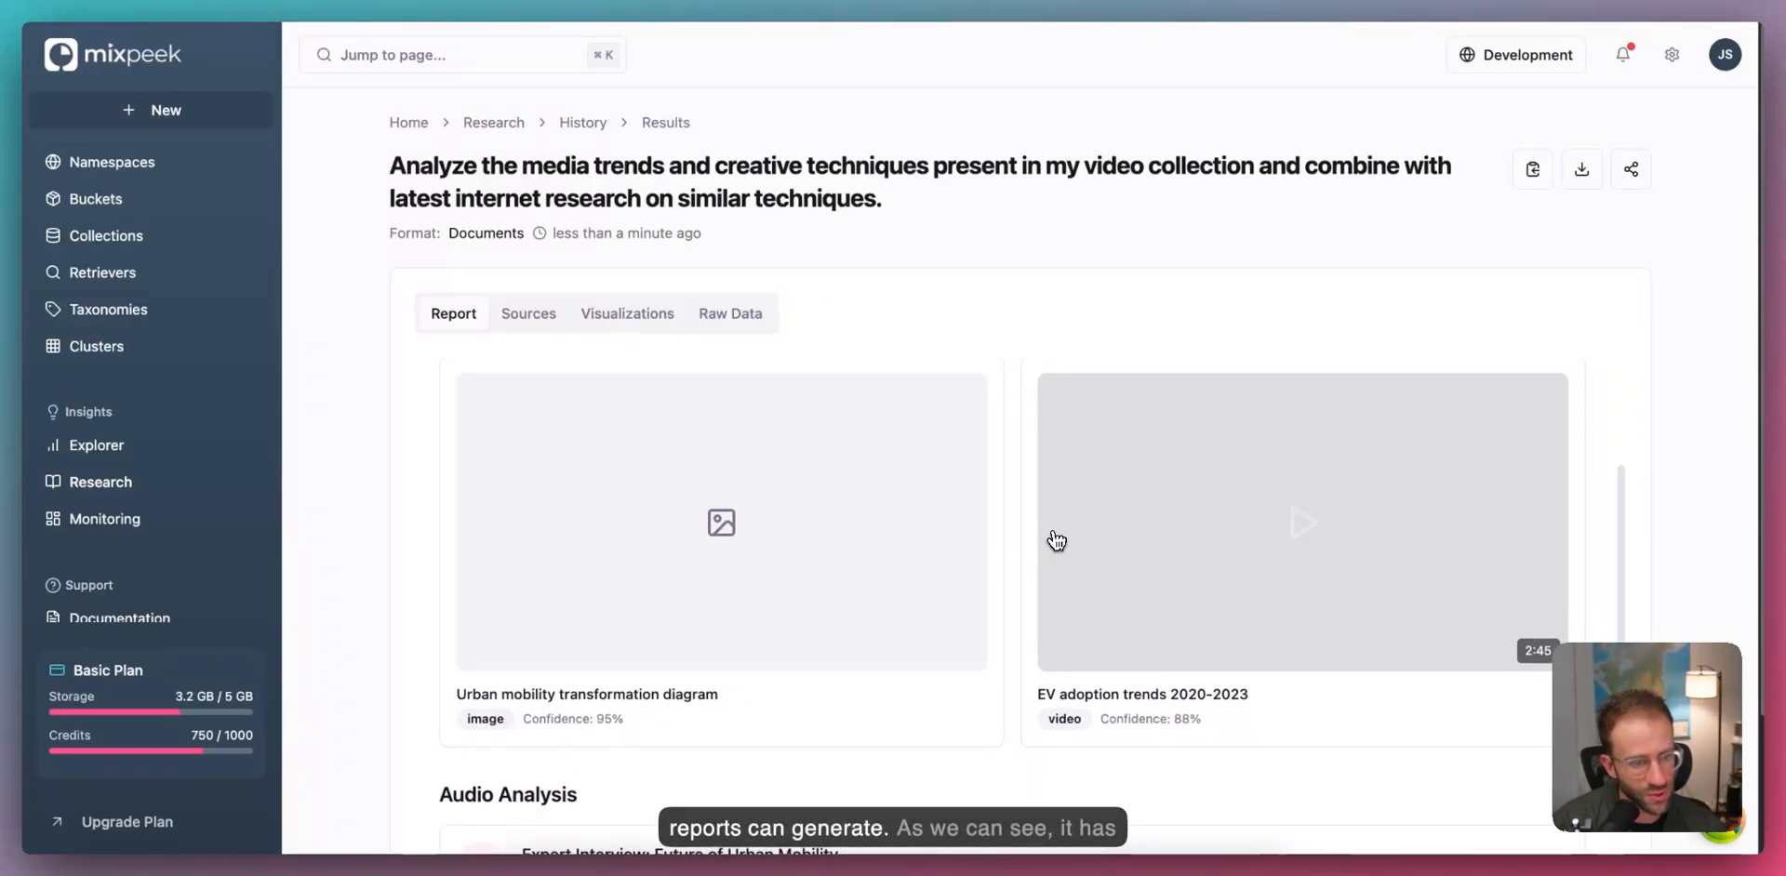
pyautogui.scroll(-5, 1023, 521)
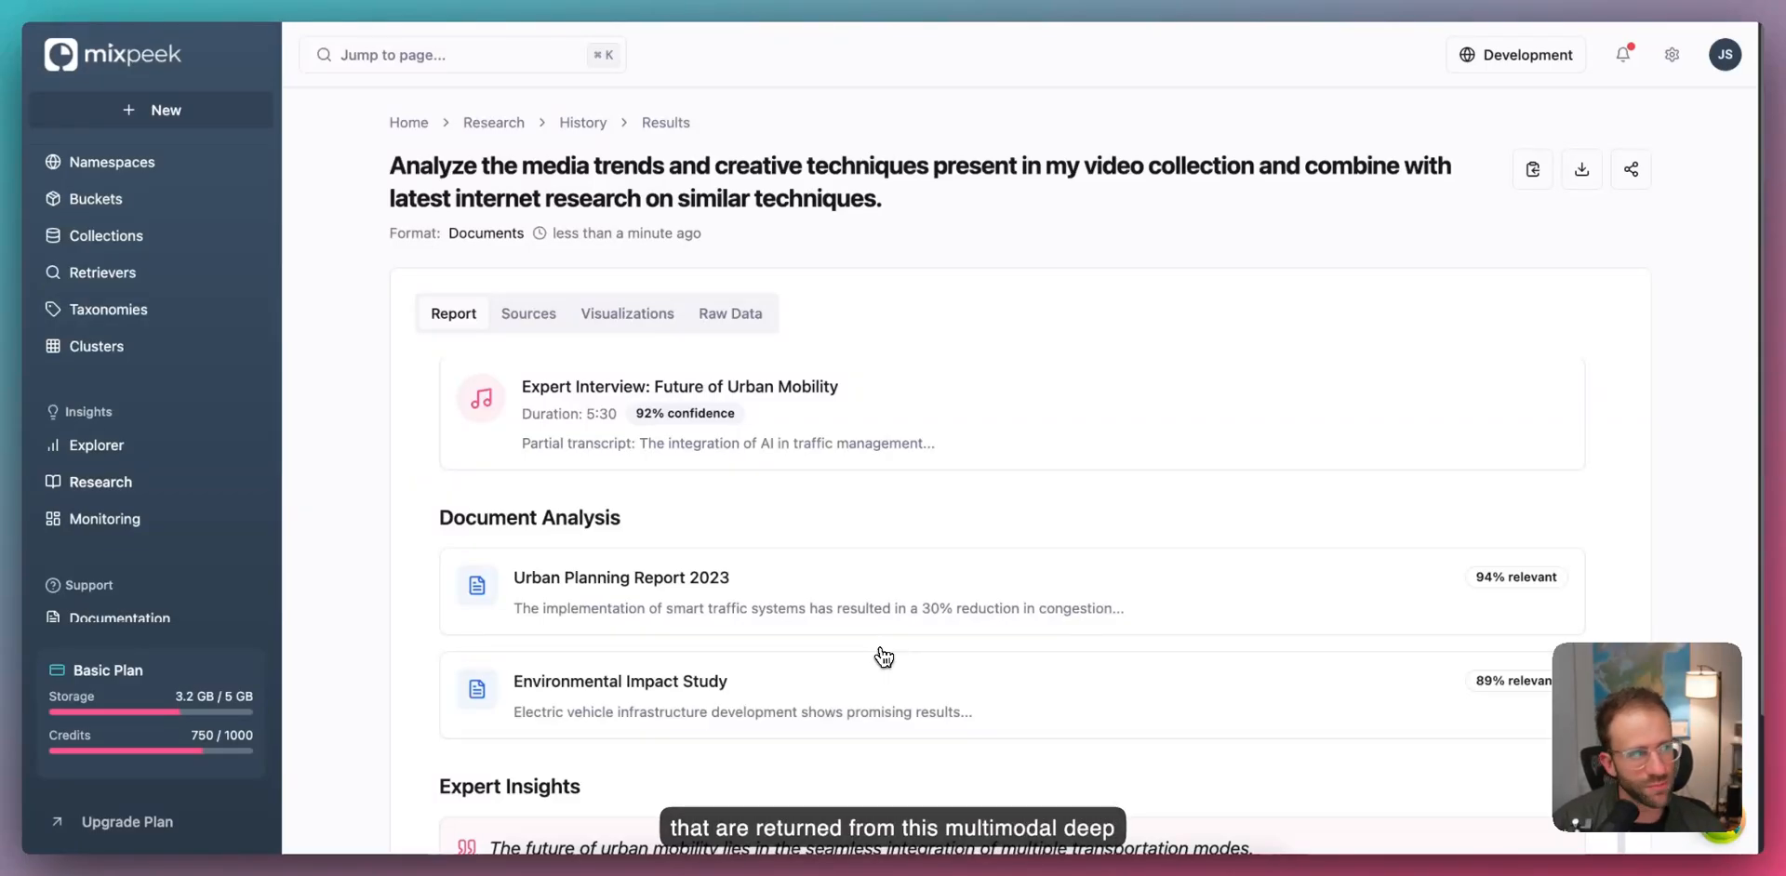
pyautogui.click(578, 125)
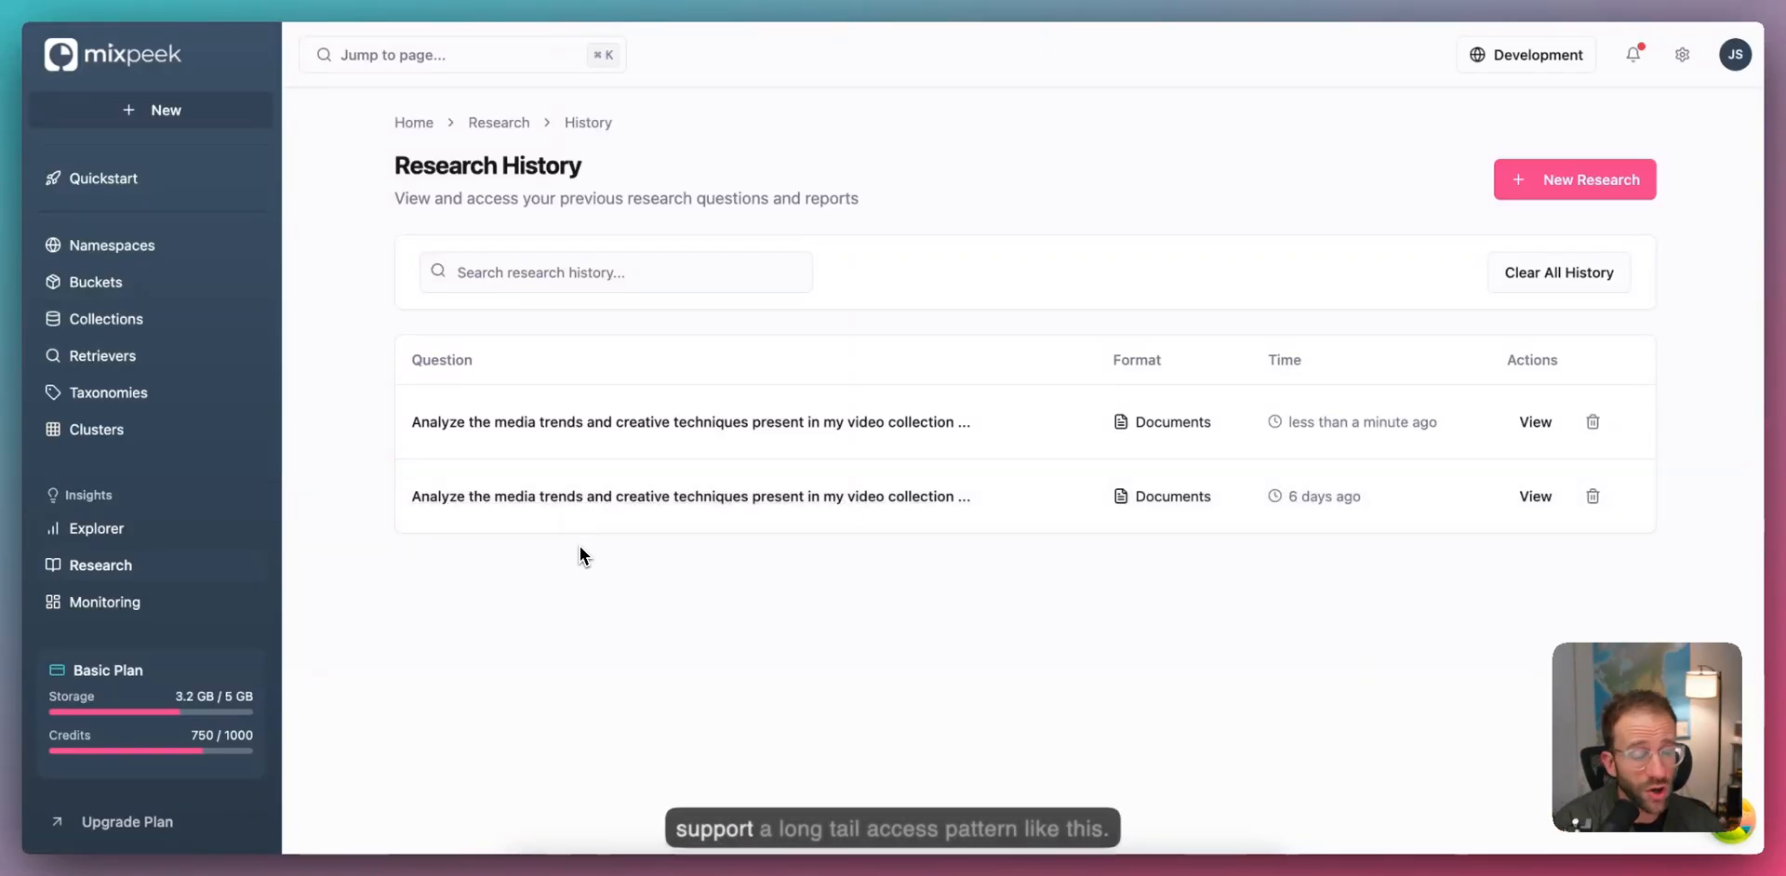
# Step: Start a new namespace and choose General Documents Q&A as the existing namespace to migrate from
pyautogui.click(140, 253)
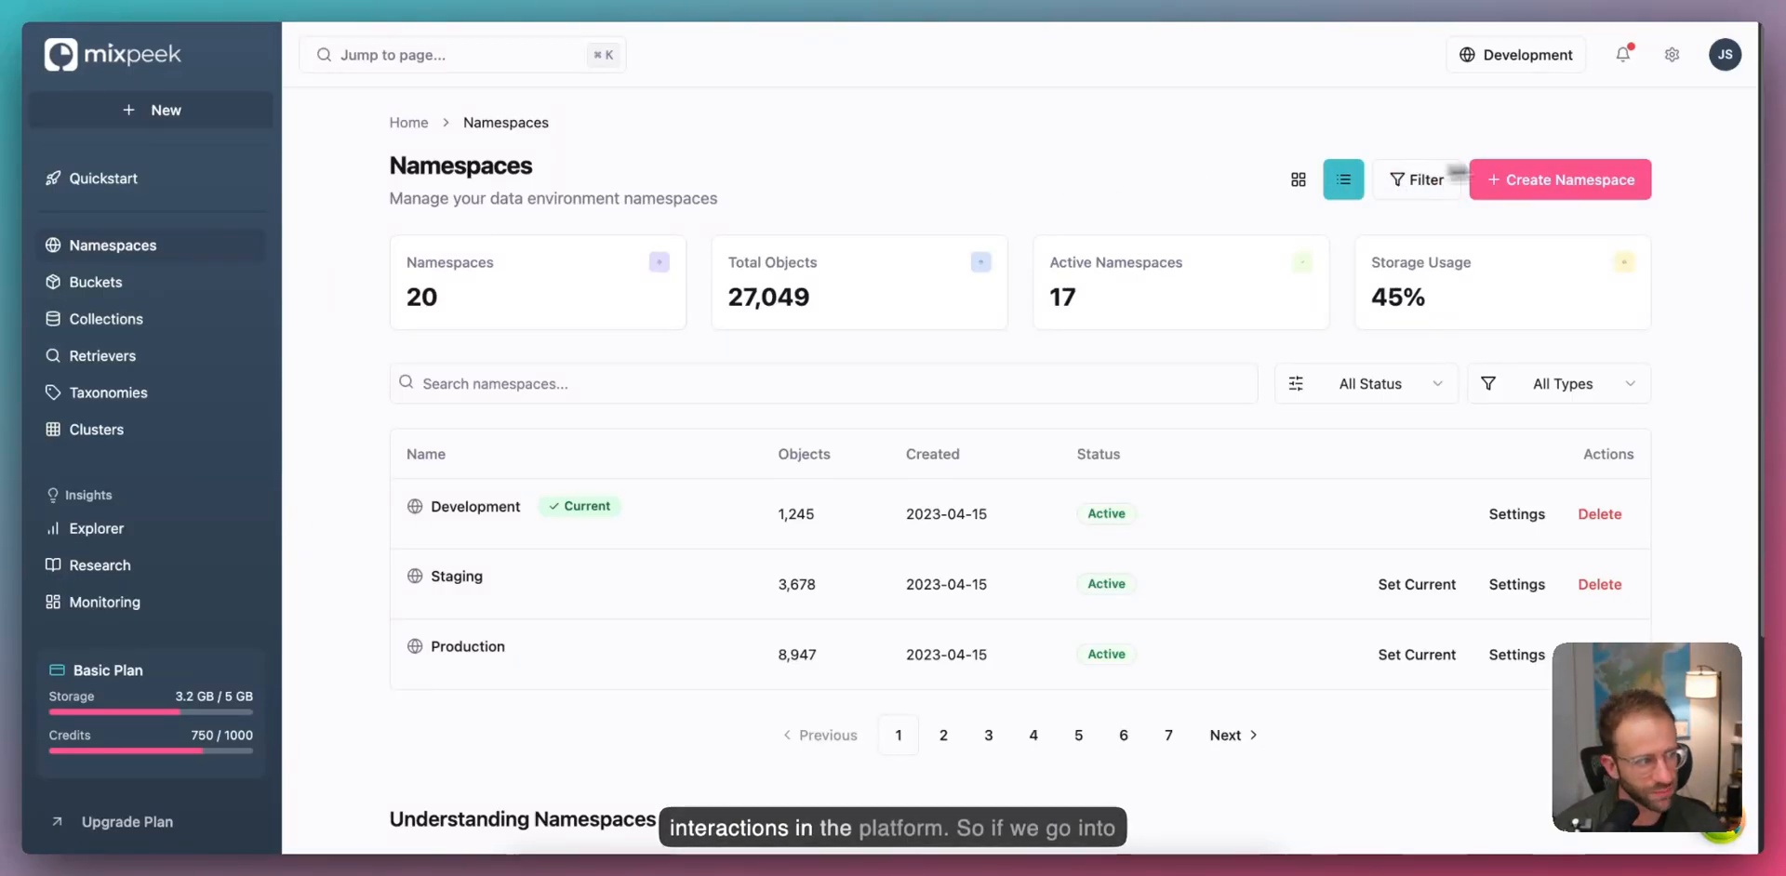
pyautogui.click(1572, 179)
pyautogui.scroll(-2, 1109, 347)
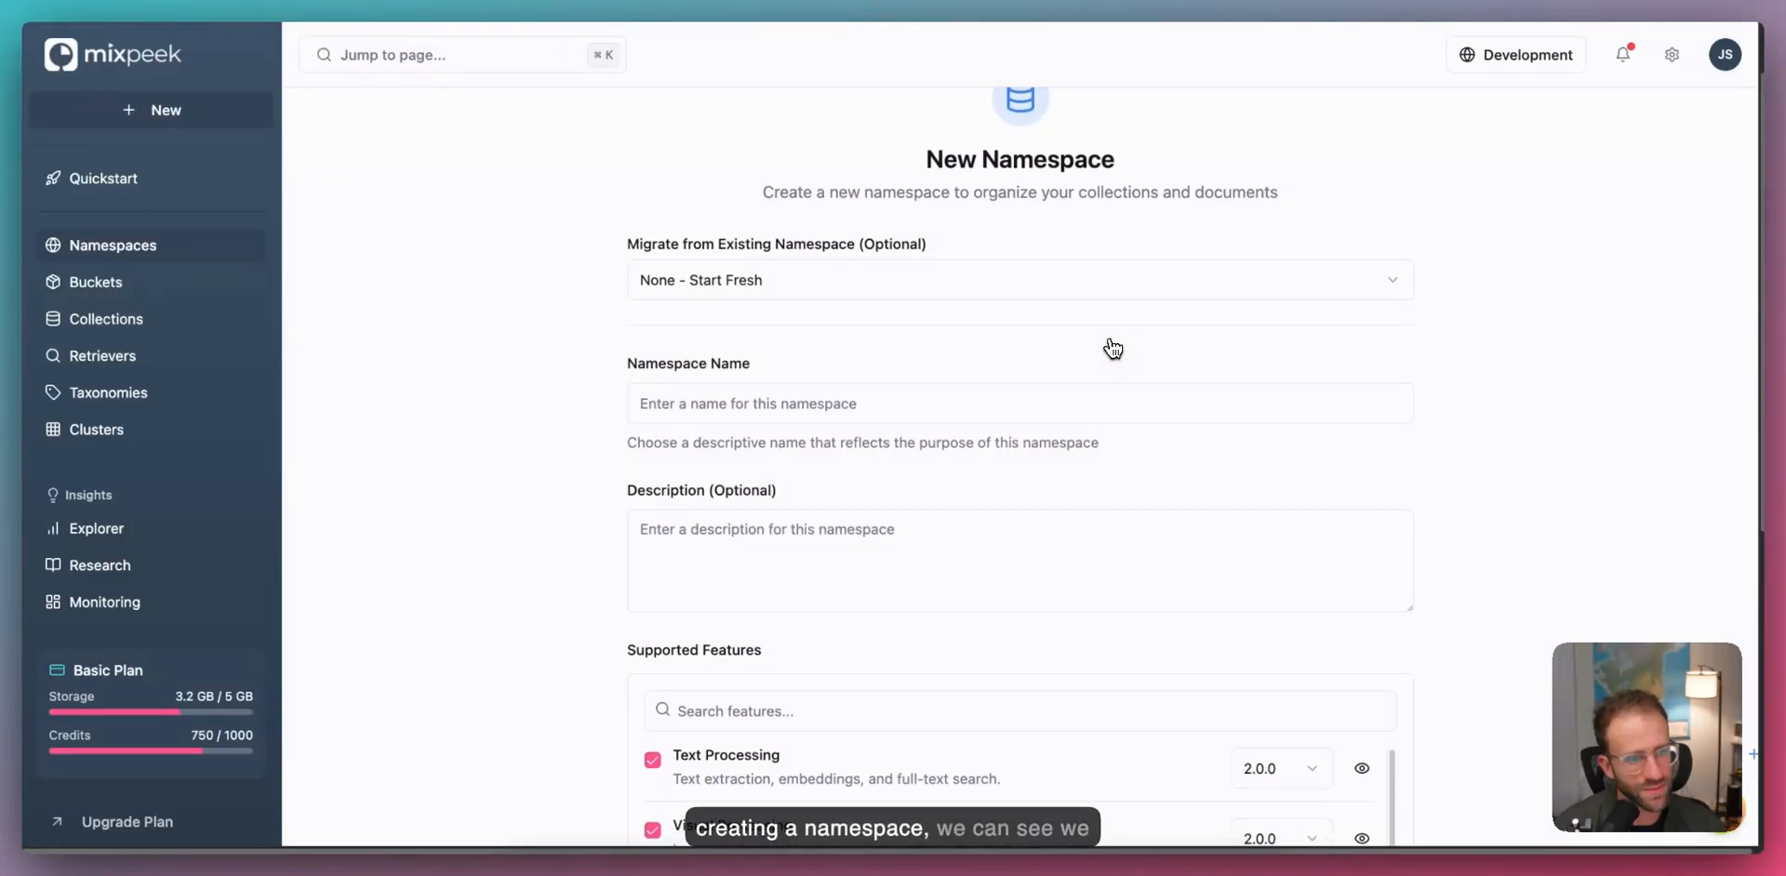
pyautogui.click(825, 291)
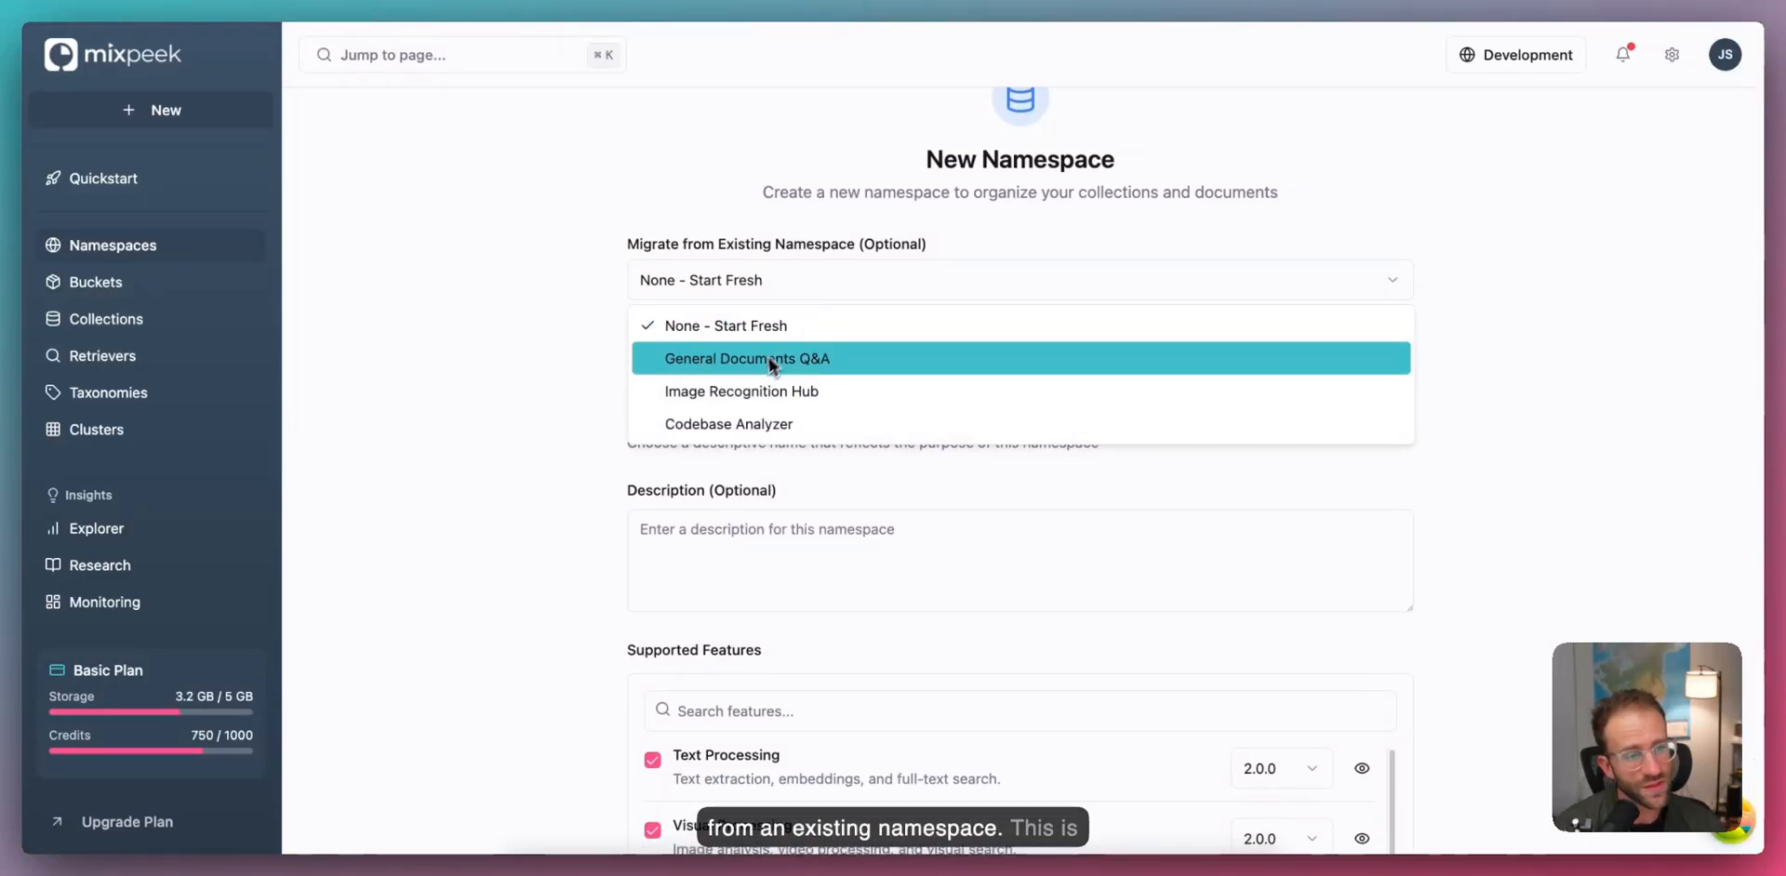
pyautogui.click(995, 358)
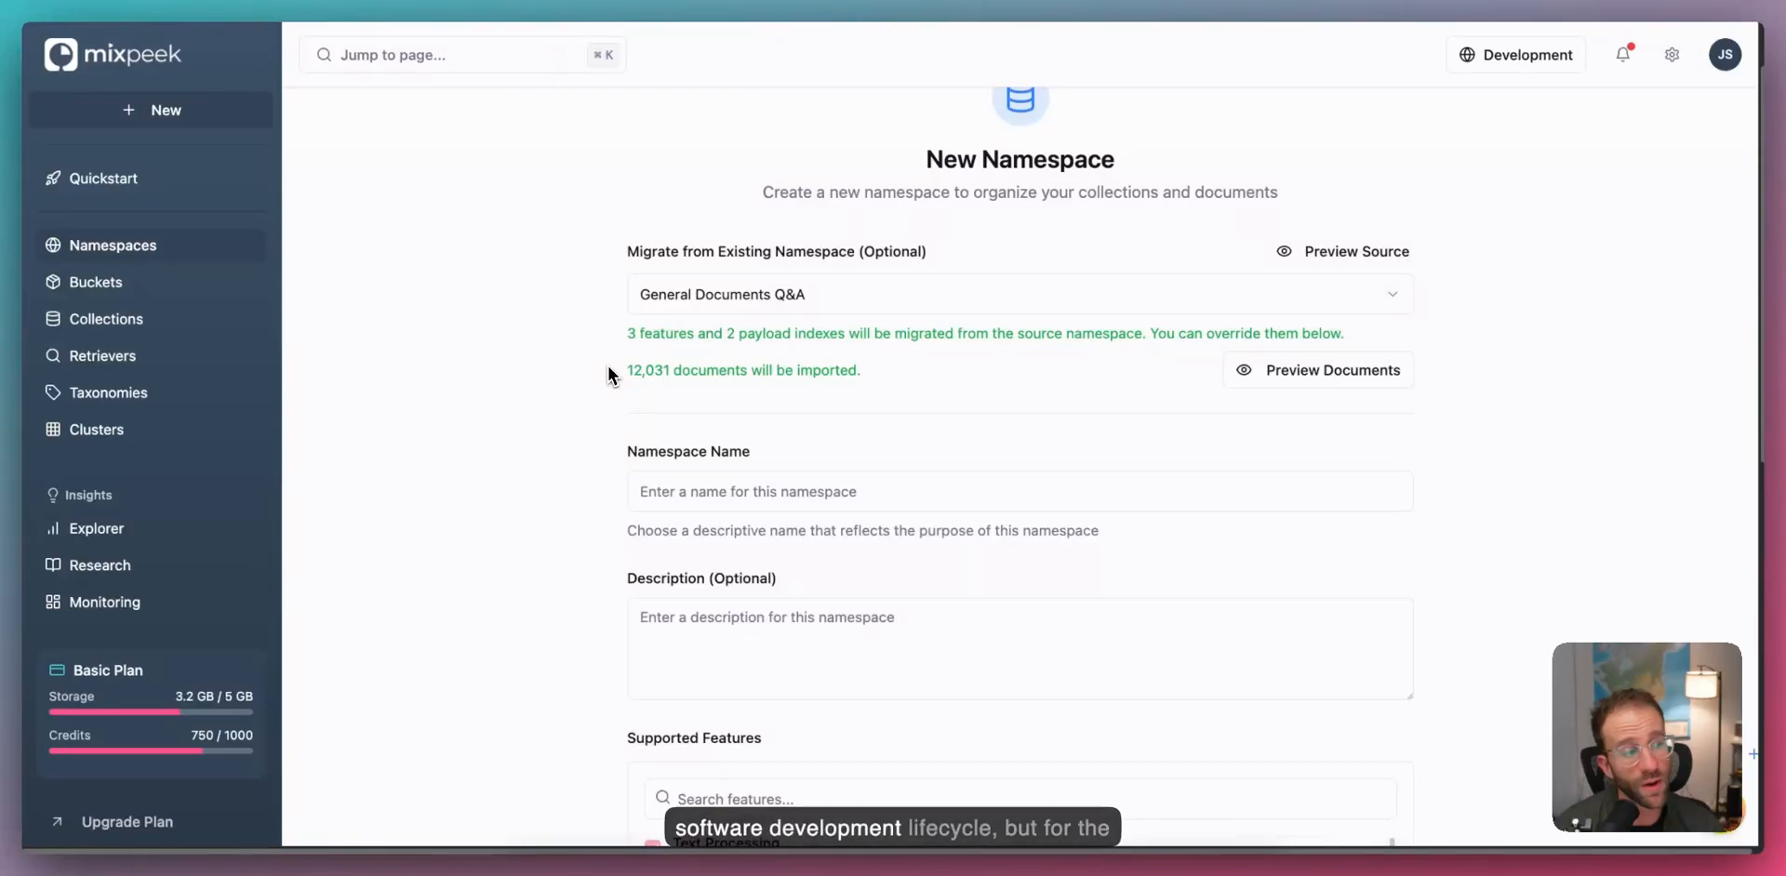
# Step: Preview the sample document payloads that would be imported from the source namespace, and close the preview
pyautogui.click(1265, 387)
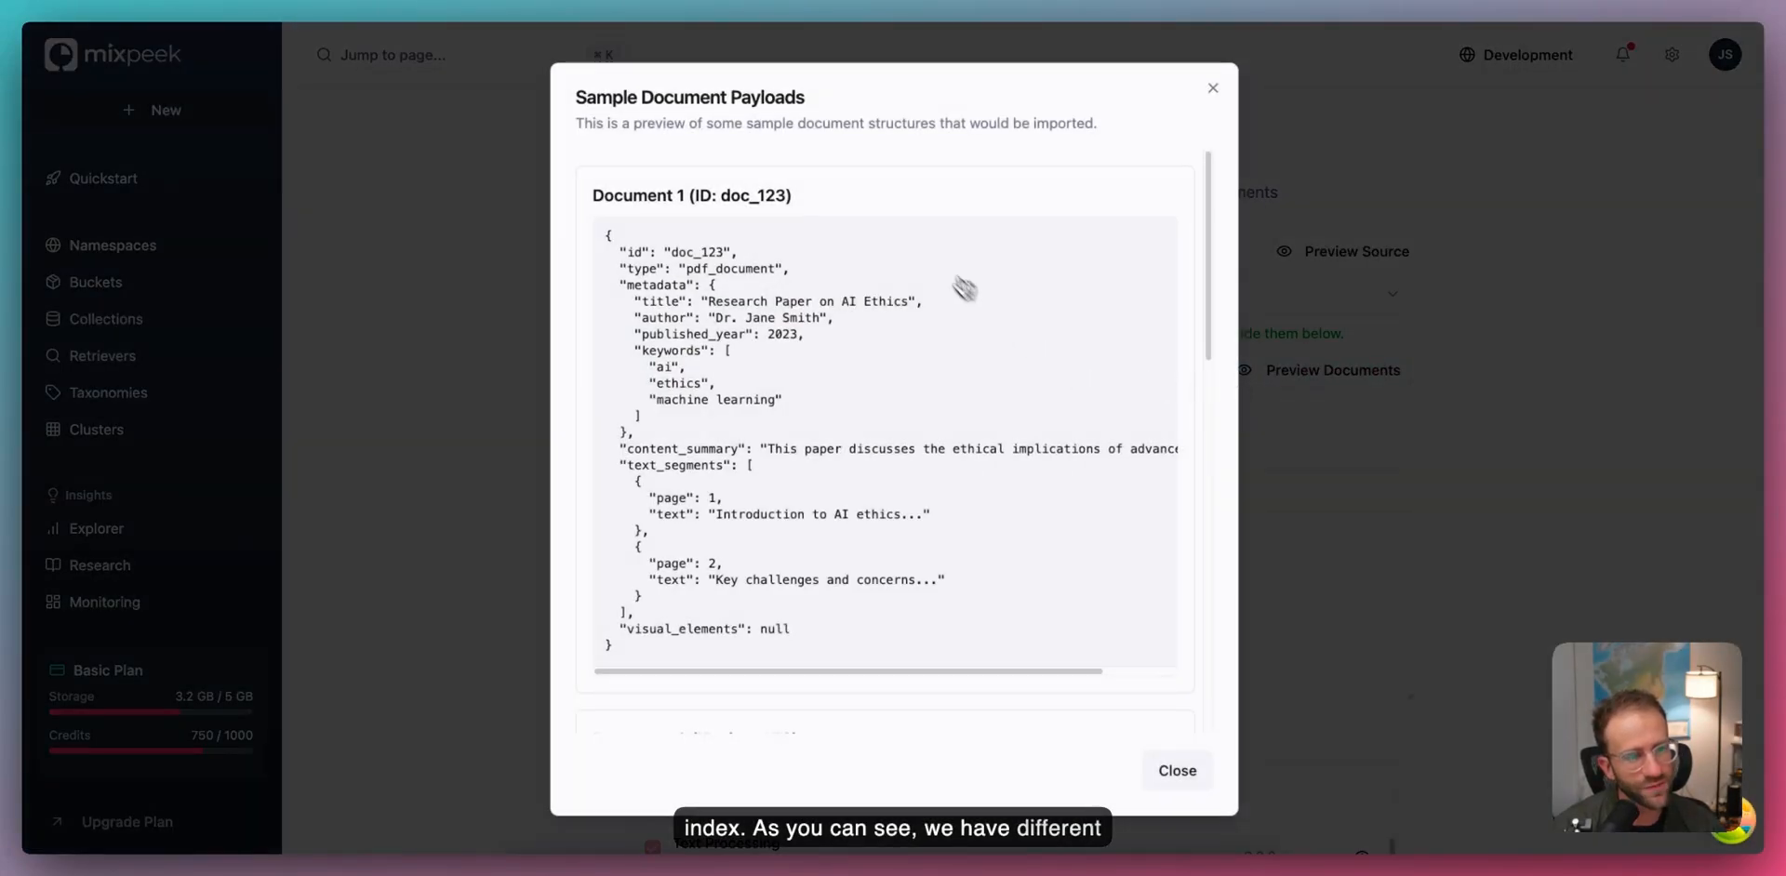
pyautogui.scroll(-5, 933, 387)
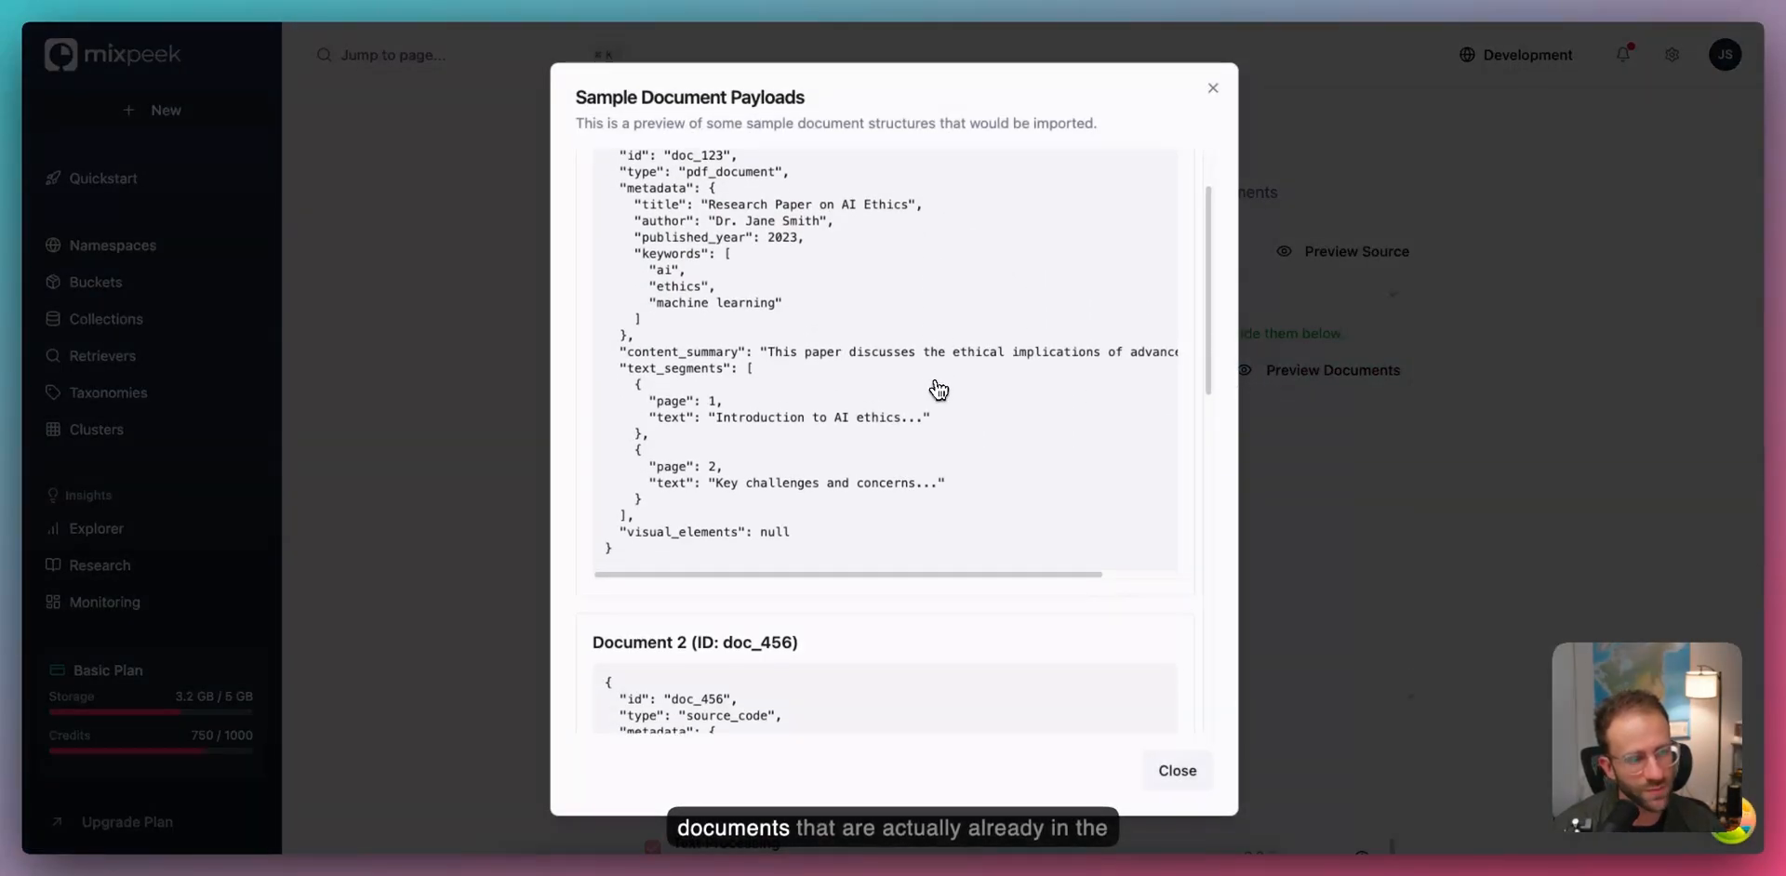
pyautogui.click(502, 395)
pyautogui.scroll(-3, 819, 372)
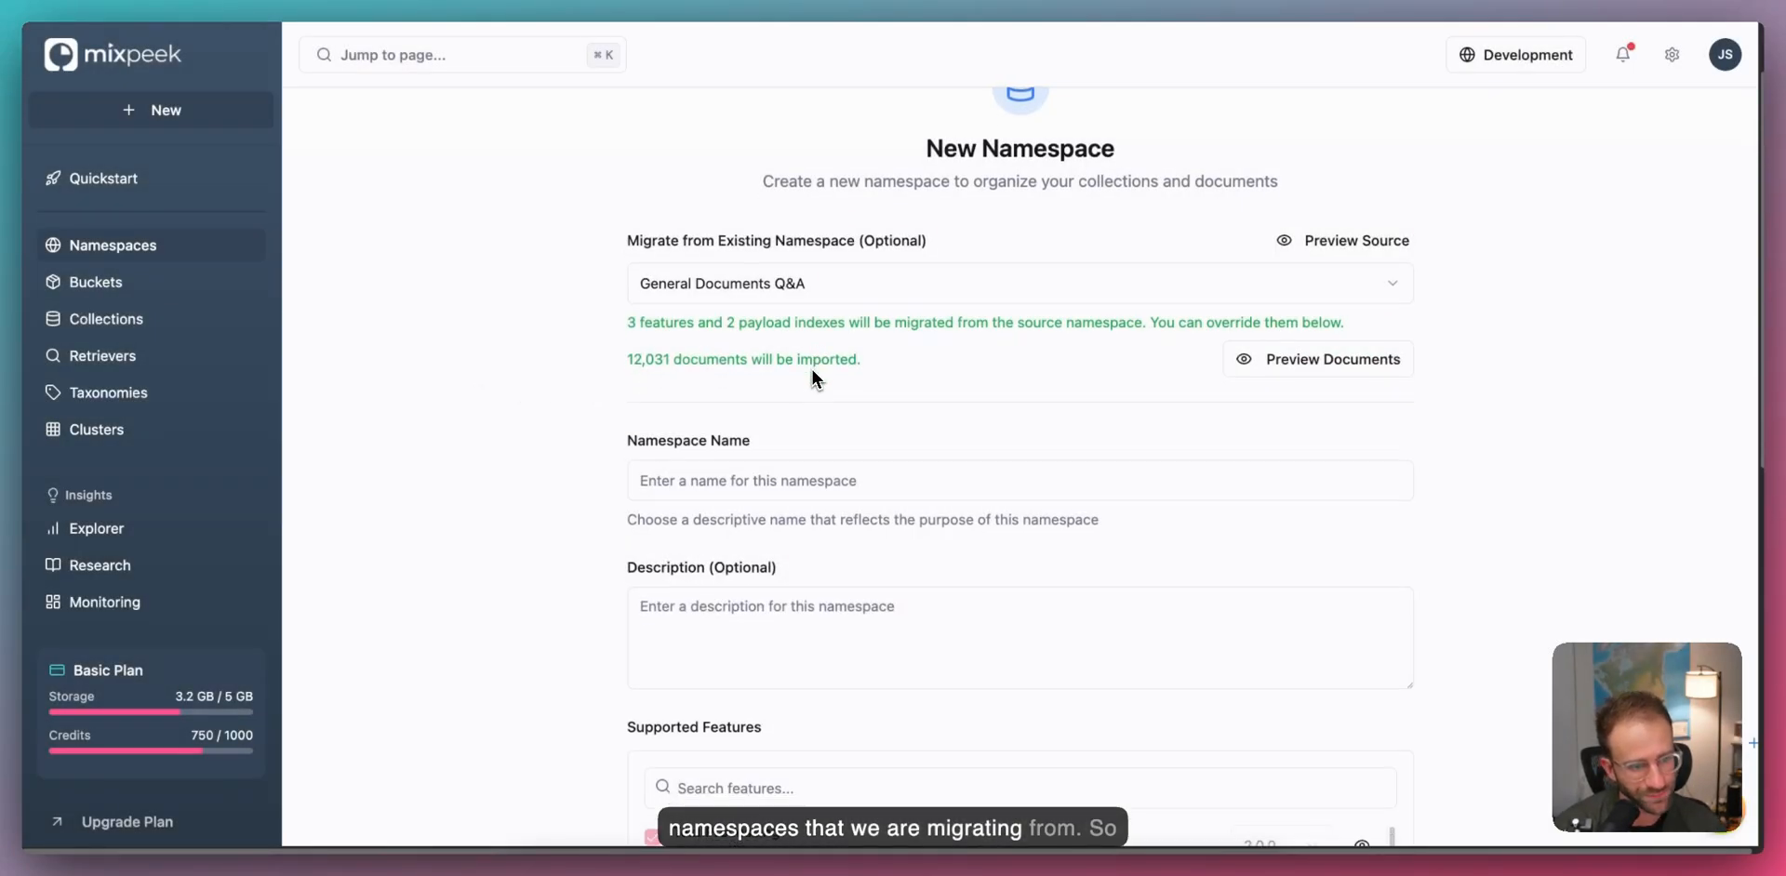
# Step: Examine the Visual Processing feature's required vector and payload indexes in its details, and close them
pyautogui.click(1180, 179)
pyautogui.click(853, 207)
pyautogui.click(663, 237)
pyautogui.scroll(-4, 611, 319)
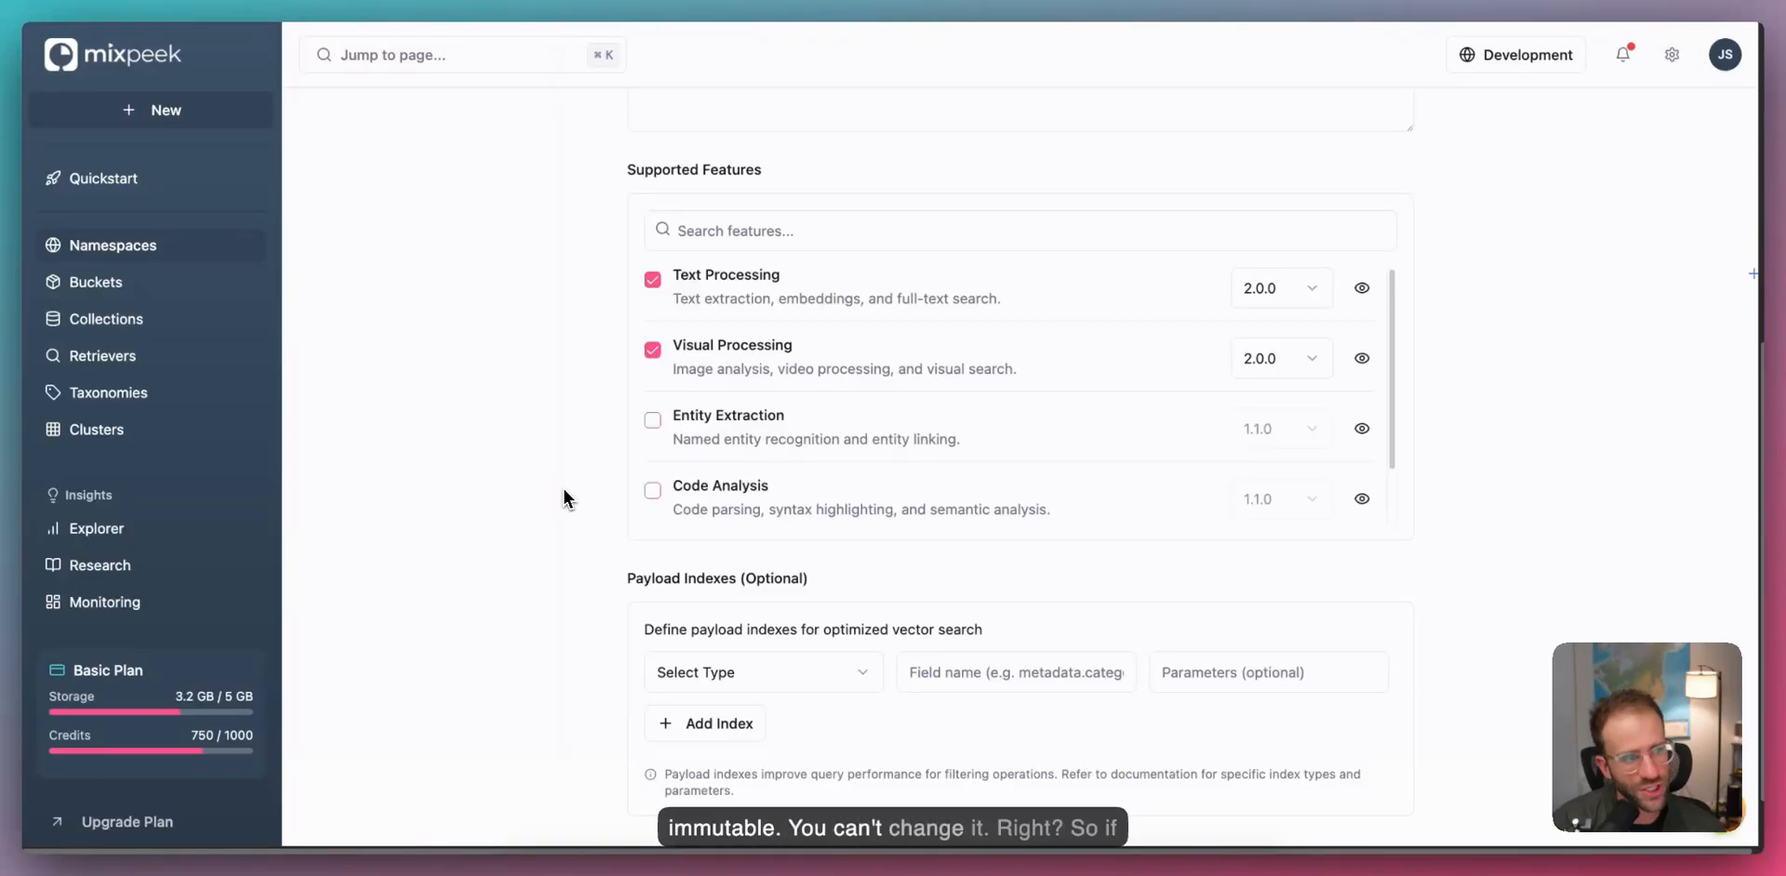
pyautogui.click(1362, 360)
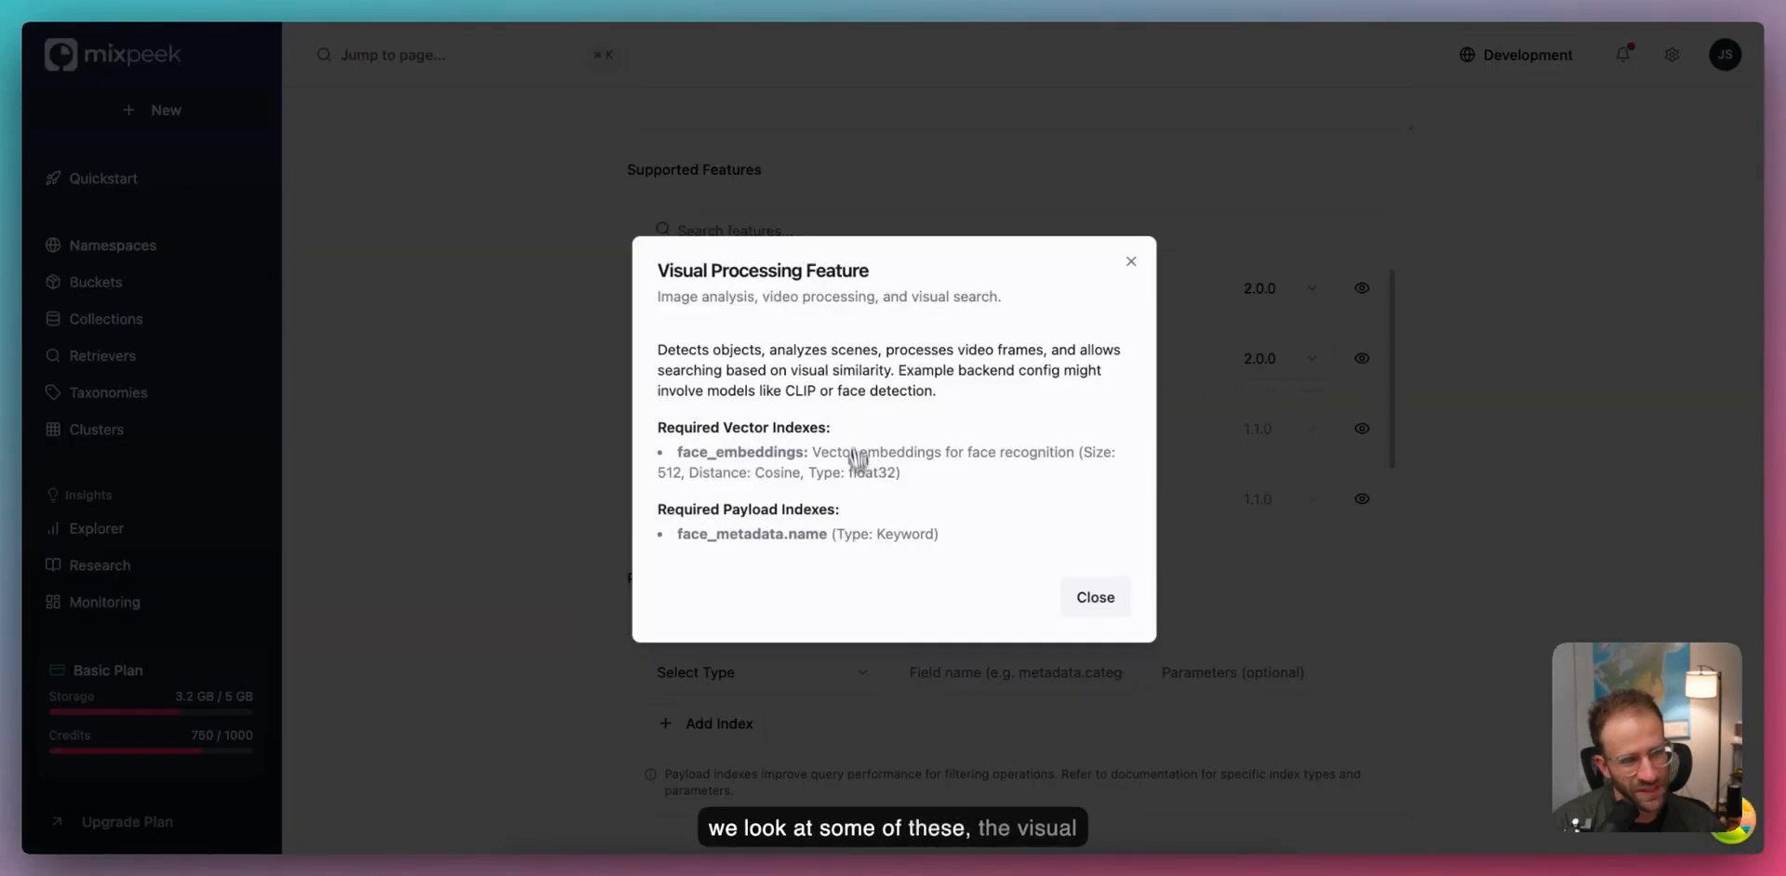
pyautogui.click(782, 453)
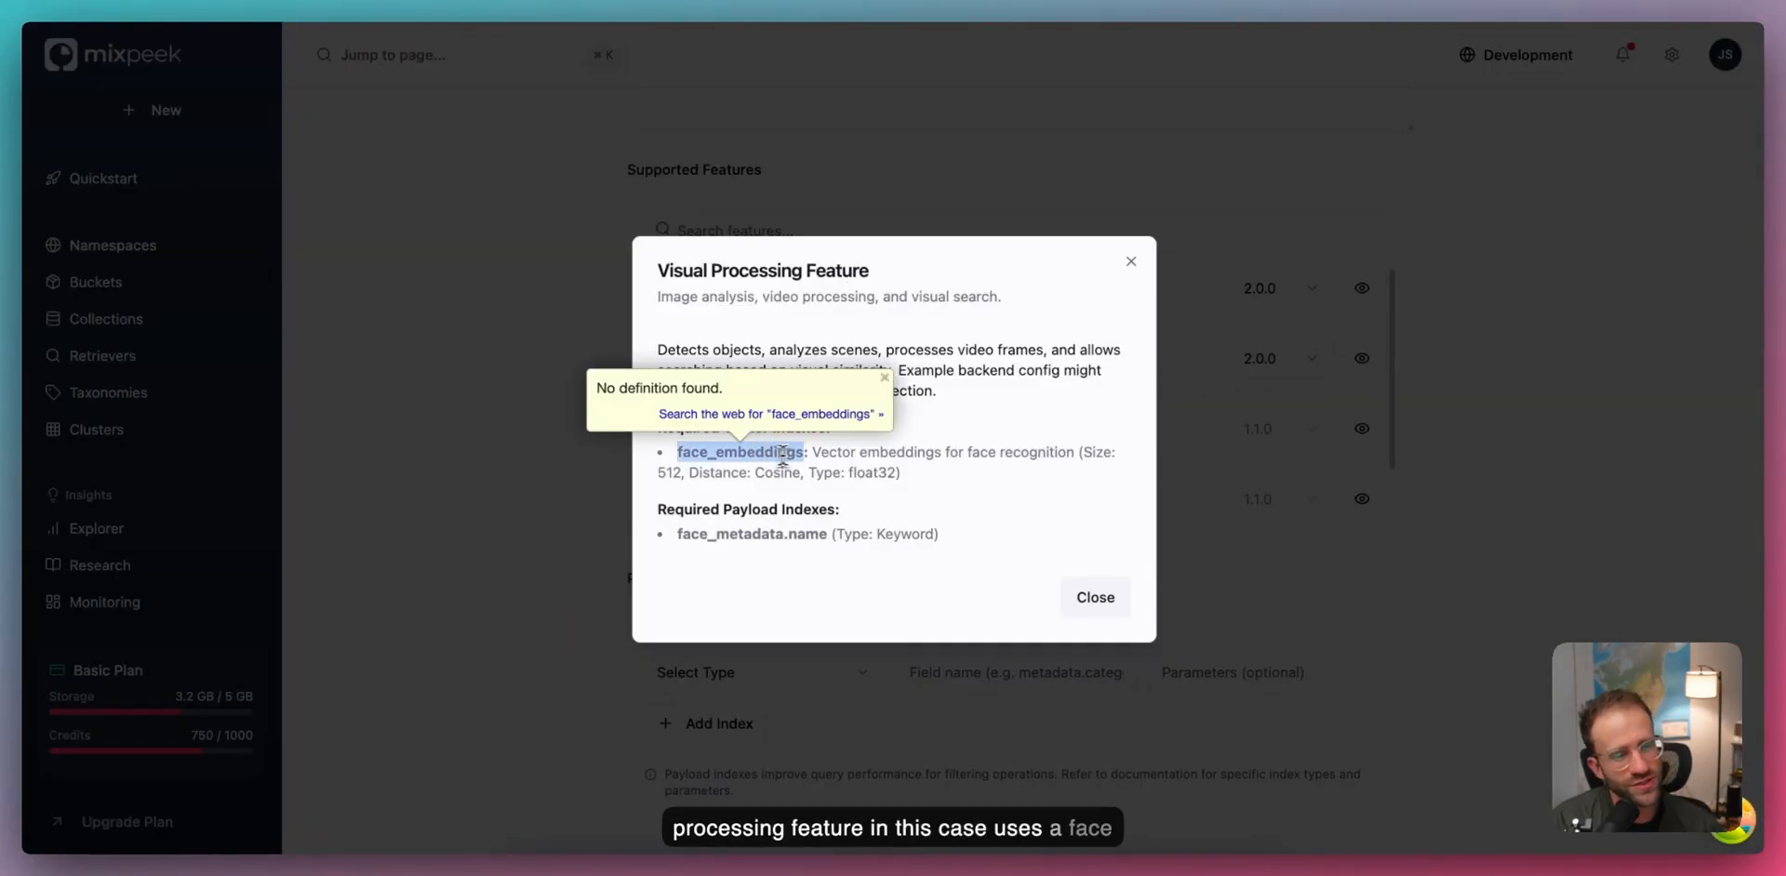
pyautogui.click(676, 473)
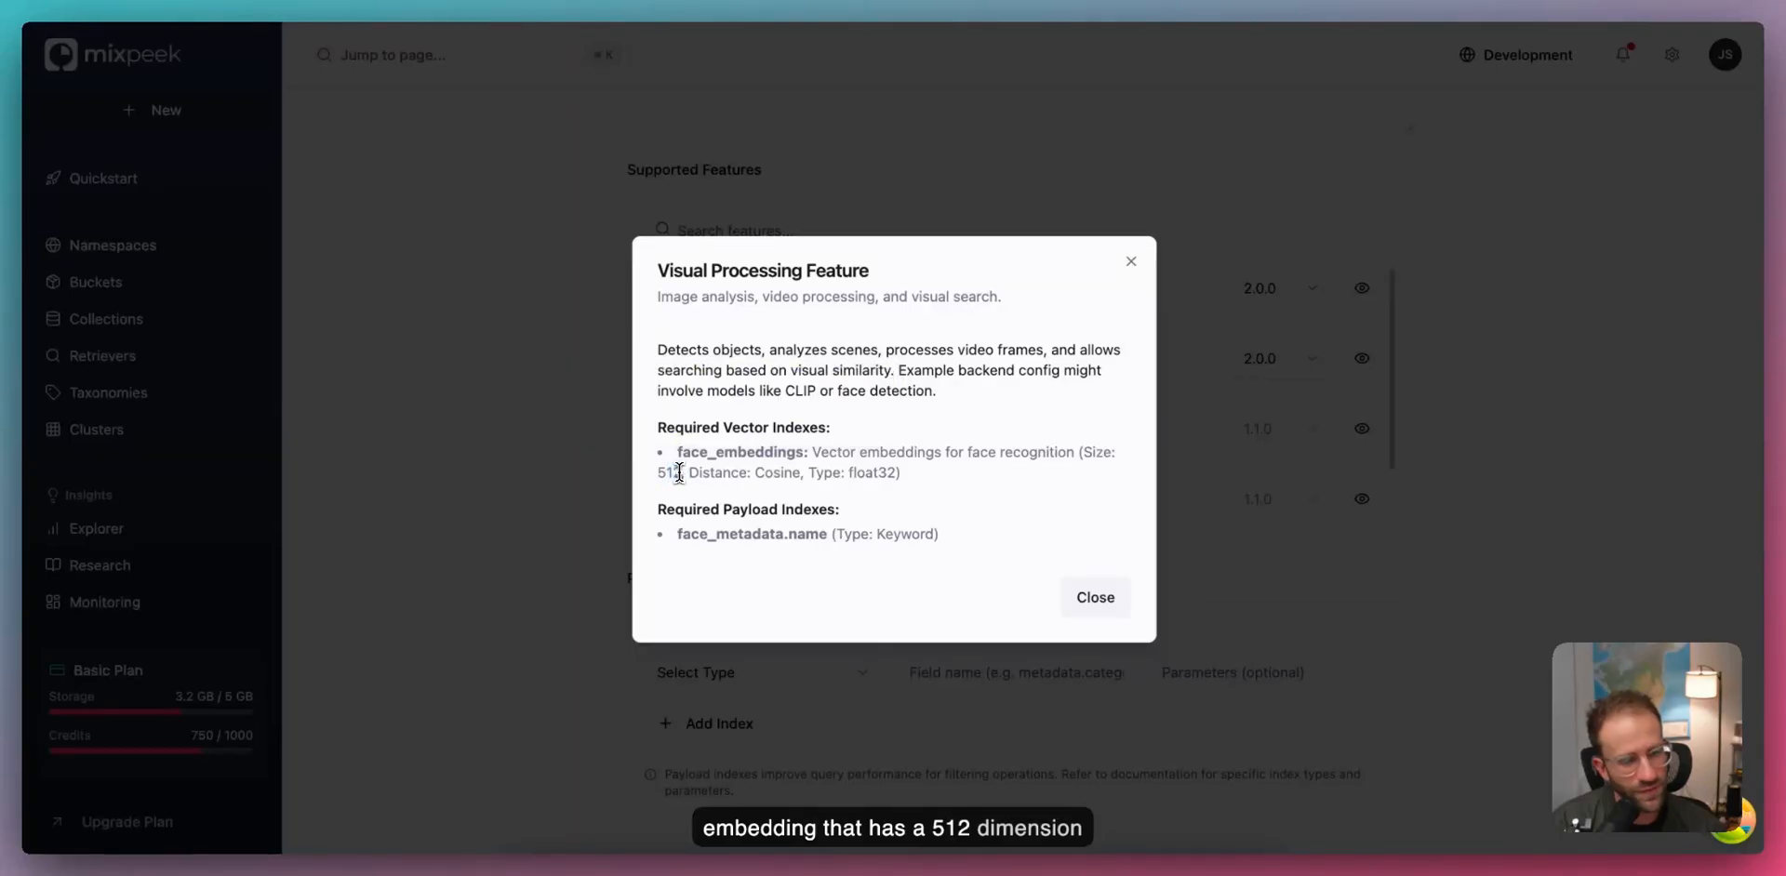
pyautogui.click(772, 473)
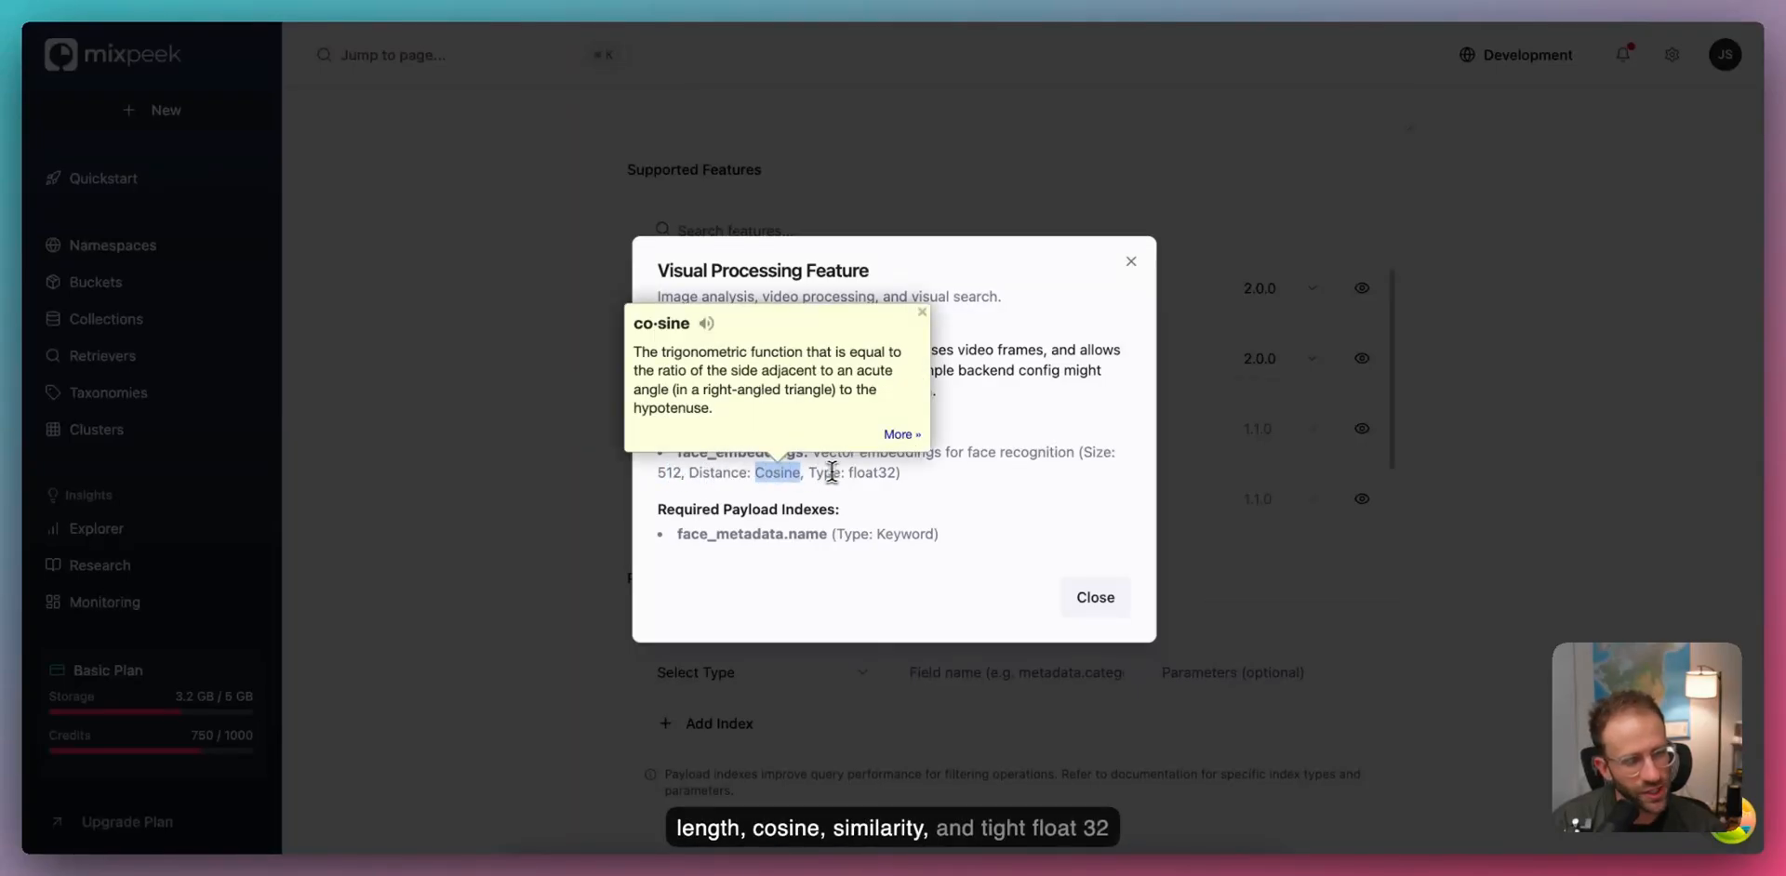
pyautogui.moveTo(849, 473); pyautogui.dragTo(869, 473)
pyautogui.click(892, 471)
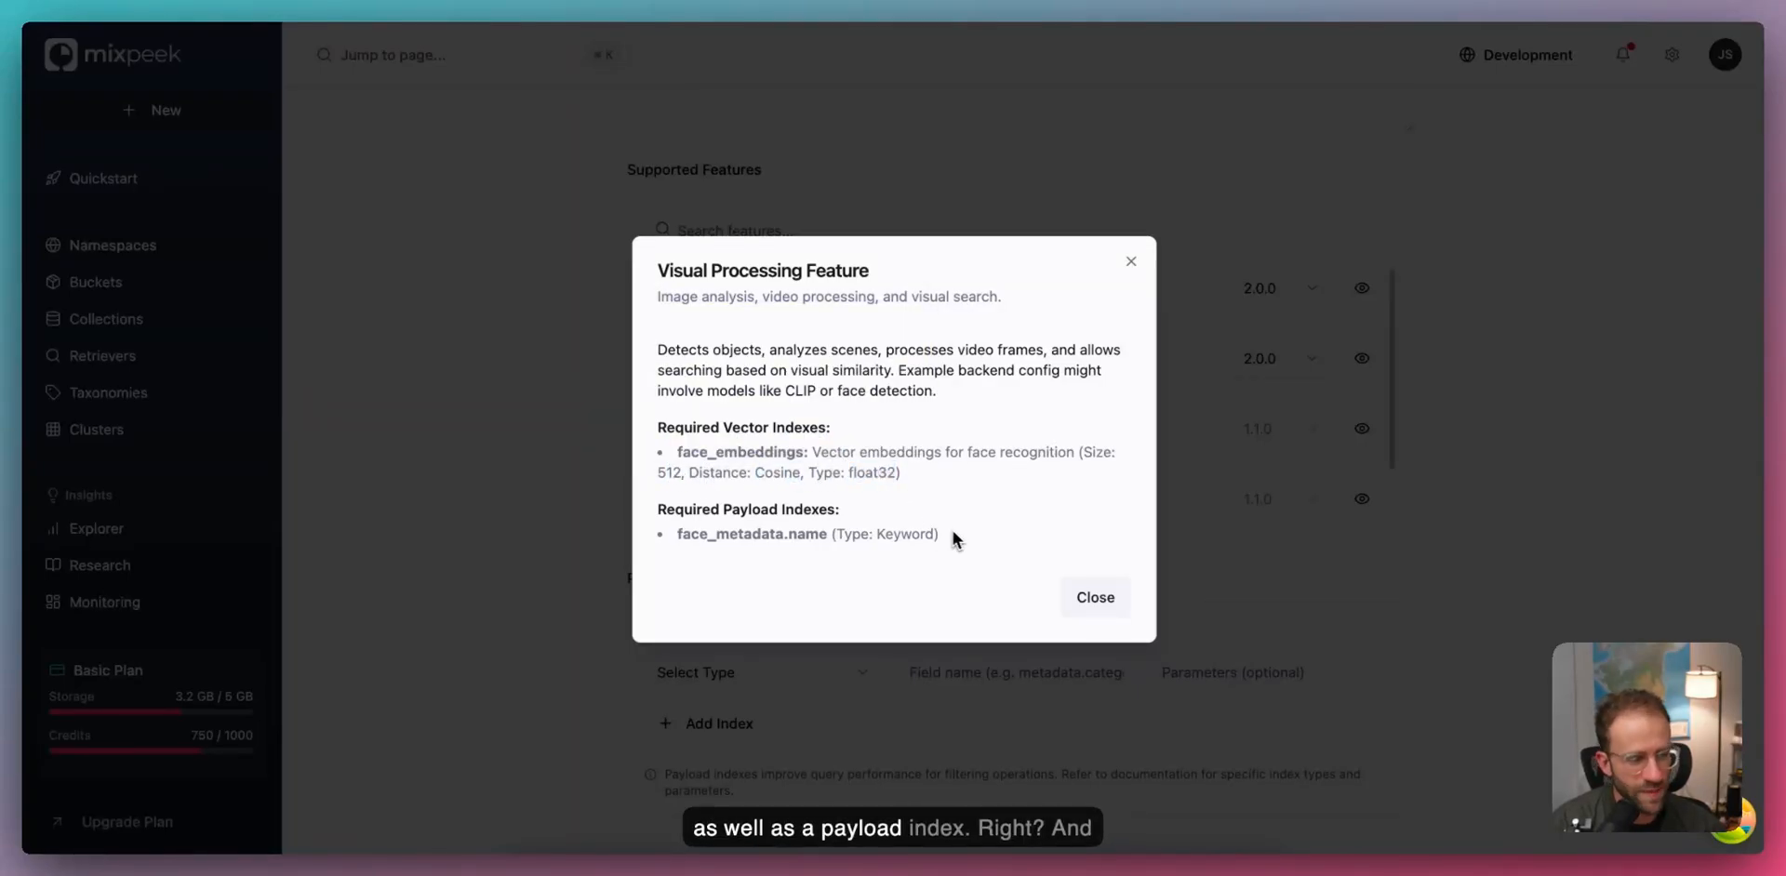
pyautogui.moveTo(953, 539); pyautogui.dragTo(675, 533)
pyautogui.click(1329, 499)
# Step: Check the version options for Visual Processing and view the Text Processing feature's details
pyautogui.click(1284, 358)
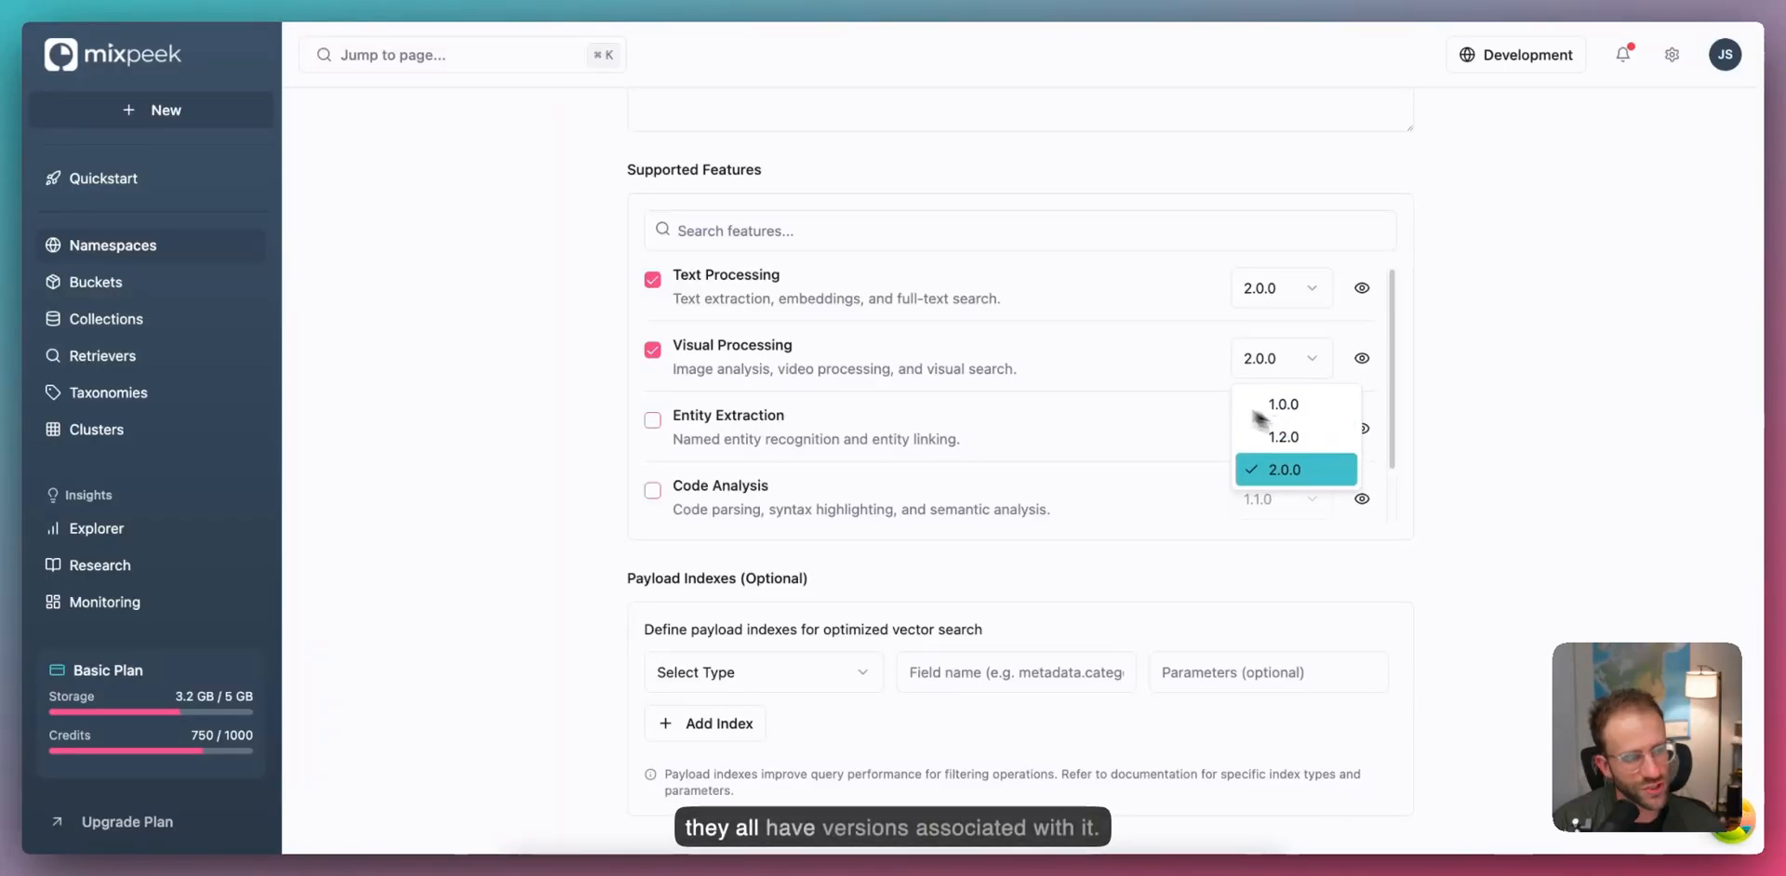
pyautogui.click(1189, 389)
pyautogui.click(1362, 360)
pyautogui.click(1362, 365)
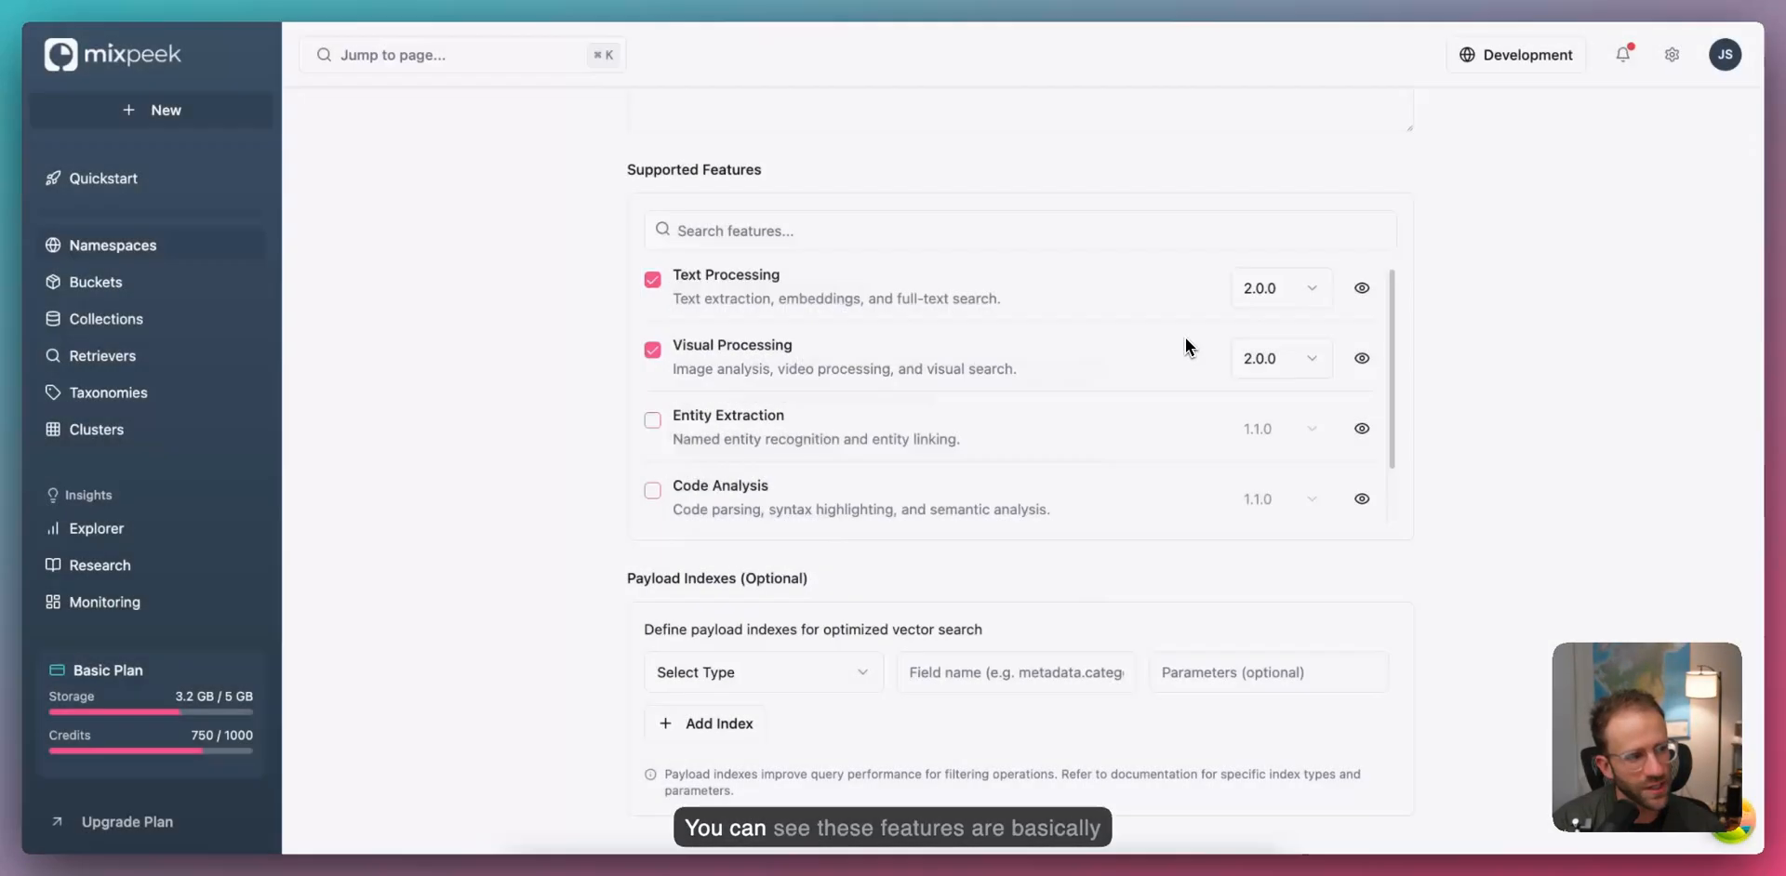
pyautogui.click(1362, 288)
pyautogui.click(1265, 415)
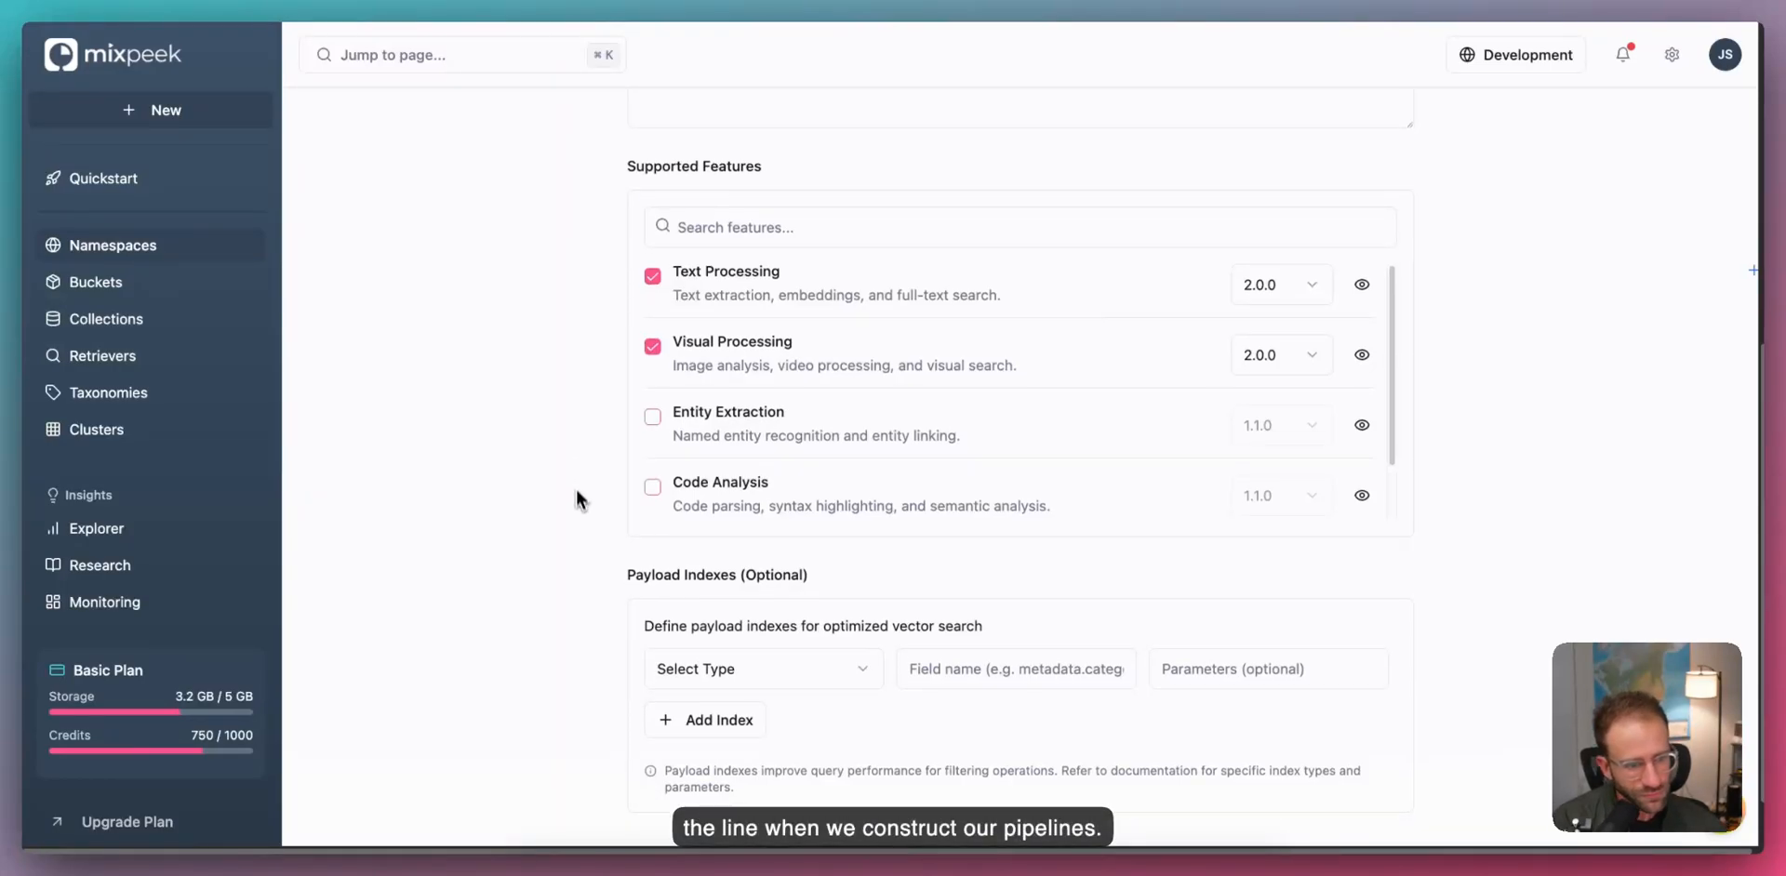
# Step: Look over the optional payload index settings for the new namespace
pyautogui.scroll(-1, 761, 582)
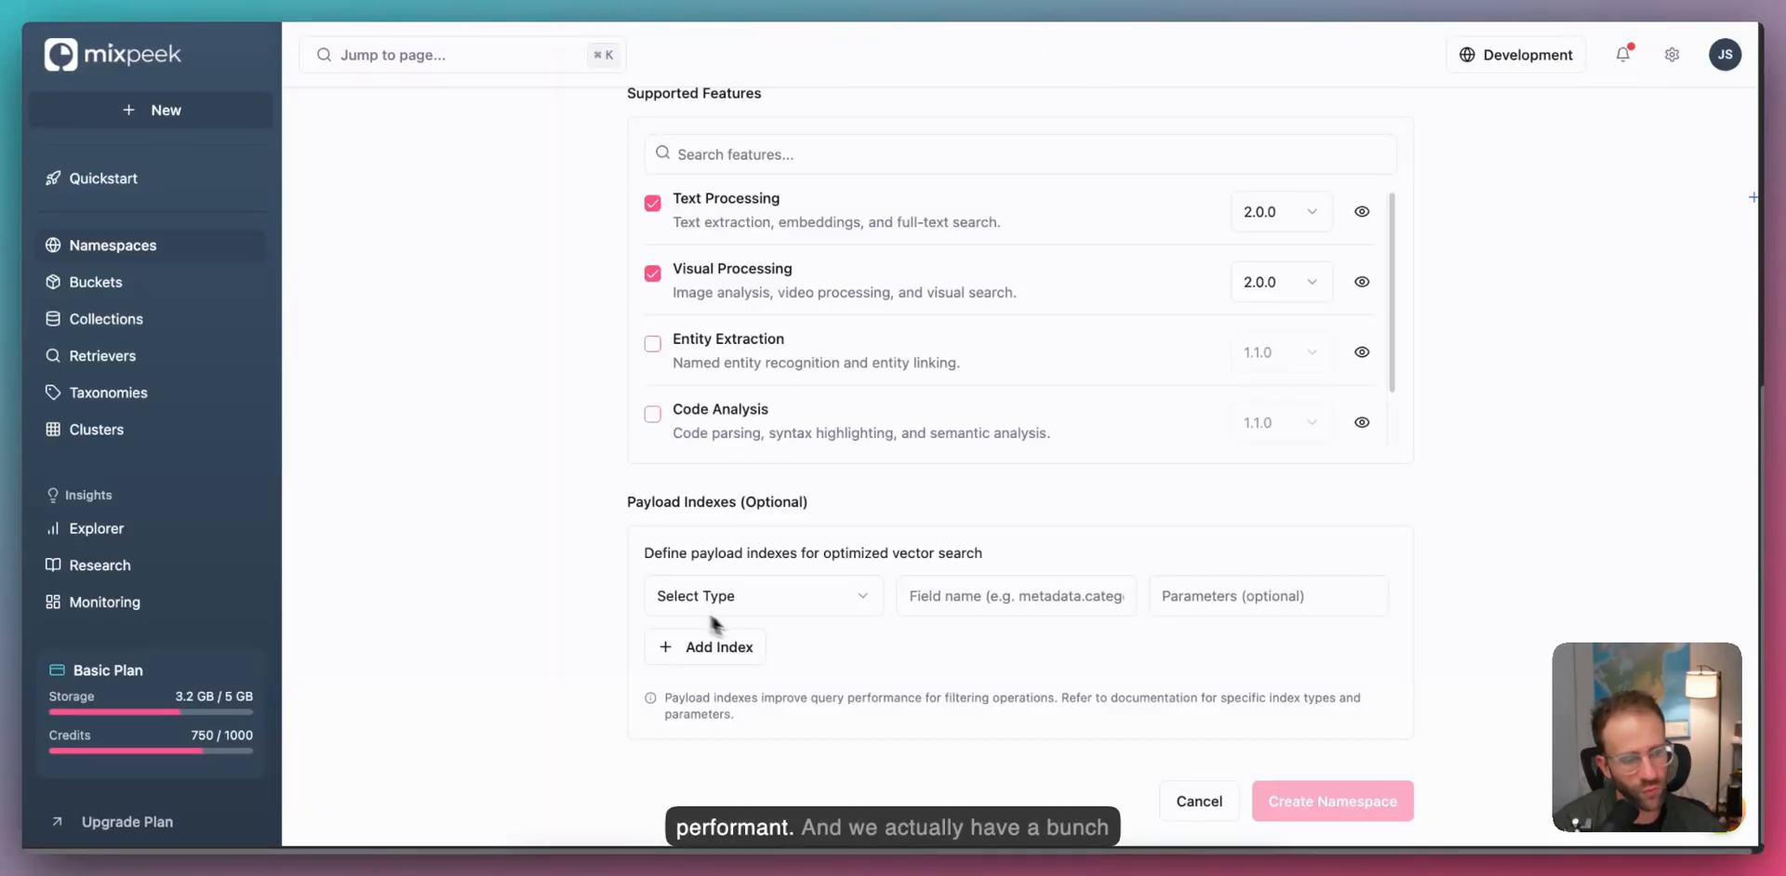
pyautogui.scroll(1, 651, 595)
pyautogui.scroll(-1, 140, 511)
# Step: Open the Operation Profiler in Monitoring and inspect the details and reranked results of the 832 ms retriever operation
pyautogui.click(133, 578)
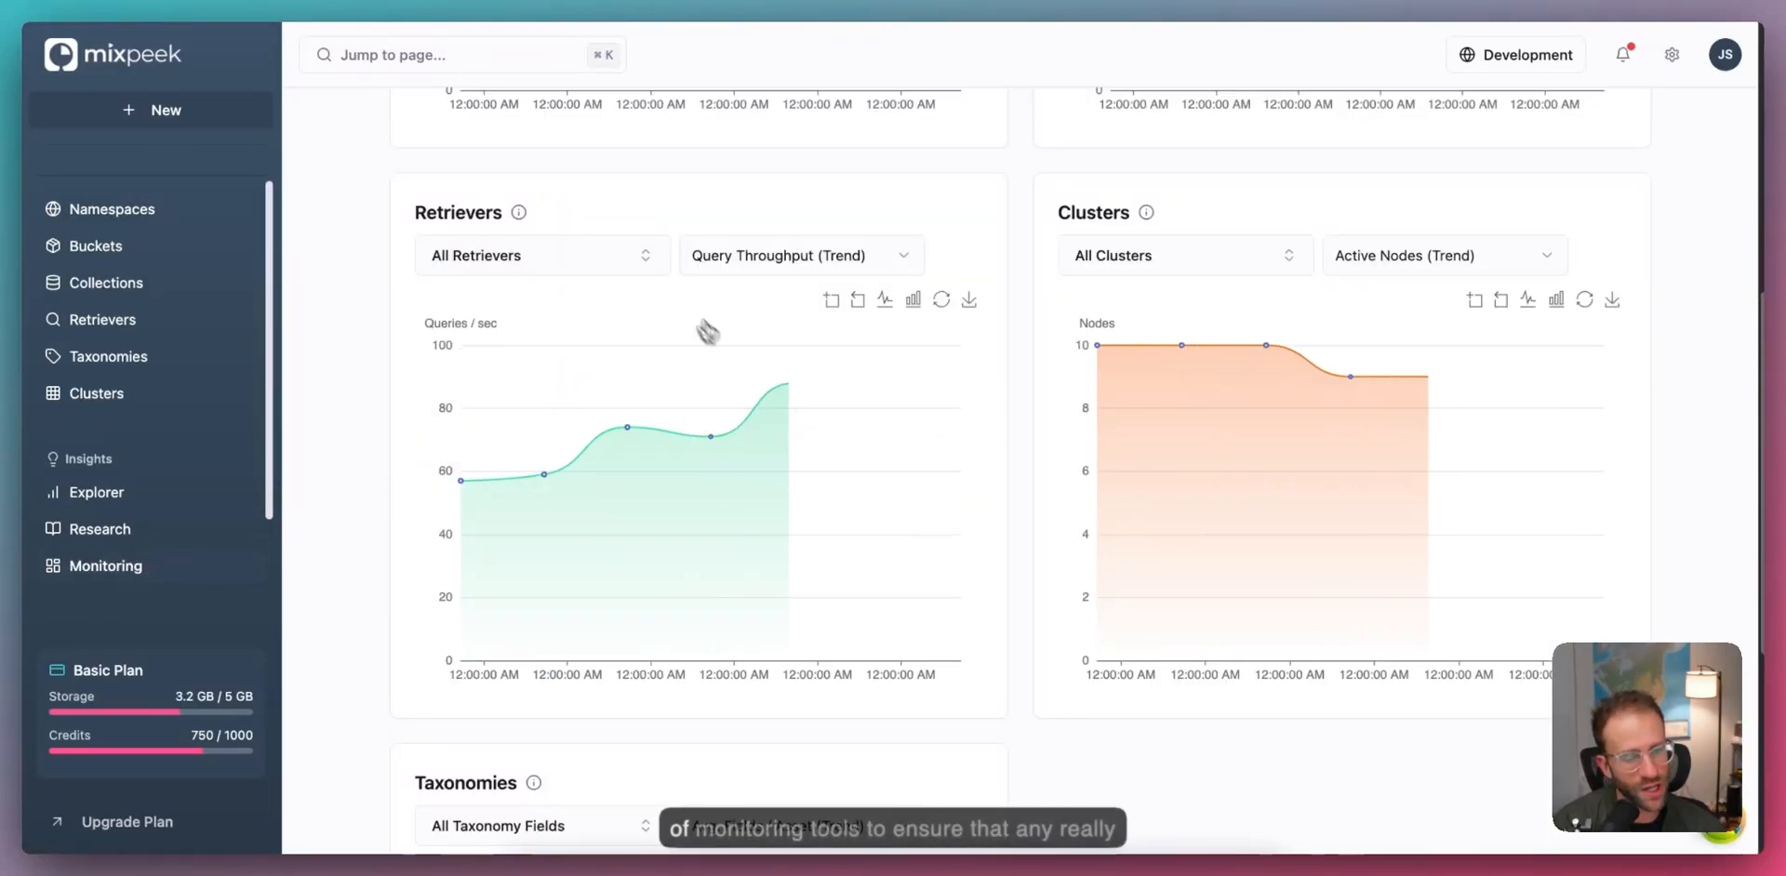
pyautogui.scroll(5, 539, 325)
pyautogui.click(633, 177)
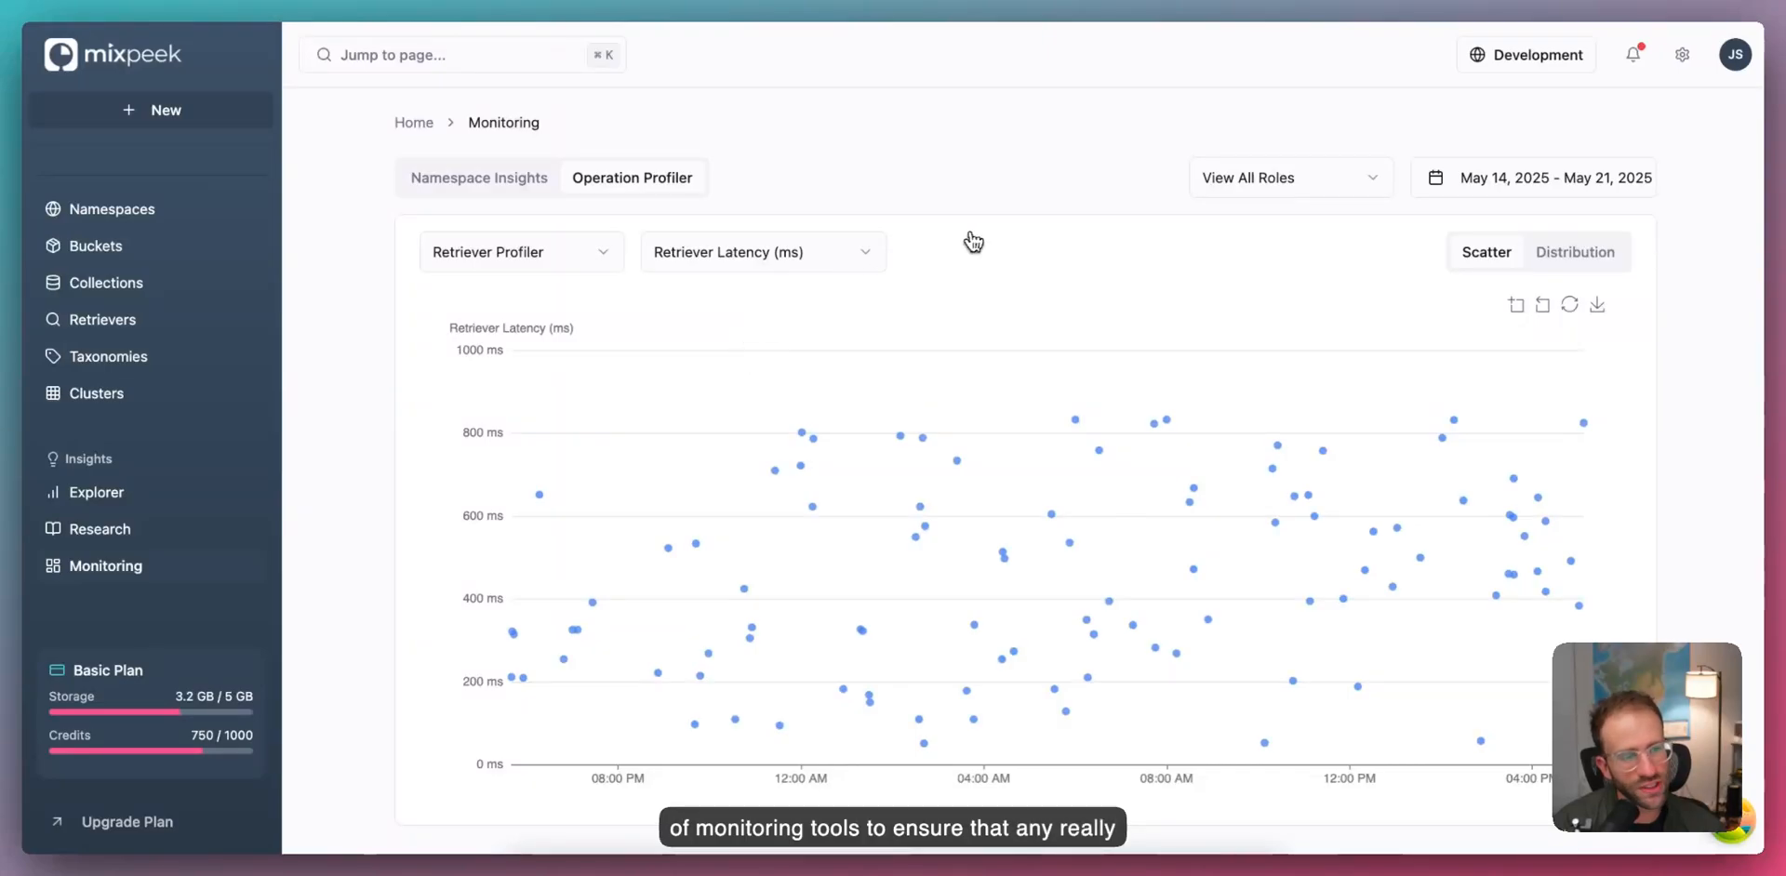
pyautogui.click(1076, 420)
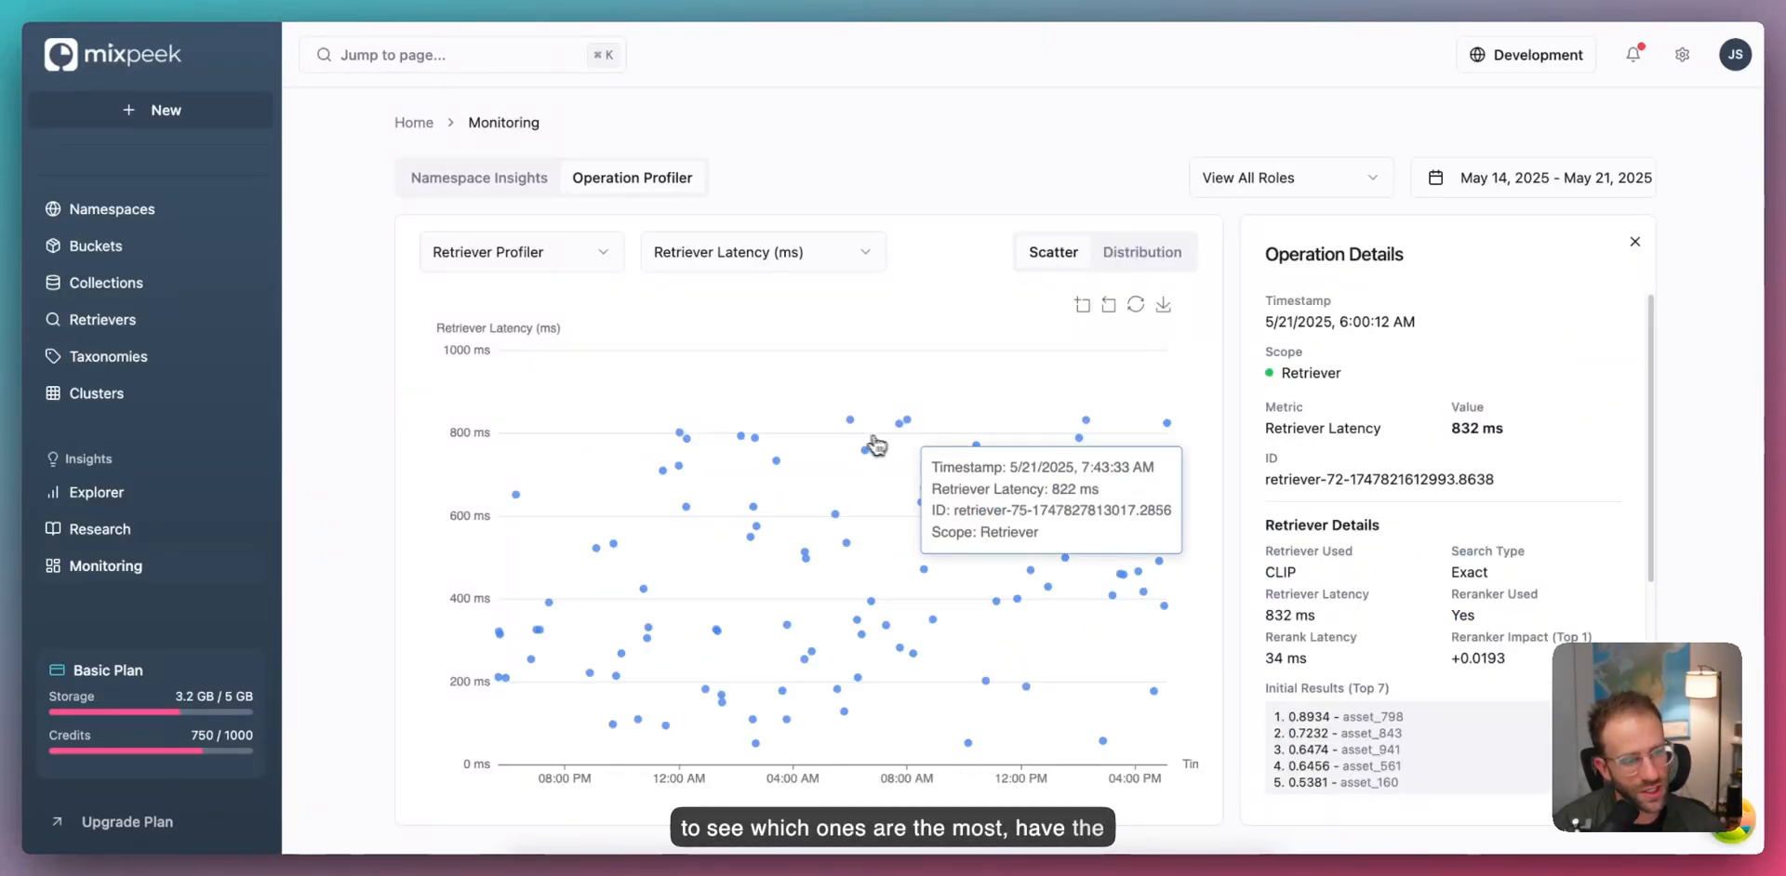
pyautogui.scroll(-1, 1448, 532)
pyautogui.scroll(-5, 1449, 532)
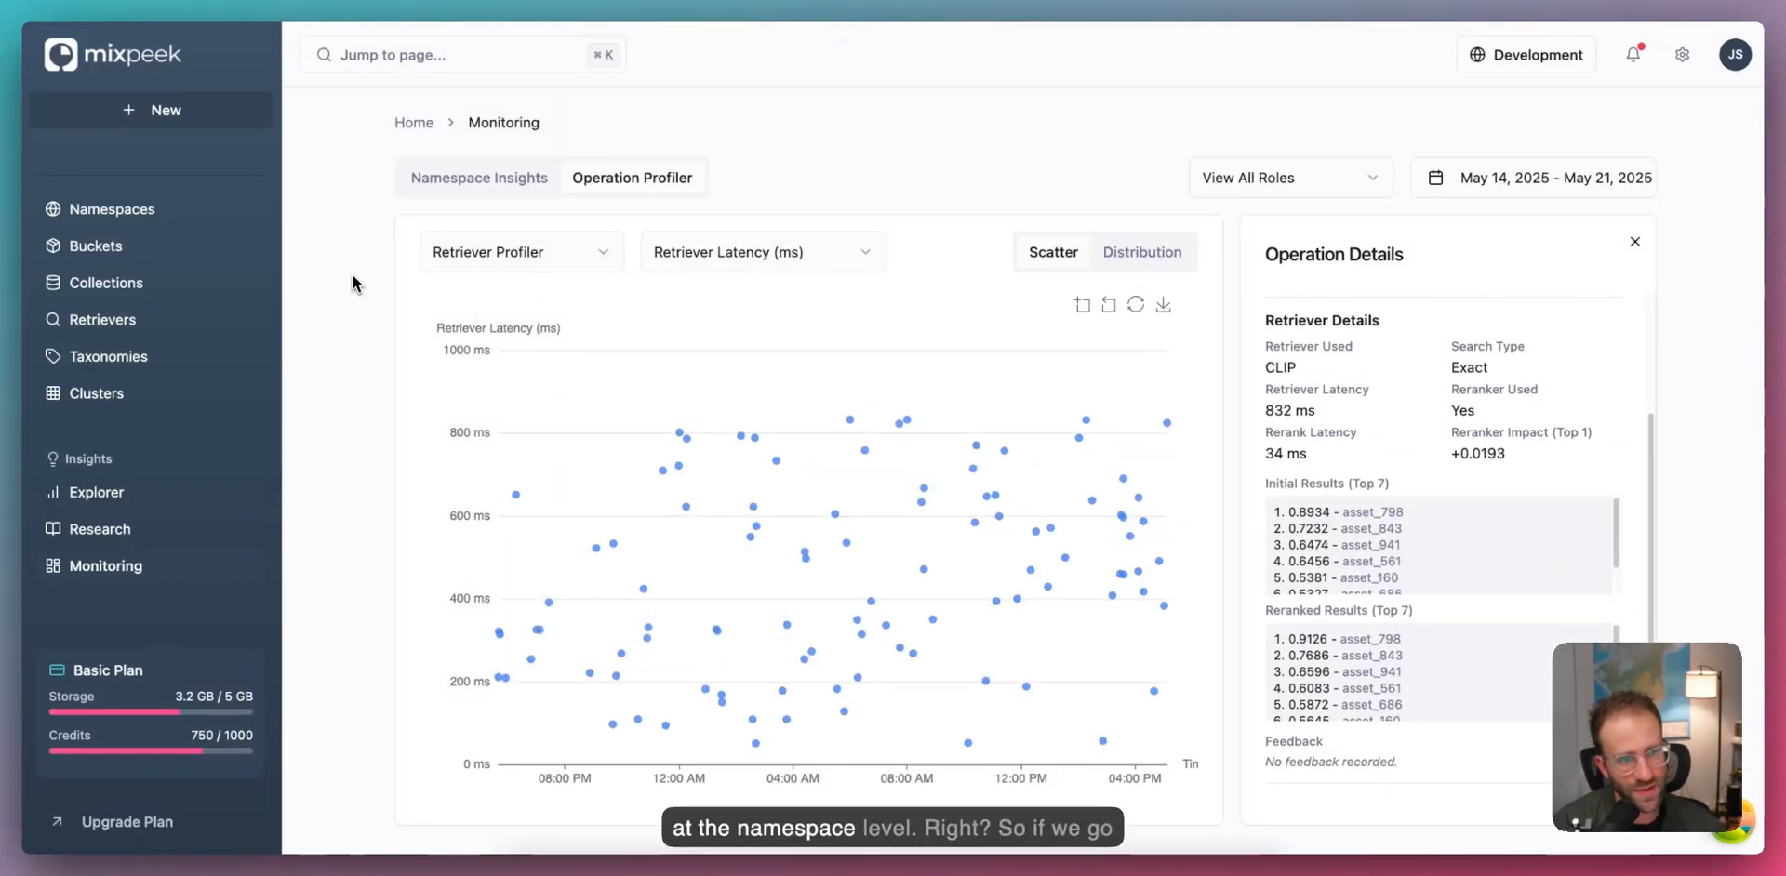
# Step: Open the Development namespace's settings and review its enabled features and payload indexes
pyautogui.click(110, 208)
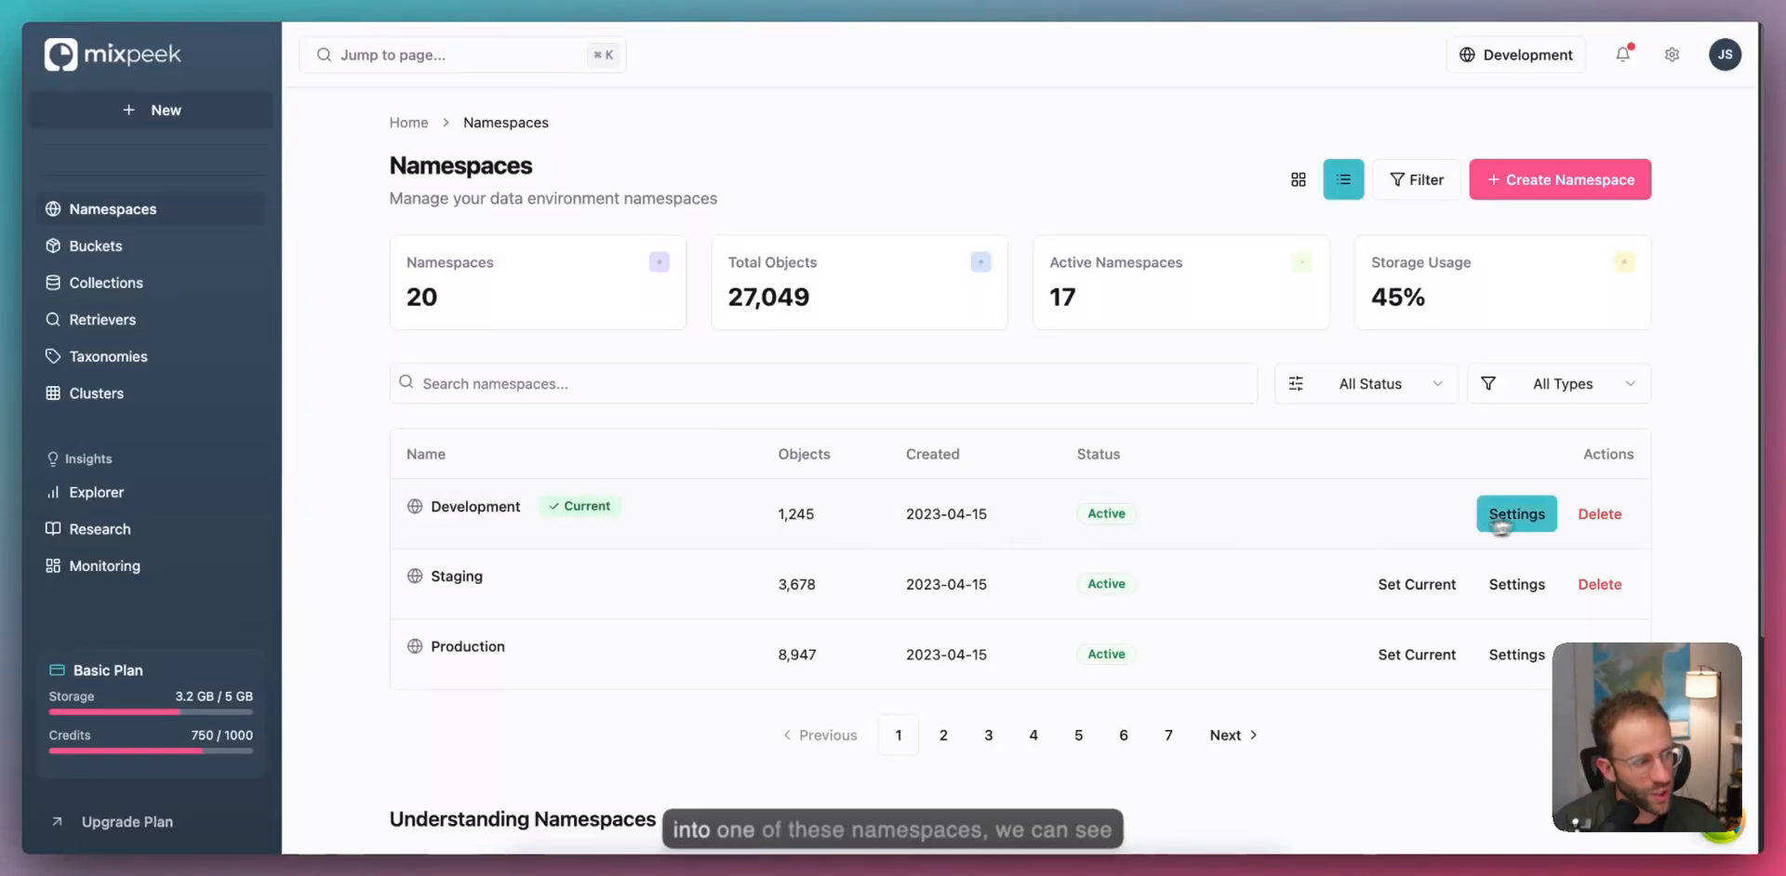
pyautogui.click(1516, 513)
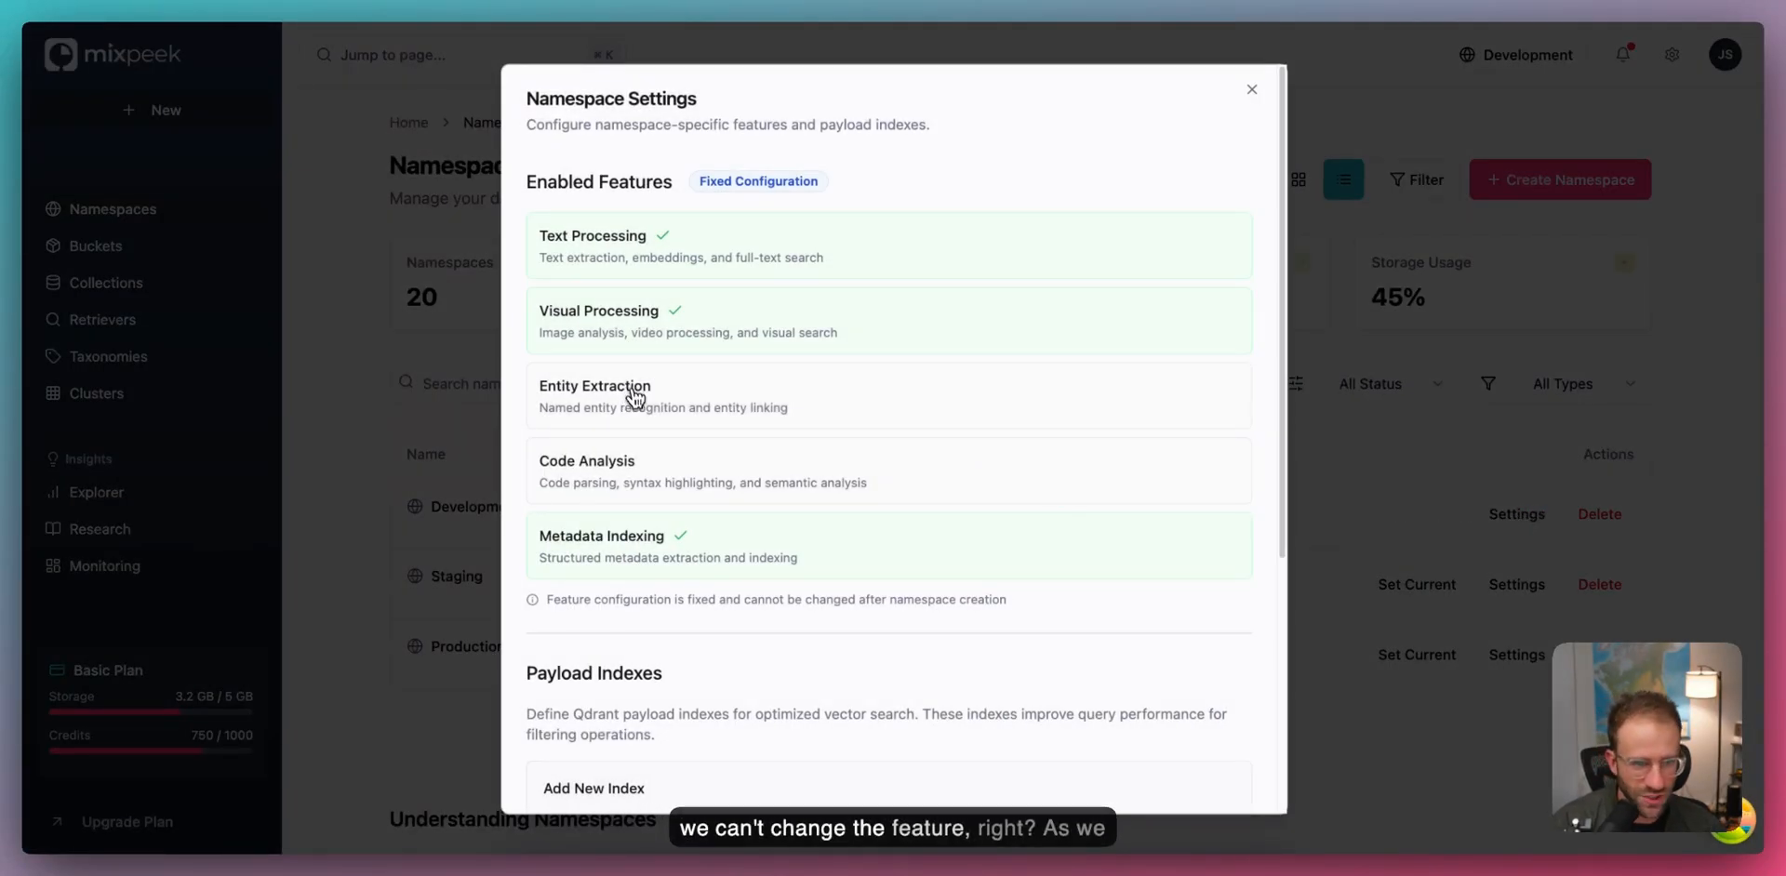
pyautogui.scroll(-5, 646, 350)
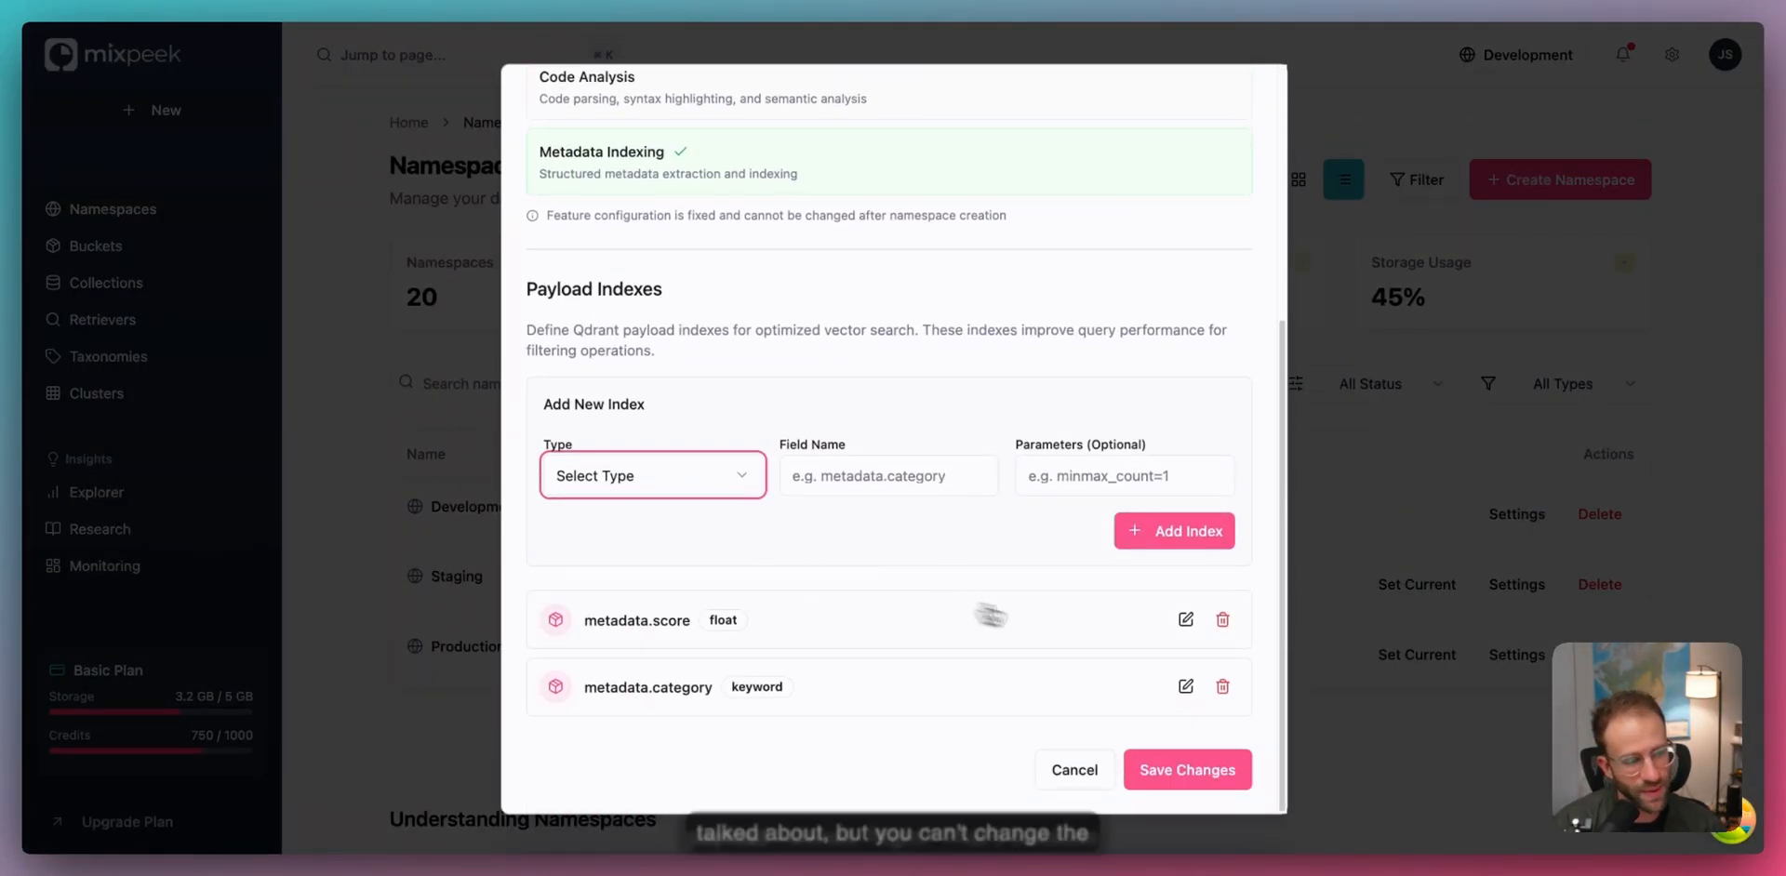
pyautogui.click(953, 610)
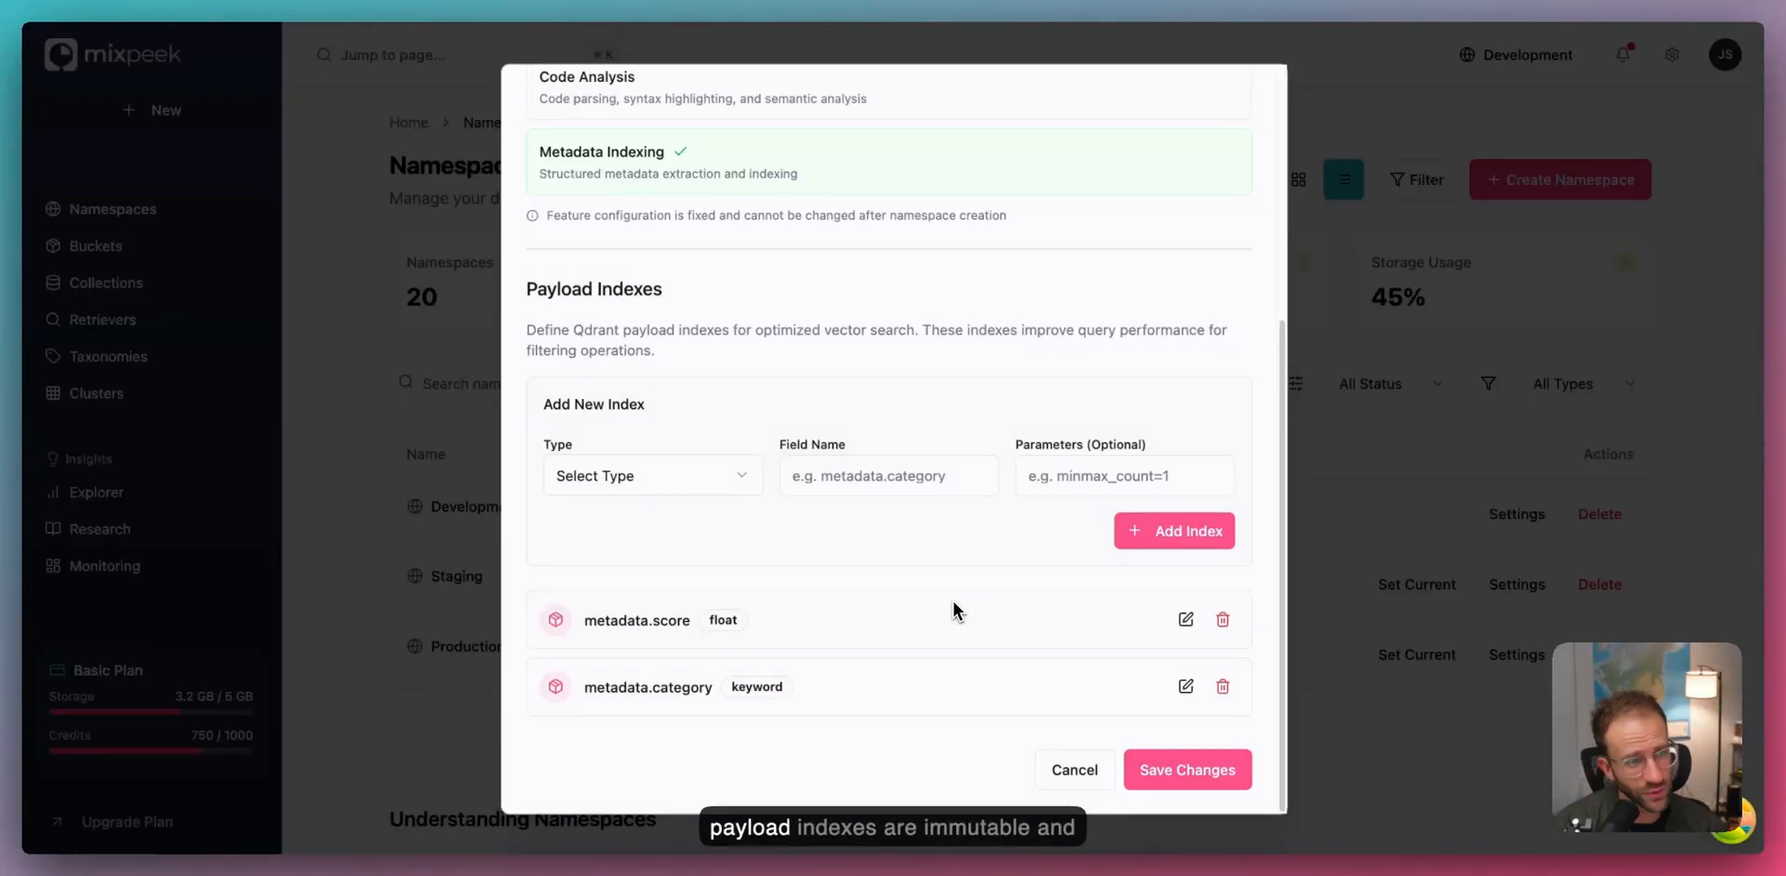
# Step: Close the namespace settings and switch the active namespace to Staging, finishing on UAT
pyautogui.scroll(5, 951, 595)
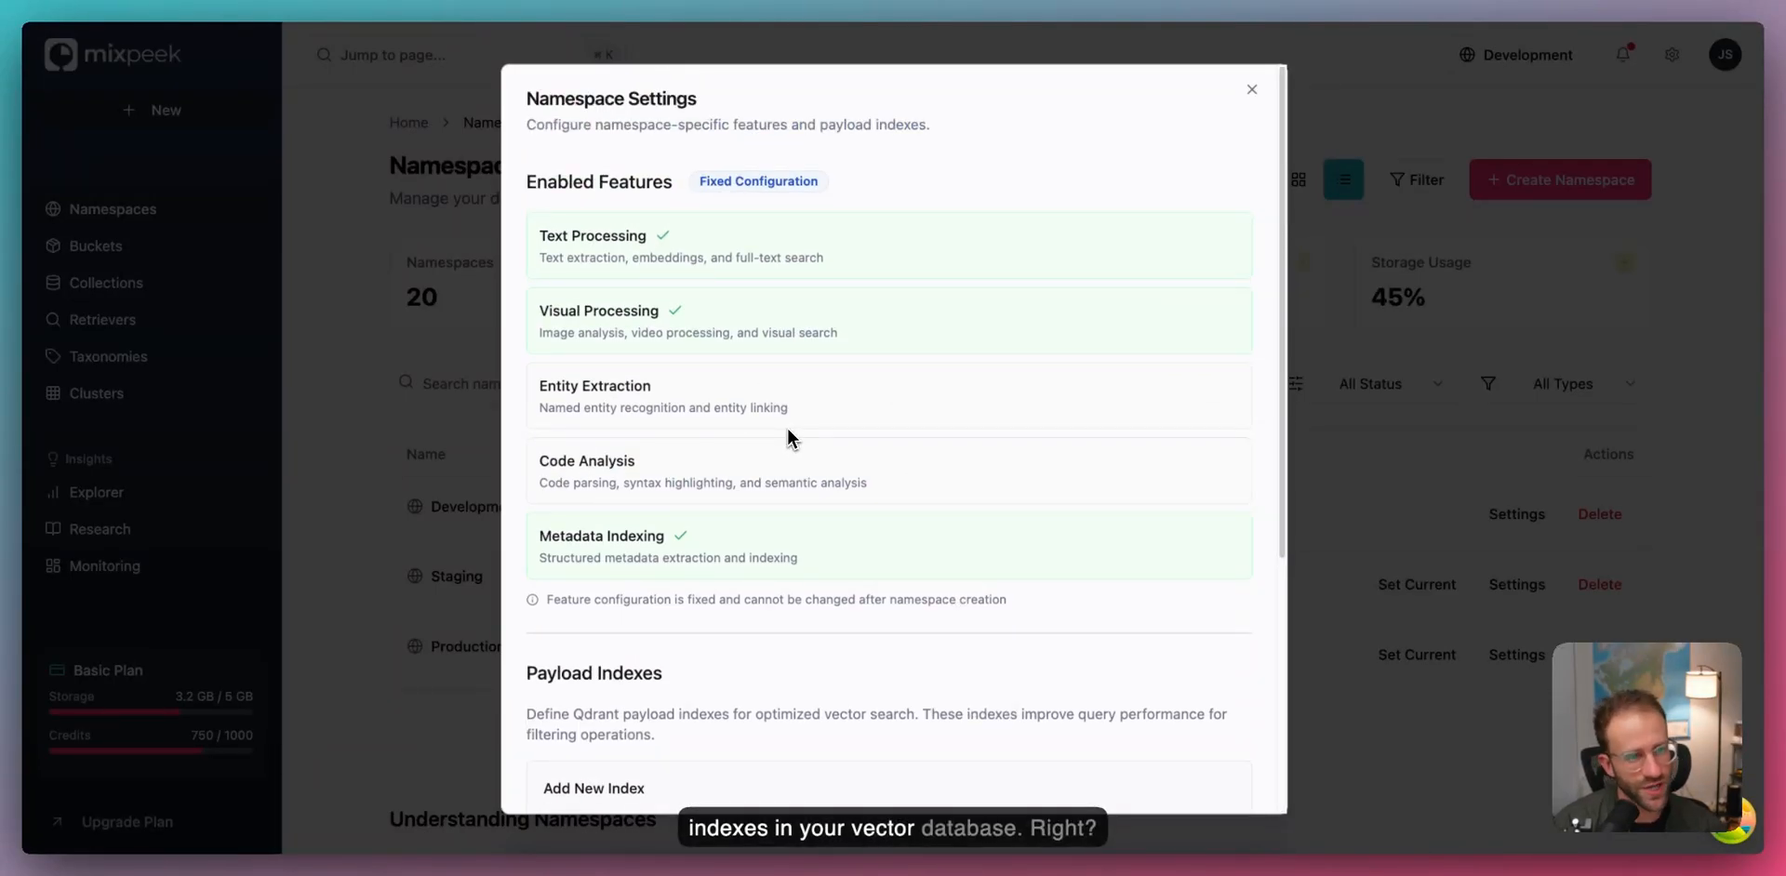
pyautogui.click(494, 350)
pyautogui.click(1535, 54)
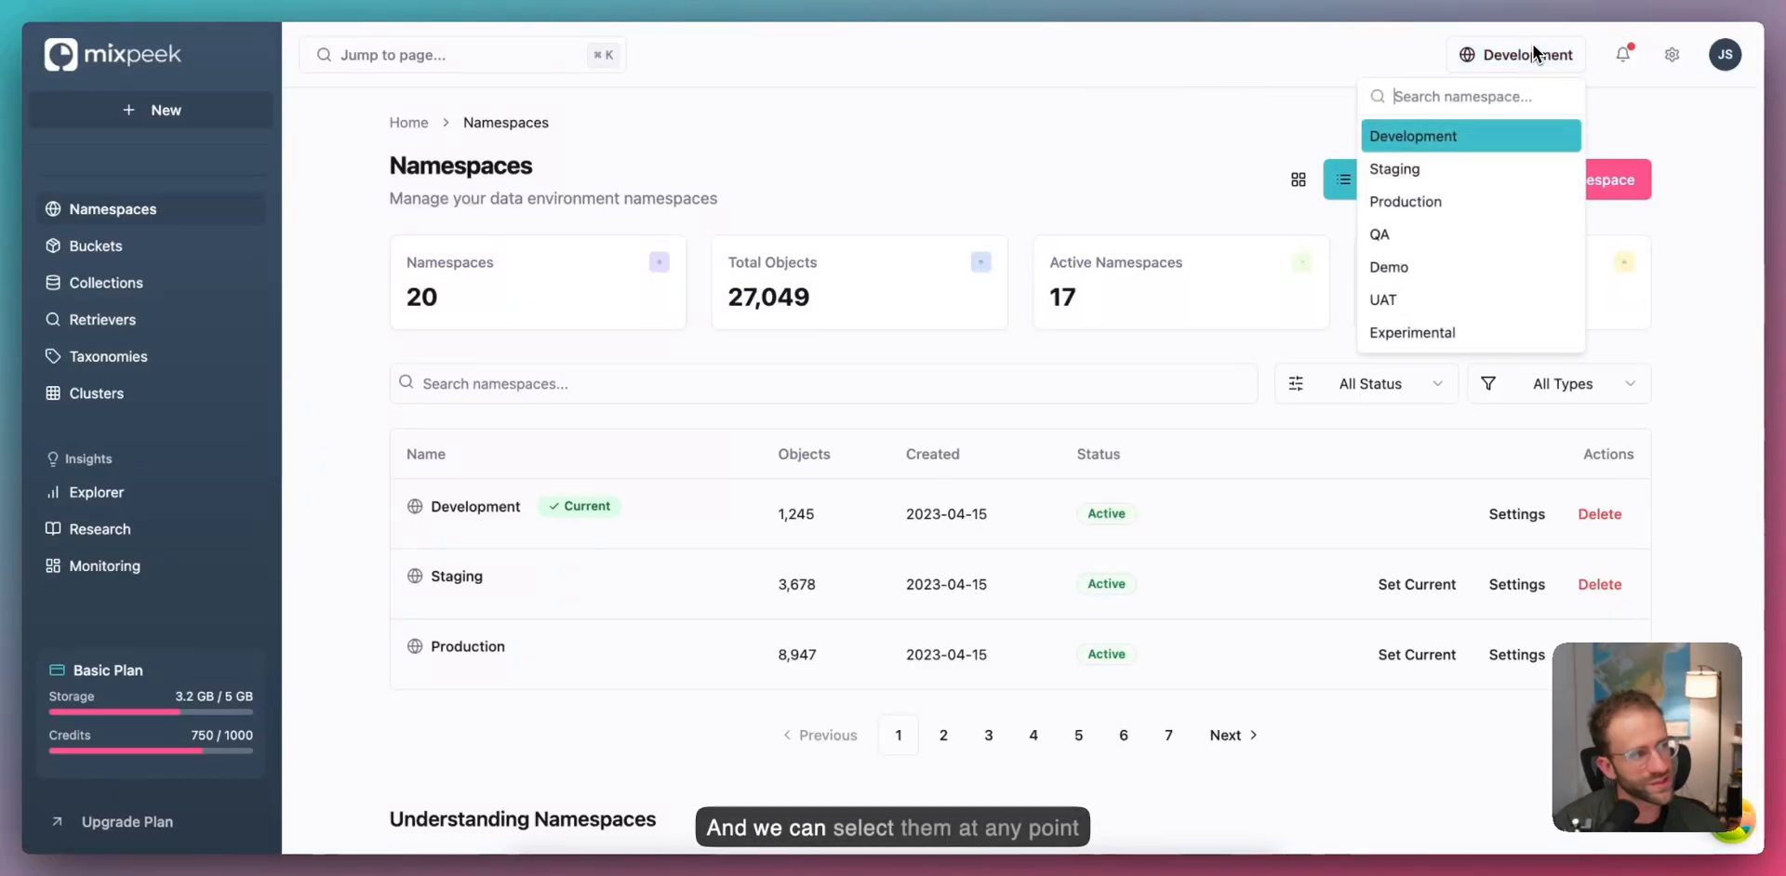
pyautogui.click(1429, 175)
pyautogui.click(1539, 54)
pyautogui.click(1423, 298)
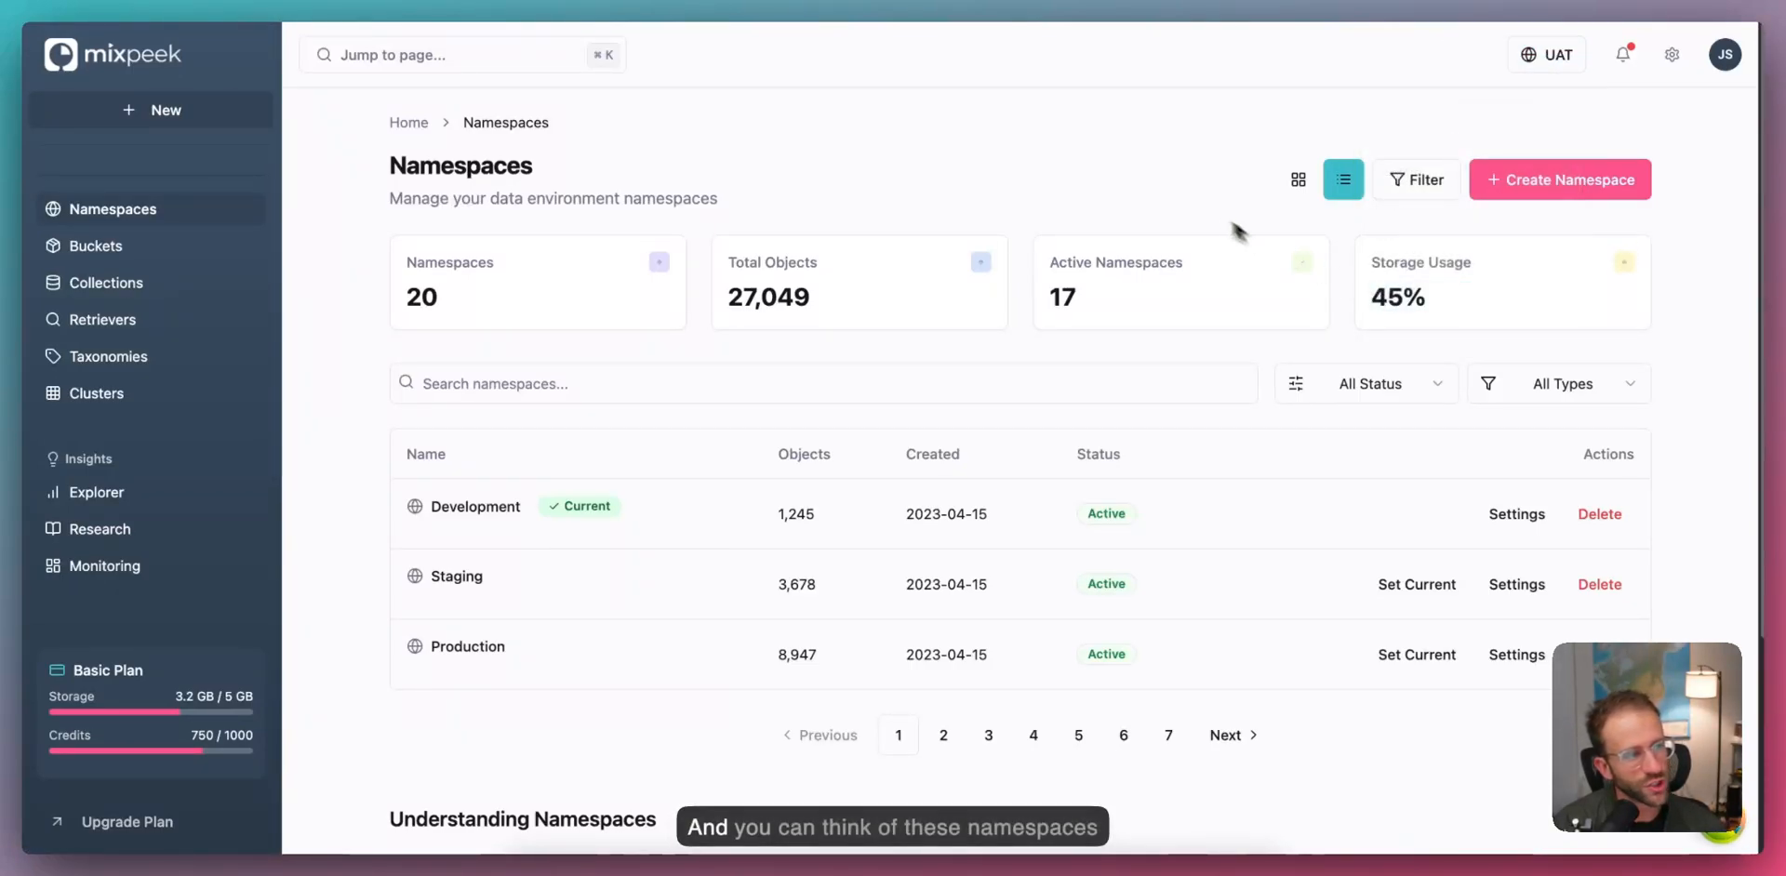
# Step: Page through the namespaces list from page 2 to page 7
pyautogui.scroll(-1, 1156, 351)
pyautogui.click(941, 692)
pyautogui.click(988, 695)
pyautogui.click(1037, 696)
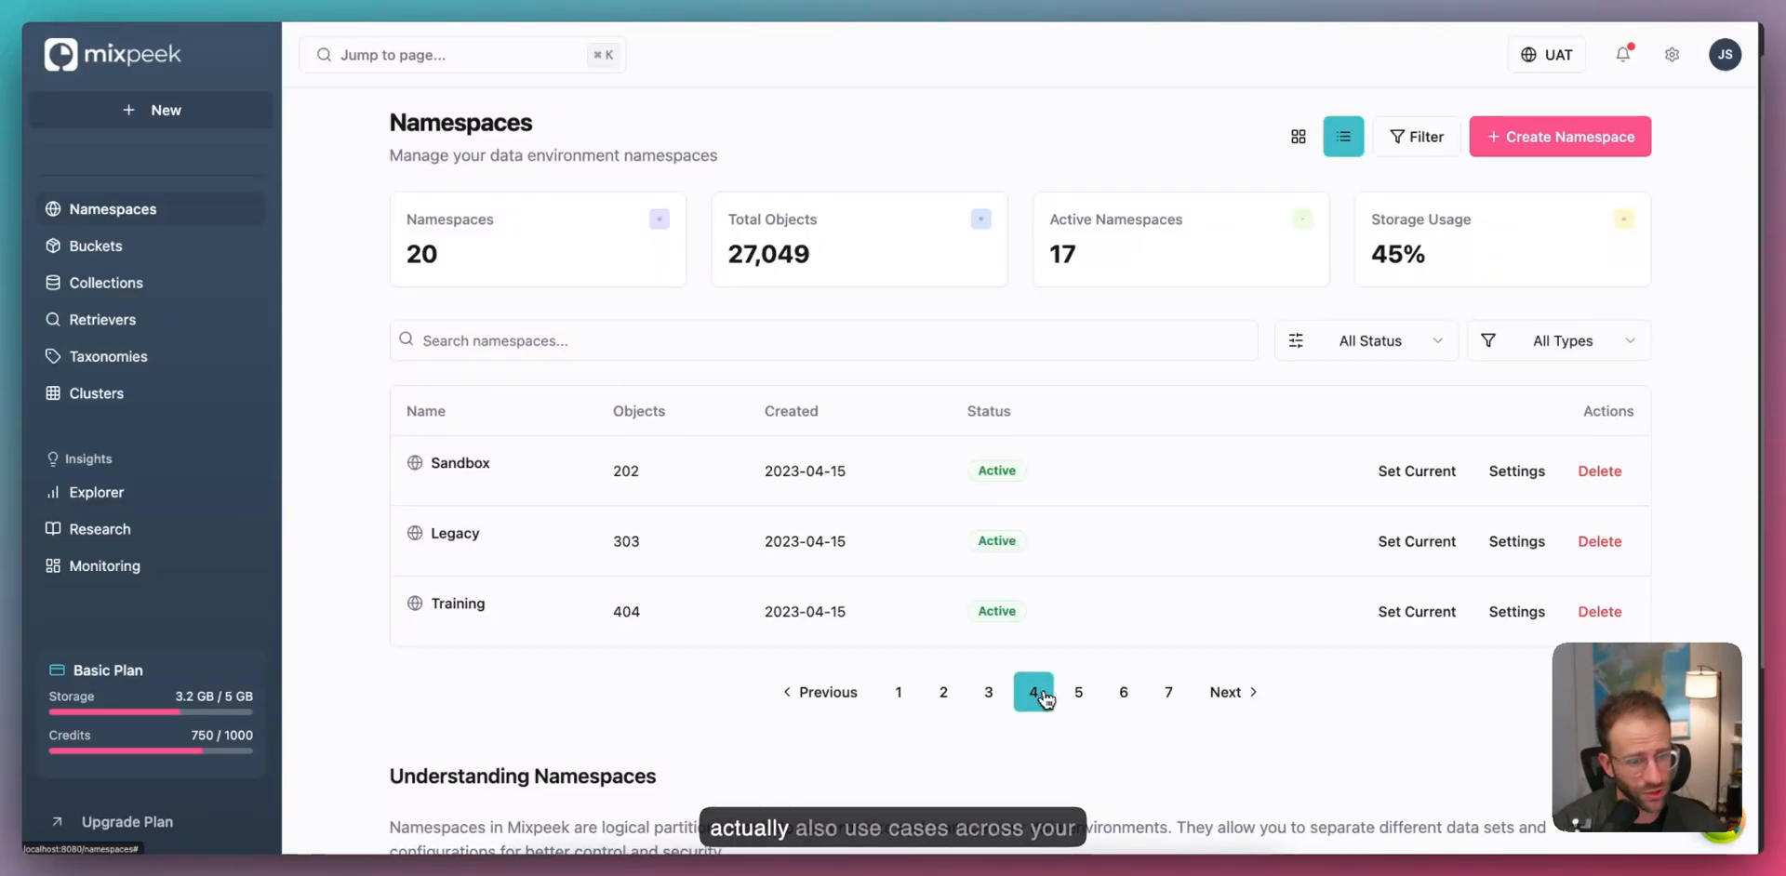
pyautogui.click(1078, 696)
pyautogui.click(1124, 696)
pyautogui.click(1168, 695)
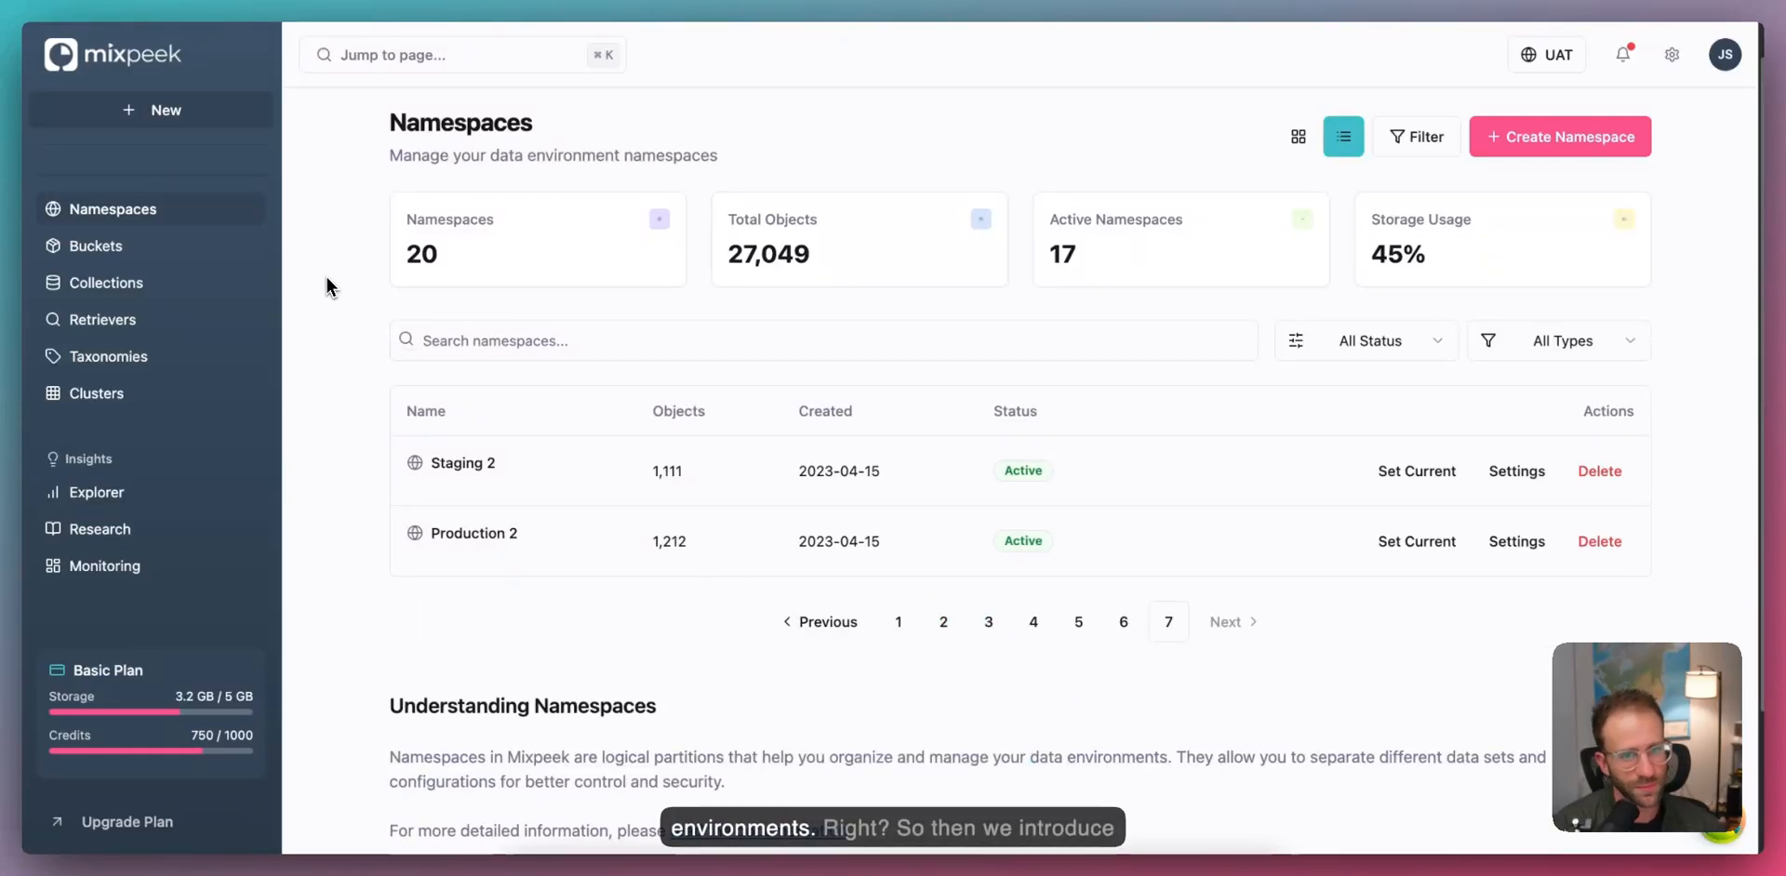
# Step: Start creating a bucket and add a Video File property named inhaler_video to its input schema
pyautogui.click(116, 246)
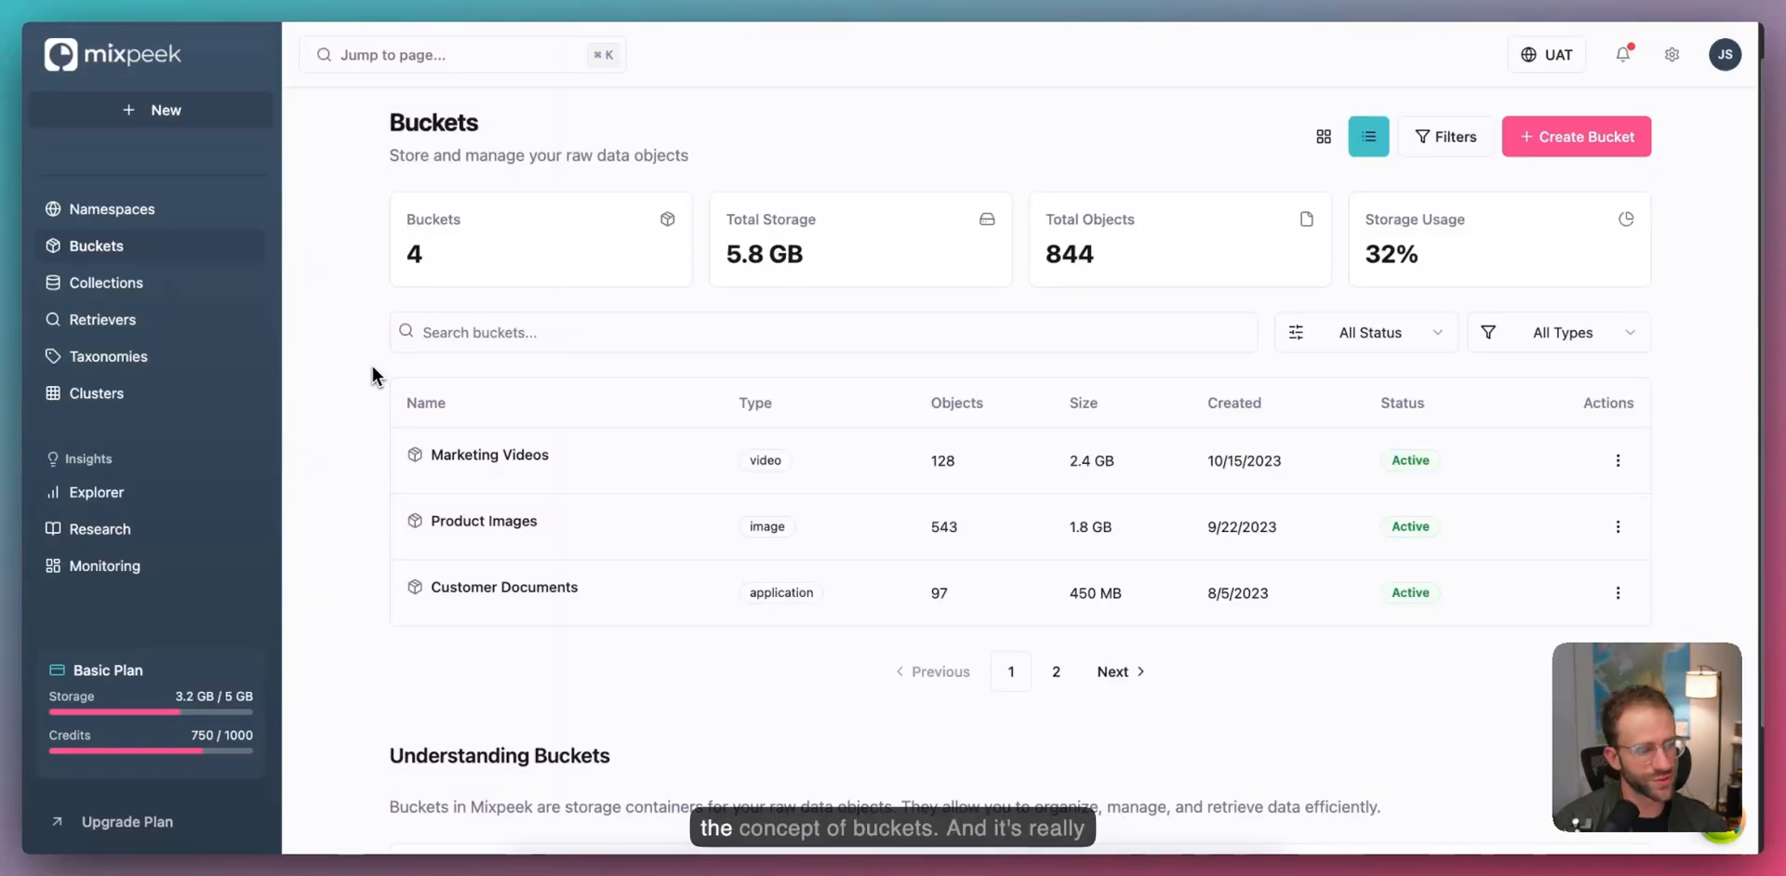
pyautogui.click(1530, 134)
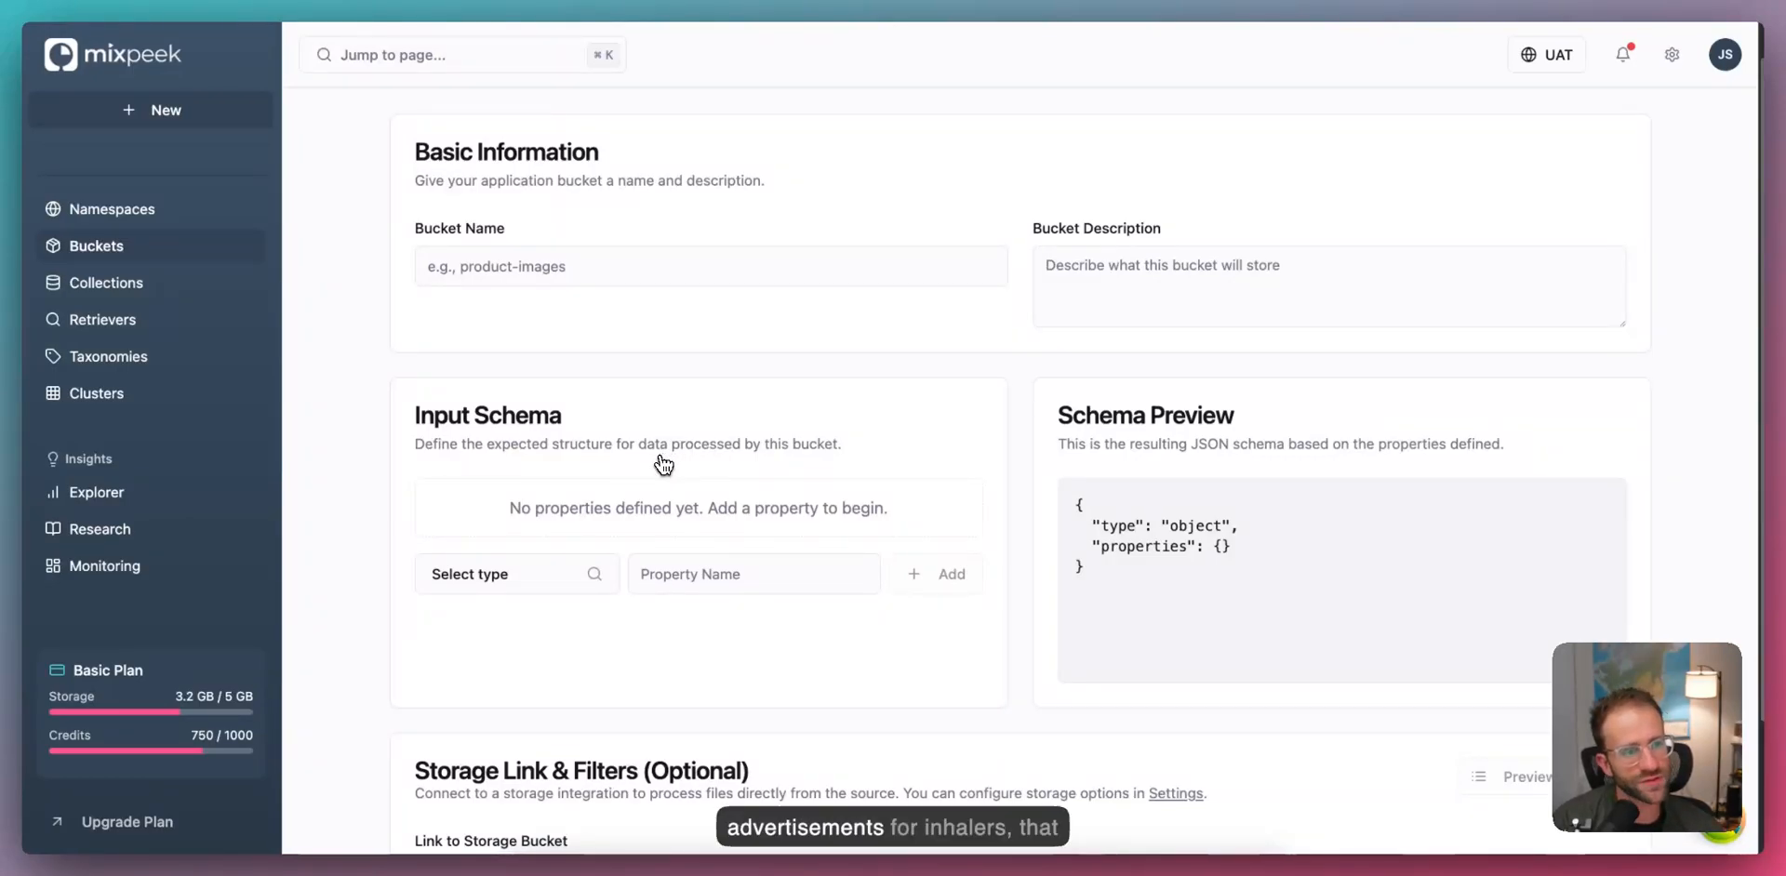
pyautogui.scroll(-2, 642, 507)
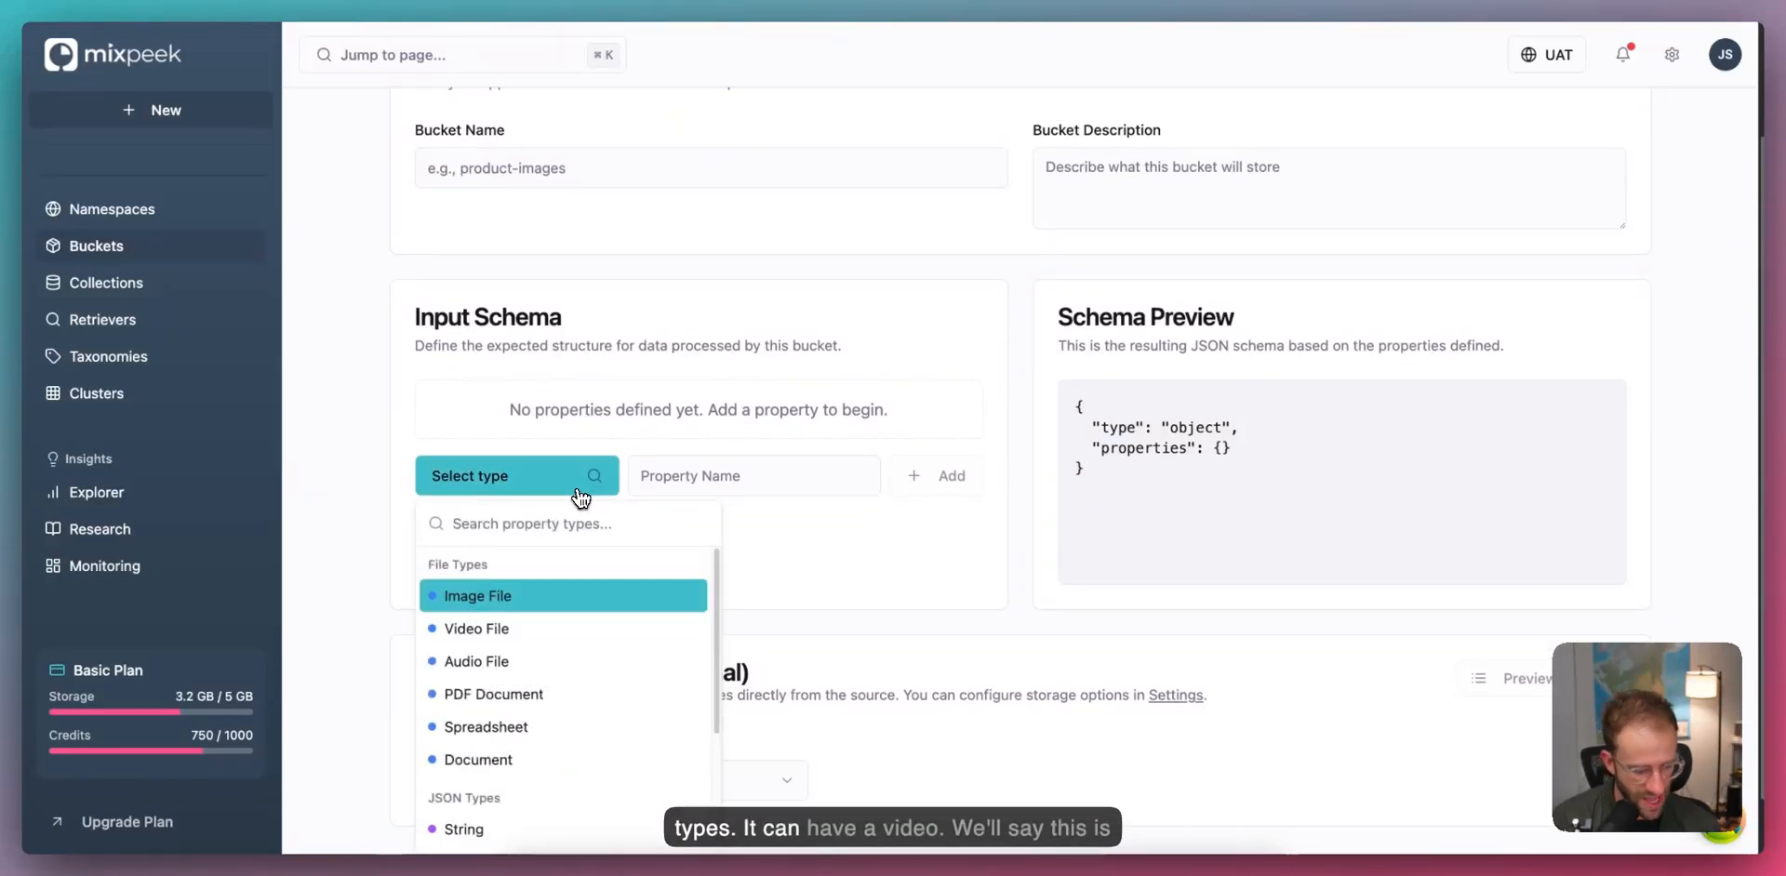
pyautogui.click(478, 626)
pyautogui.click(790, 480)
pyautogui.write('inhaler_video')
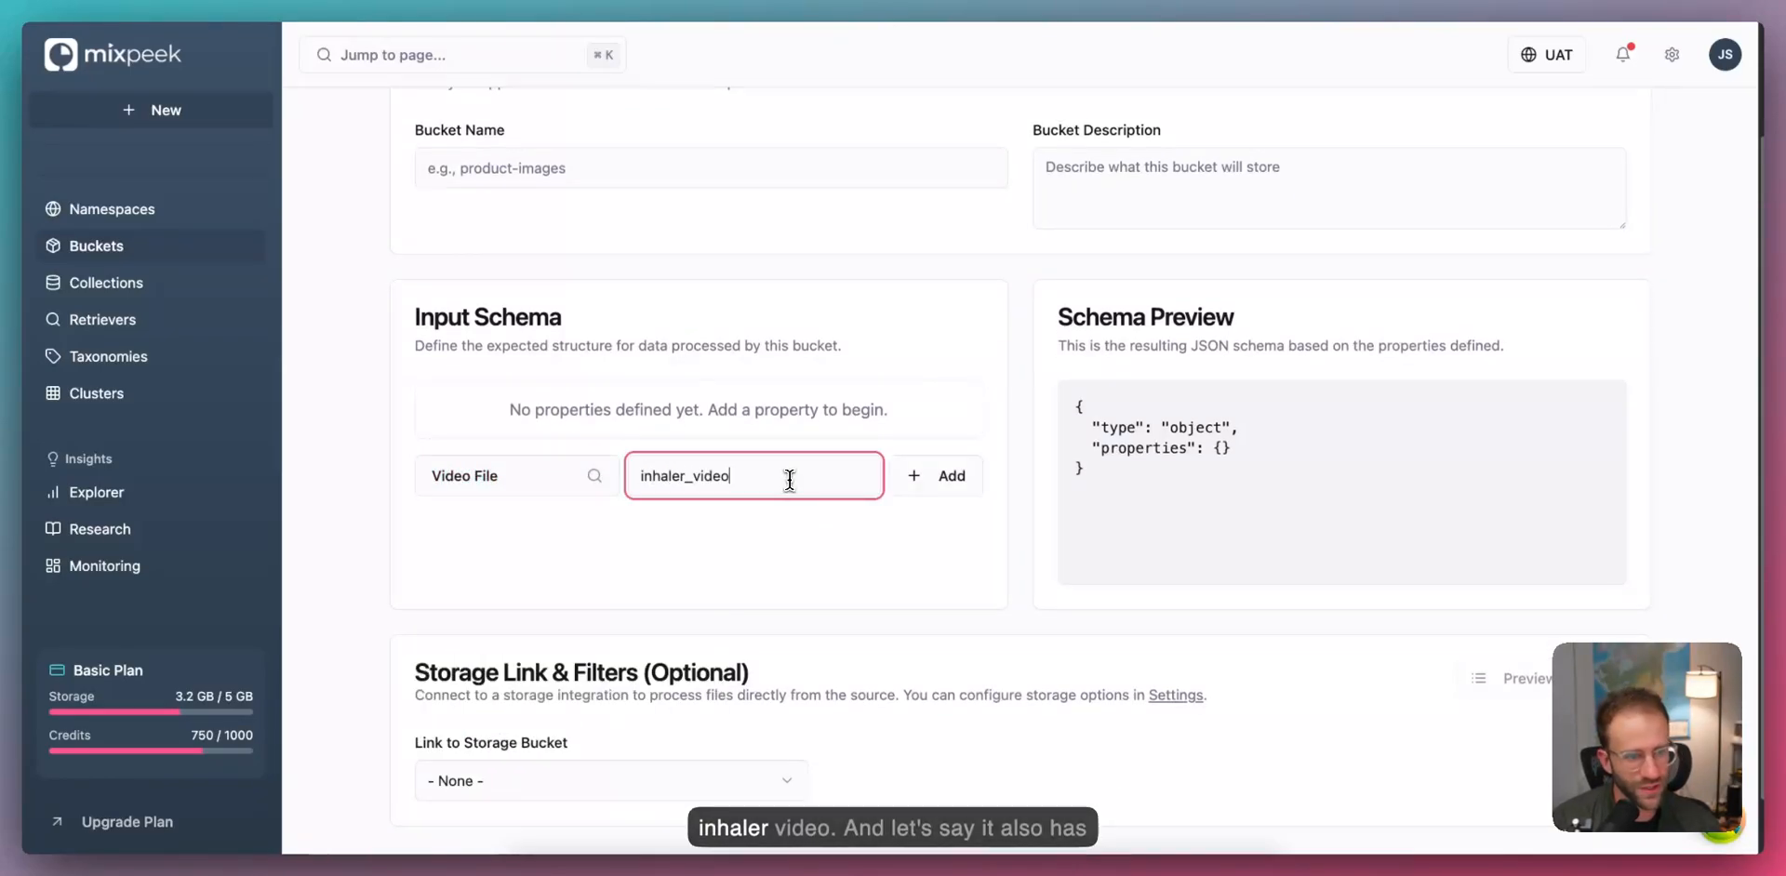
pyautogui.click(948, 475)
# Step: Add a String property named disclosure to the bucket's input schema
pyautogui.click(593, 475)
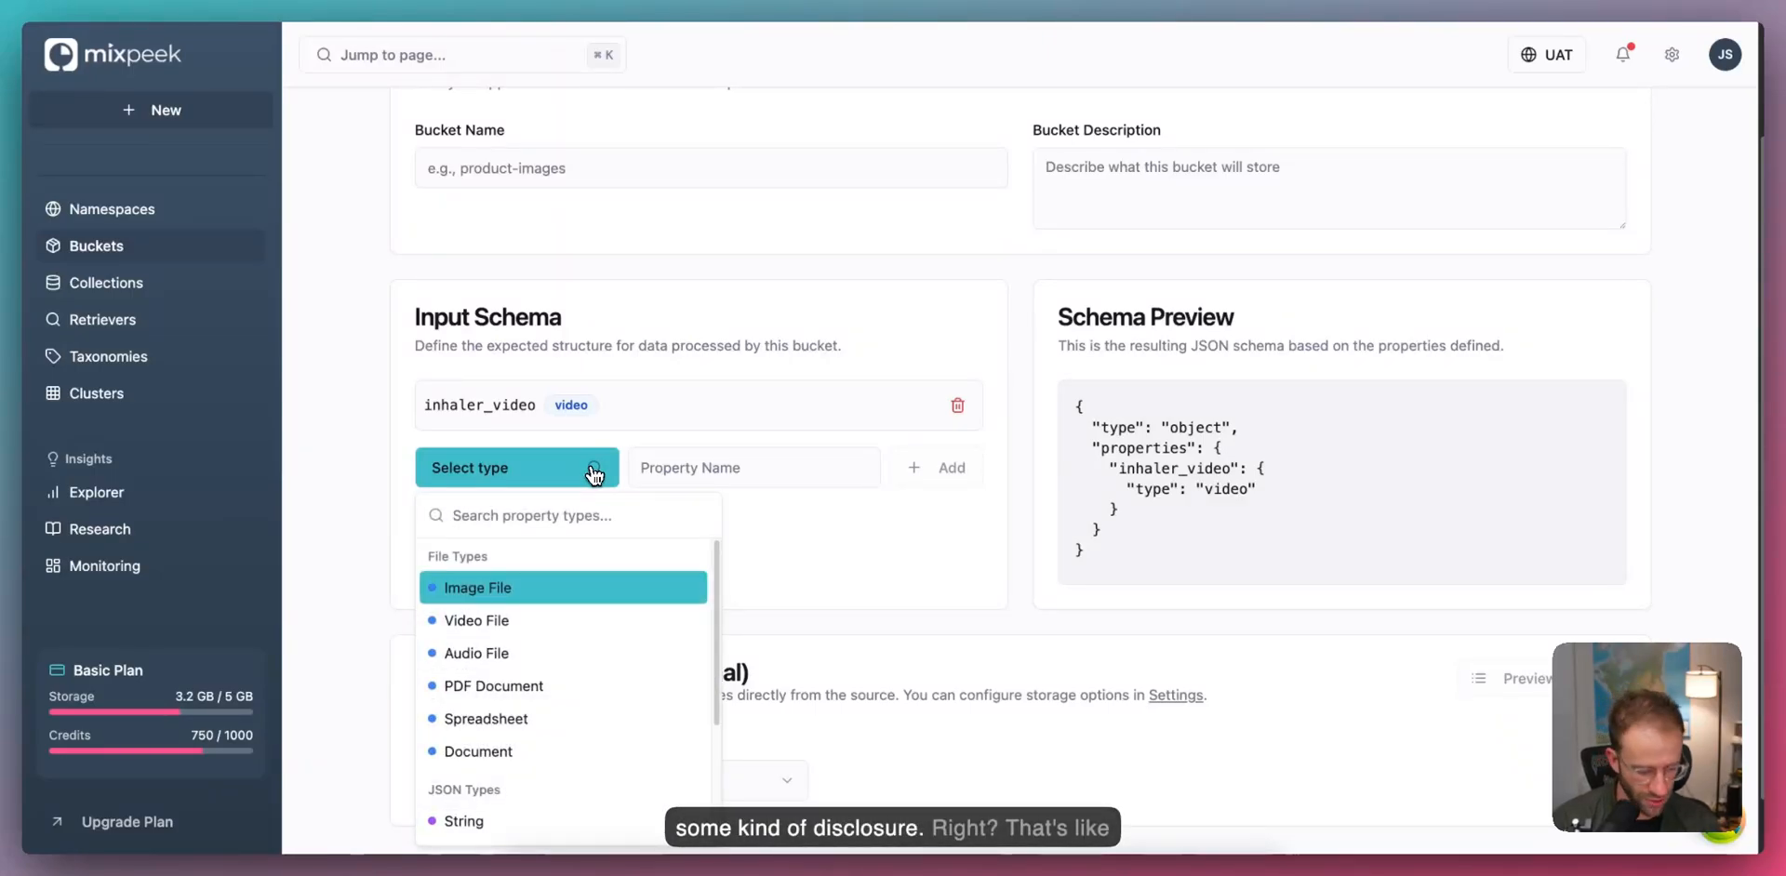
pyautogui.write('string')
pyautogui.press('Return')
pyautogui.click(711, 457)
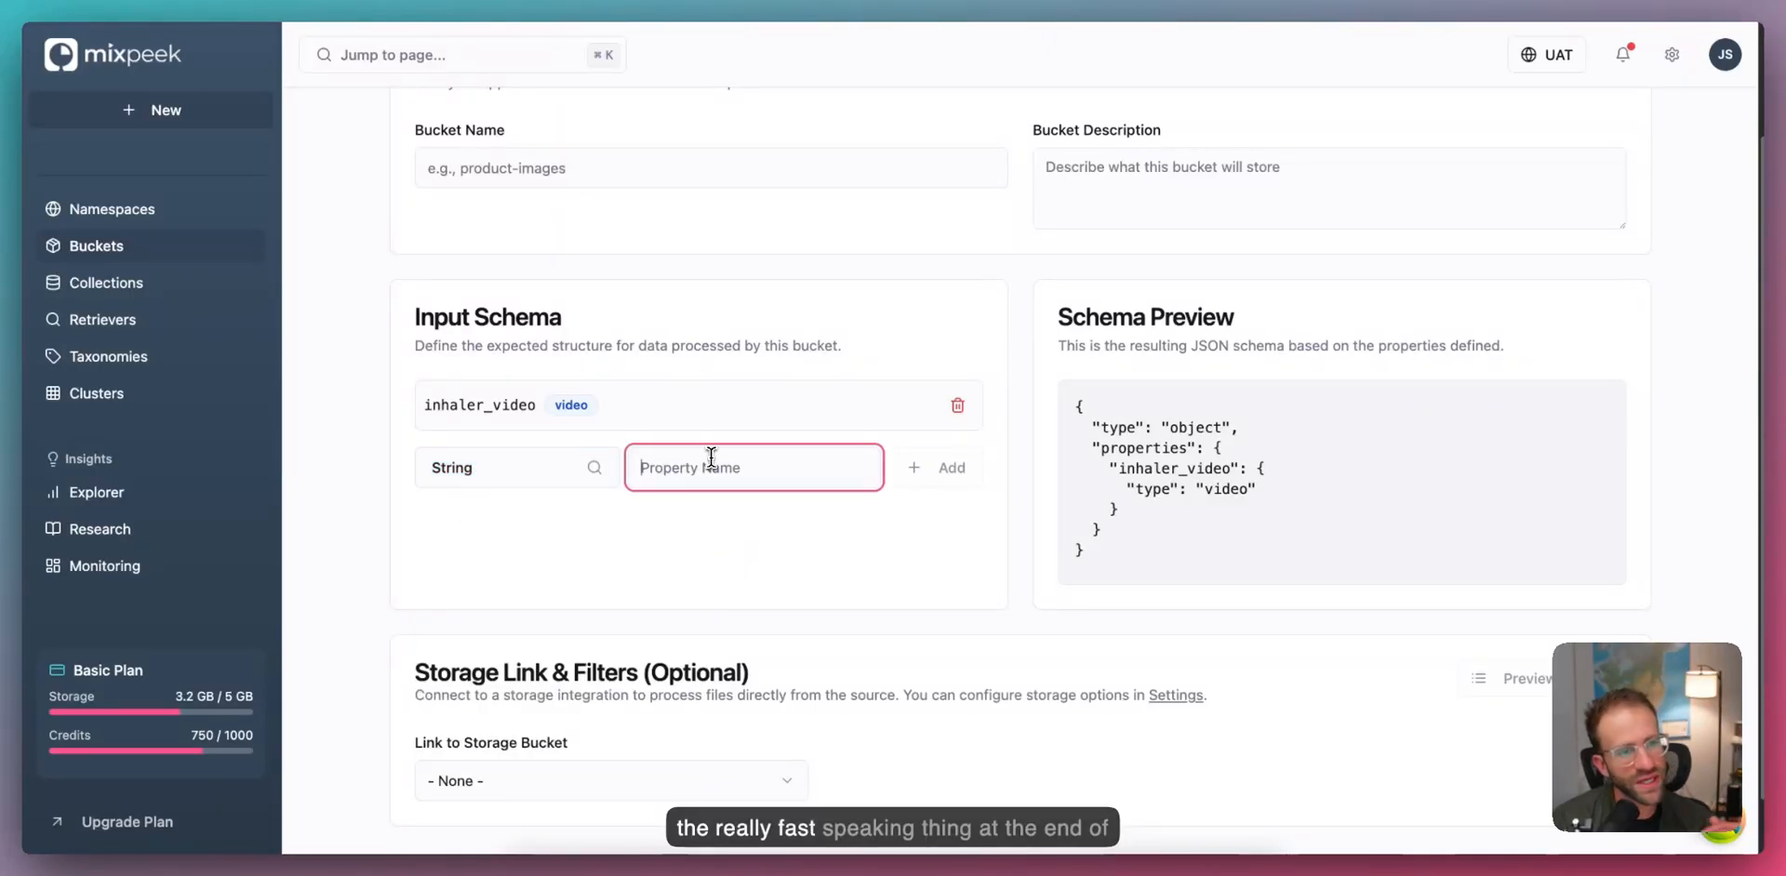
pyautogui.write('disclosure')
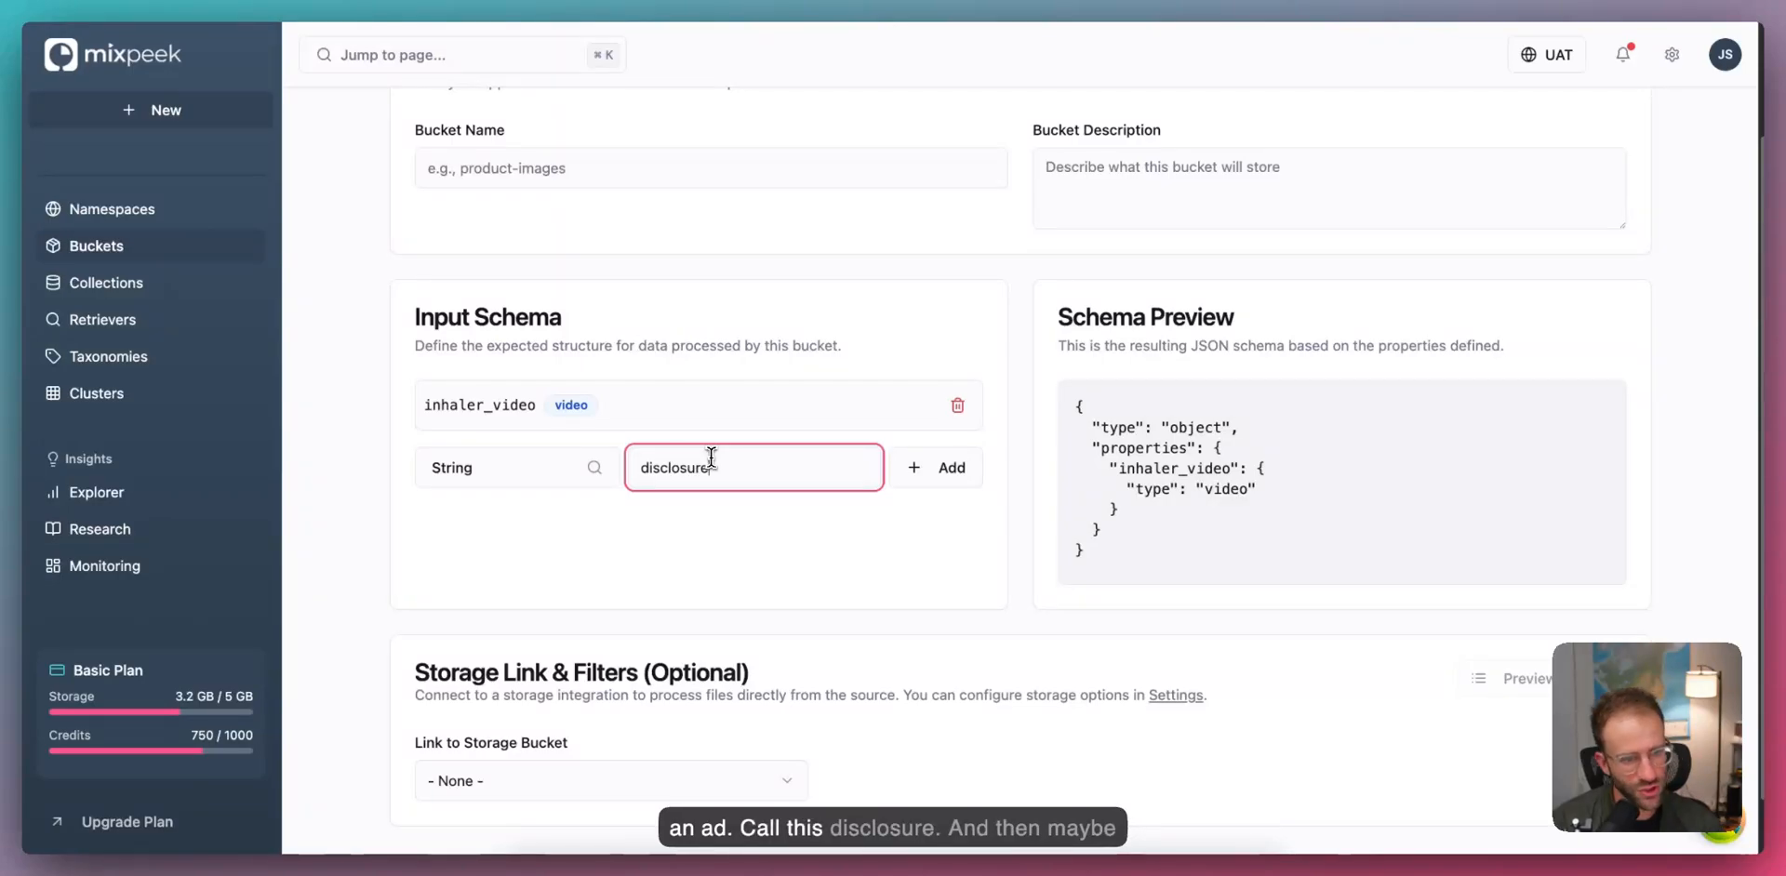
pyautogui.click(940, 468)
# Step: Add a PDF Document property named state_legislation to the bucket's input schema
pyautogui.click(549, 526)
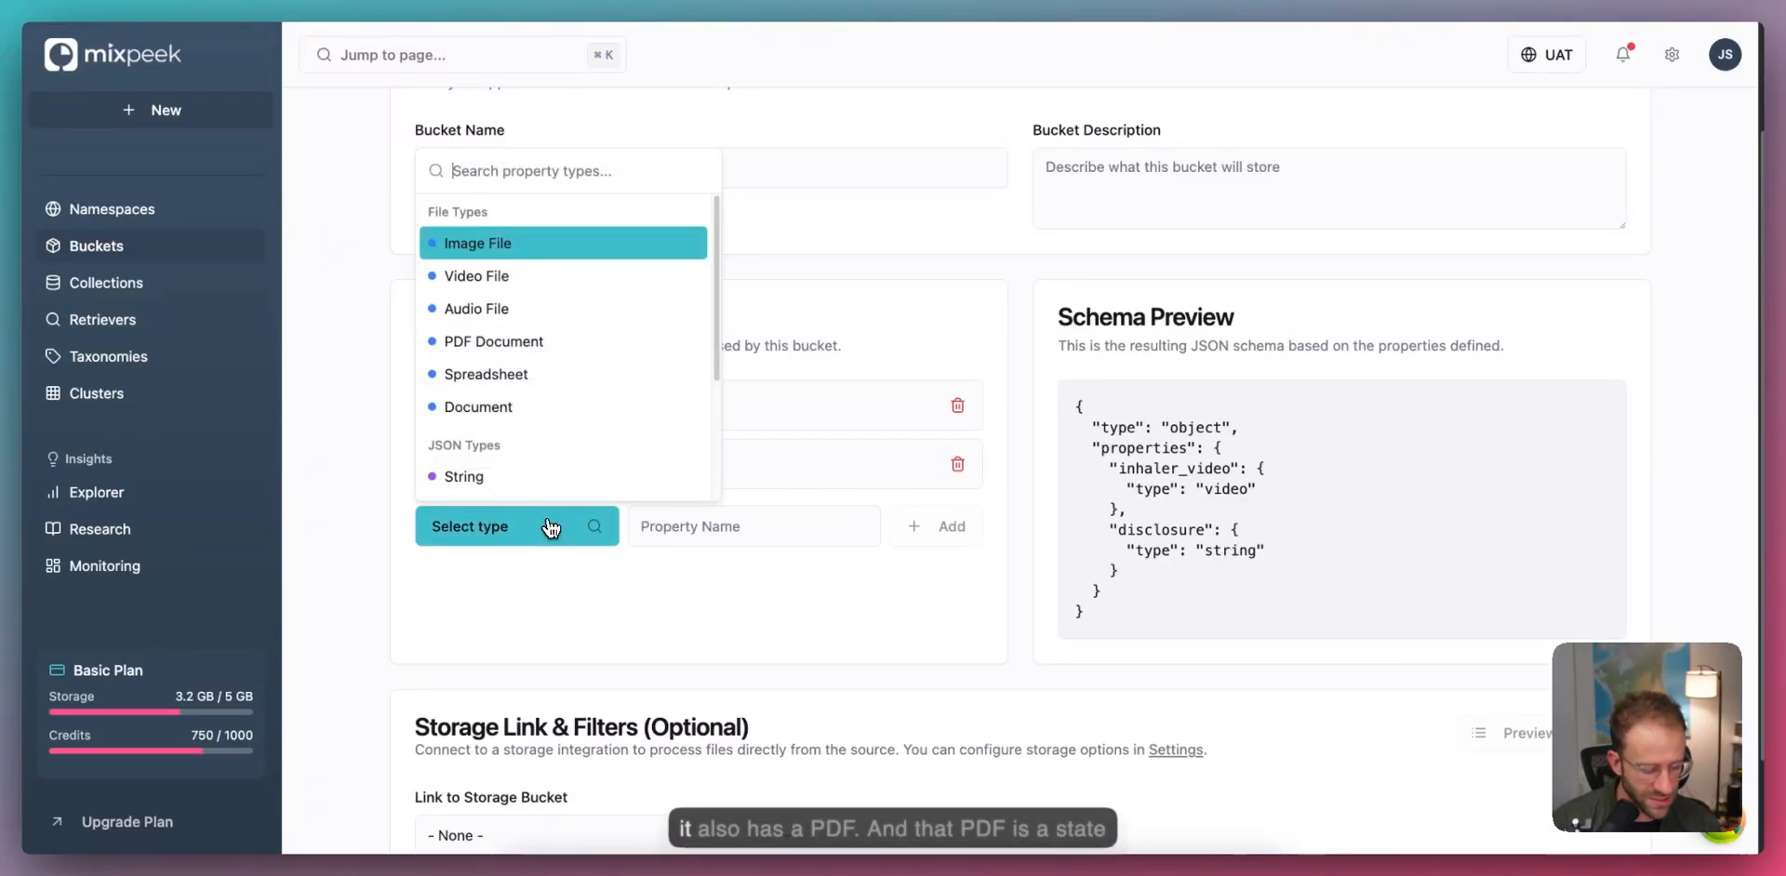
pyautogui.write('pd')
pyautogui.press('Return')
pyautogui.click(630, 528)
pyautogui.write('state')
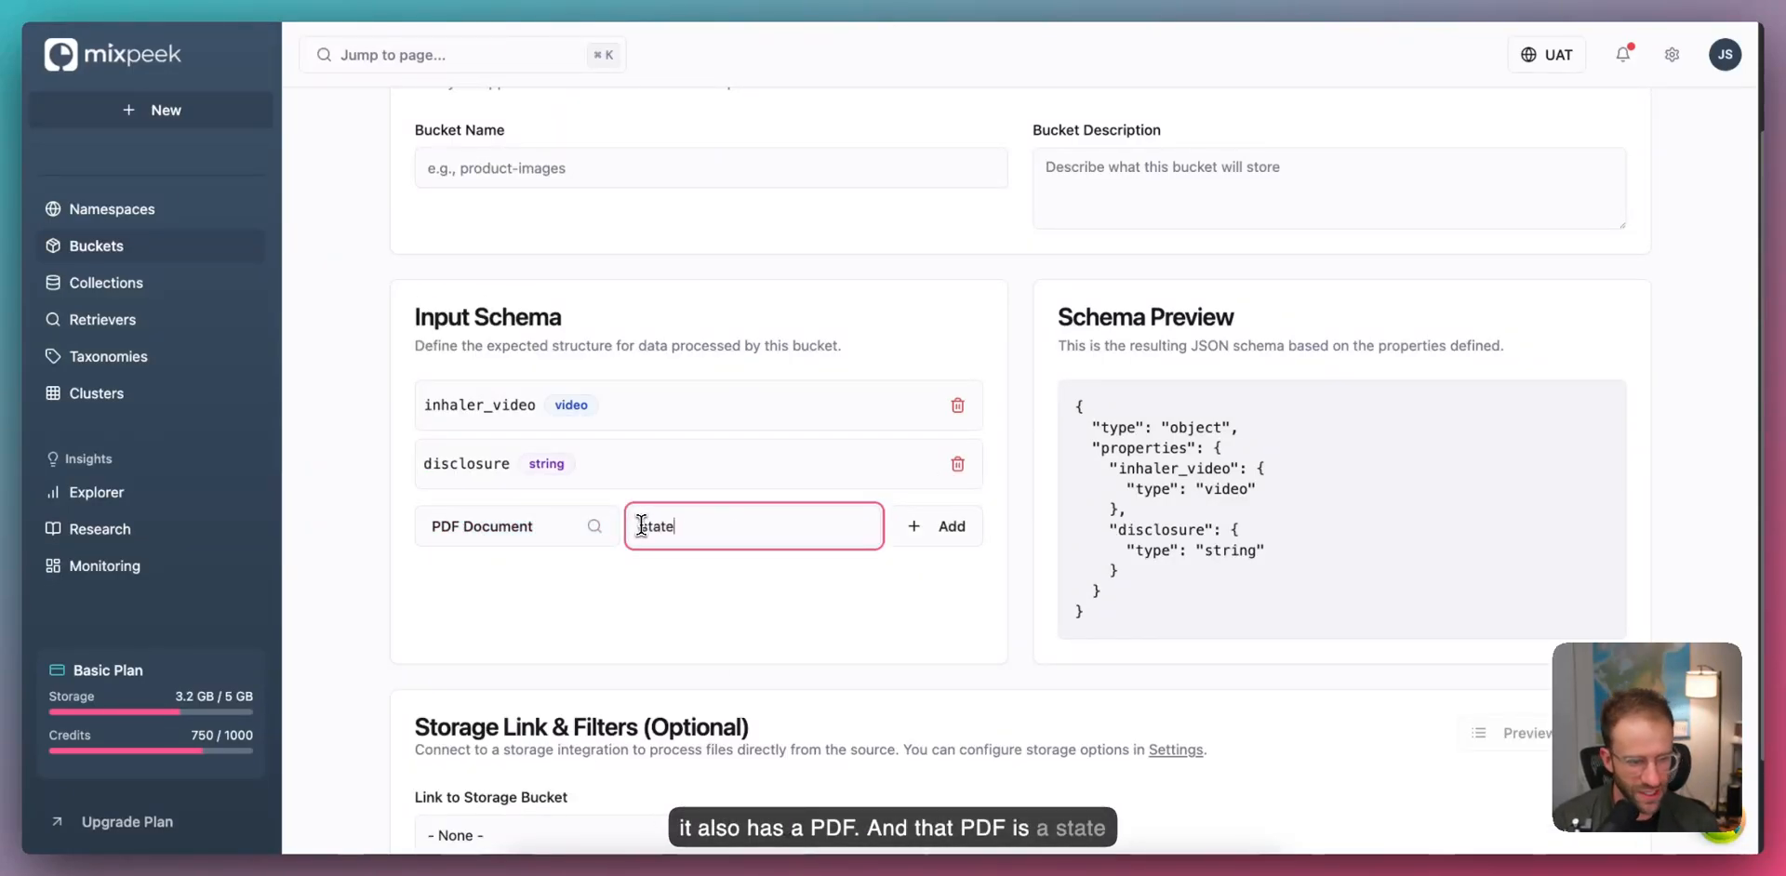
pyautogui.write('_legistation')
pyautogui.press('Return')
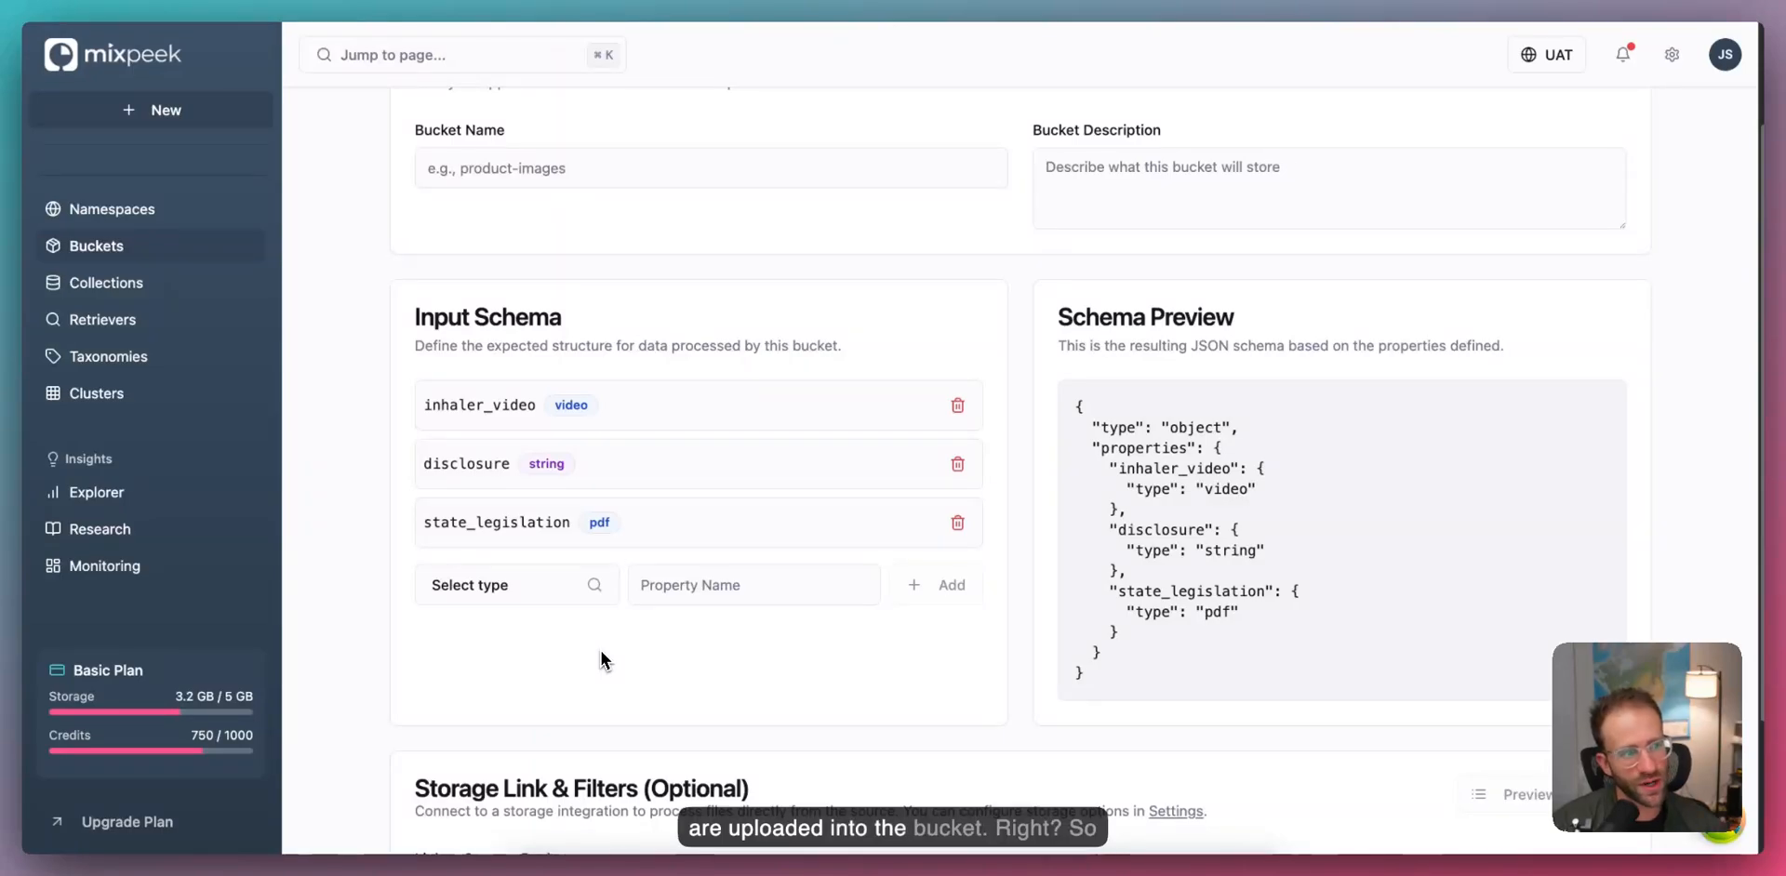
# Step: Review the inhaler_video, disclosure and state_legislation entries in the bucket's JSON schema preview
pyautogui.scroll(-2, 837, 610)
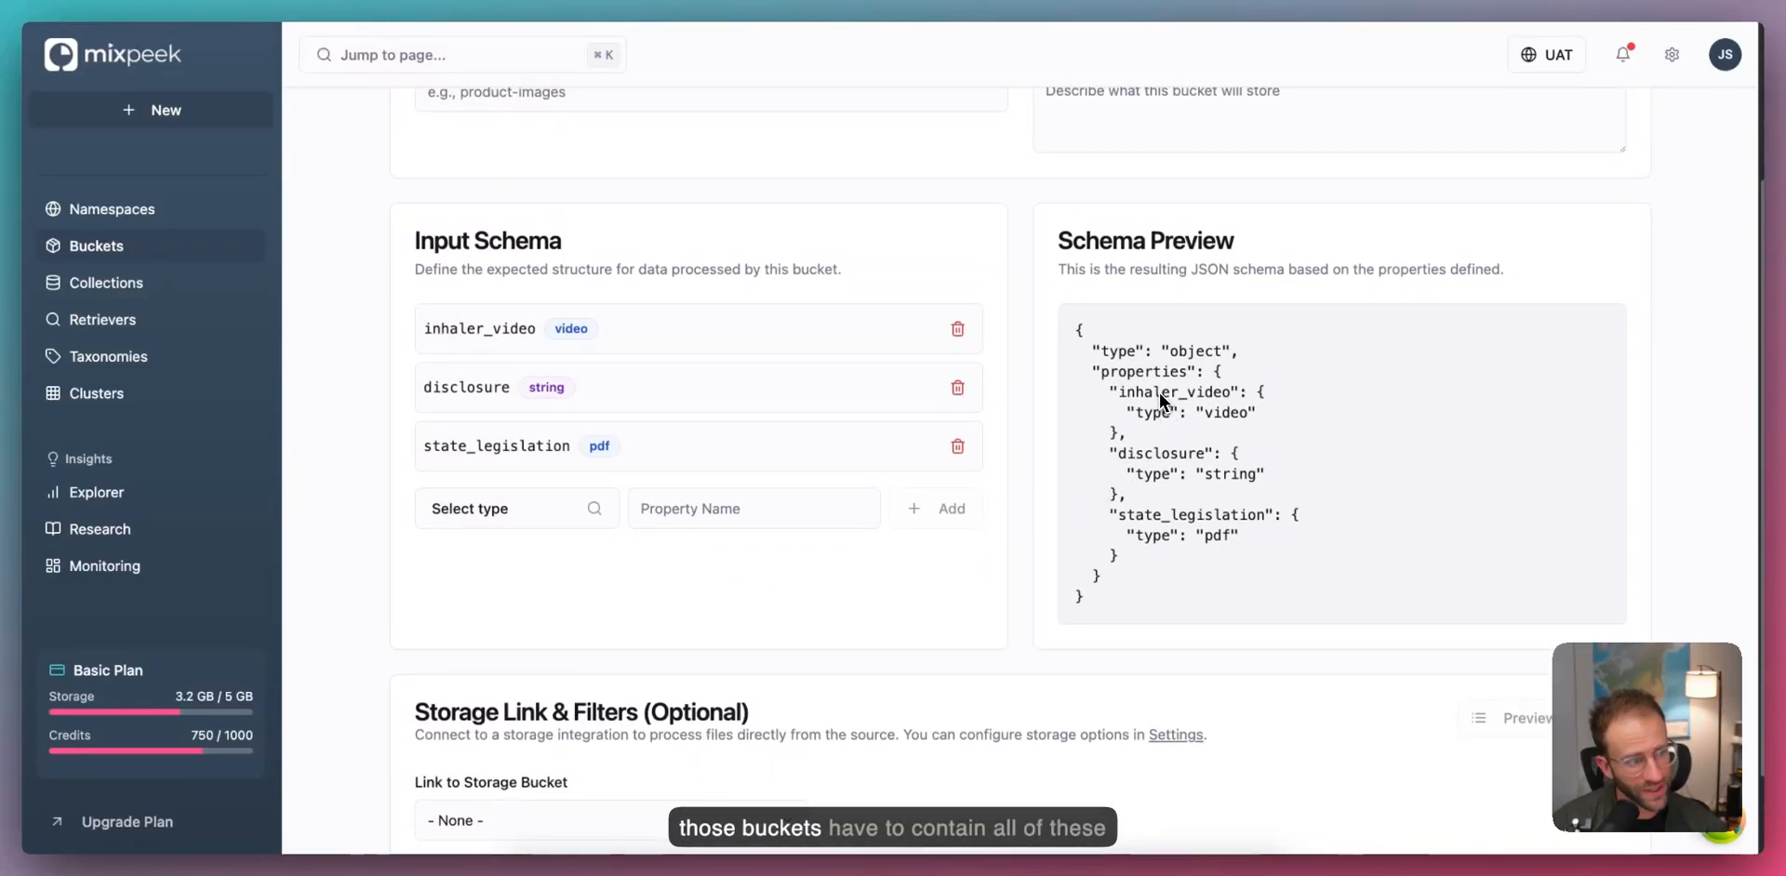
pyautogui.doubleClick(1170, 396)
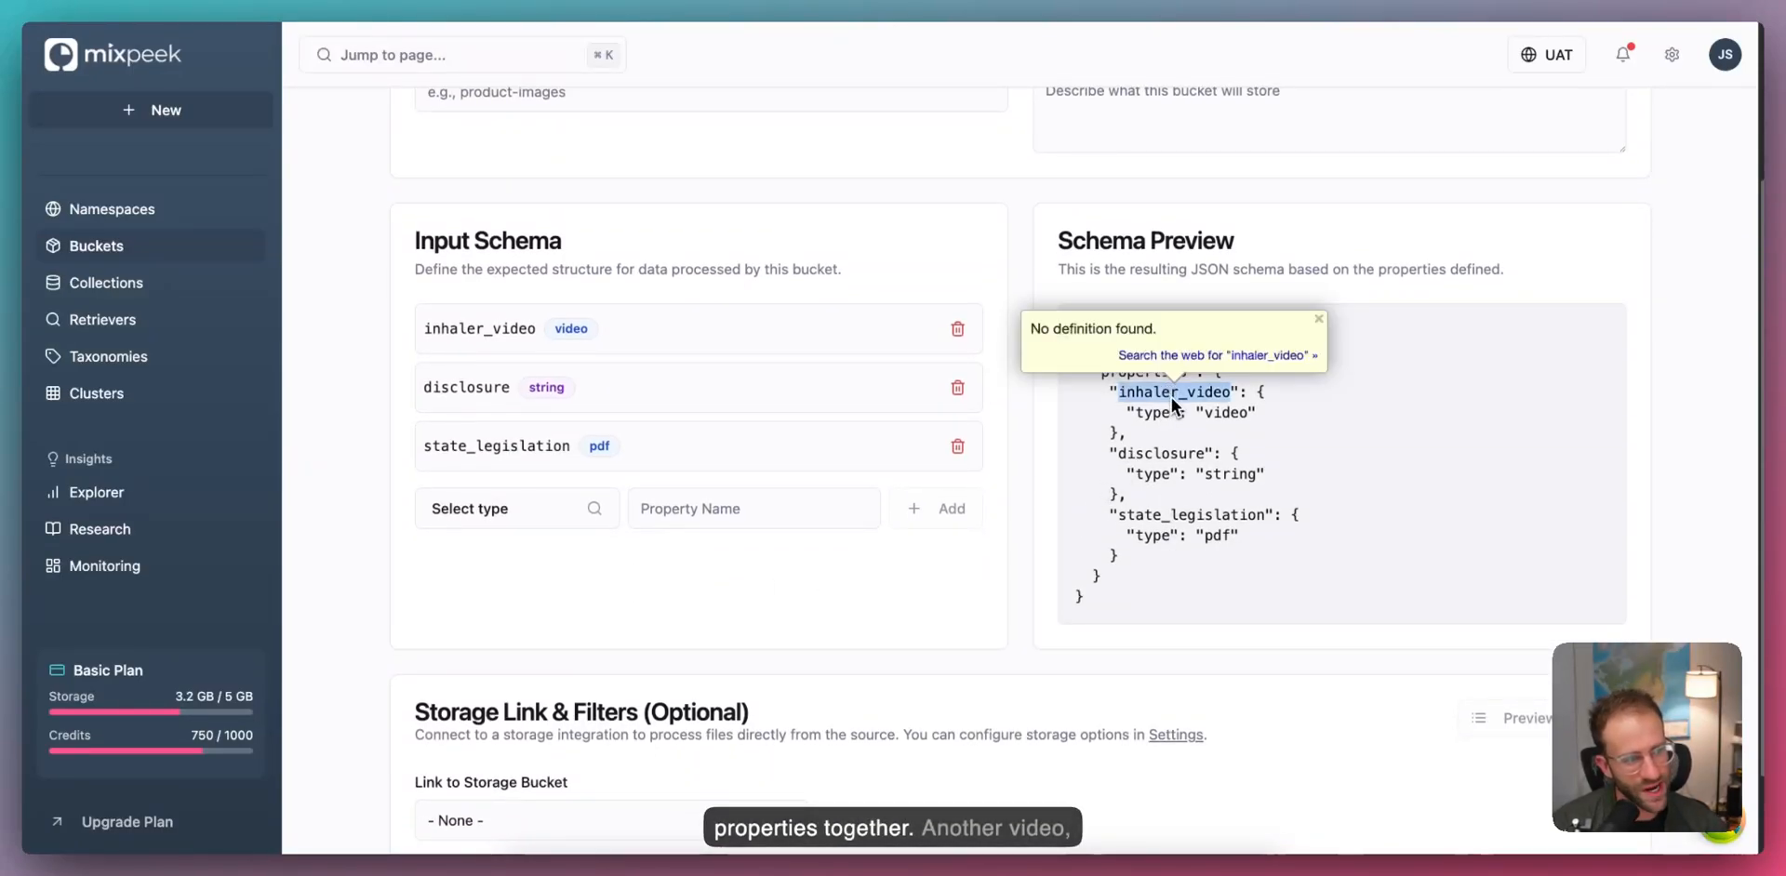
pyautogui.doubleClick(1150, 454)
pyautogui.doubleClick(1193, 514)
pyautogui.click(1216, 421)
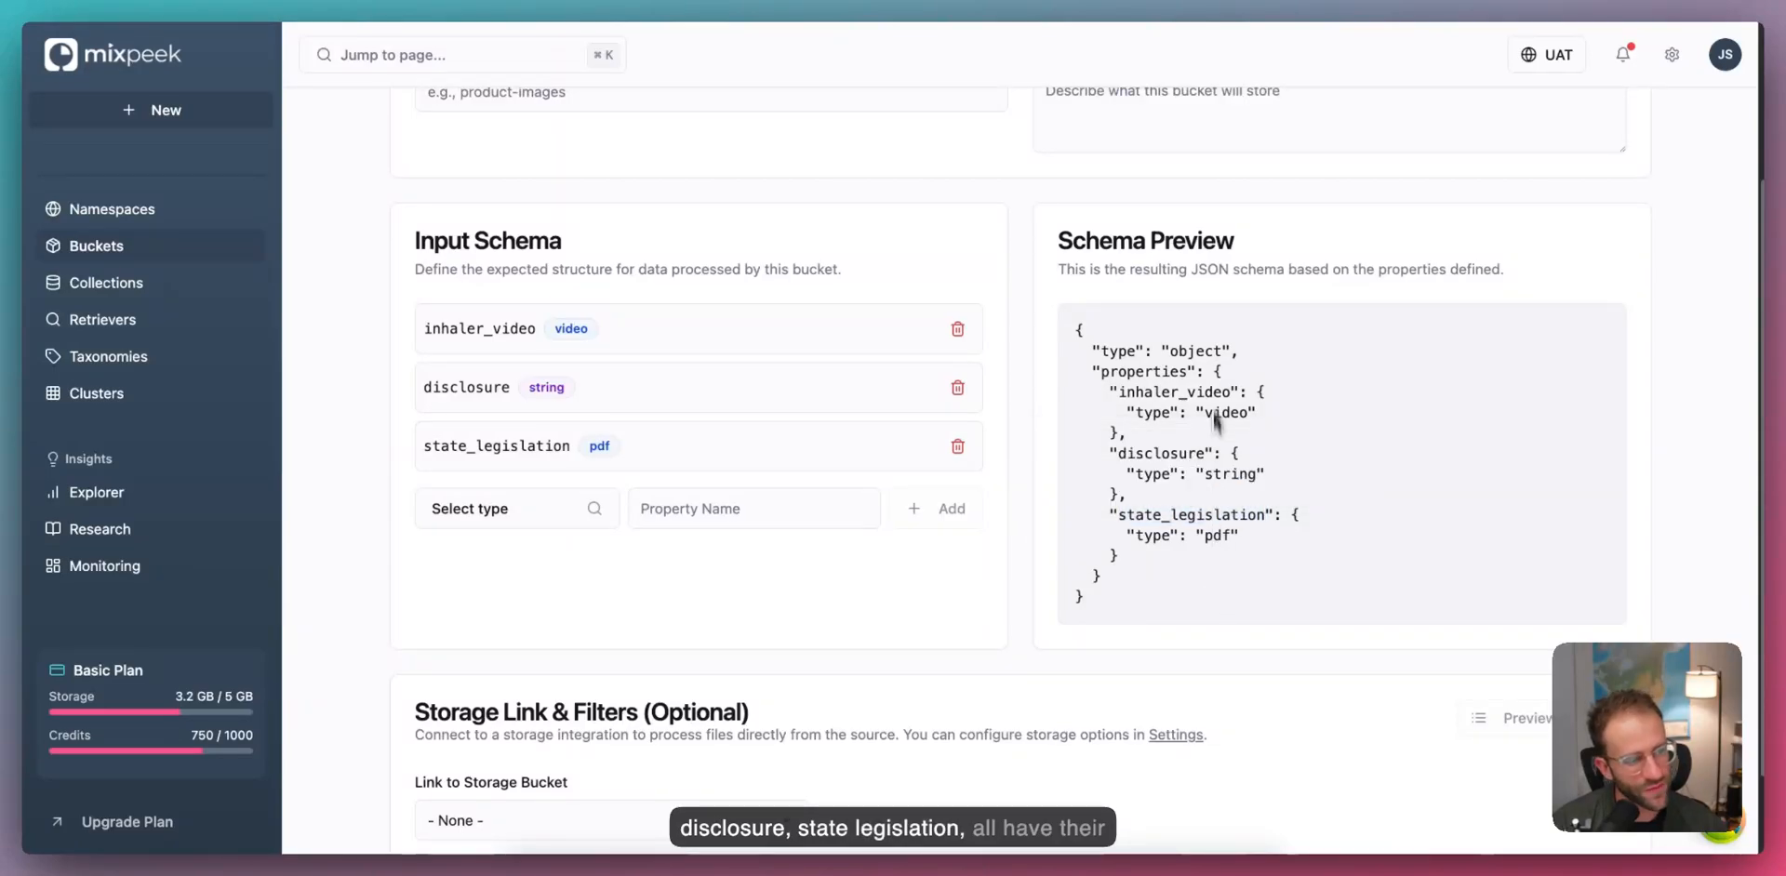
# Step: Link the new bucket to the S3 storage bucket mixpeek-prod-data and look over its prefix and tag filter options
pyautogui.scroll(-2, 930, 626)
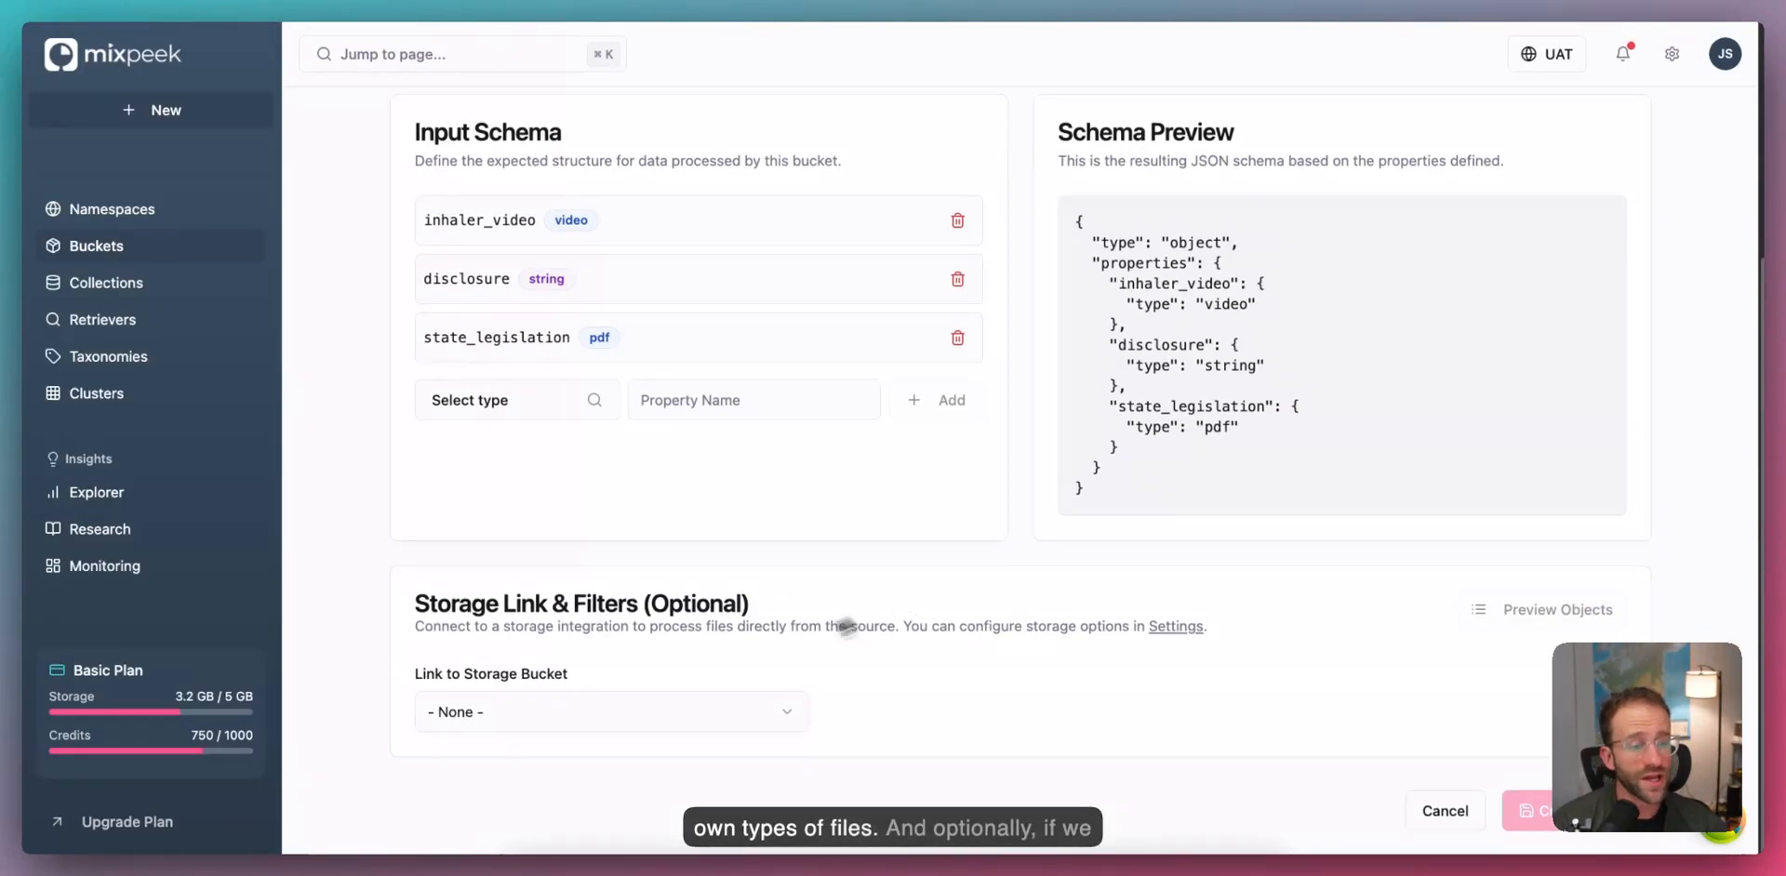
pyautogui.click(694, 718)
pyautogui.click(569, 614)
pyautogui.scroll(-4, 846, 471)
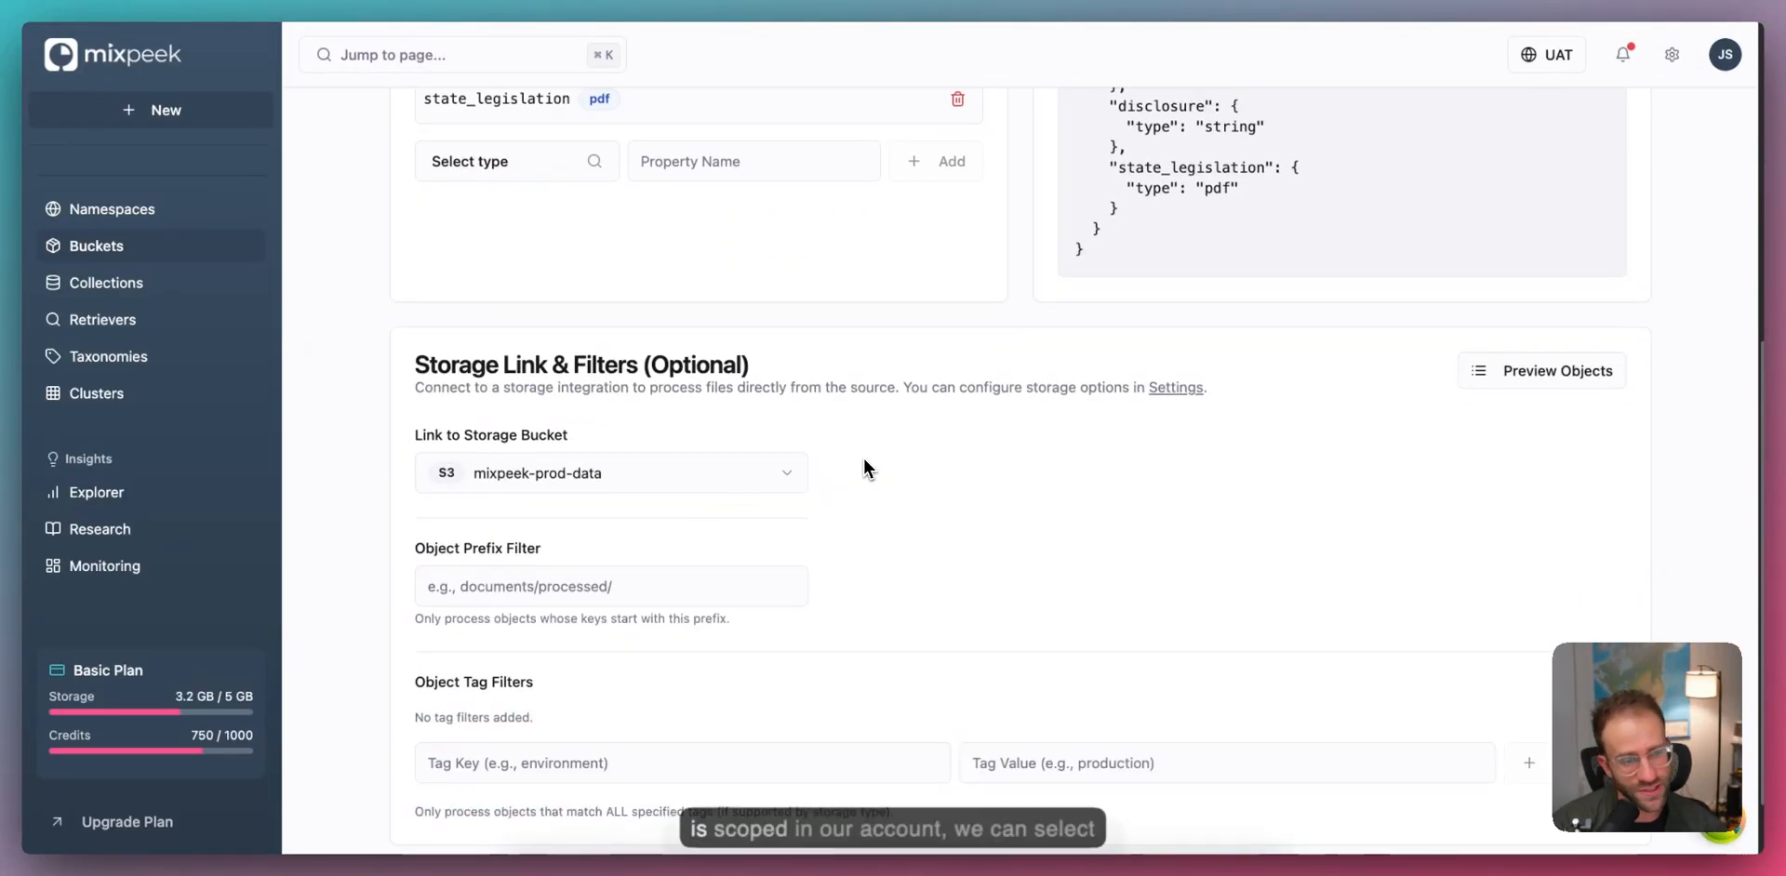
pyautogui.scroll(-1, 862, 454)
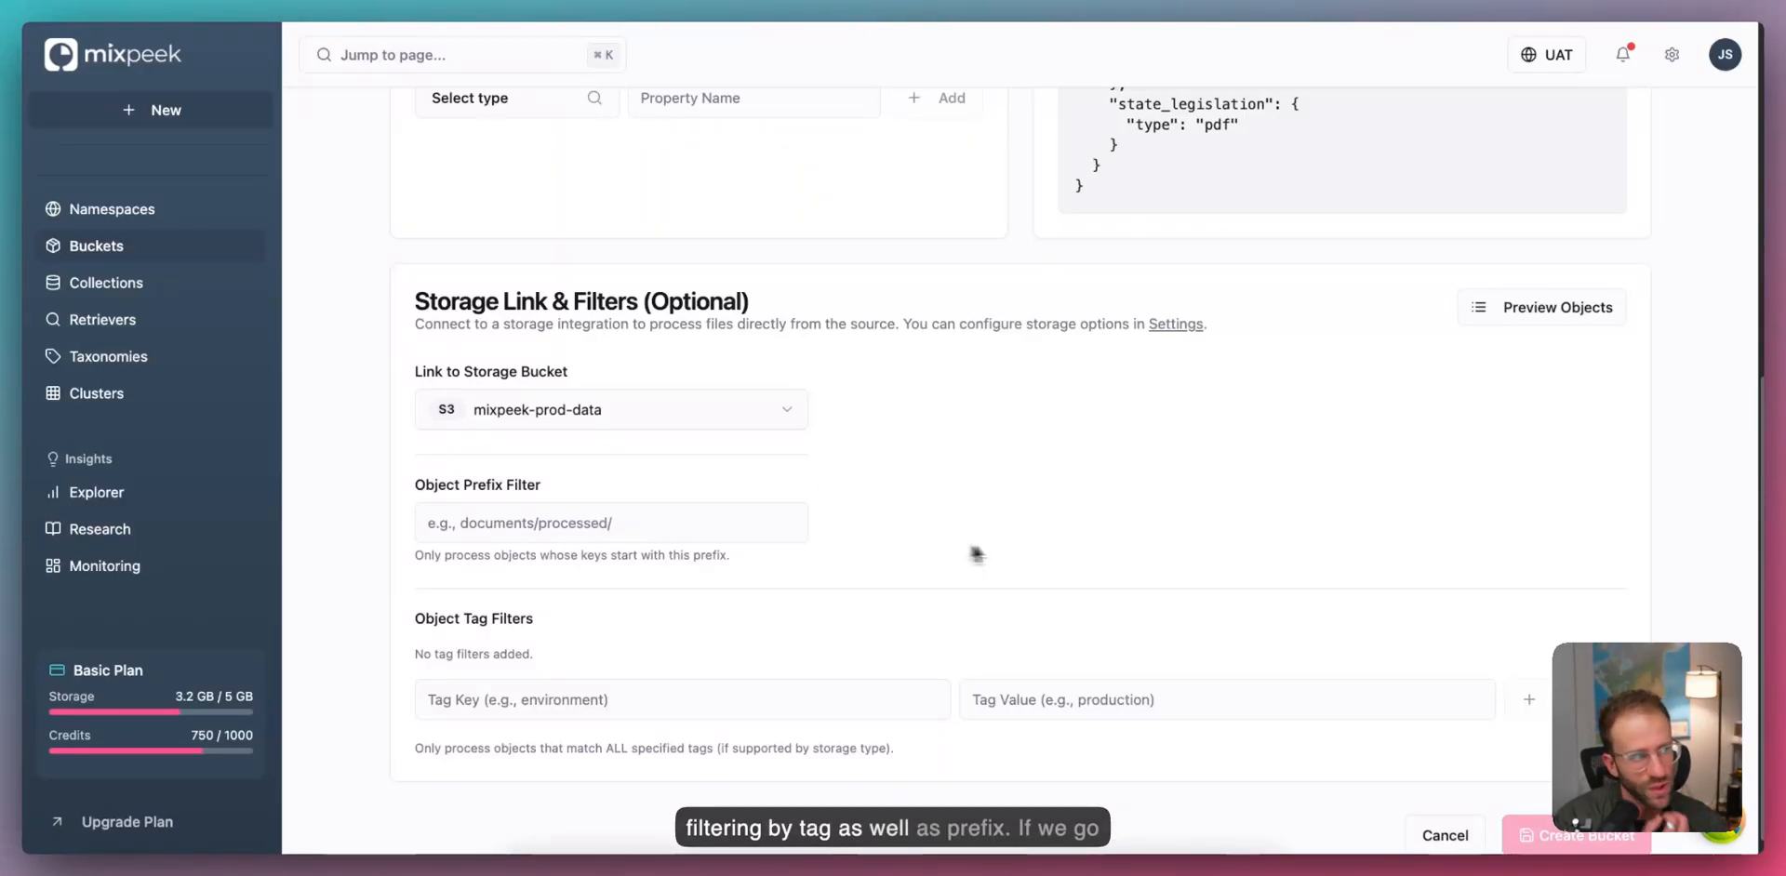
# Step: Open the account's storage settings and check the storage types offered for a new object storage integration
pyautogui.click(1671, 54)
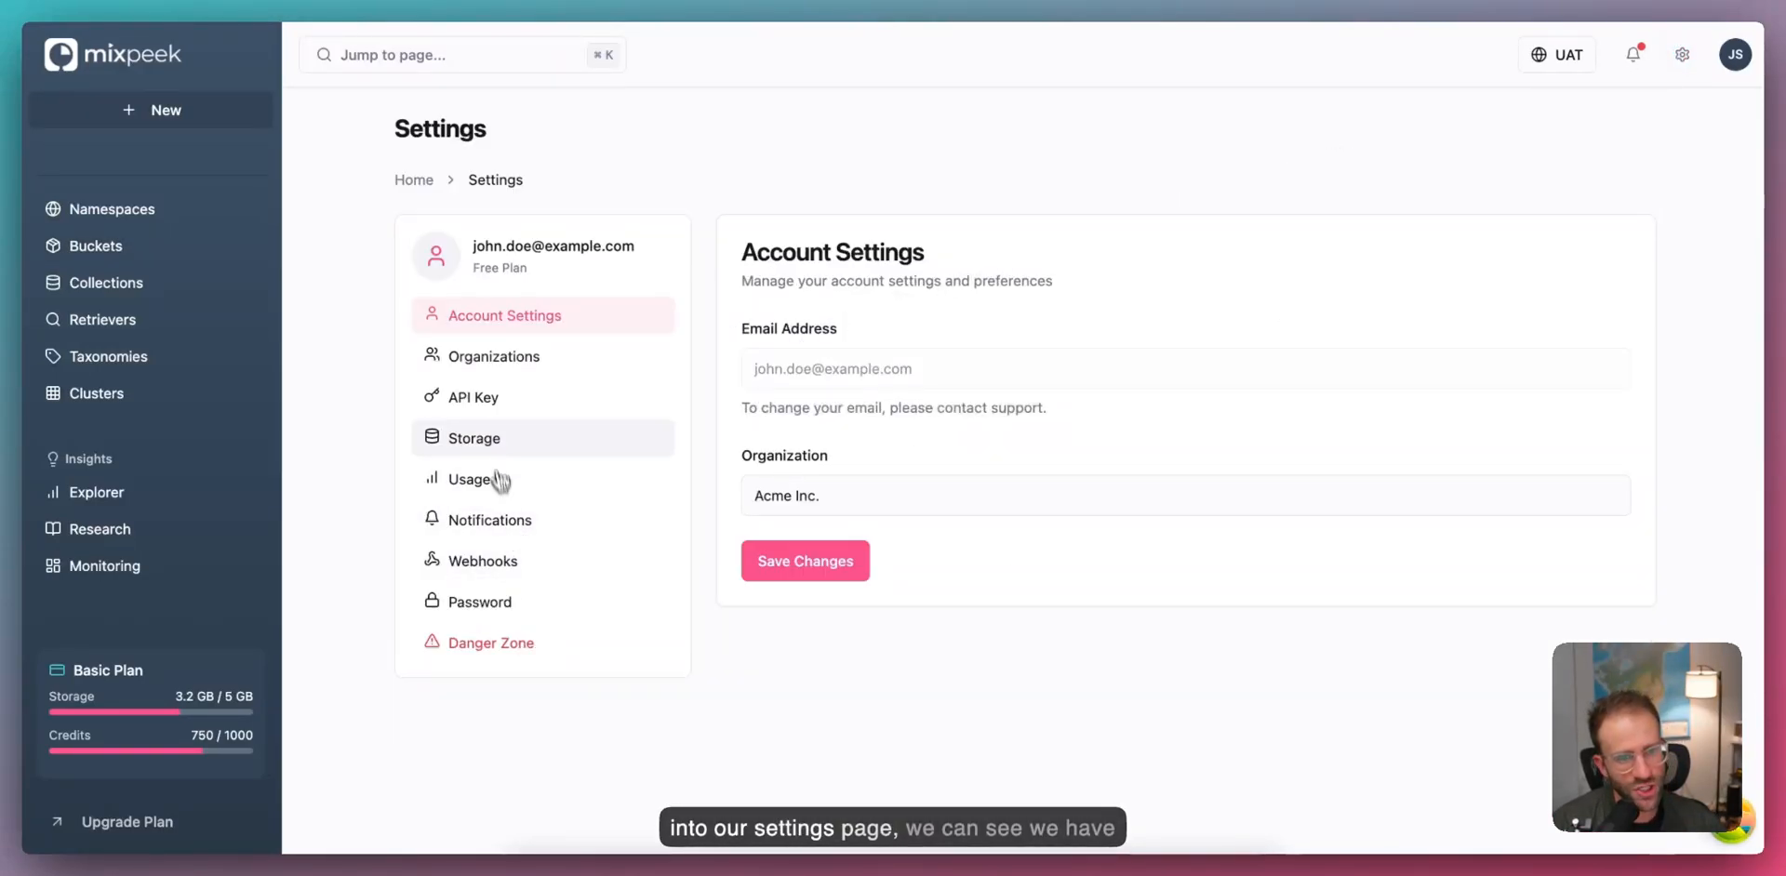
pyautogui.click(503, 441)
pyautogui.scroll(-2, 968, 453)
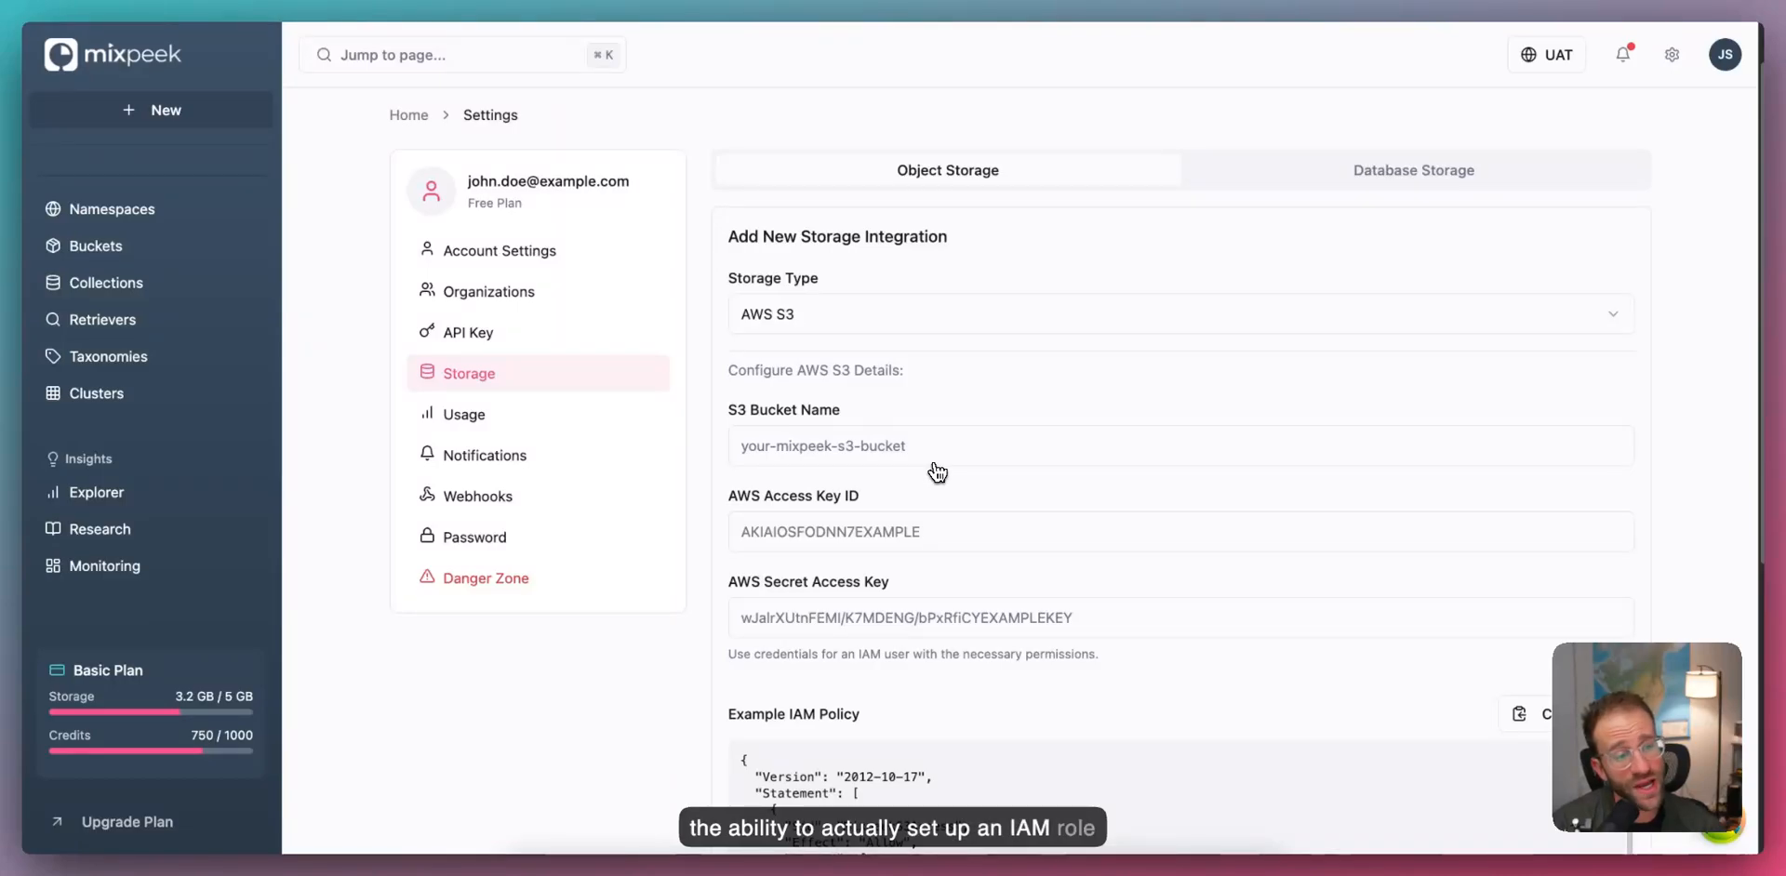
pyautogui.click(854, 328)
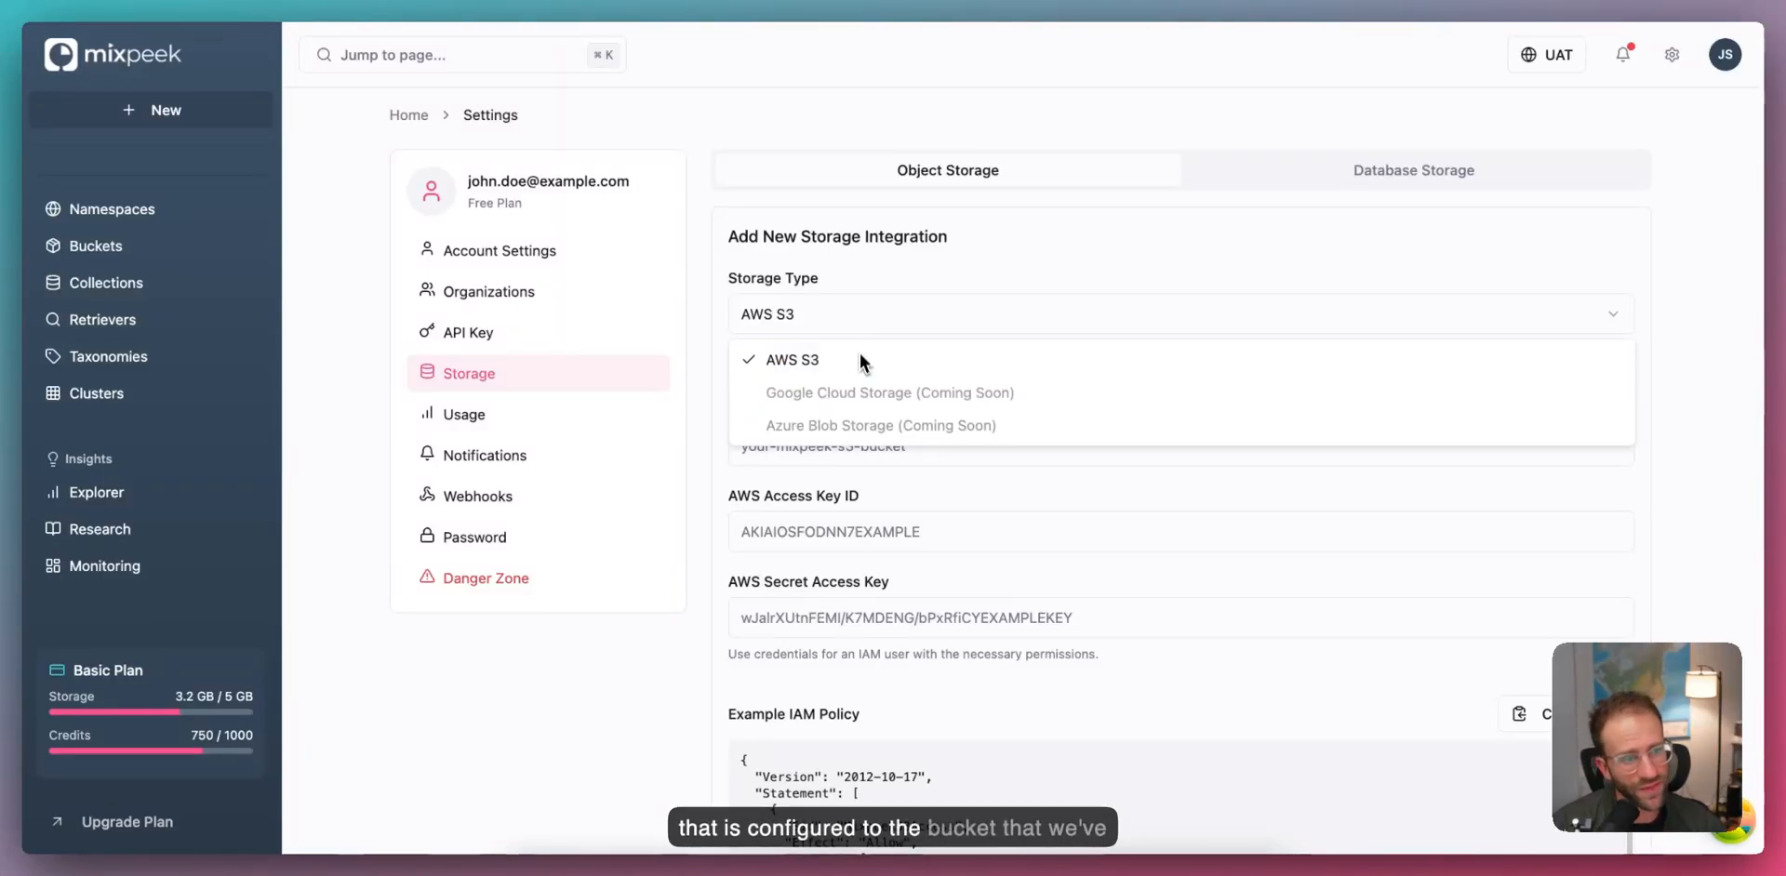
pyautogui.click(848, 288)
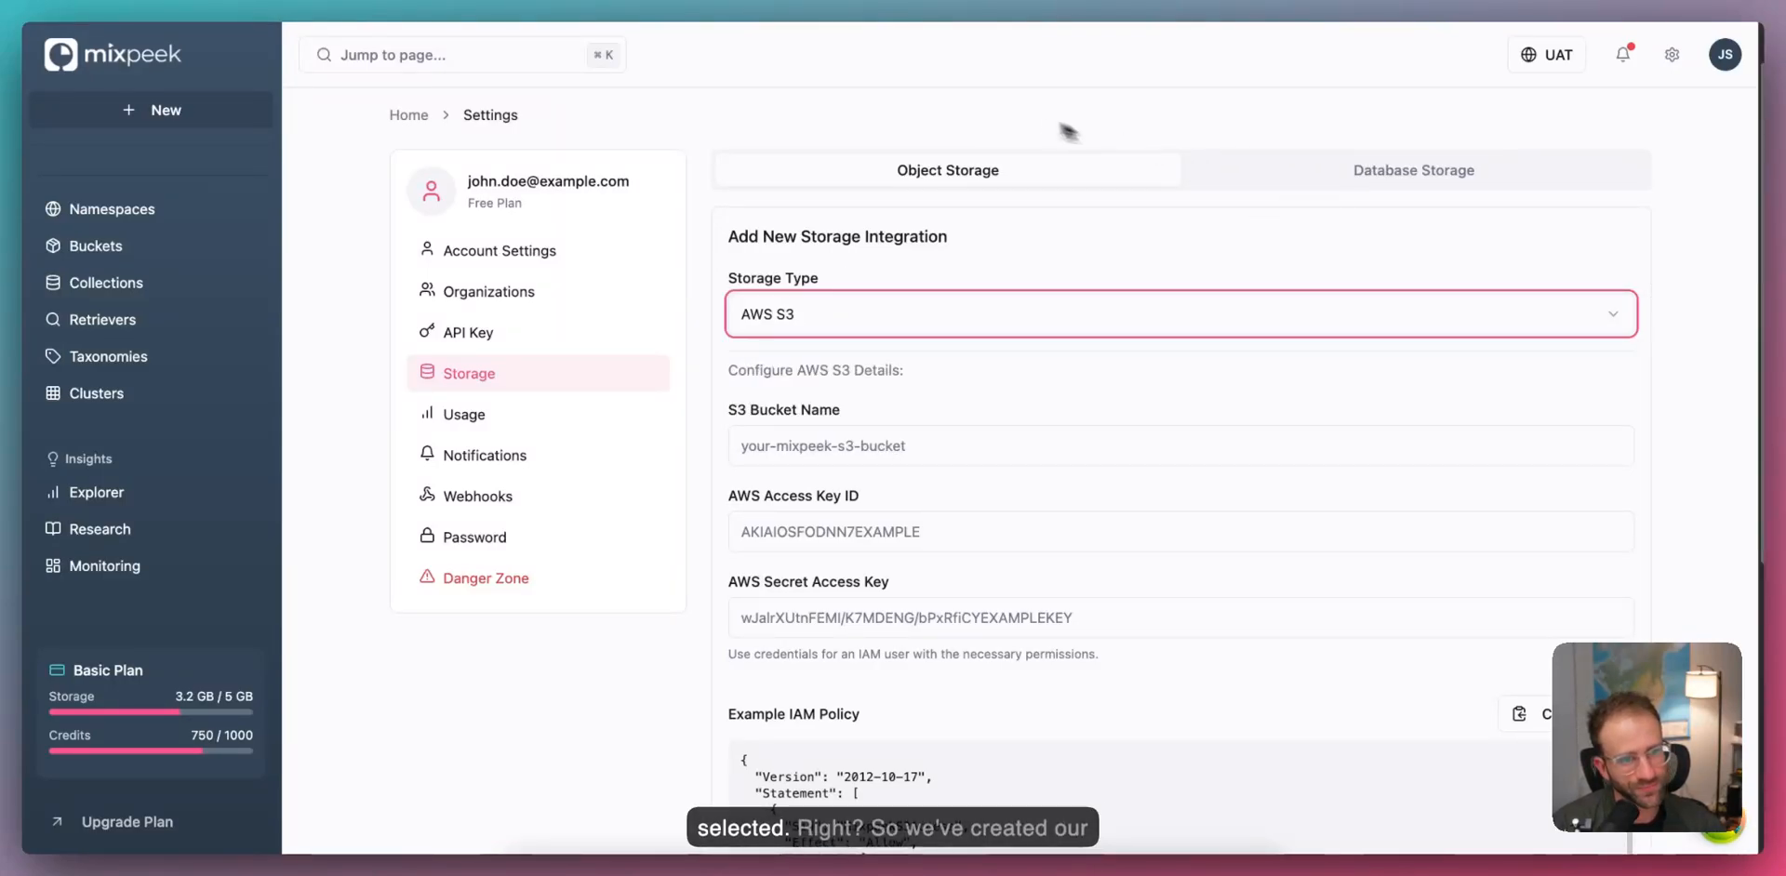
pyautogui.scroll(2, 1004, 116)
# Step: Open the Marketing Videos bucket and inspect its object upload form, closing it without uploading
pyautogui.click(140, 247)
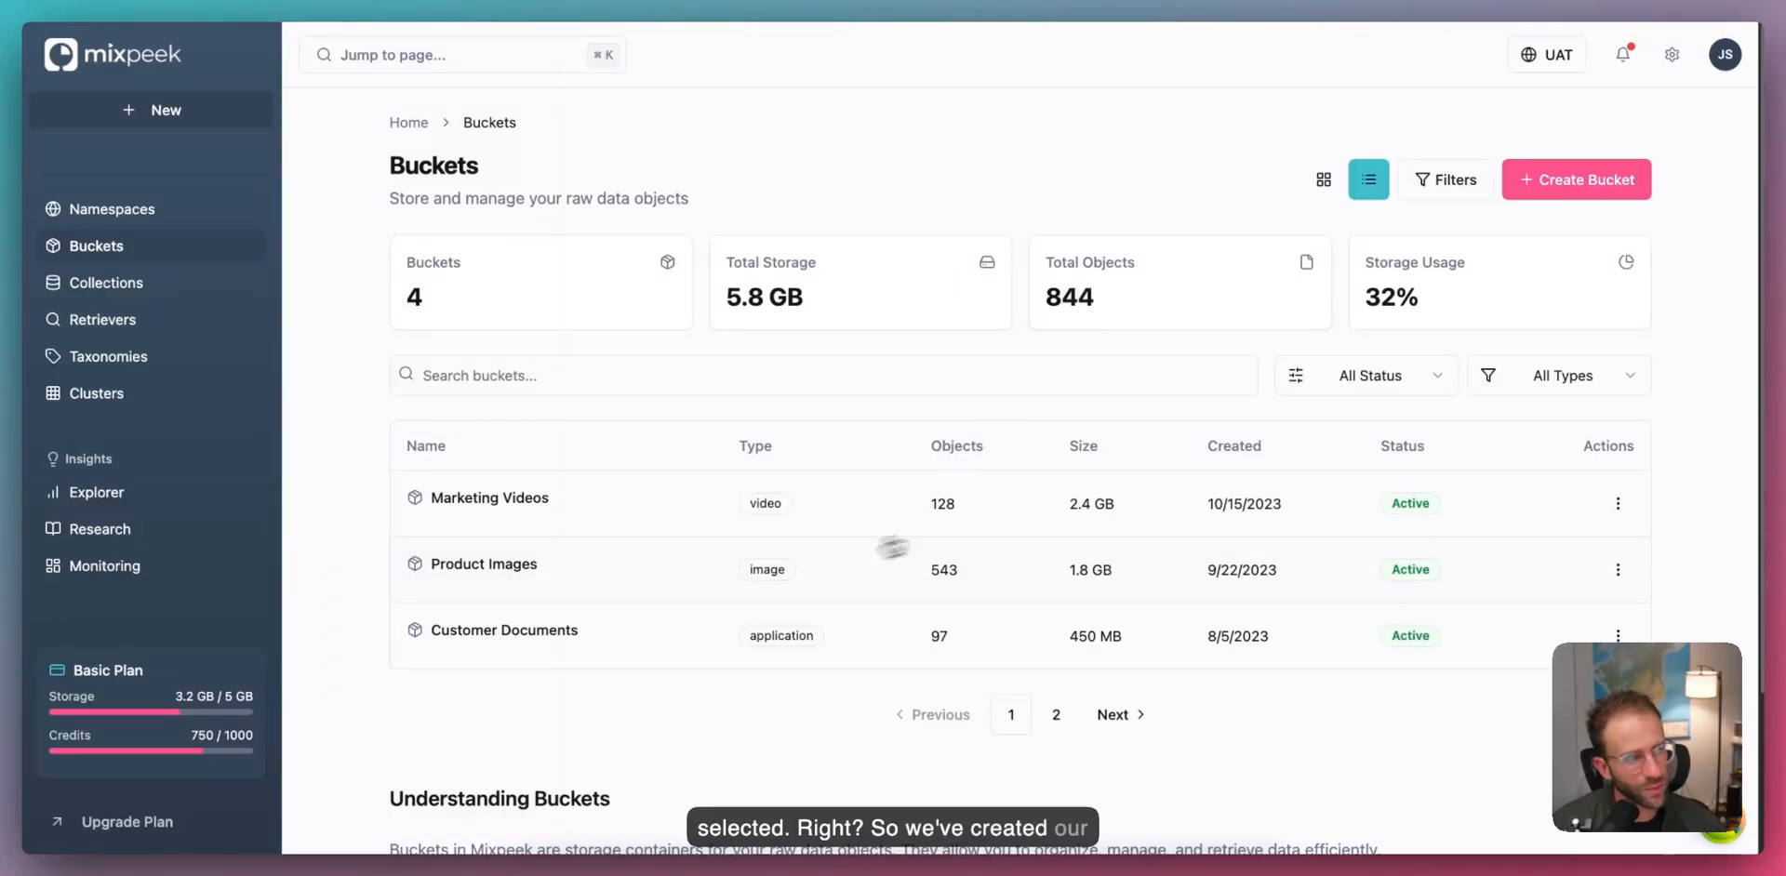
pyautogui.click(493, 502)
pyautogui.click(1600, 169)
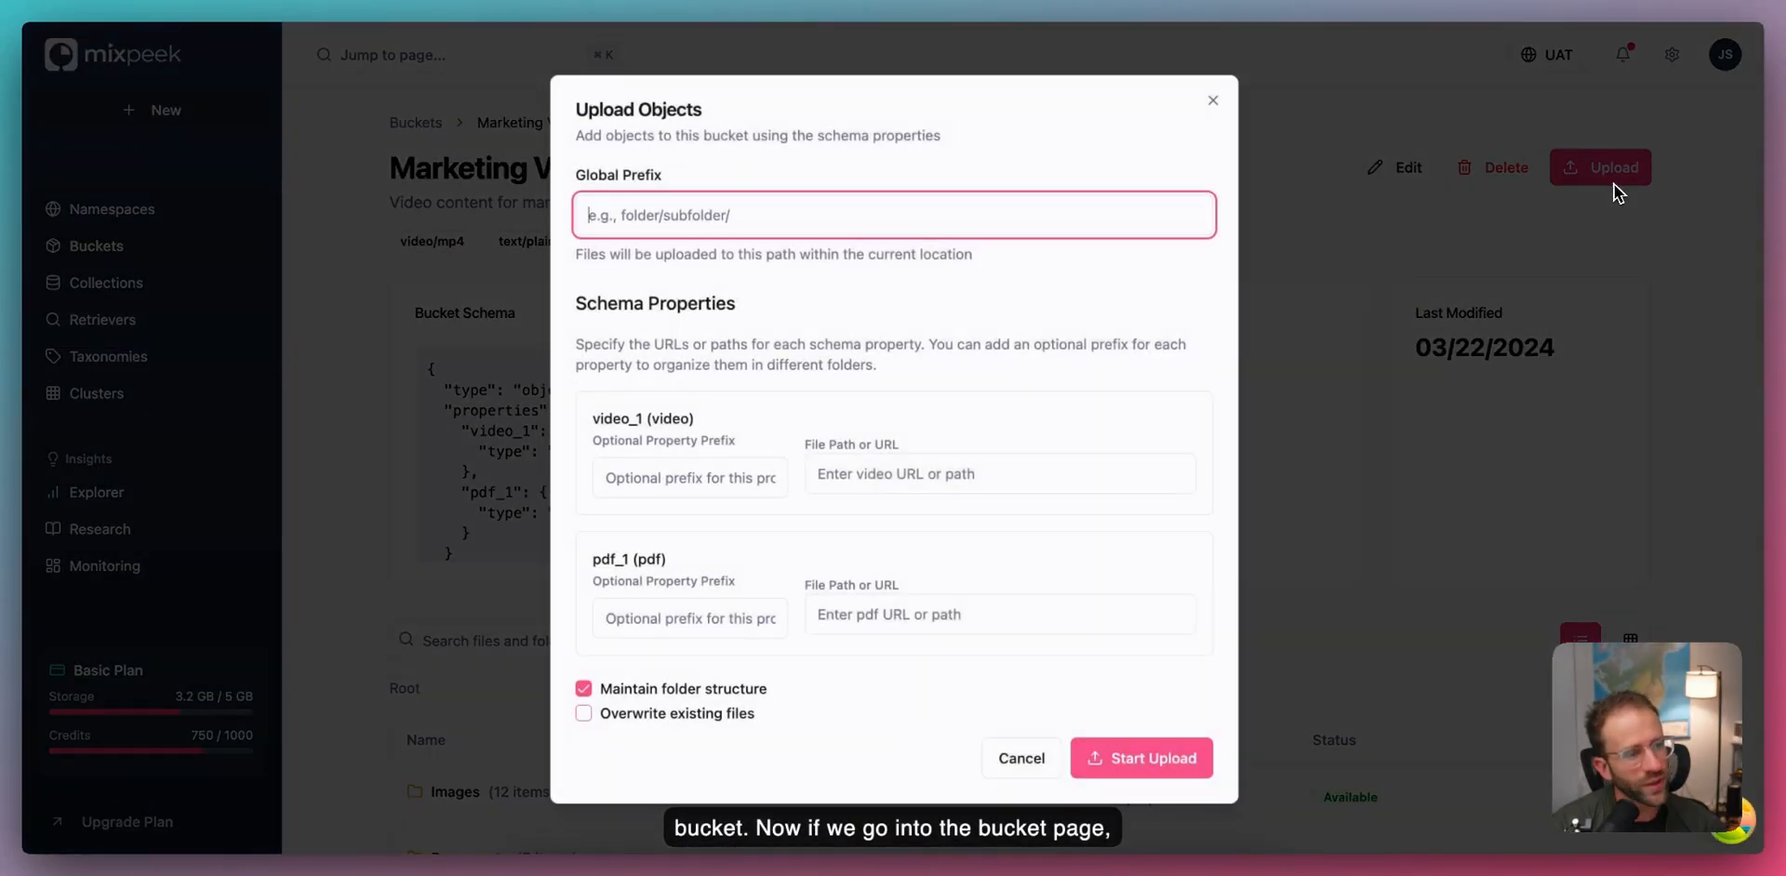
pyautogui.click(1119, 337)
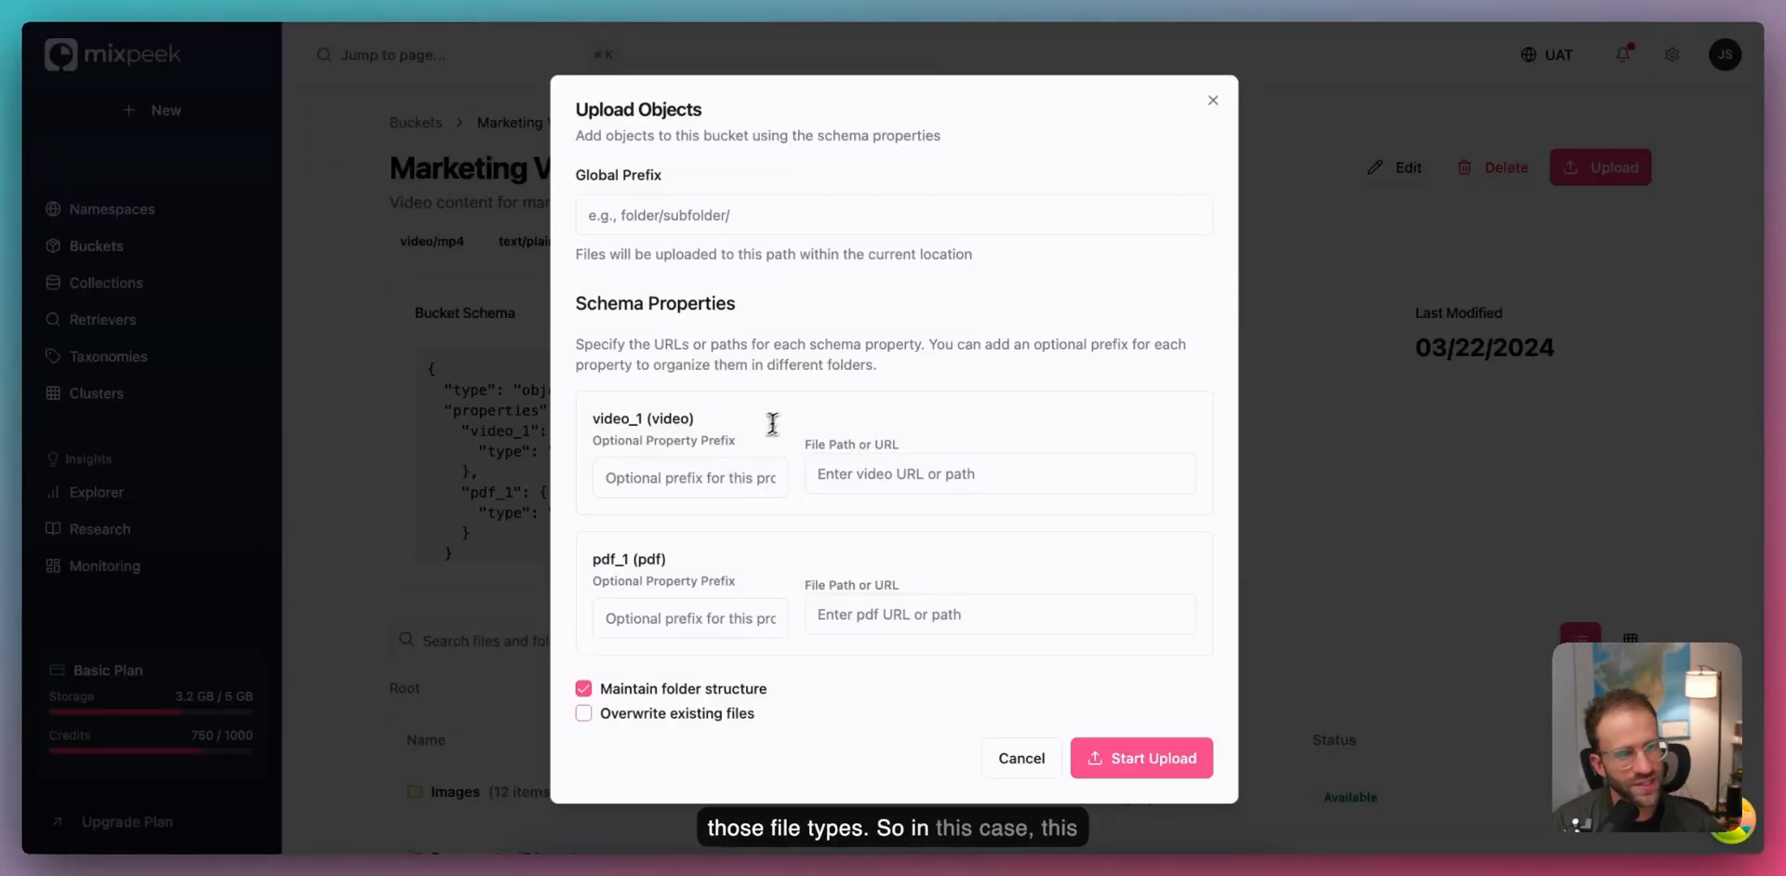
pyautogui.click(319, 407)
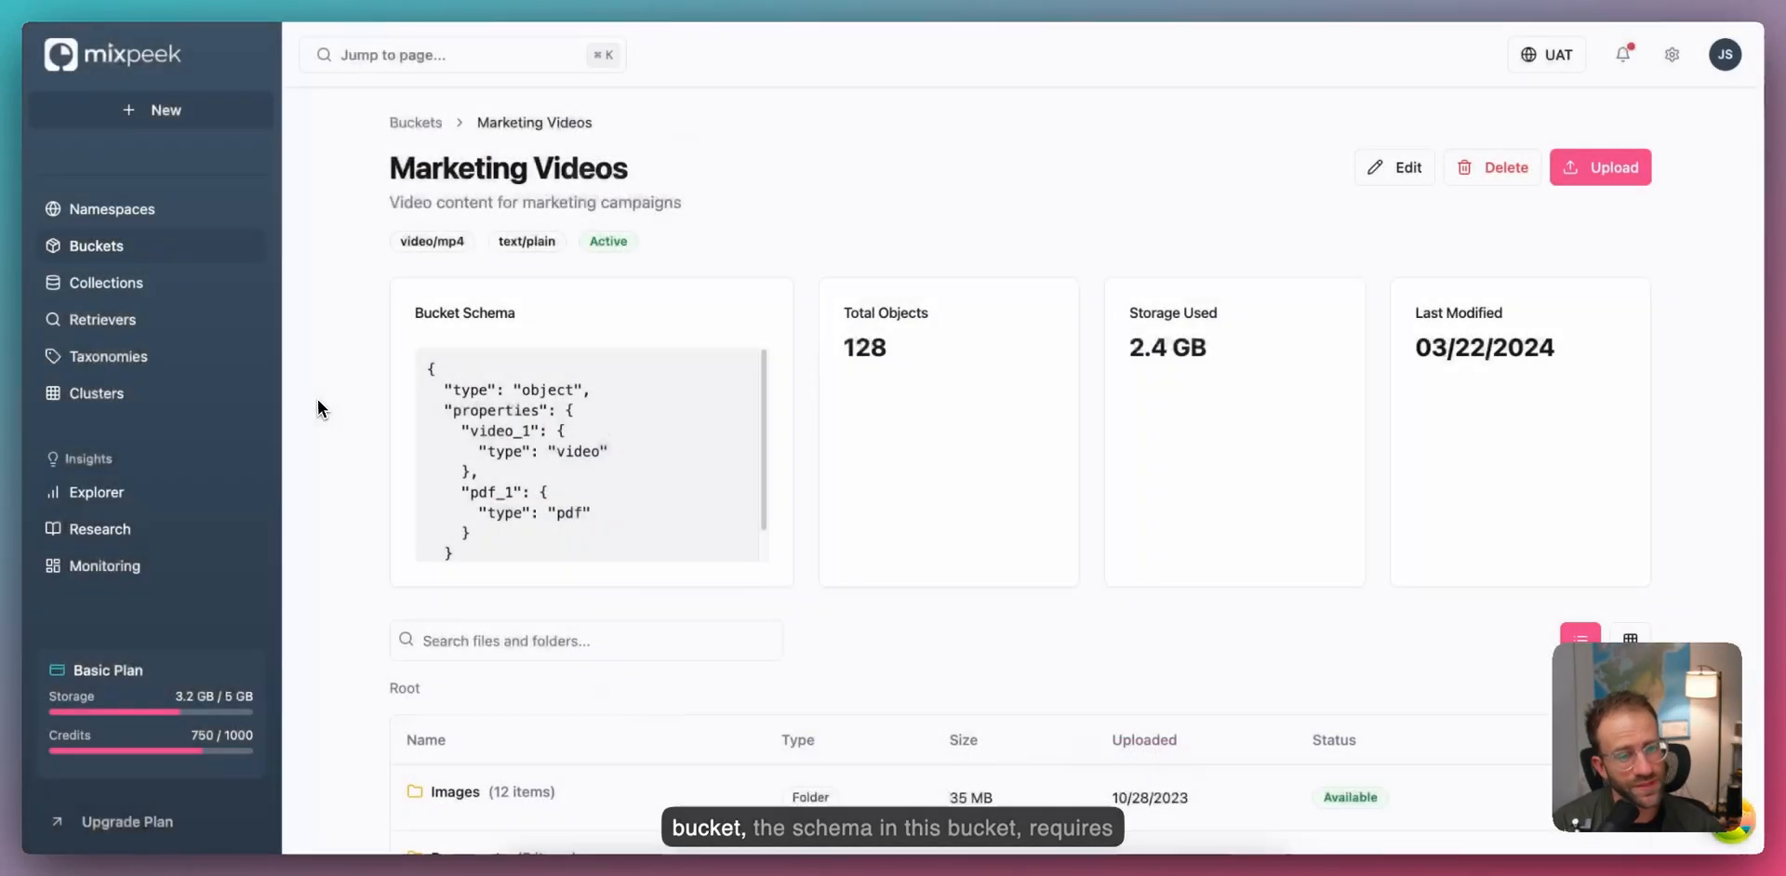
# Step: Compare the video_1 and pdf_1 properties in the Marketing Videos bucket schema with the fields required for uploading objects
pyautogui.doubleClick(488, 431)
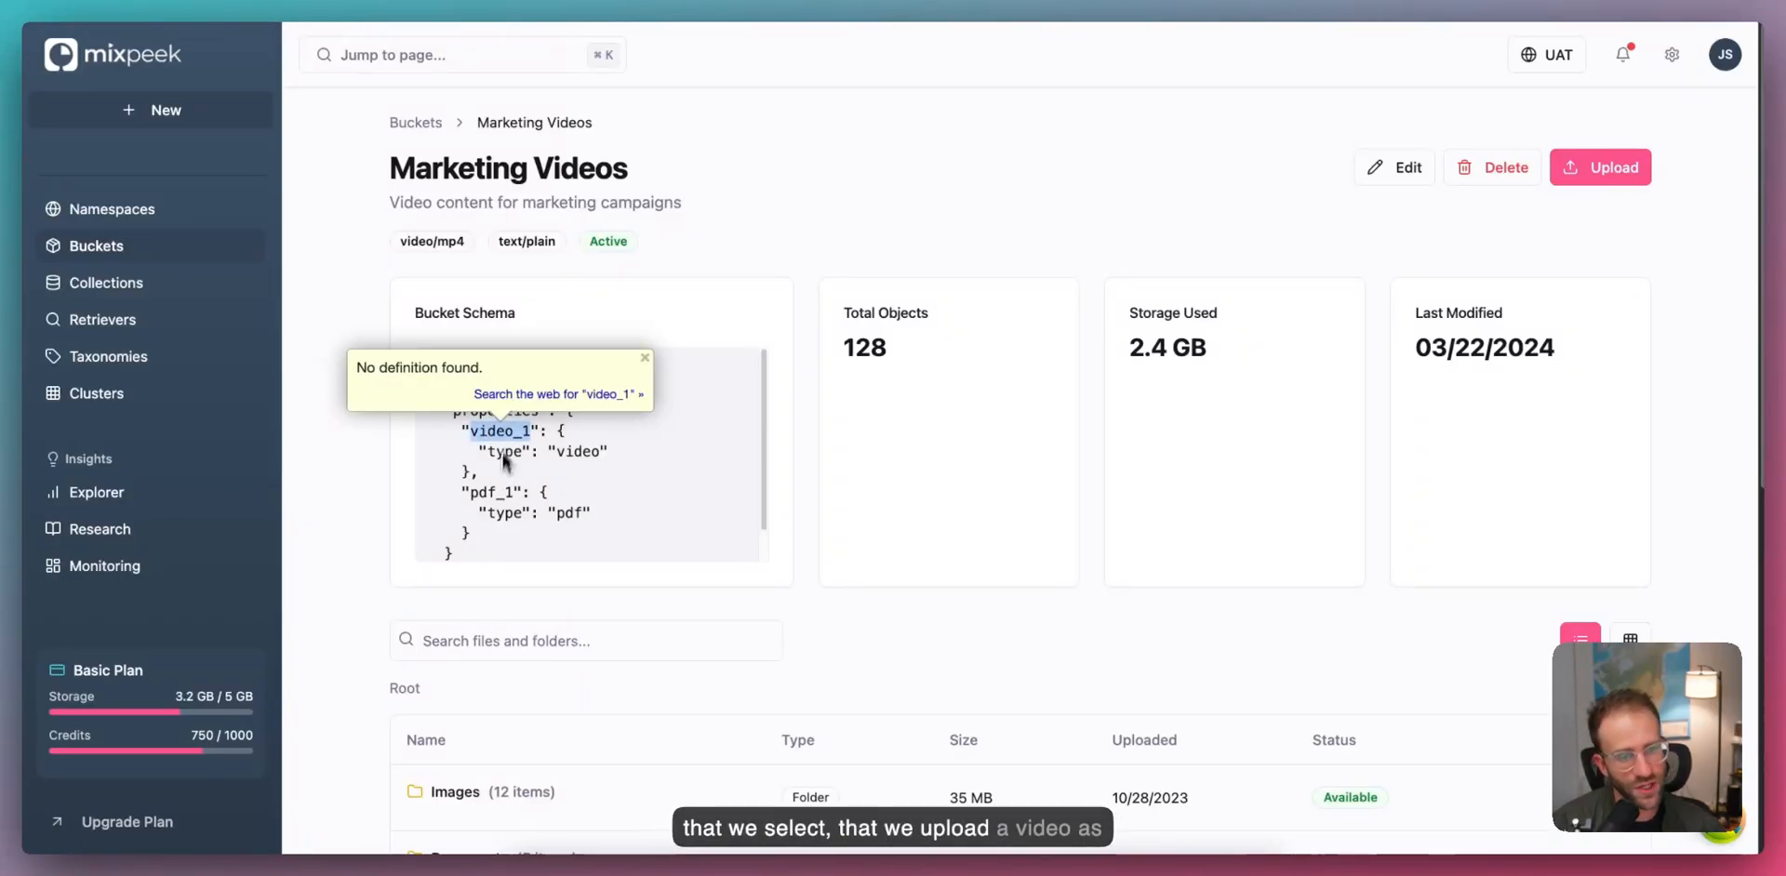
pyautogui.doubleClick(492, 493)
pyautogui.click(526, 515)
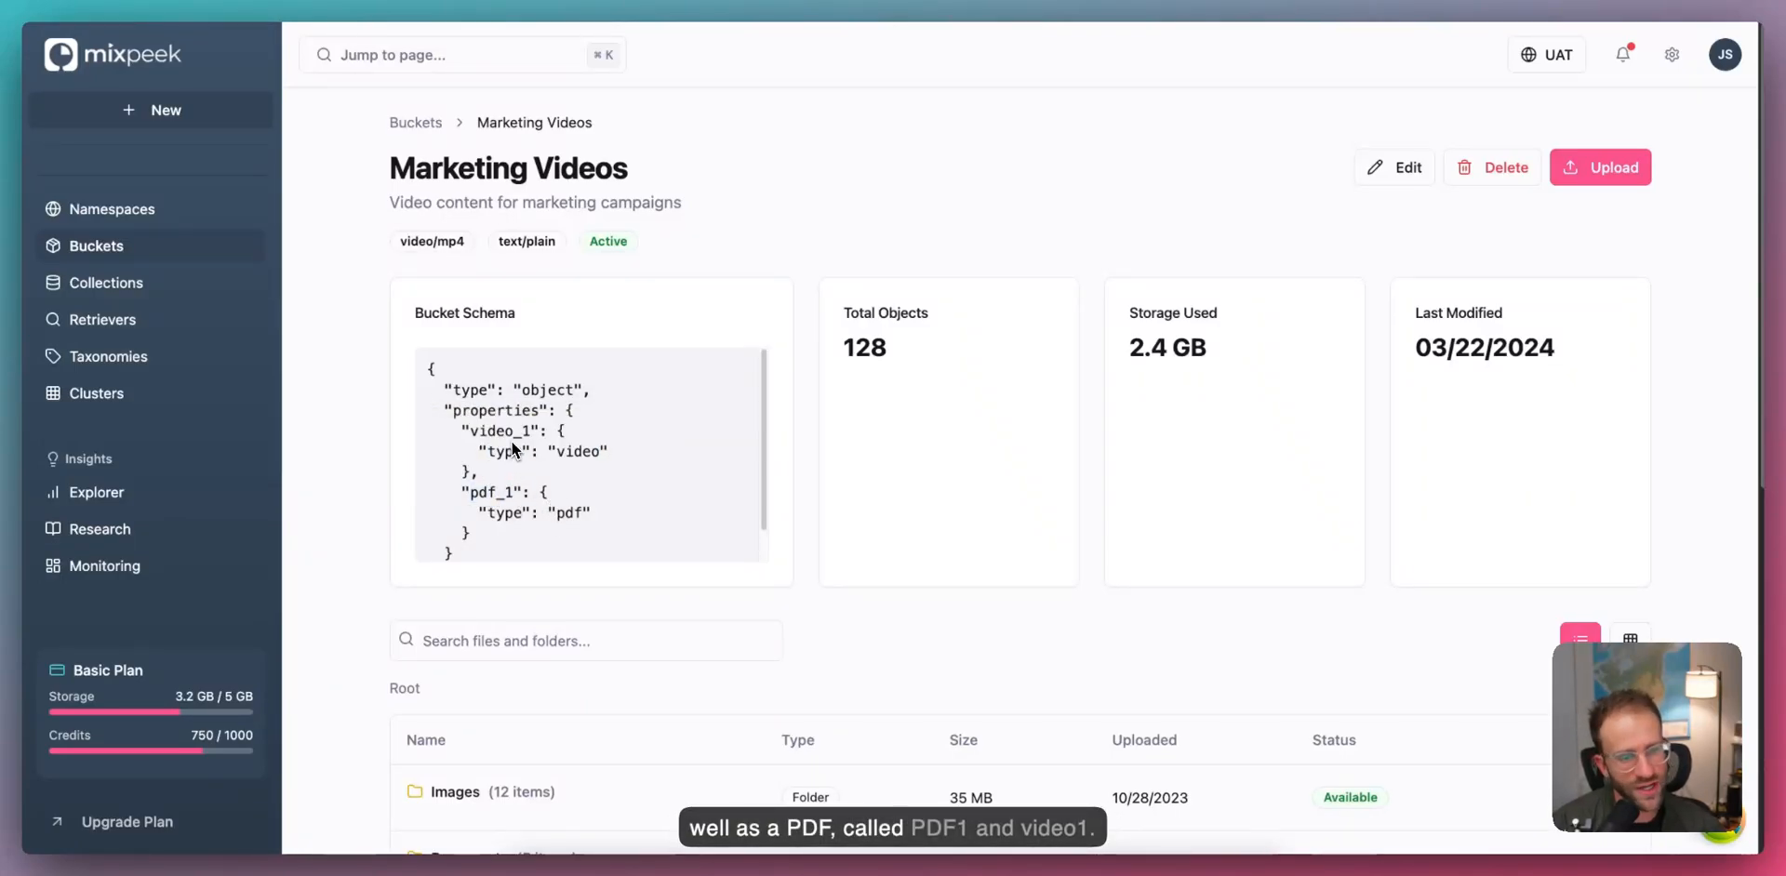
pyautogui.click(1577, 177)
pyautogui.click(775, 406)
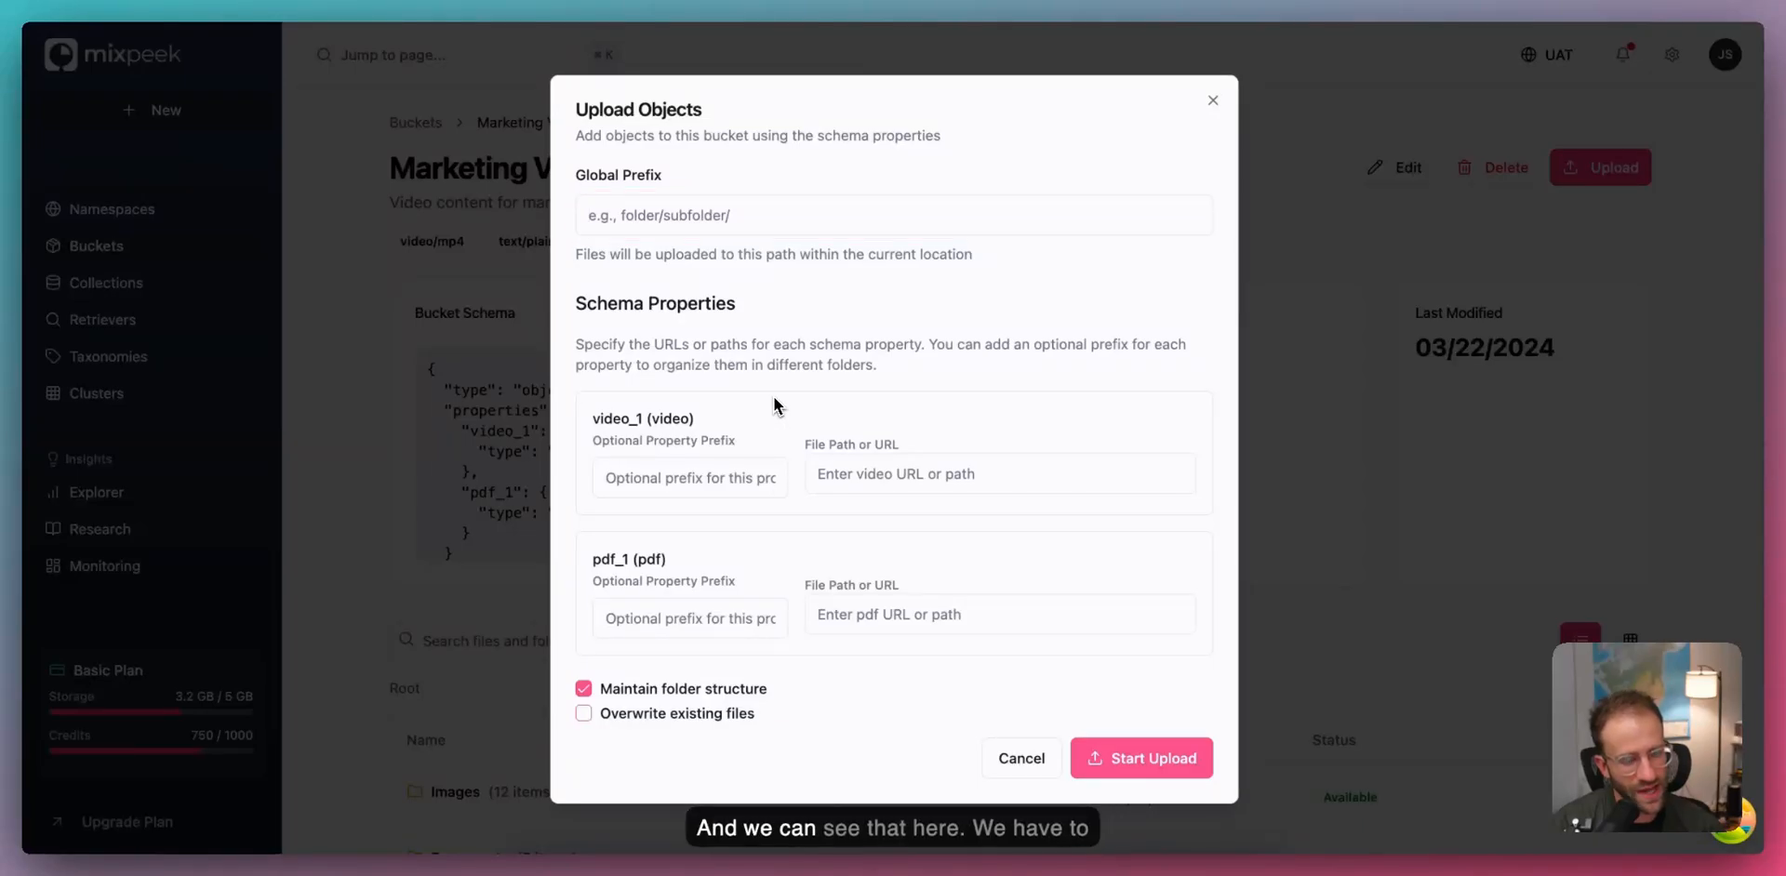
pyautogui.click(482, 257)
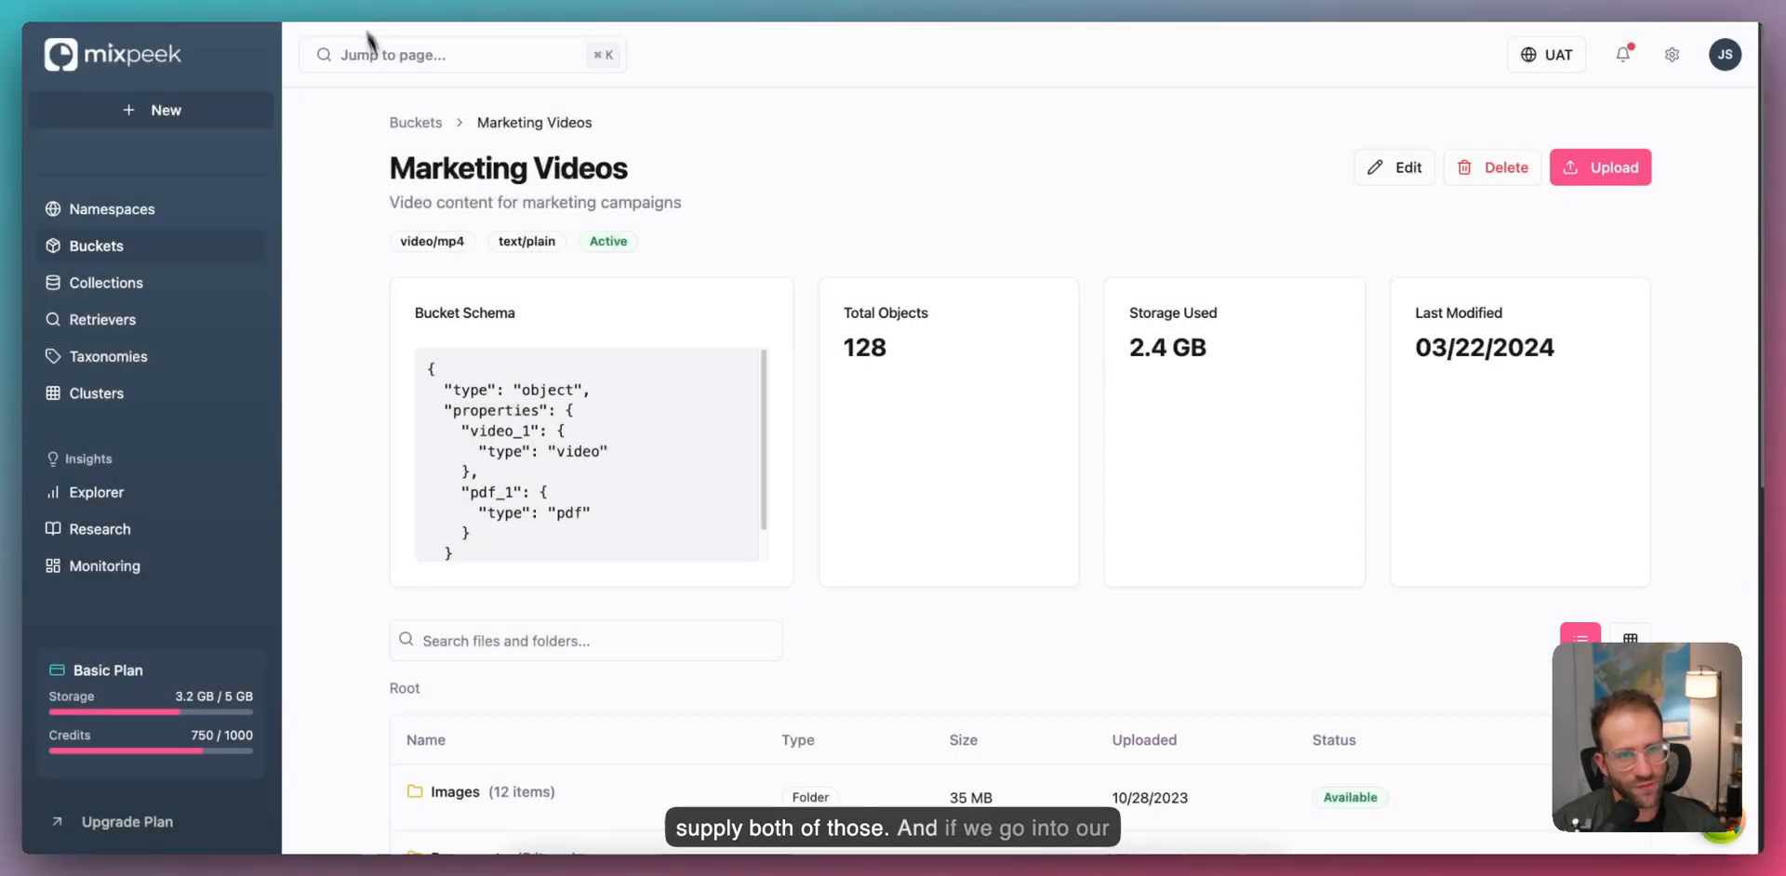
# Step: Switch to the Mixpeek API documentation and examine the Create Object endpoint's Python request example
pyautogui.click(391, 10)
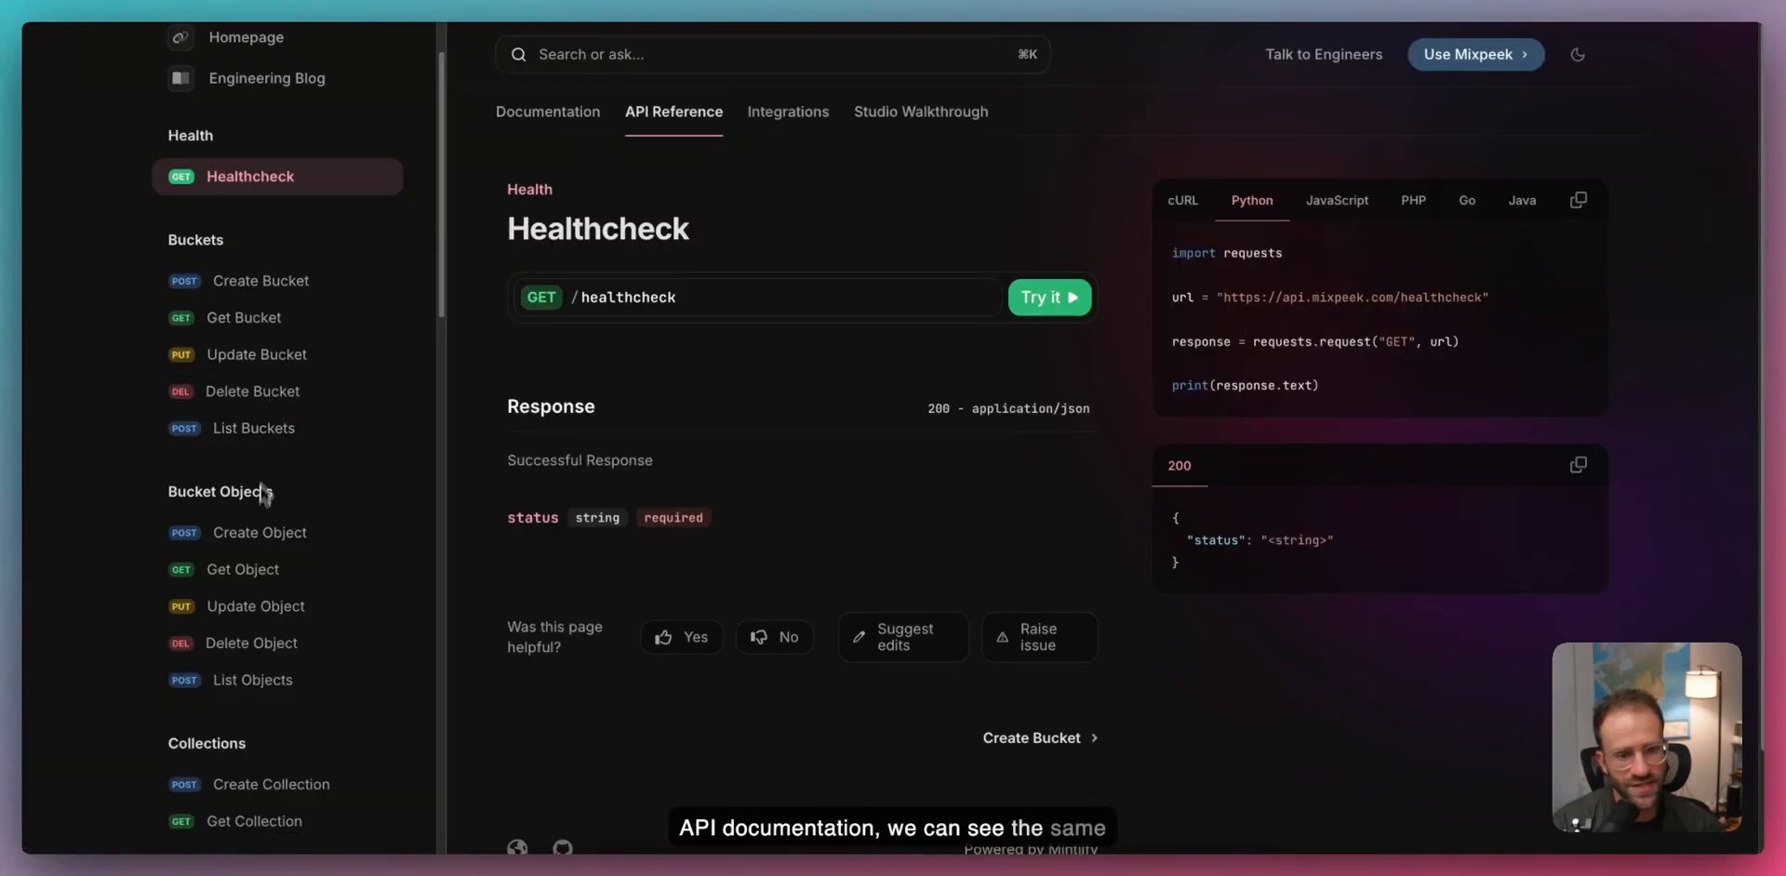
pyautogui.click(265, 532)
pyautogui.scroll(-4, 825, 481)
pyautogui.scroll(-2, 1273, 253)
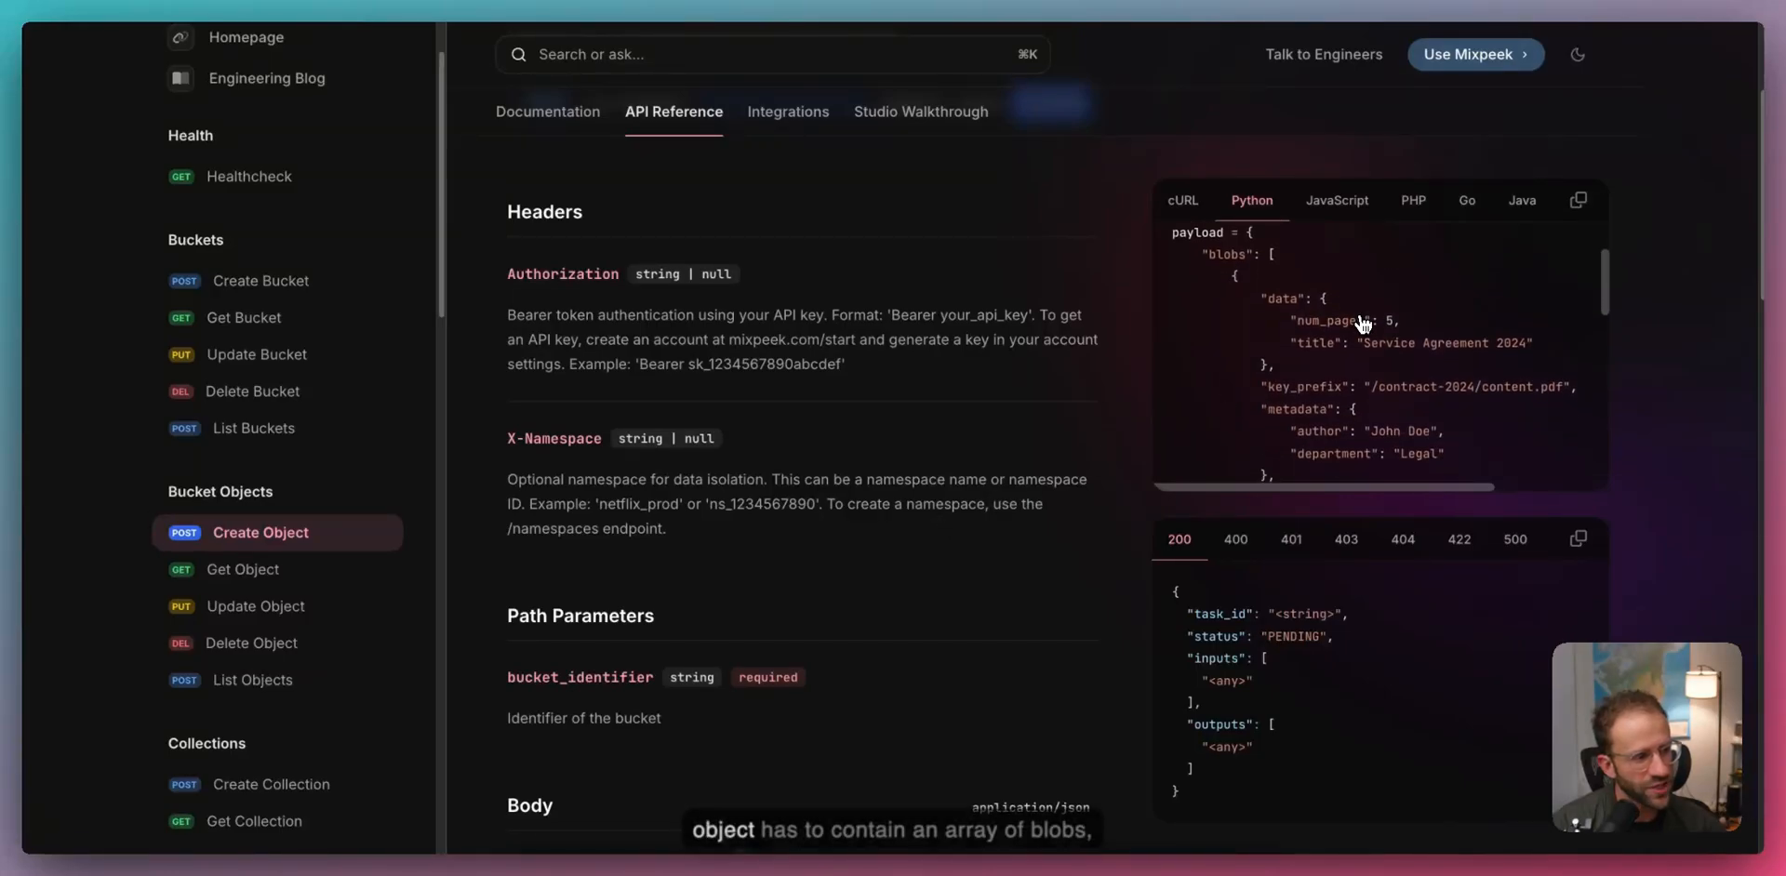
# Step: Examine how the Python request example structures each blob's property, type, data, metadata and key prefix fields
pyautogui.scroll(-3, 1273, 253)
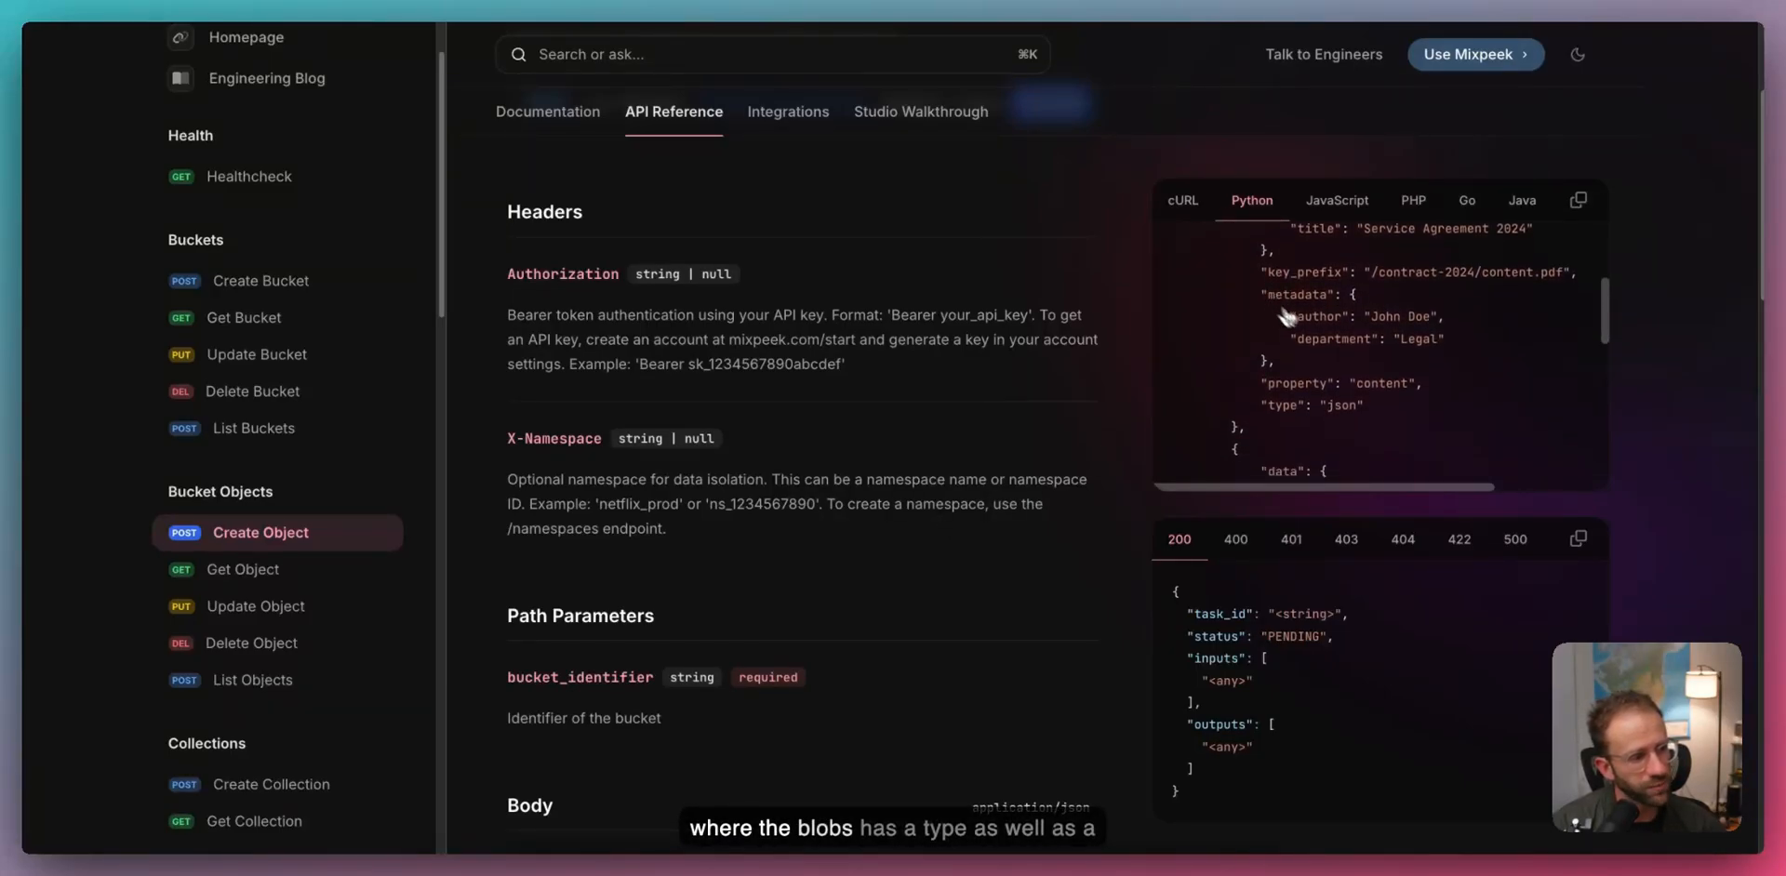
pyautogui.moveTo(1367, 410); pyautogui.dragTo(1258, 406)
pyautogui.scroll(1, 1305, 417)
pyautogui.moveTo(1439, 408); pyautogui.dragTo(1248, 406)
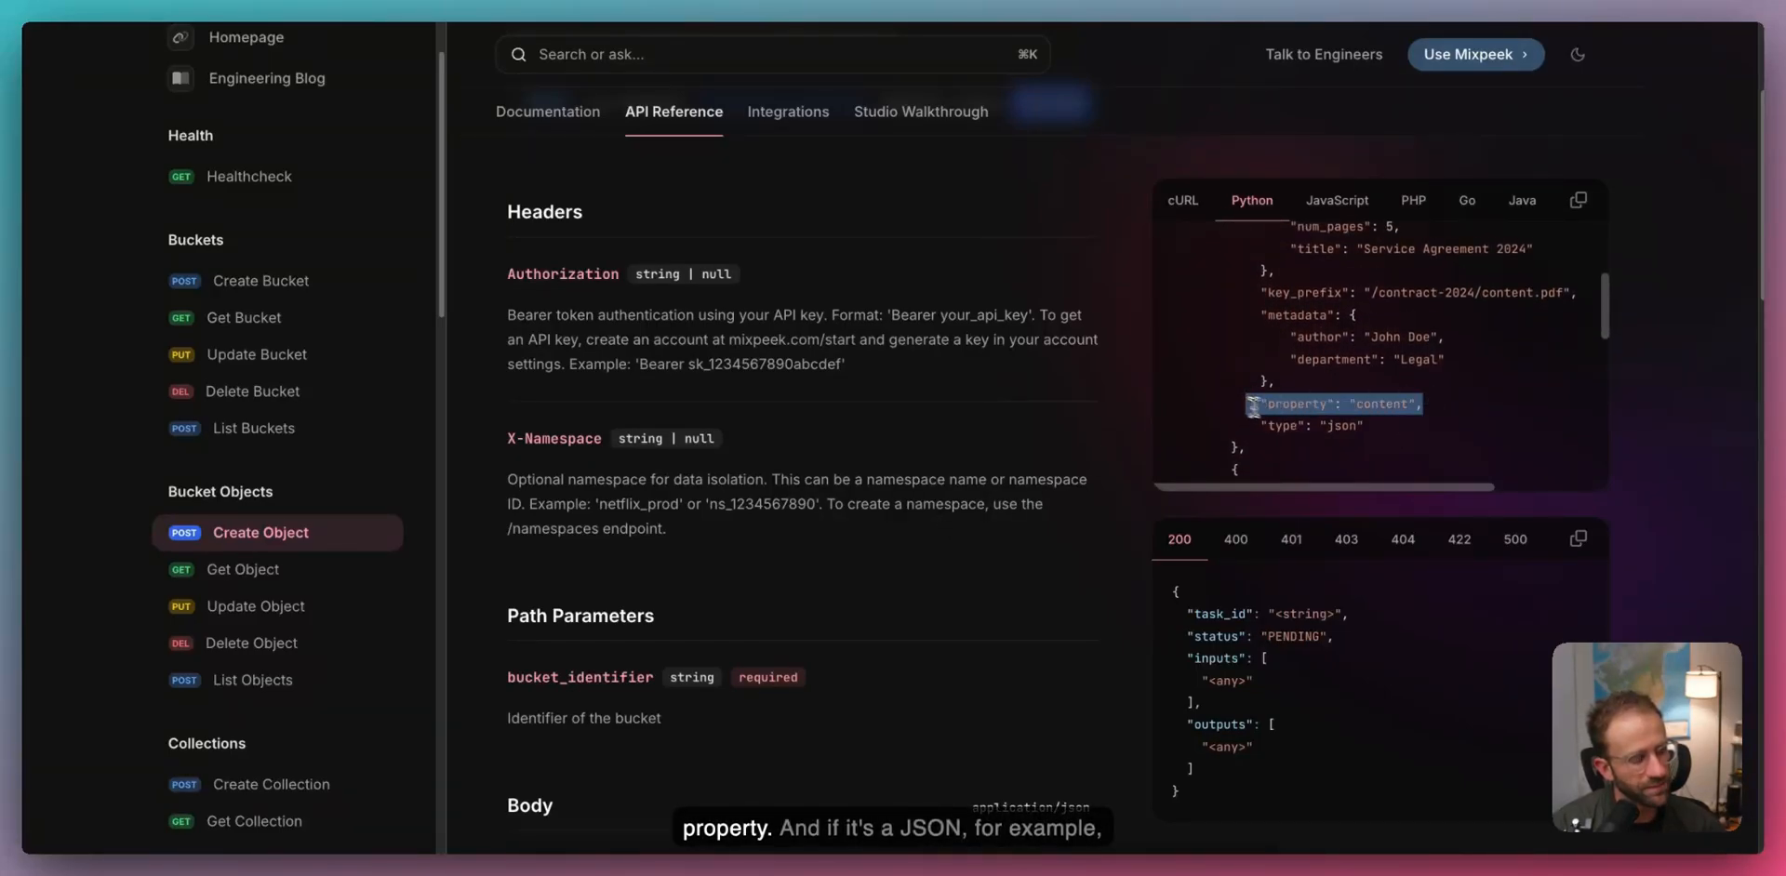
pyautogui.scroll(2, 1372, 435)
pyautogui.moveTo(1263, 277)
pyautogui.mouseDown()
pyautogui.moveTo(1304, 365)
pyautogui.moveTo(1260, 264)
pyautogui.mouseUp()
pyautogui.scroll(-6, 1310, 358)
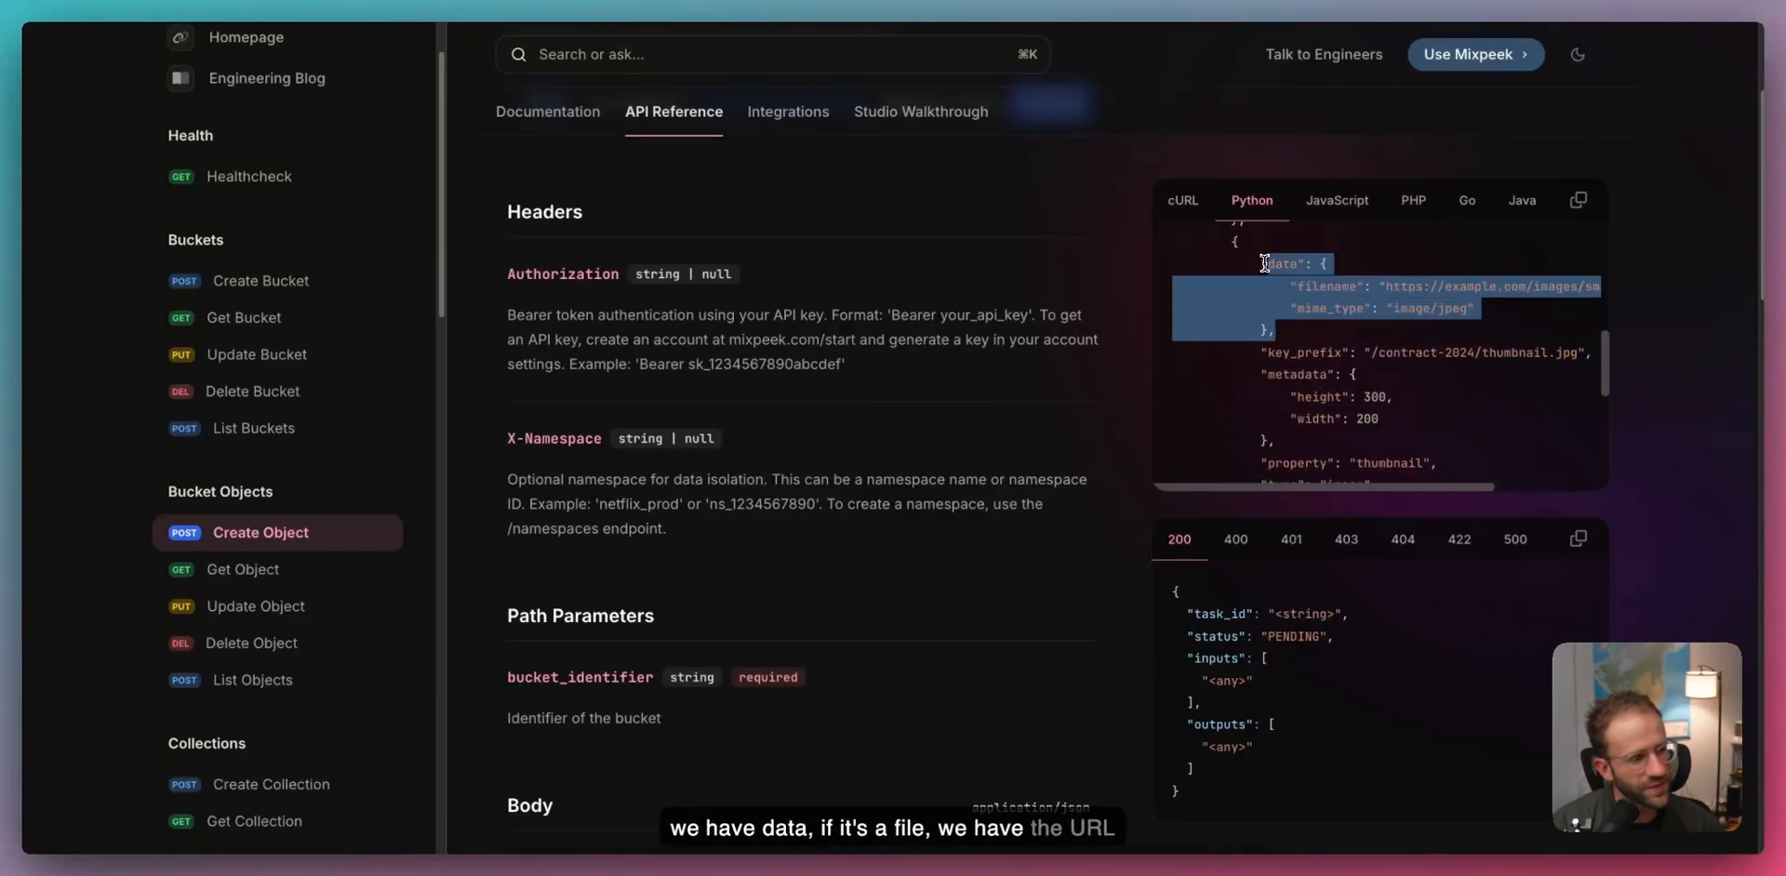
pyautogui.scroll(-1, 1330, 293)
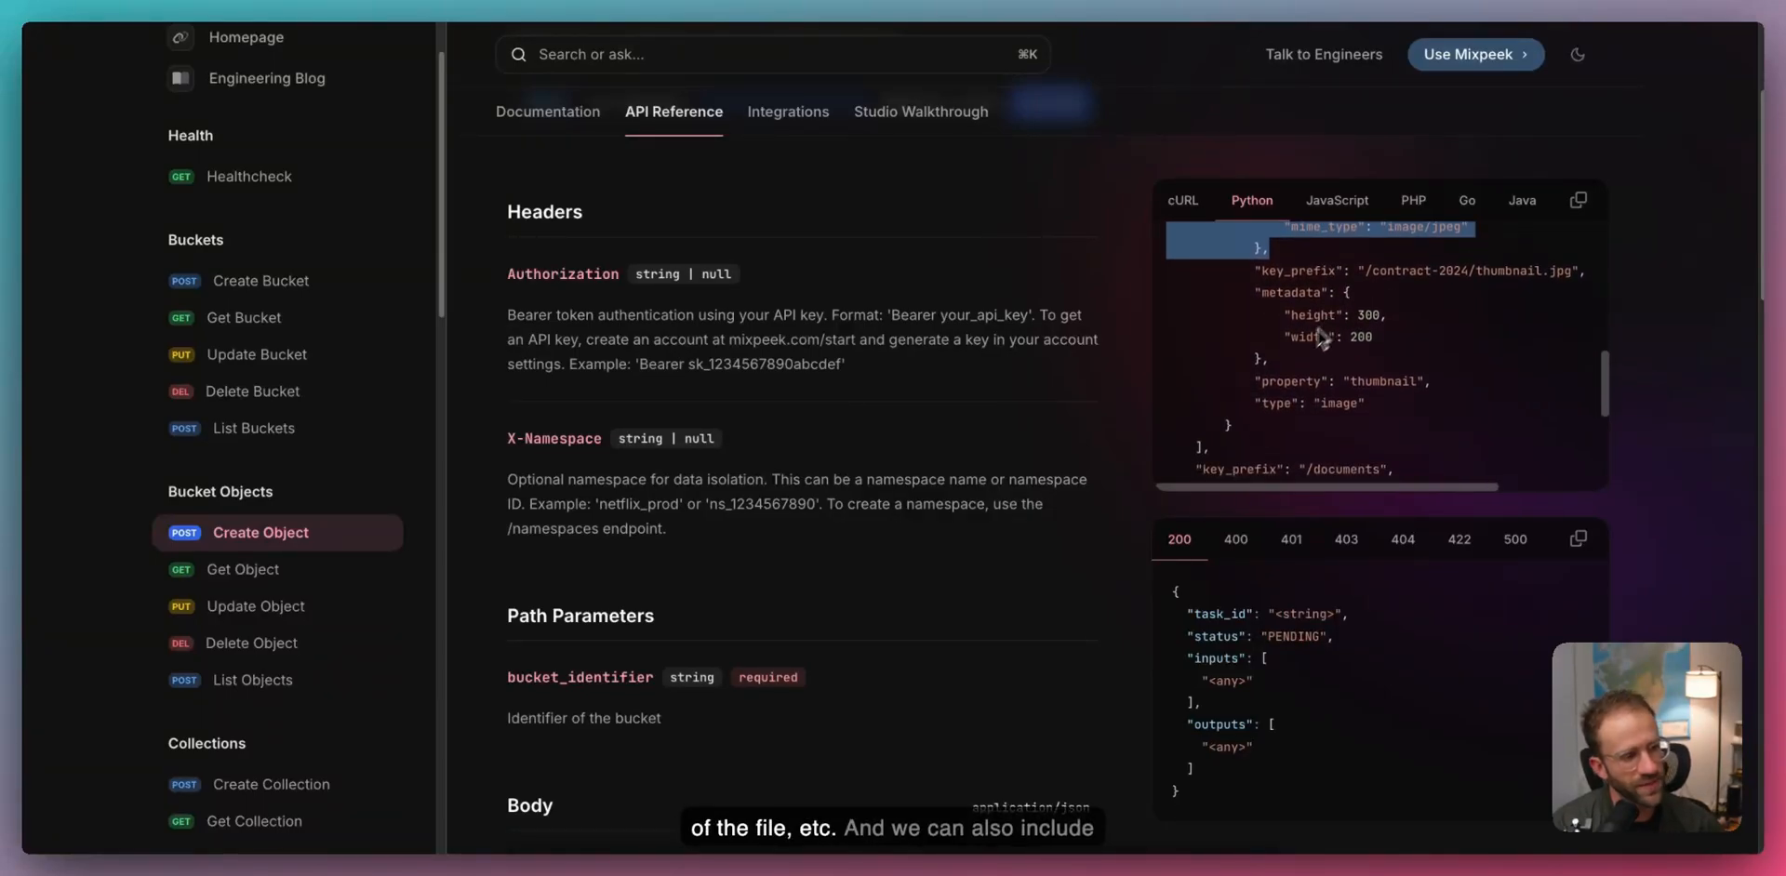
pyautogui.moveTo(1272, 359); pyautogui.dragTo(1232, 286)
pyautogui.click(1276, 331)
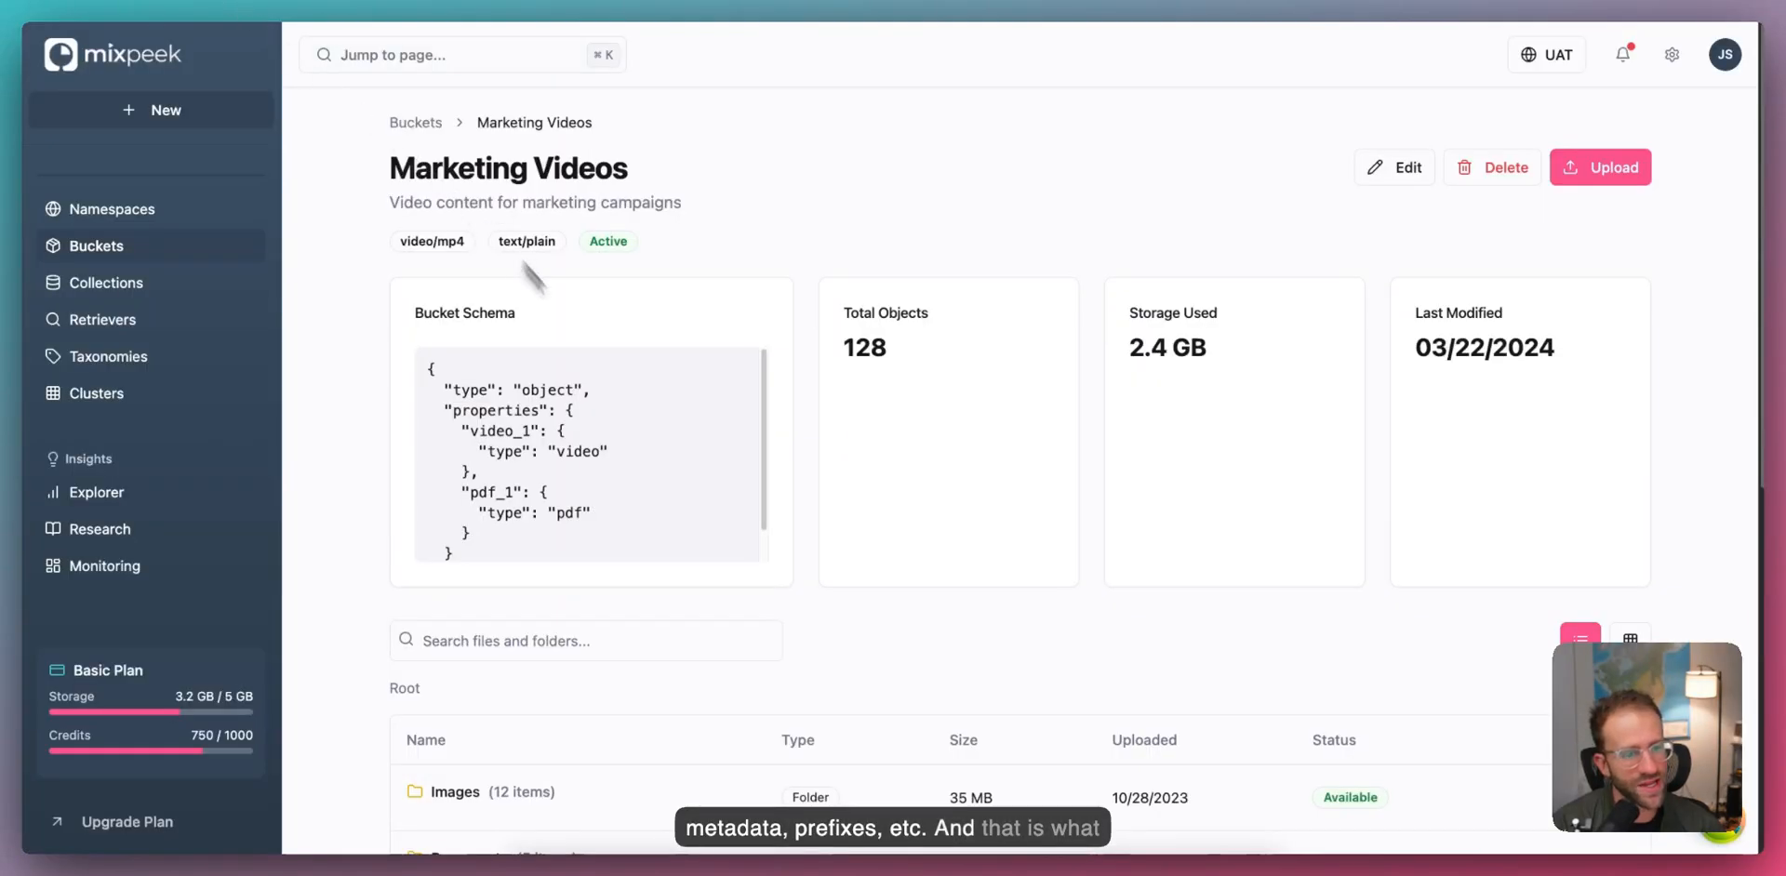
# Step: Switch back to Mixpeek Studio, browse the Marketing Videos bucket's Documents and Images folders, and preview presentation-1.pptx
pyautogui.scroll(-5, 729, 642)
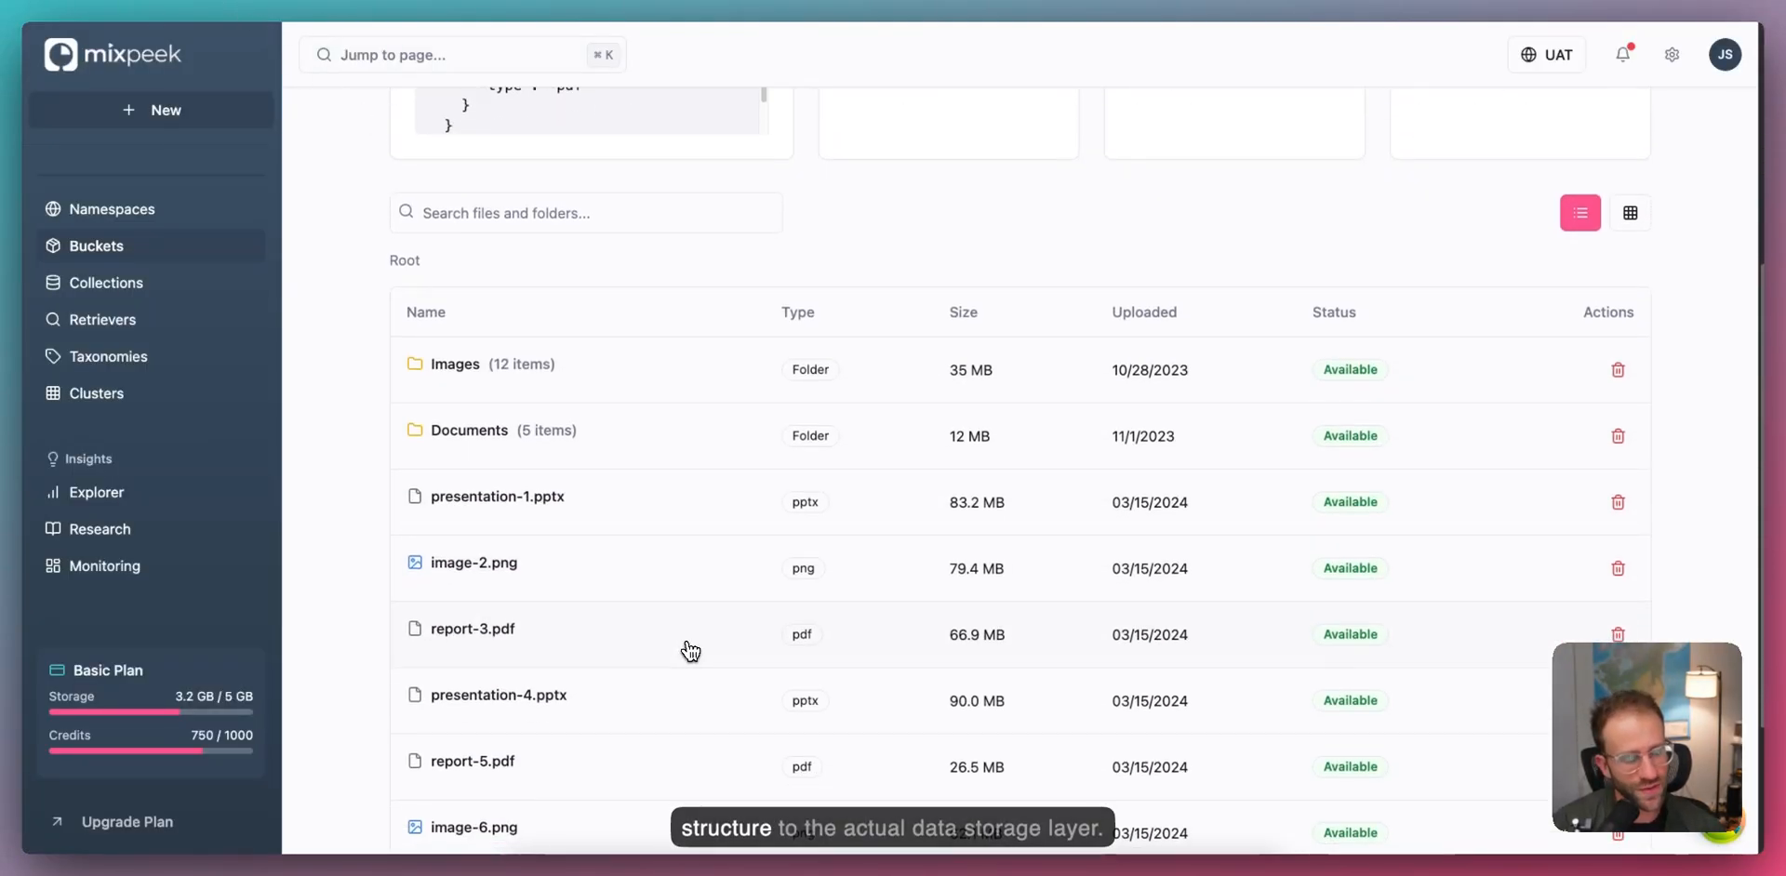
pyautogui.click(490, 517)
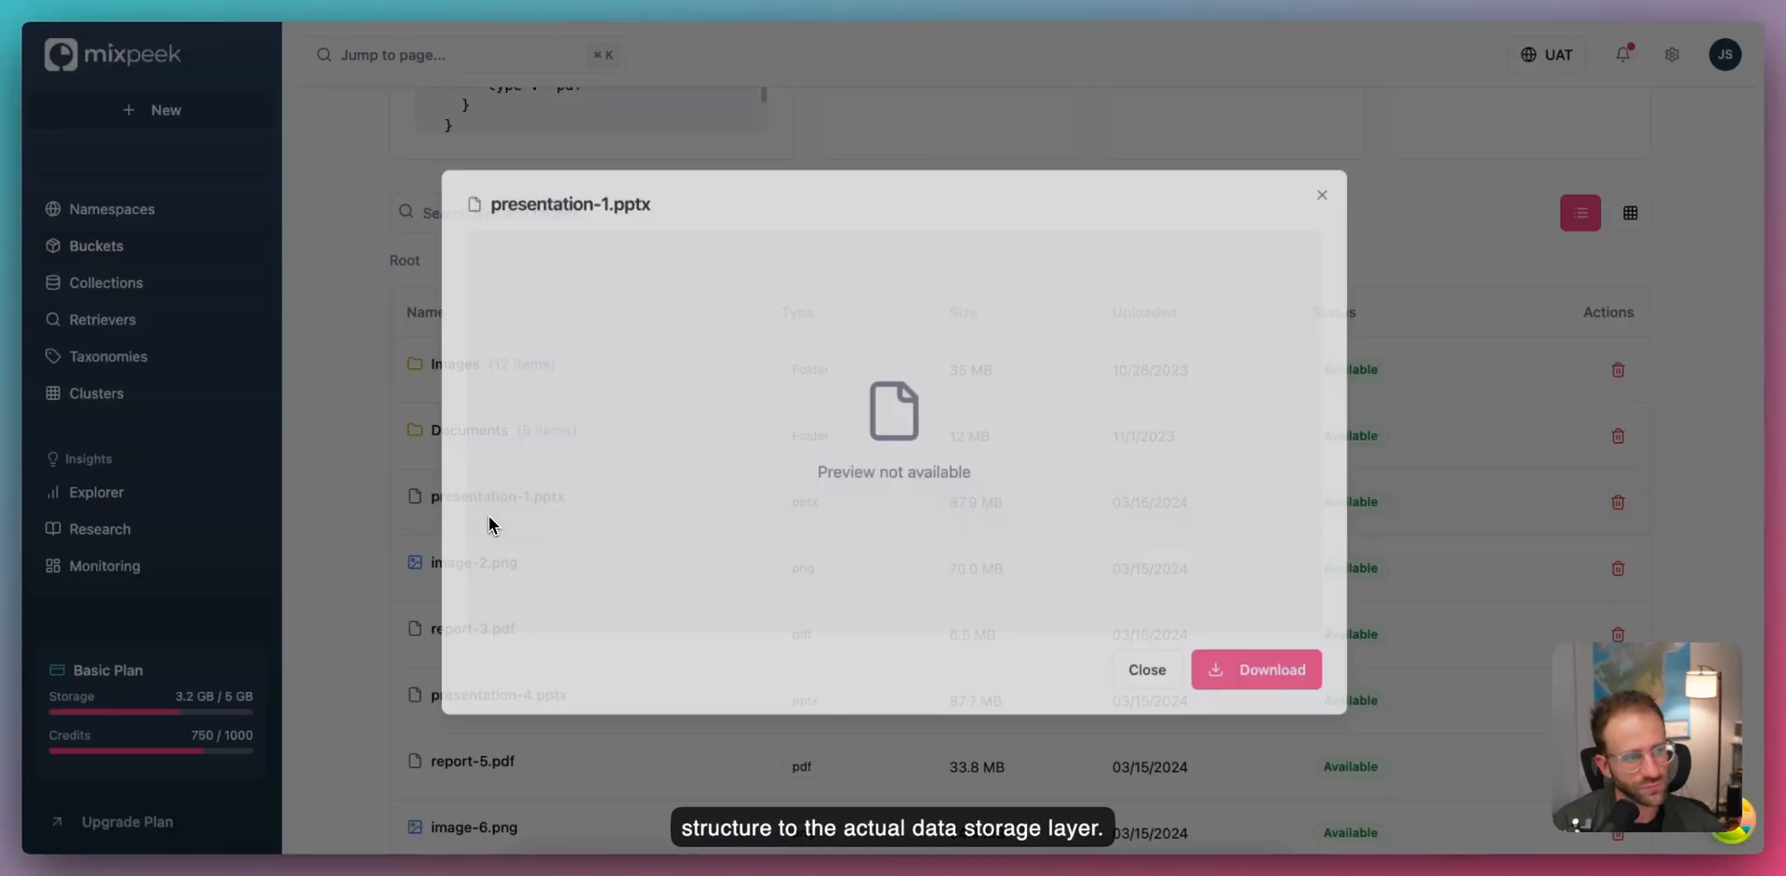
pyautogui.click(335, 482)
pyautogui.click(472, 457)
pyautogui.click(493, 383)
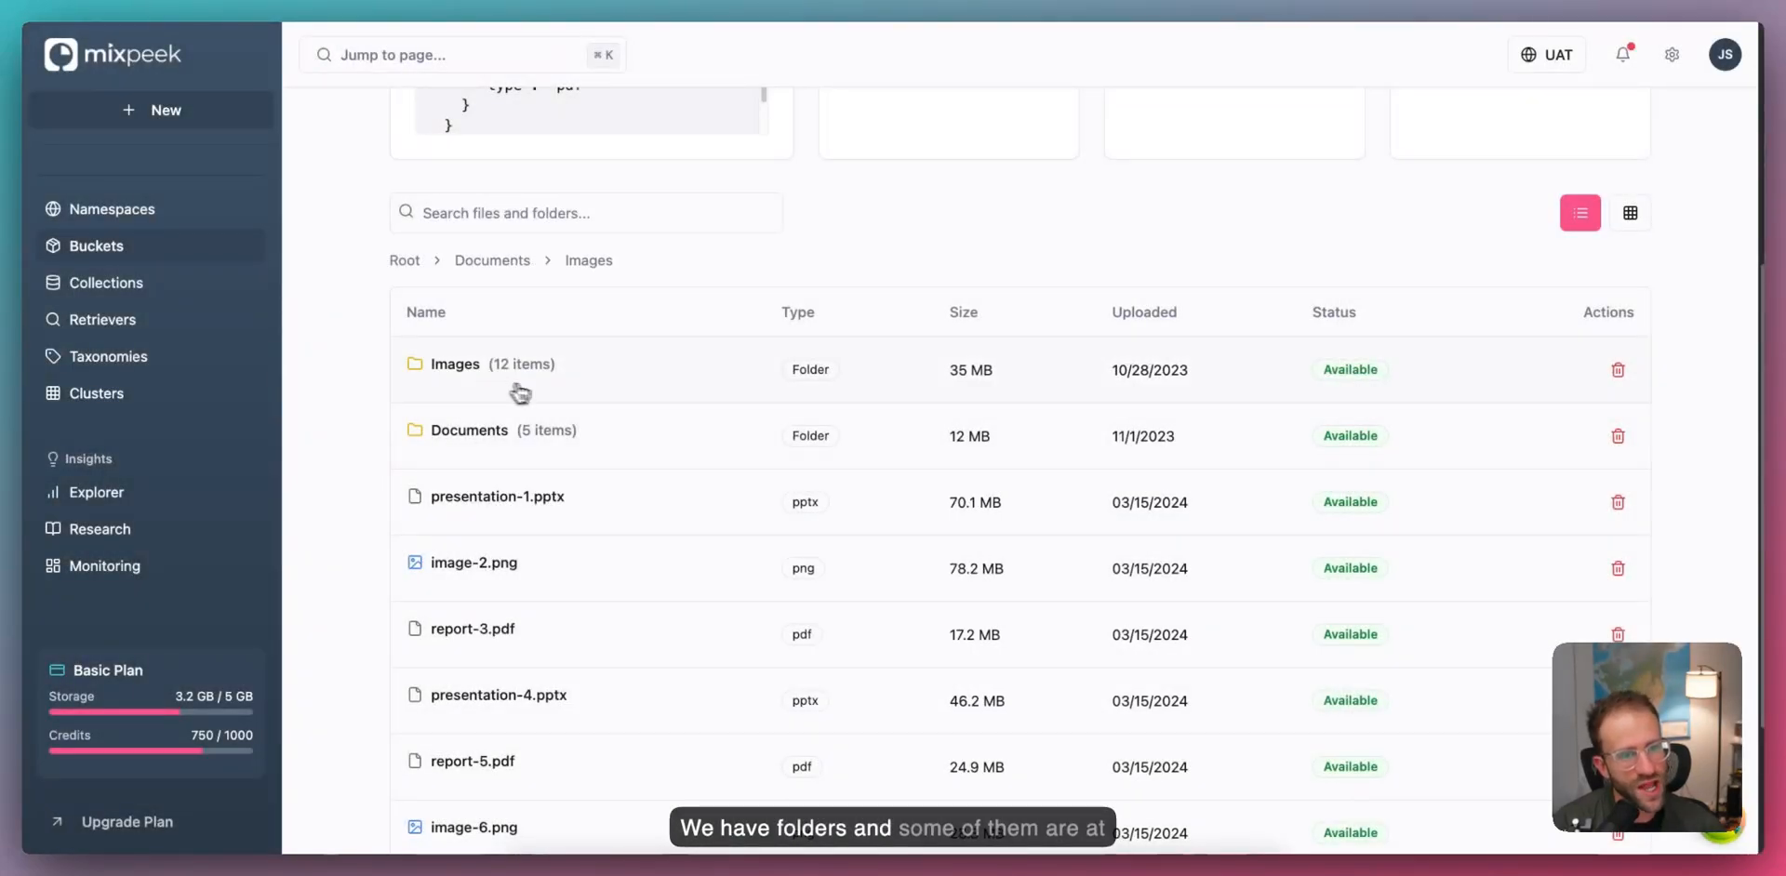
pyautogui.scroll(-1, 465, 592)
pyautogui.click(489, 439)
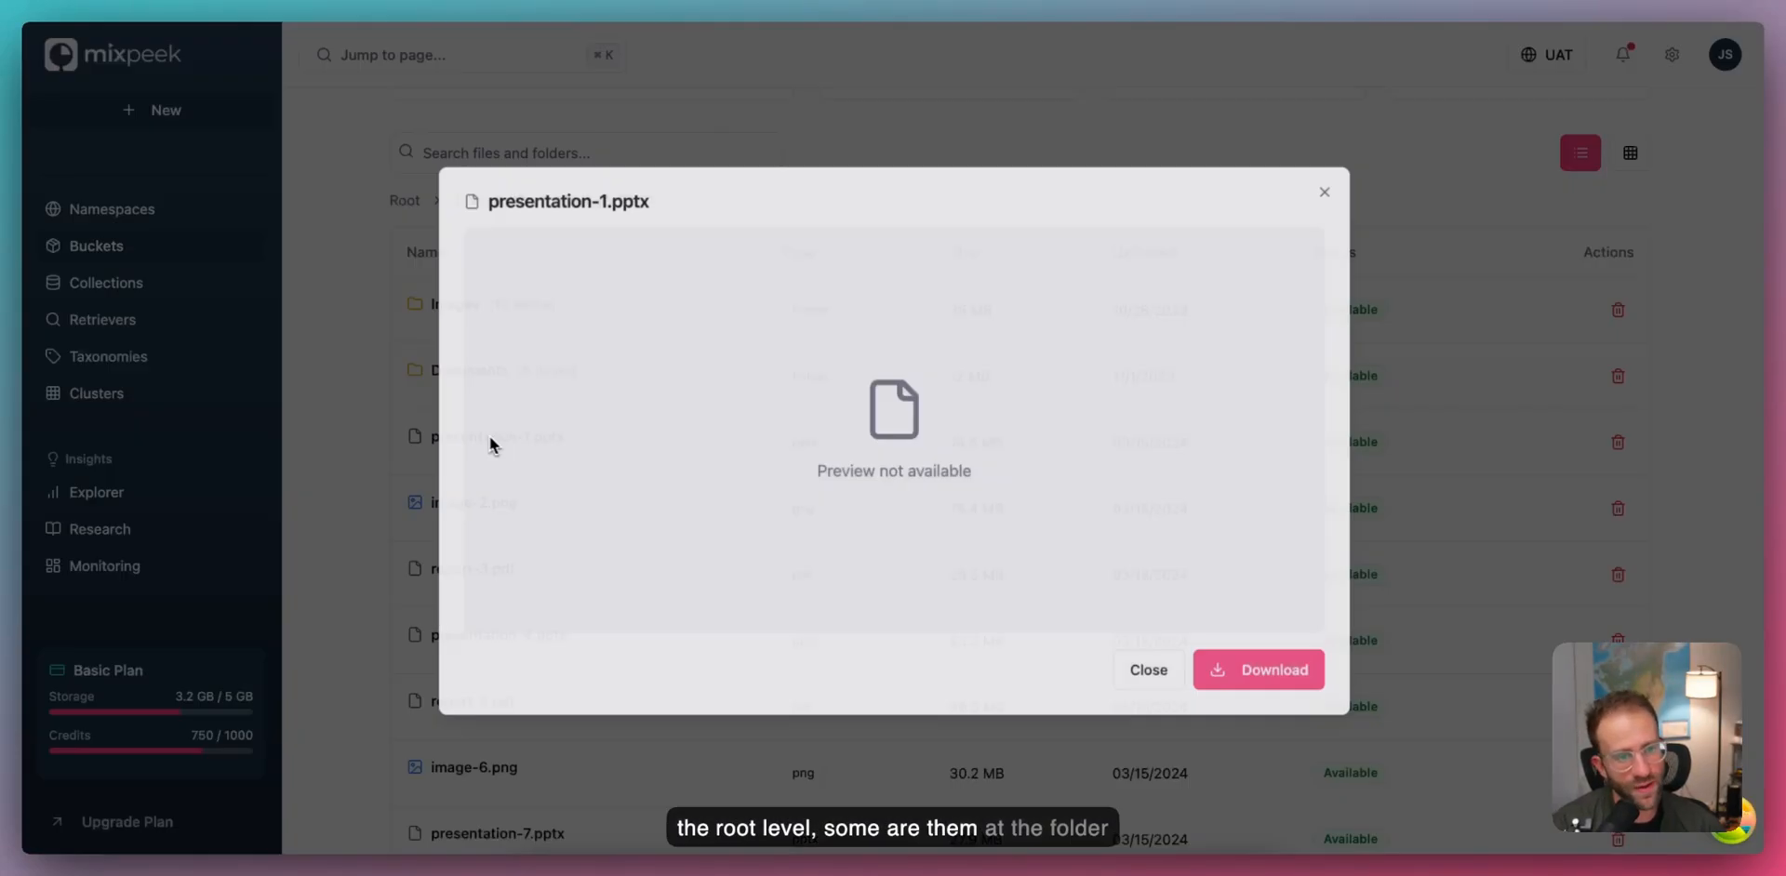
pyautogui.click(423, 459)
pyautogui.click(420, 507)
pyautogui.click(420, 507)
pyautogui.scroll(6, 315, 307)
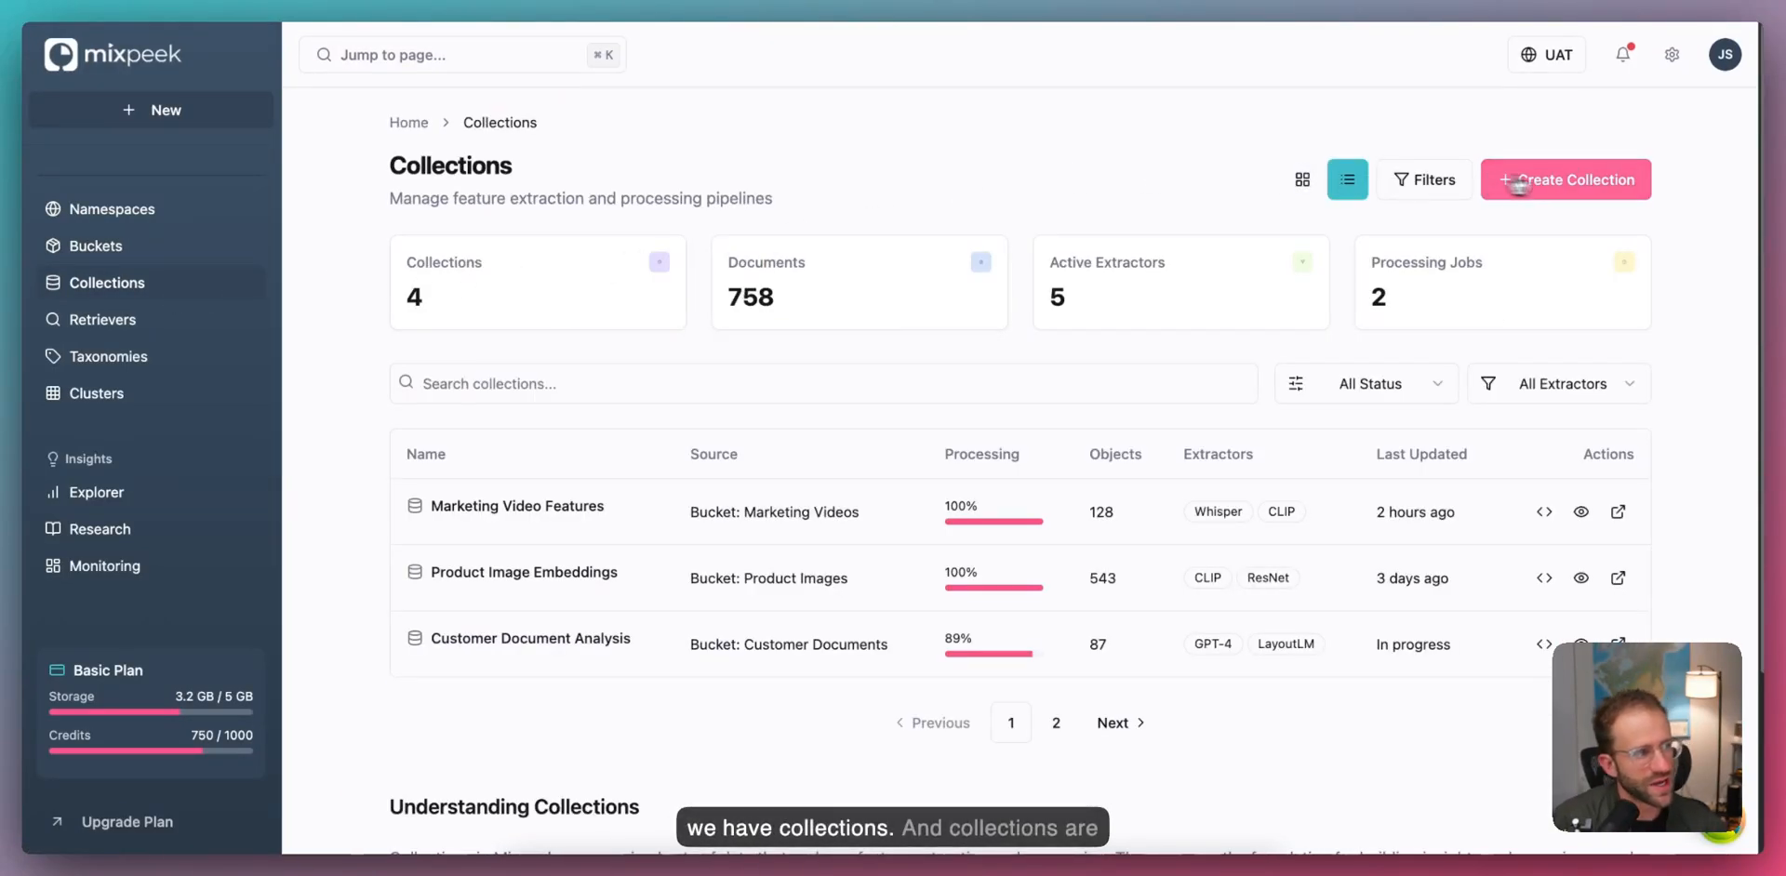
# Step: Start a new collection and choose Marketing Videos as its source storage bucket
pyautogui.click(1566, 179)
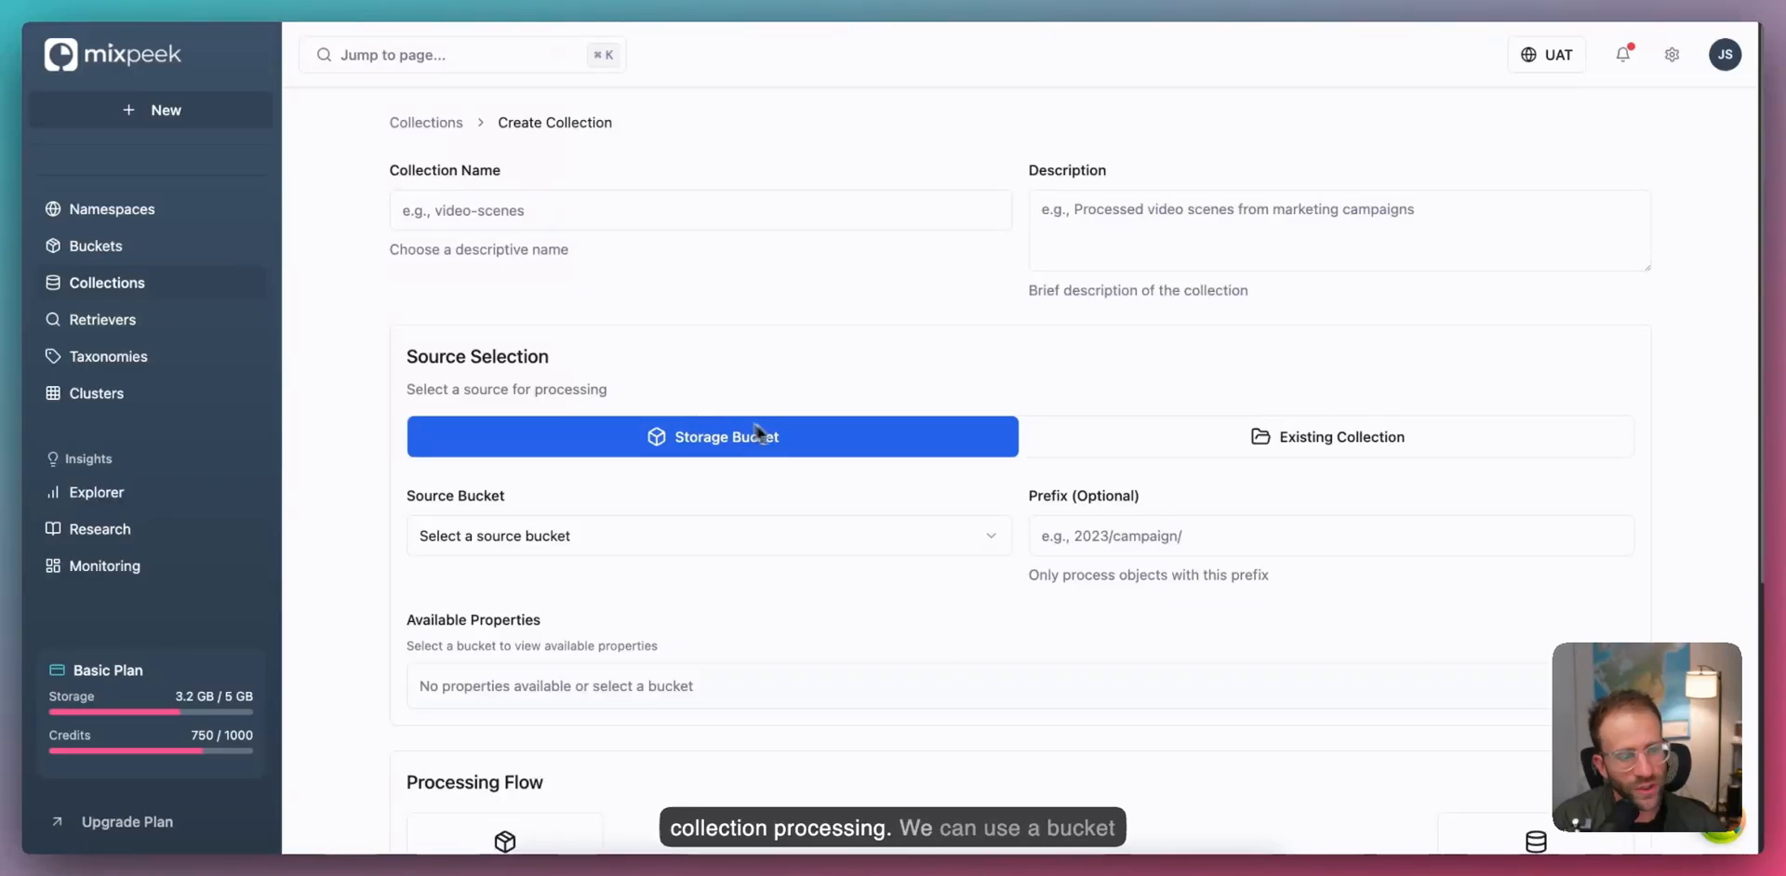
pyautogui.scroll(-3, 766, 270)
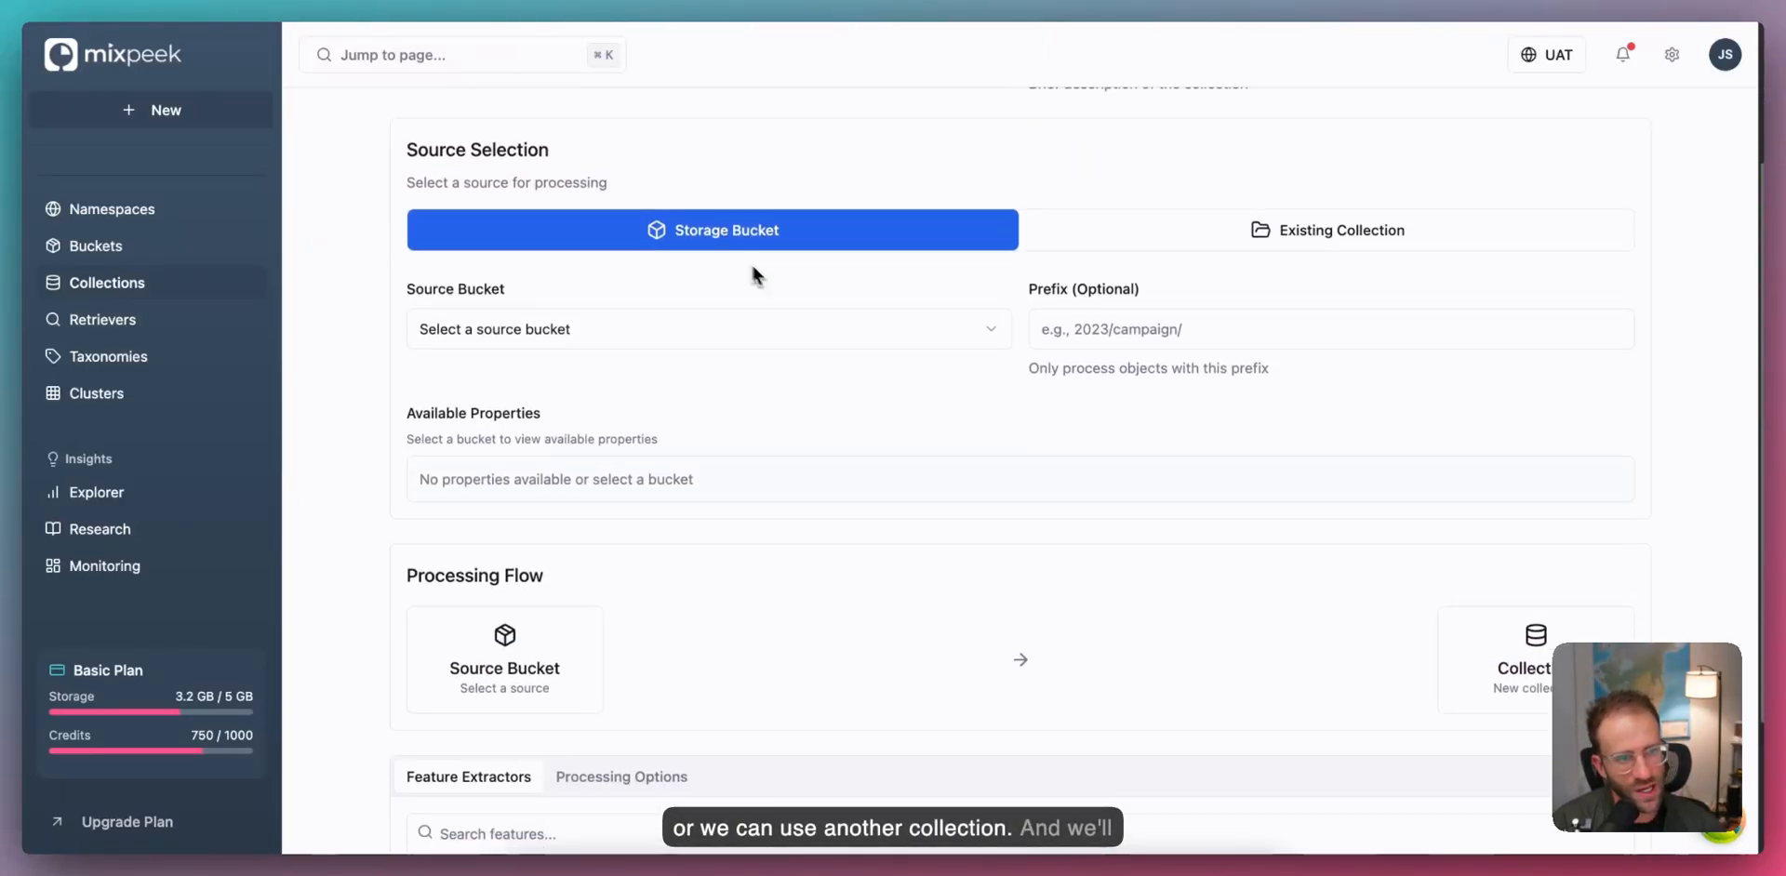
pyautogui.click(635, 331)
pyautogui.click(586, 377)
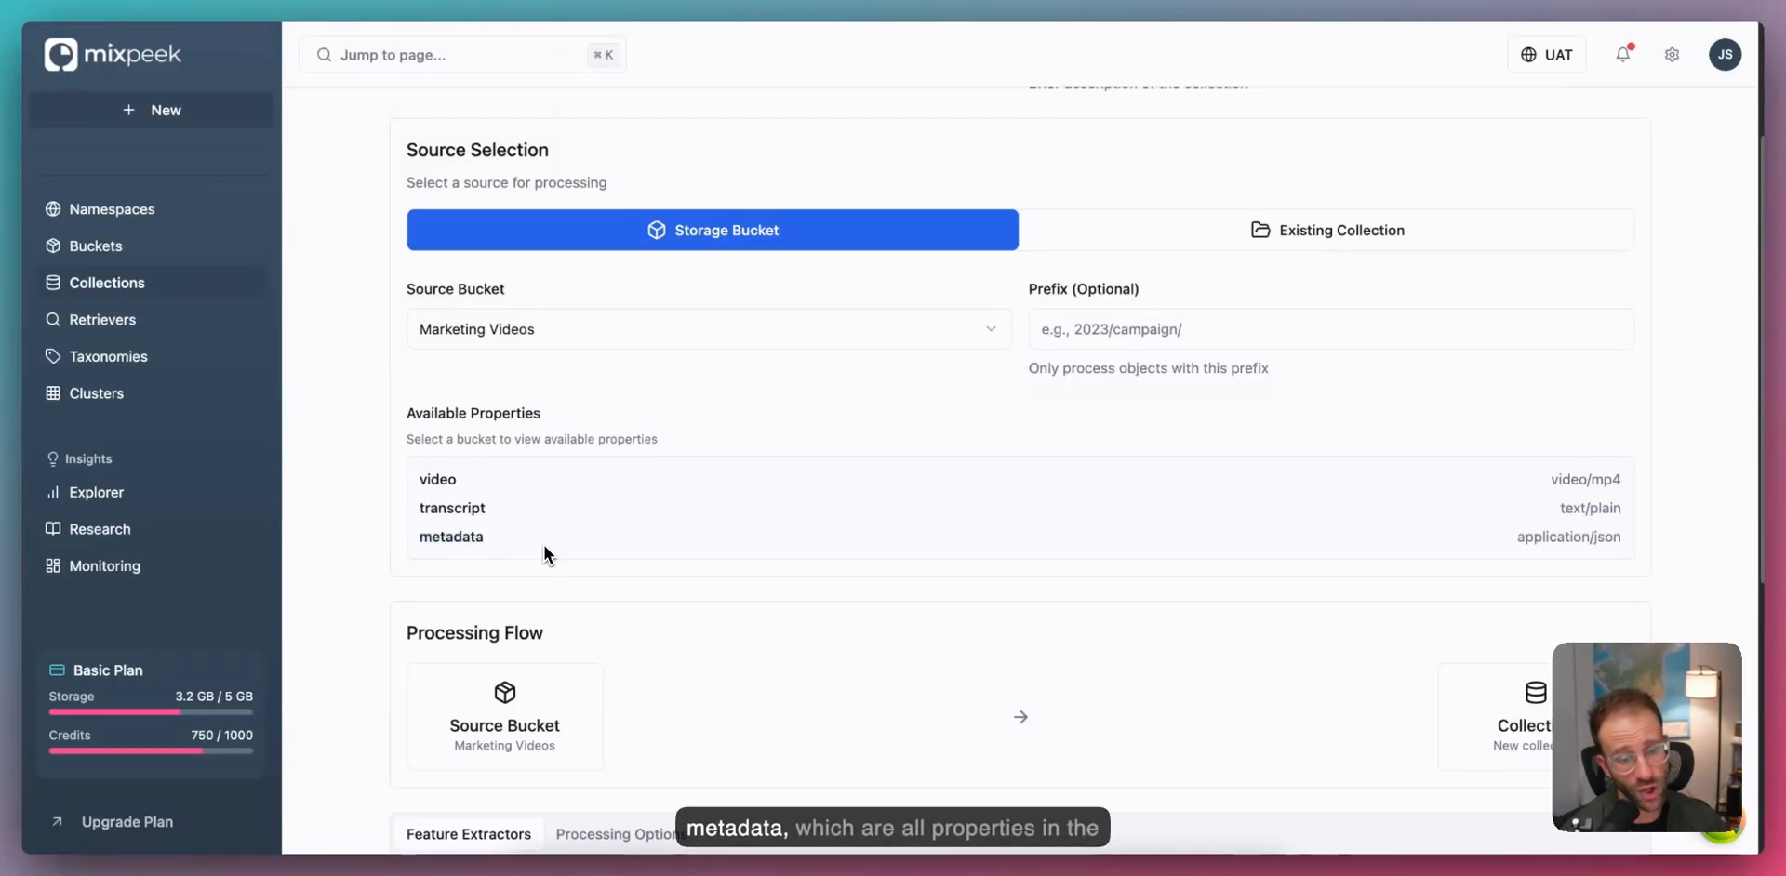
pyautogui.scroll(-5, 546, 555)
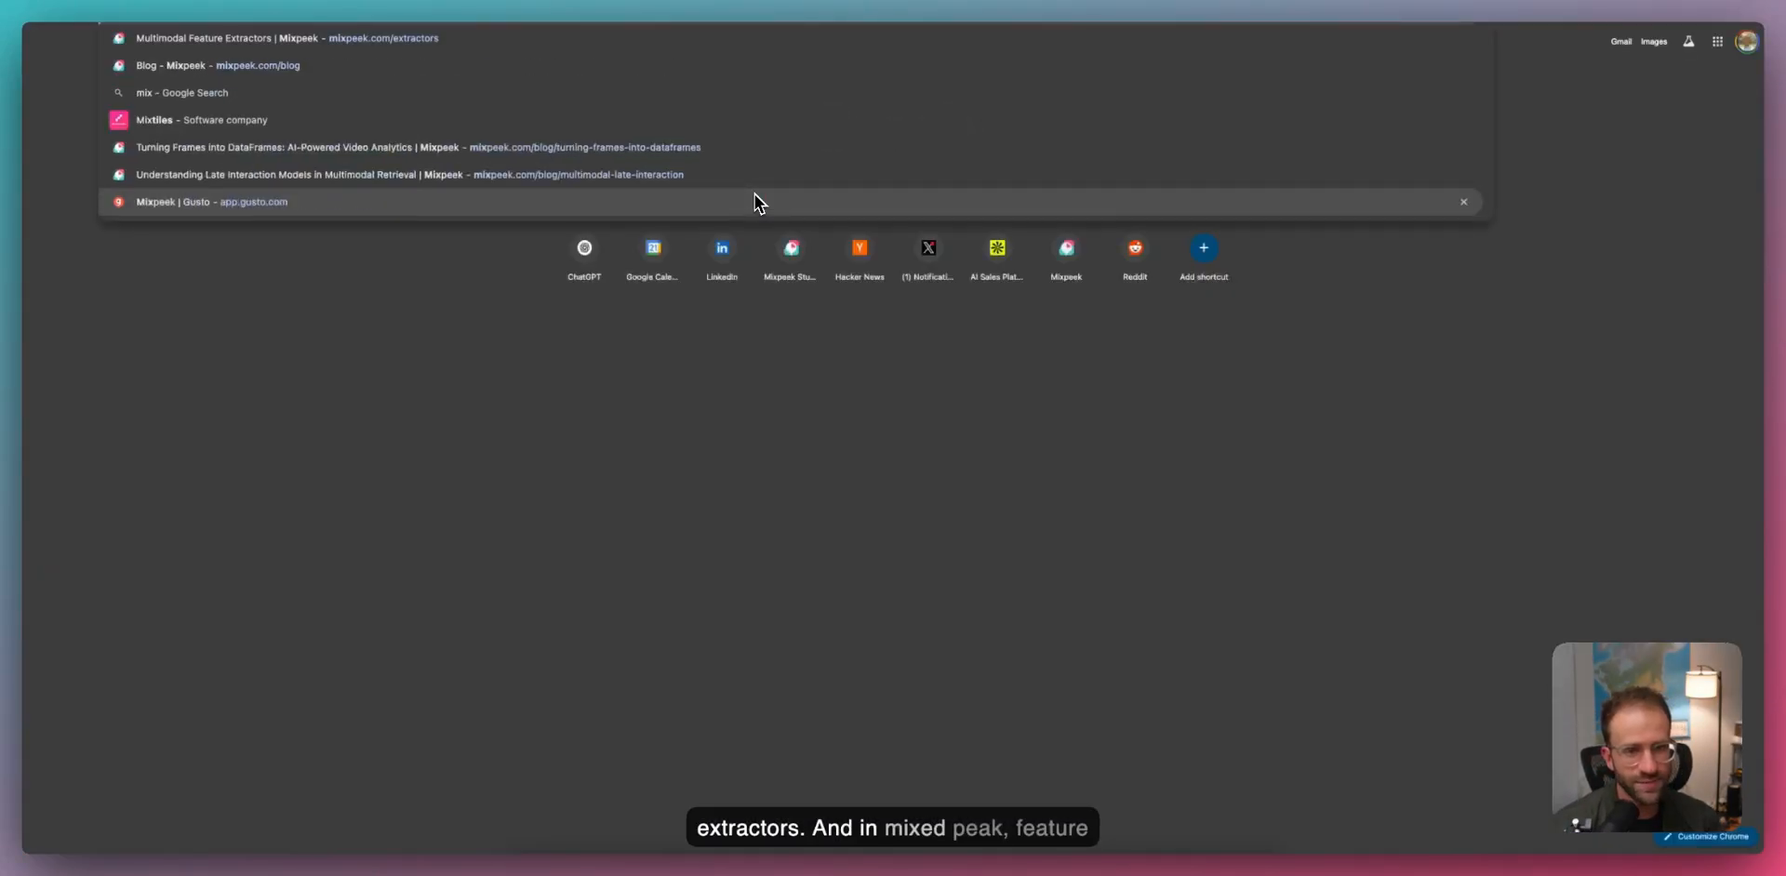
# Step: Open the Multimodal Feature Extractors page at mixpeek.com/extractors and look over the available extractors
pyautogui.press('BackSpace')
pyautogui.write('pee')
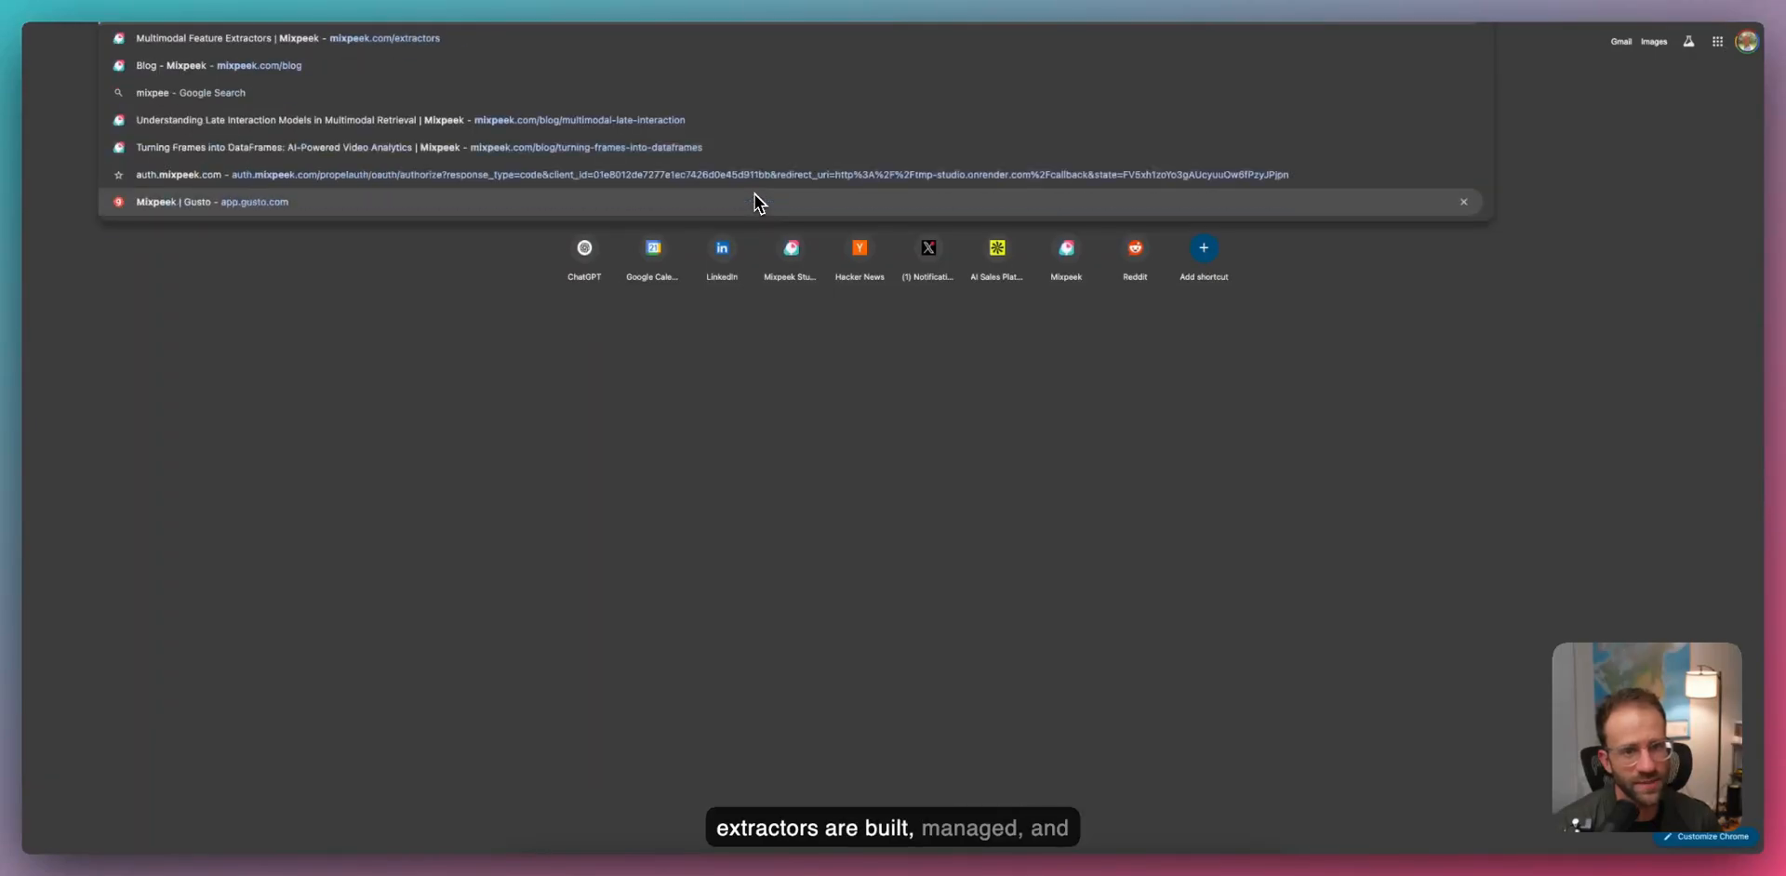
pyautogui.press('Return')
pyautogui.scroll(-4, 898, 381)
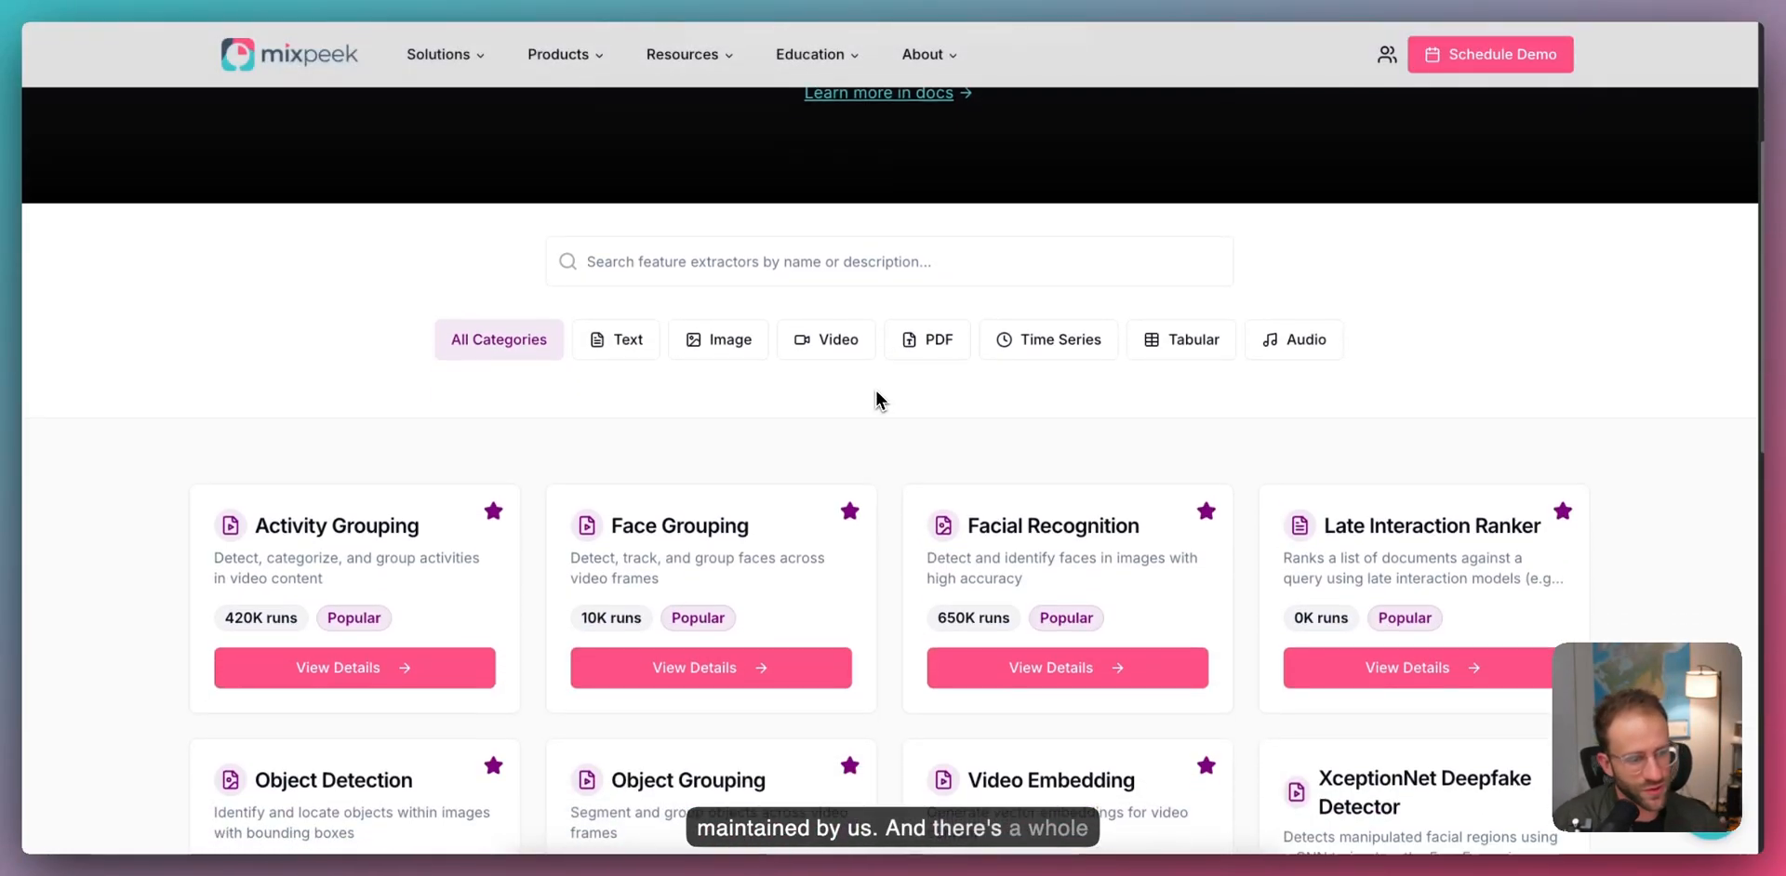
pyautogui.scroll(-1, 872, 400)
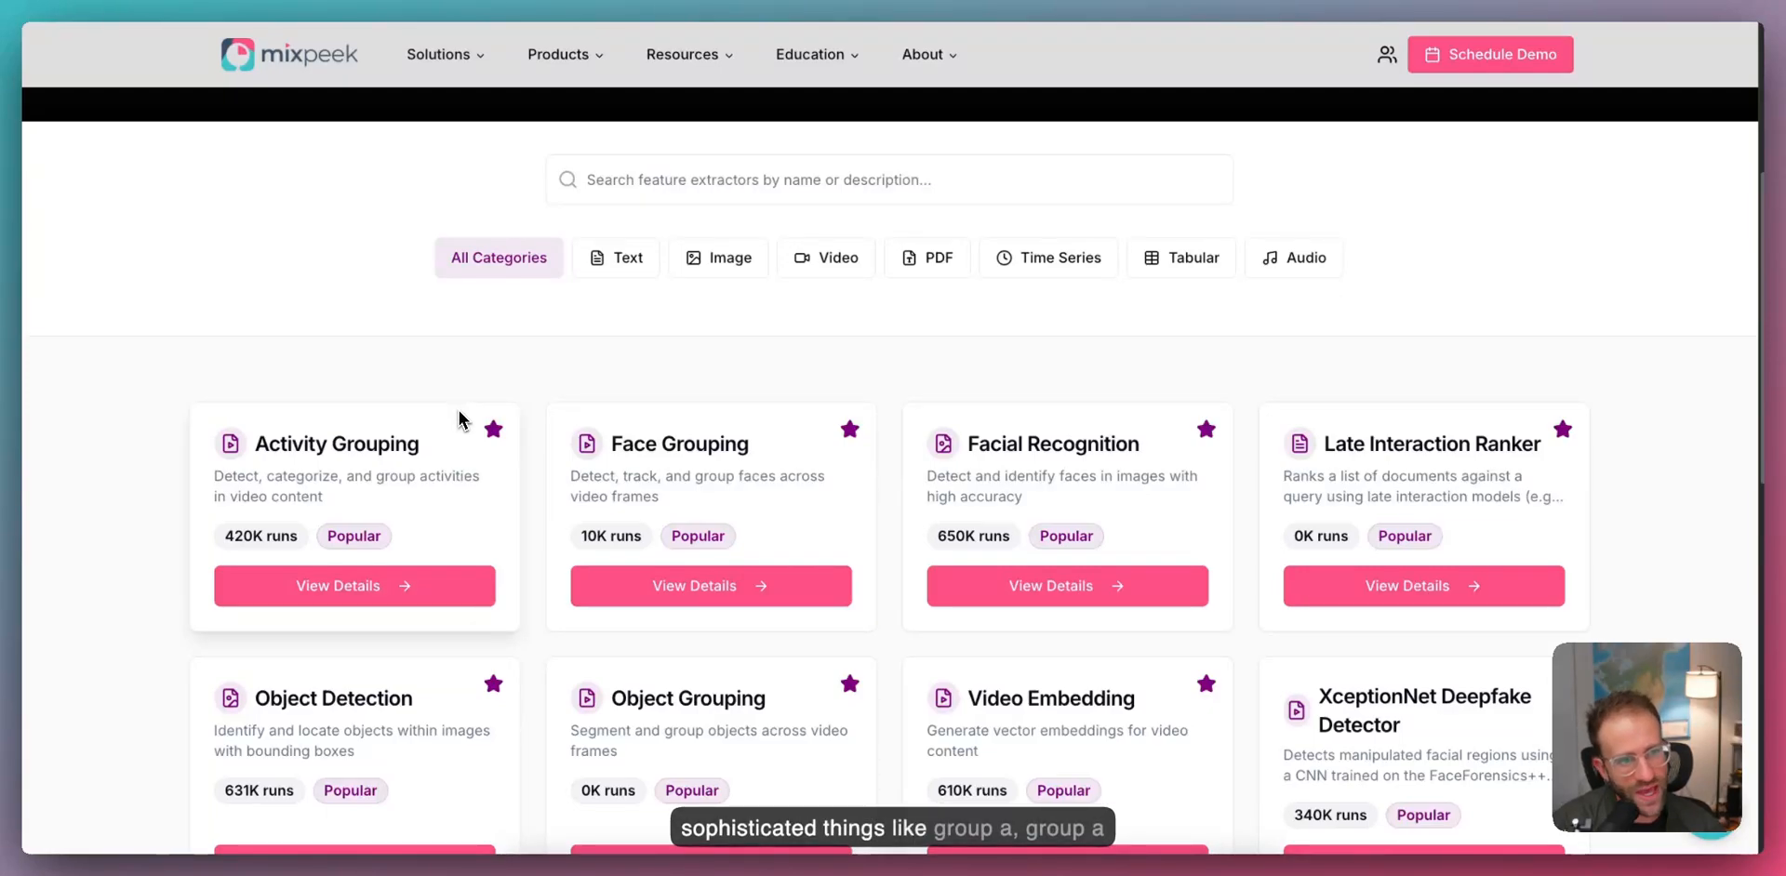
# Step: Filter the feature extractor catalogue by Video, Image and Text to compare the extractors offered for each category
pyautogui.click(829, 257)
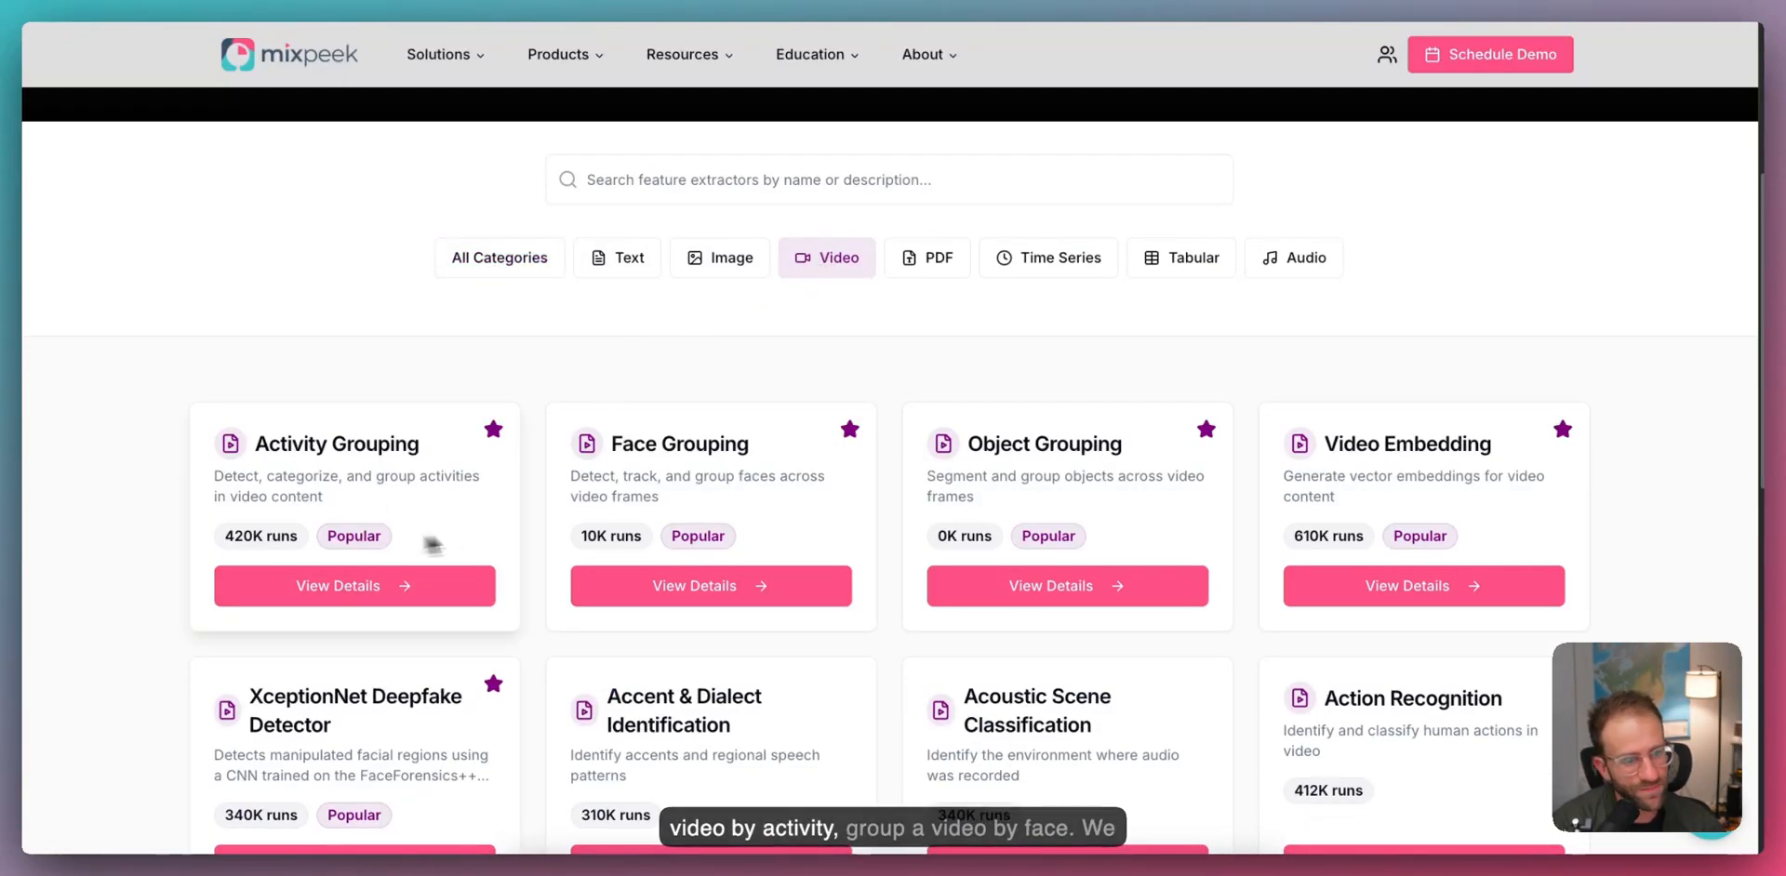
pyautogui.click(708, 272)
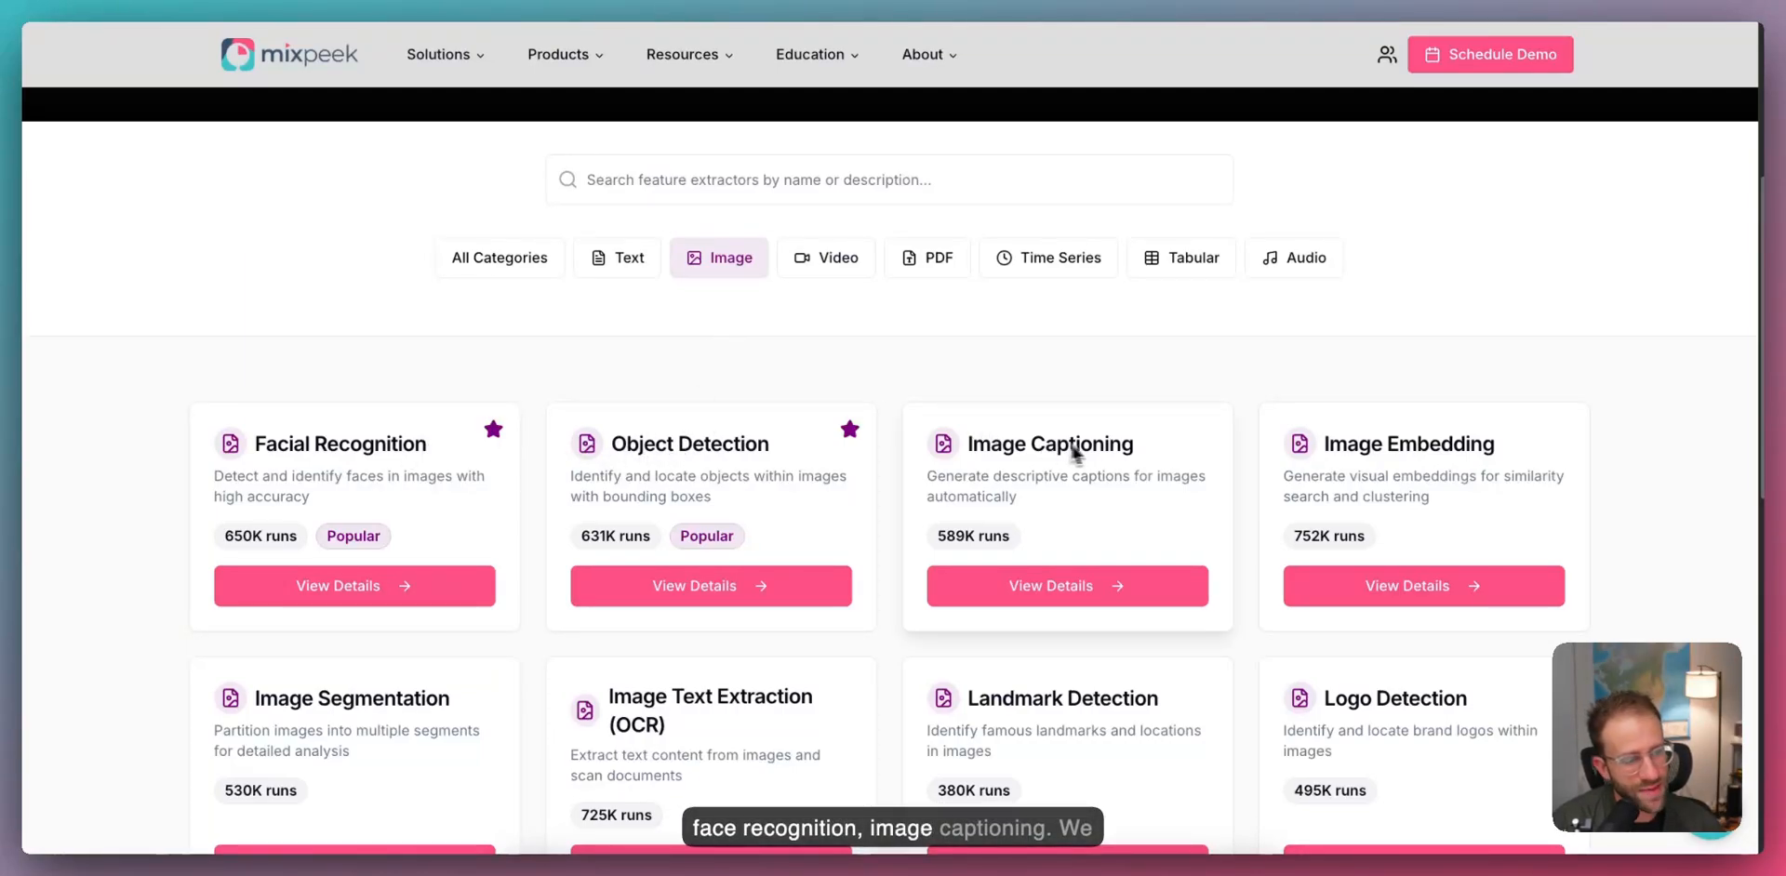
pyautogui.click(625, 260)
pyautogui.press('ctrl+super+d')
pyautogui.click(712, 314)
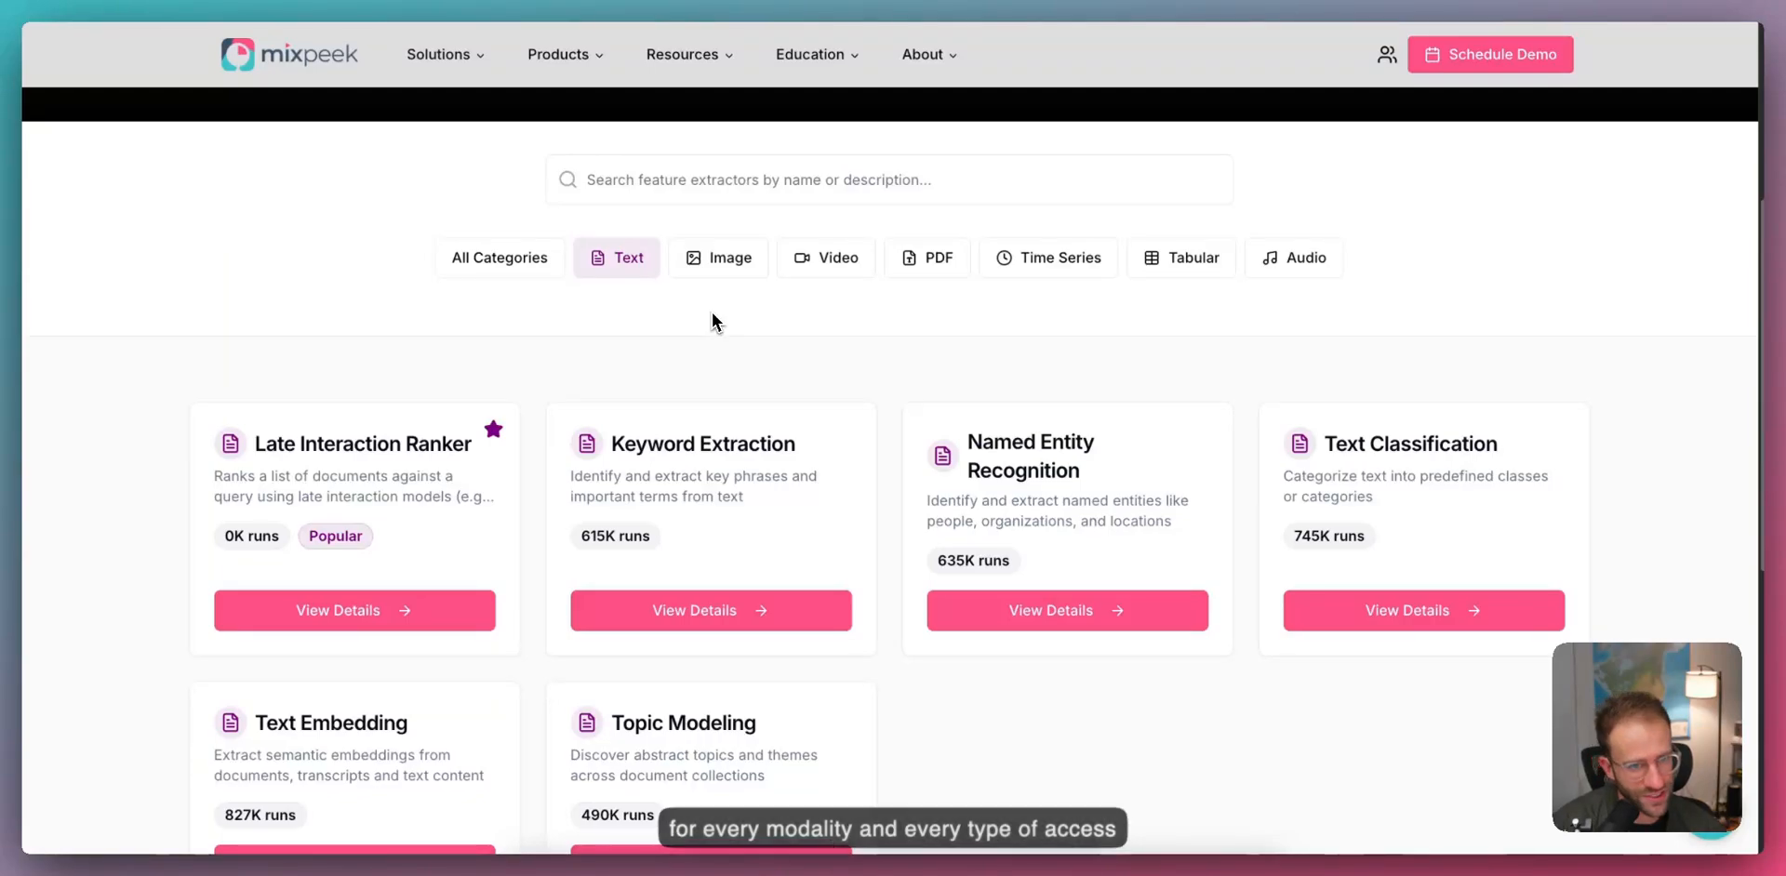
# Step: Switch back to the new collection form in Mixpeek Studio and enable the Scene Detection feature extractor
pyautogui.click(326, 11)
pyautogui.scroll(-1, 178, 318)
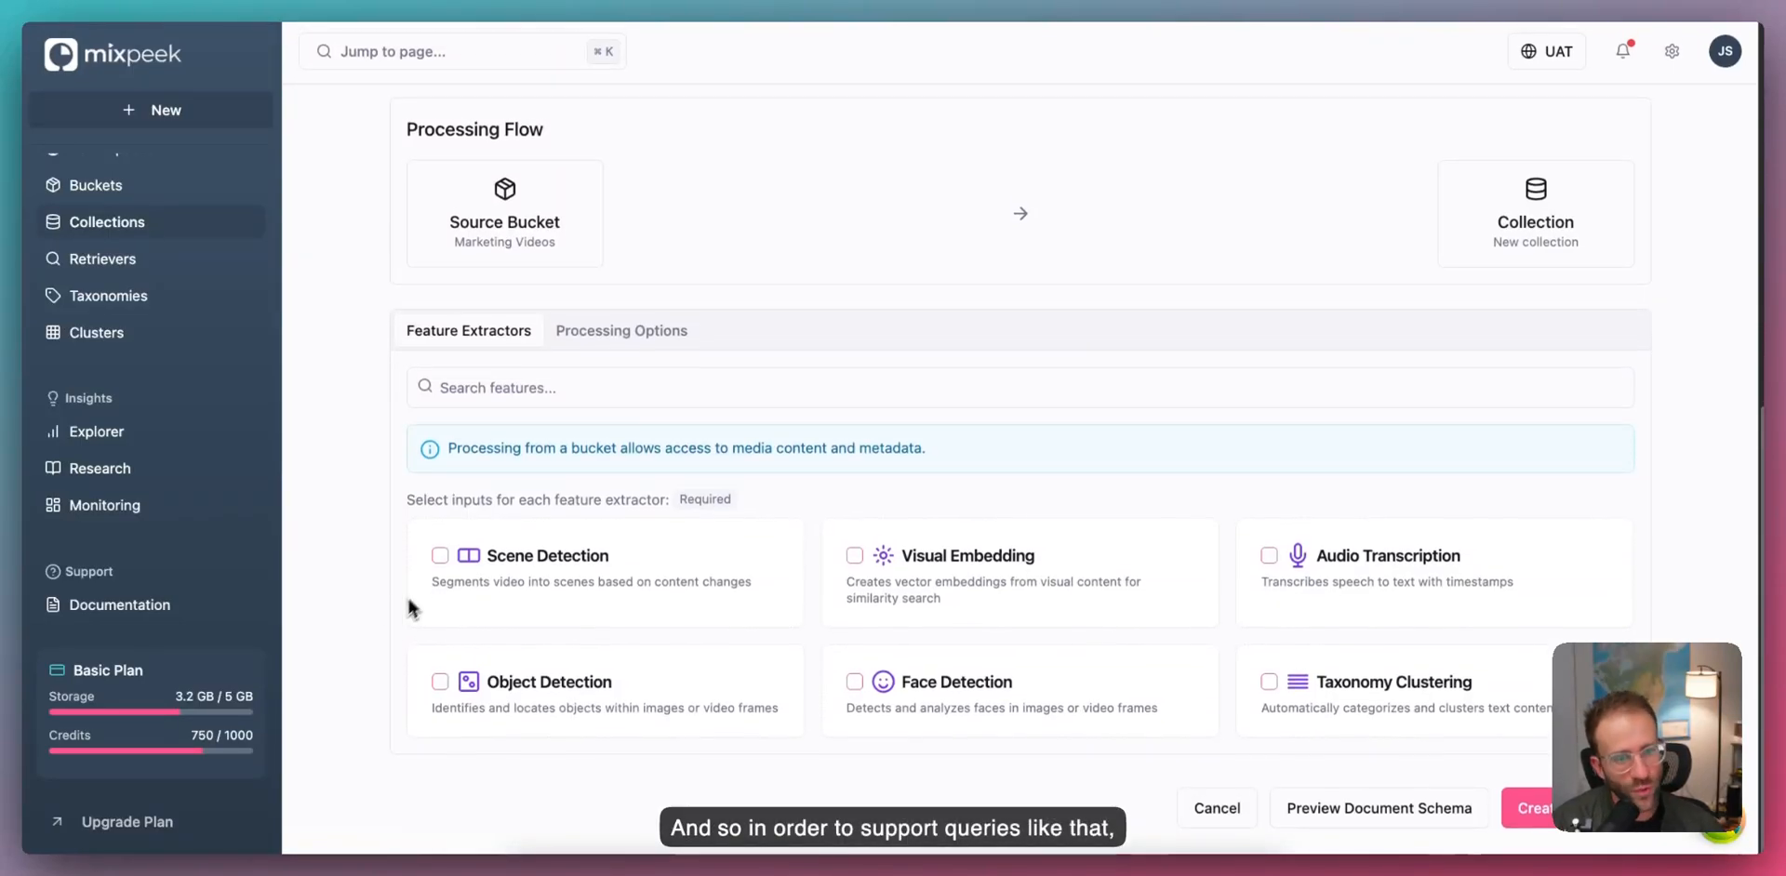
pyautogui.click(413, 558)
pyautogui.scroll(-2, 413, 556)
pyautogui.scroll(6, 651, 418)
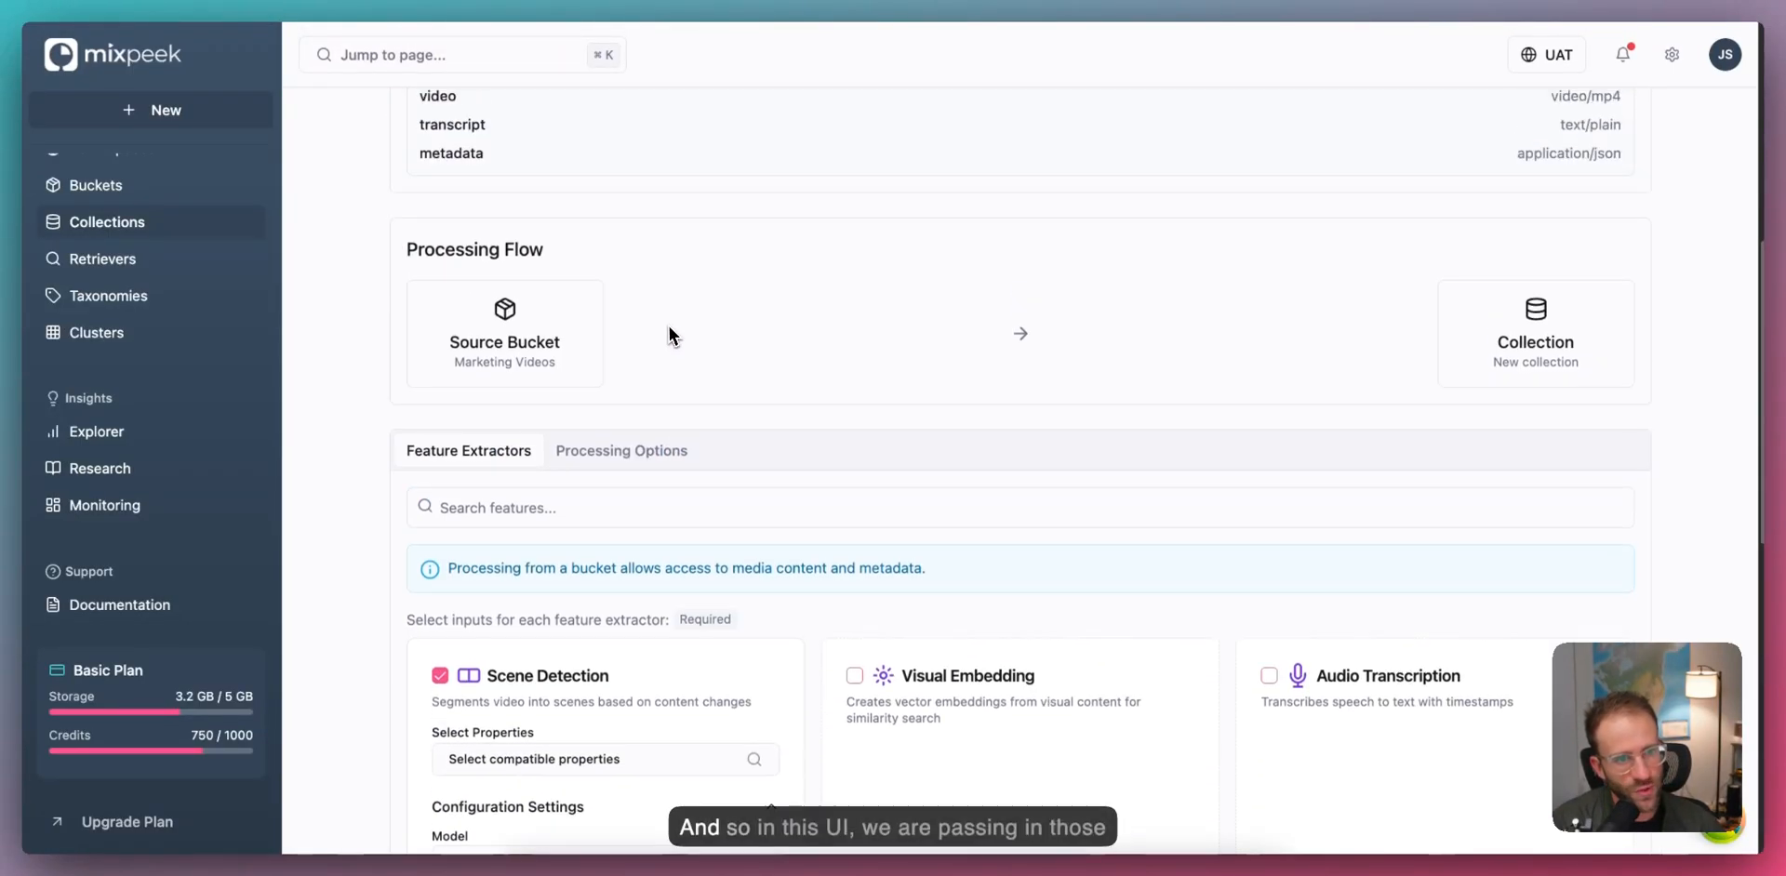
pyautogui.scroll(1, 598, 398)
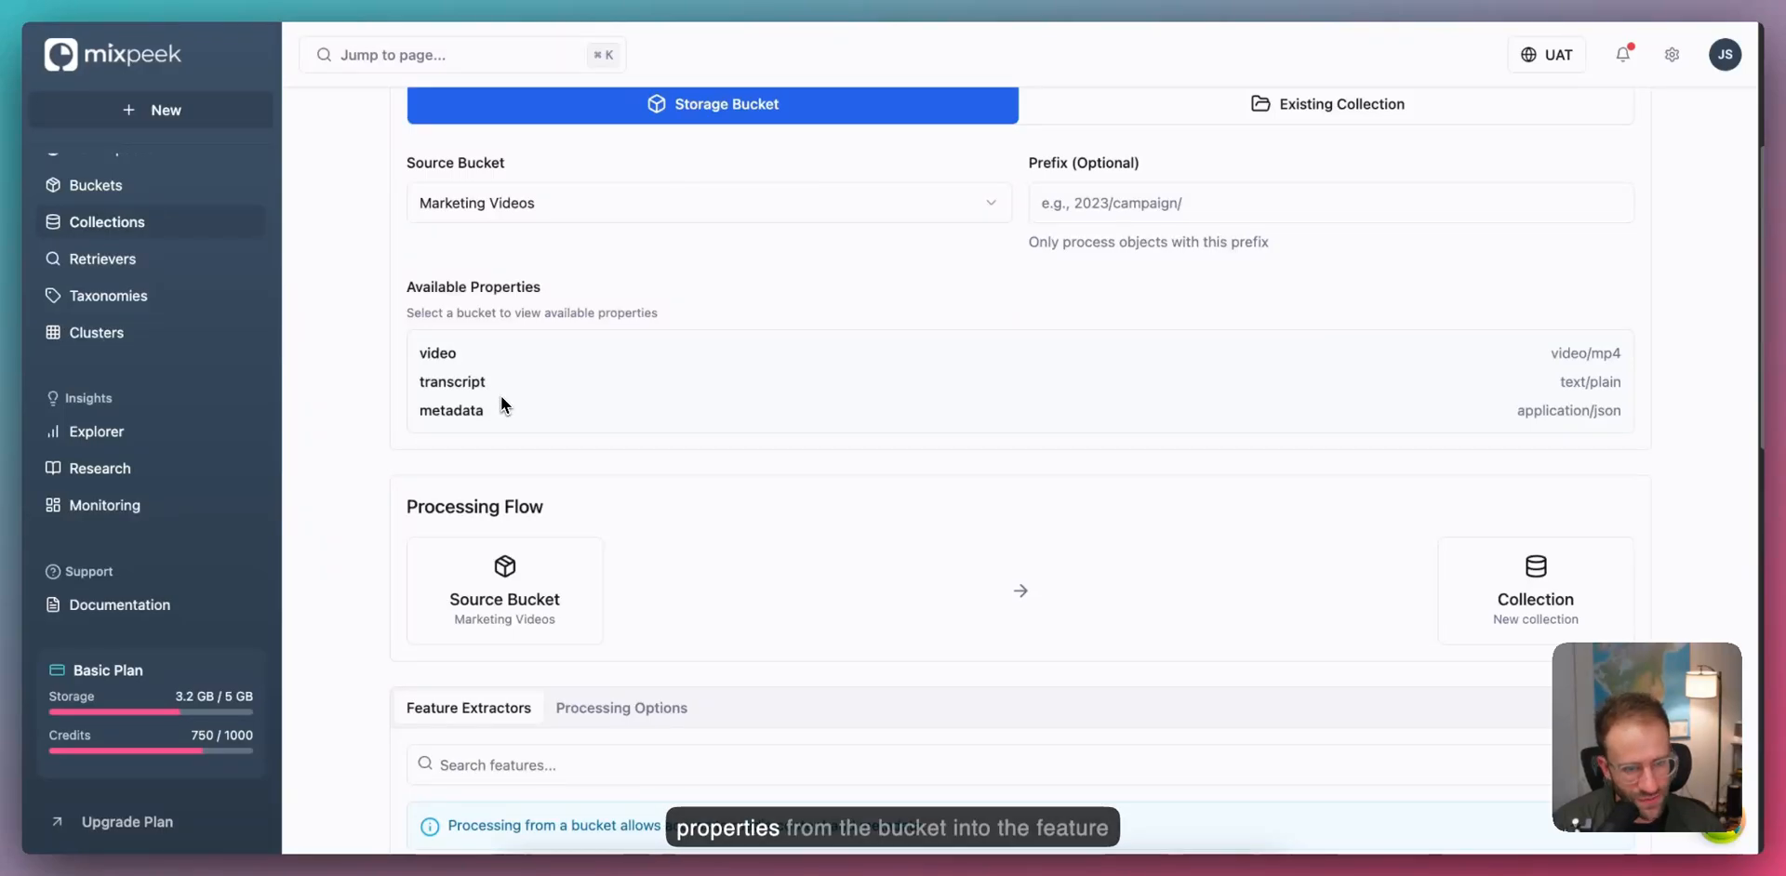
# Step: Assign the bucket's video (video/mp4) property as the input of the Scene Detection extractor
pyautogui.scroll(-2, 528, 209)
pyautogui.scroll(-6, 558, 279)
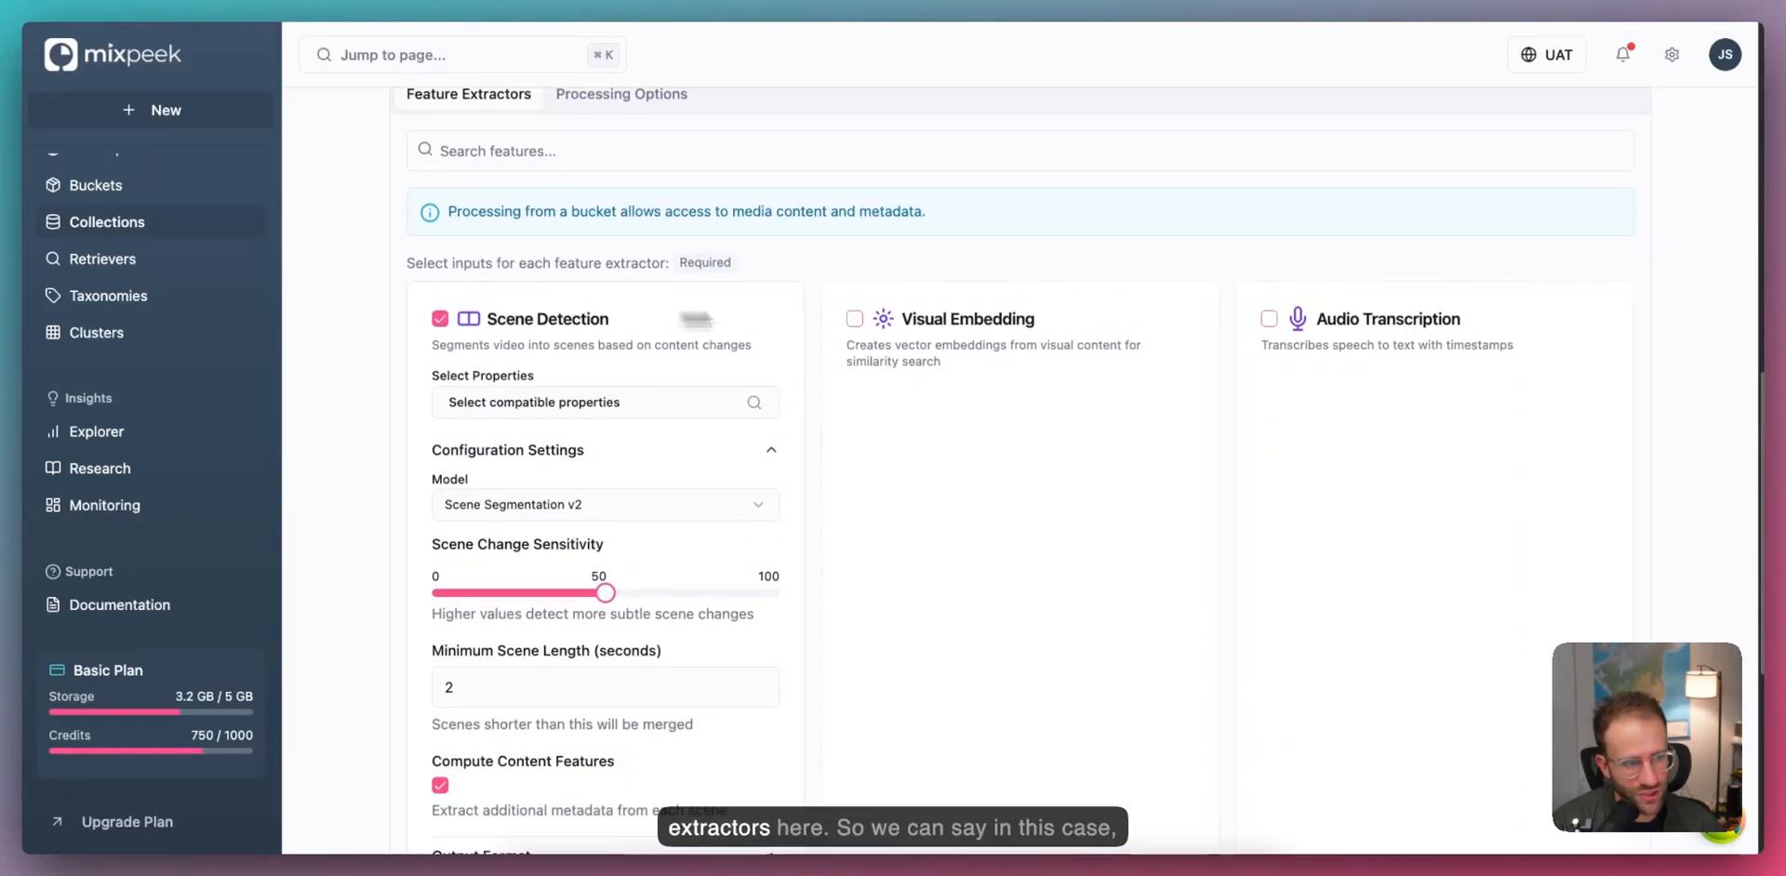
pyautogui.click(606, 400)
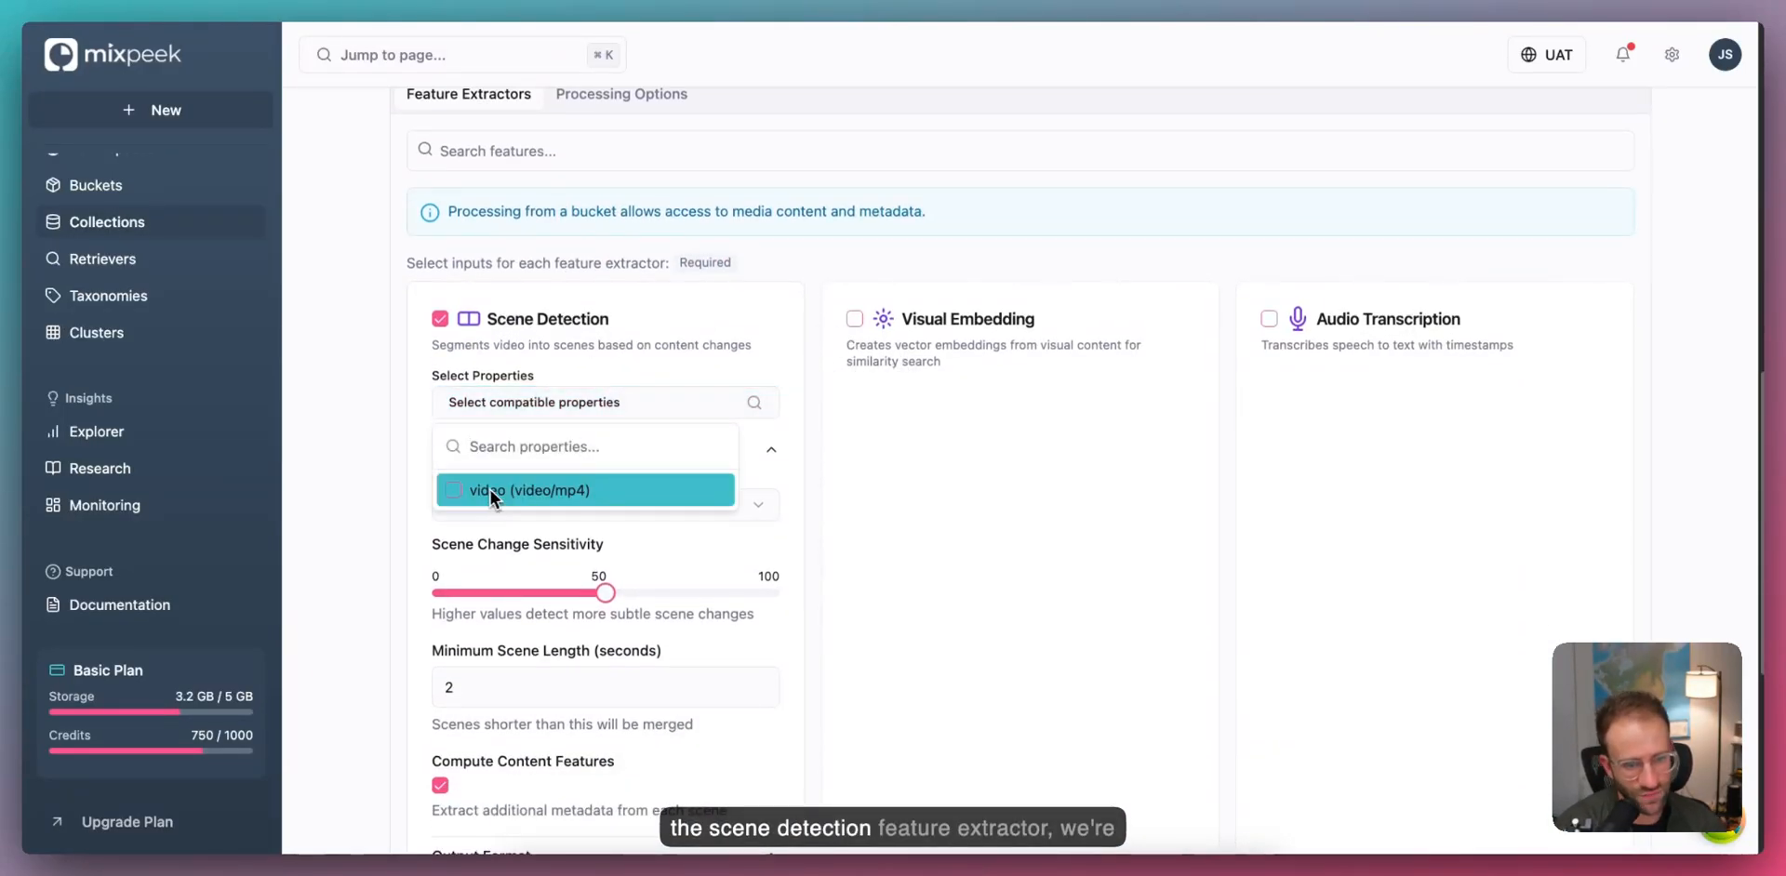
pyautogui.click(389, 478)
pyautogui.scroll(10, 455, 432)
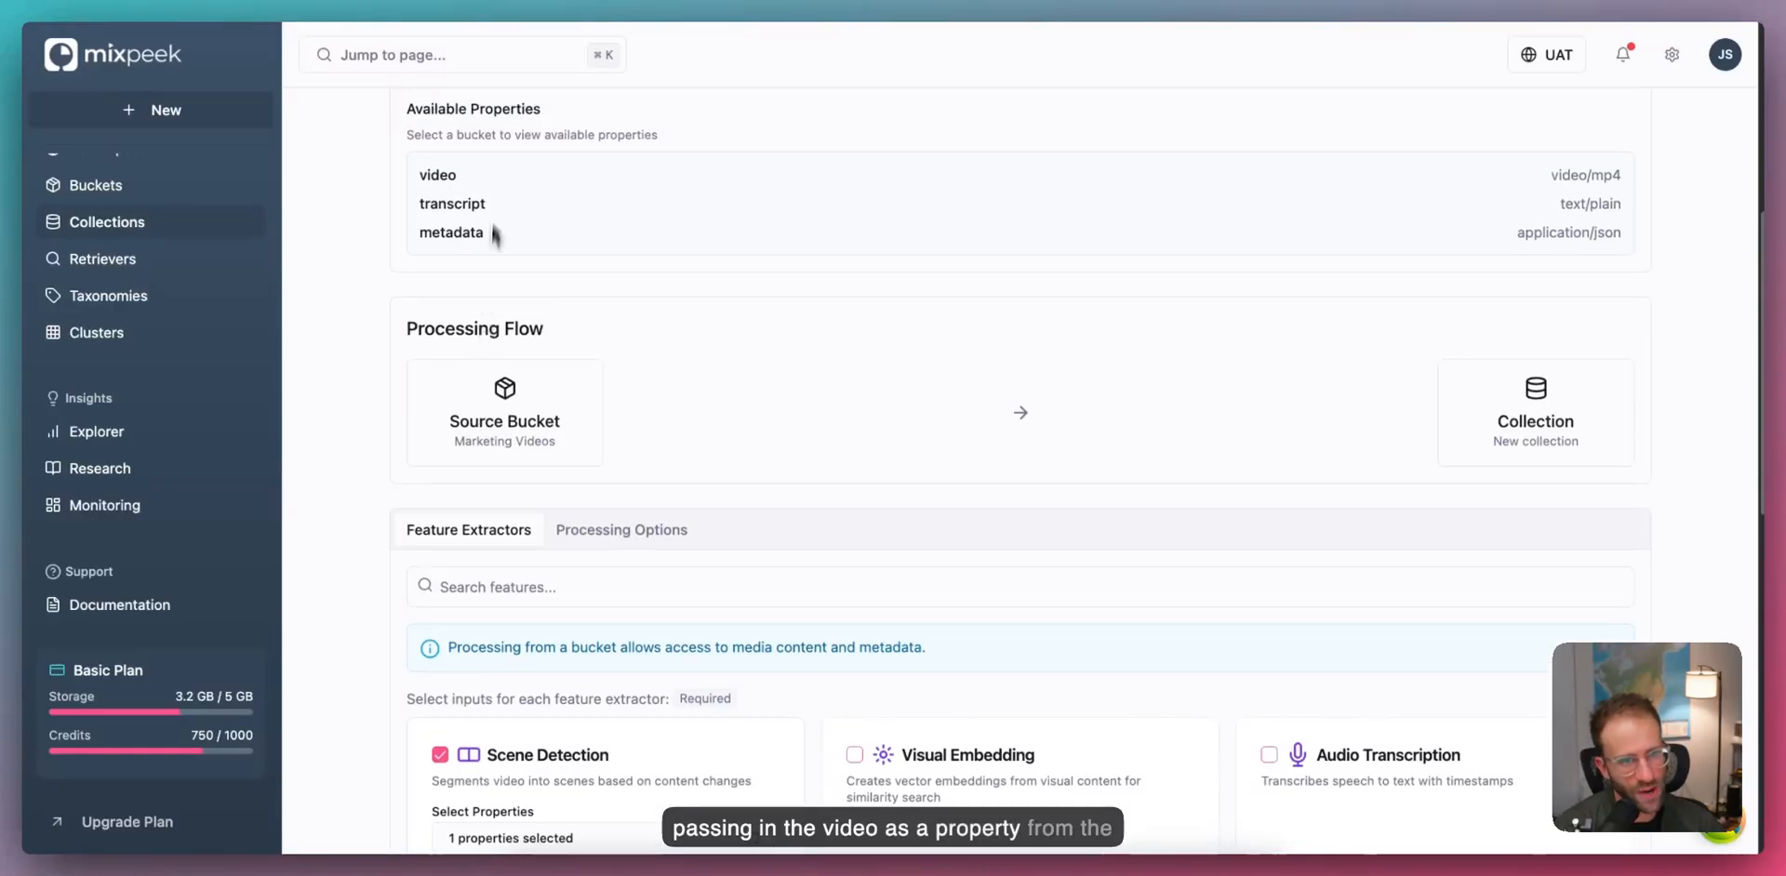
pyautogui.scroll(-9, 515, 338)
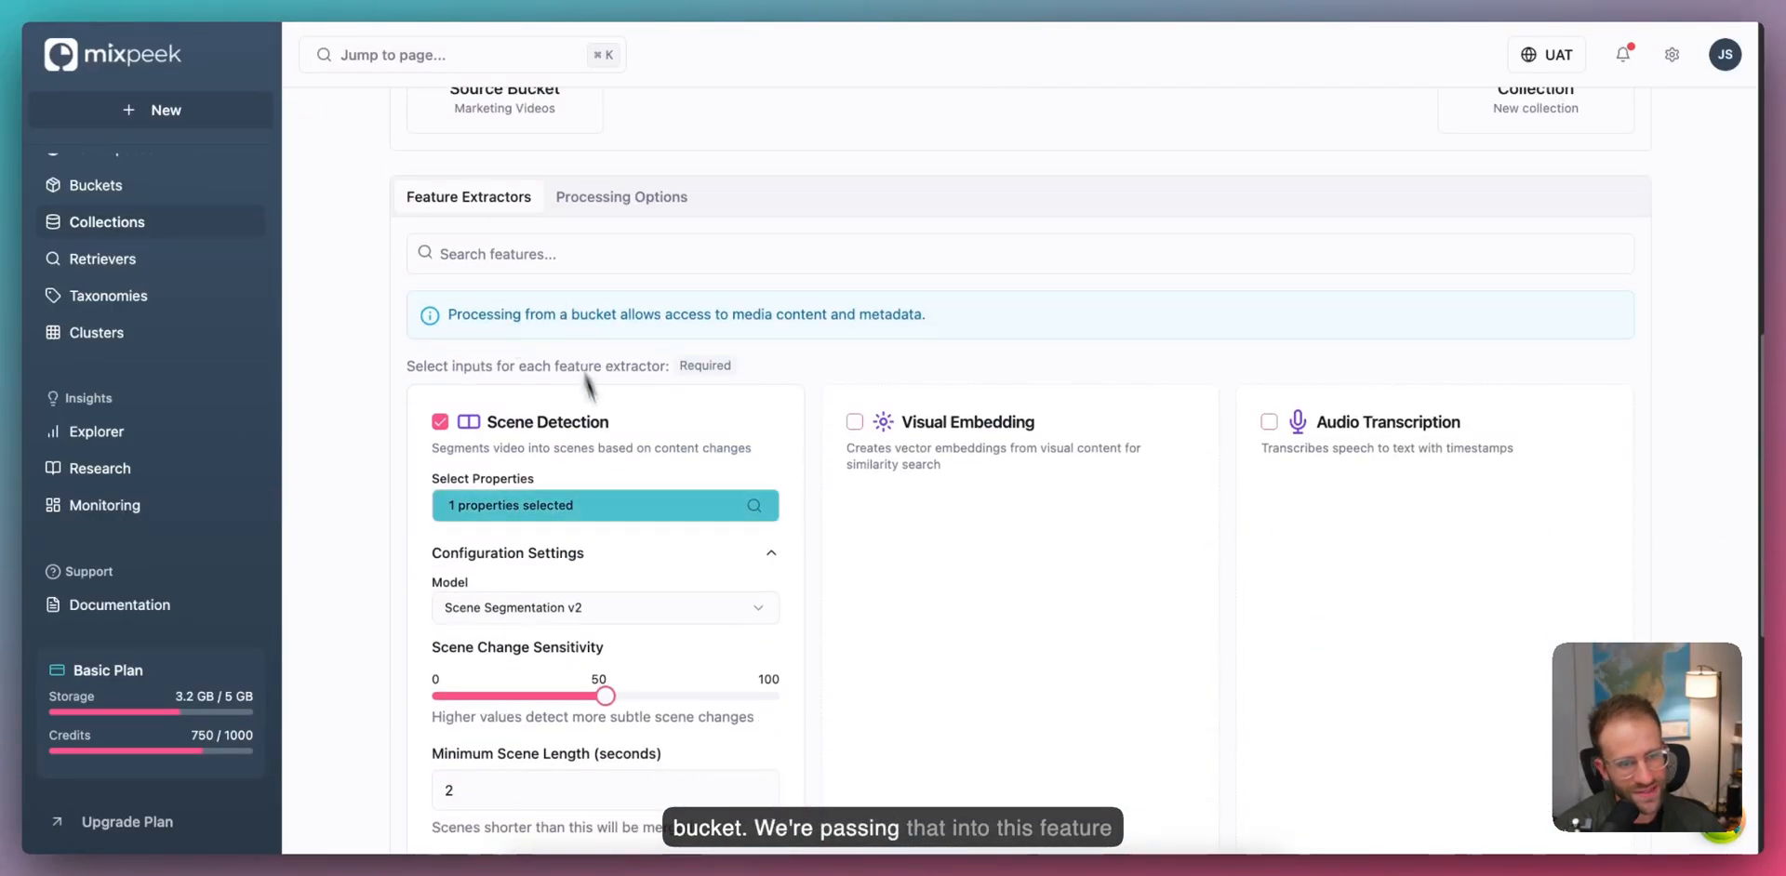
# Step: Change the Scene Detection model to Scene Segmentation v1
pyautogui.scroll(-2, 597, 432)
pyautogui.scroll(-2, 598, 433)
pyautogui.click(605, 395)
pyautogui.click(417, 437)
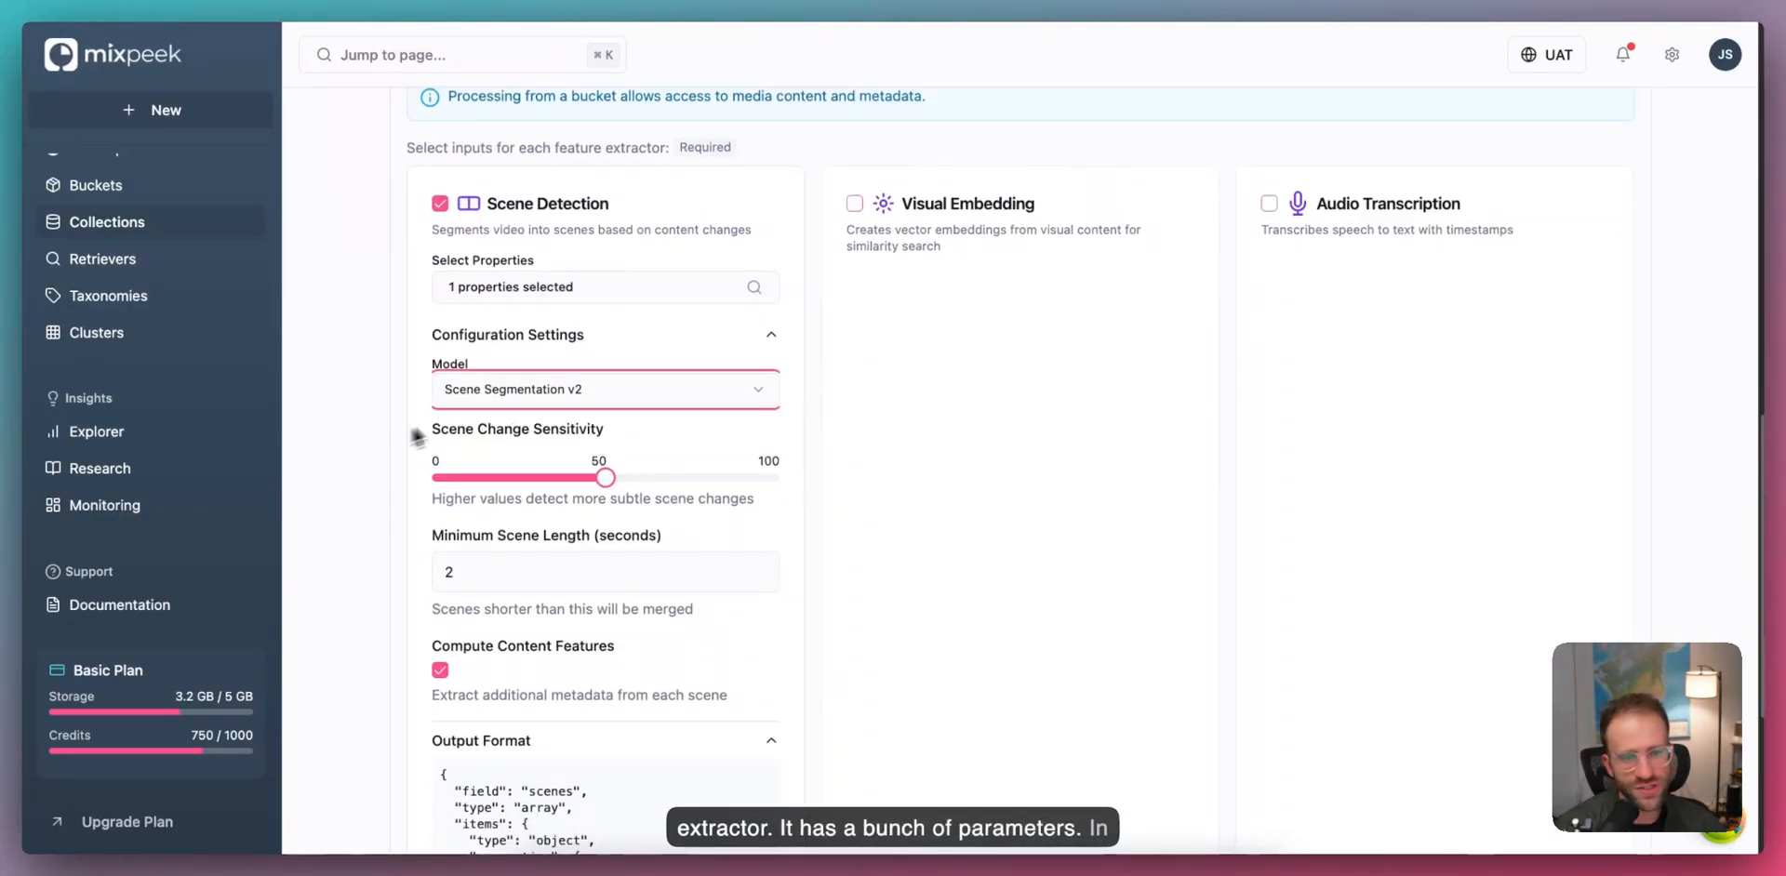
pyautogui.click(338, 439)
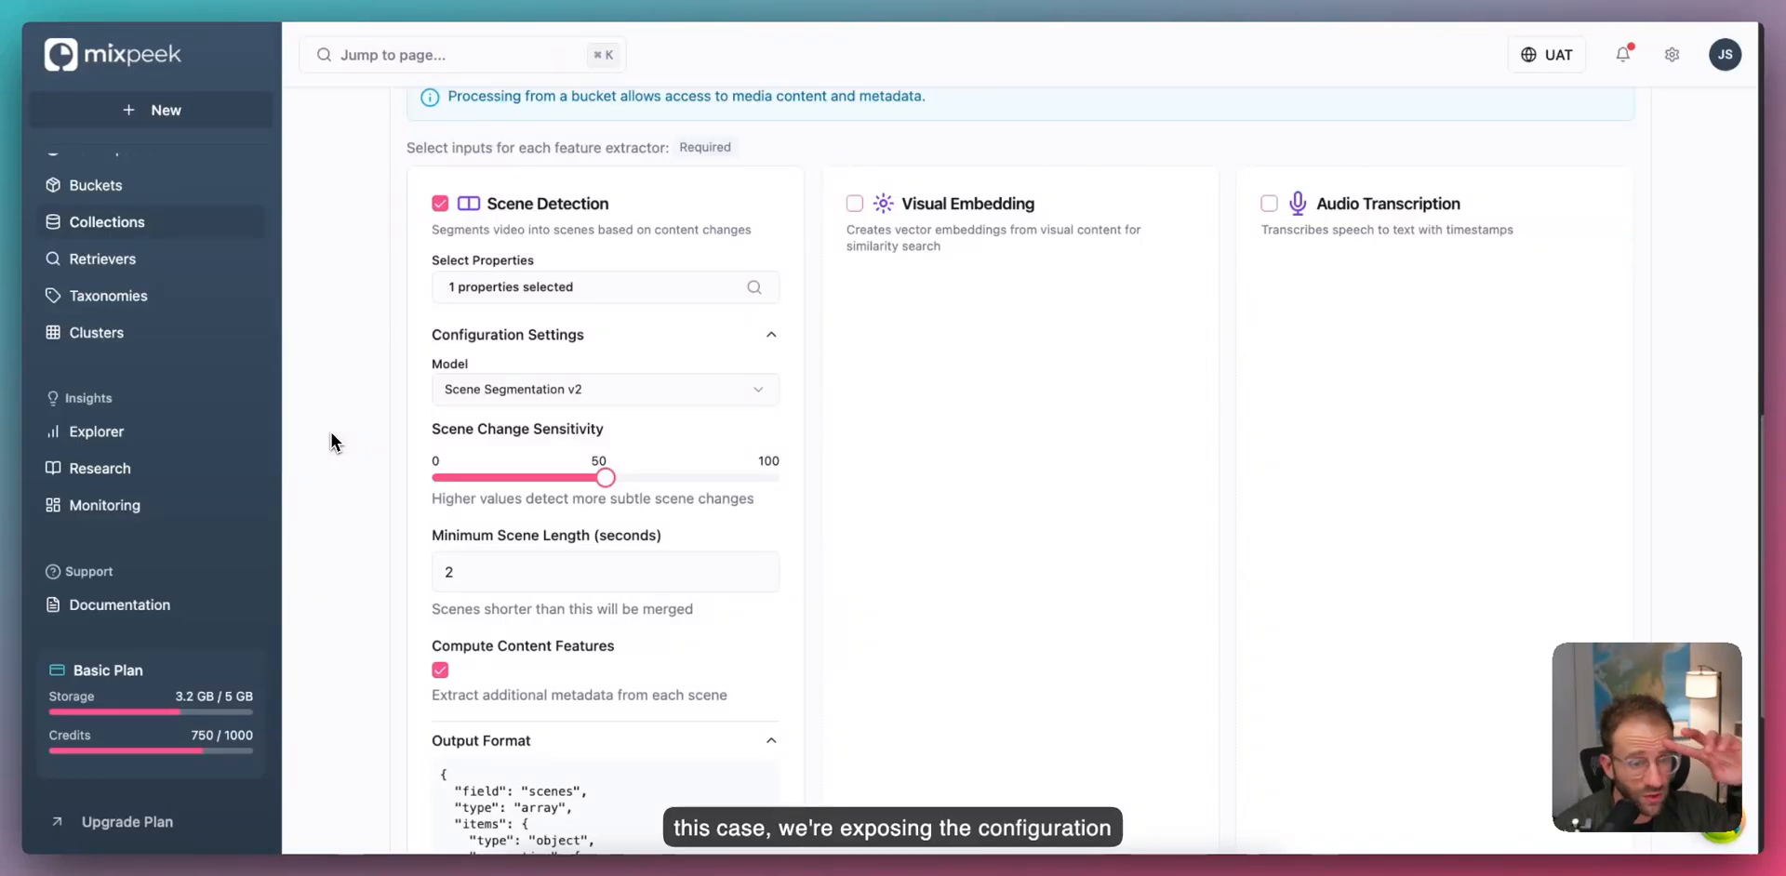
pyautogui.scroll(-3, 334, 441)
pyautogui.click(532, 265)
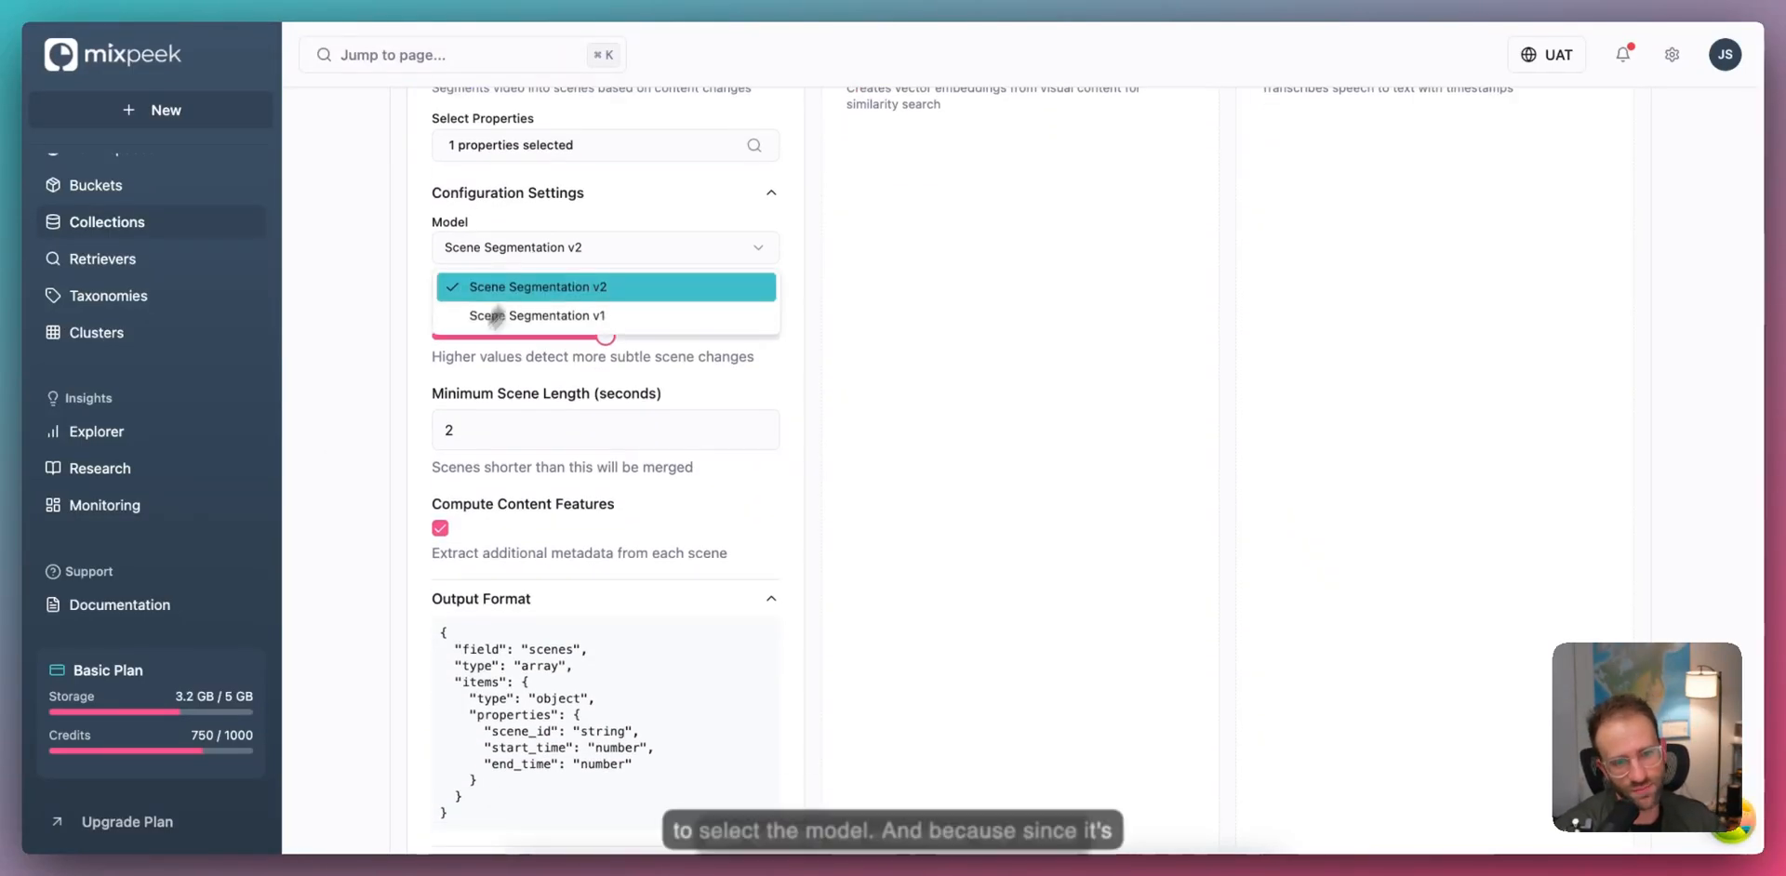
pyautogui.click(478, 314)
pyautogui.click(509, 264)
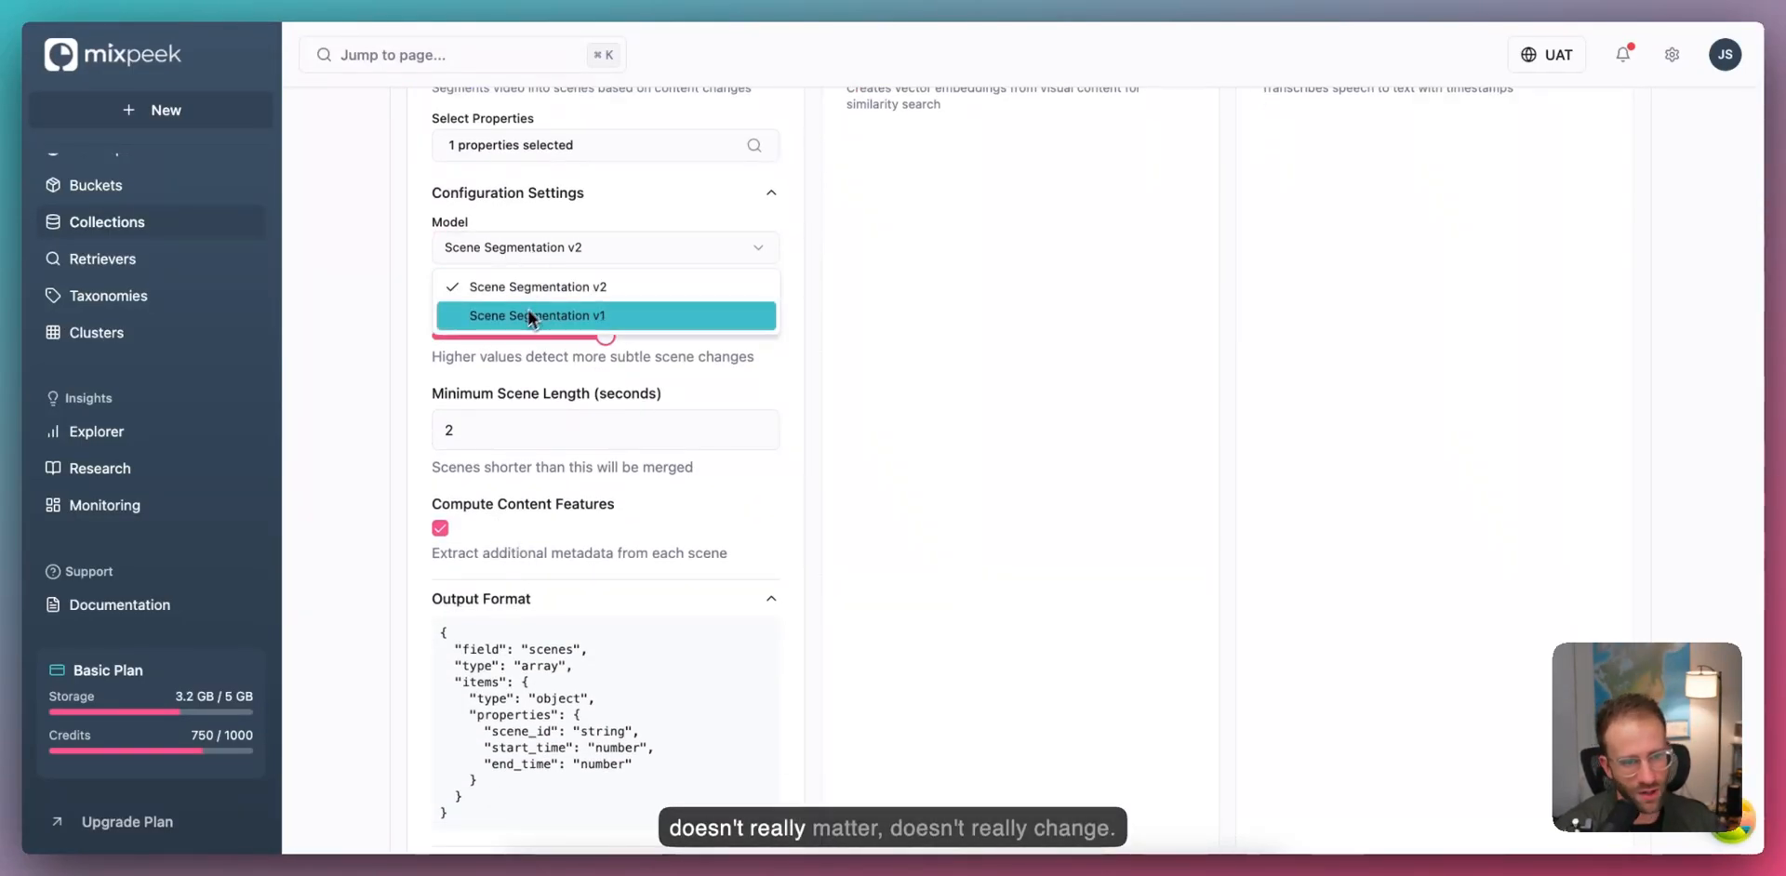
pyautogui.click(484, 283)
pyautogui.scroll(-3, 456, 307)
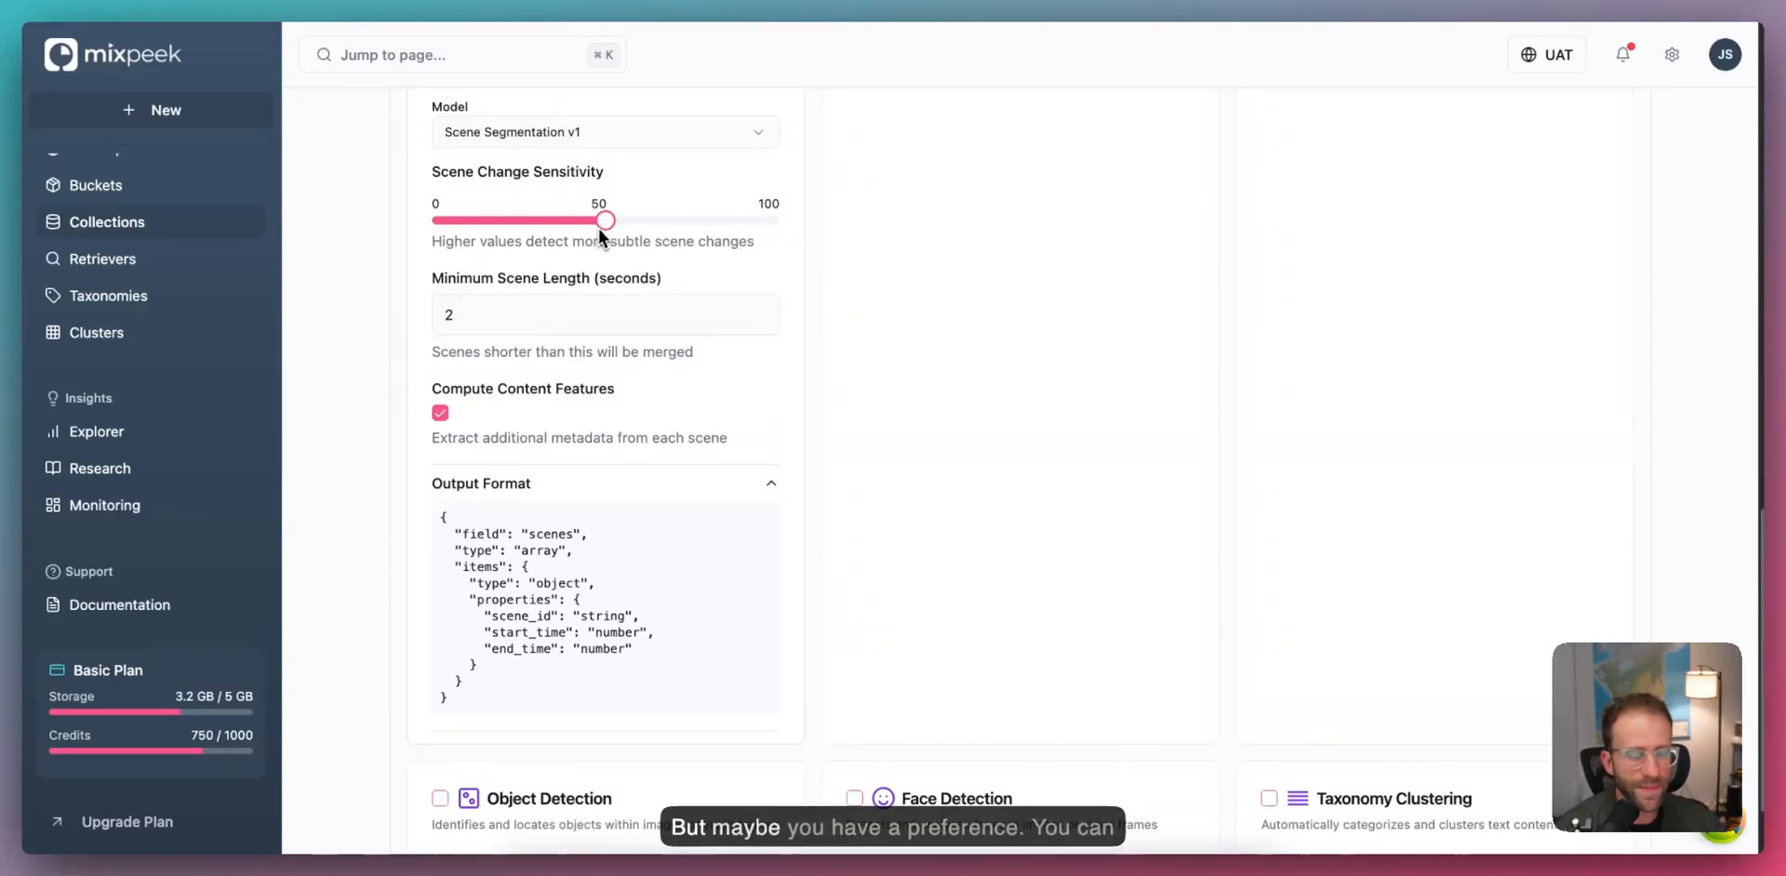
# Step: Set Scene Detection's scene change sensitivity to 75 and toggle Compute Content Features
pyautogui.moveTo(602, 224); pyautogui.dragTo(687, 221)
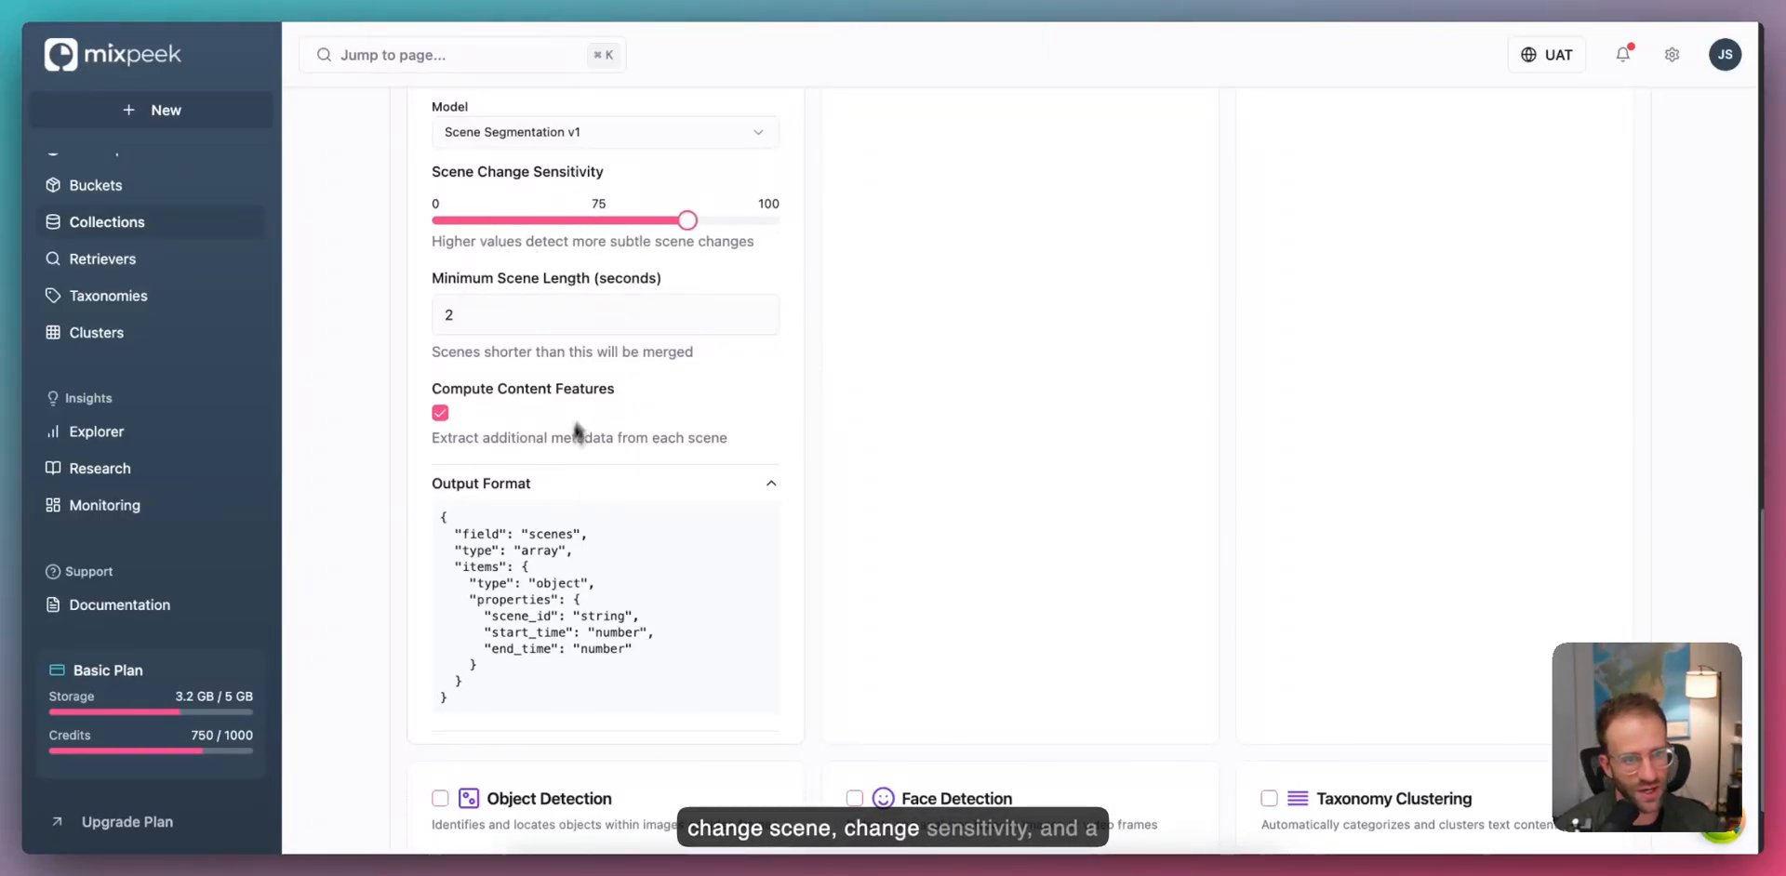
pyautogui.click(447, 414)
pyautogui.scroll(-1, 418, 567)
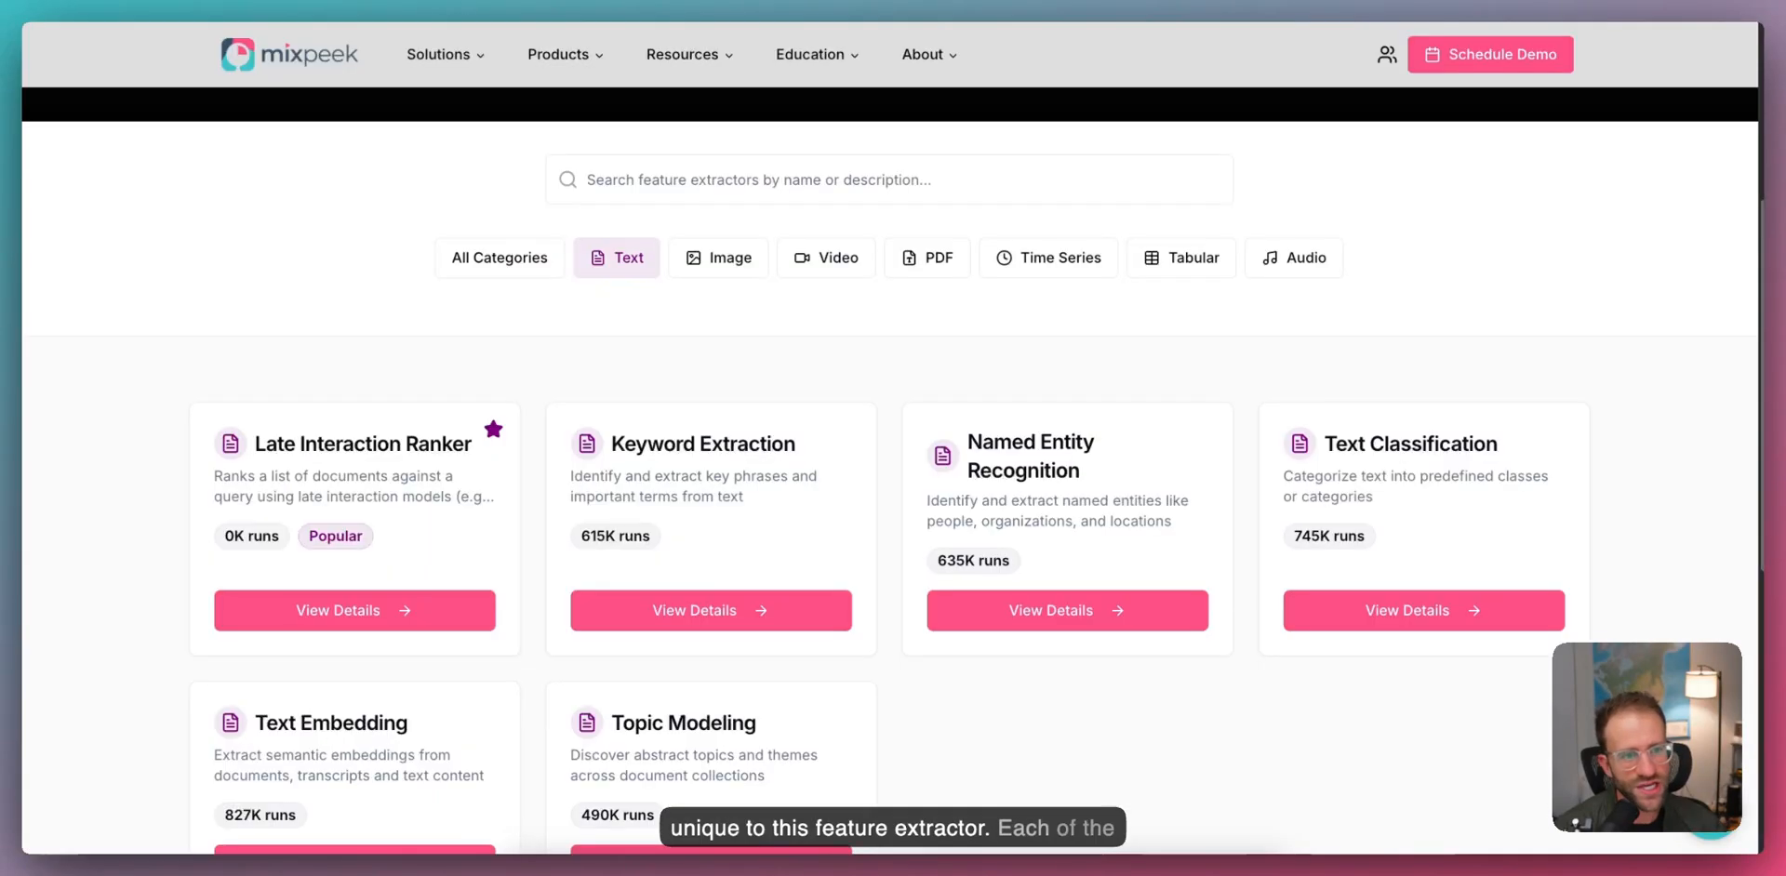
# Step: Switch to the Mixpeek extractor catalogue, open the Late Interaction Ranker details and examine its input parameters and sample output
pyautogui.click(443, 522)
pyautogui.scroll(-5, 632, 619)
pyautogui.scroll(-3, 632, 618)
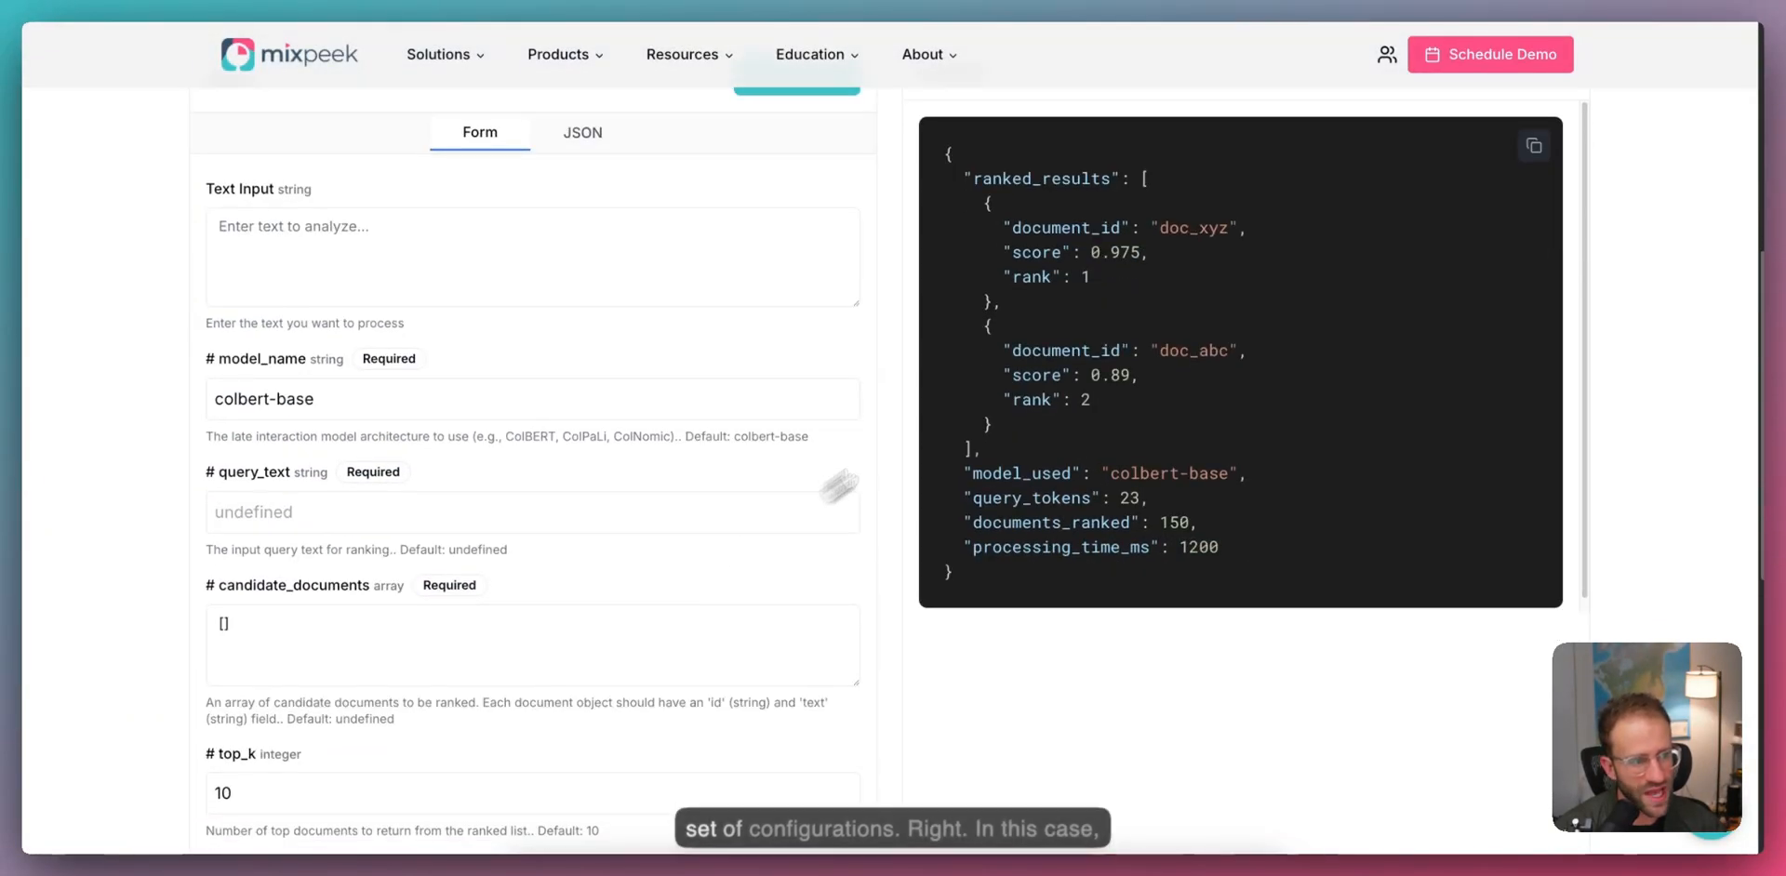
# Step: Review the Late Interaction Ranker's remaining input fields and sample output, and read its README
pyautogui.scroll(-2, 358, 333)
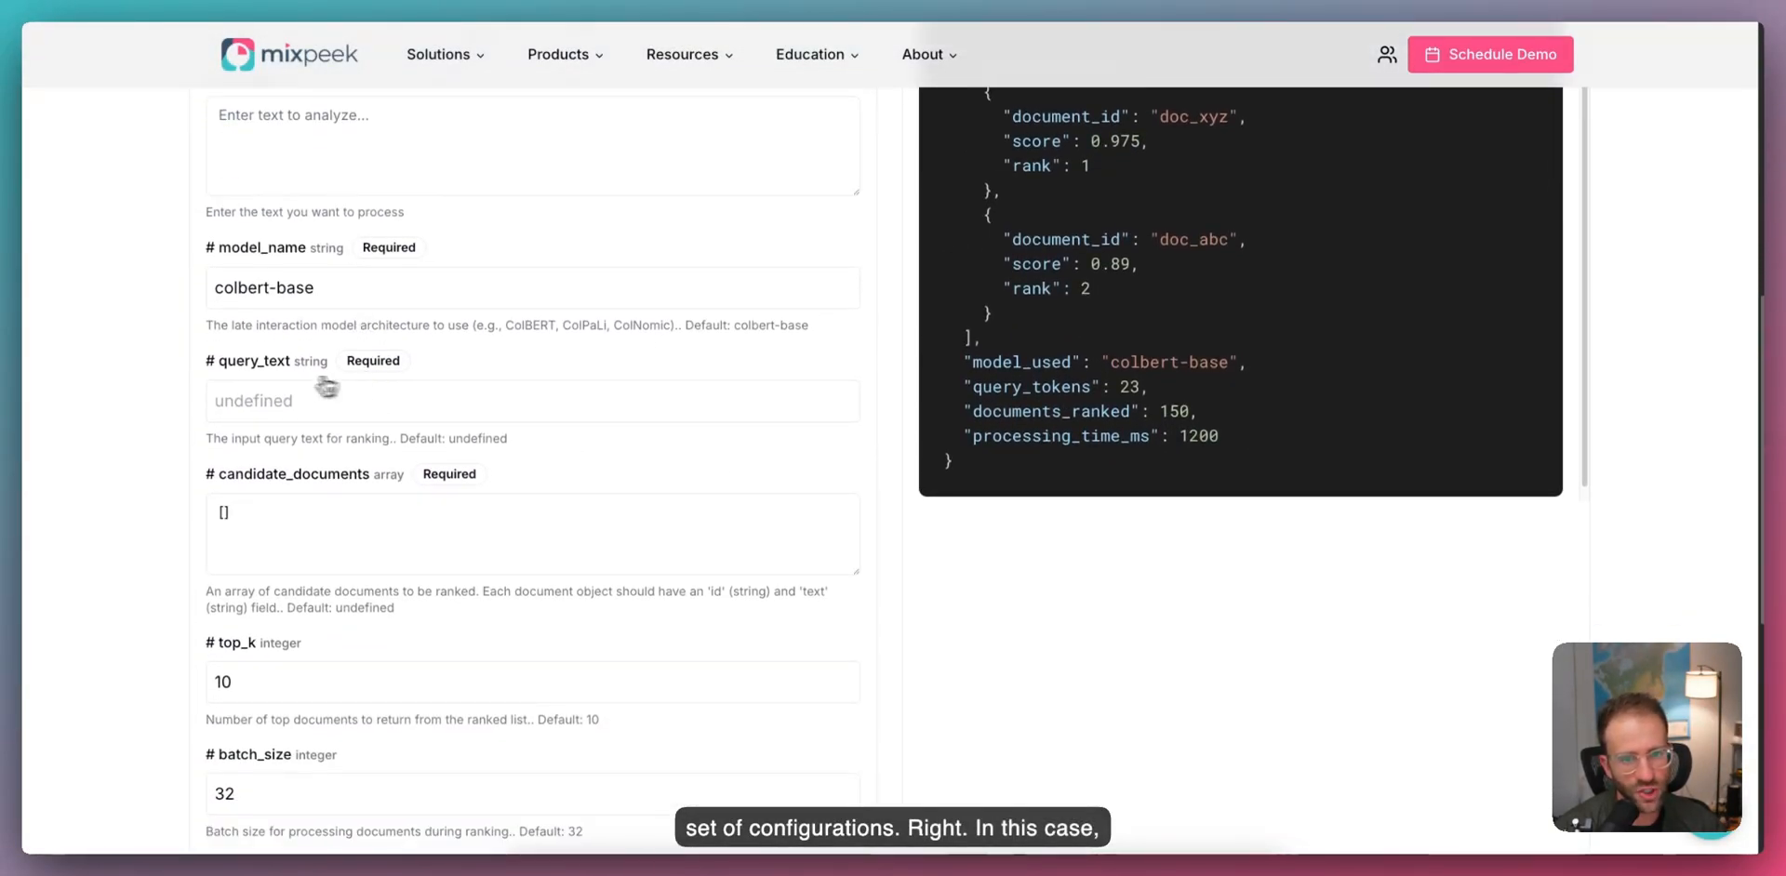
pyautogui.scroll(5, 382, 566)
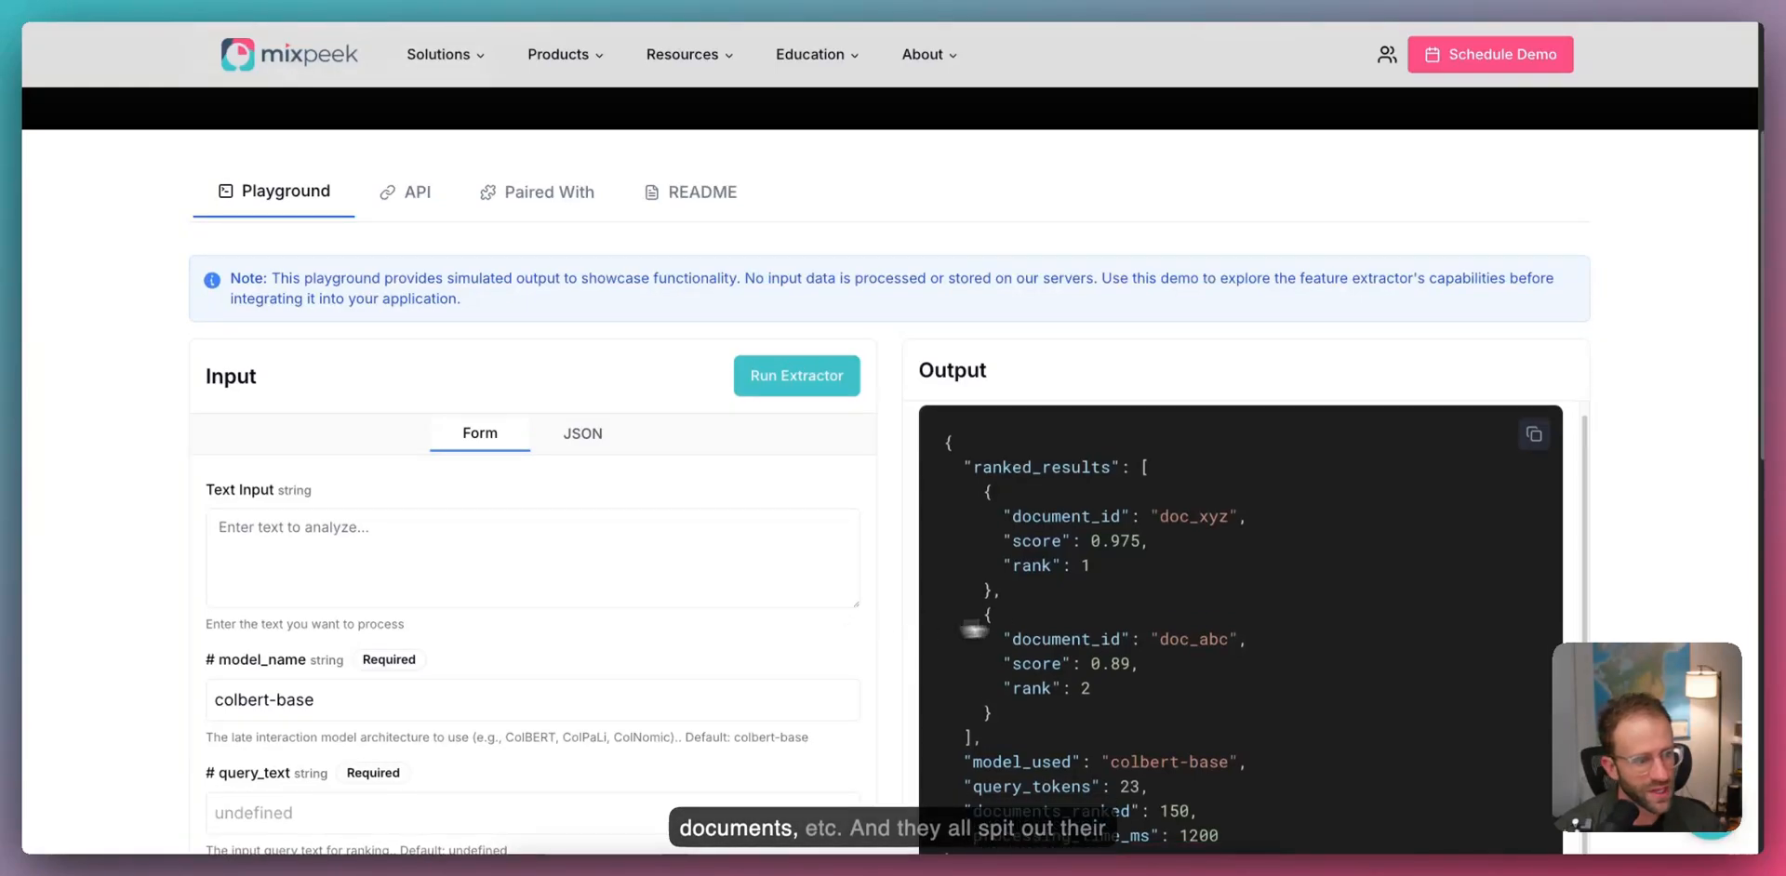
pyautogui.scroll(-1, 1060, 606)
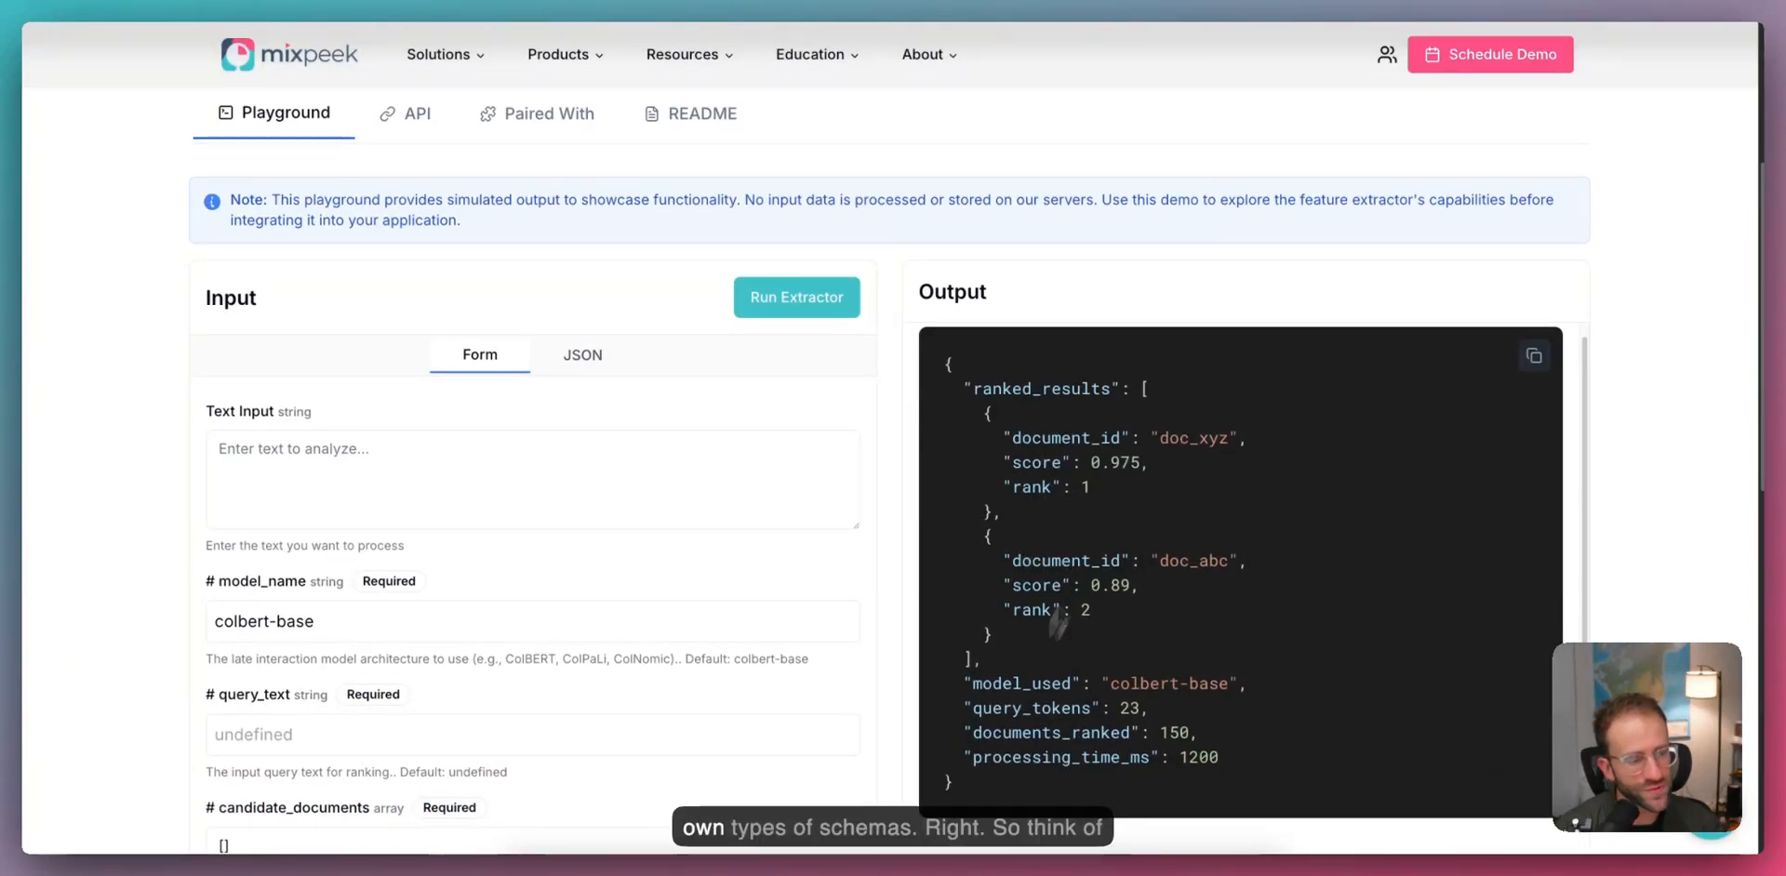
pyautogui.scroll(-1, 339, 271)
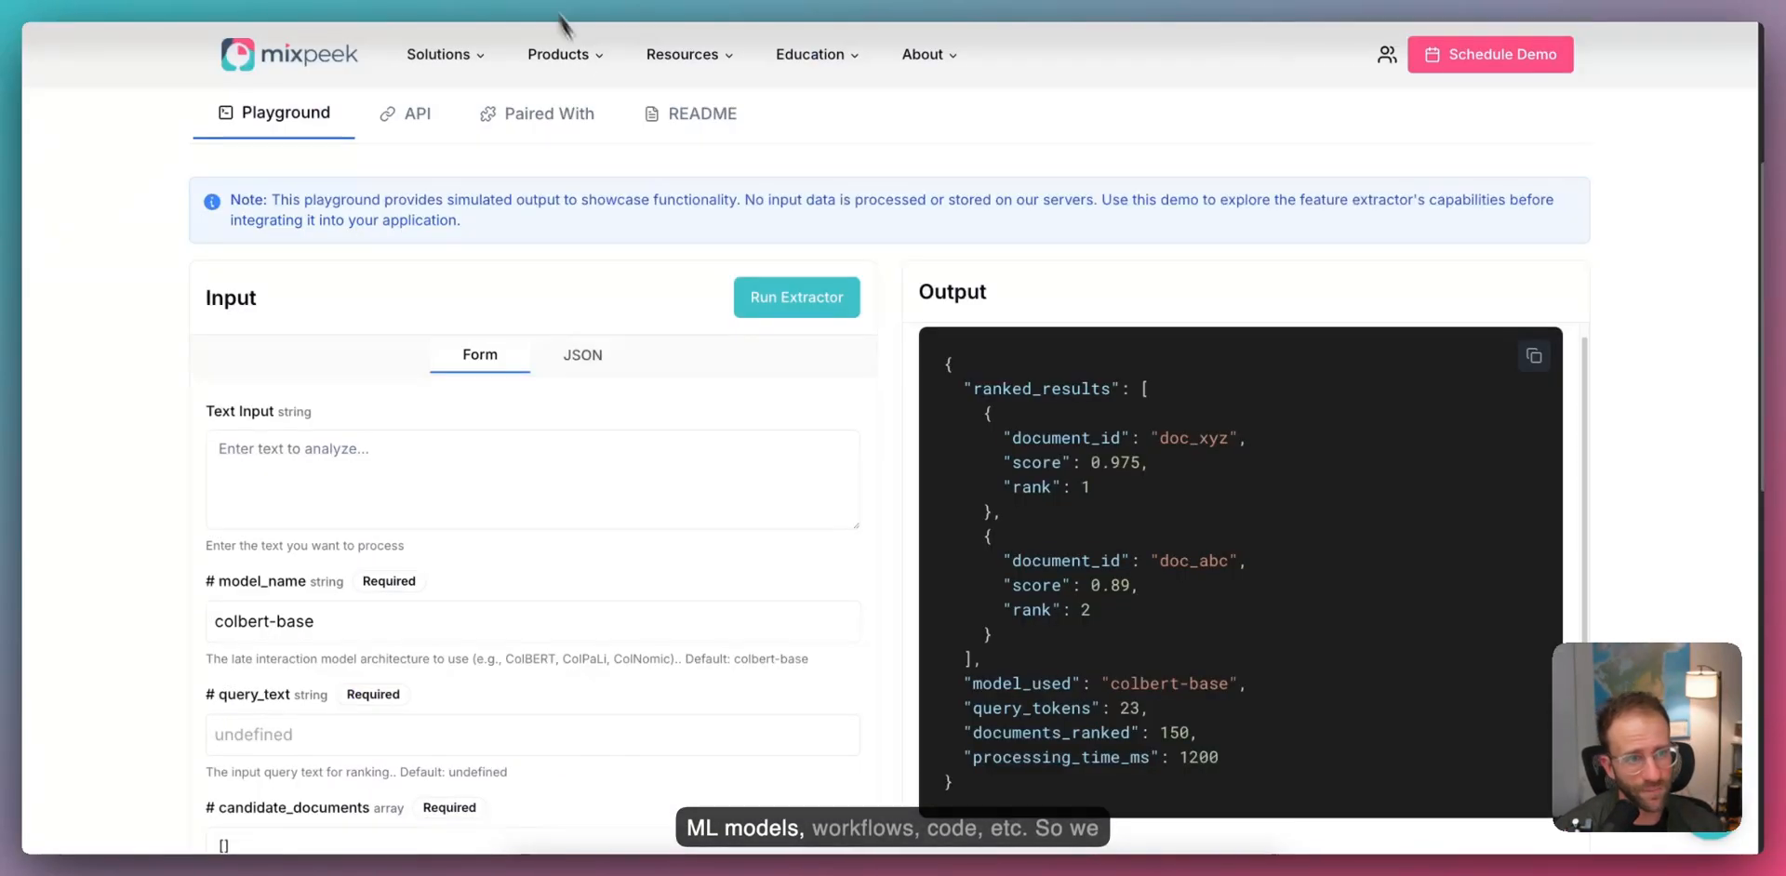
pyautogui.scroll(4, 707, 306)
pyautogui.click(699, 466)
pyautogui.scroll(-15, 696, 460)
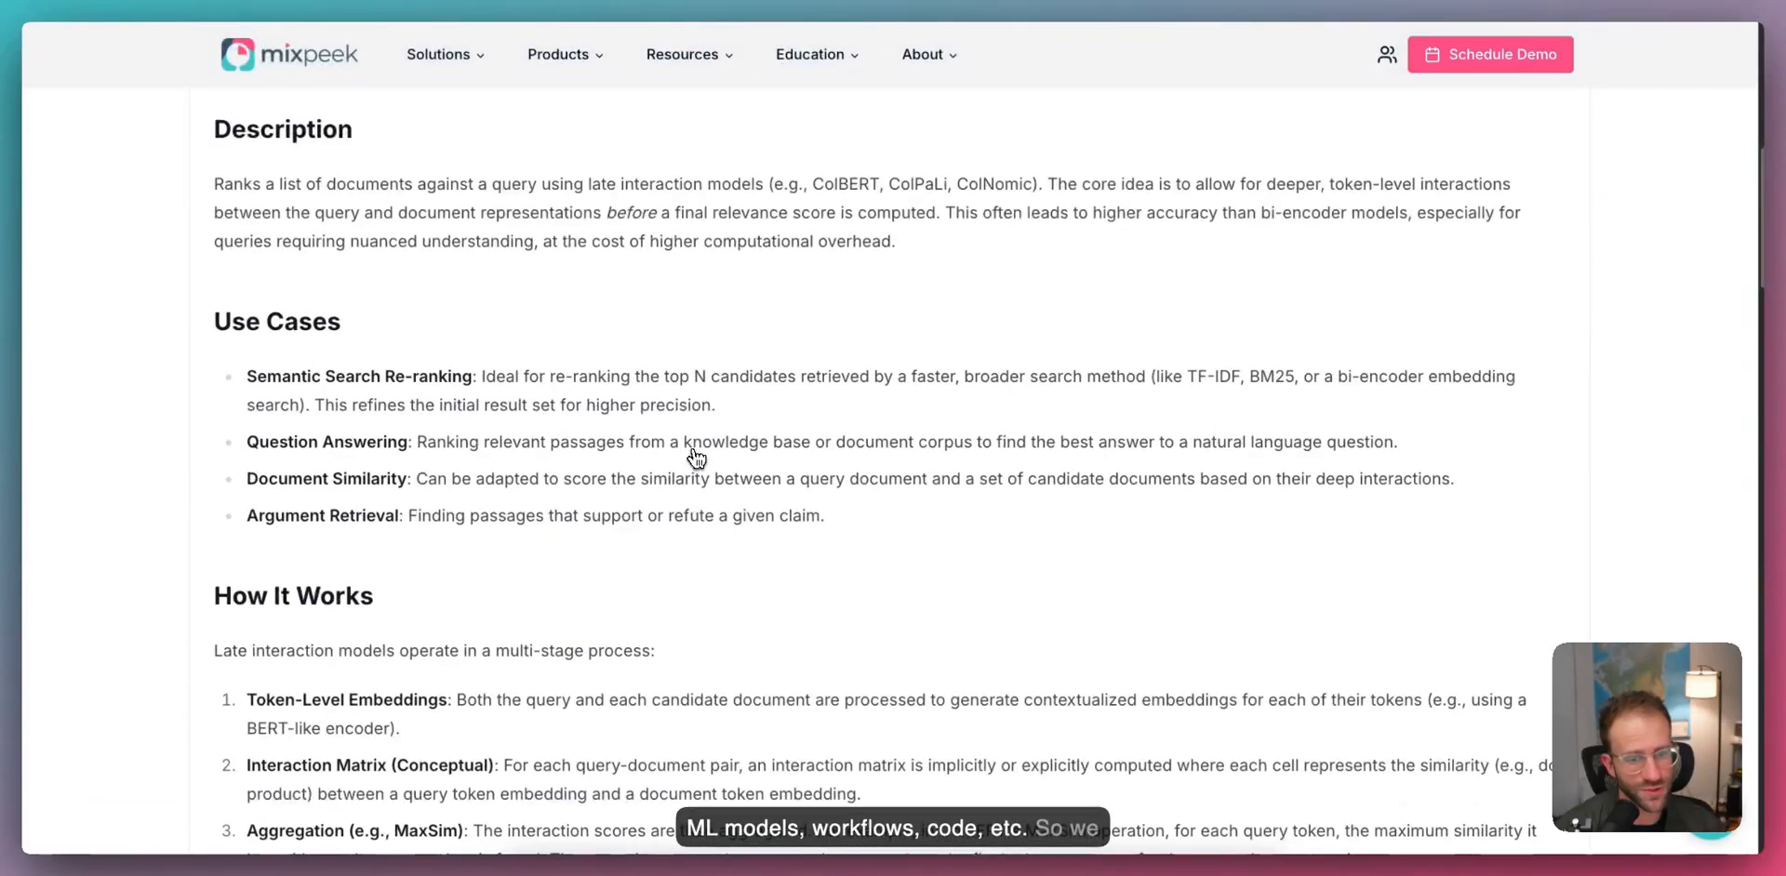
pyautogui.scroll(15, 695, 456)
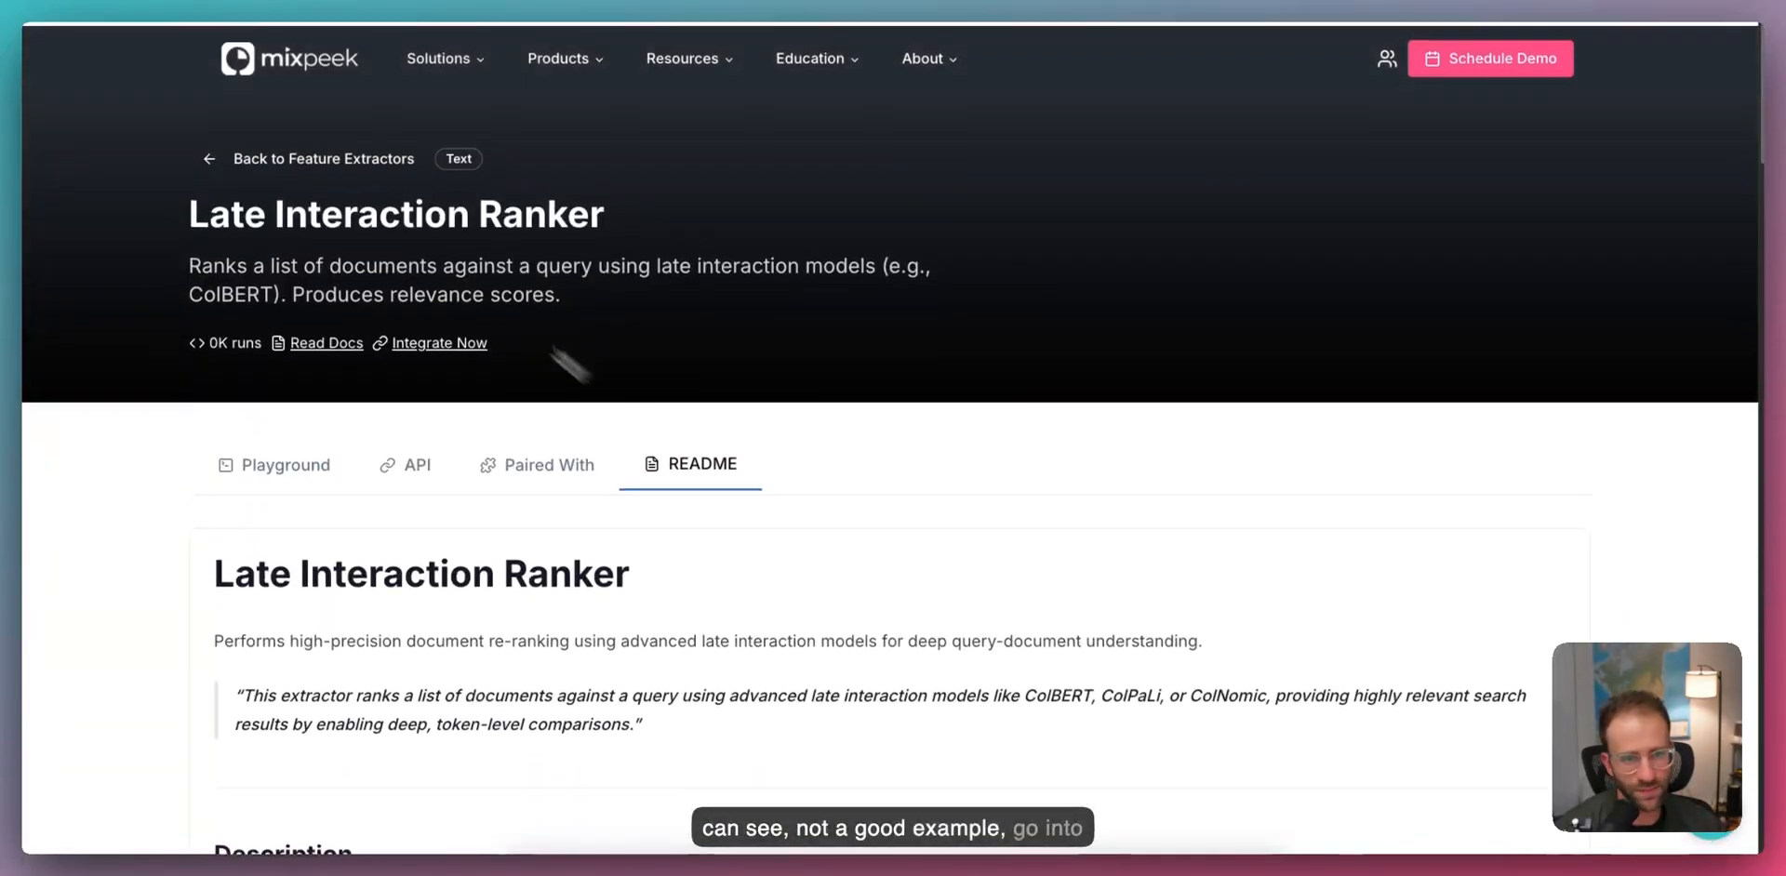
# Step: Return to the extractor catalogue, open Activity Grouping and read its README down to the processing flow diagram
pyautogui.click(326, 156)
pyautogui.scroll(-5, 427, 531)
pyautogui.click(427, 531)
pyautogui.click(670, 444)
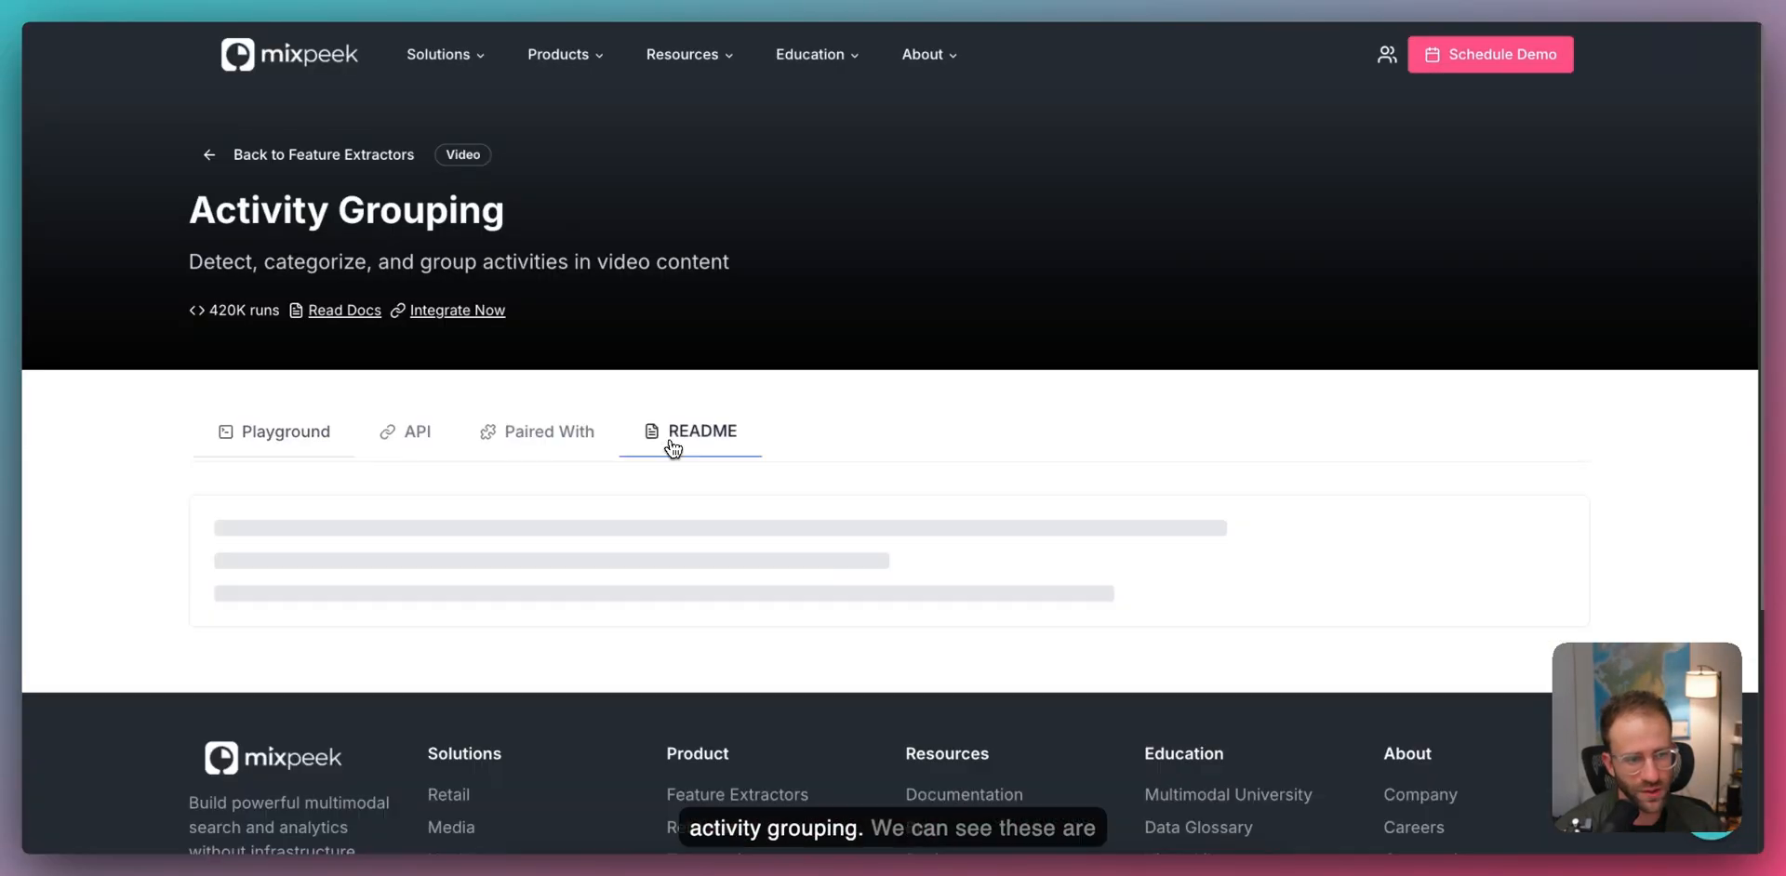
pyautogui.scroll(-10, 669, 447)
pyautogui.scroll(-1, 670, 451)
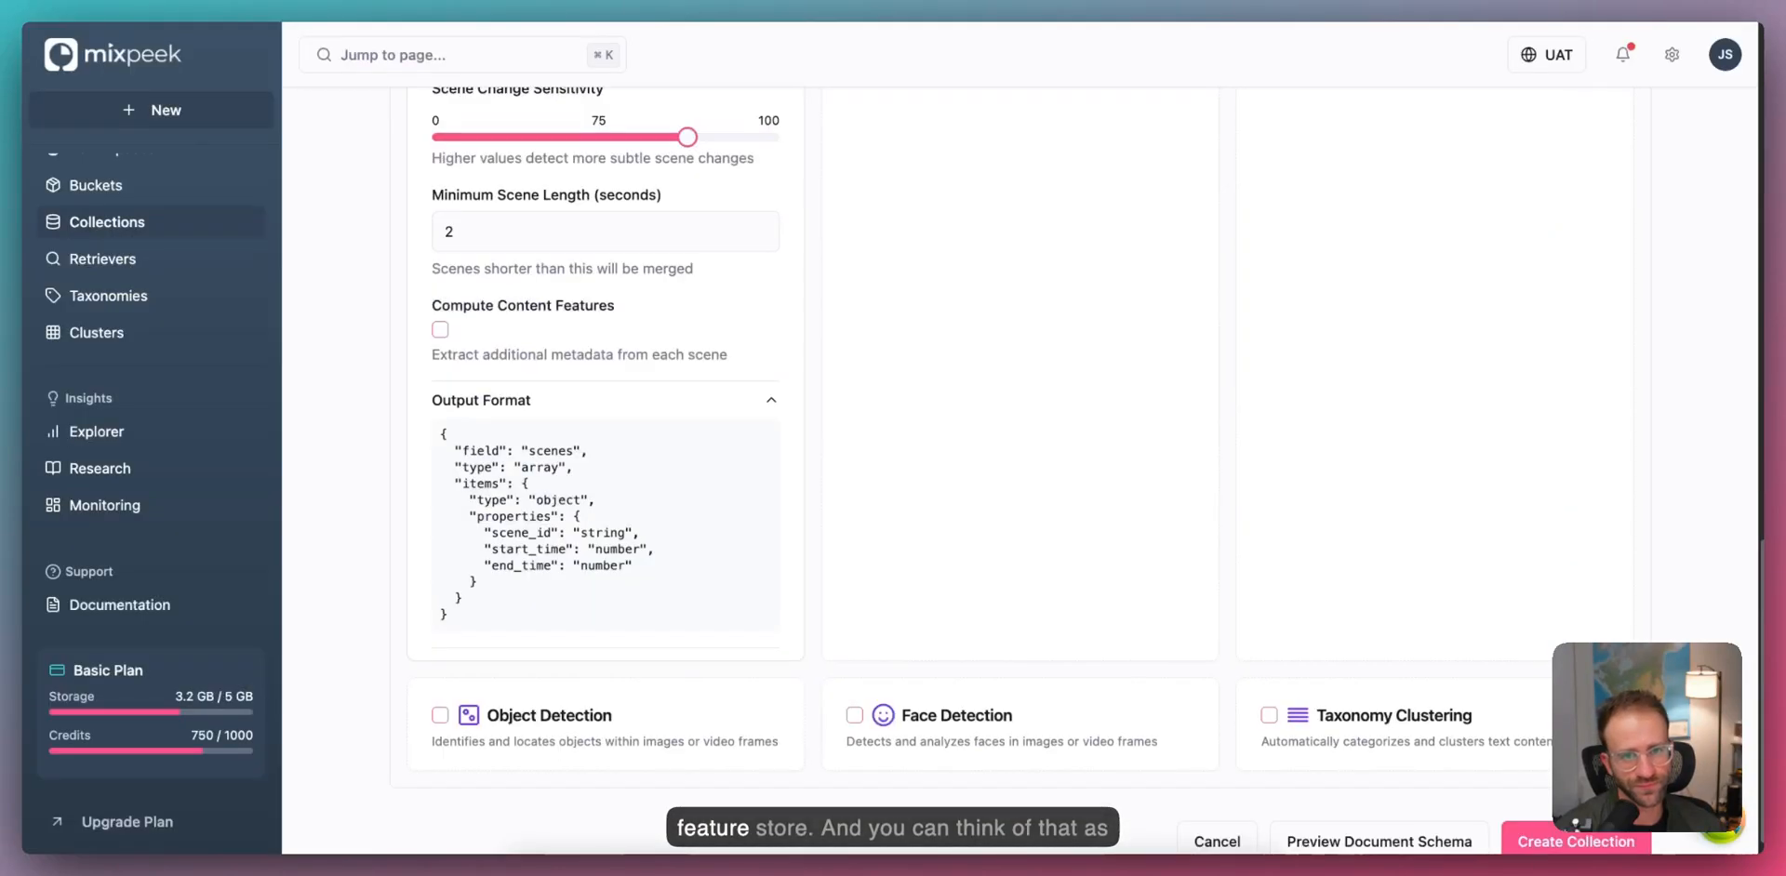
# Step: Switch back to the Studio collection form, inspect Scene Detection's output format and enable the Visual Embedding extractor
pyautogui.moveTo(474, 623); pyautogui.dragTo(437, 448)
pyautogui.click(686, 583)
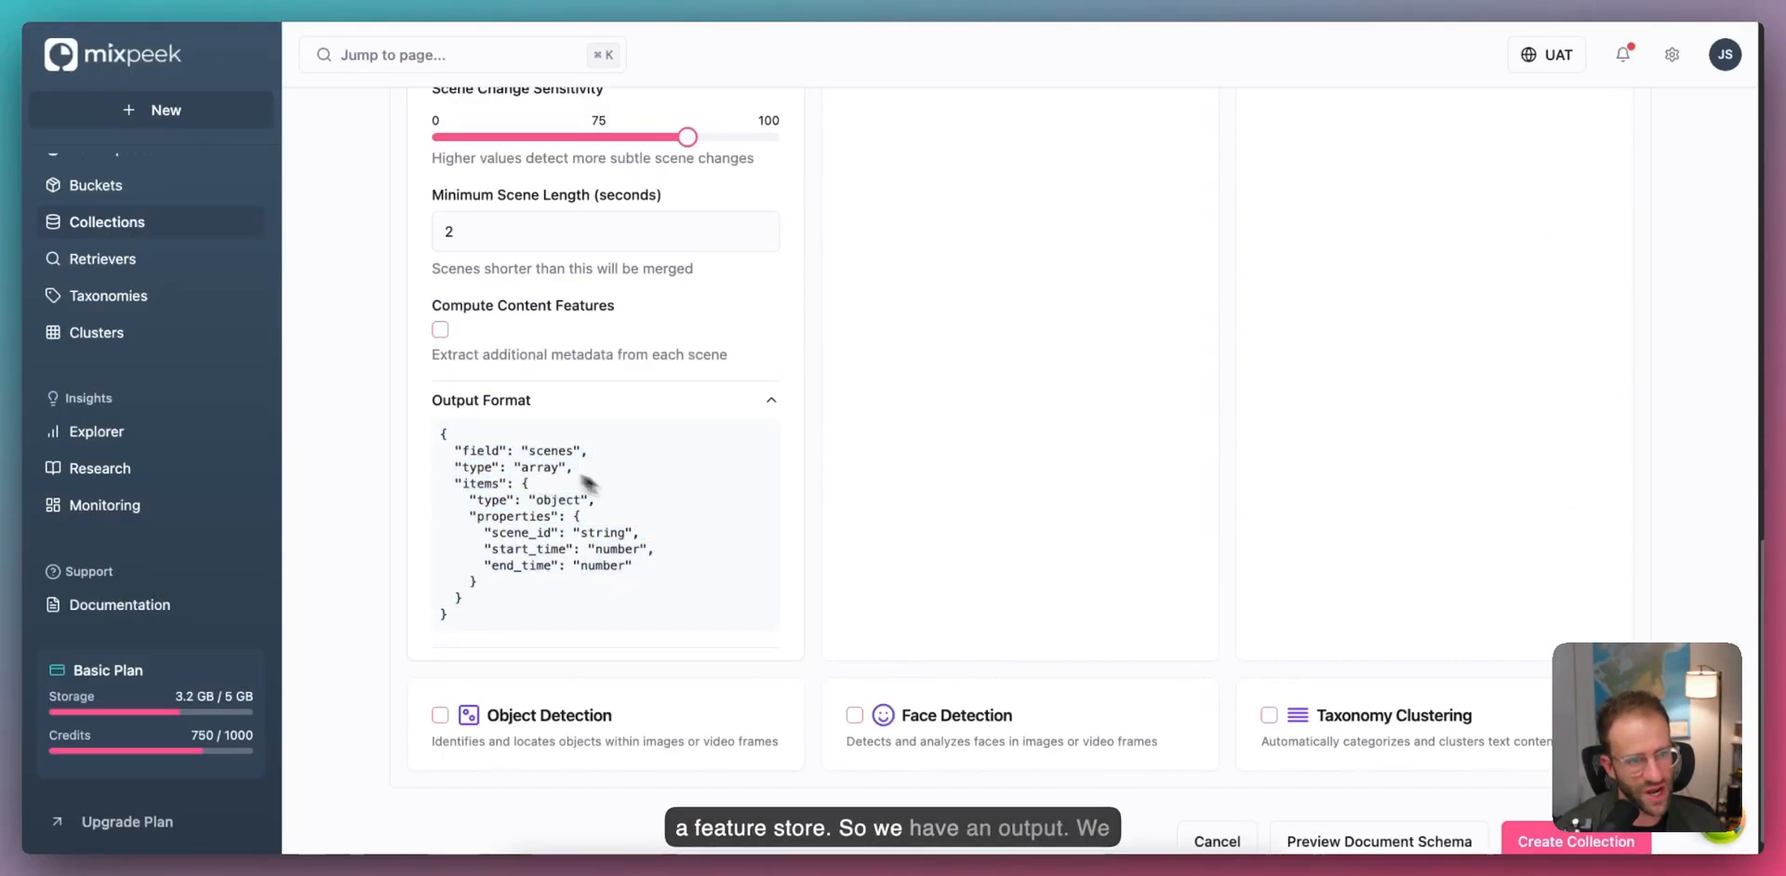
pyautogui.scroll(6, 1066, 354)
pyautogui.scroll(4, 1066, 353)
pyautogui.scroll(-5, 1066, 354)
pyautogui.click(853, 307)
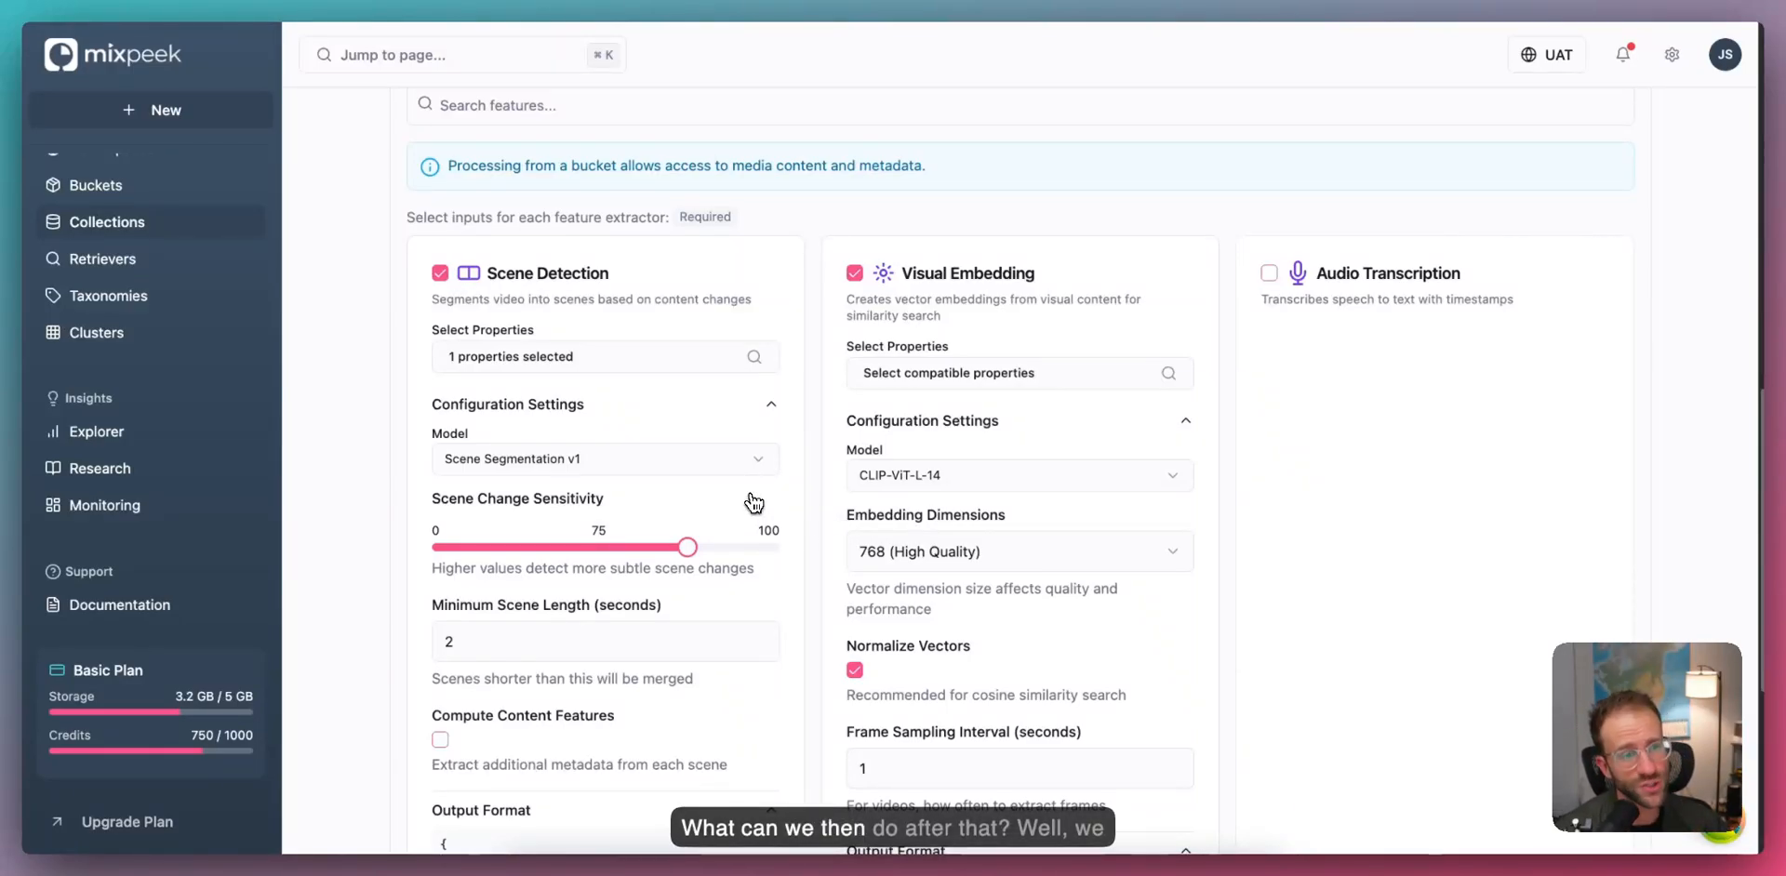
# Step: Change the source to an existing collection, choose Customer Documents and check its available properties and feature extractors
pyautogui.scroll(8, 753, 503)
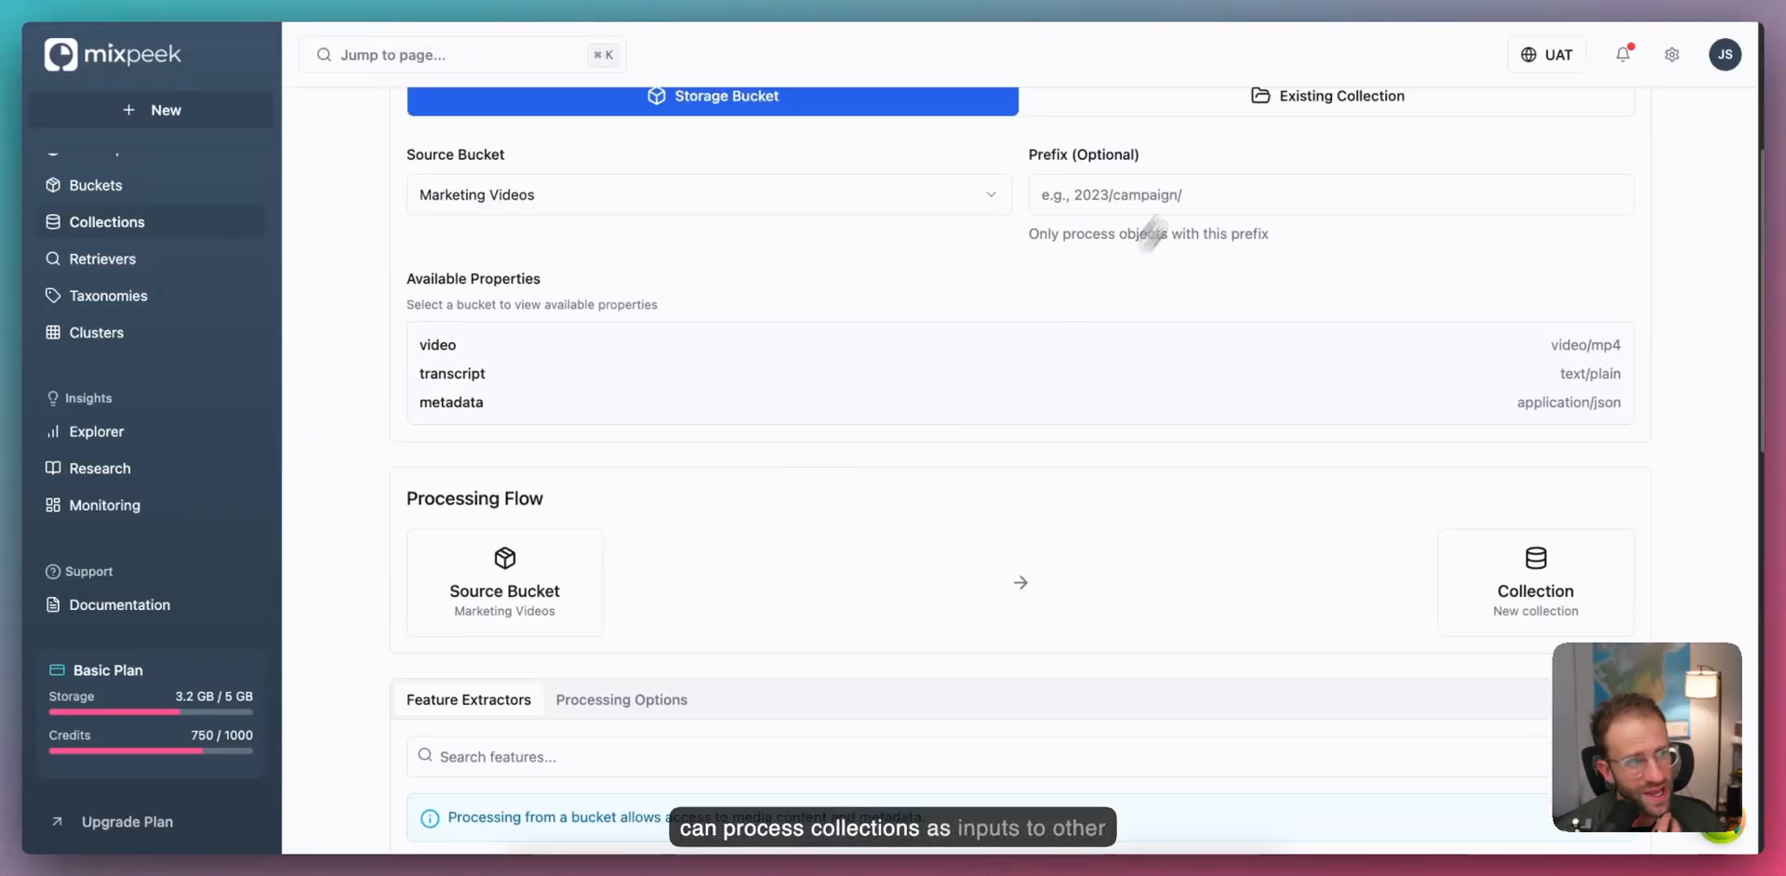
pyautogui.click(1223, 103)
pyautogui.click(716, 197)
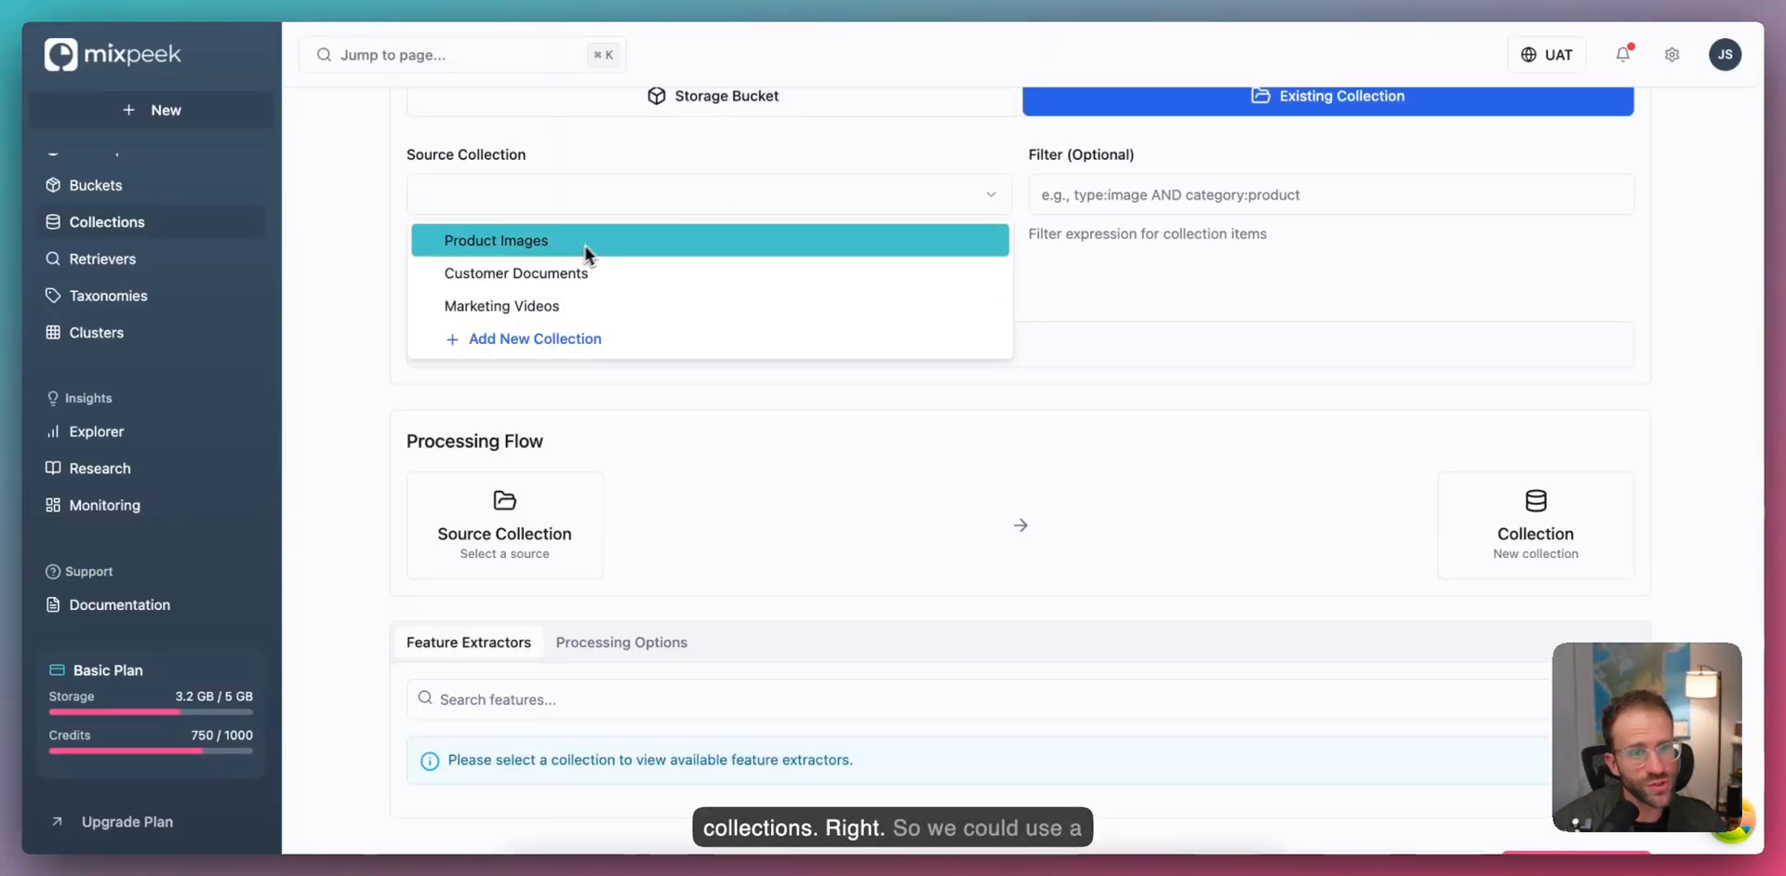
pyautogui.click(500, 273)
pyautogui.scroll(-1, 570, 302)
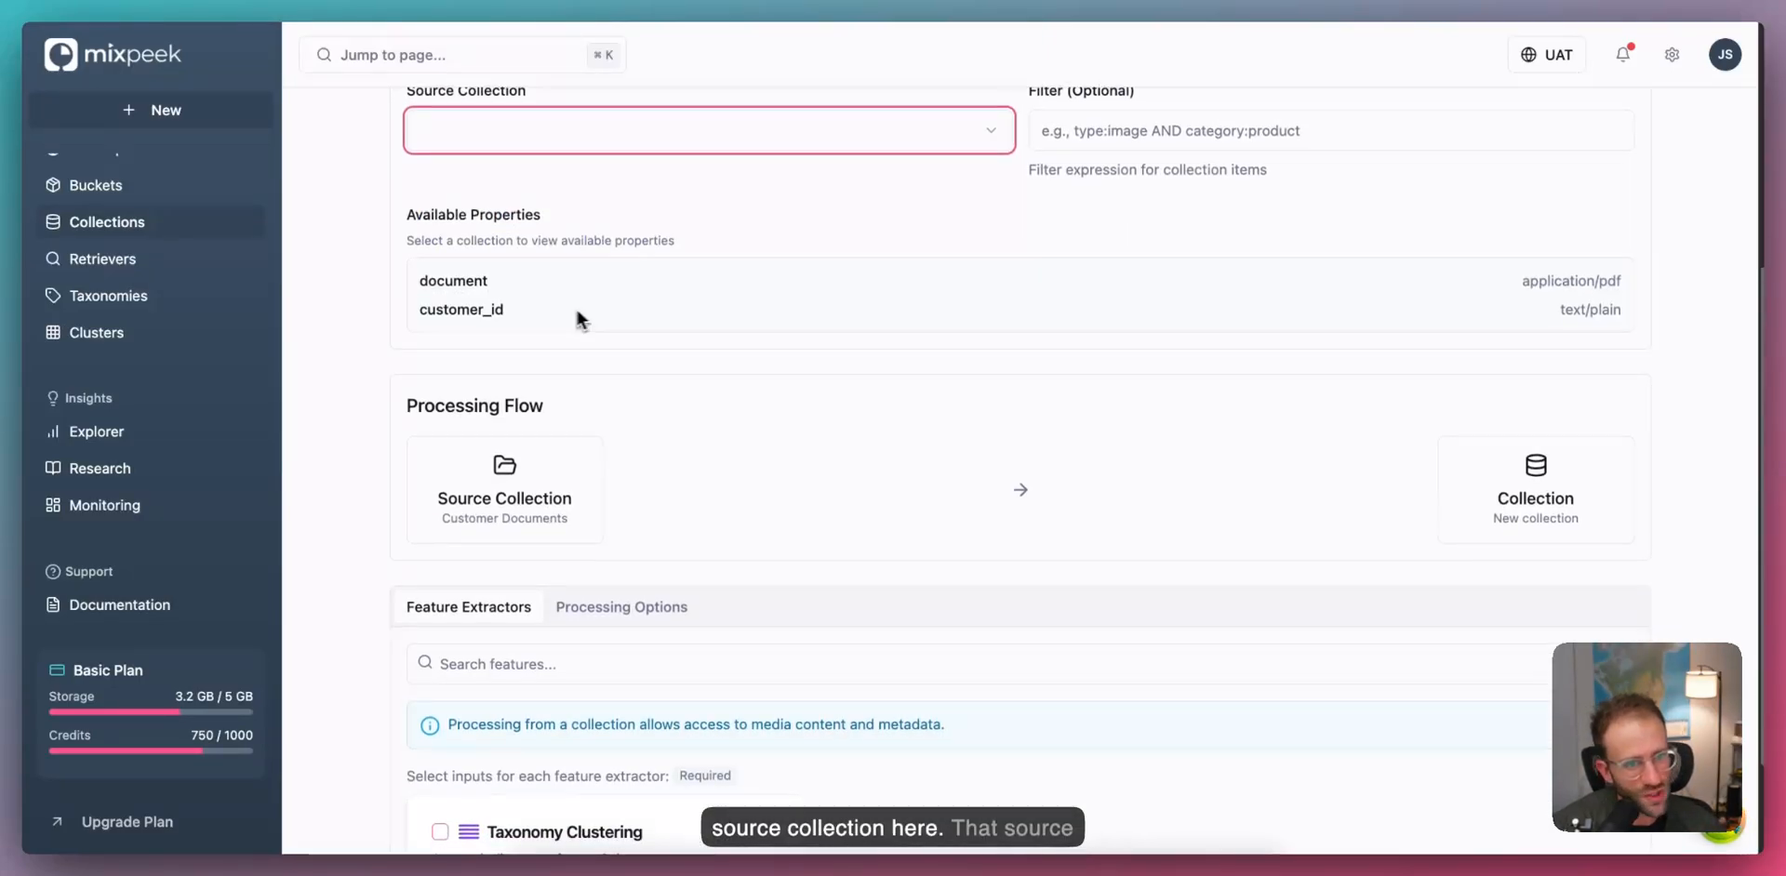
pyautogui.click(528, 308)
pyautogui.scroll(-3, 545, 333)
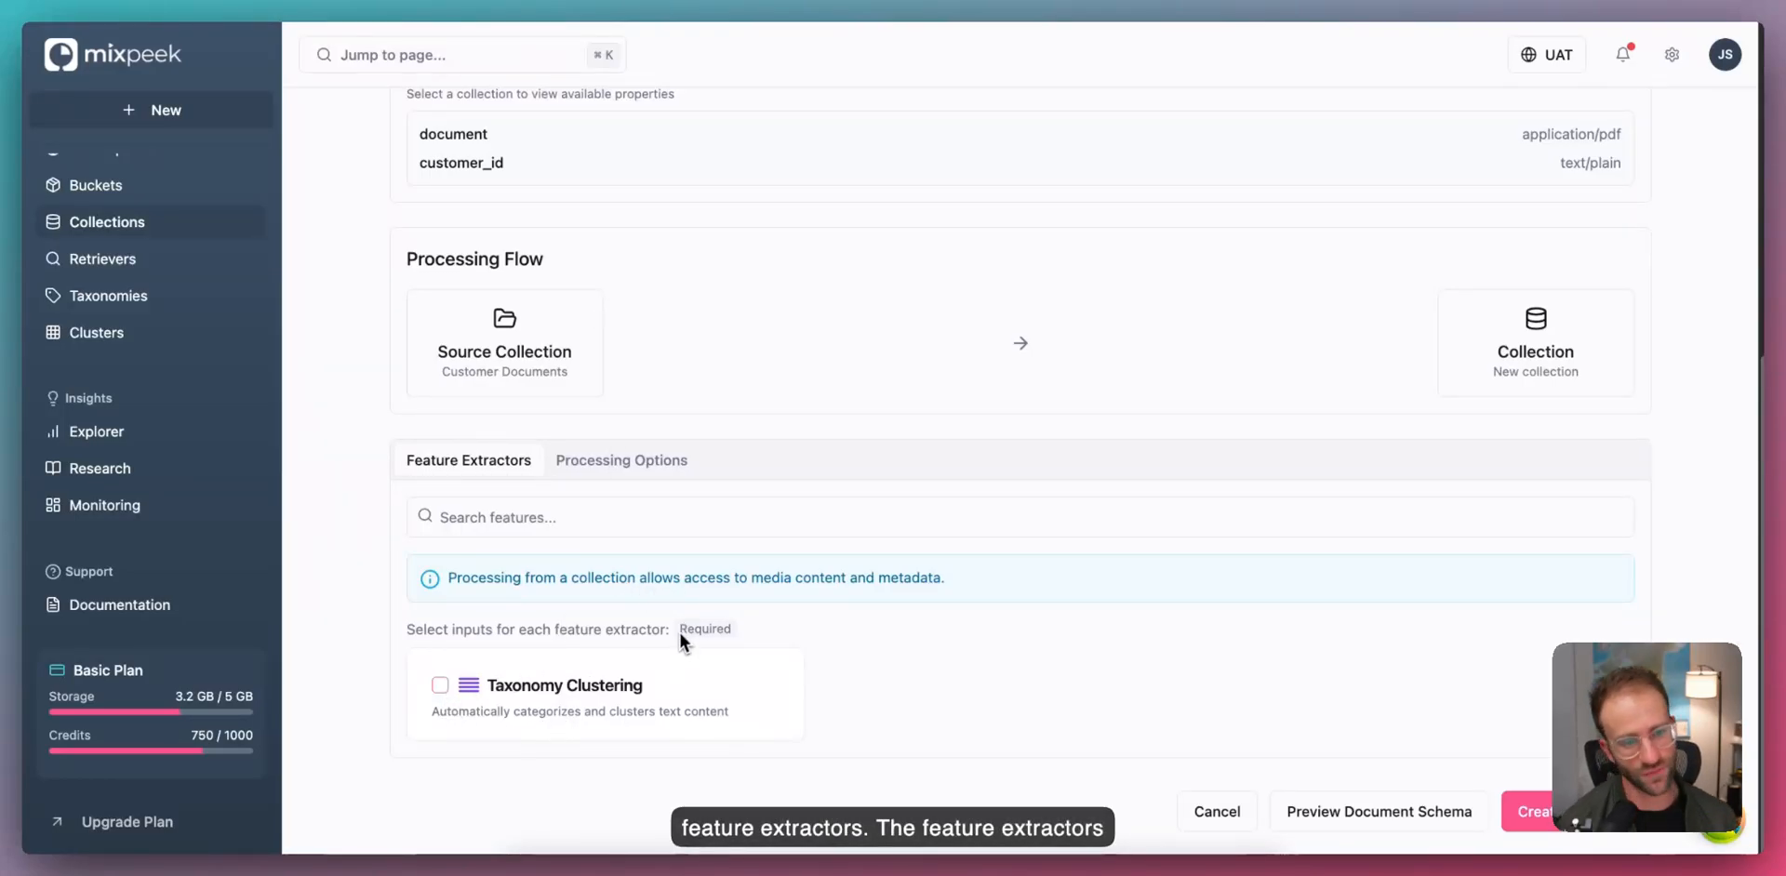
# Step: Switch the collection's source back to the storage bucket, with Marketing Videos as the source bucket
pyautogui.scroll(2, 660, 642)
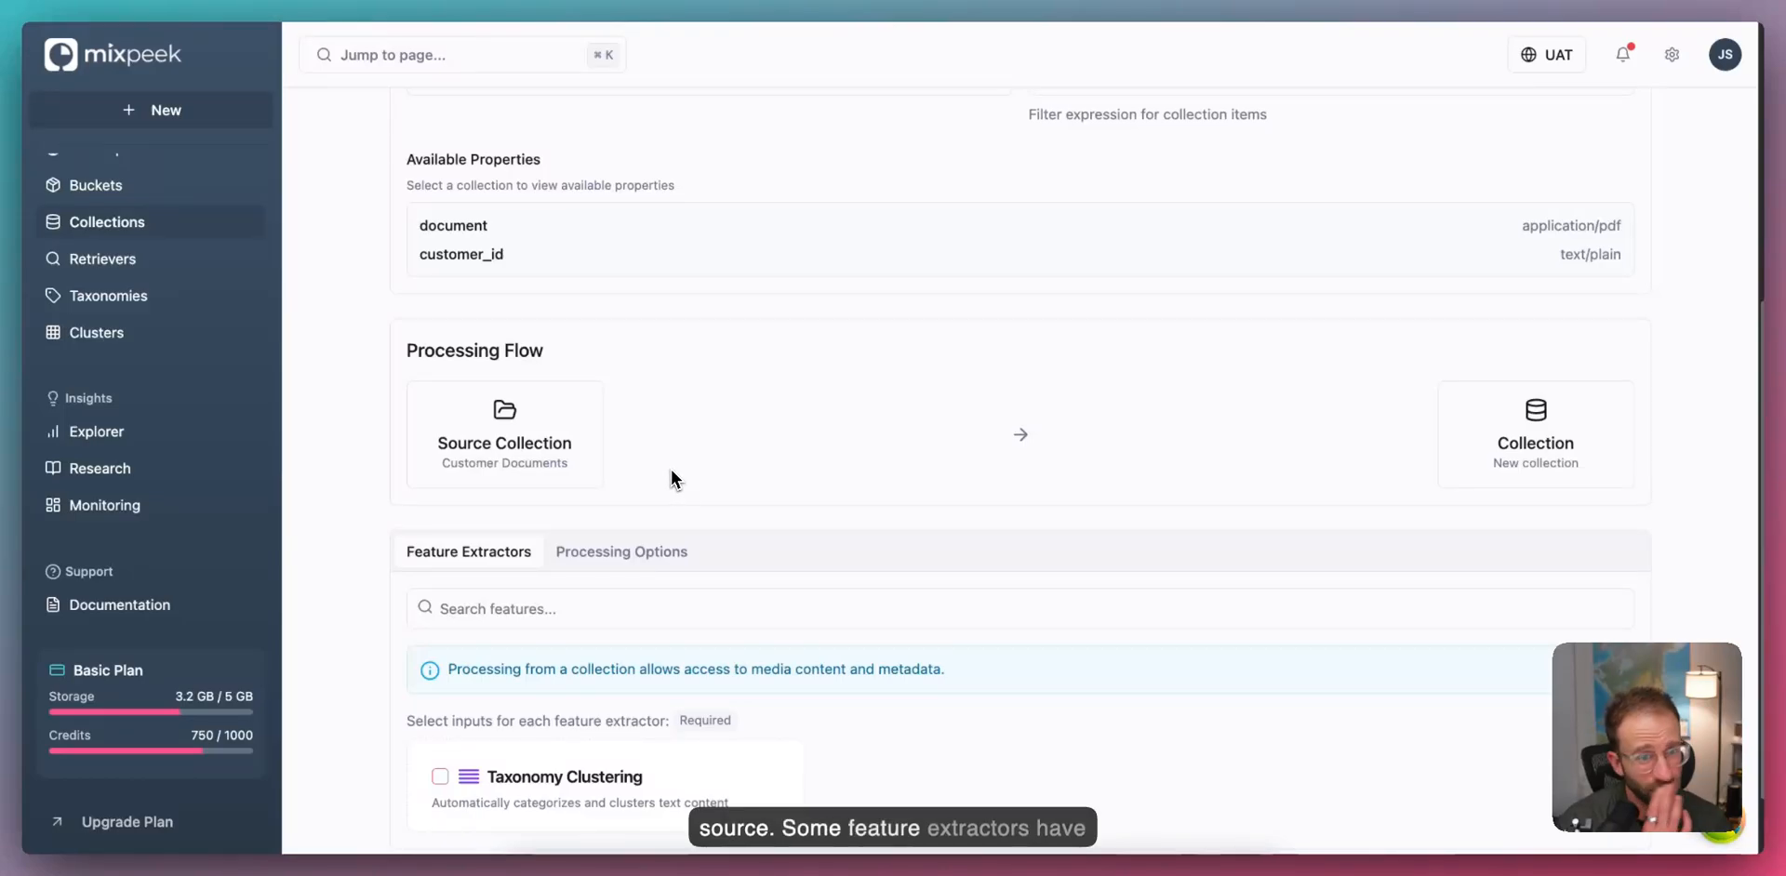
pyautogui.scroll(3, 657, 307)
pyautogui.click(676, 180)
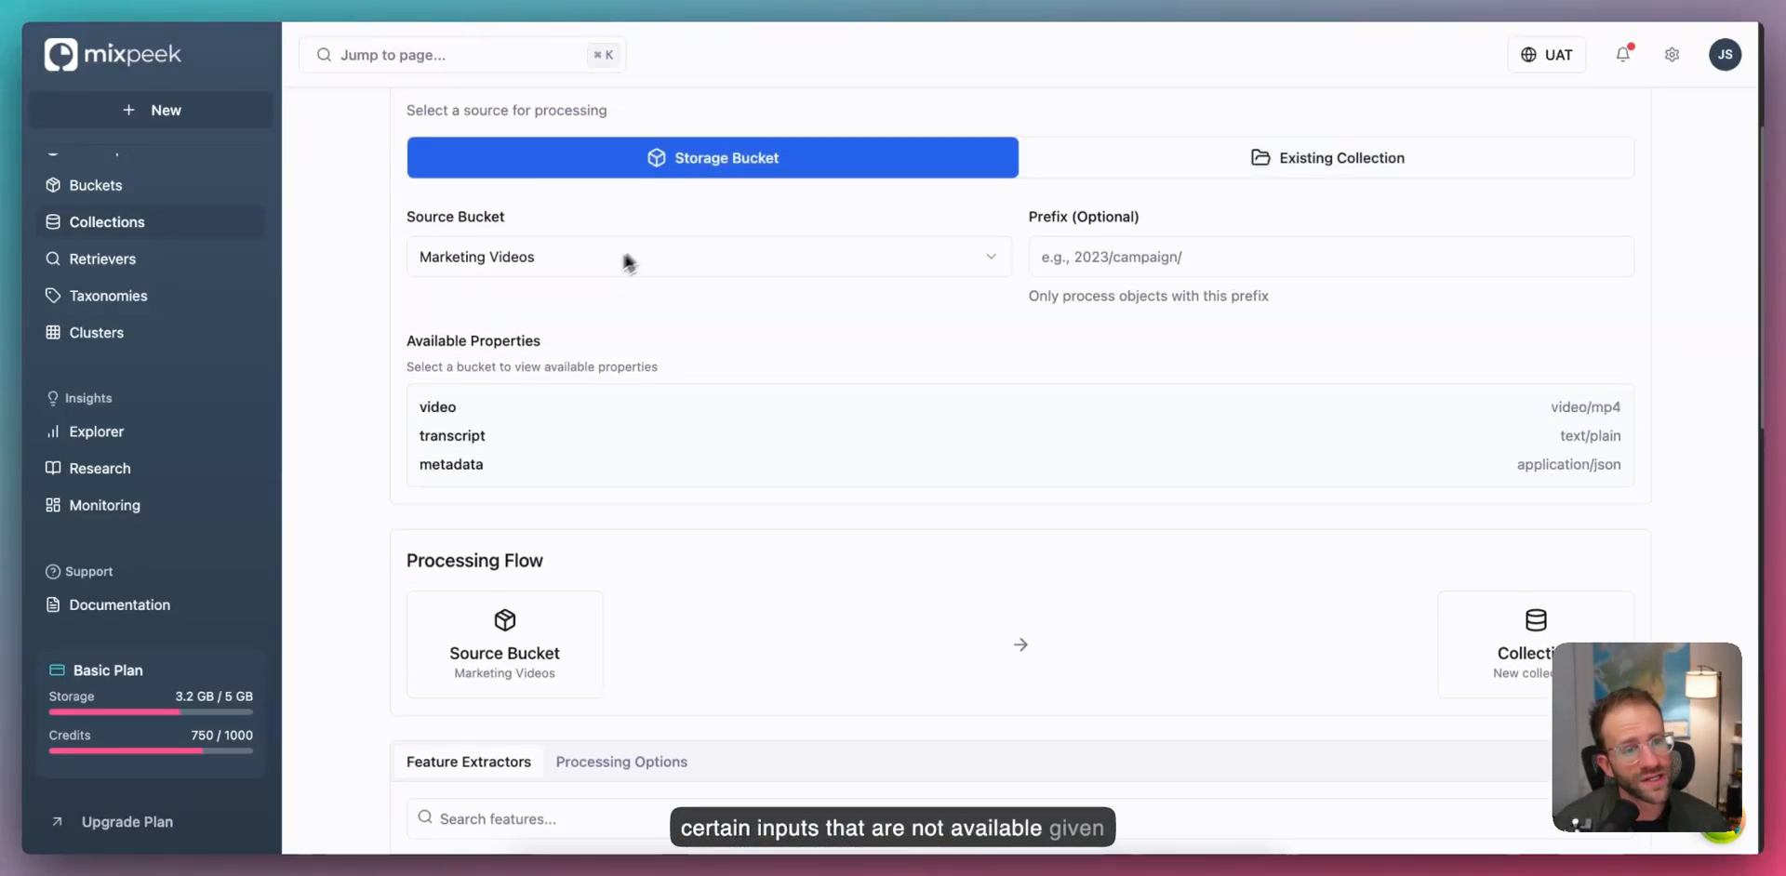
pyautogui.click(583, 260)
pyautogui.click(560, 240)
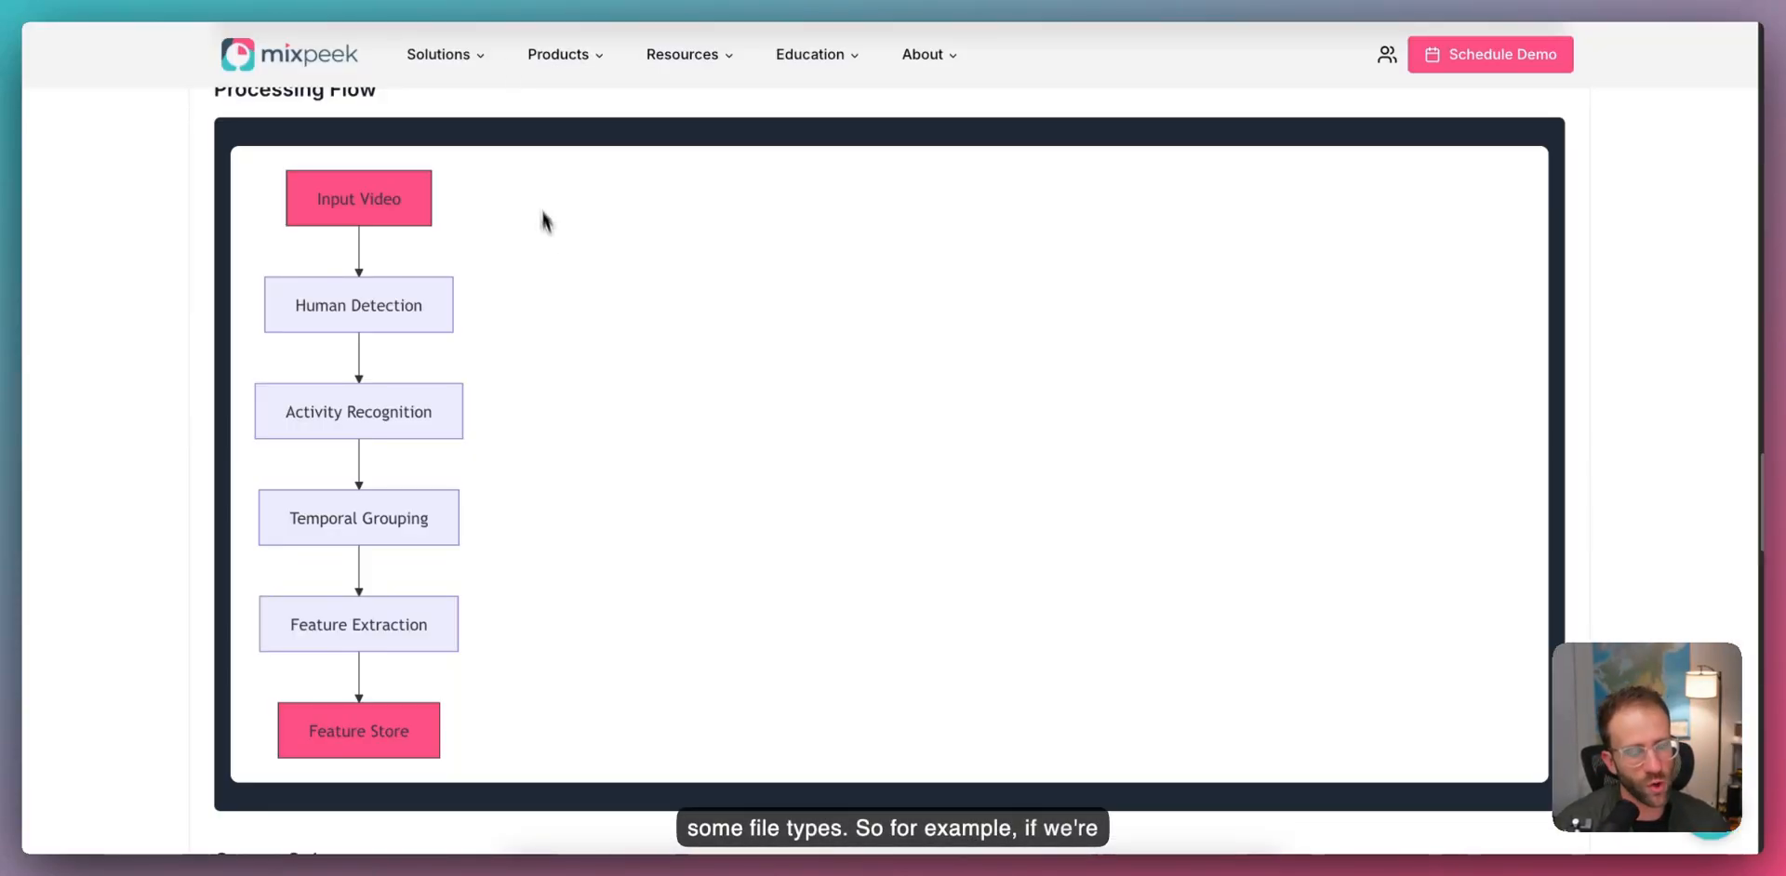
# Step: Switch to the feature extractor catalogue, return to its main listing and filter it to the Text category
pyautogui.scroll(20, 551, 251)
pyautogui.click(303, 157)
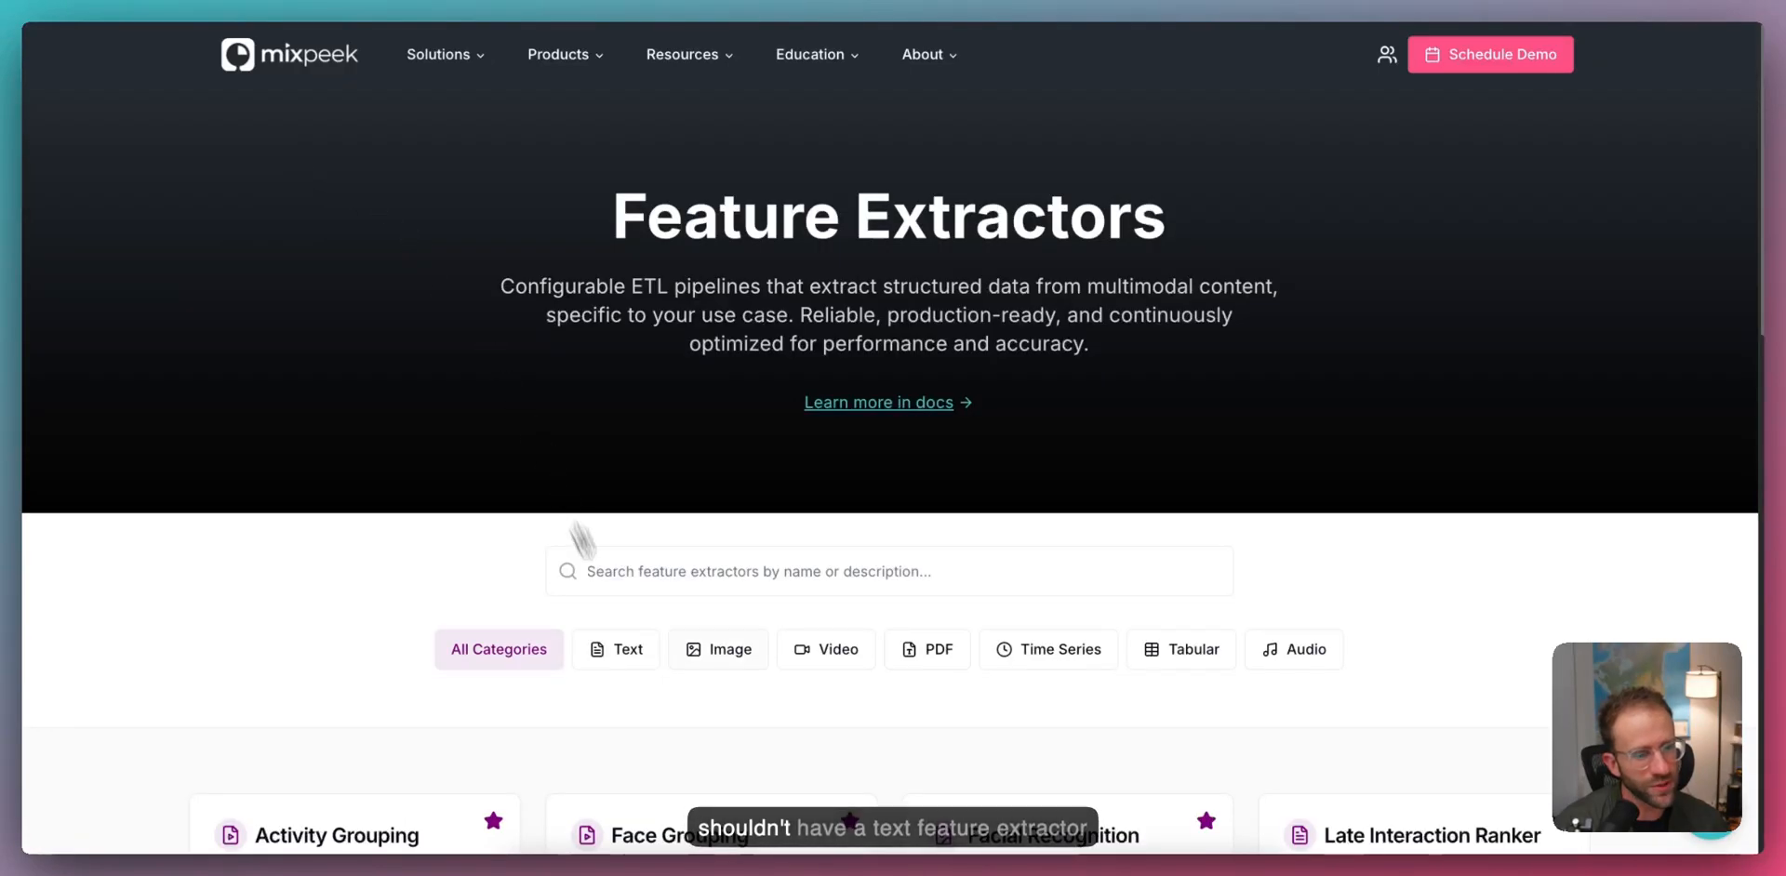
pyautogui.click(628, 648)
pyautogui.scroll(-5, 617, 387)
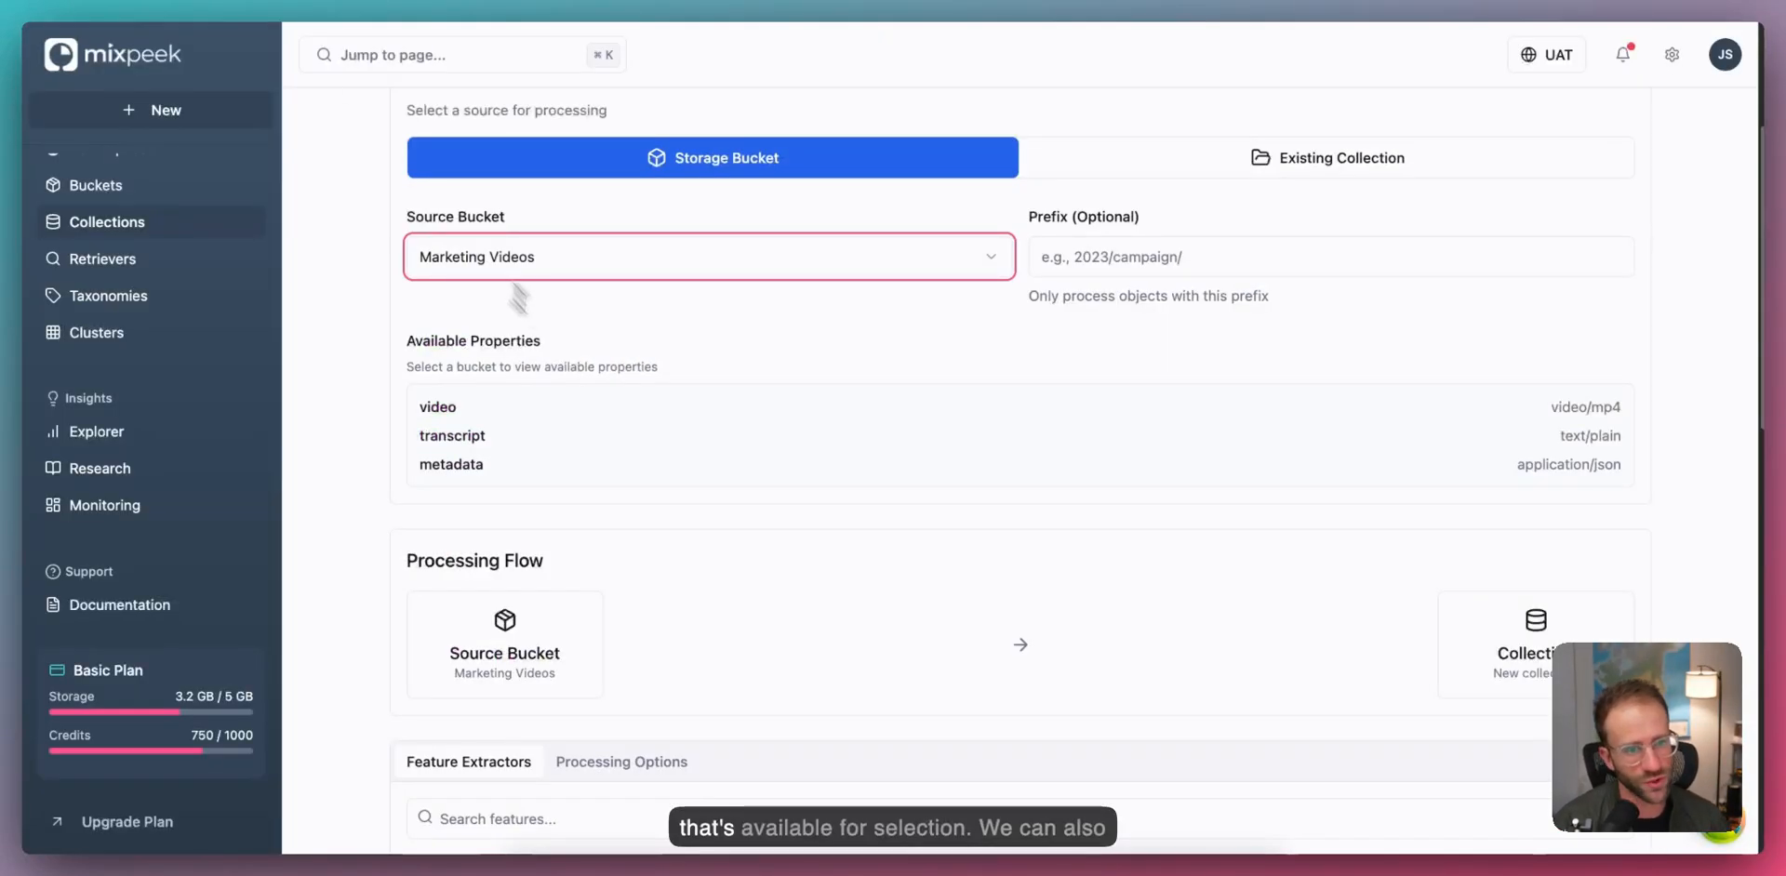
# Step: Switch back to the Studio form and examine the taxonomy application and automatic clustering processing options, including adding a cluster rule
pyautogui.scroll(-4, 762, 466)
pyautogui.click(669, 444)
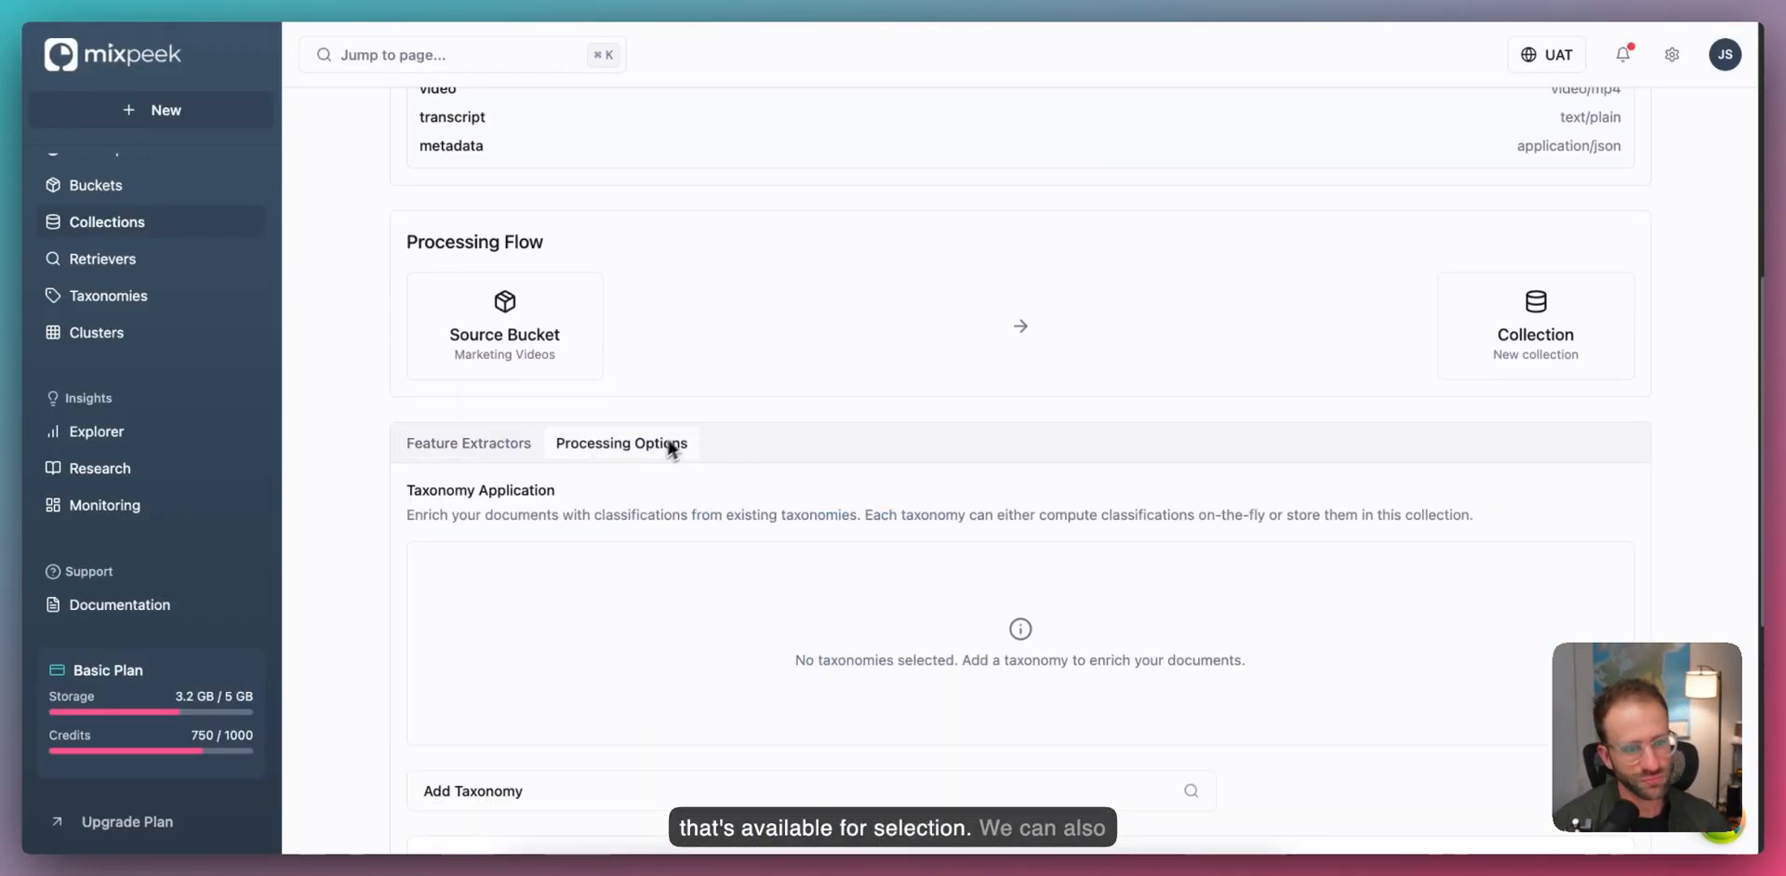
pyautogui.scroll(-3, 689, 428)
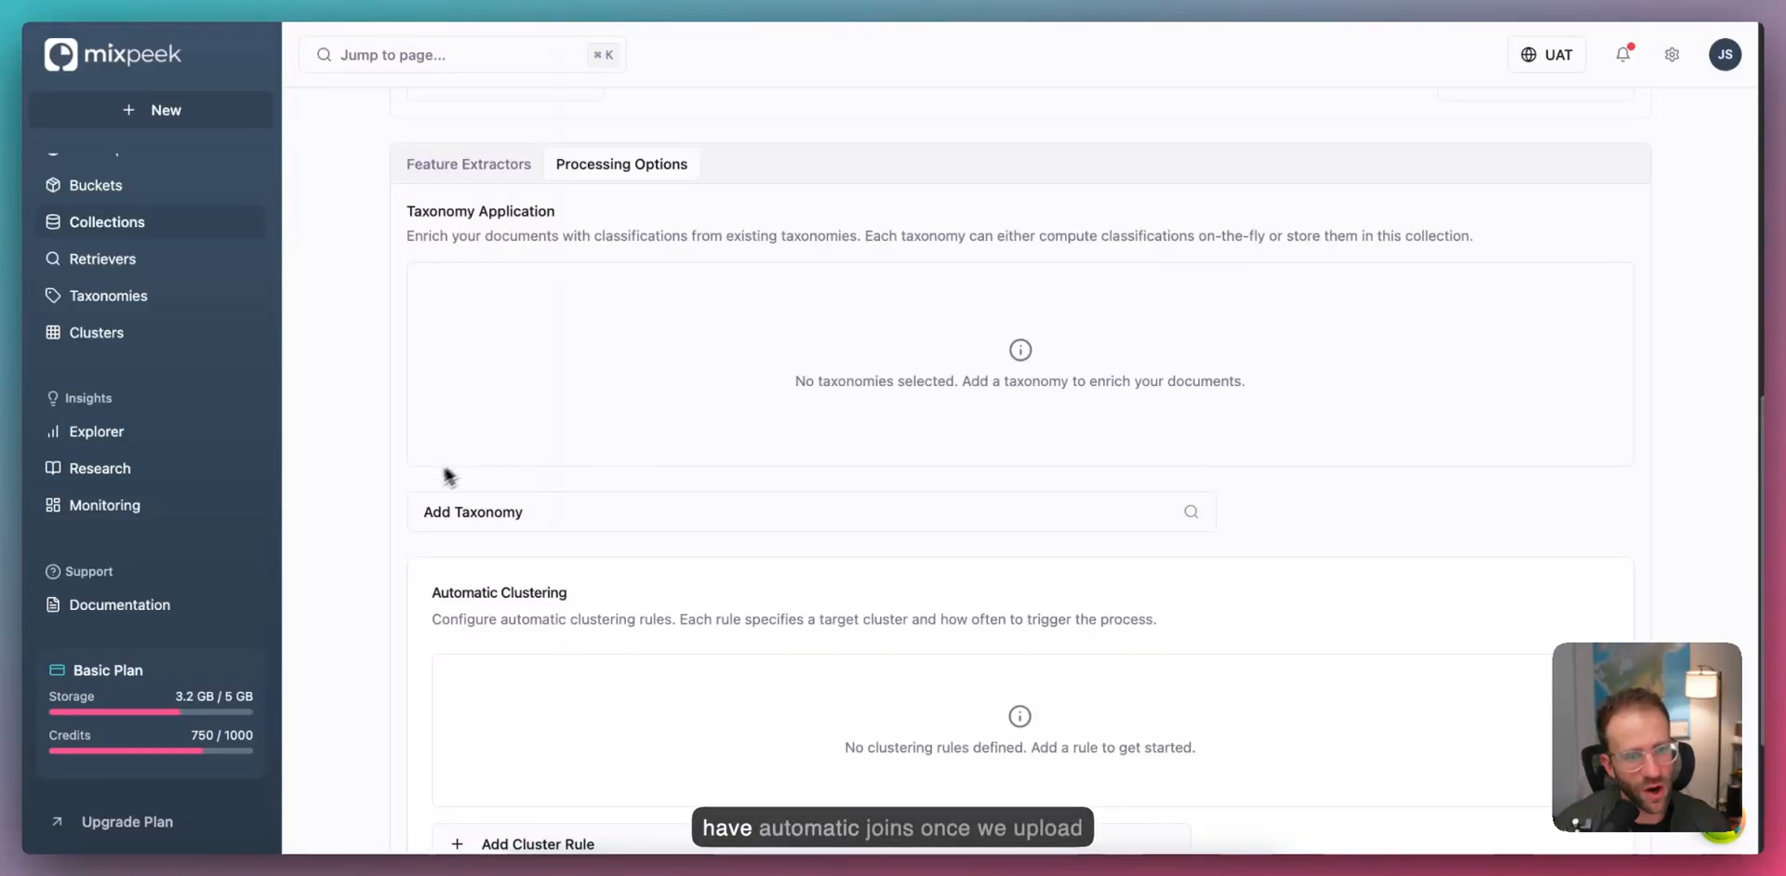
pyautogui.scroll(3, 390, 428)
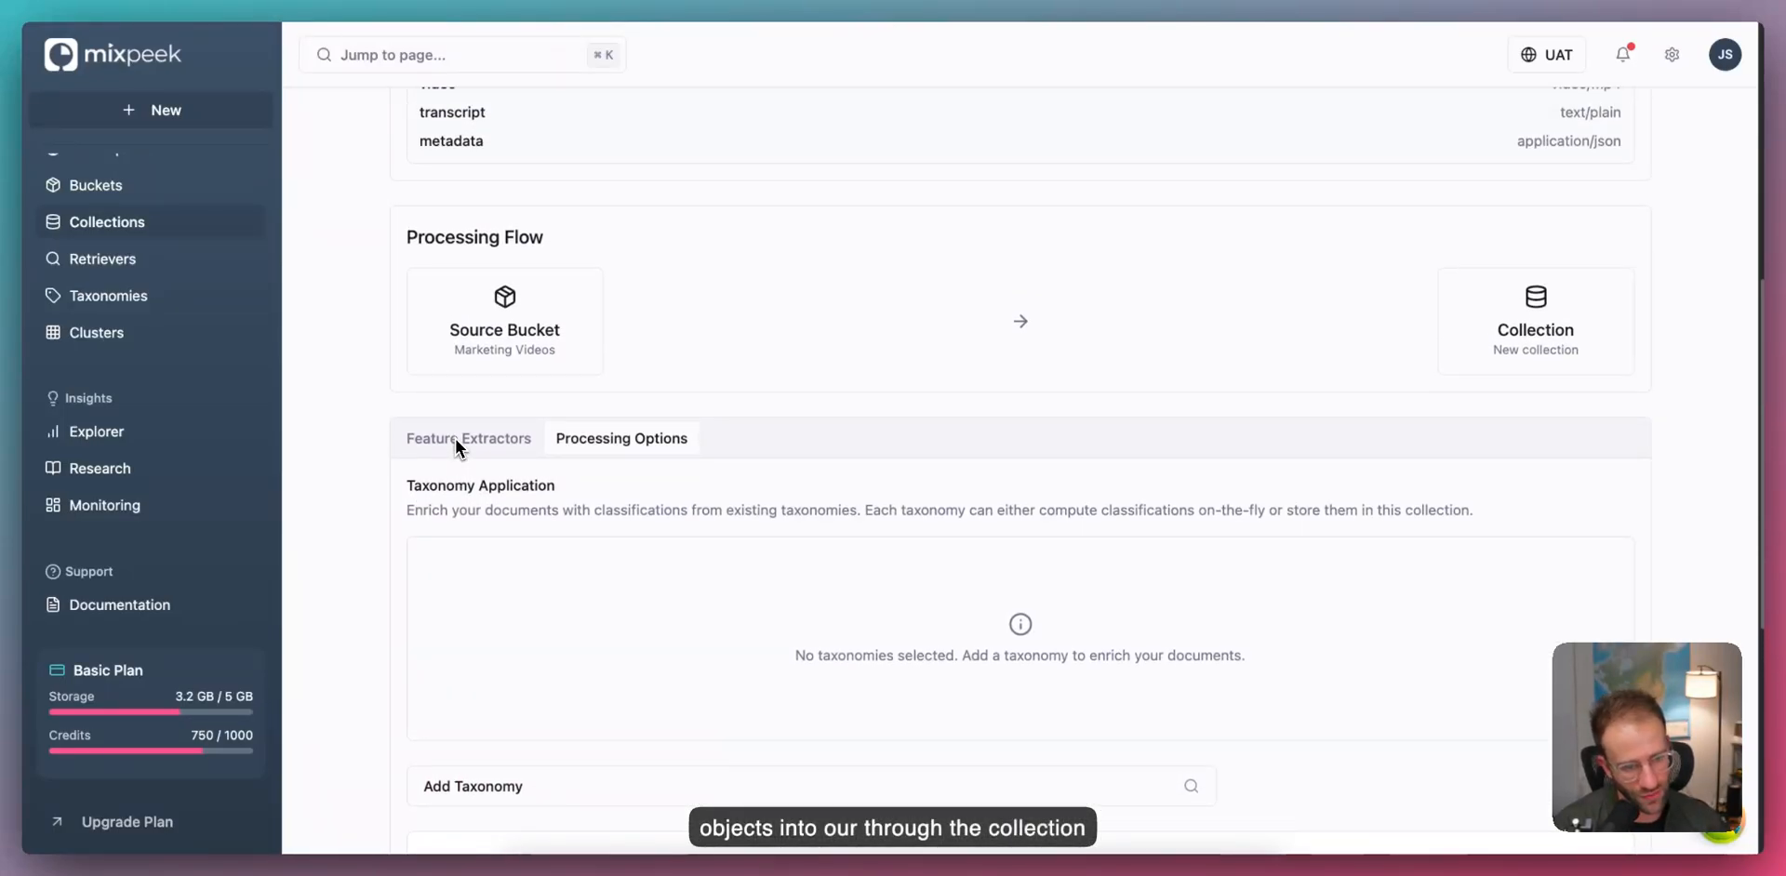
pyautogui.scroll(-2, 455, 444)
pyautogui.scroll(-4, 437, 617)
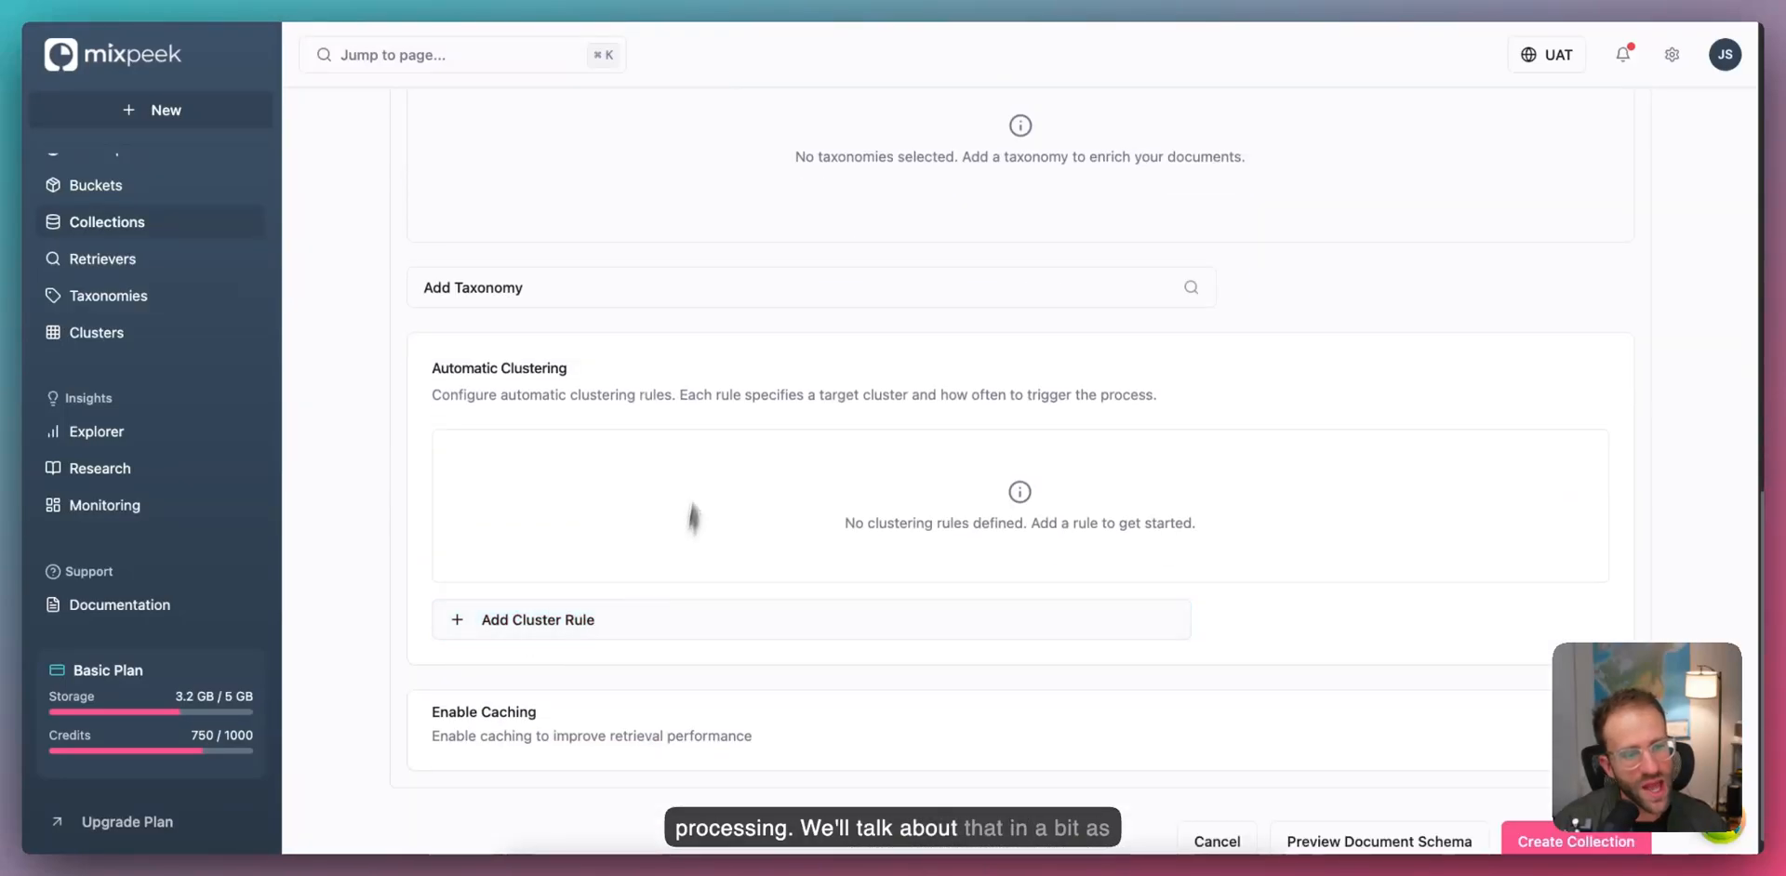
pyautogui.click(569, 629)
pyautogui.click(570, 637)
# Step: Enable caching for the collection and review its TTL, invalidation strategy and maximum entries settings
pyautogui.scroll(-1, 651, 691)
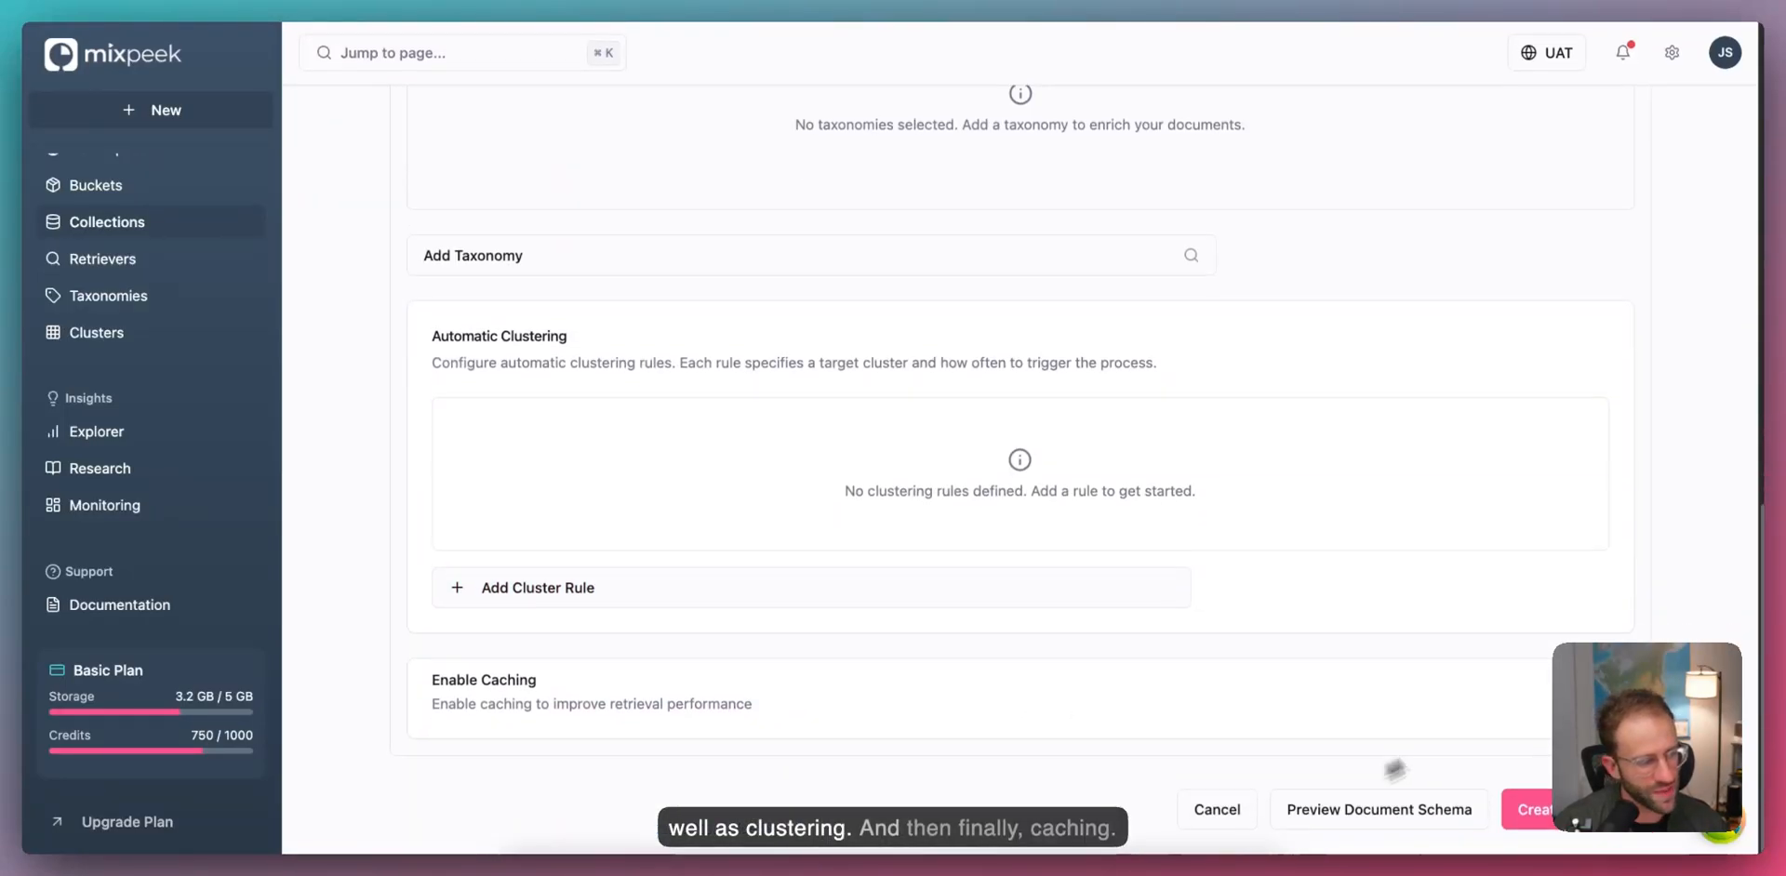
pyautogui.click(1589, 694)
pyautogui.scroll(-3, 1100, 641)
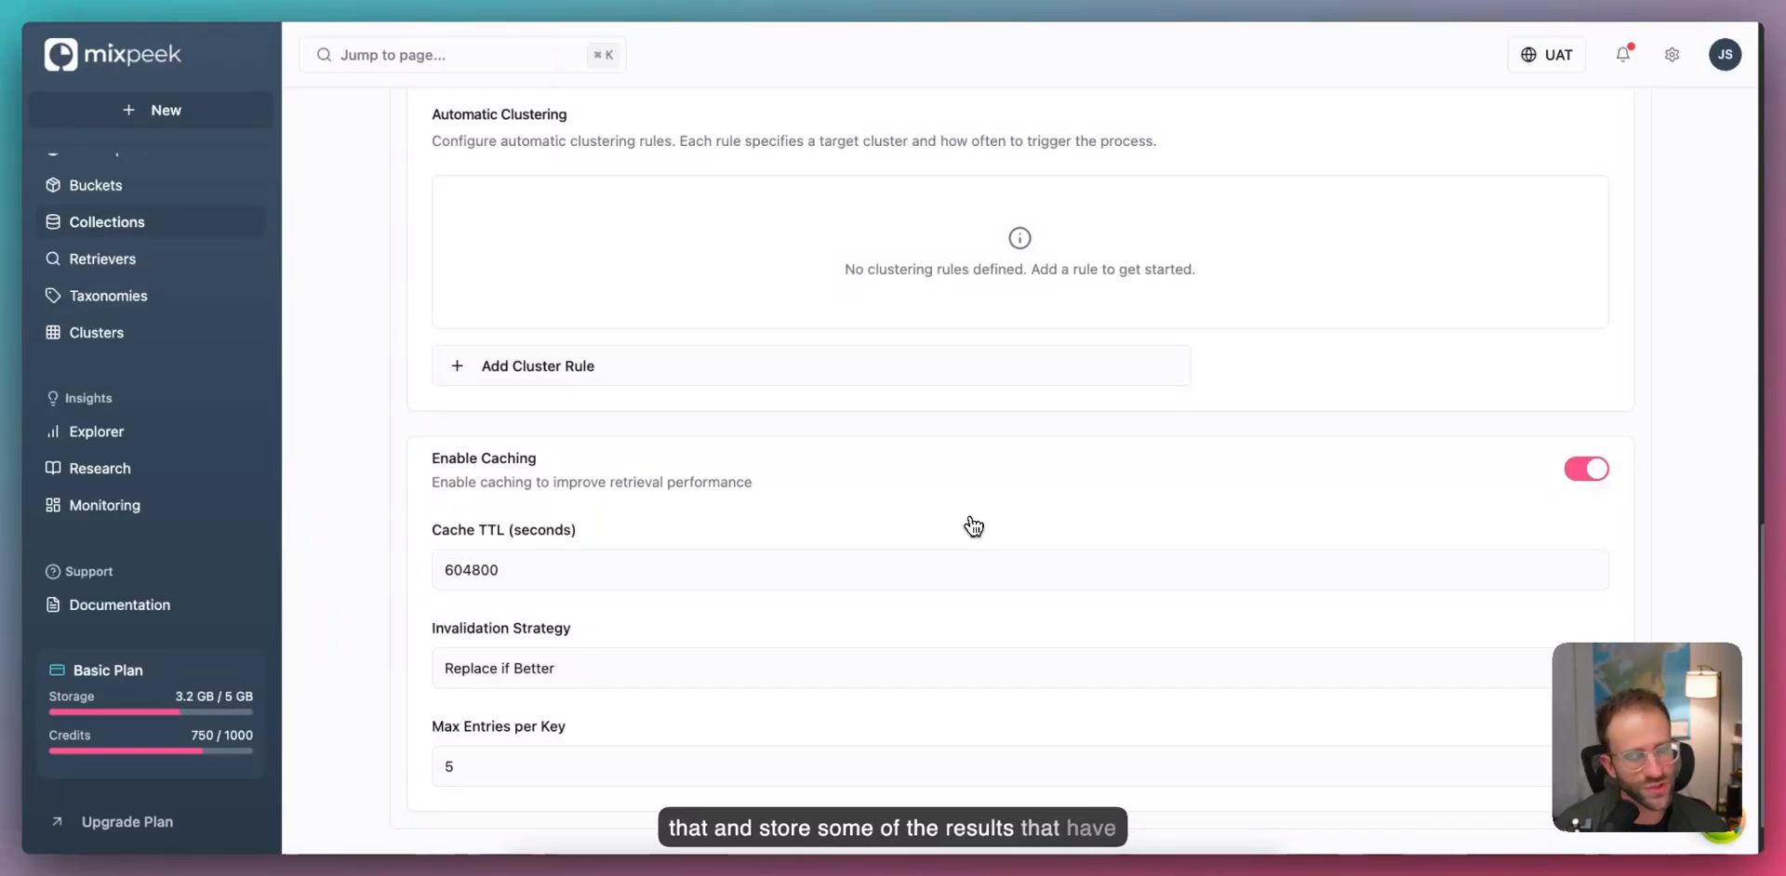
pyautogui.scroll(5, 968, 522)
pyautogui.scroll(-5, 968, 521)
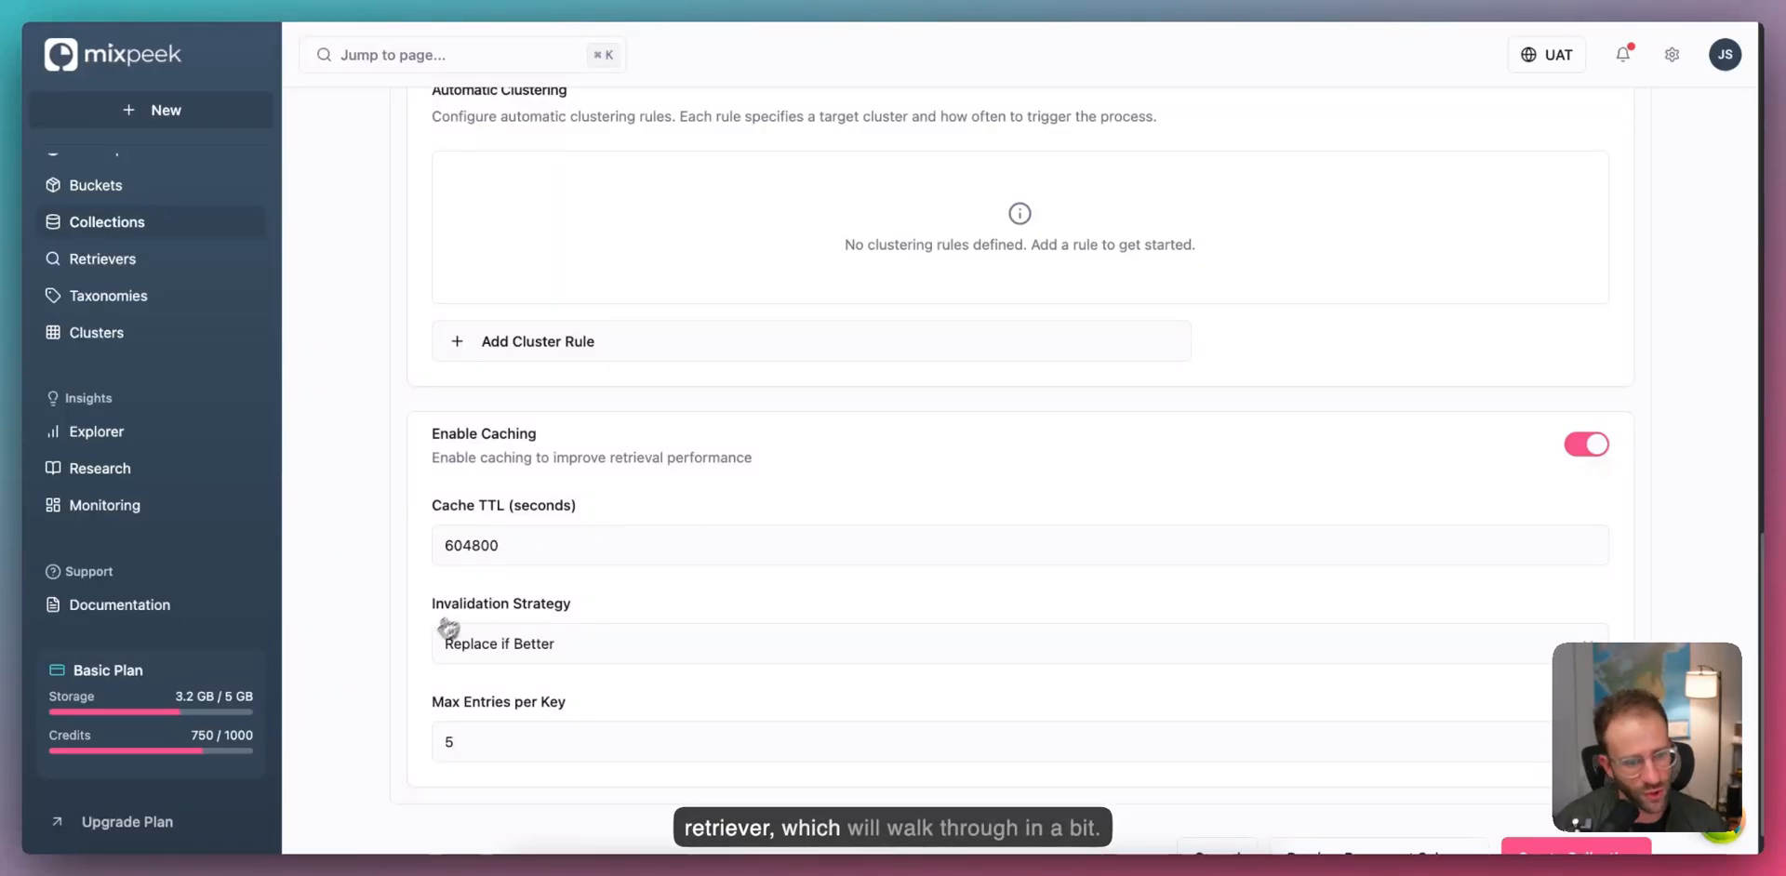
# Step: Return to the feature extractor settings and examine the bucket inputs and the Visual Embedding output format
pyautogui.scroll(8, 428, 645)
pyautogui.click(466, 379)
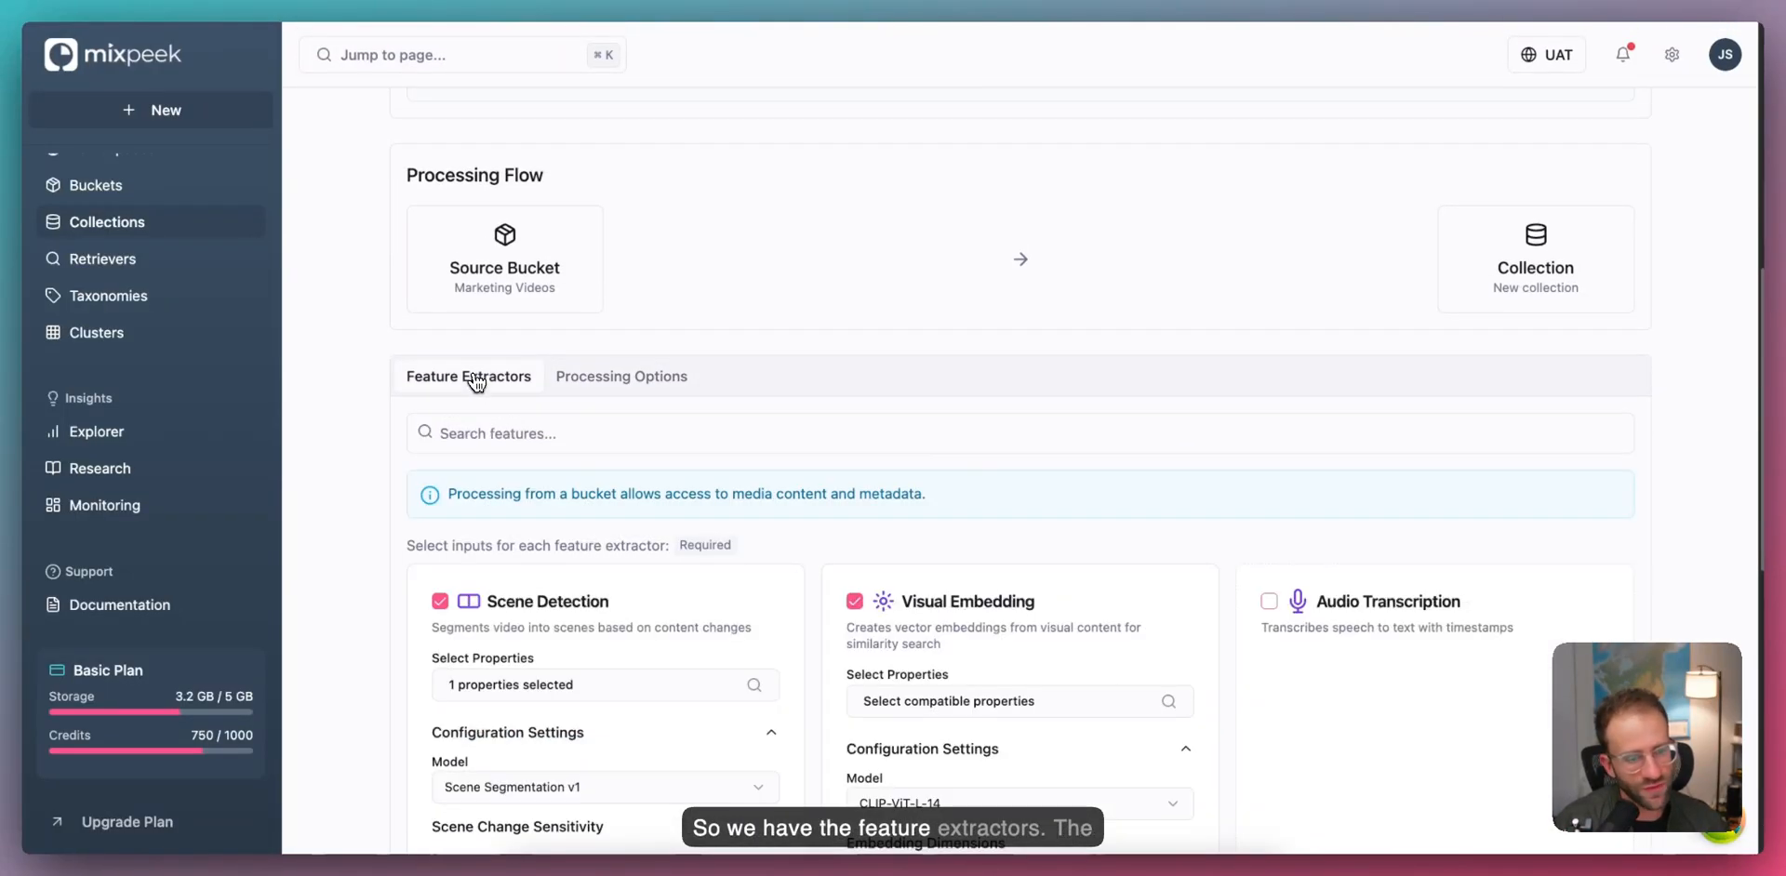
pyautogui.scroll(-2, 632, 538)
pyautogui.scroll(-1, 633, 538)
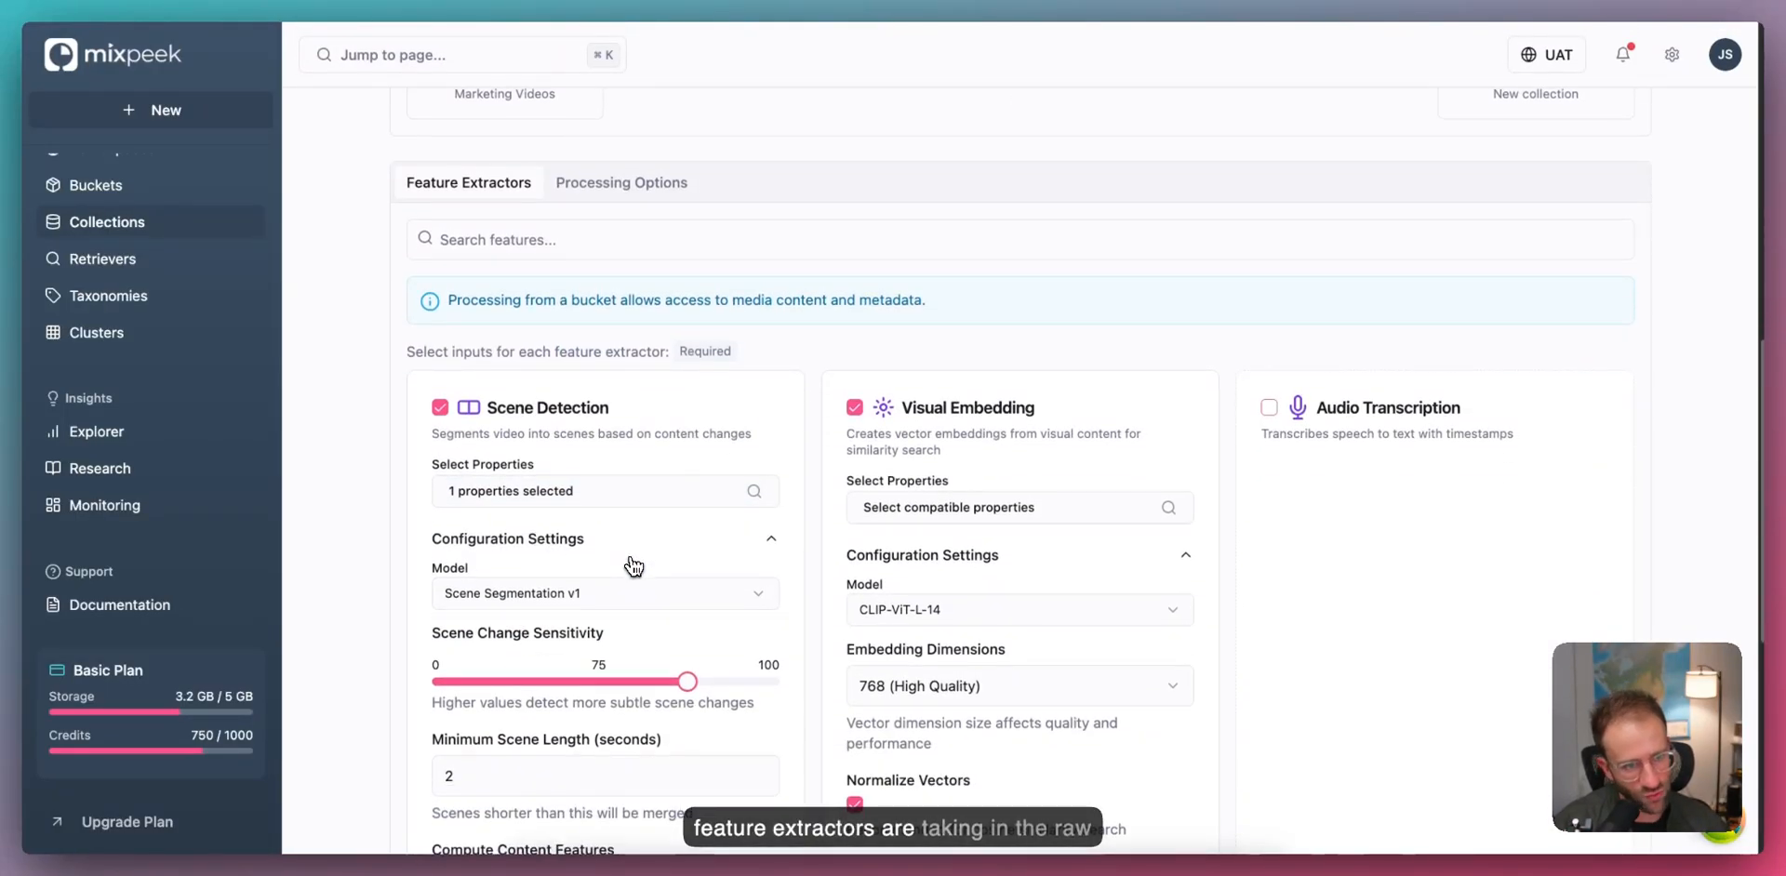
pyautogui.scroll(8, 632, 566)
pyautogui.scroll(-10, 744, 433)
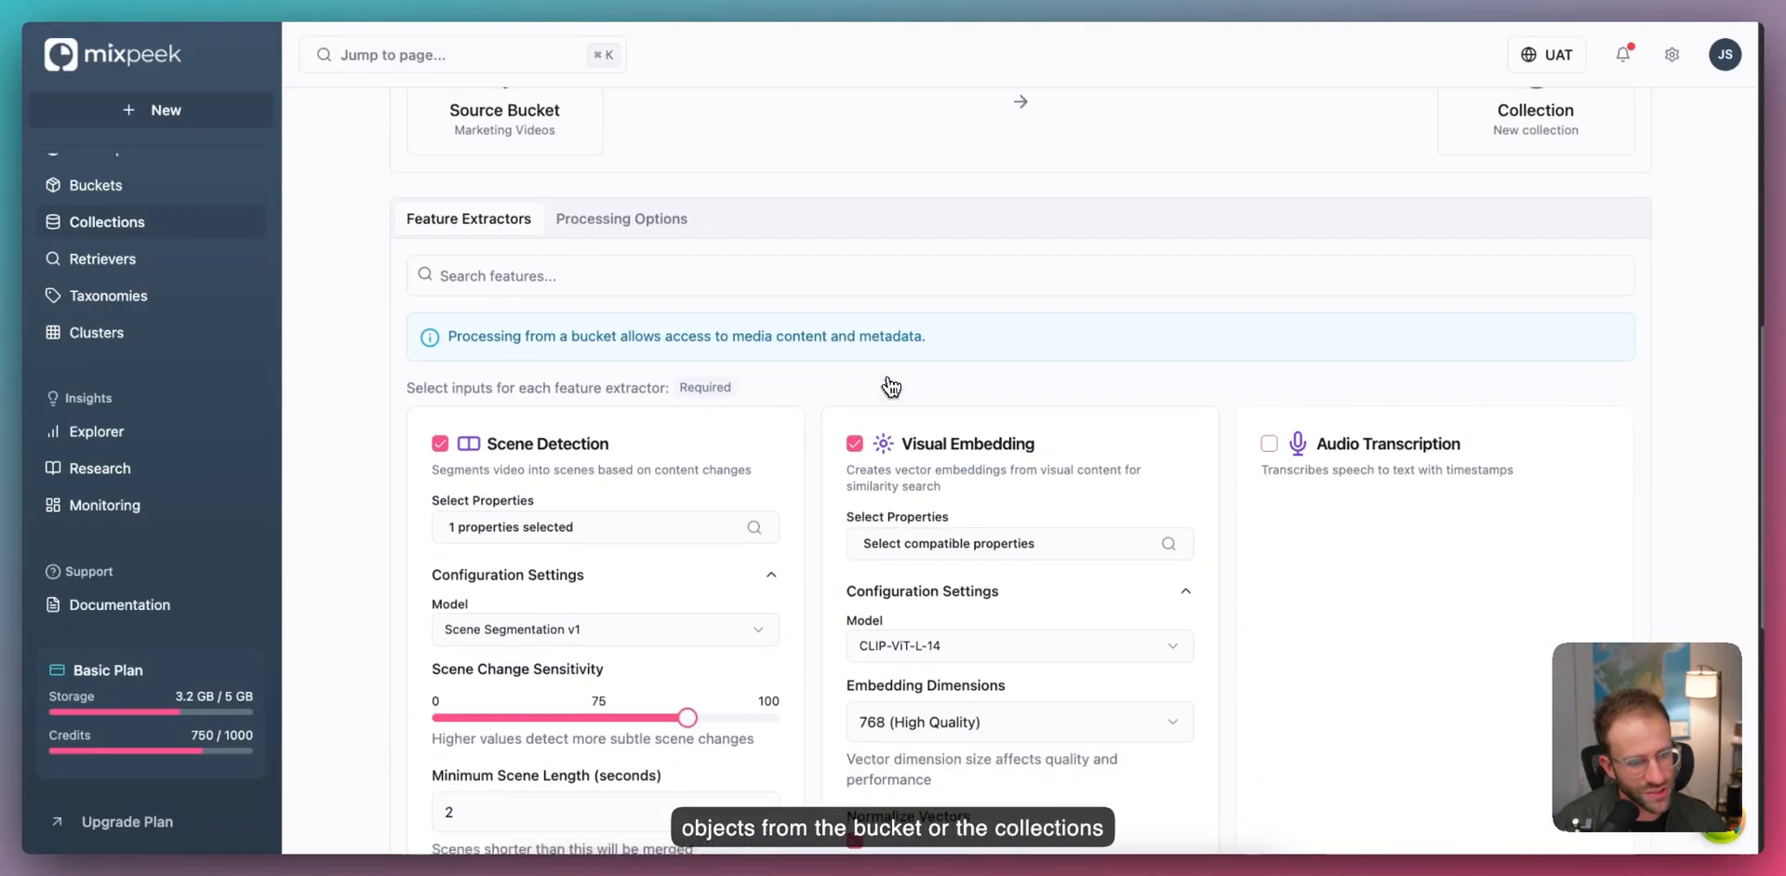
pyautogui.scroll(-4, 739, 435)
pyautogui.moveTo(911, 547); pyautogui.dragTo(834, 447)
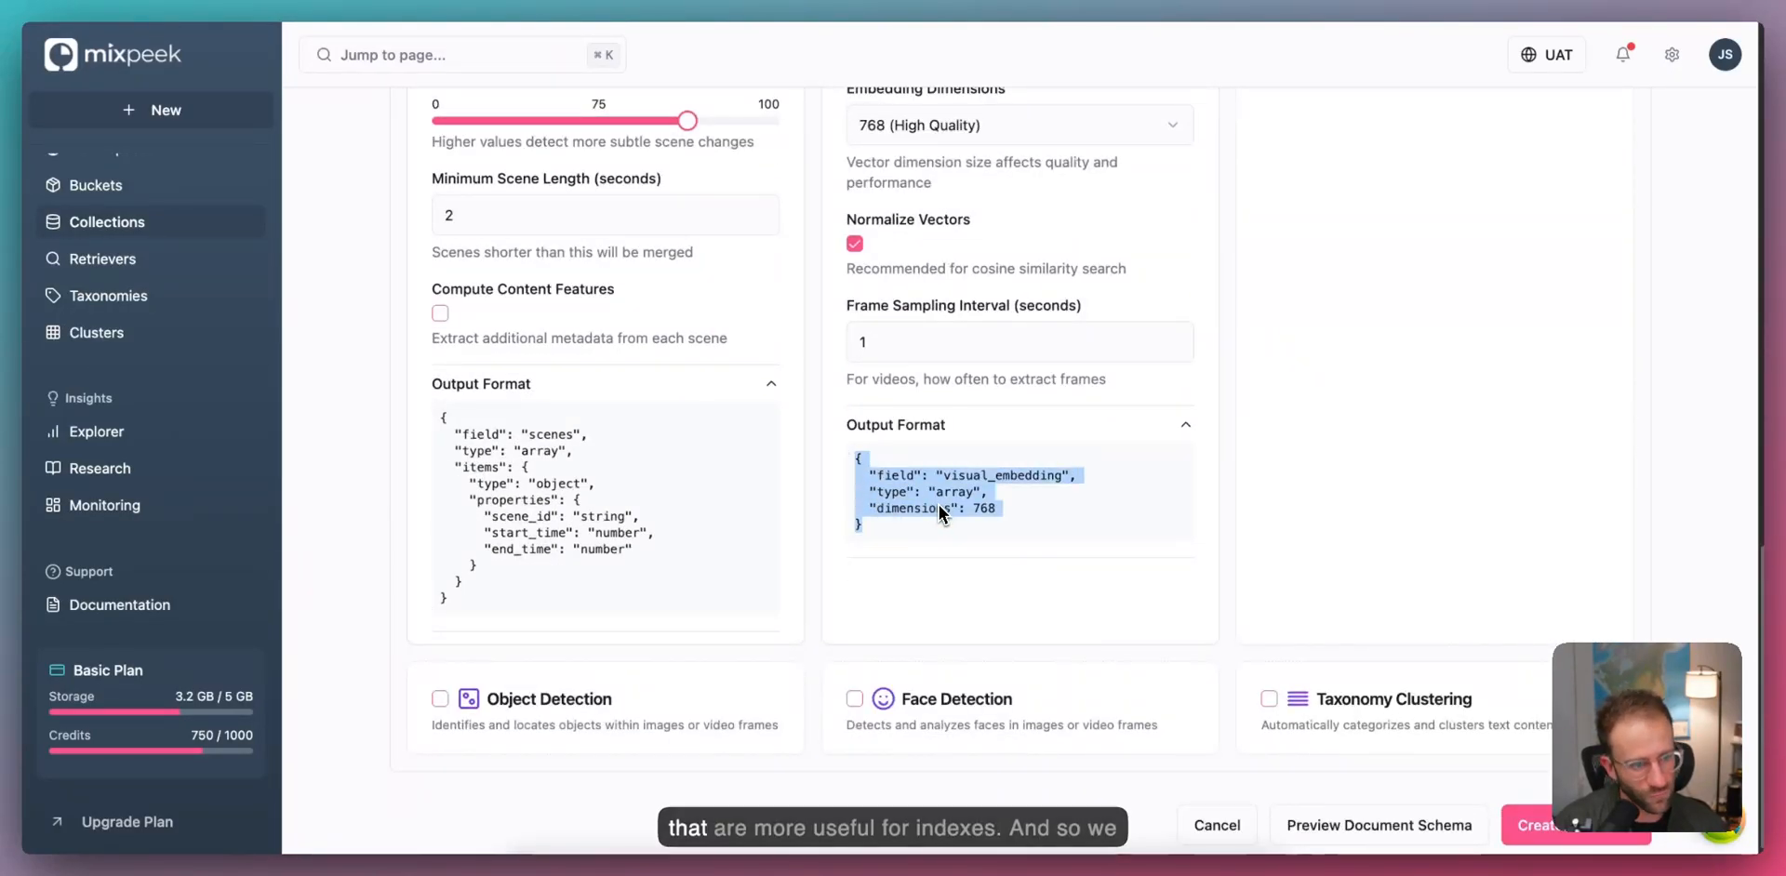
# Step: Open the Video Scenes Collection page and examine its documents and the processing flow from the marketing-videos bucket
pyautogui.scroll(11, 939, 505)
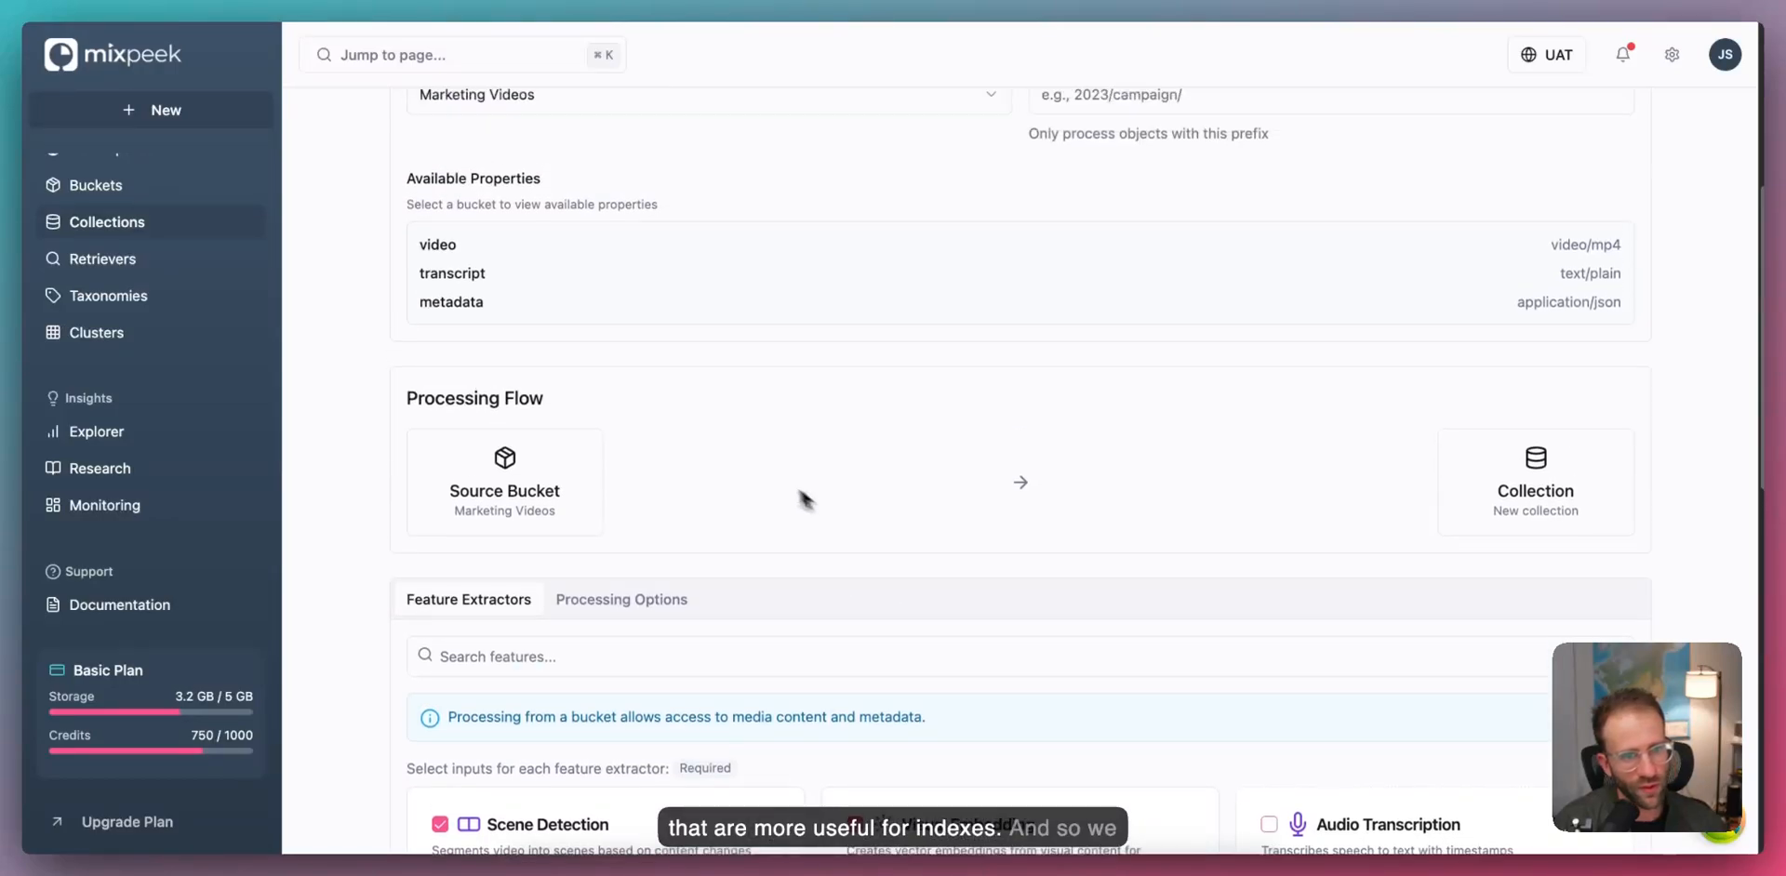
pyautogui.scroll(2, 804, 500)
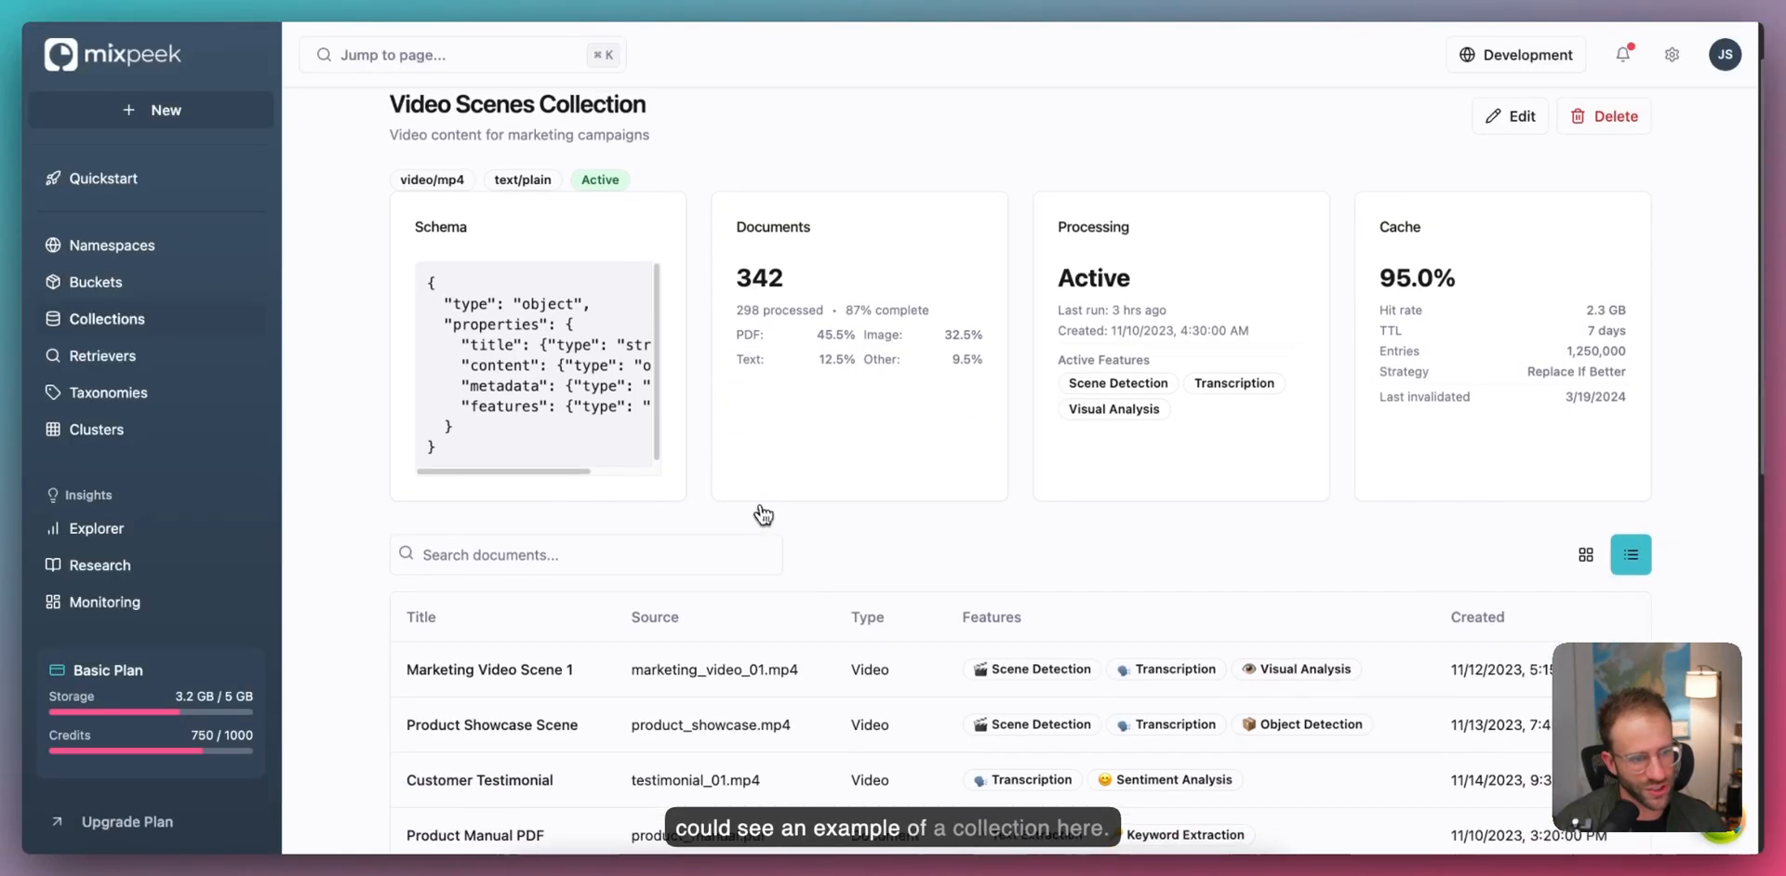
pyautogui.scroll(-8, 763, 515)
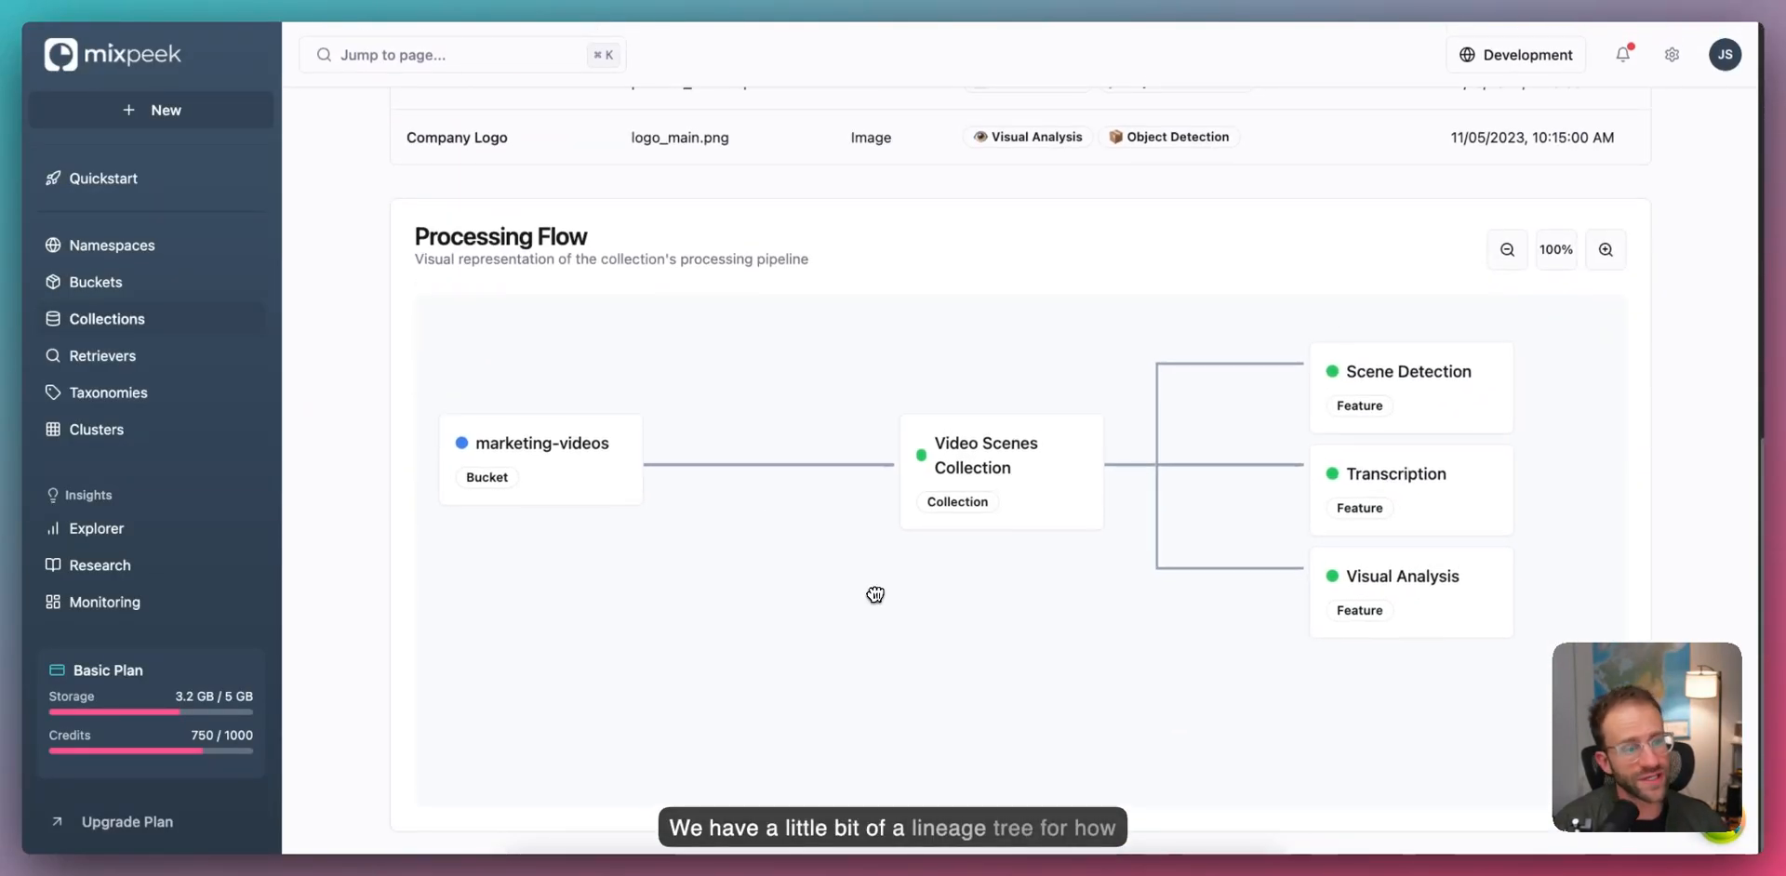
pyautogui.moveTo(874, 595); pyautogui.dragTo(881, 597)
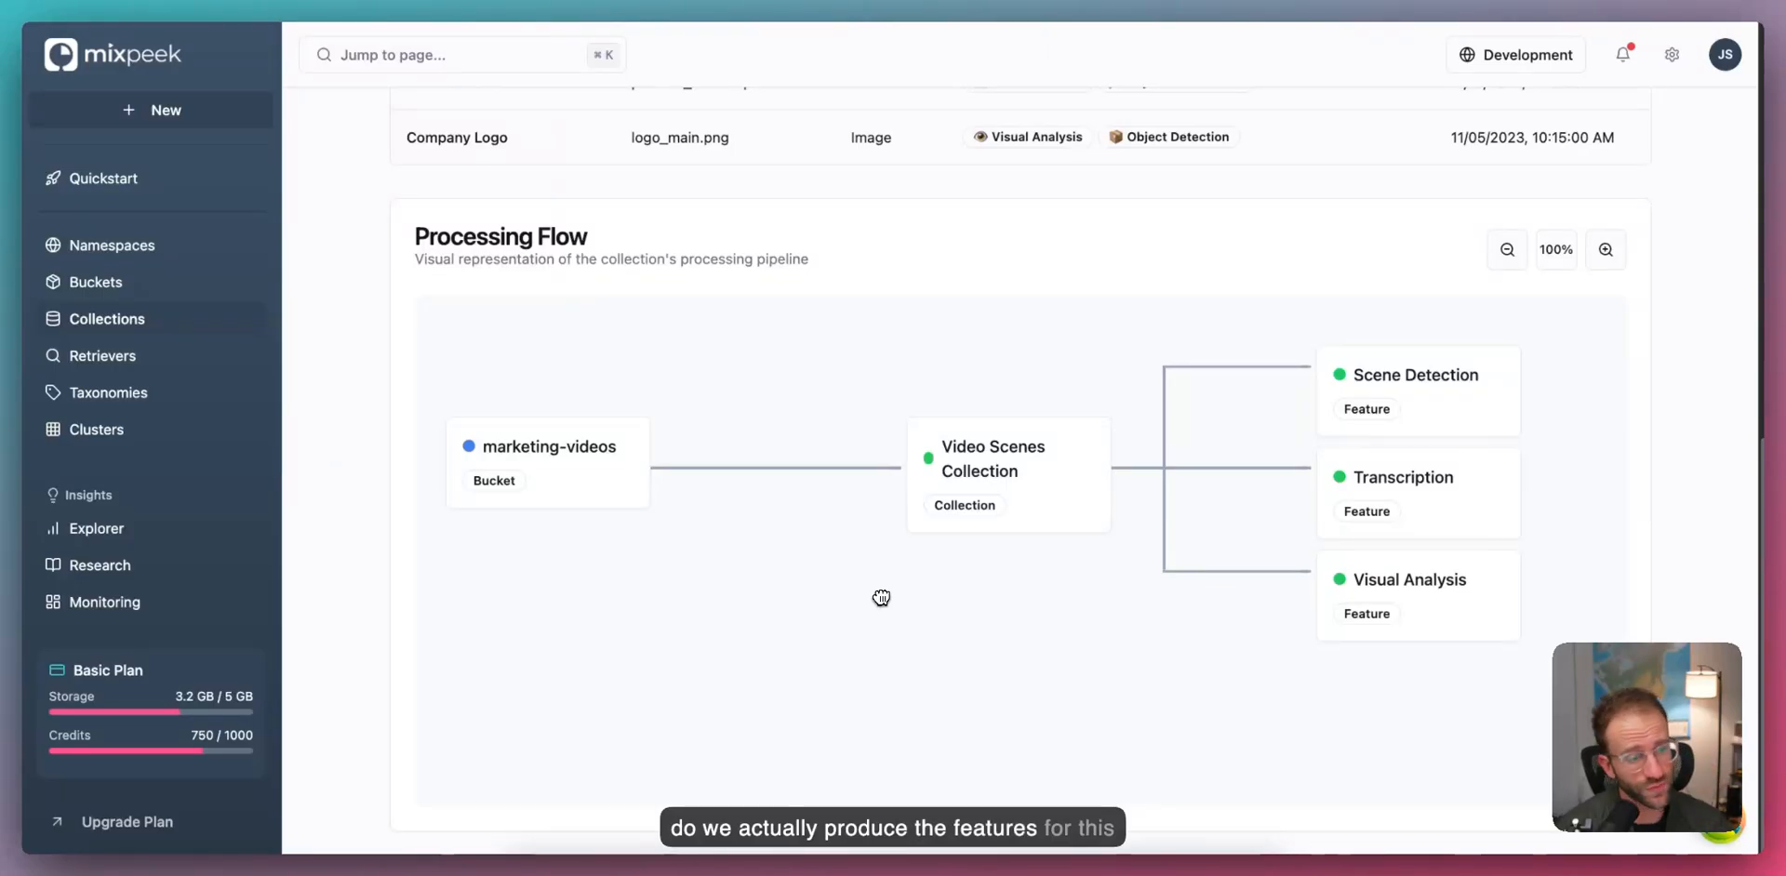
pyautogui.click(586, 450)
pyautogui.click(538, 522)
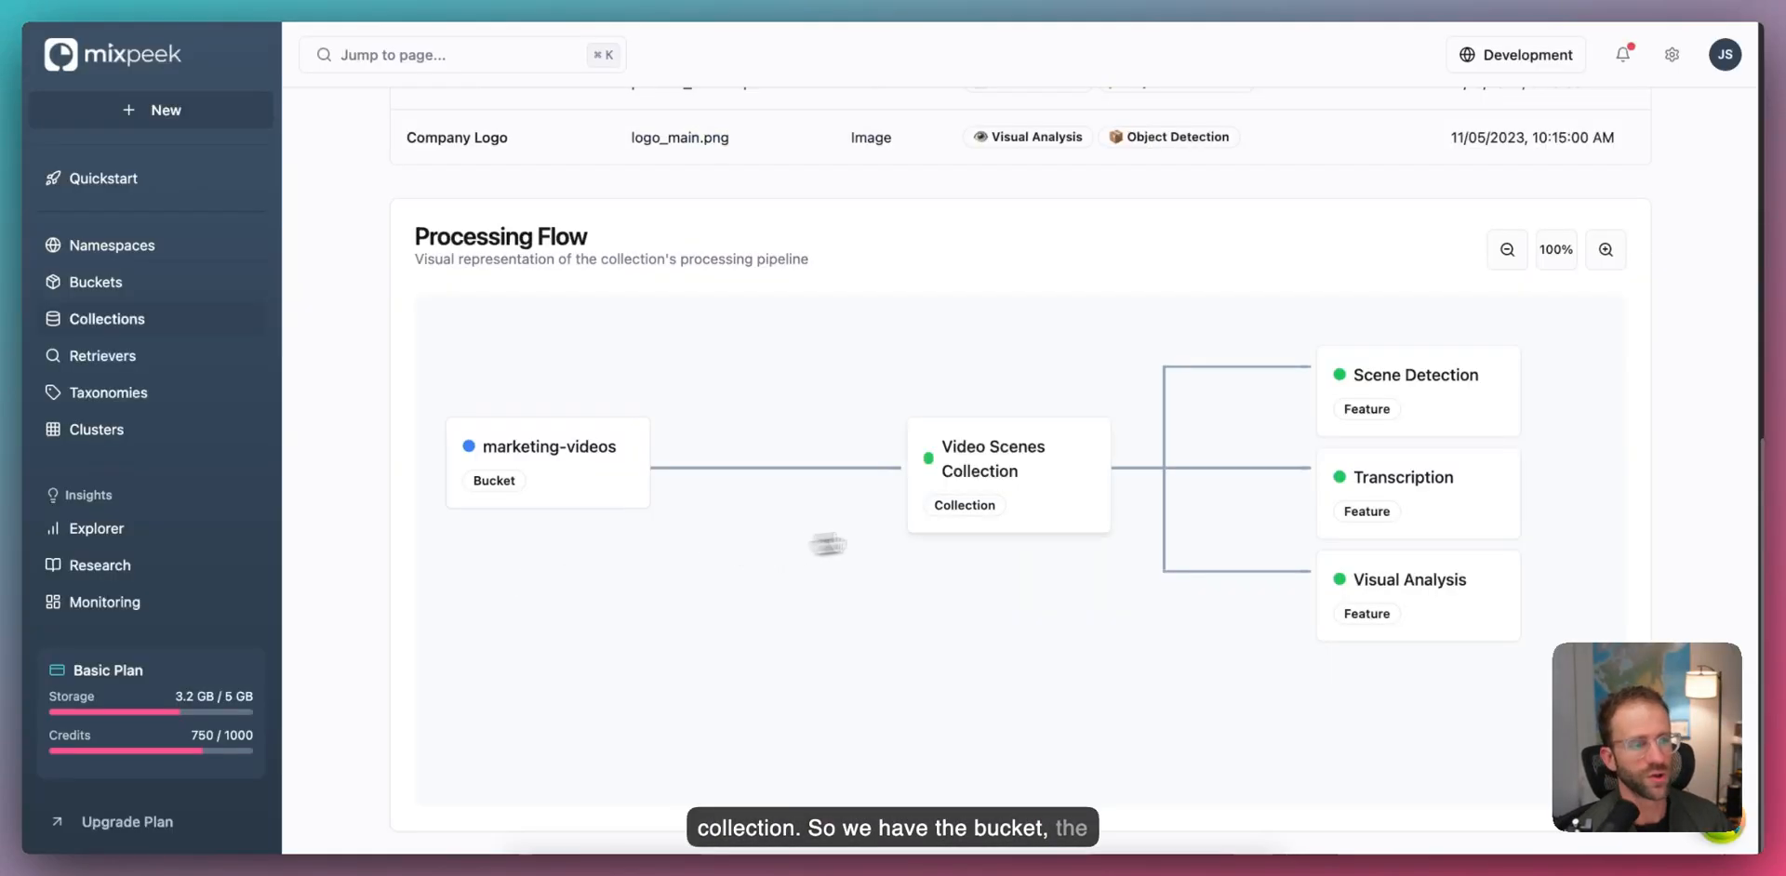
# Step: Examine the features in the processing flow and the document details of Company Logo and Product Showcase Scene
pyautogui.click(989, 510)
pyautogui.click(1326, 599)
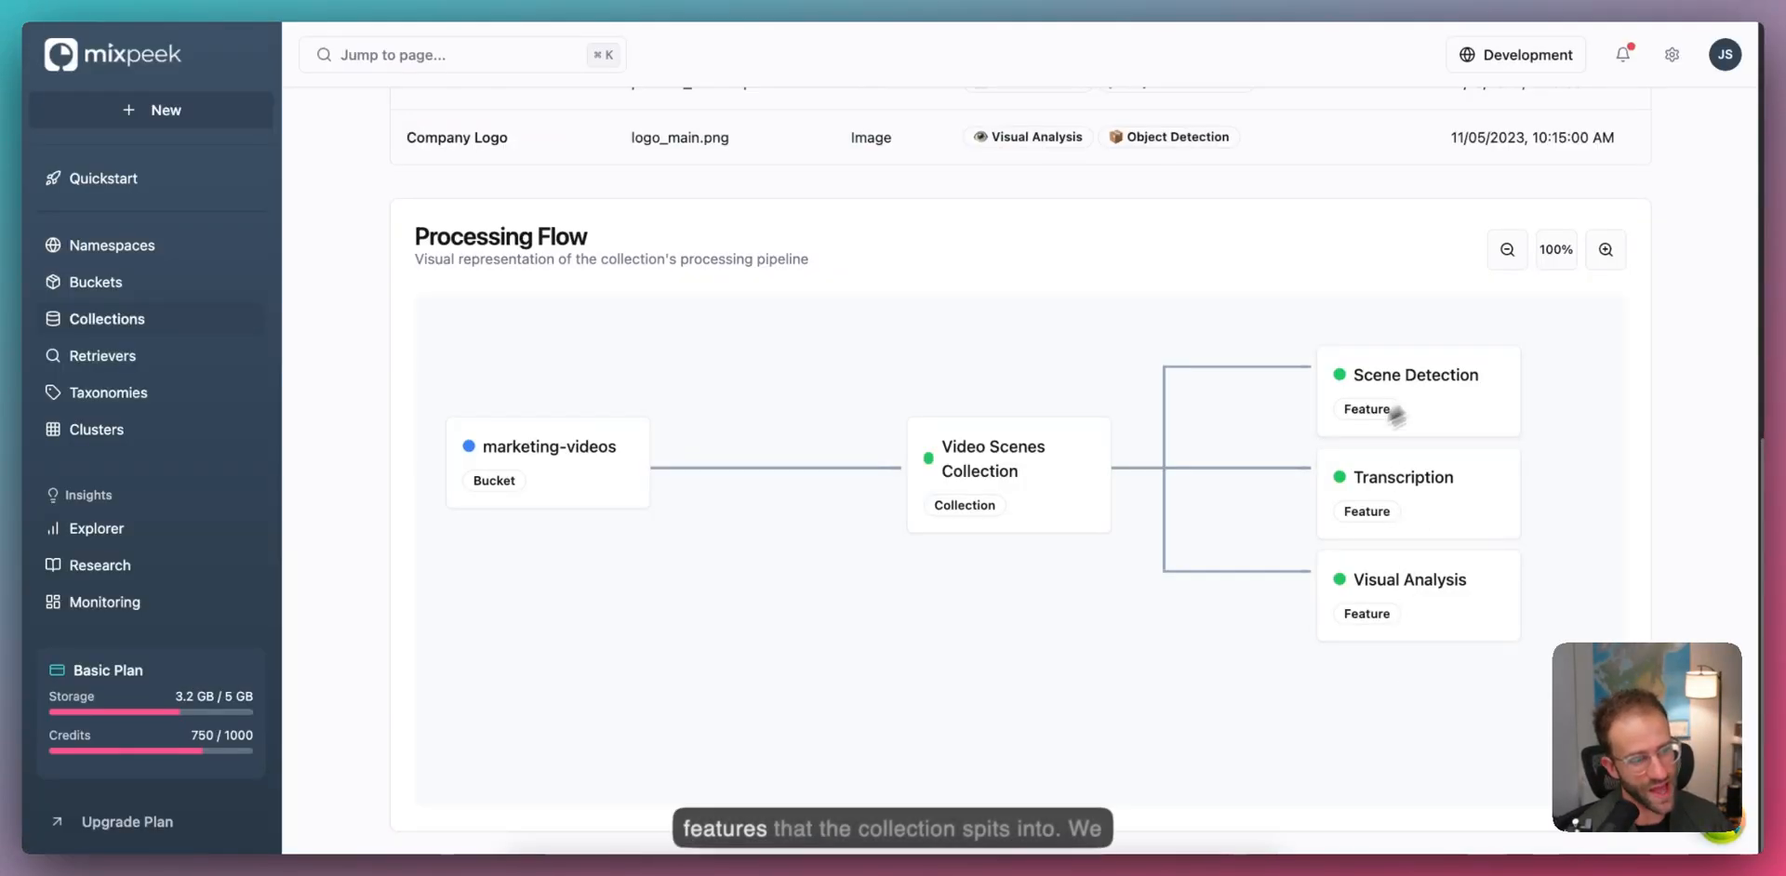
pyautogui.scroll(3, 968, 199)
pyautogui.click(769, 342)
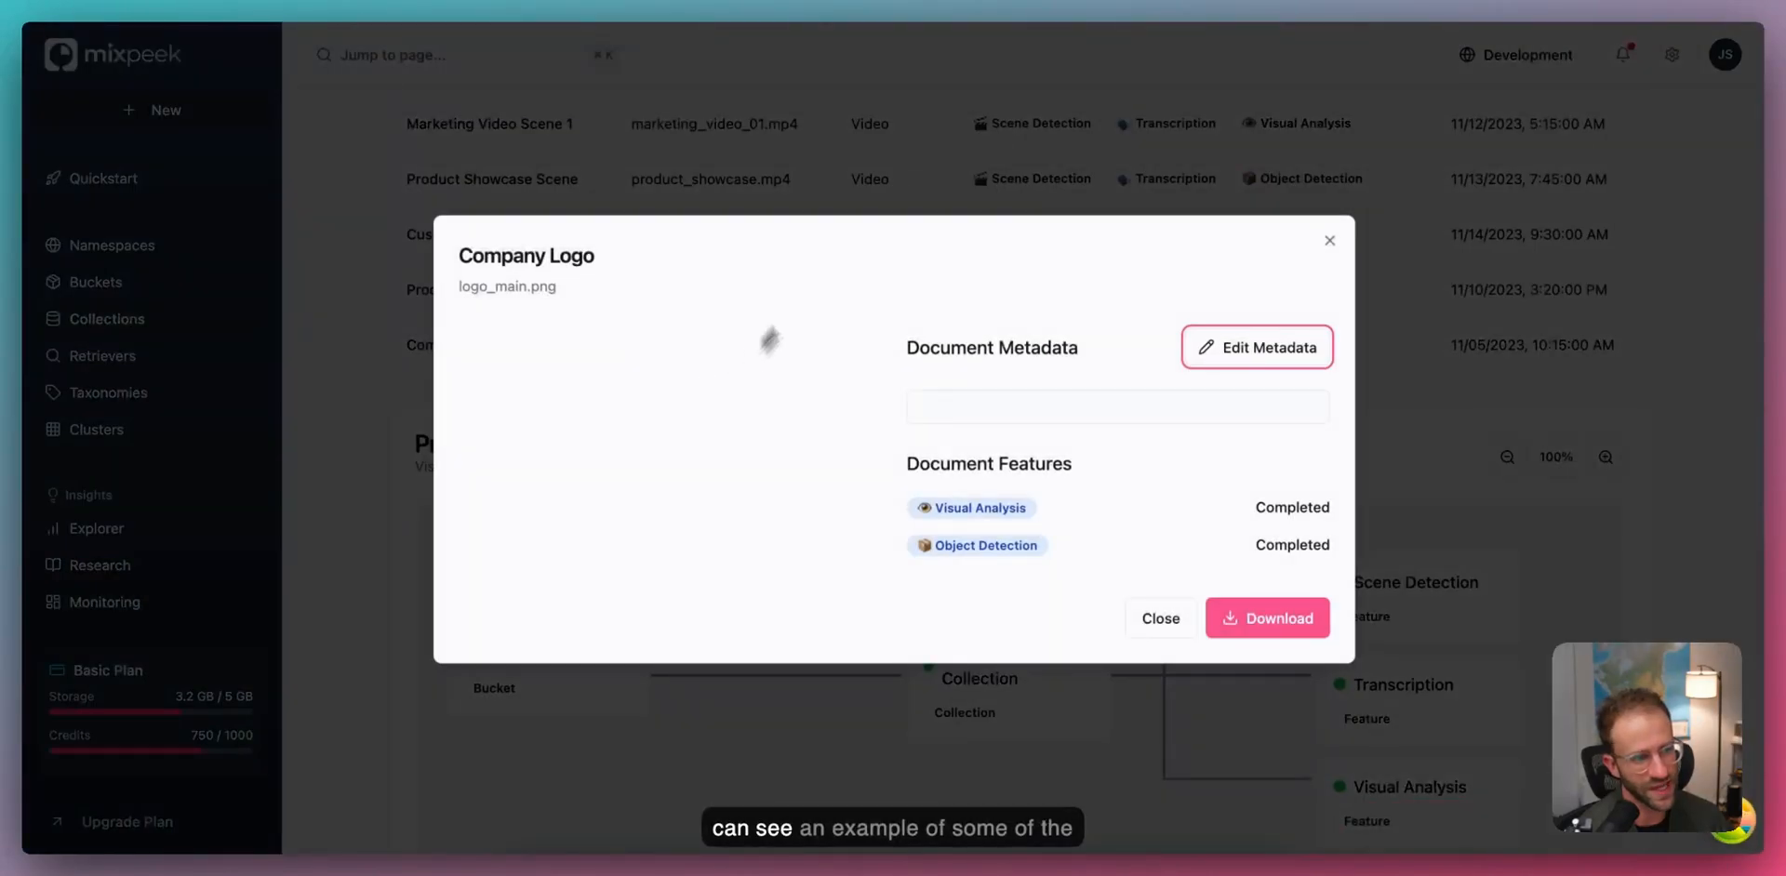
pyautogui.click(740, 188)
pyautogui.click(739, 184)
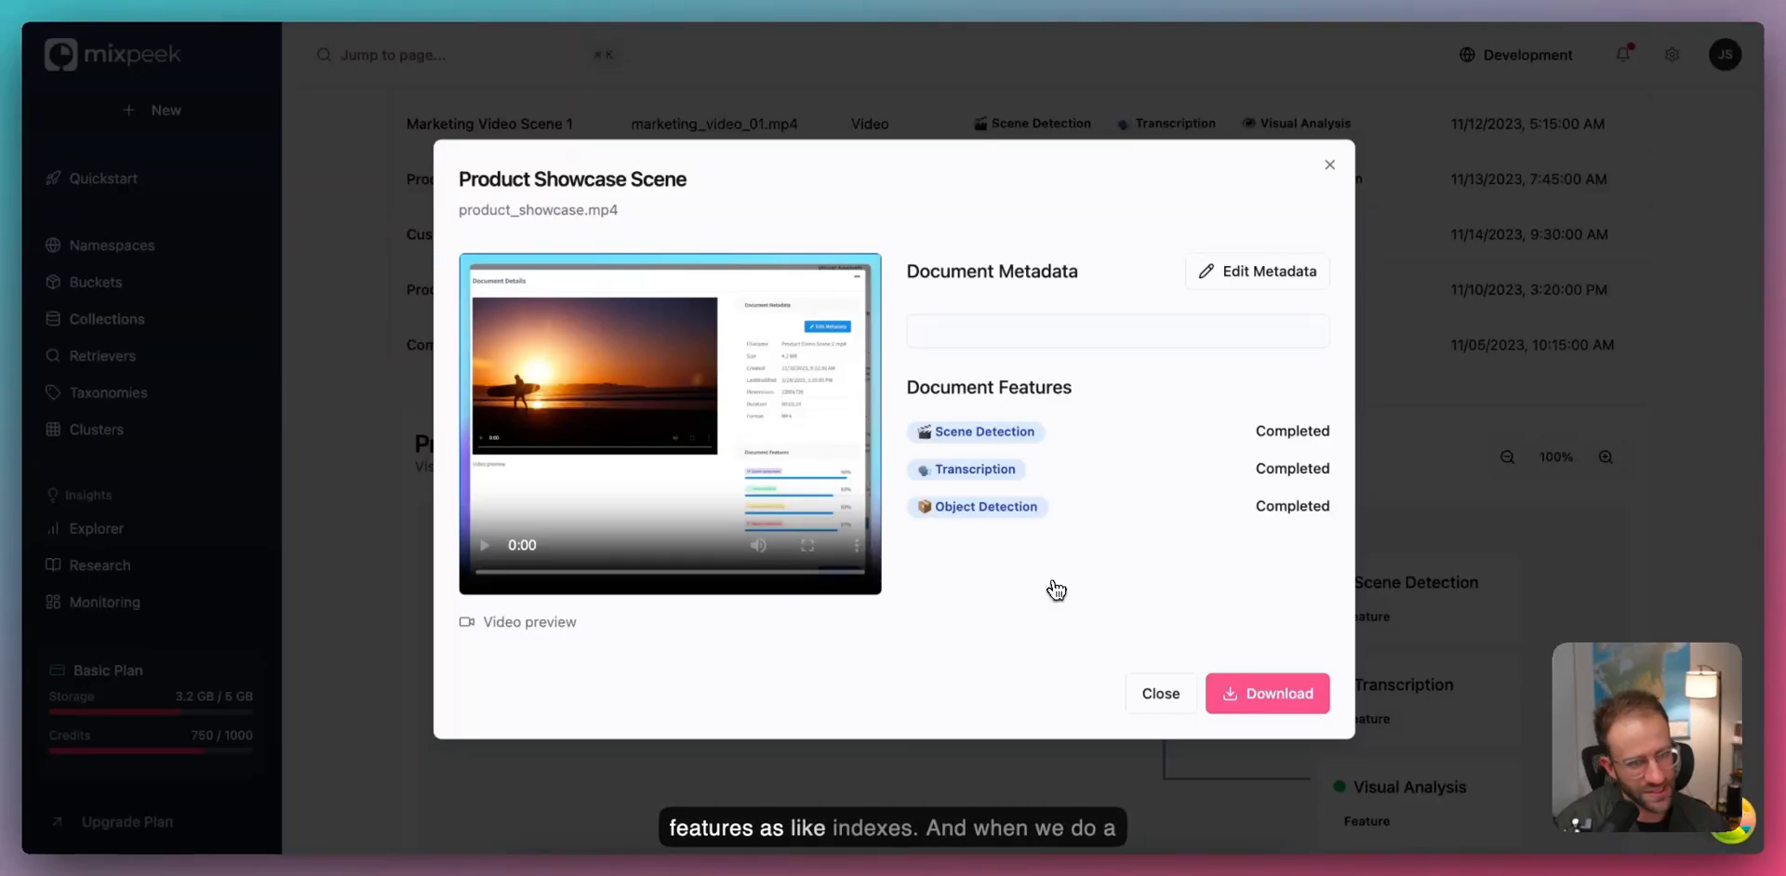
pyautogui.click(344, 432)
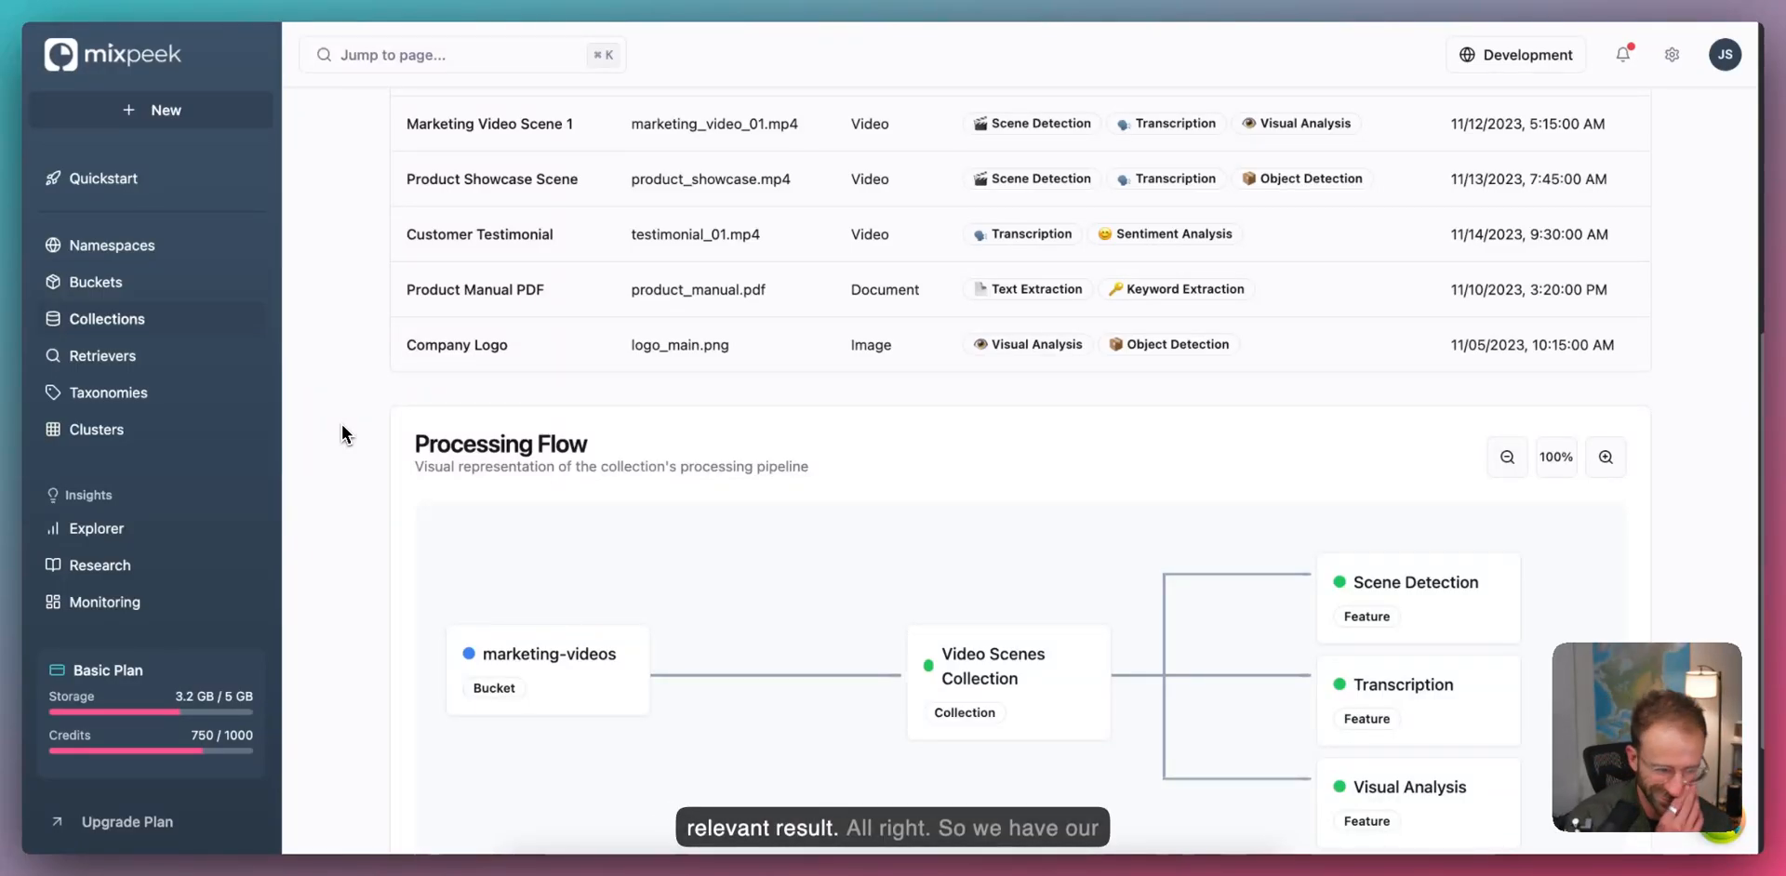
# Step: Review the schema of the Video Scenes Collection and open its edit form, leaving it without changes
pyautogui.scroll(7, 342, 425)
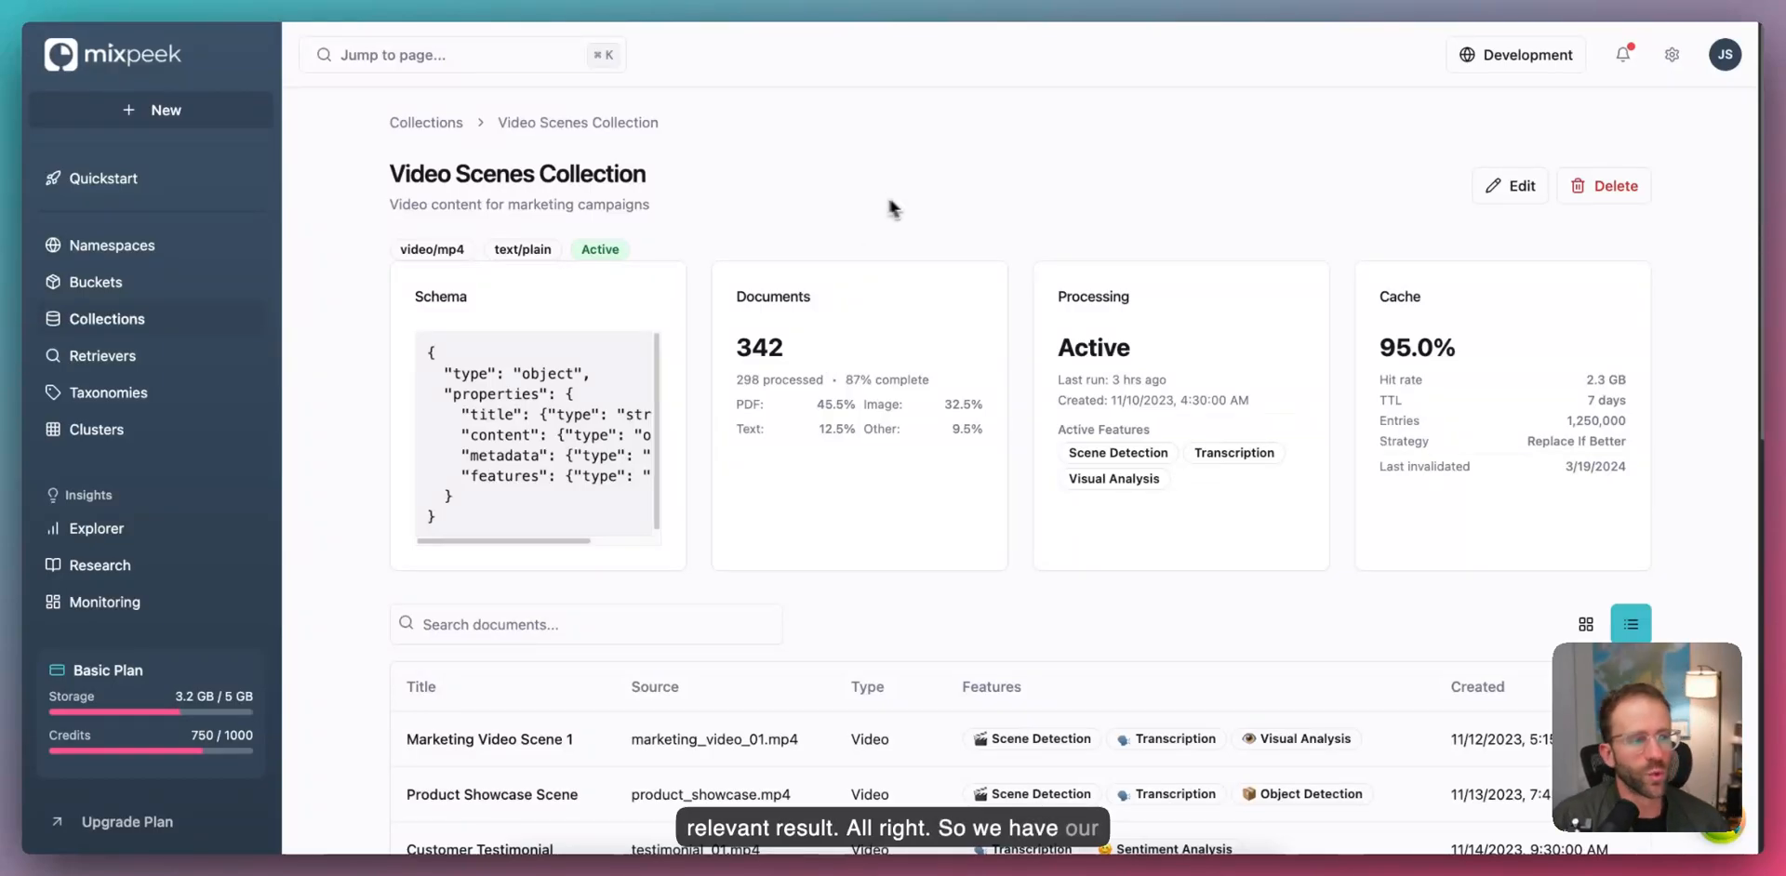
pyautogui.tripleClick(418, 374)
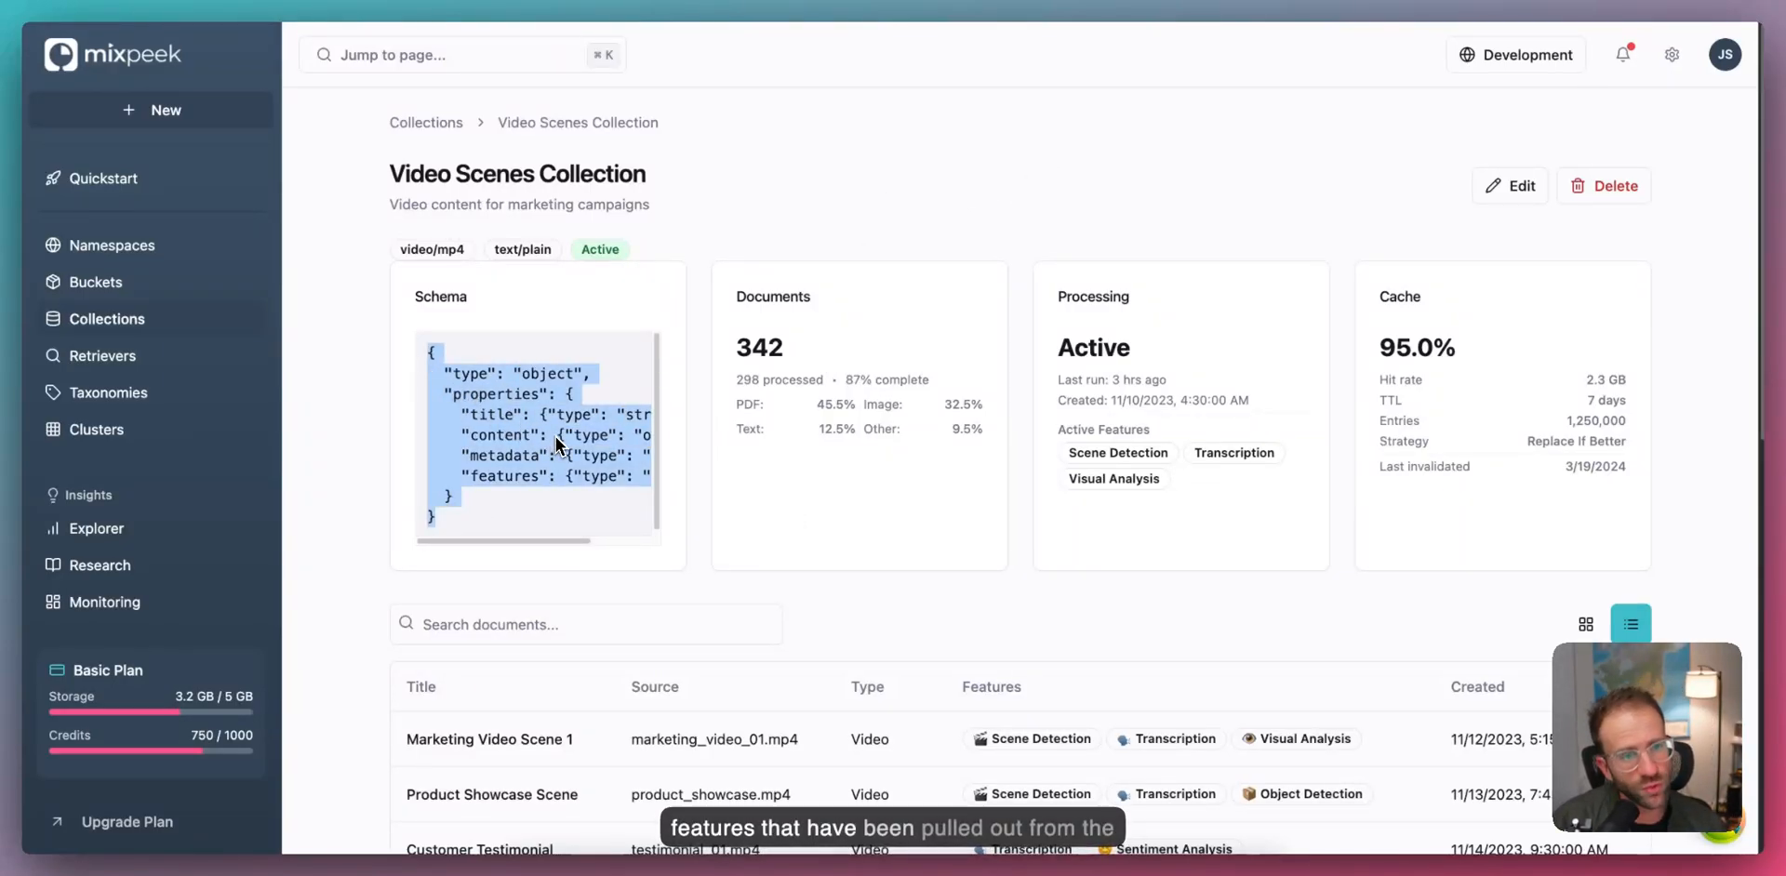
pyautogui.click(680, 272)
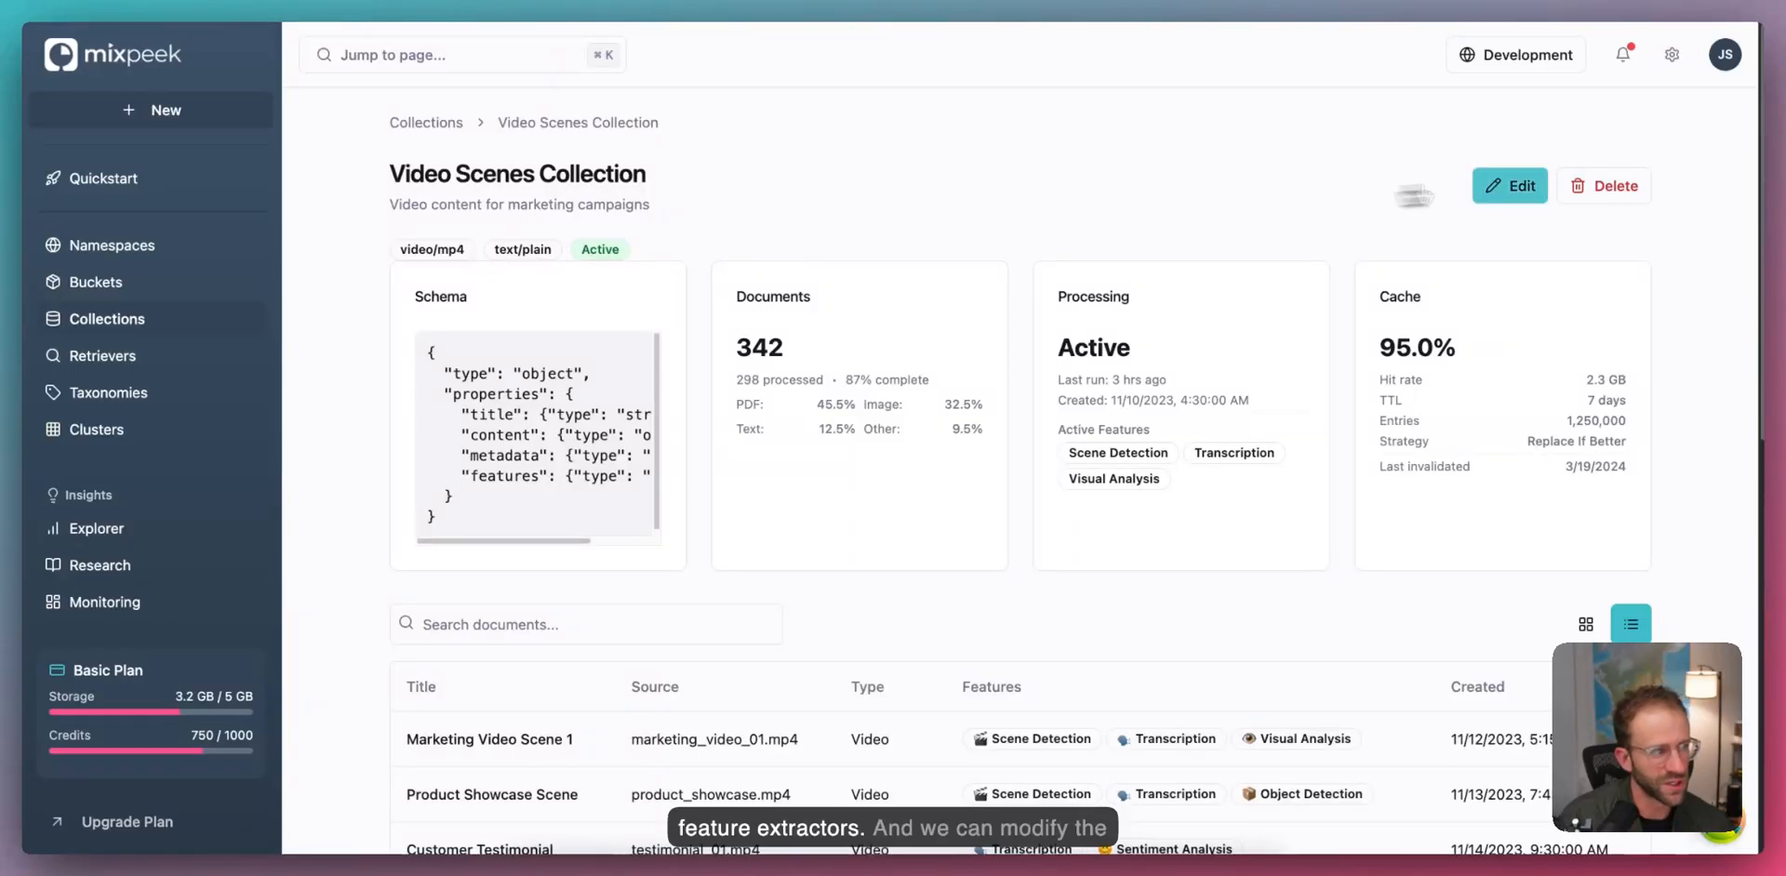
pyautogui.click(1510, 185)
pyautogui.click(896, 159)
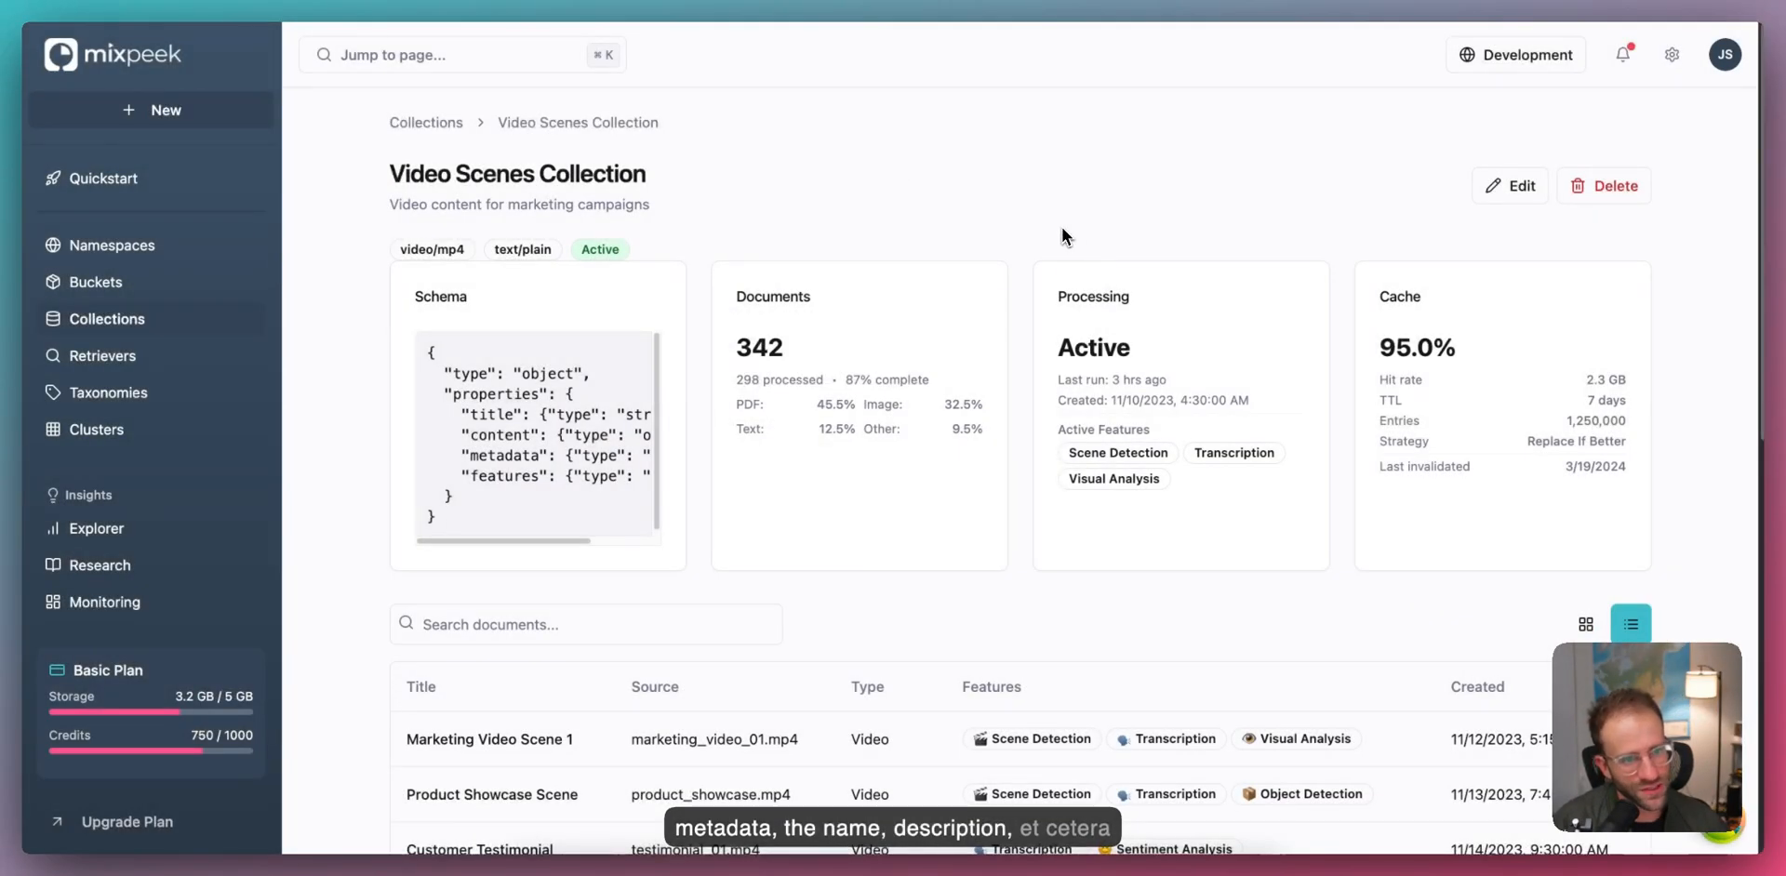
# Step: Return to the Collections overview and review the available namespaces, the Buckets page and the Collections page
pyautogui.click(444, 123)
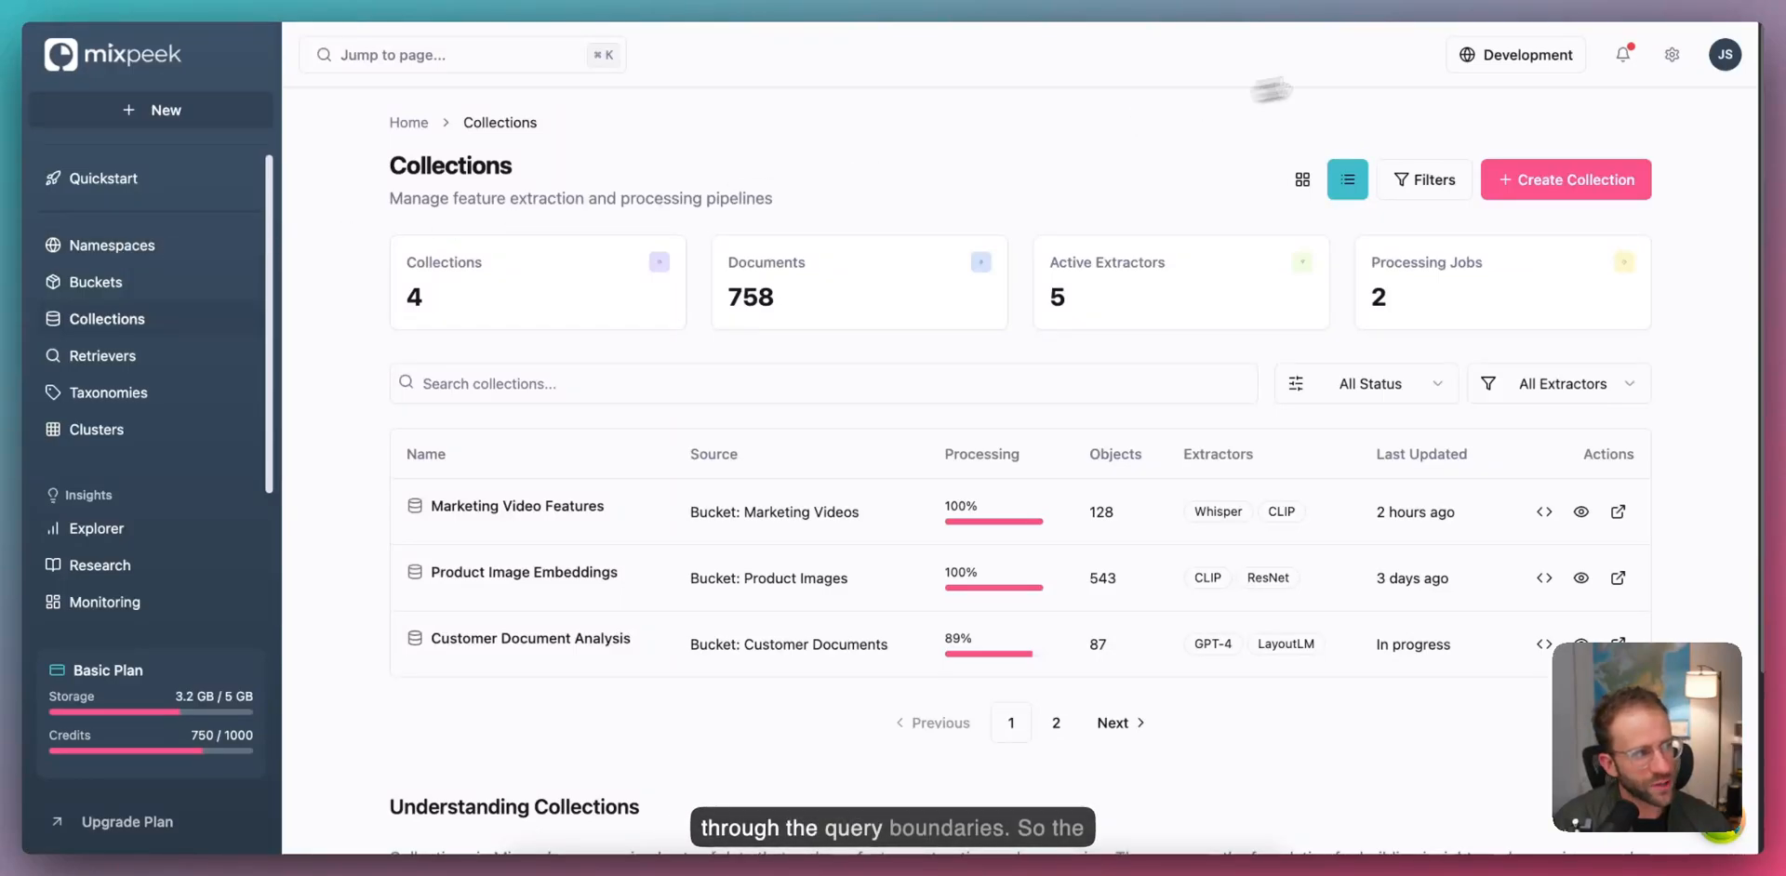
pyautogui.click(1497, 56)
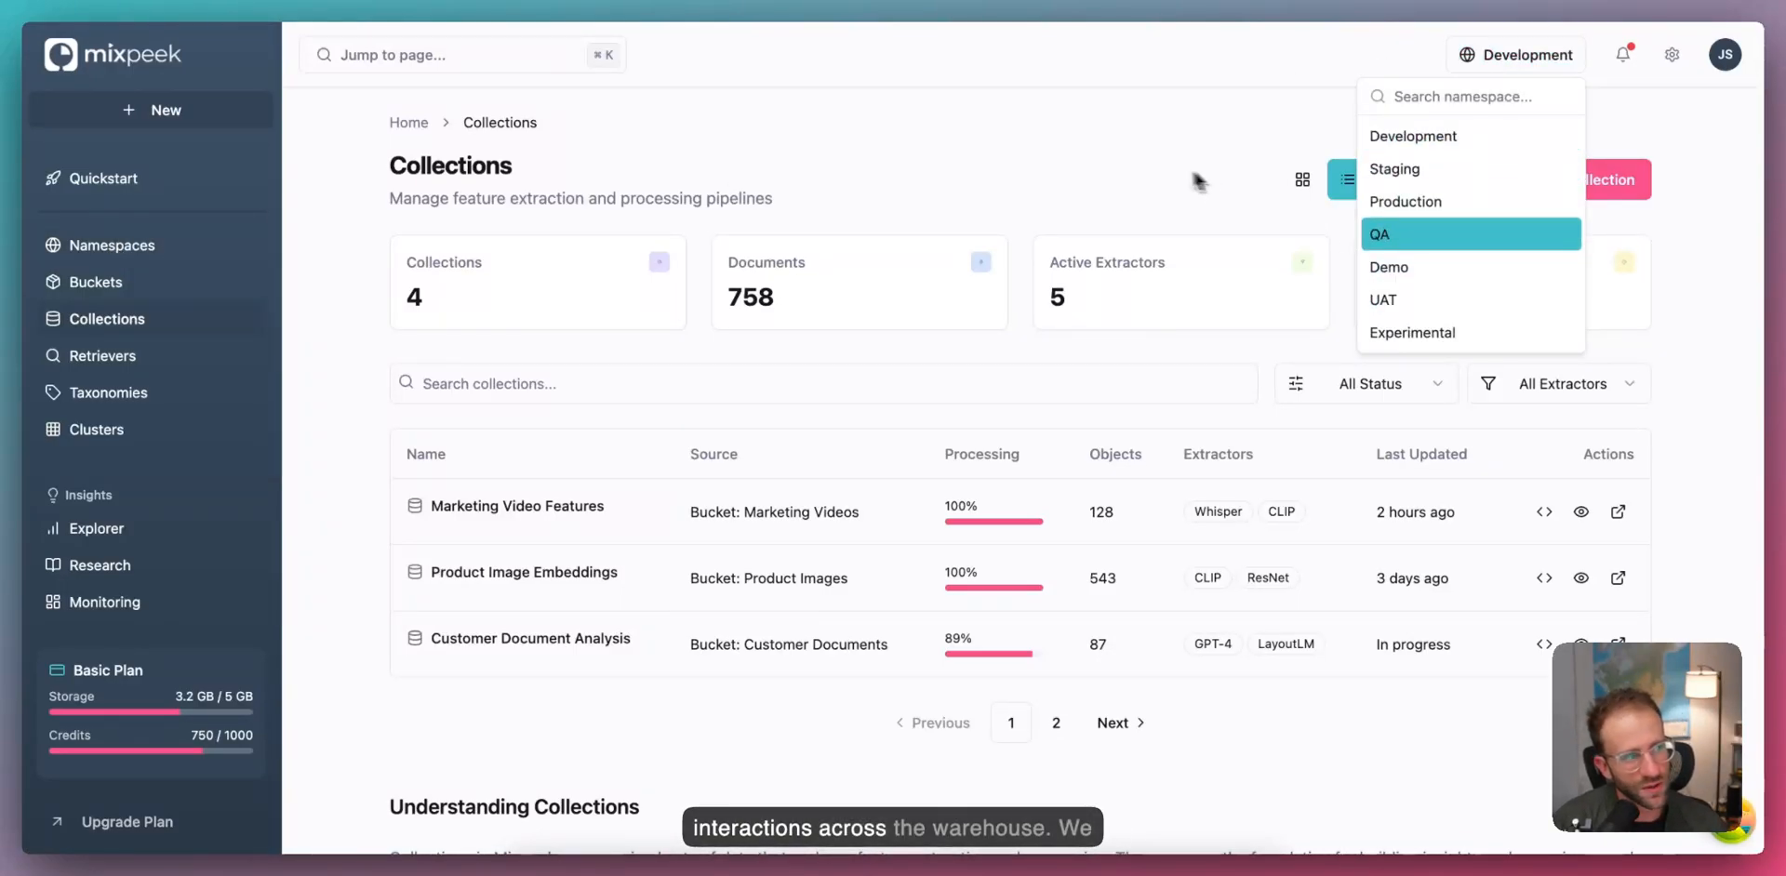
pyautogui.click(919, 183)
pyautogui.click(186, 348)
pyautogui.click(150, 290)
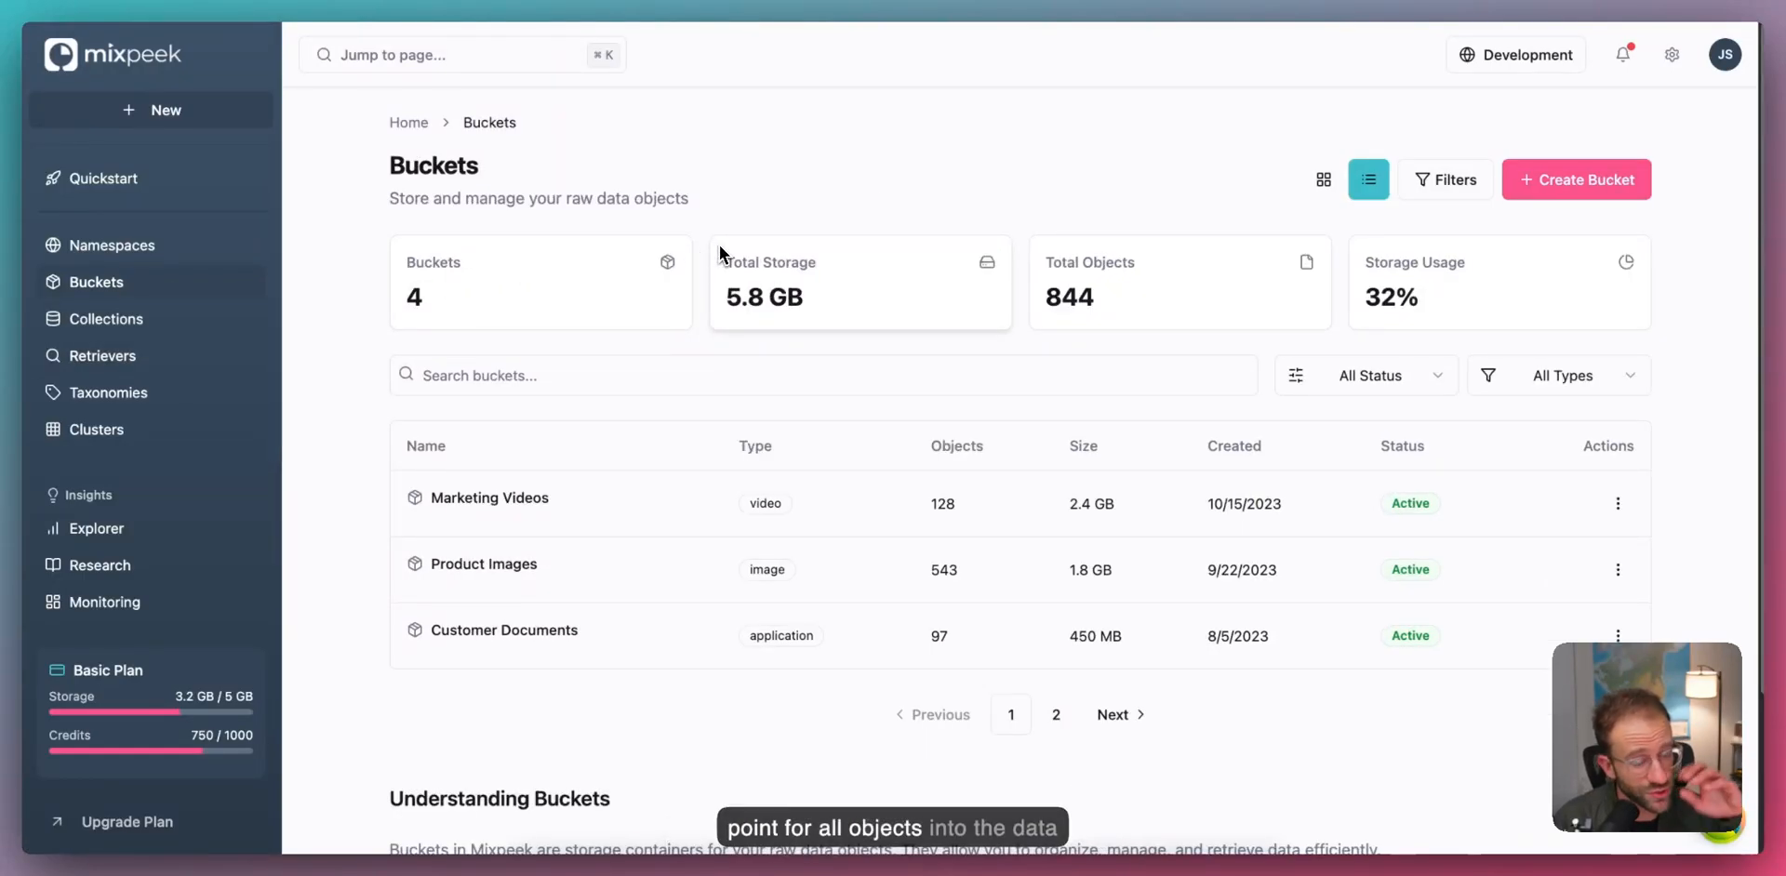
pyautogui.click(107, 318)
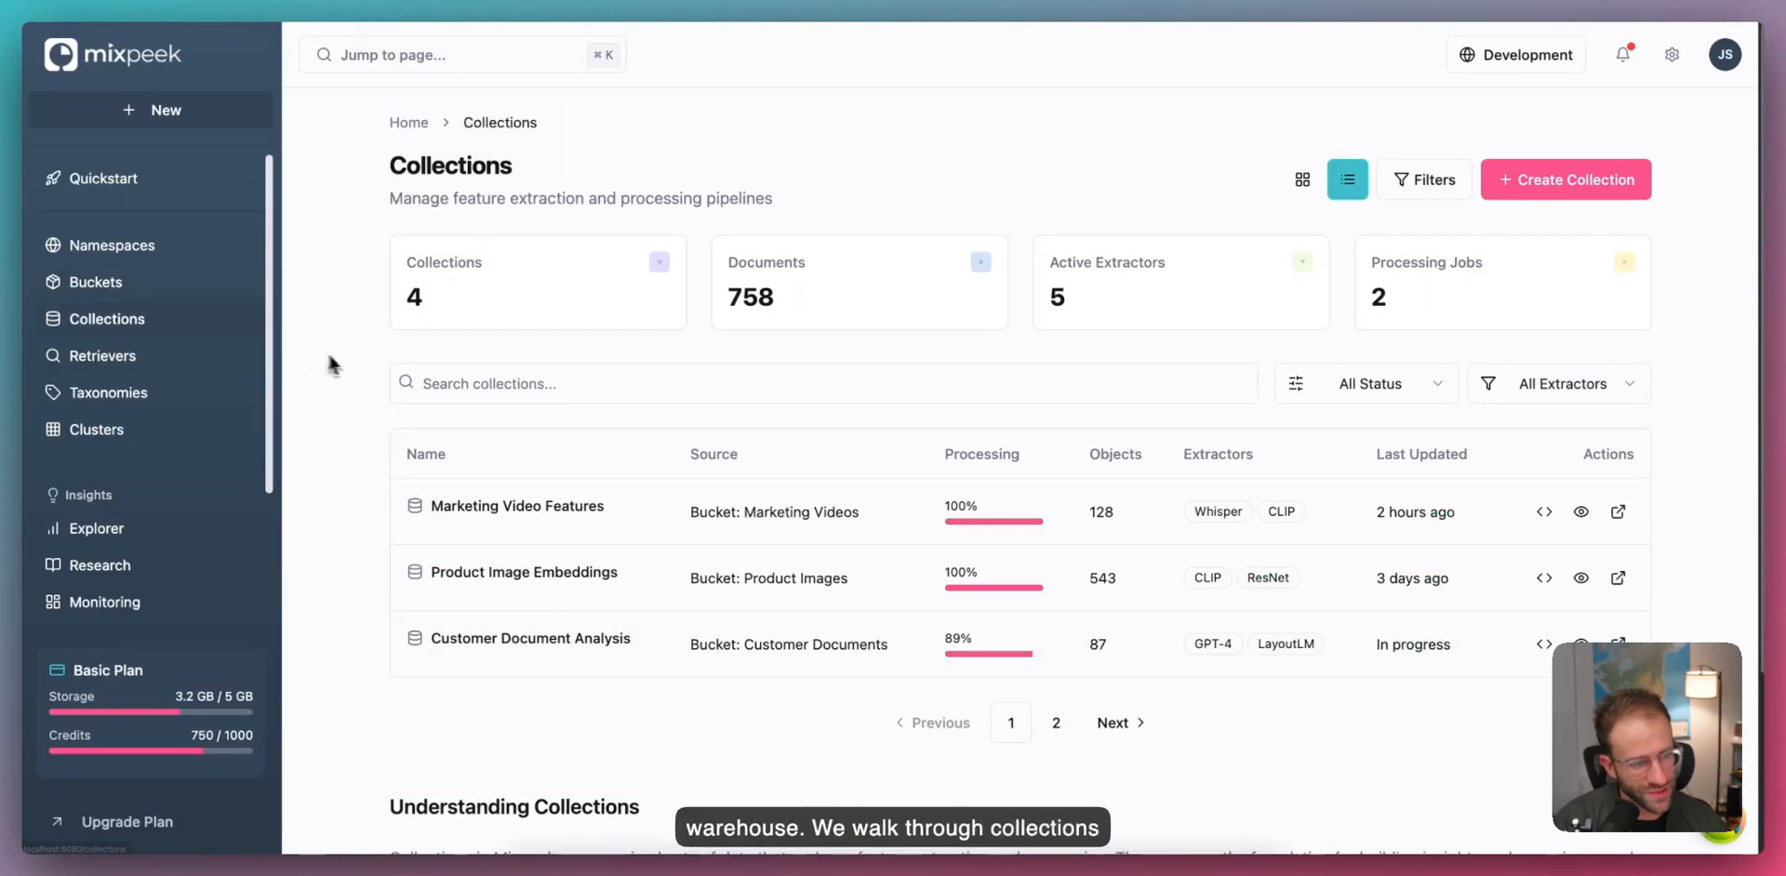
# Step: Open the Retrievers page and start creating a new retriever, bringing up its Search Schema section
pyautogui.click(103, 355)
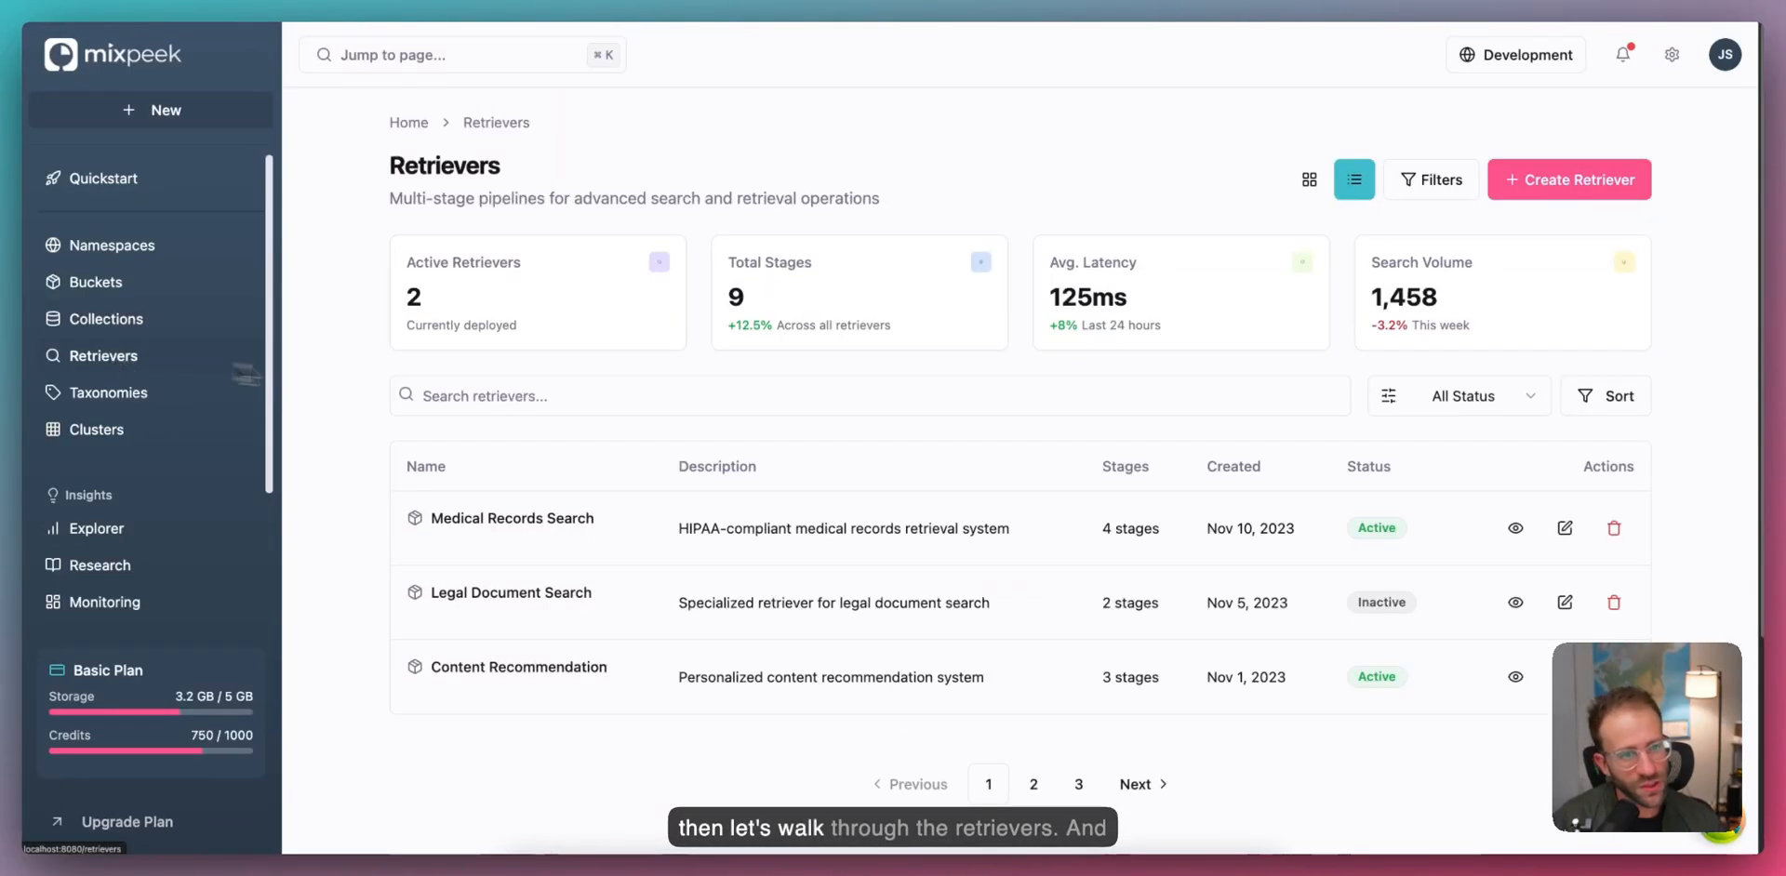
pyautogui.click(1530, 179)
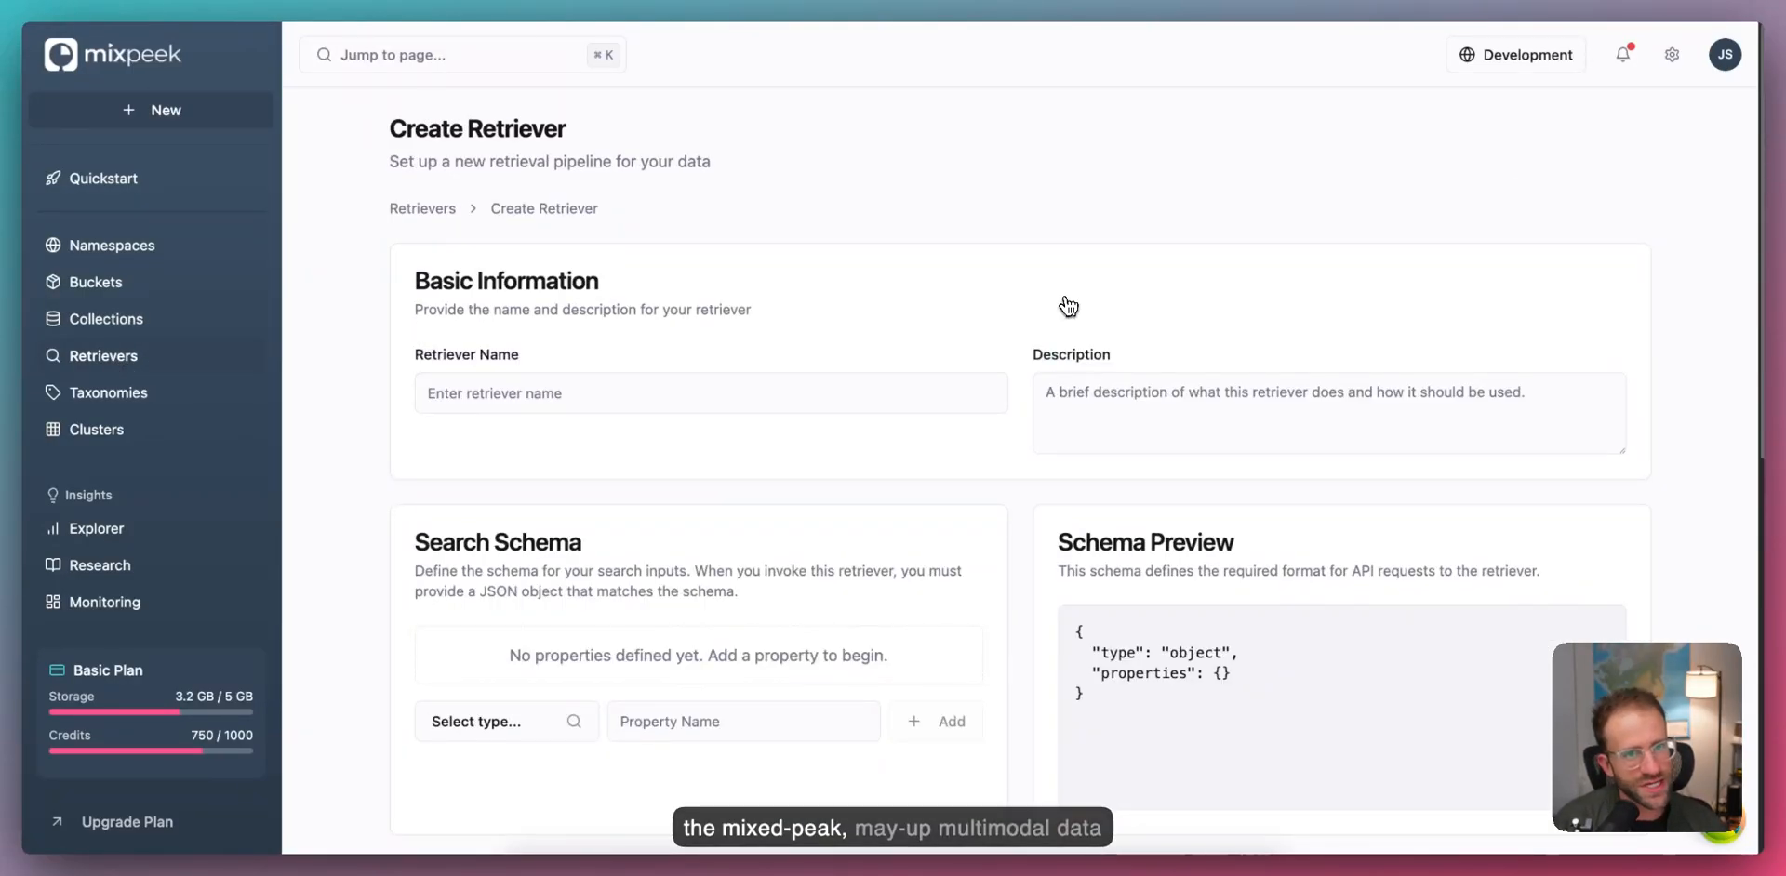
pyautogui.scroll(-1, 1068, 307)
pyautogui.scroll(-3, 1068, 307)
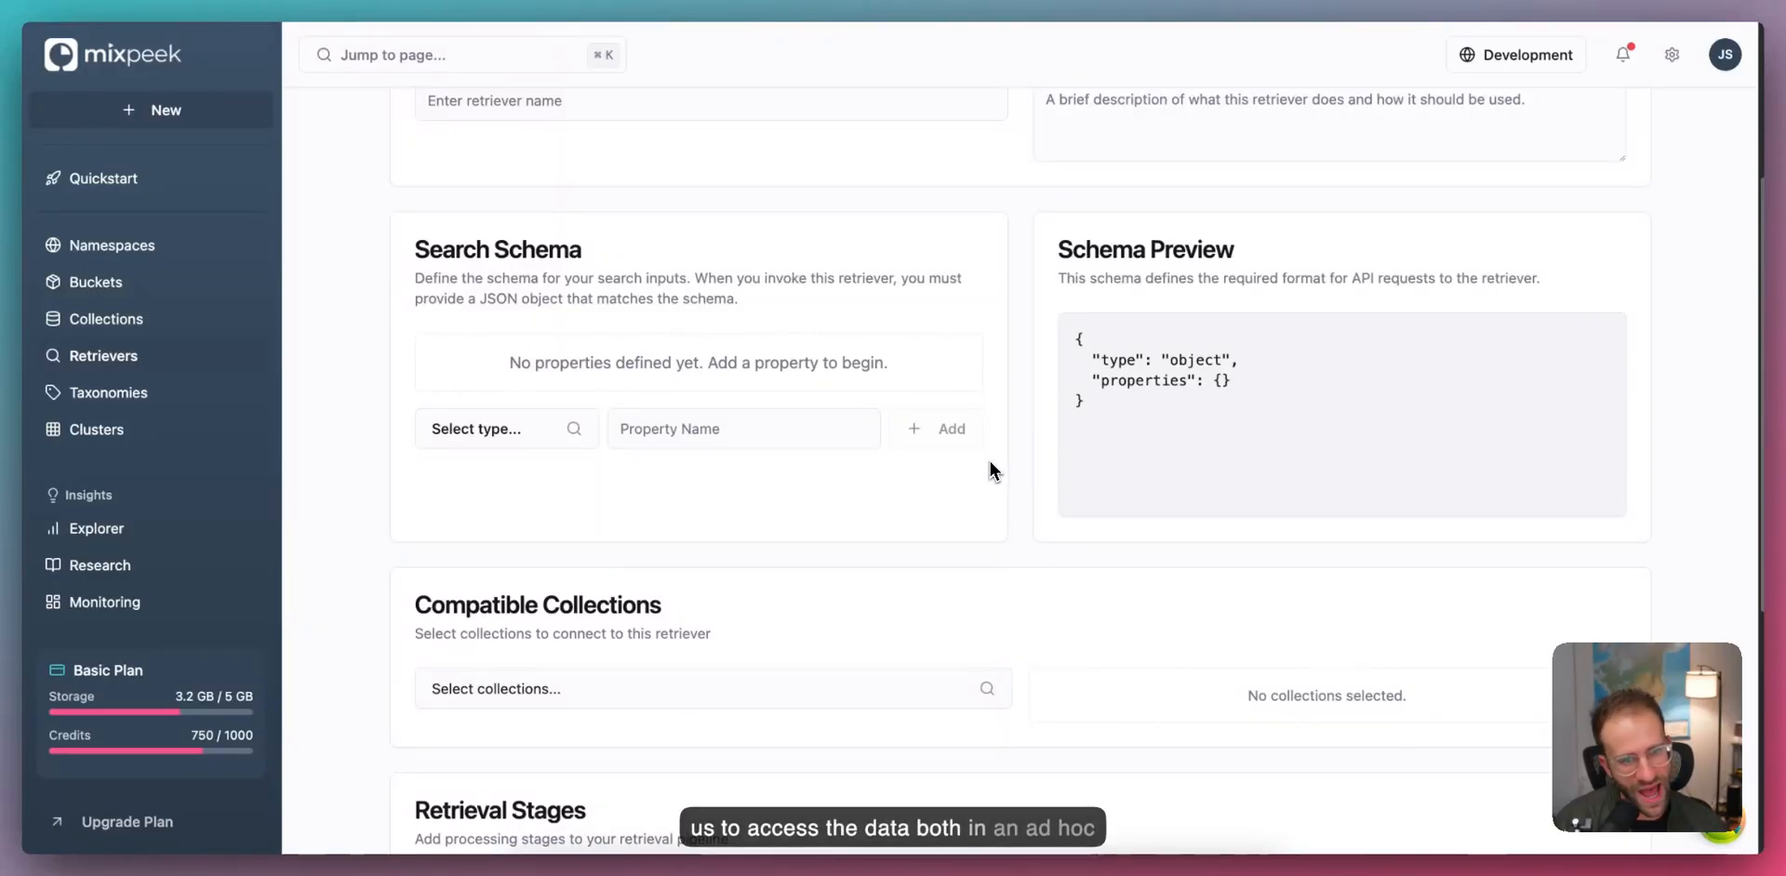
# Step: Add a Text Query property named text_query to the retriever's search schema
pyautogui.click(540, 442)
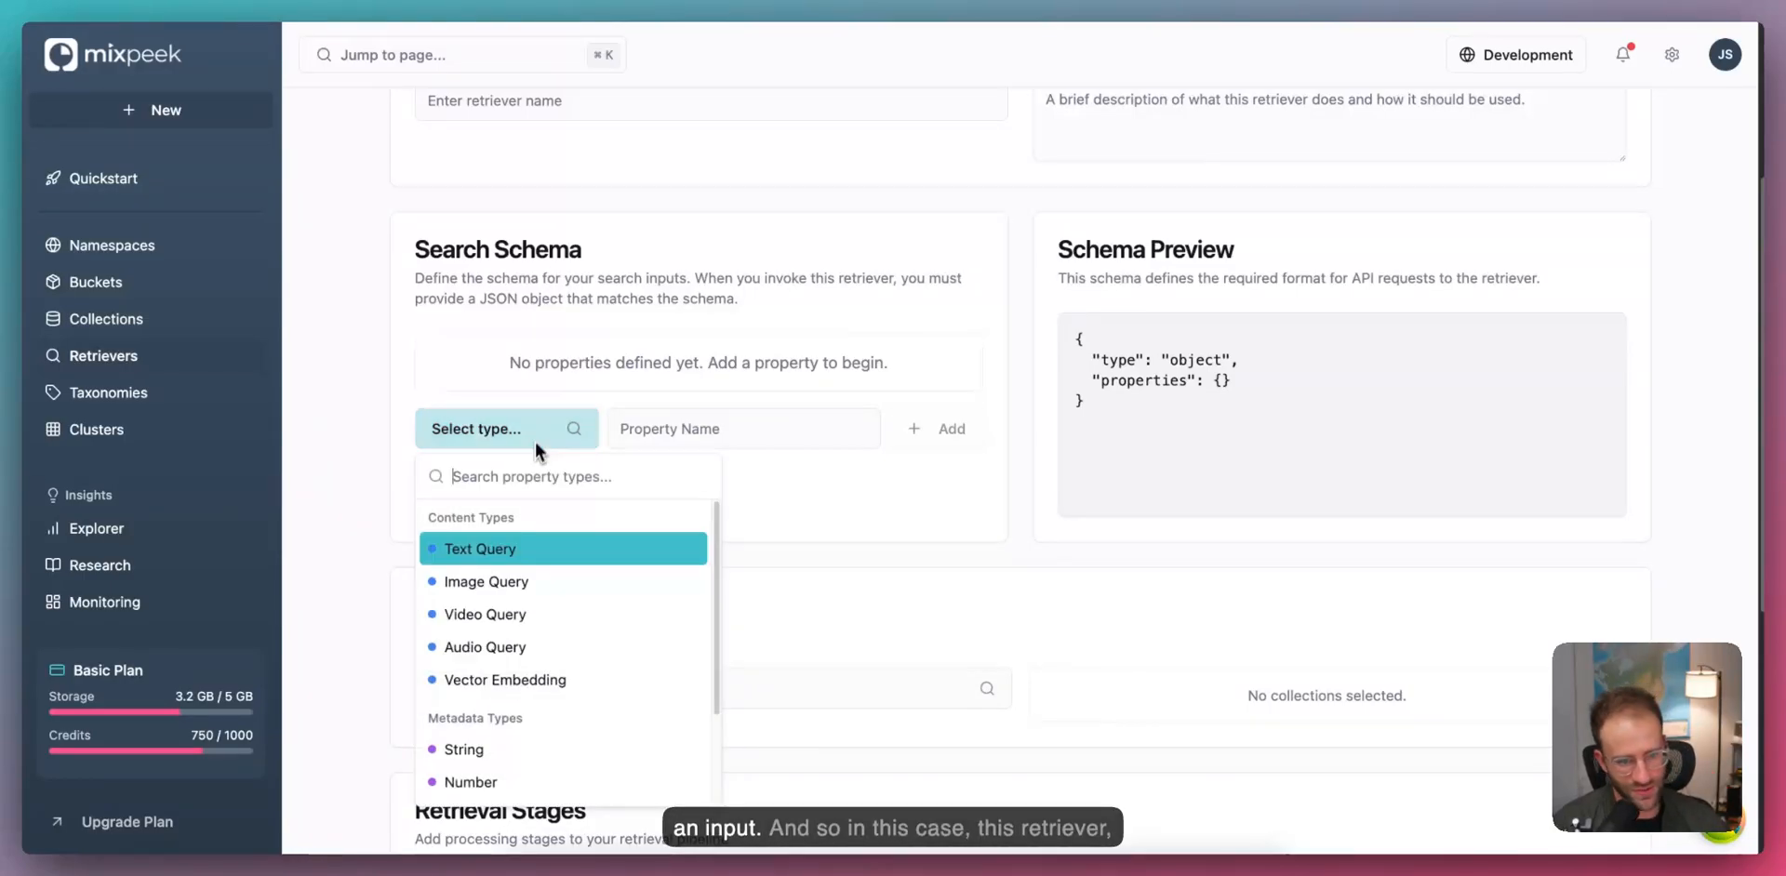
pyautogui.click(513, 554)
pyautogui.click(662, 435)
pyautogui.write('text_query')
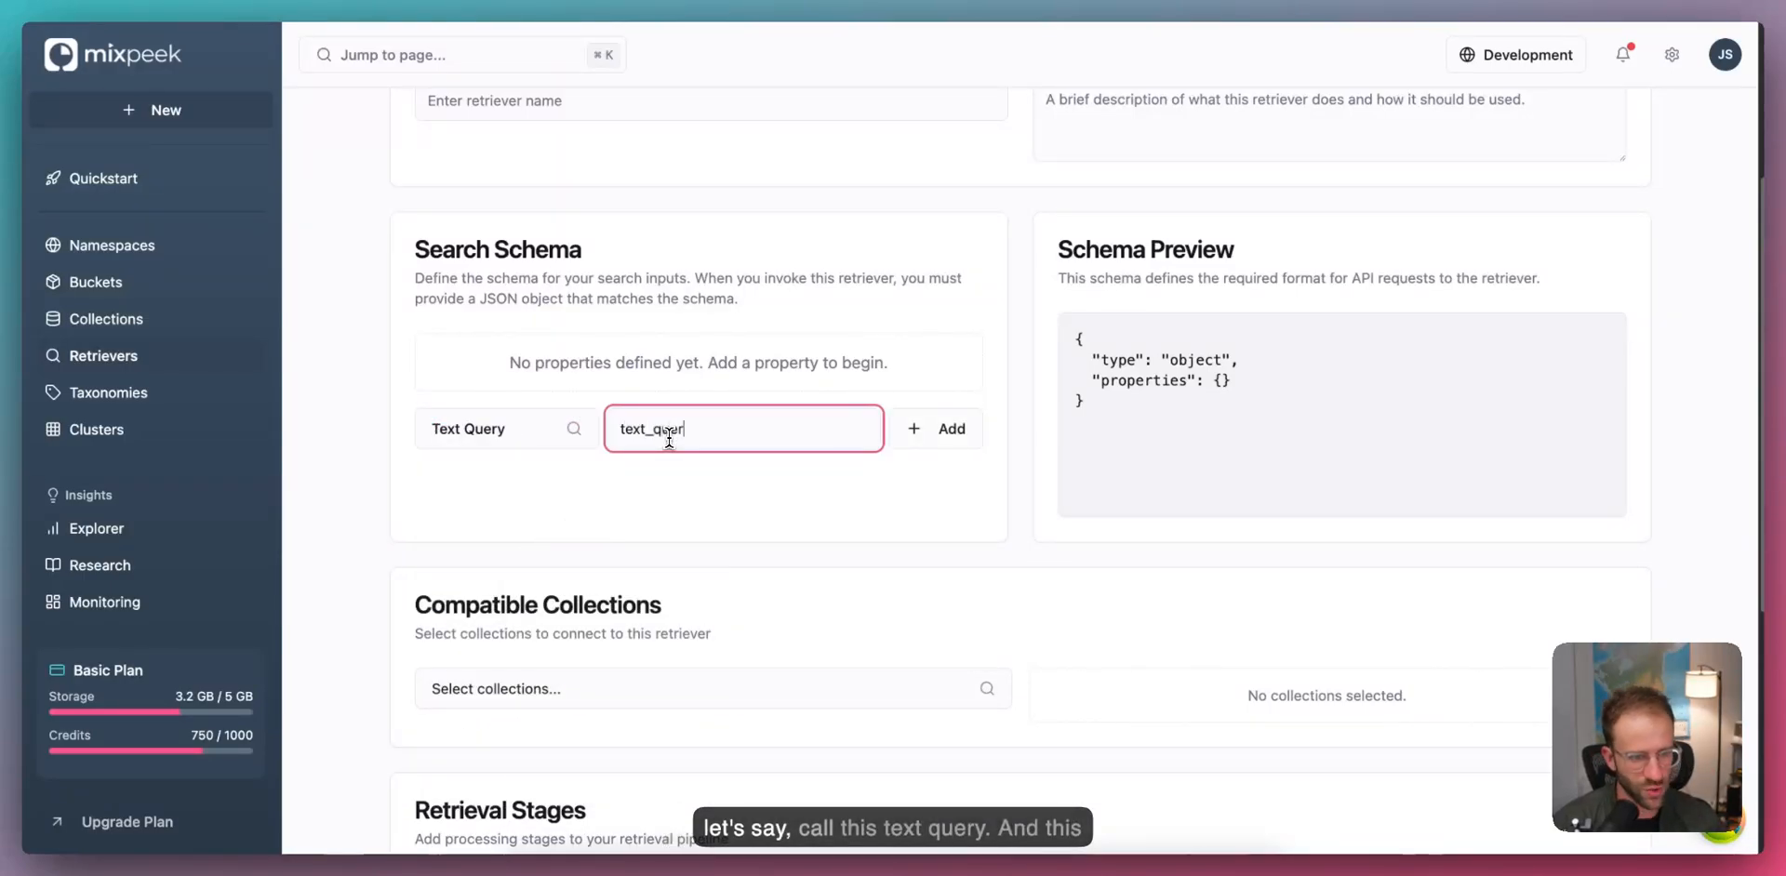
pyautogui.press('Return')
# Step: Add an Image Query property named image_query to the retriever's search schema
pyautogui.click(498, 426)
pyautogui.write('ivdeo')
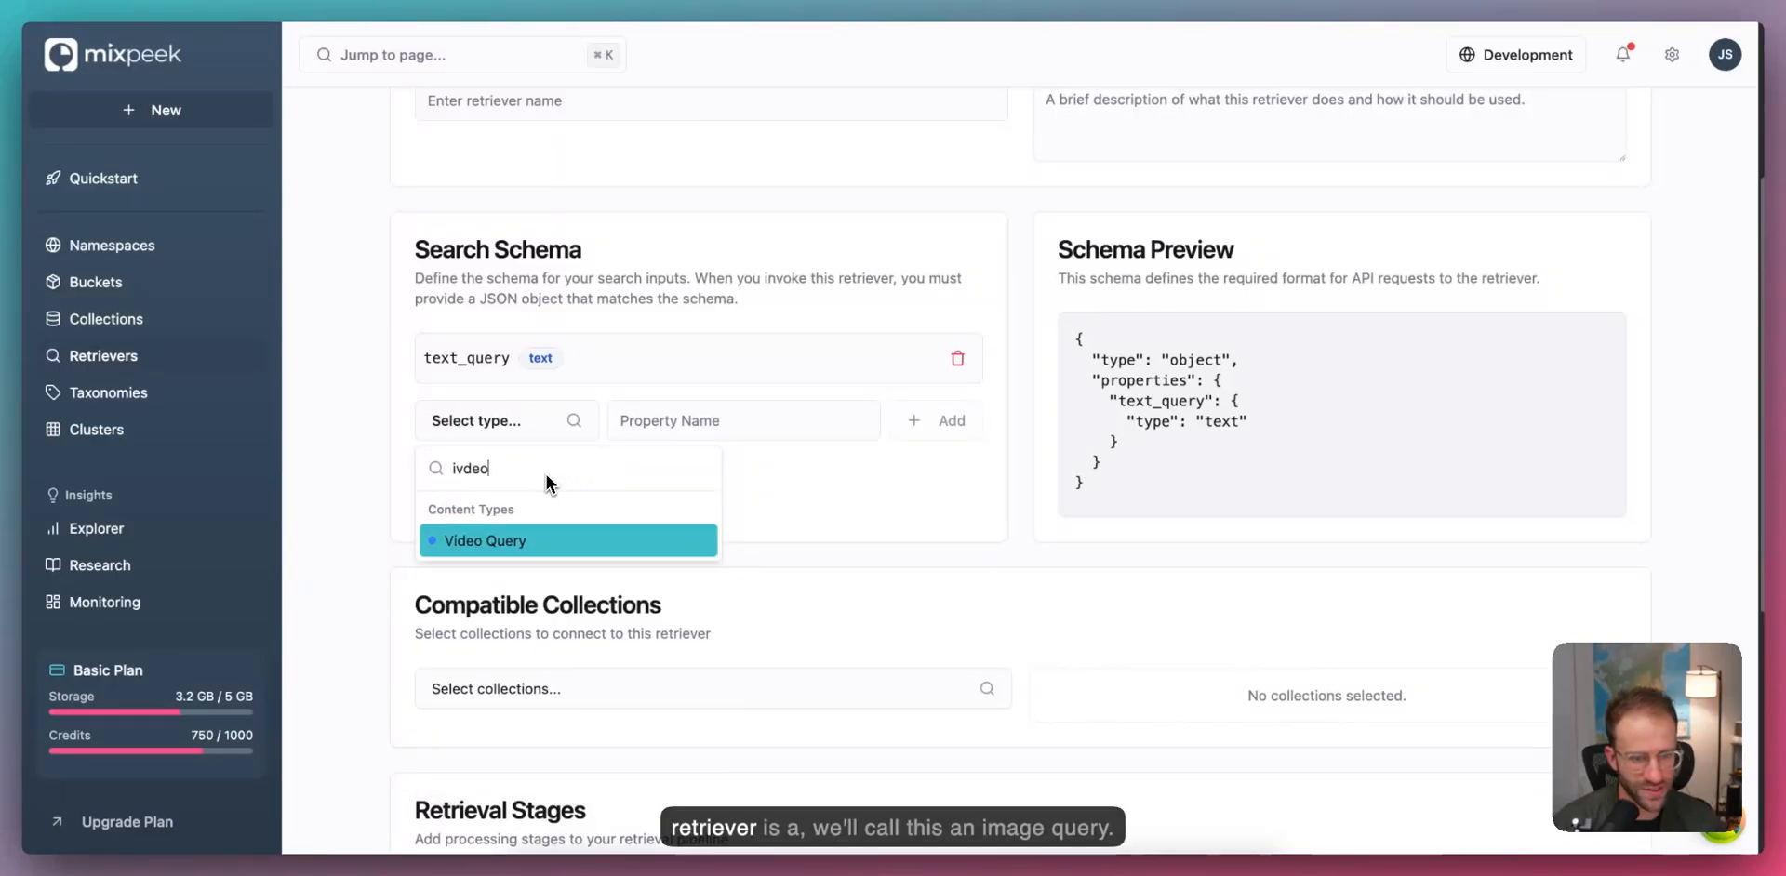
pyautogui.hotkey('ctrl', 'a')
pyautogui.write('image')
pyautogui.press('Return')
pyautogui.click(659, 435)
pyautogui.write('i')
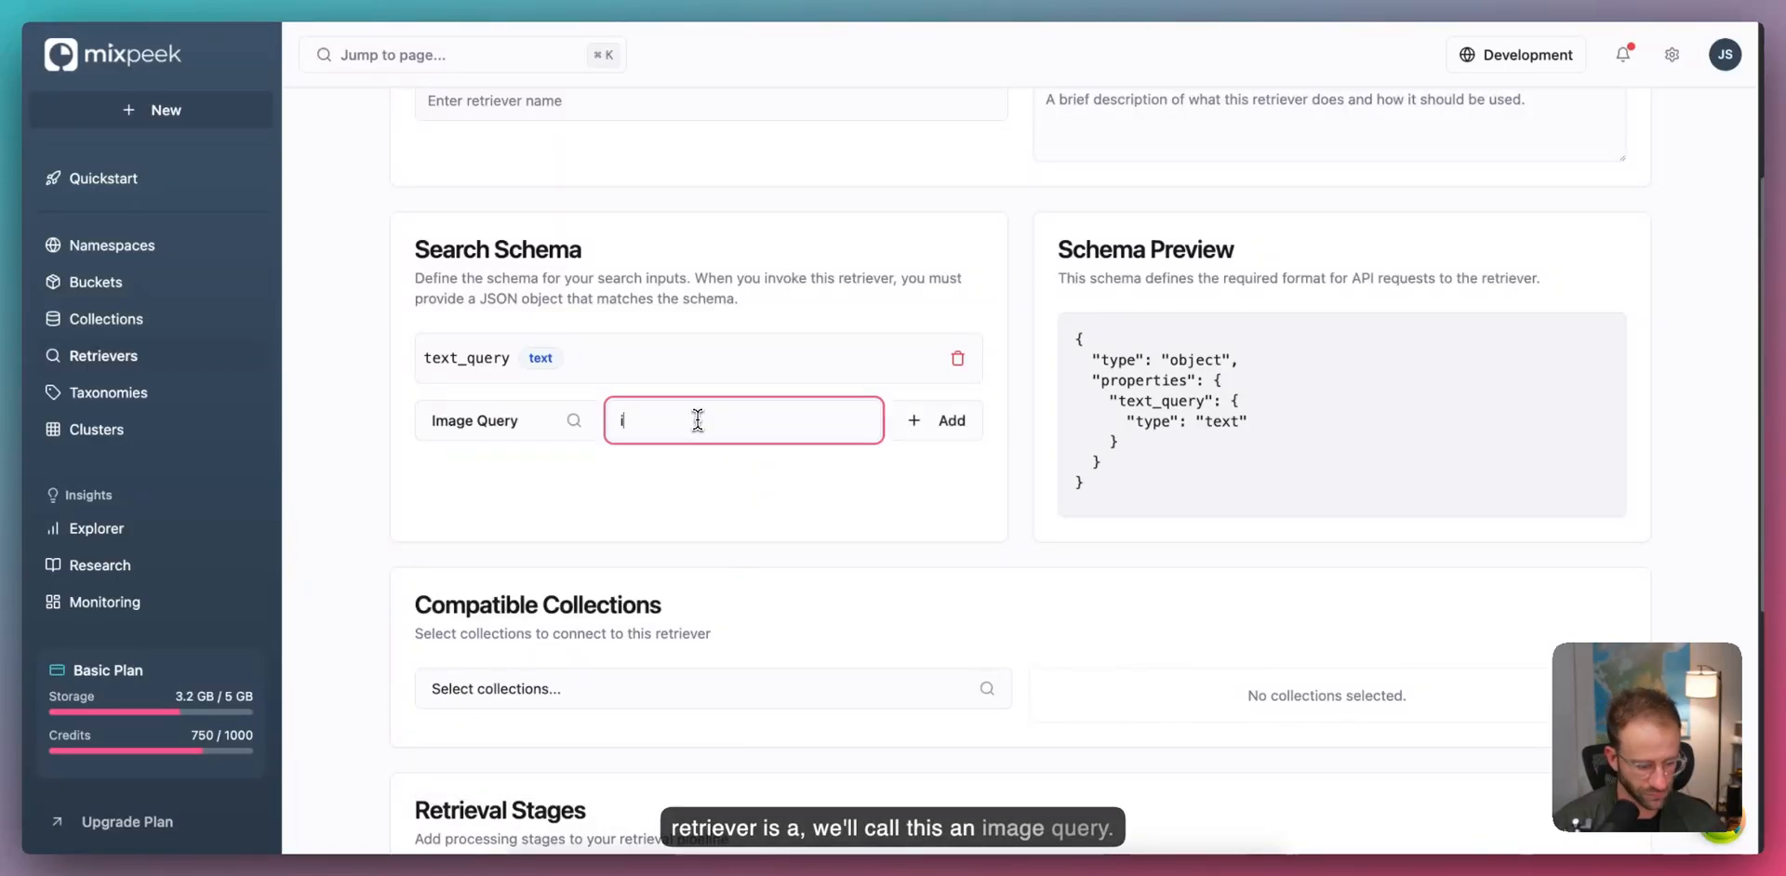
pyautogui.write('mage_query')
pyautogui.press('Return')
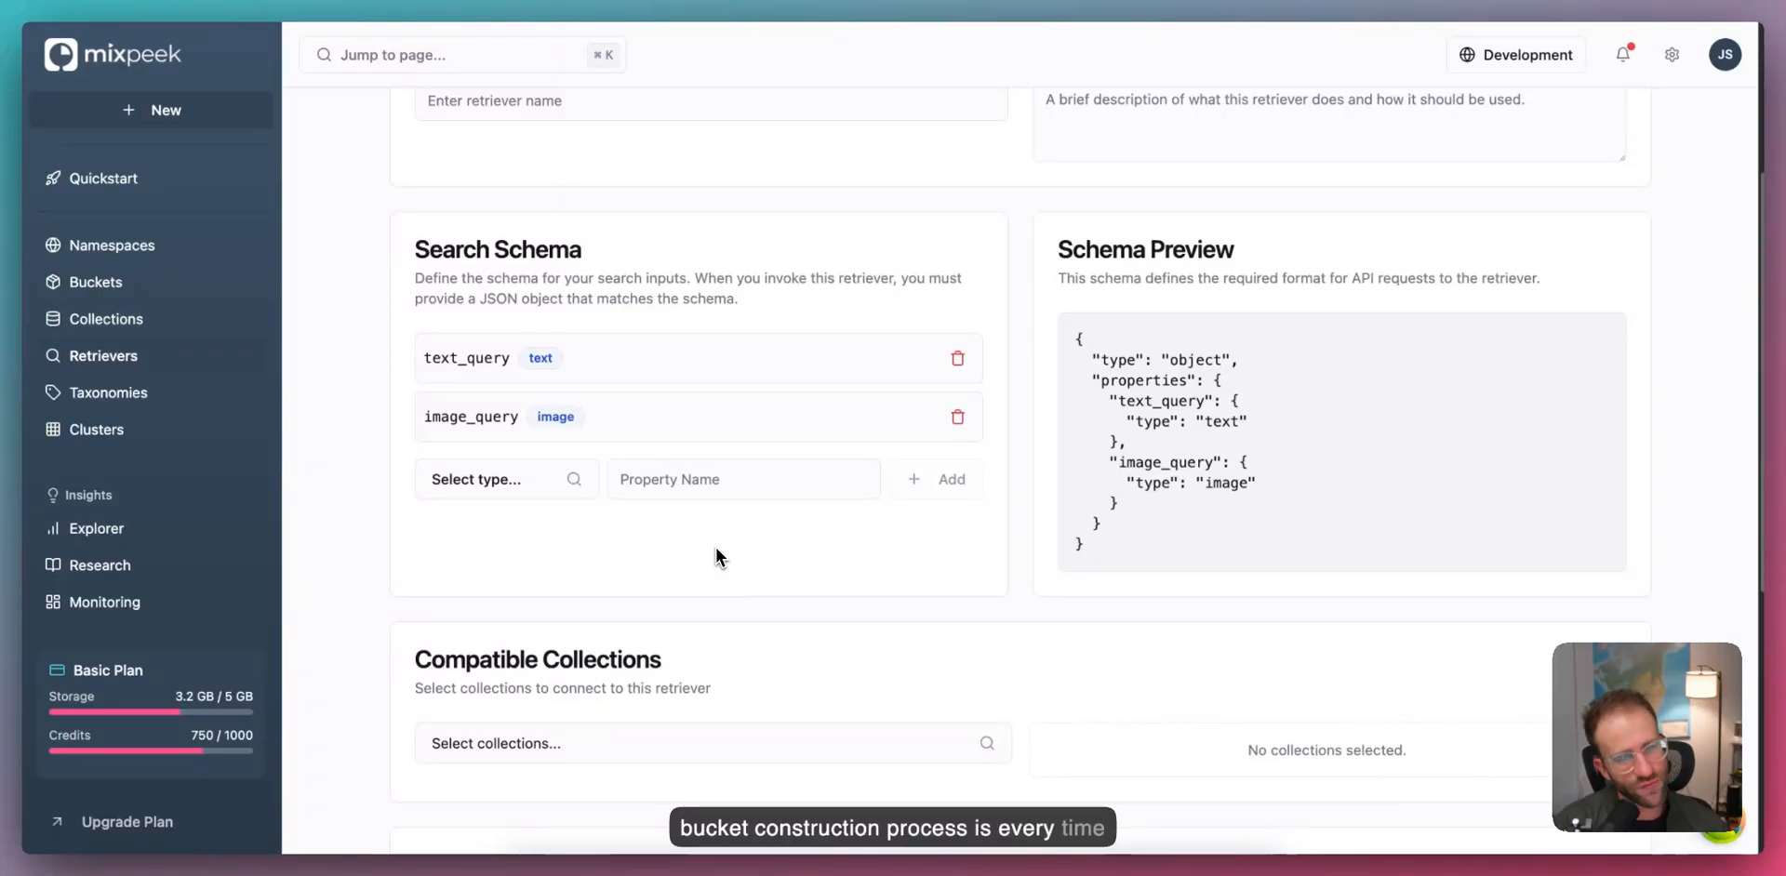
# Step: Examine the image_query property in the retriever's schema preview
pyautogui.doubleClick(1180, 465)
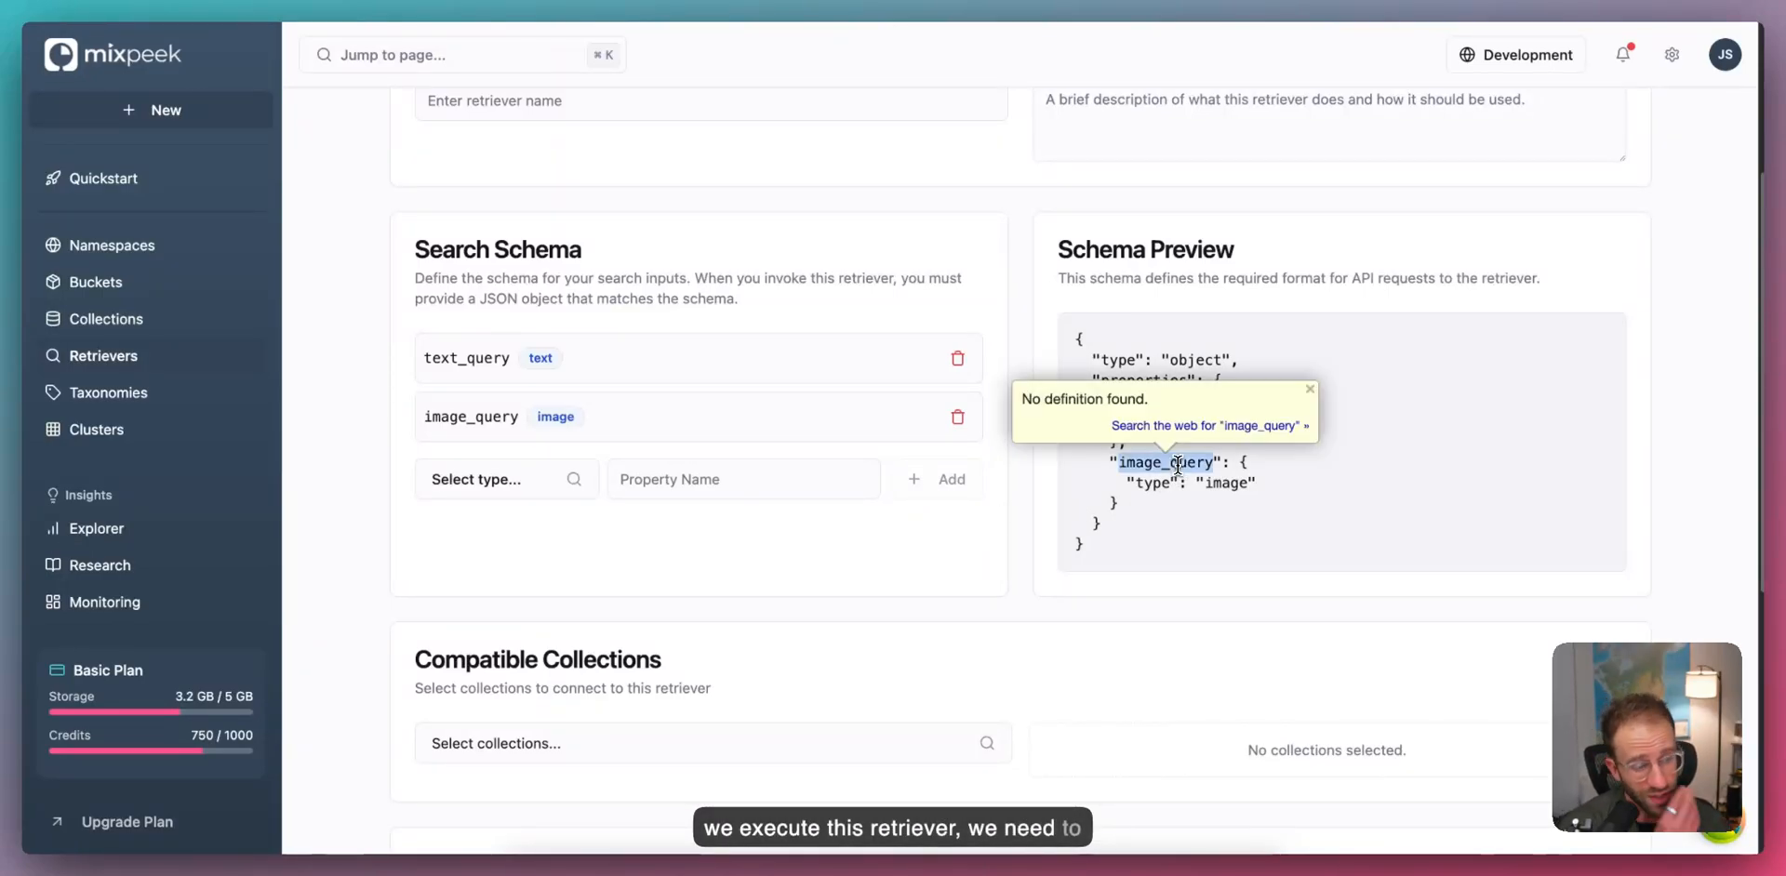
pyautogui.click(1187, 469)
pyautogui.doubleClick(1186, 470)
pyautogui.click(1189, 468)
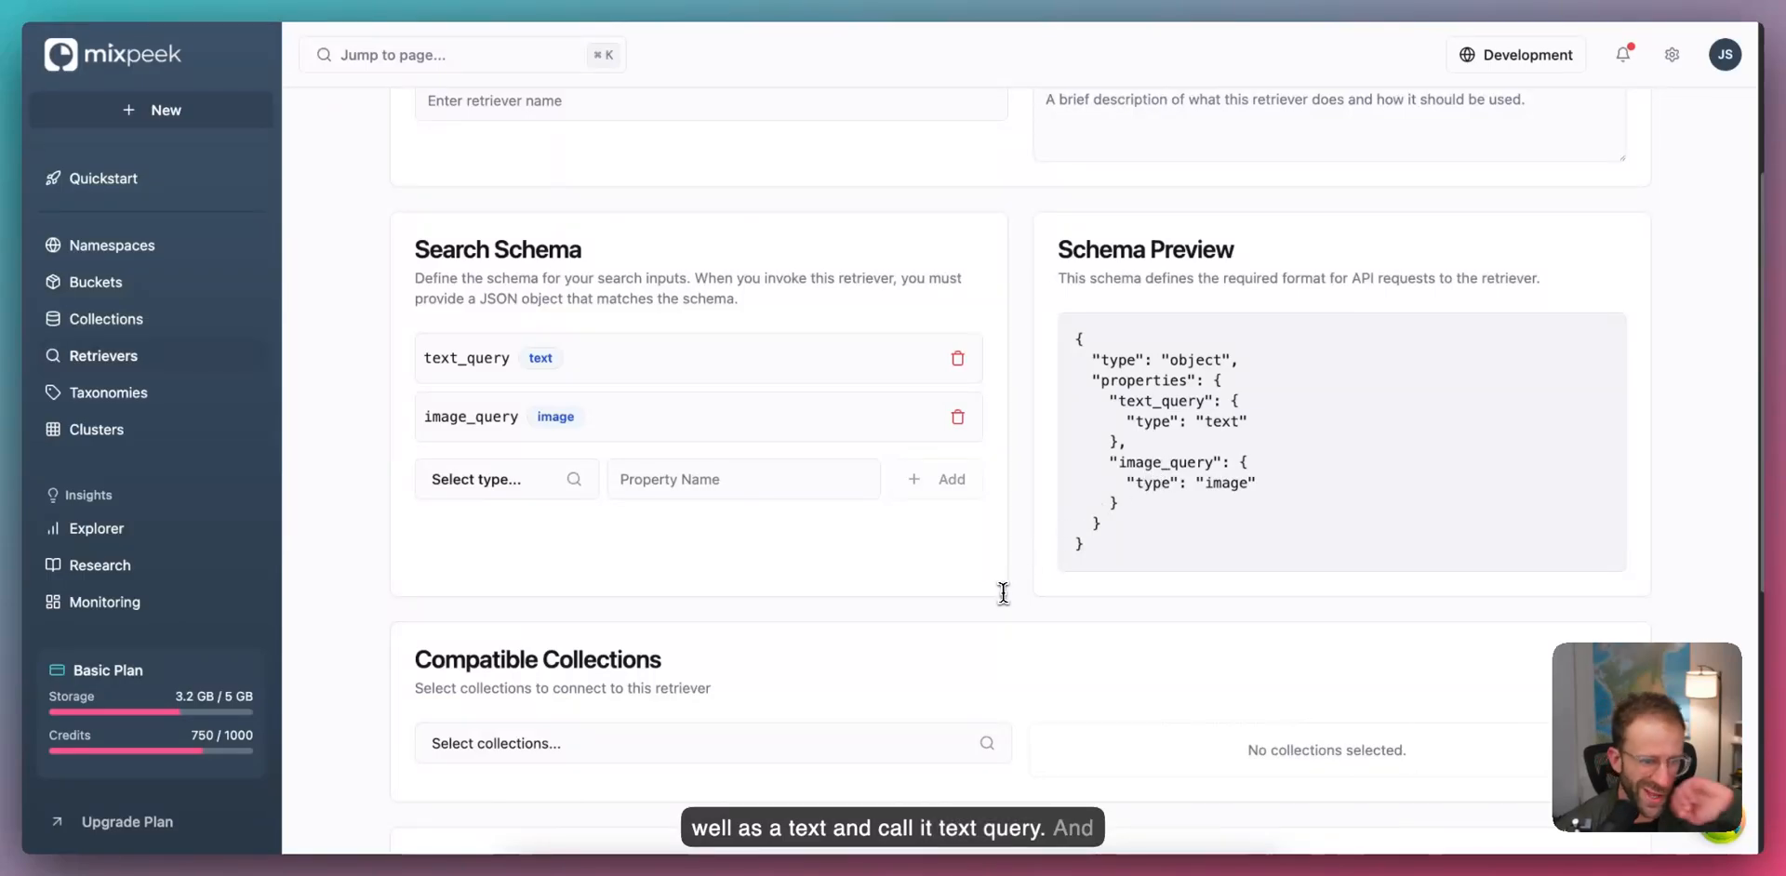
# Step: Connect the Product Images and Customer Documents collections to the retriever
pyautogui.scroll(-2, 989, 598)
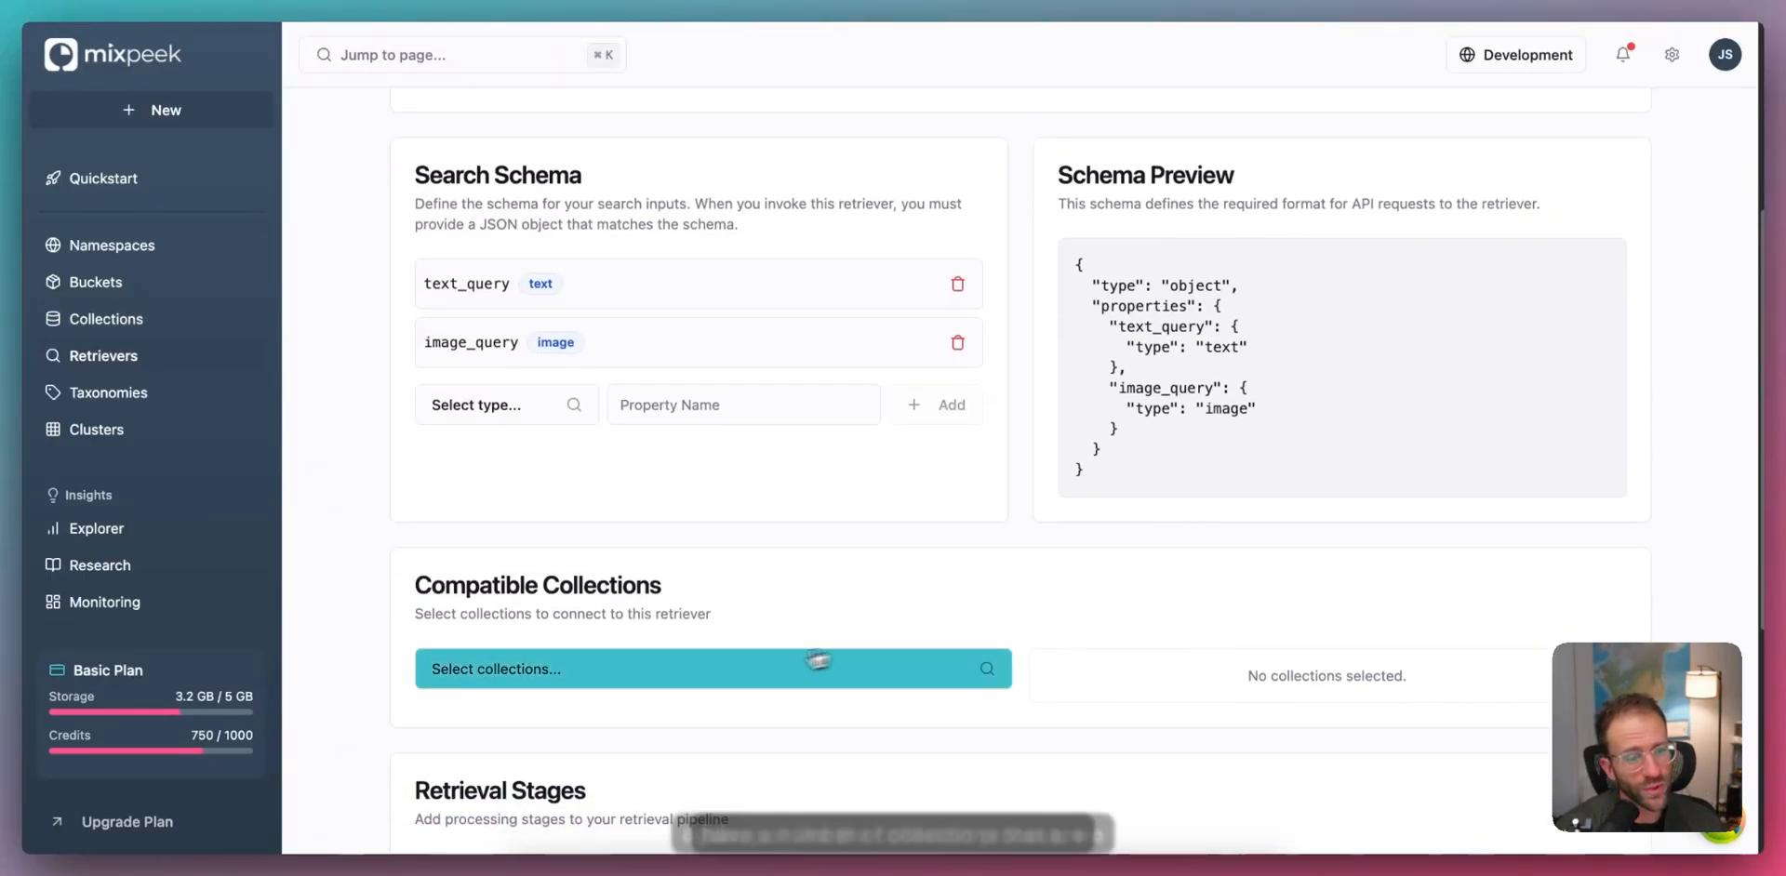
pyautogui.click(721, 670)
pyautogui.click(438, 760)
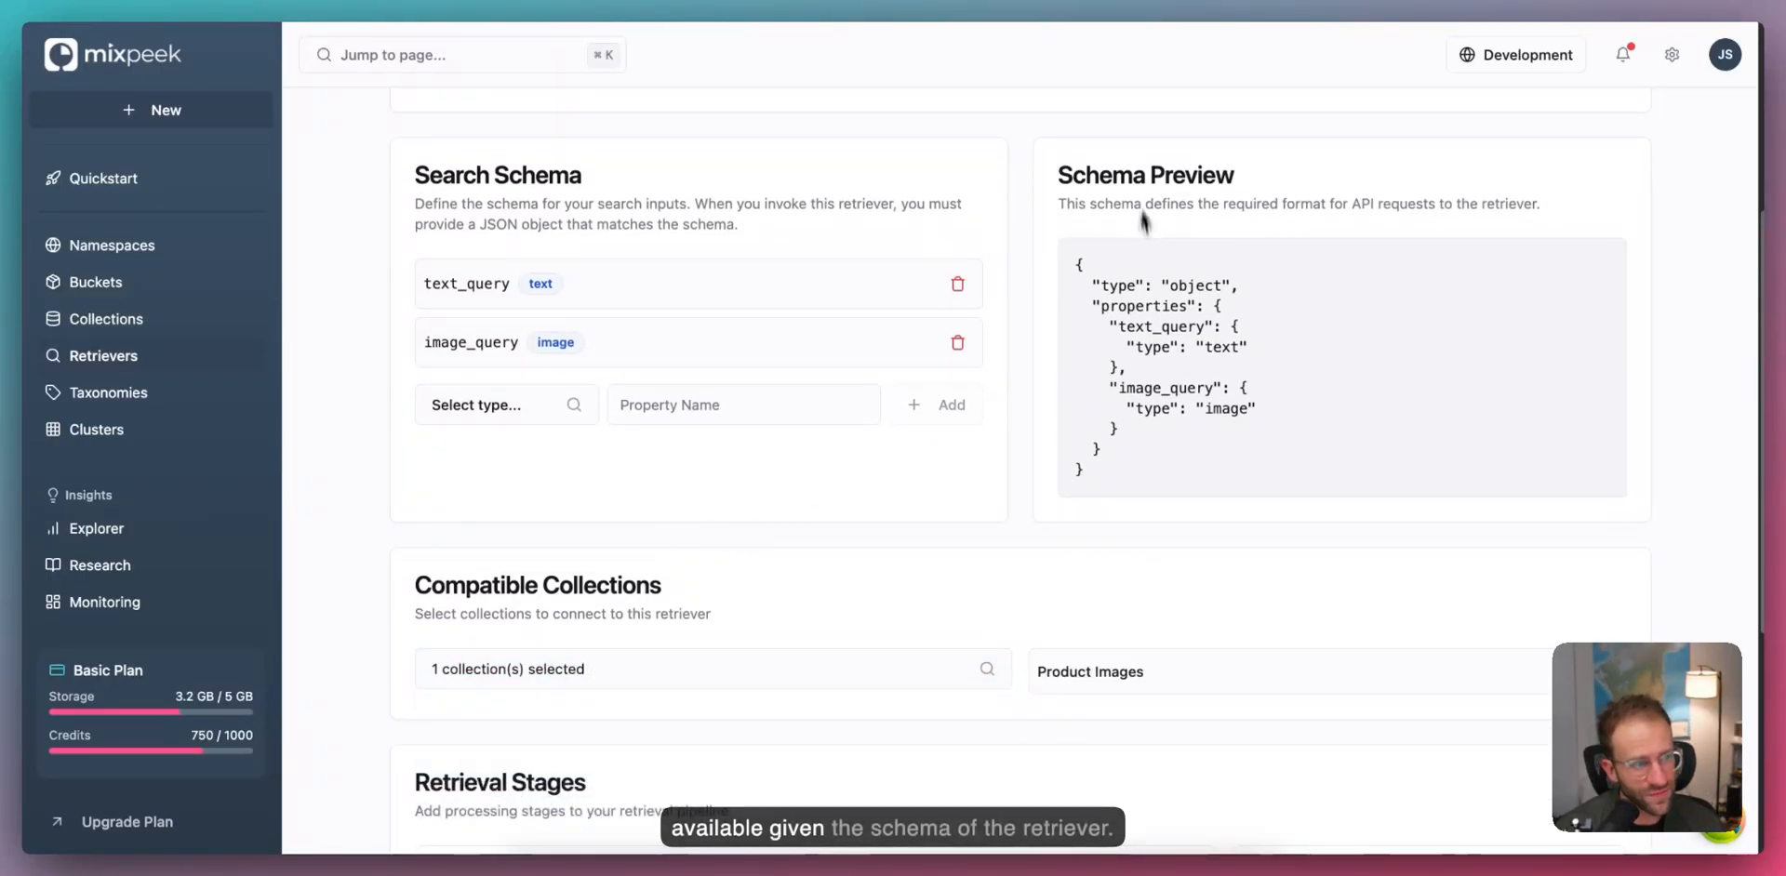
pyautogui.scroll(-1, 1144, 638)
pyautogui.click(862, 616)
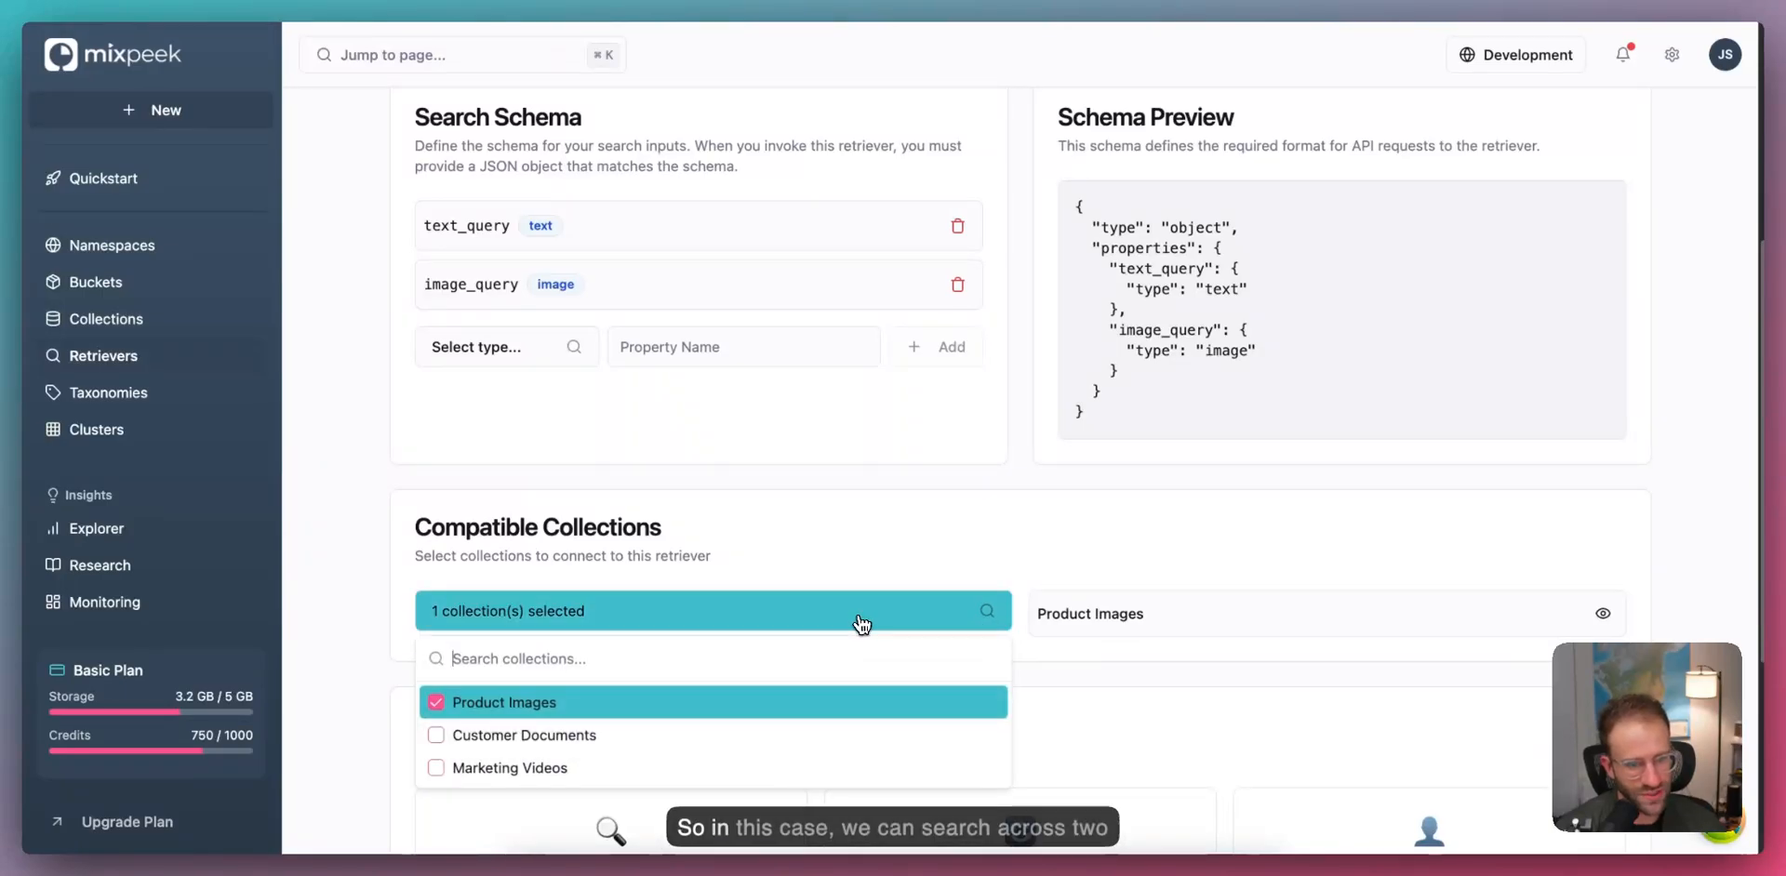
pyautogui.click(500, 741)
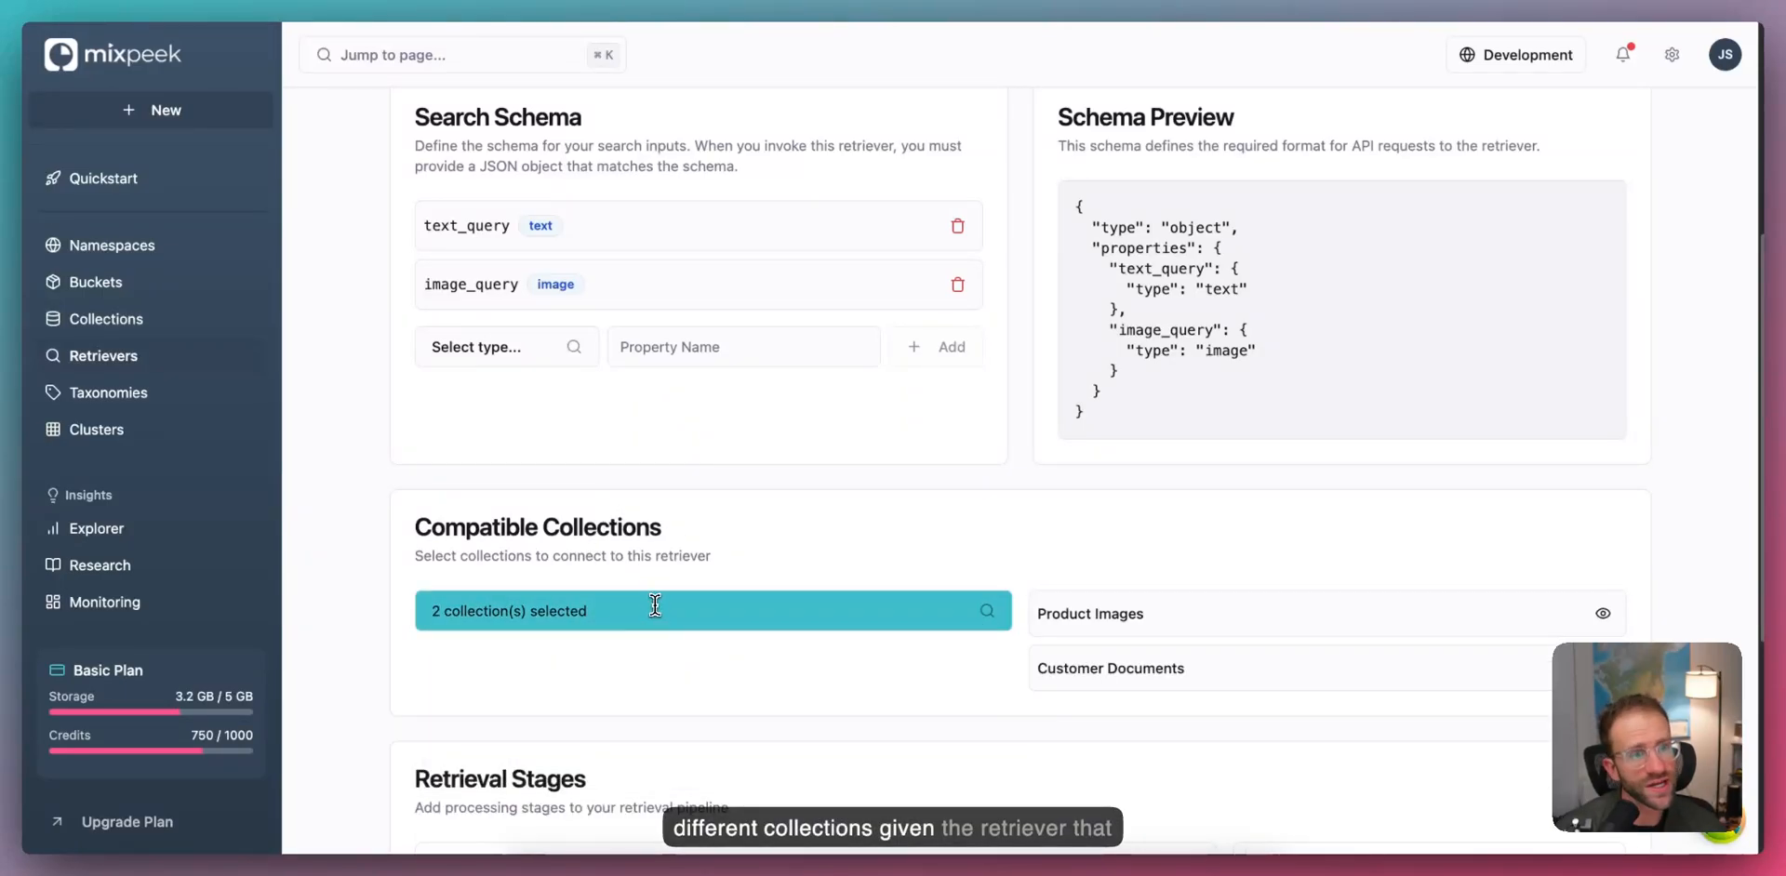
# Step: Review the collection schema of Product Images and compare it with the retriever's own schema preview
pyautogui.click(1602, 613)
pyautogui.scroll(-2, 766, 381)
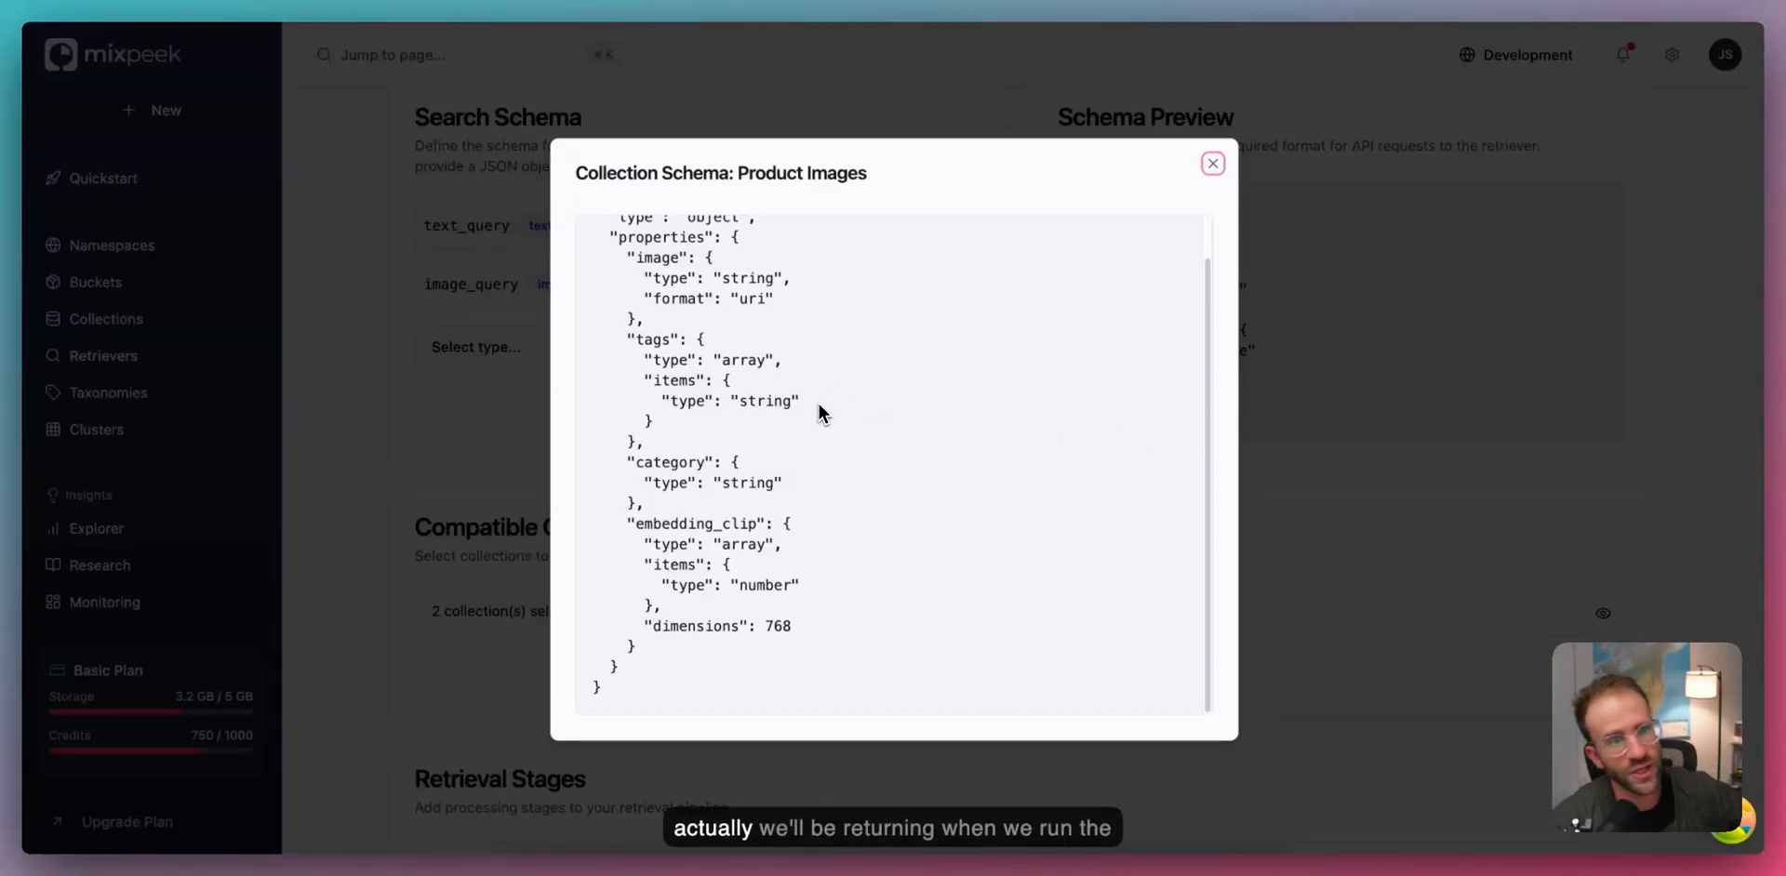
pyautogui.scroll(2, 837, 408)
pyautogui.click(1432, 399)
pyautogui.scroll(-1, 1009, 539)
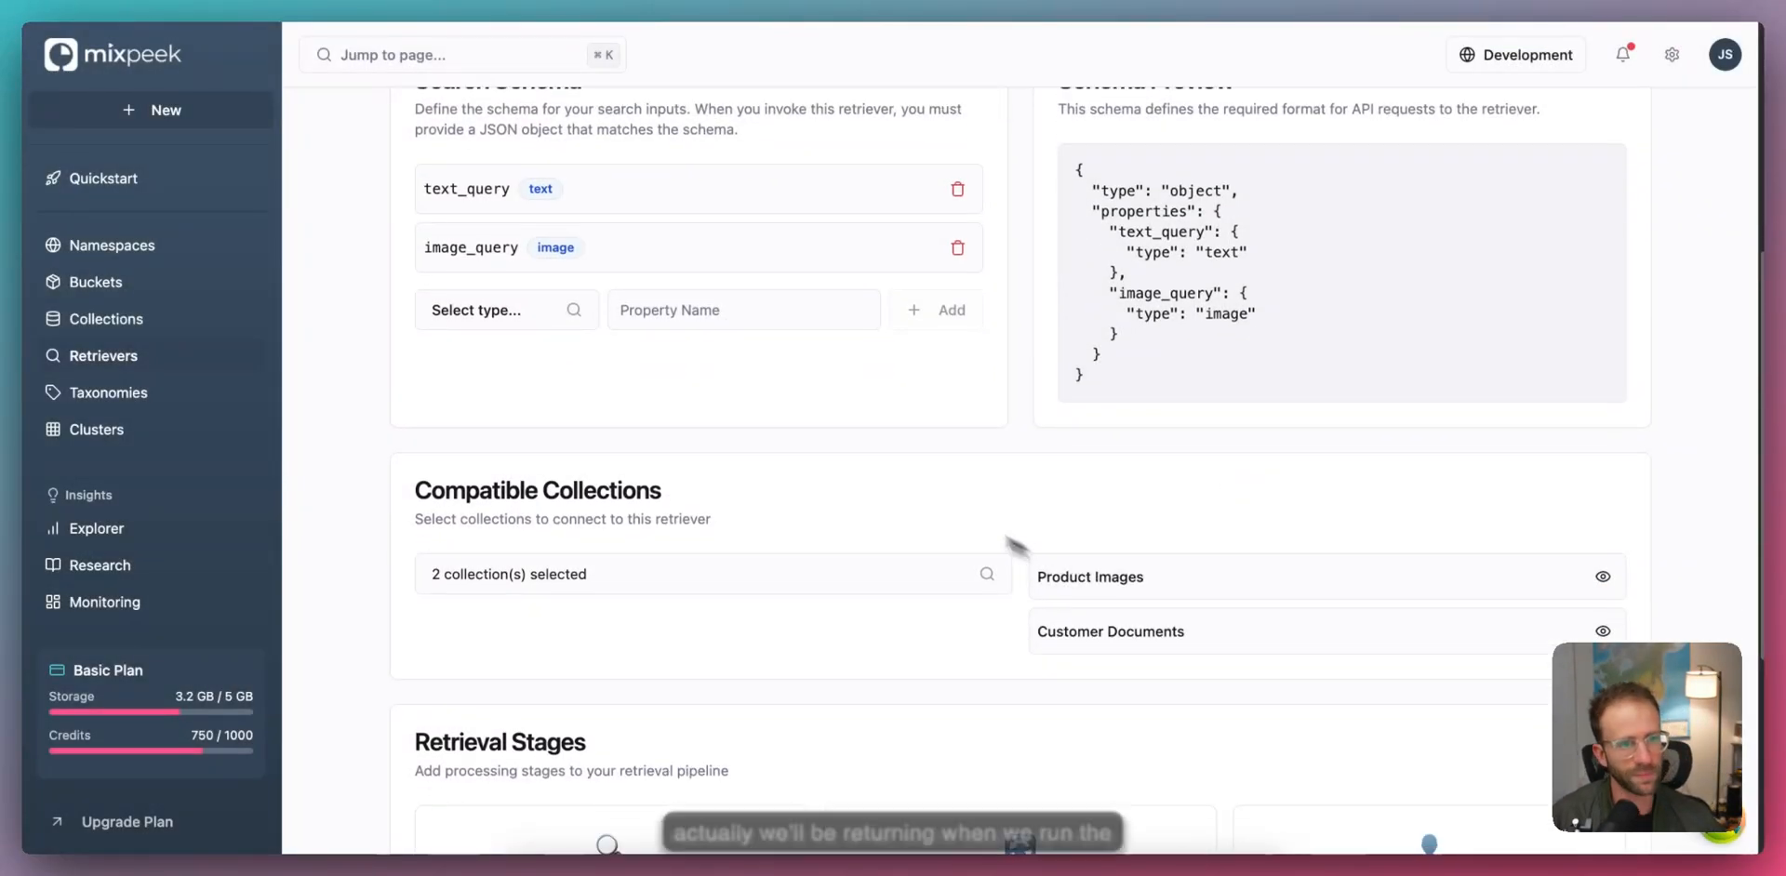
pyautogui.scroll(3, 1032, 465)
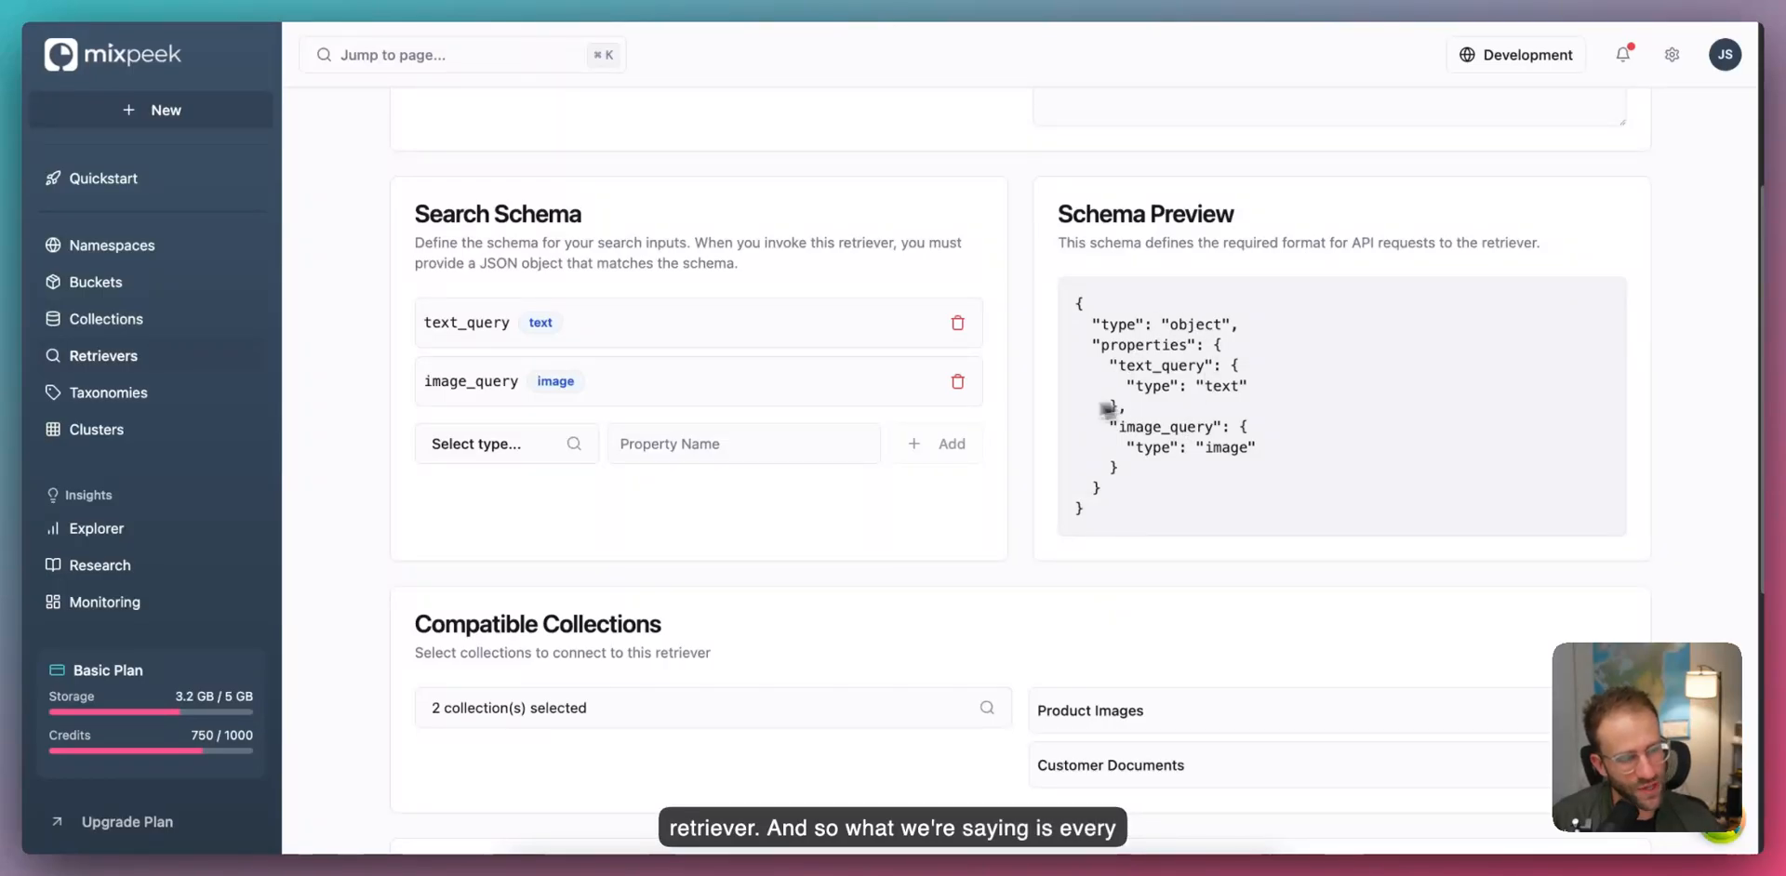
pyautogui.scroll(-3, 1141, 488)
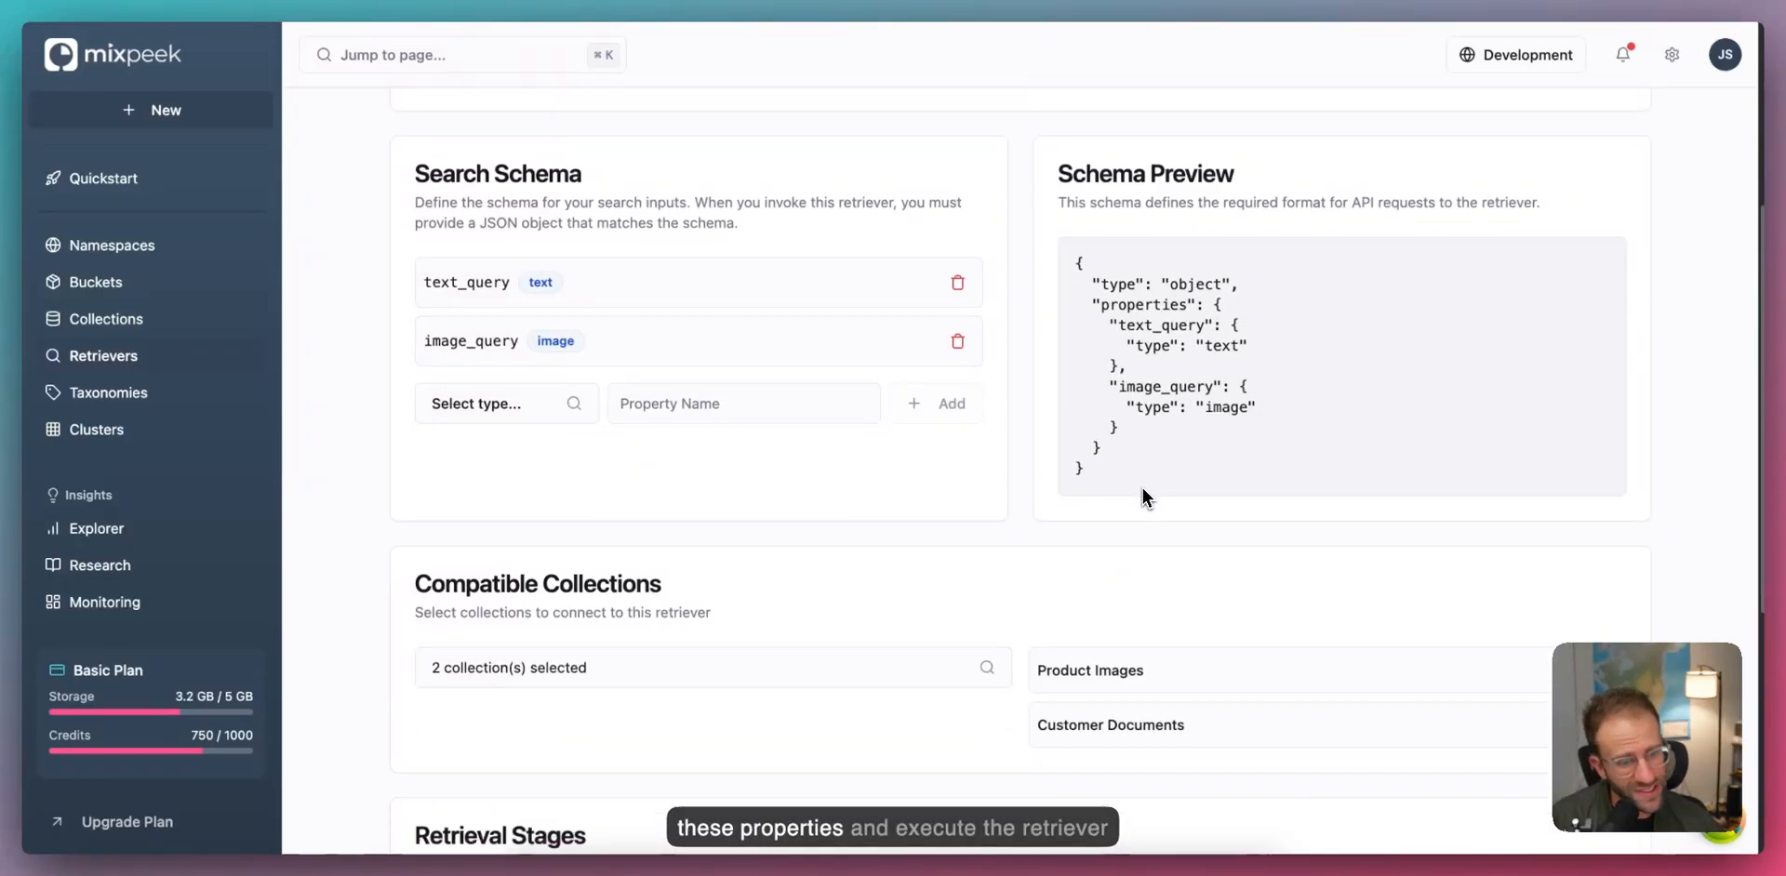
# Step: Add a KNN Search stage to the retriever's pipeline and bring up its configuration
pyautogui.scroll(-5, 698, 561)
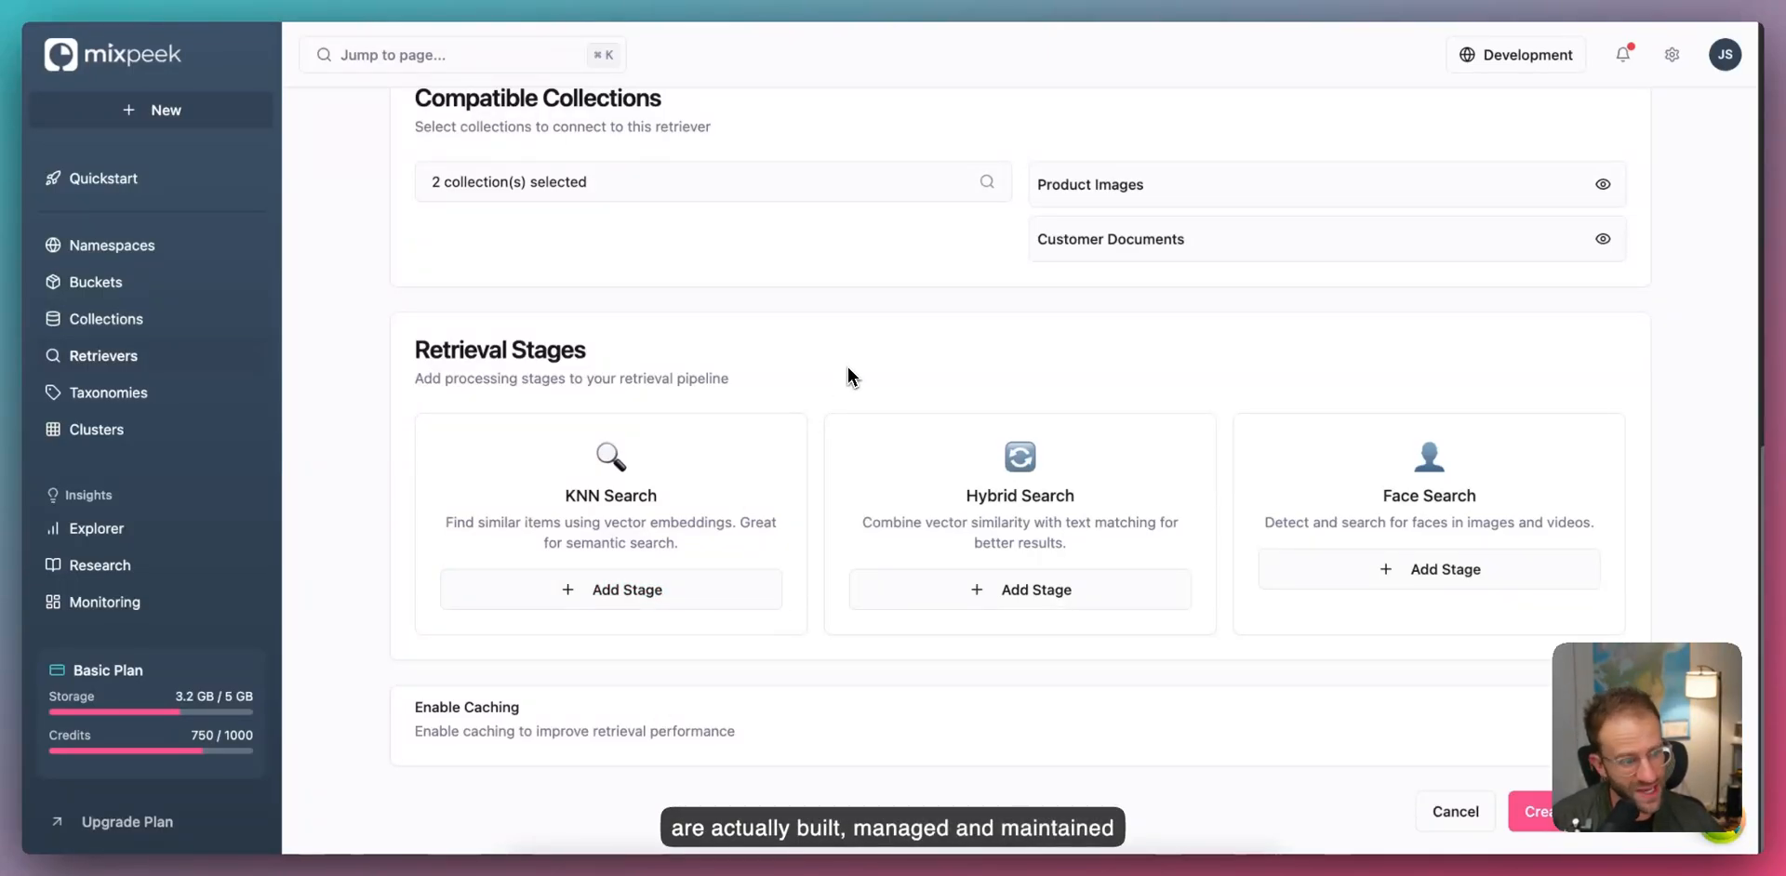
pyautogui.click(688, 588)
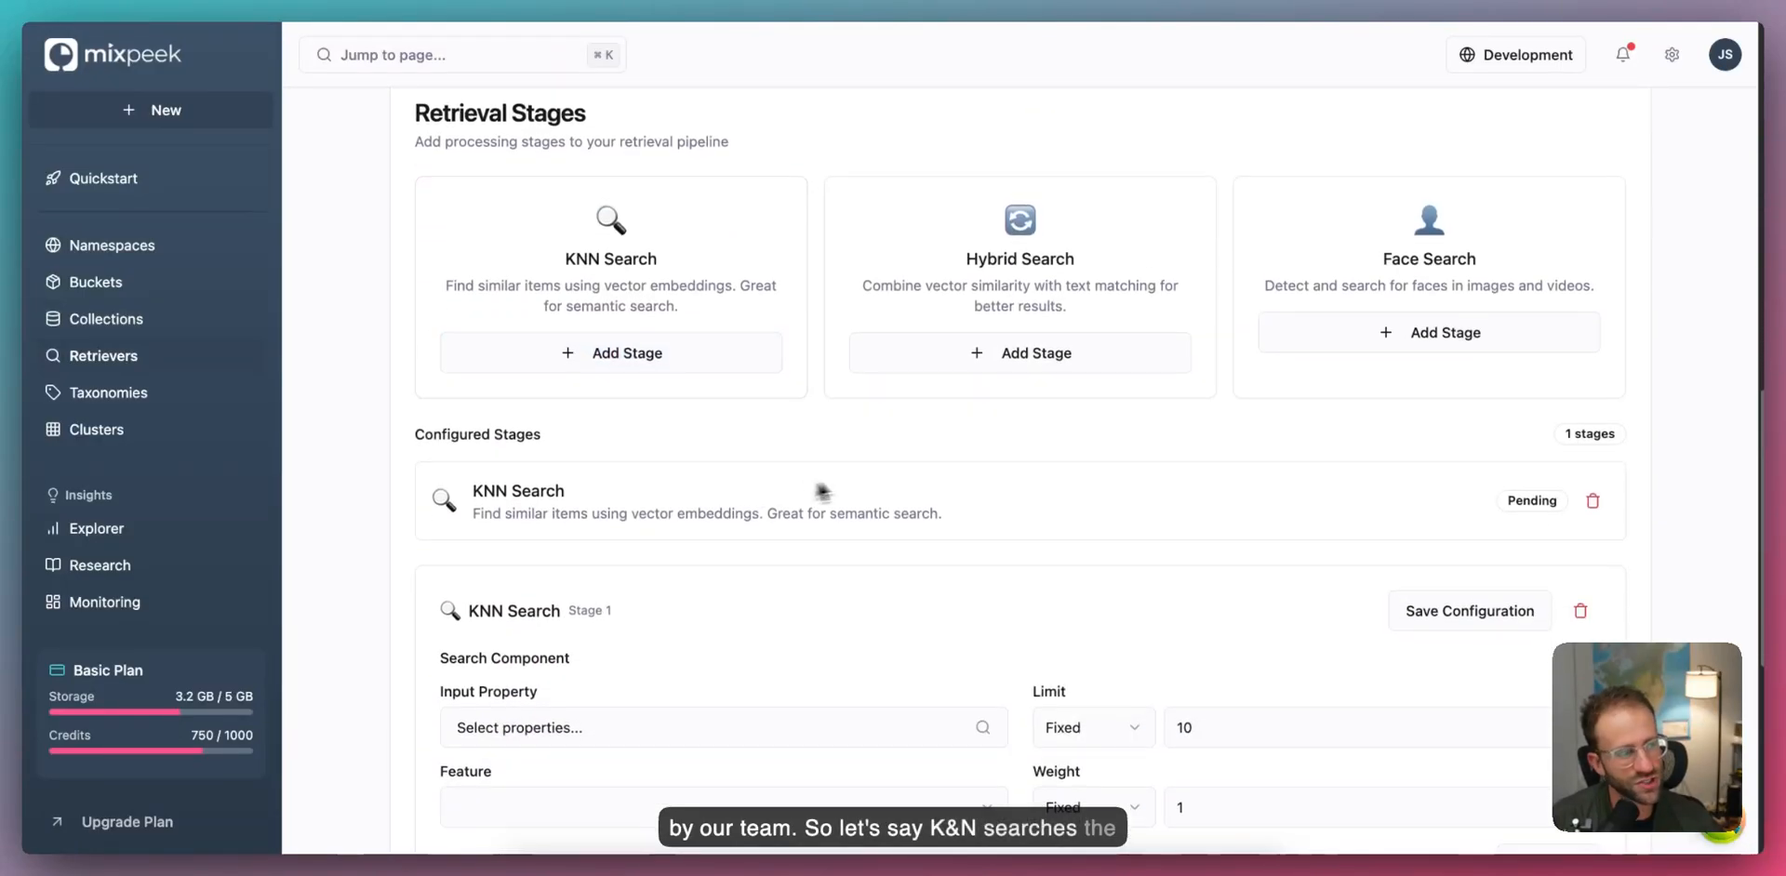
pyautogui.scroll(-2, 823, 493)
pyautogui.scroll(-1, 823, 531)
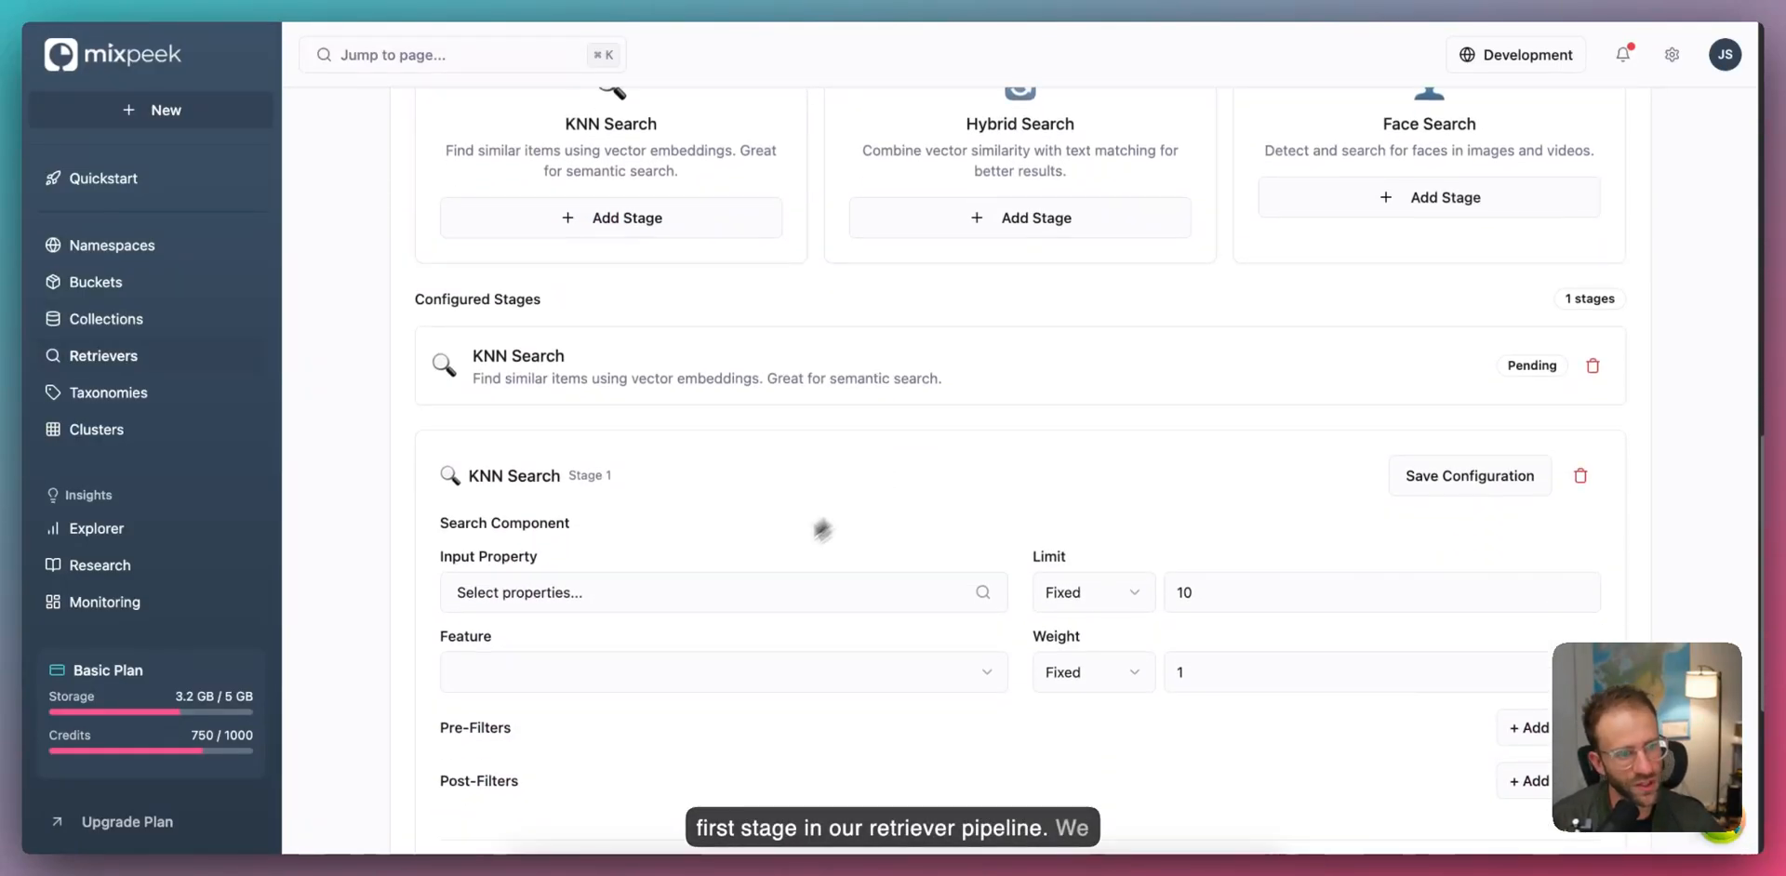
# Step: Set the KNN Search stage to take image_query as input and search on the Visual Processing feature
pyautogui.click(710, 593)
pyautogui.click(548, 716)
pyautogui.click(642, 545)
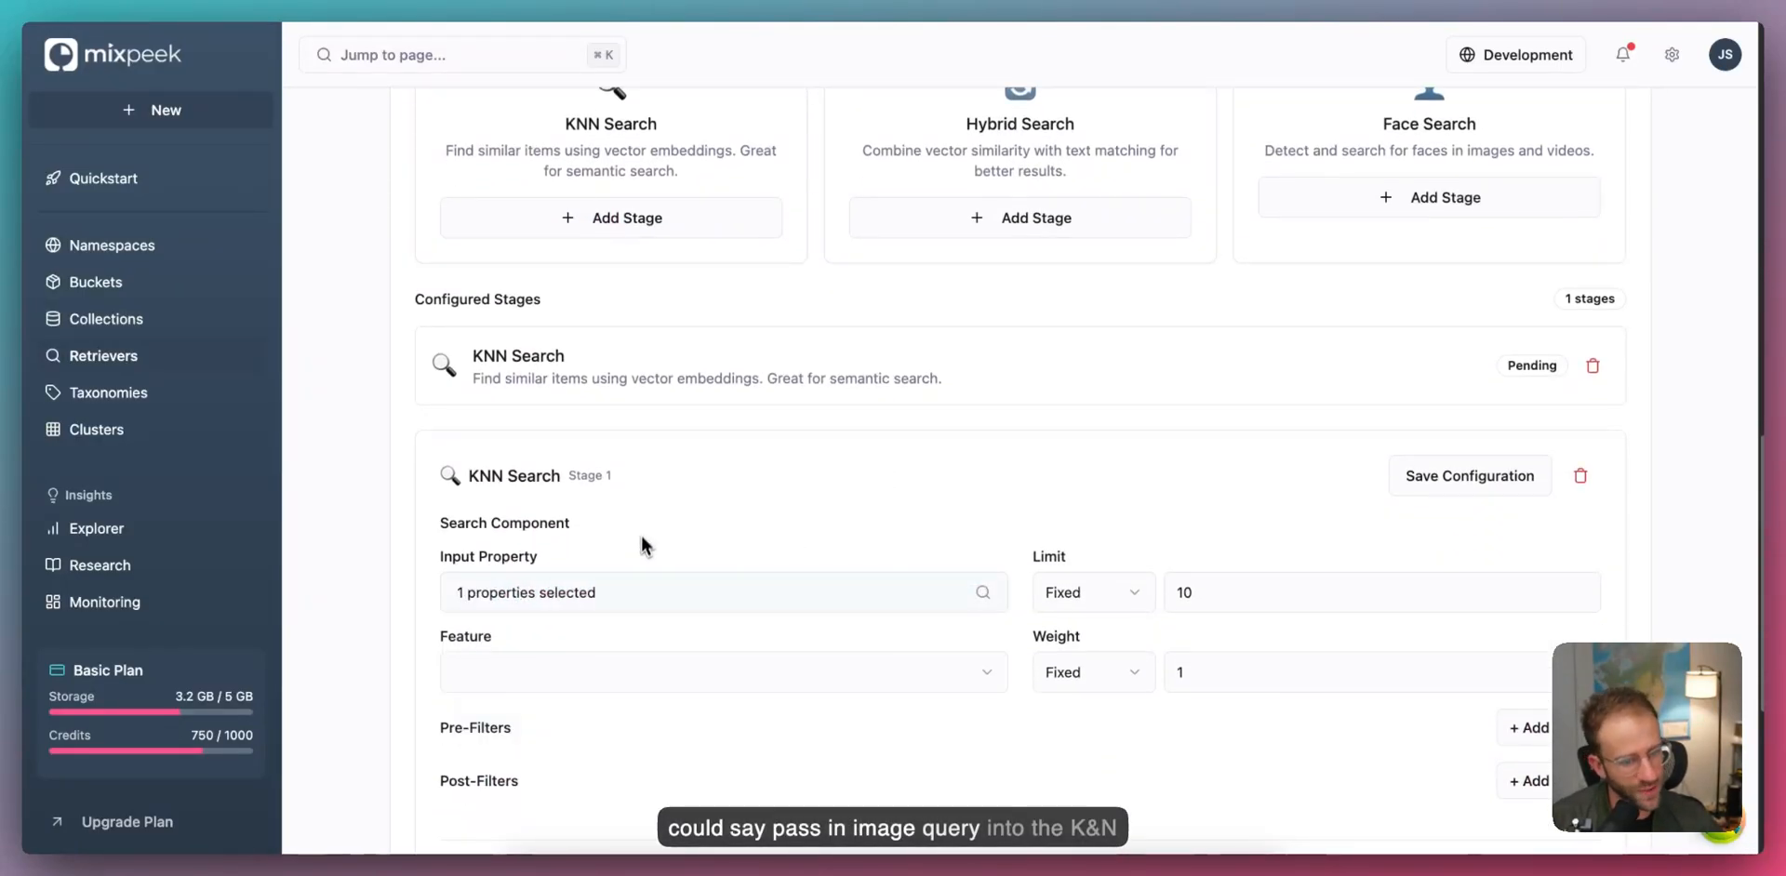
pyautogui.scroll(-2, 748, 633)
pyautogui.click(750, 578)
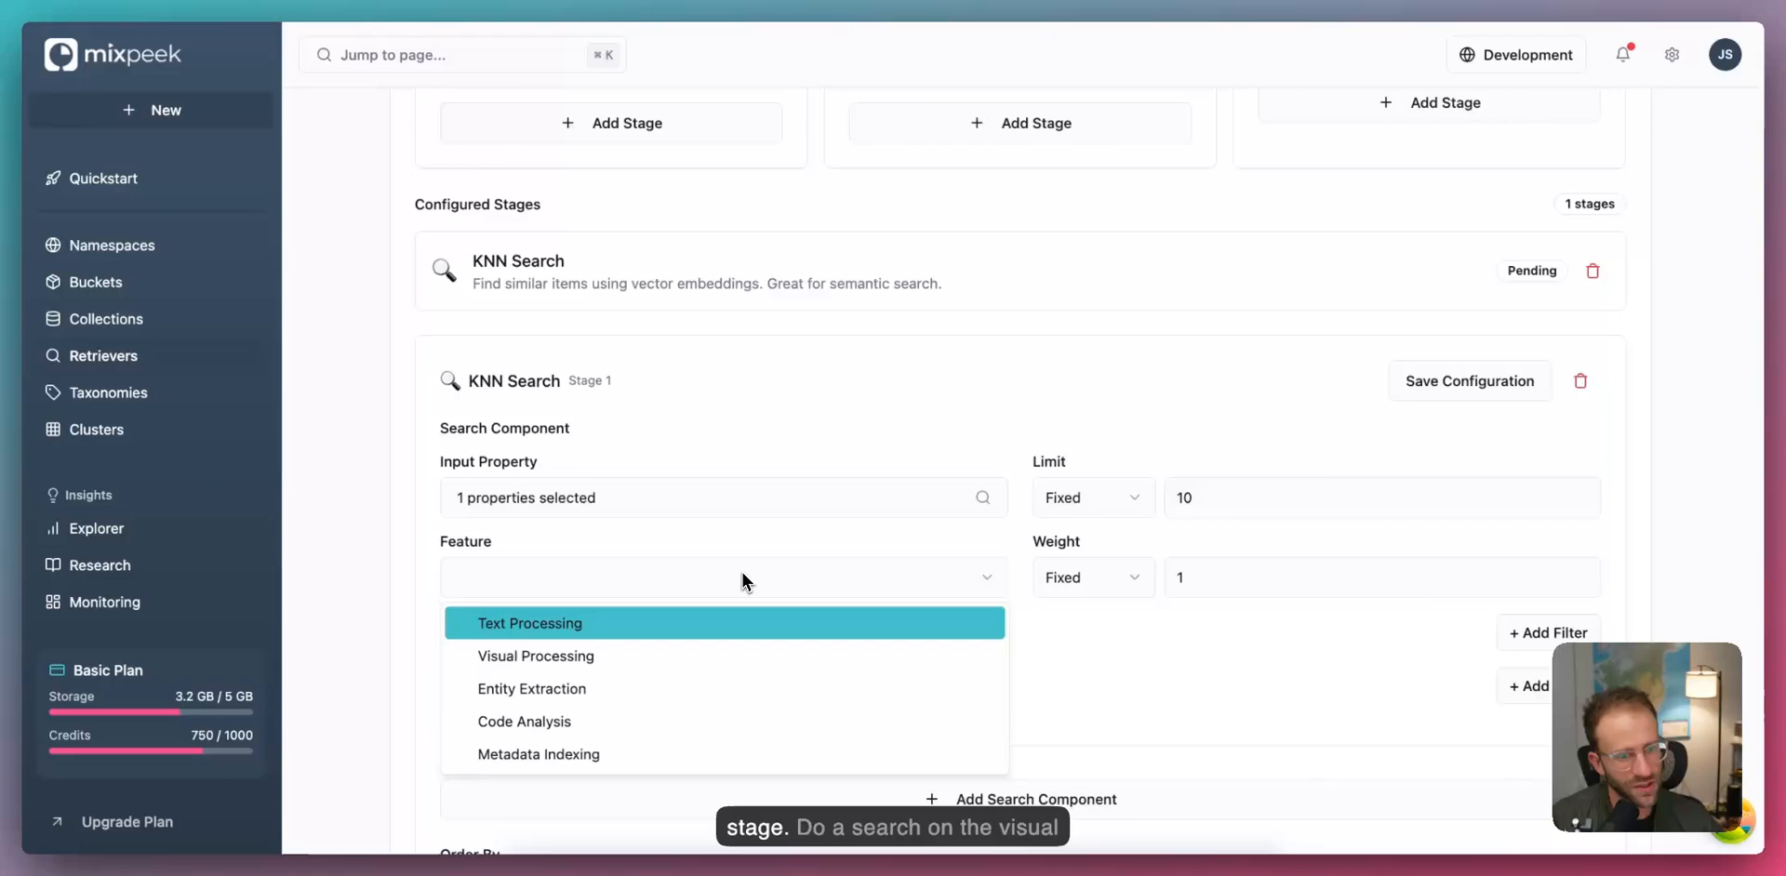
pyautogui.click(572, 657)
pyautogui.click(607, 631)
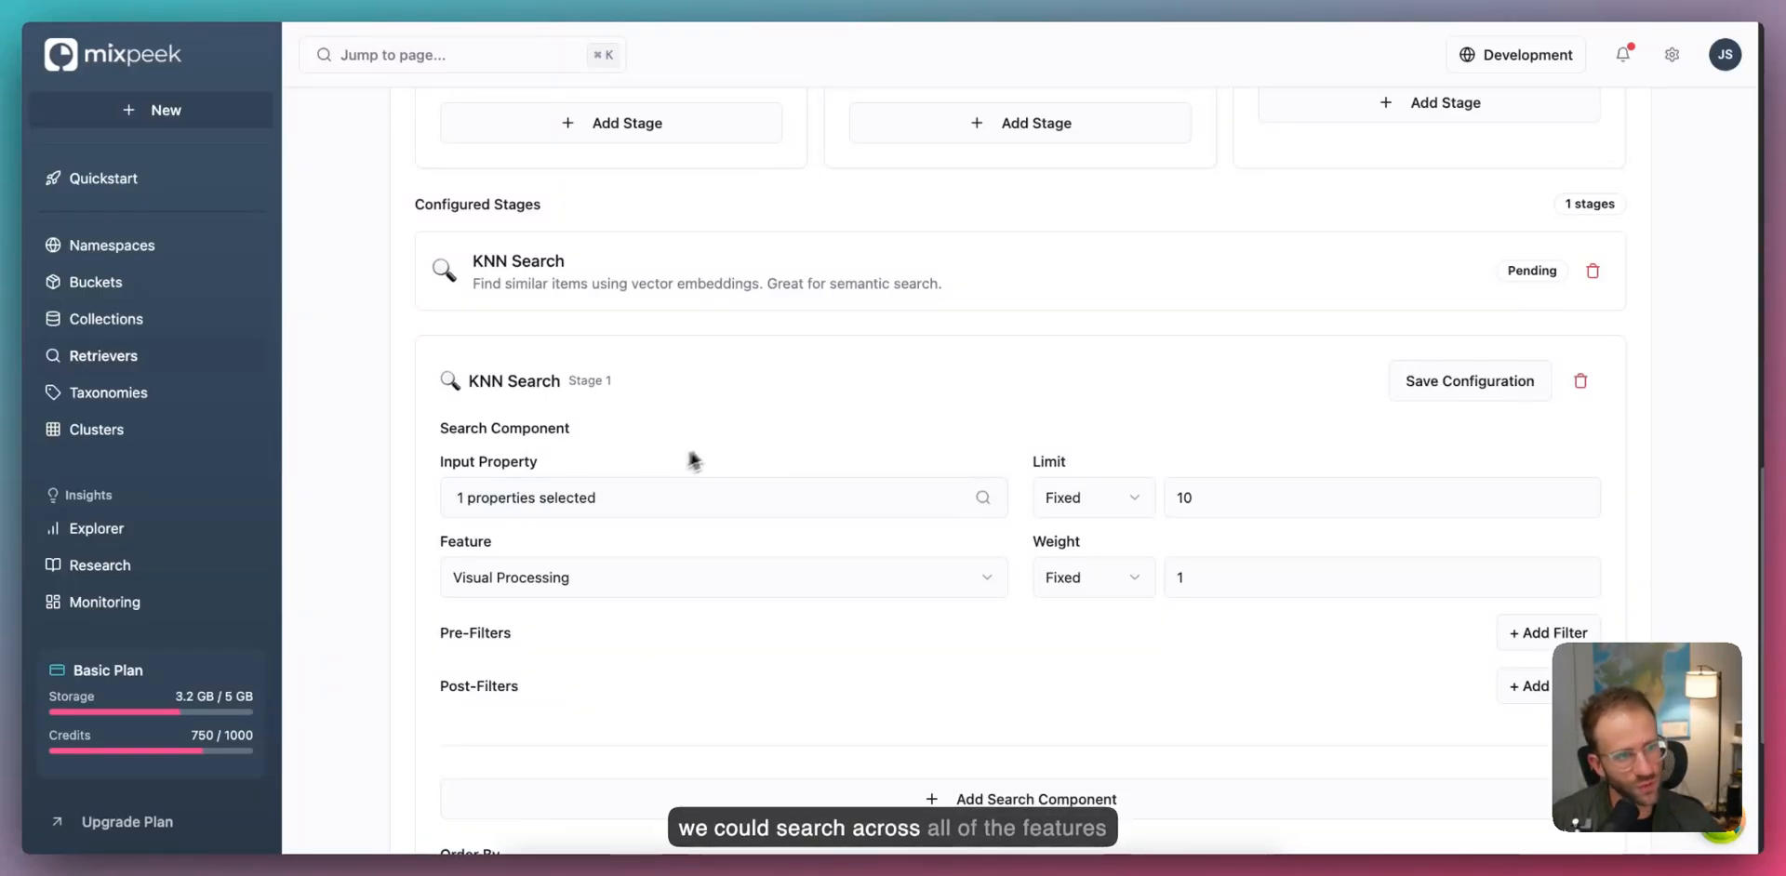
# Step: Review which input properties of the retriever can be passed into the KNN Search stage
pyautogui.scroll(3, 717, 561)
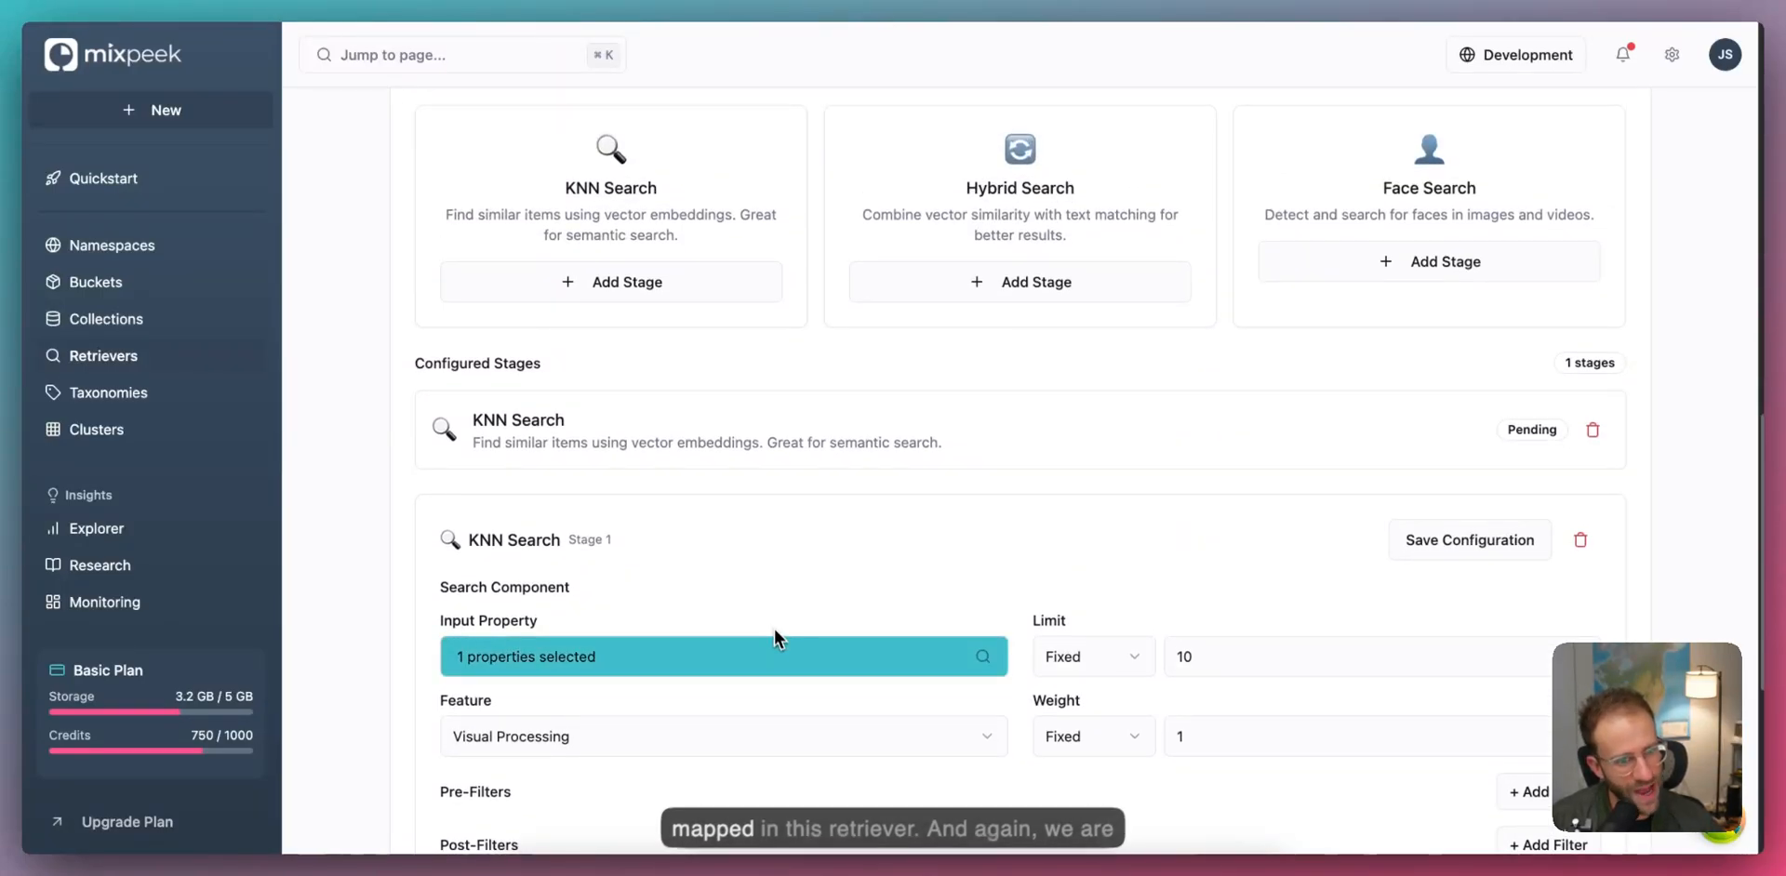
pyautogui.scroll(-1, 744, 622)
pyautogui.click(716, 608)
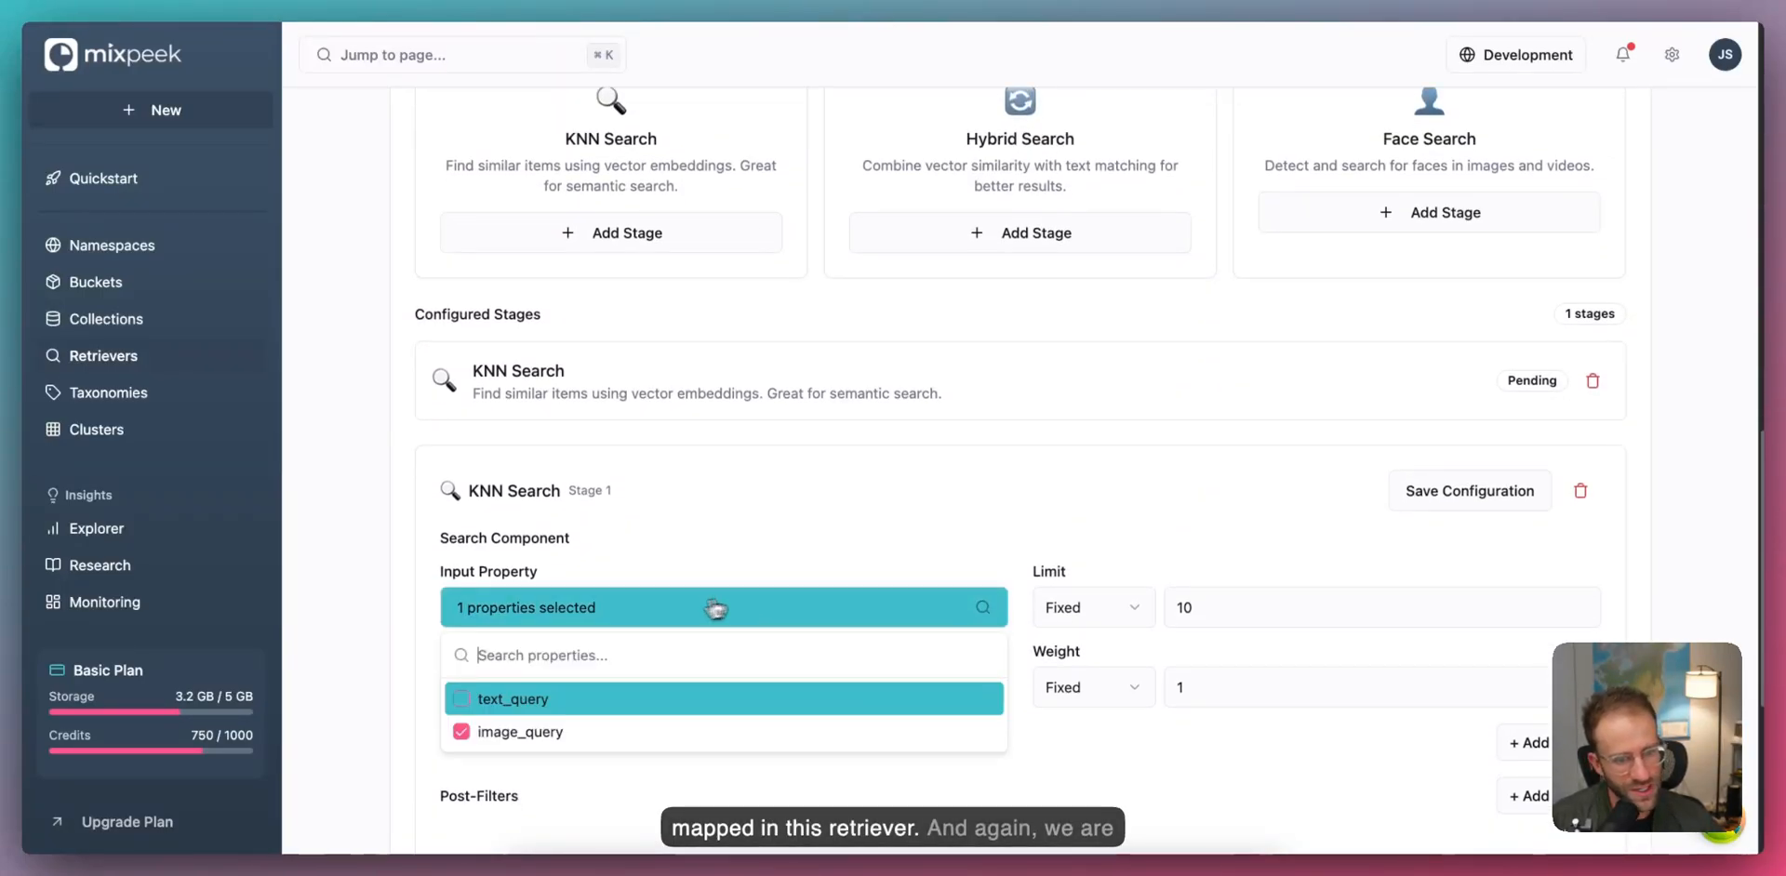
pyautogui.click(551, 533)
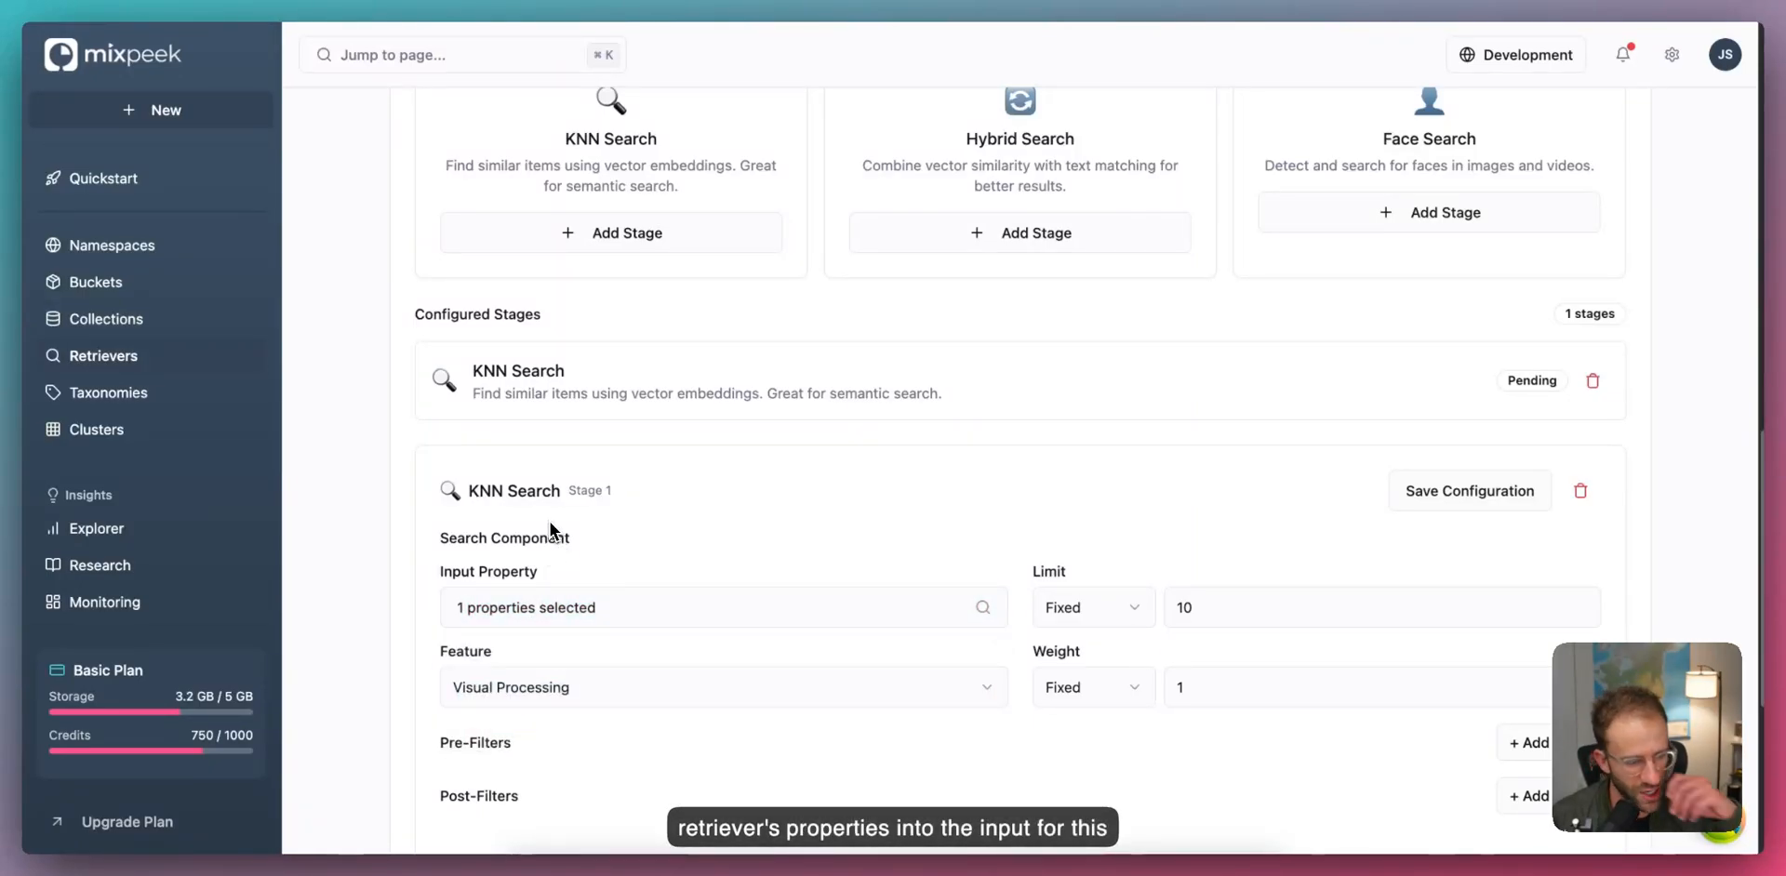
pyautogui.scroll(-2, 554, 530)
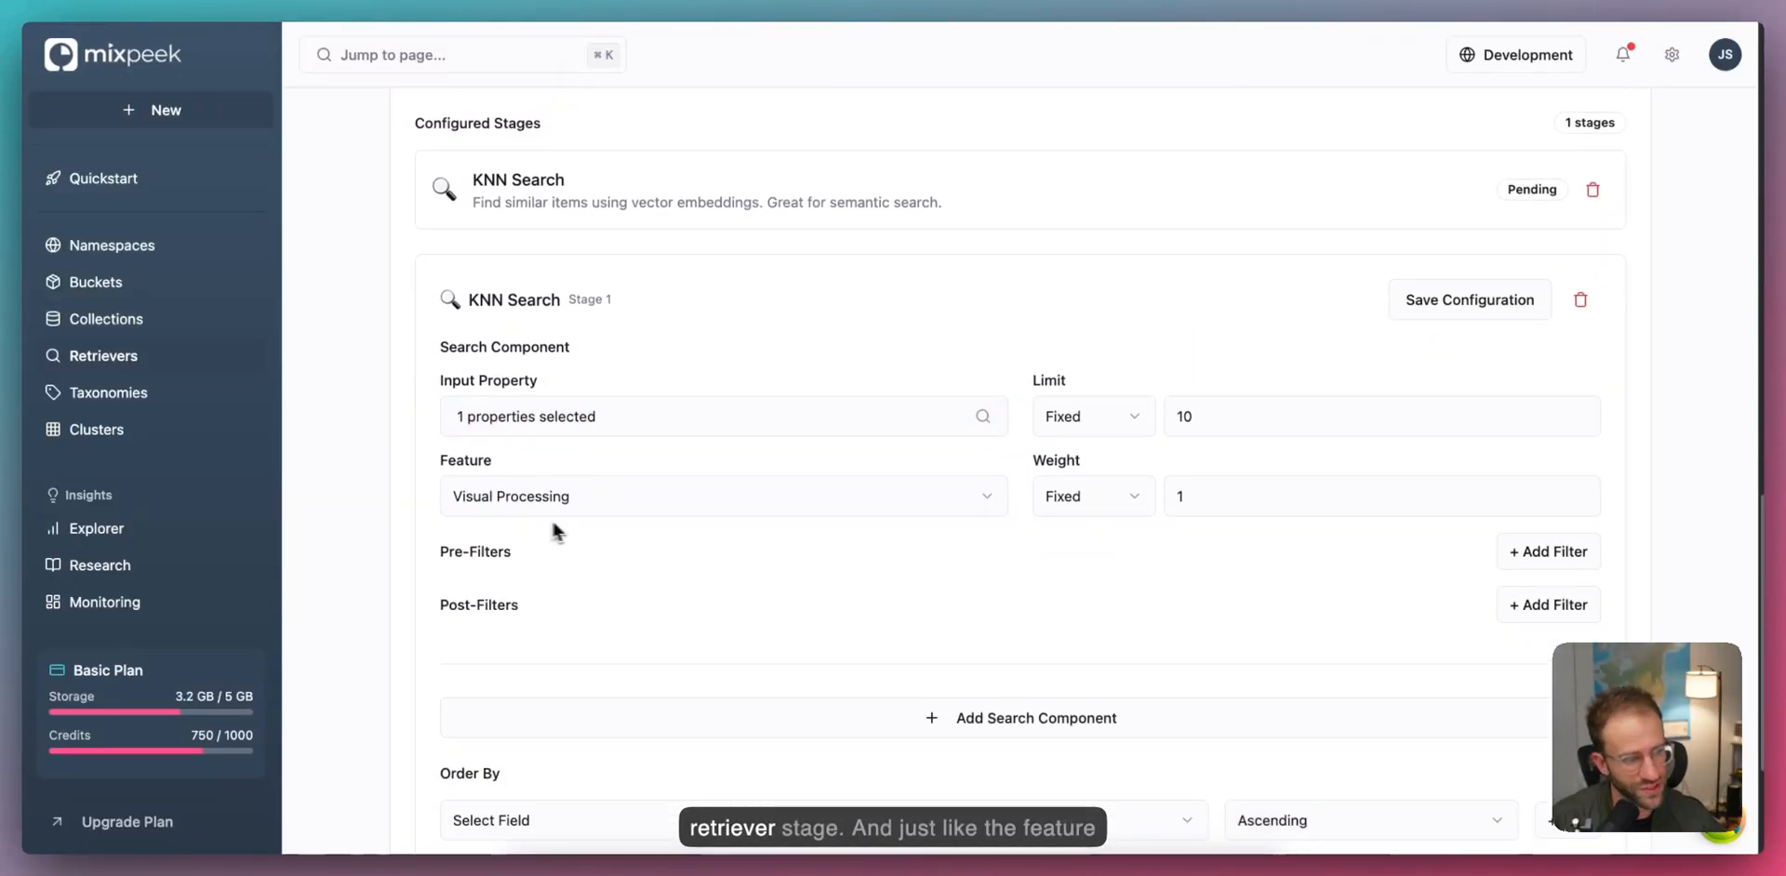
# Step: Set the KNN Search stage's limit to a fixed value of 11
pyautogui.click(1113, 417)
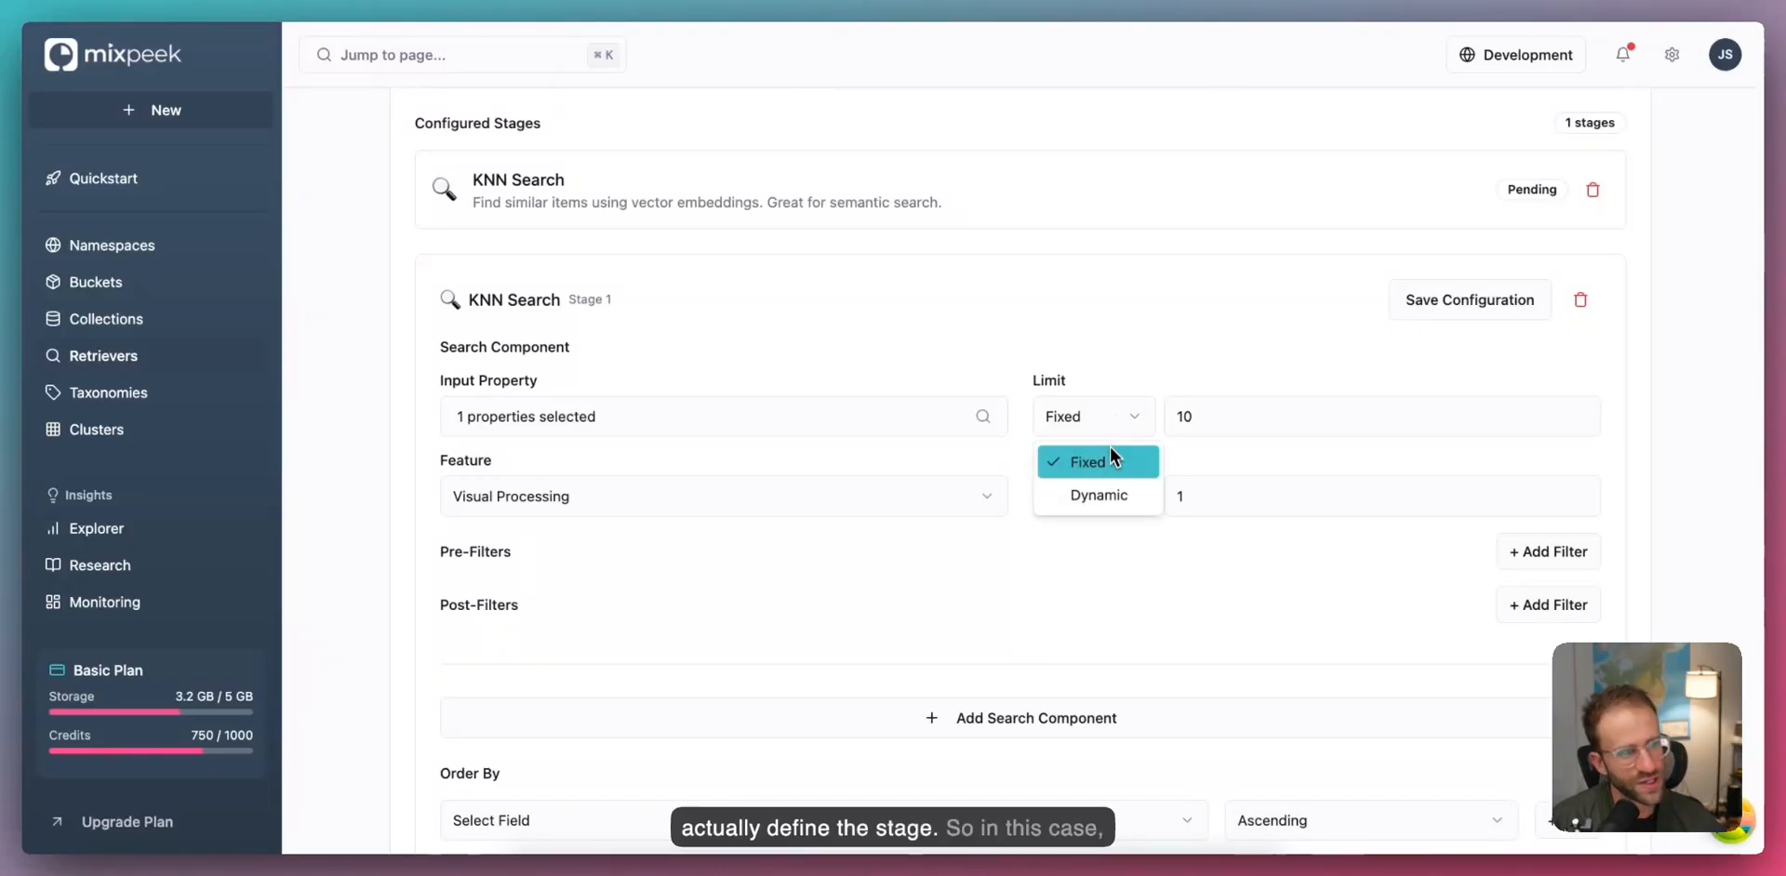
pyautogui.click(1113, 454)
pyautogui.click(1202, 418)
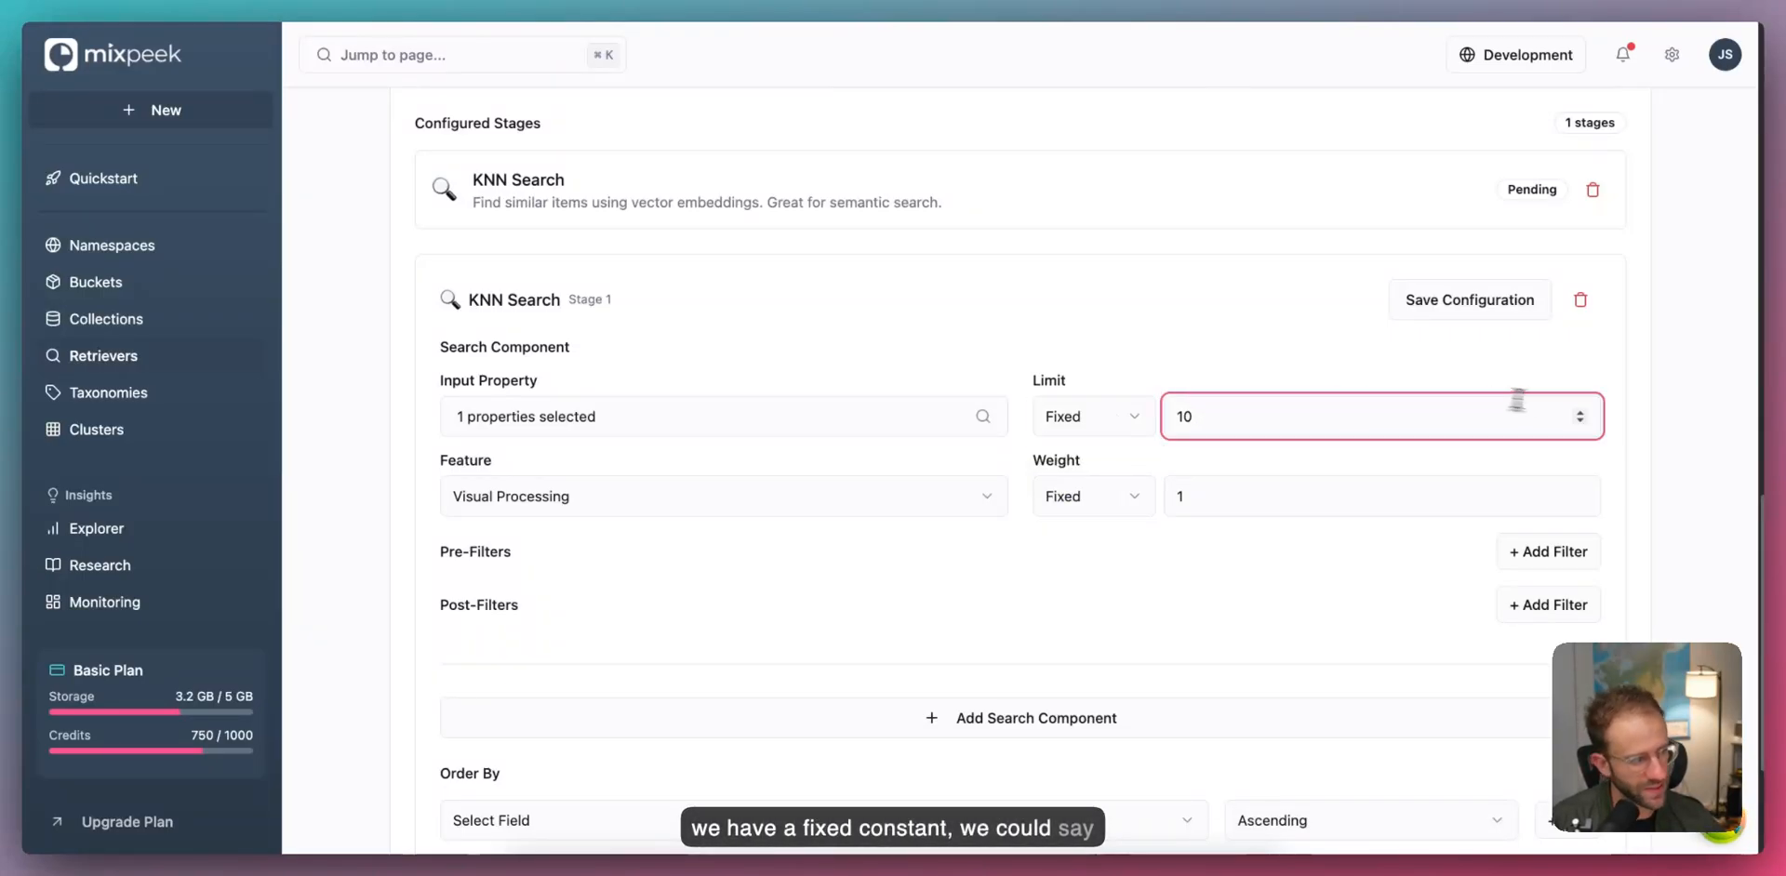
pyautogui.click(1579, 410)
pyautogui.click(1296, 370)
# Step: Make the KNN Search stage's limit dynamic and check which input properties are available for it
pyautogui.click(1107, 417)
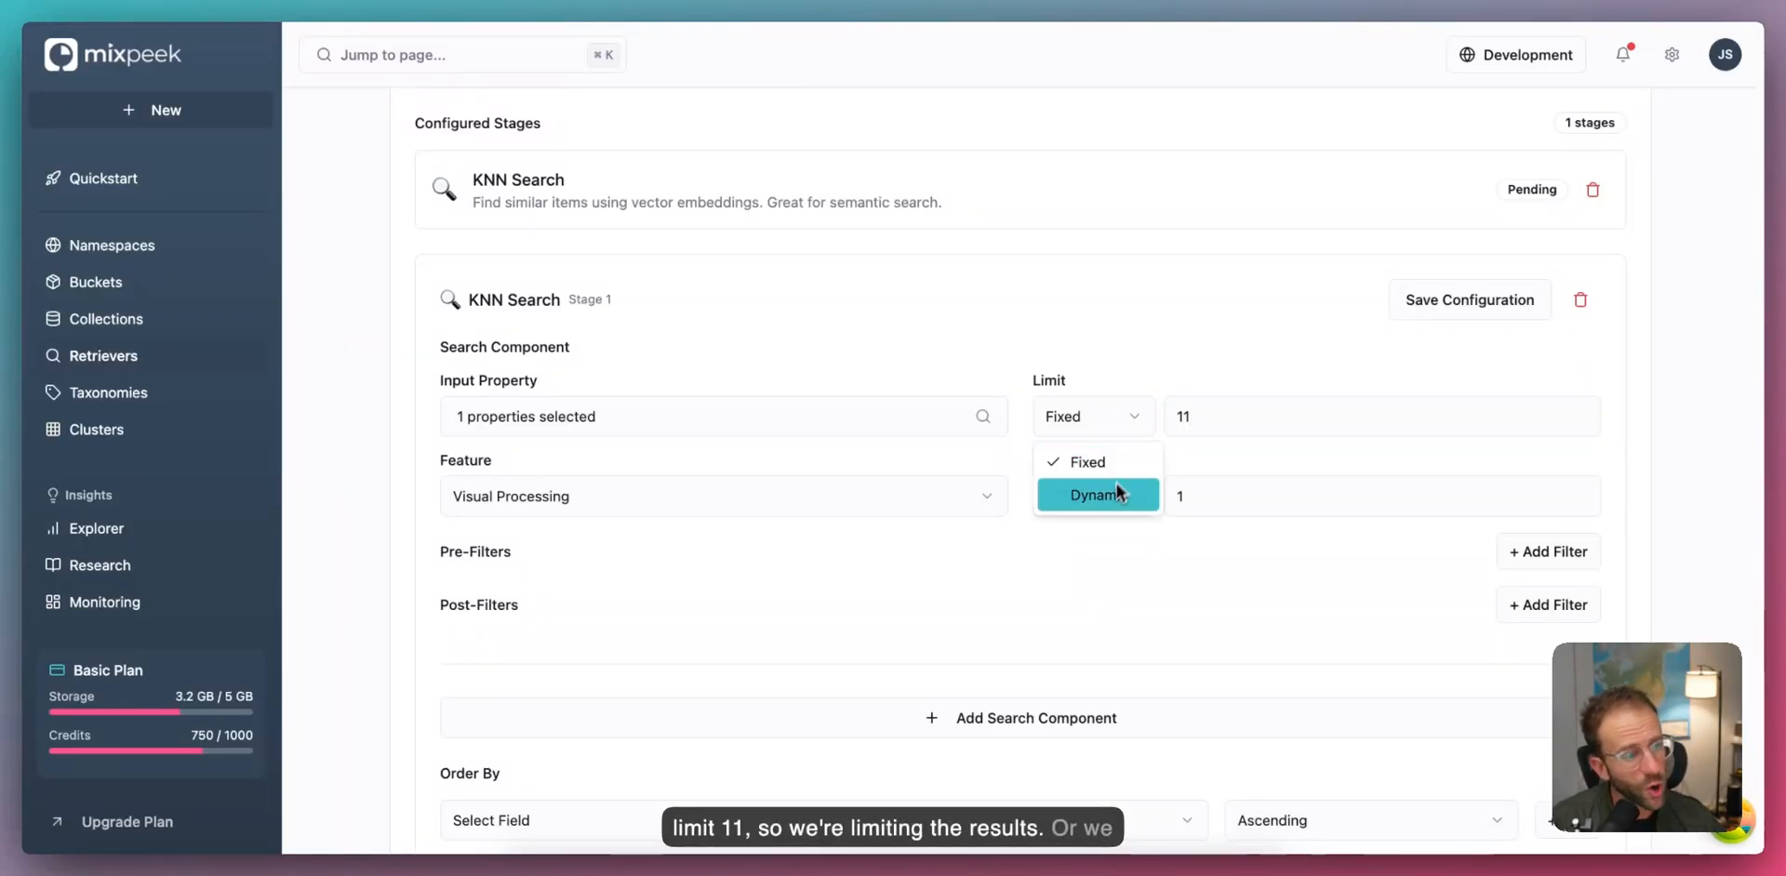
pyautogui.click(1116, 494)
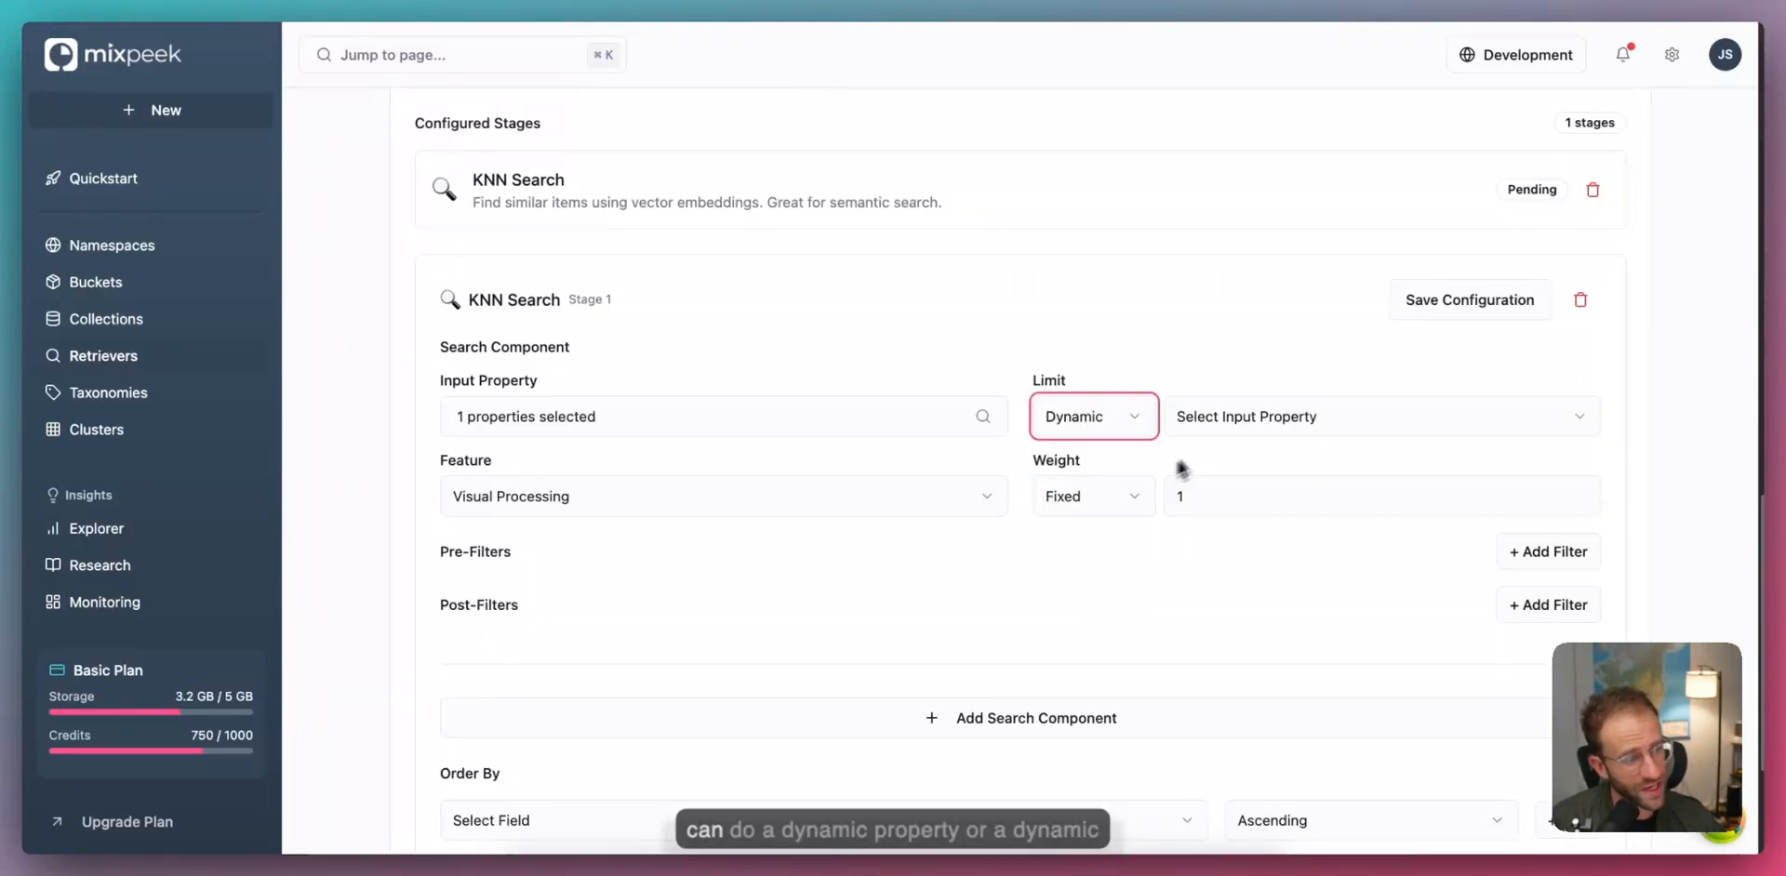
pyautogui.click(1243, 416)
pyautogui.click(1233, 370)
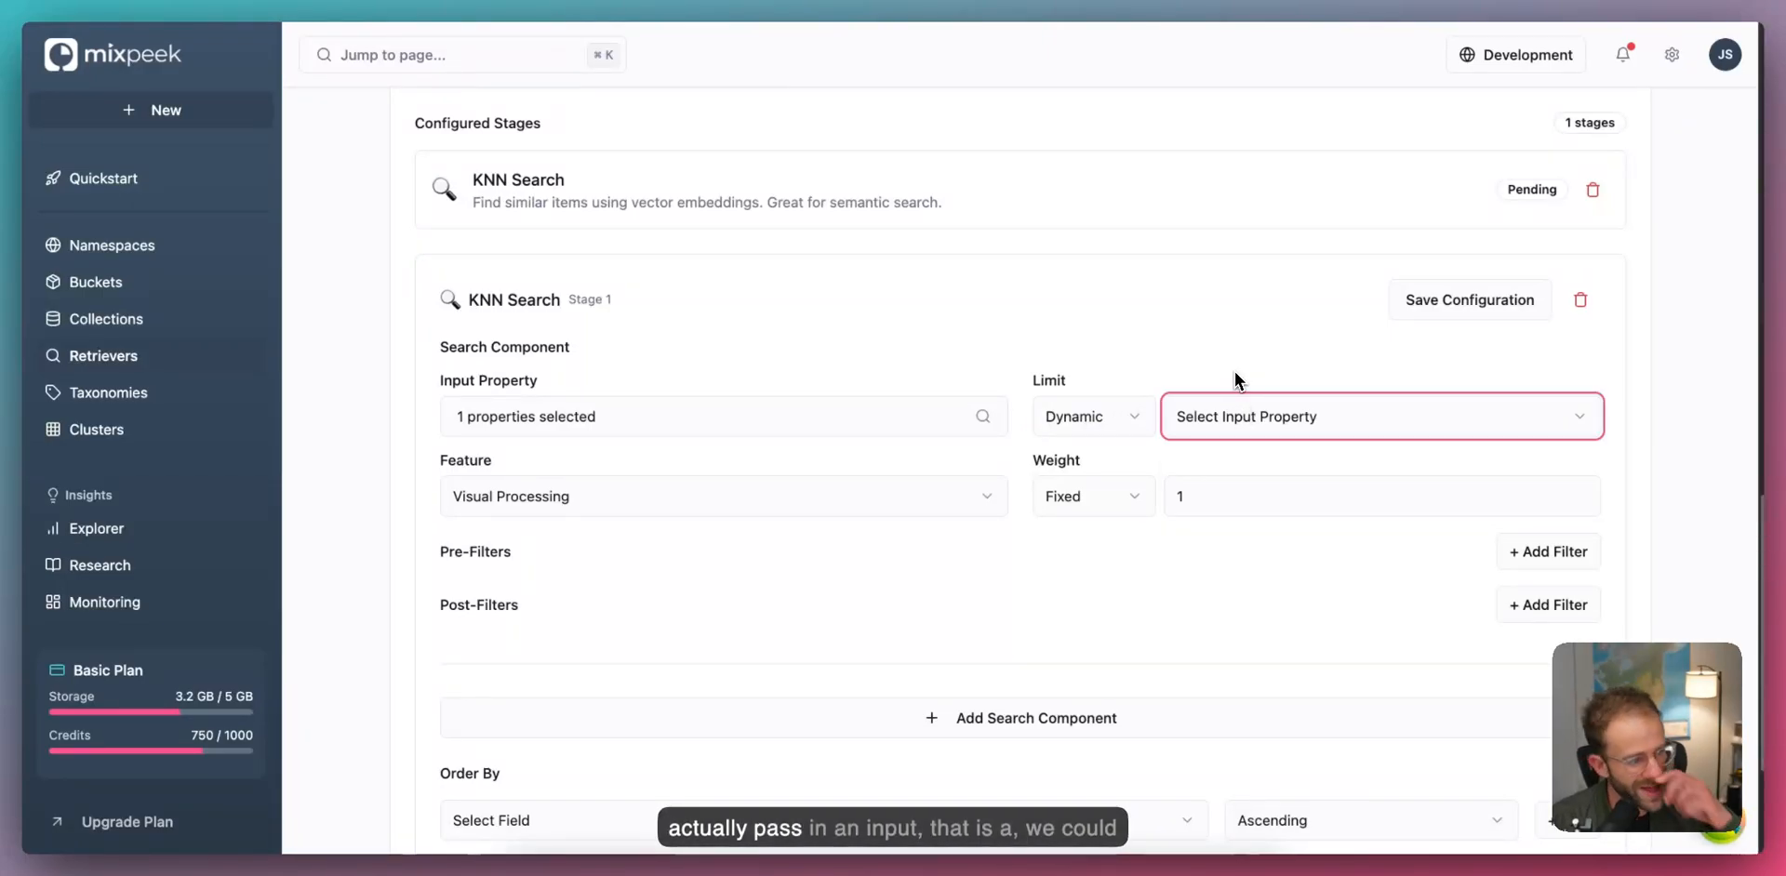
# Step: Add an integer property named limit to the search schema and examine its entry in the schema preview
pyautogui.scroll(10, 1093, 322)
pyautogui.click(519, 294)
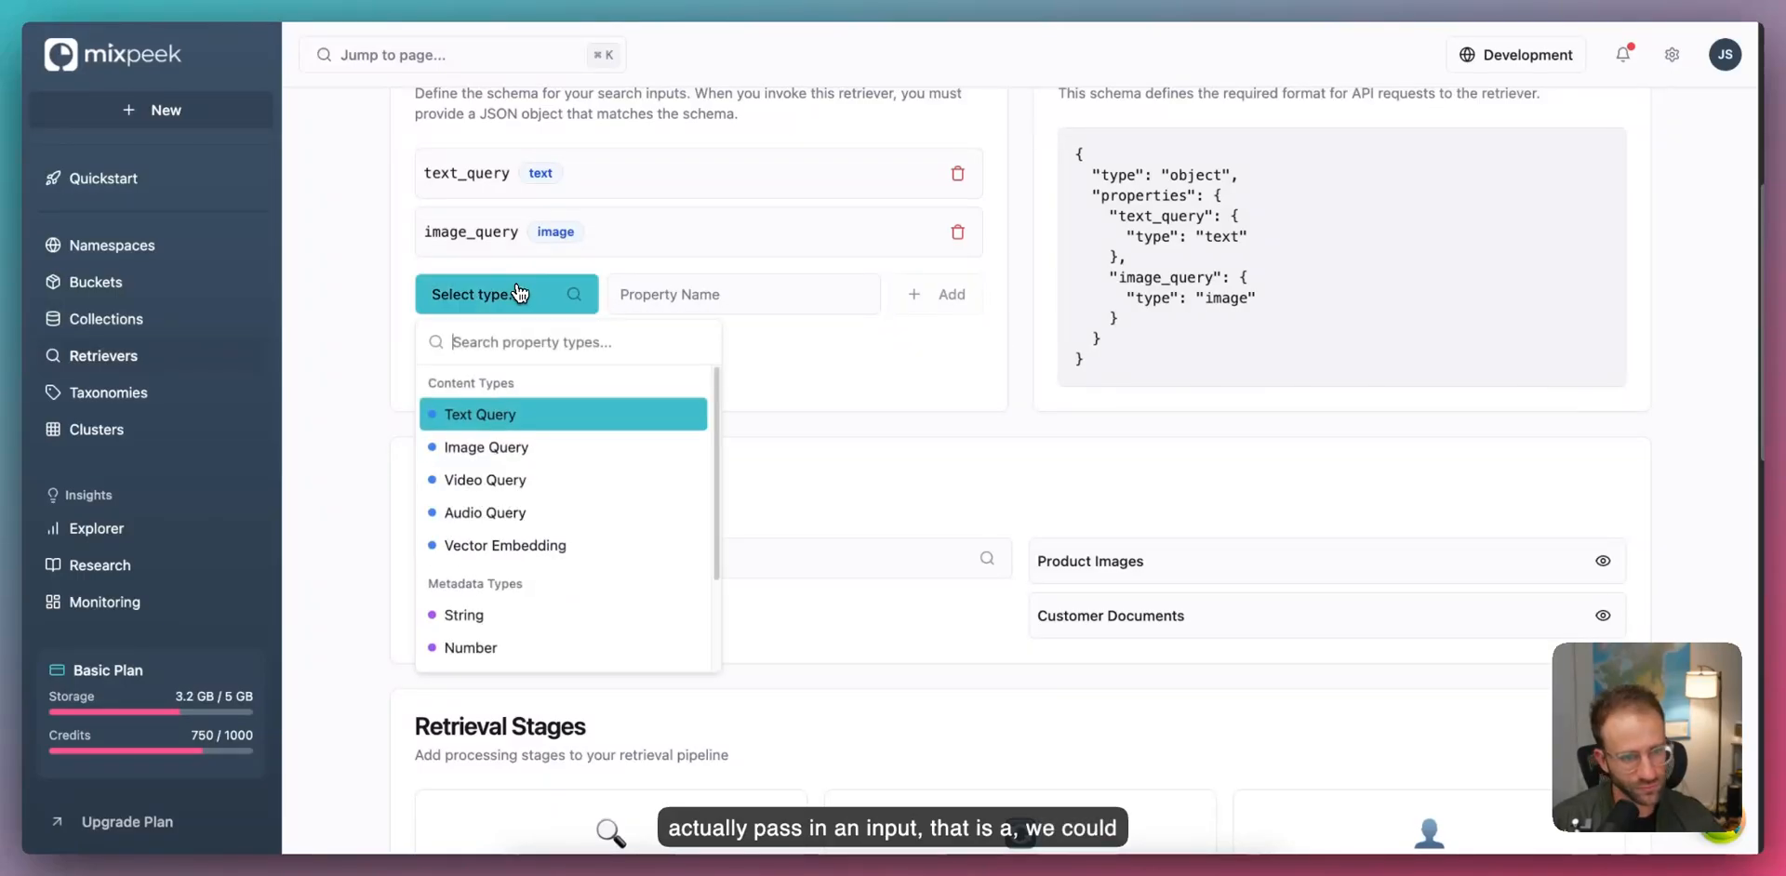
pyautogui.write('limi')
pyautogui.press('BackSpace')
pyautogui.press('BackSpace')
pyautogui.press('BackSpace')
pyautogui.press('BackSpace')
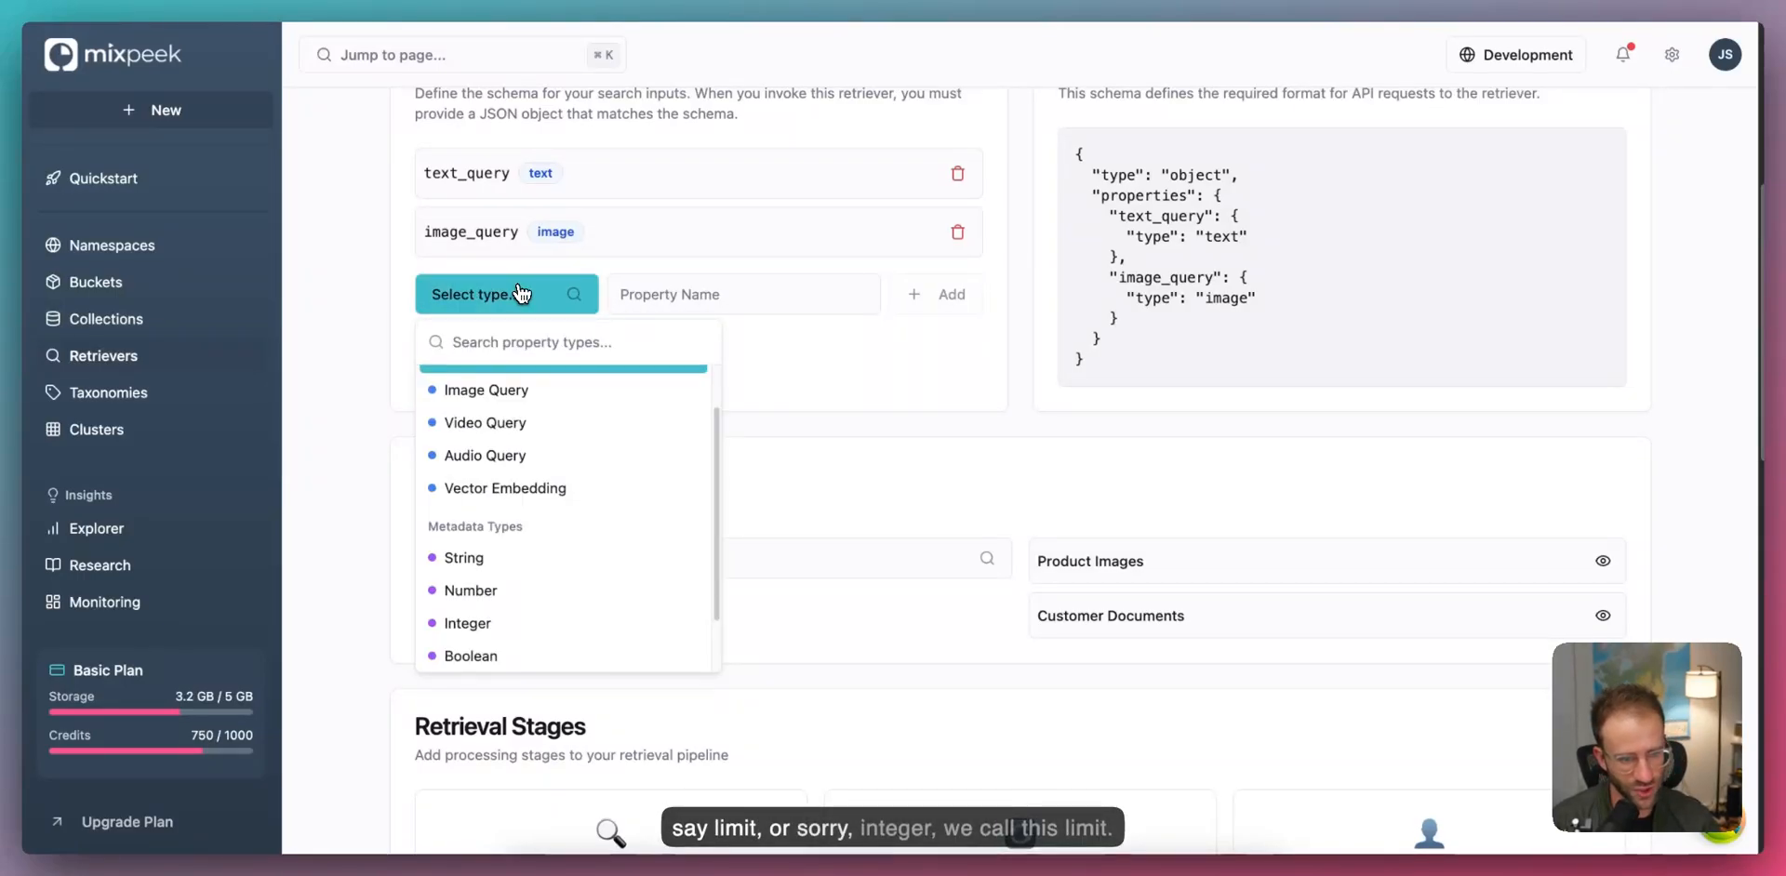
pyautogui.write('int')
pyautogui.press('Return')
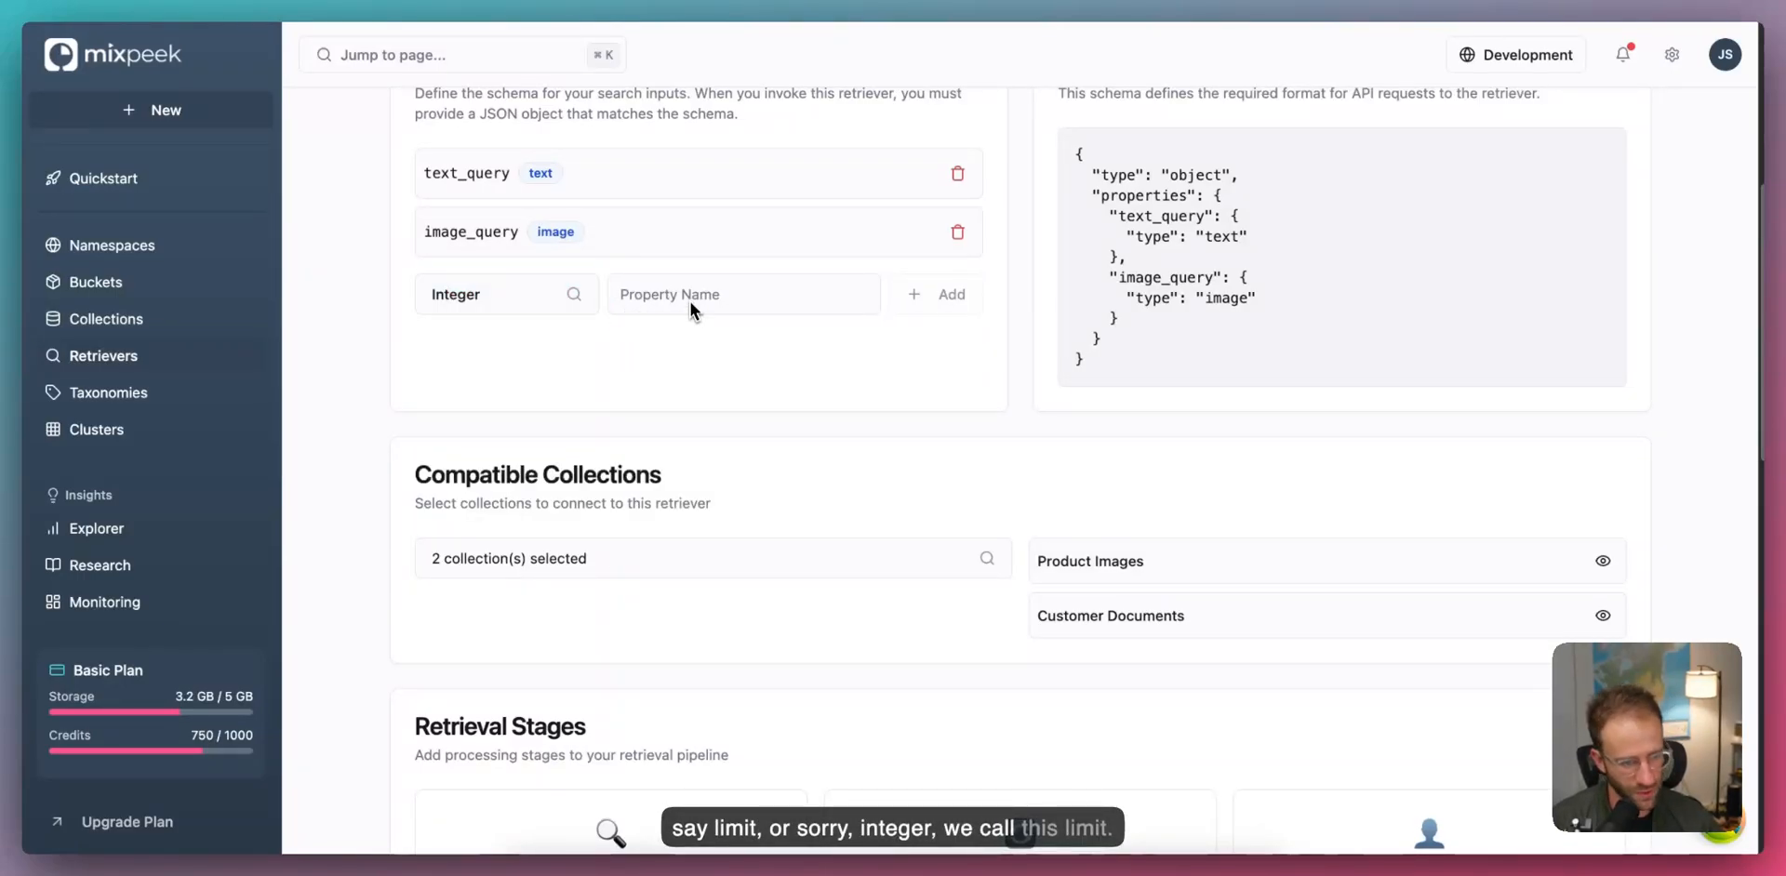
pyautogui.click(690, 301)
pyautogui.write('limit')
pyautogui.press('Return')
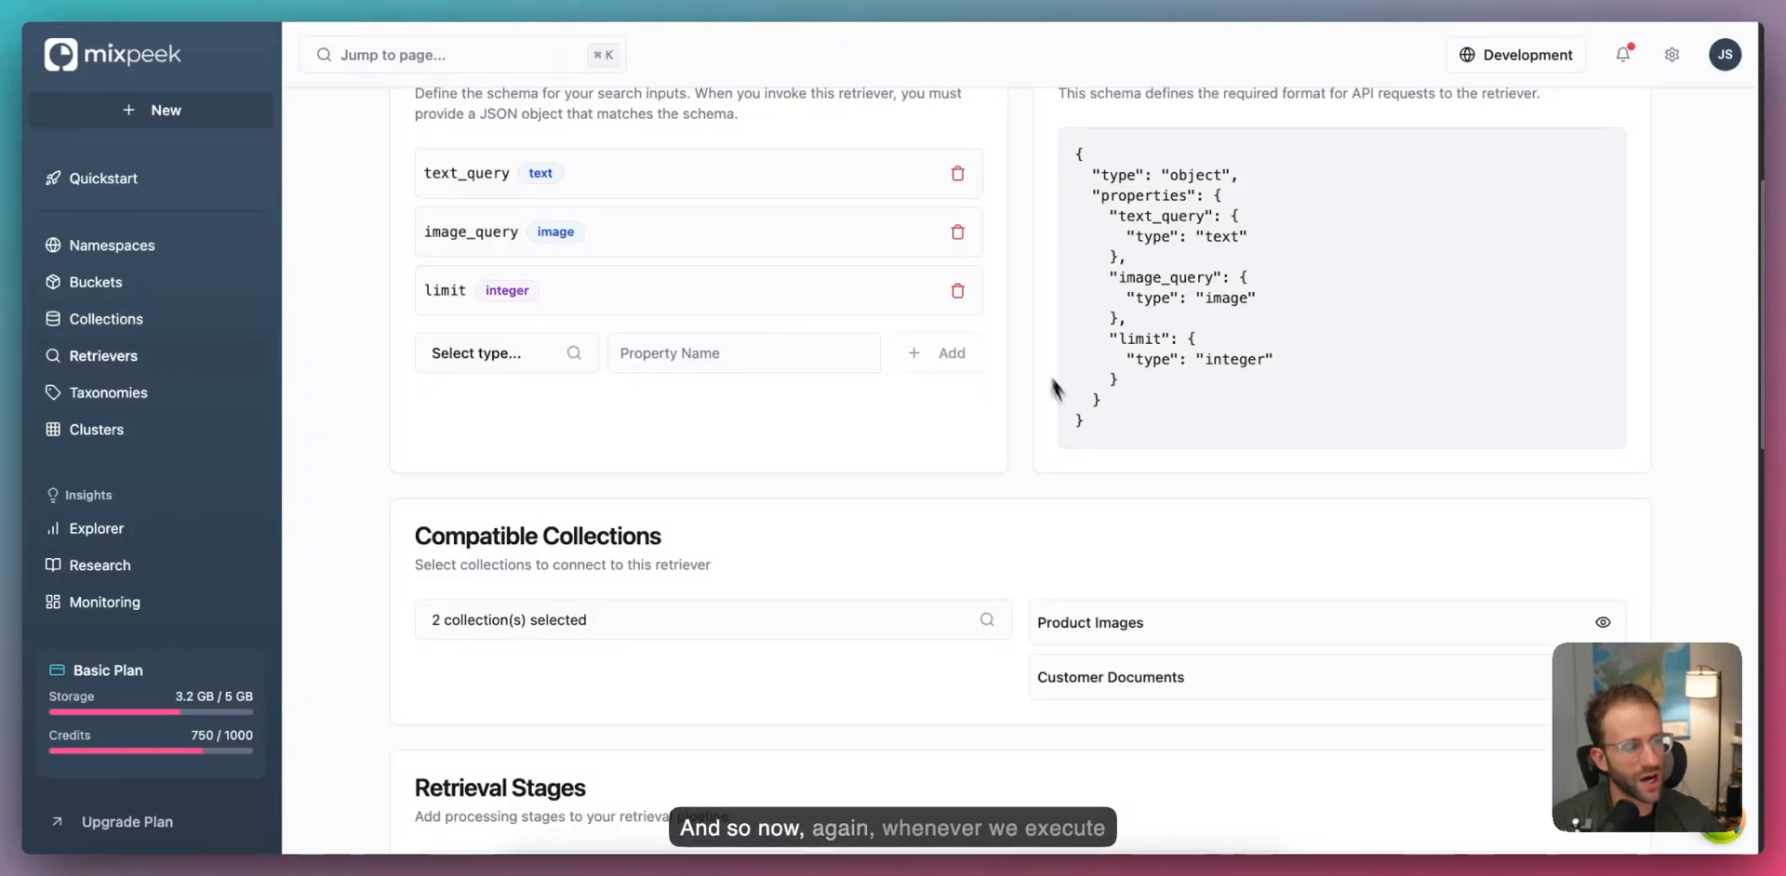
pyautogui.moveTo(1121, 382); pyautogui.dragTo(1081, 332)
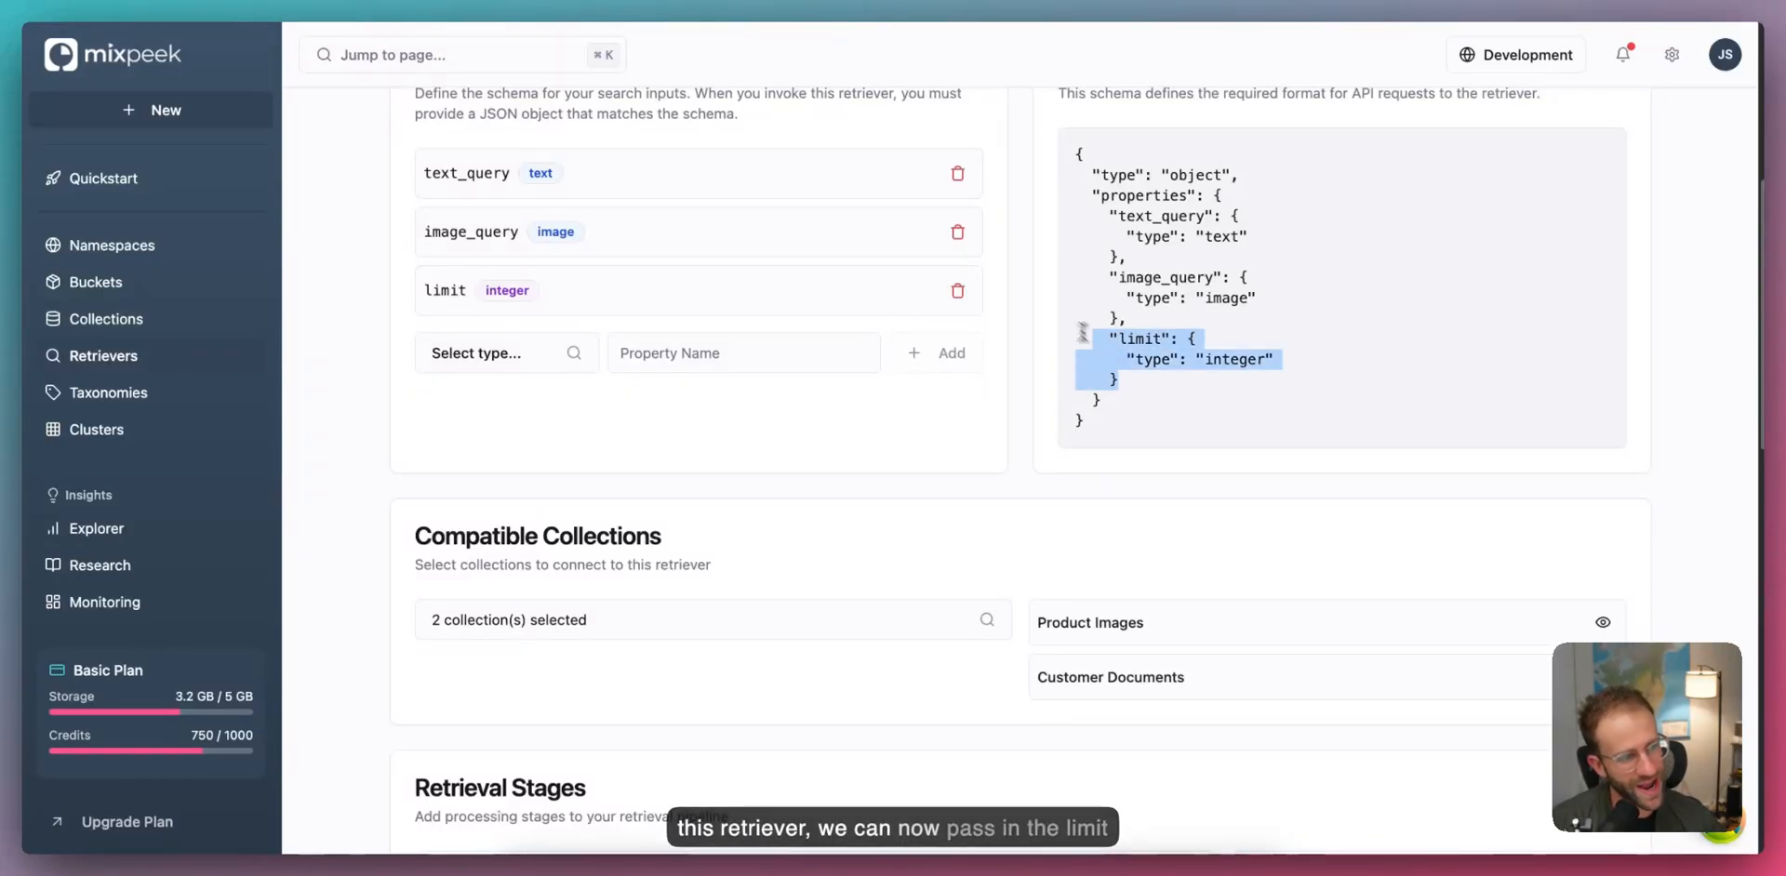
pyautogui.click(1222, 365)
# Step: Use the limit property as the input for the KNN Search stage's dynamic limit
pyautogui.scroll(-10, 1223, 365)
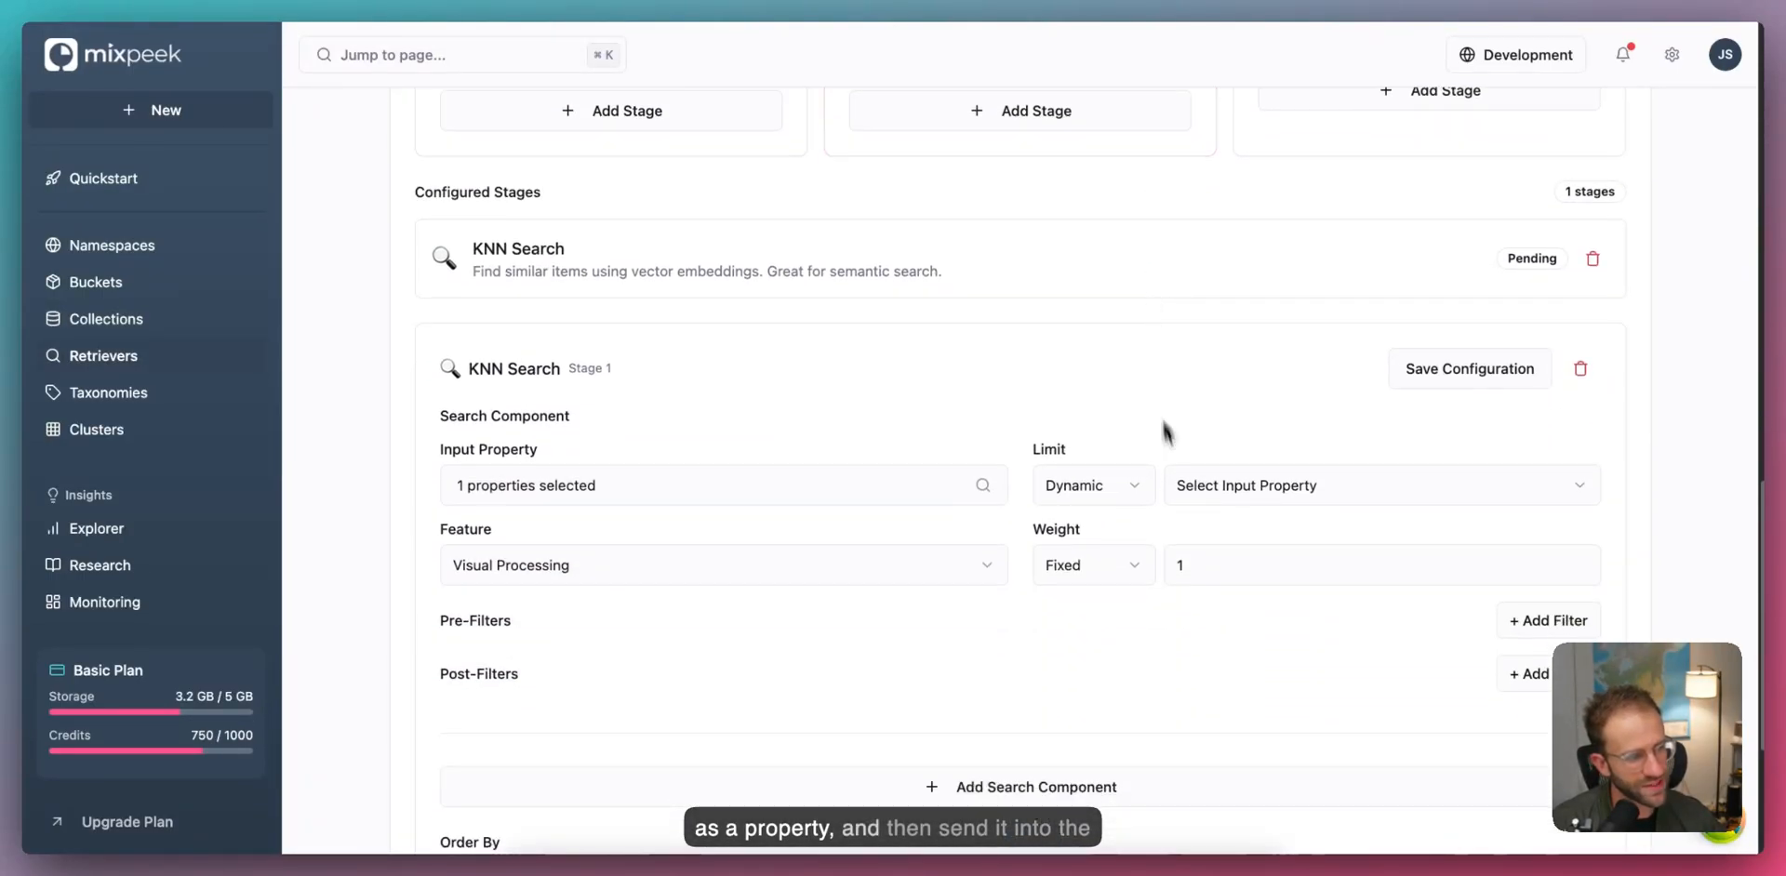
pyautogui.click(1219, 559)
pyautogui.click(1240, 485)
pyautogui.click(1231, 596)
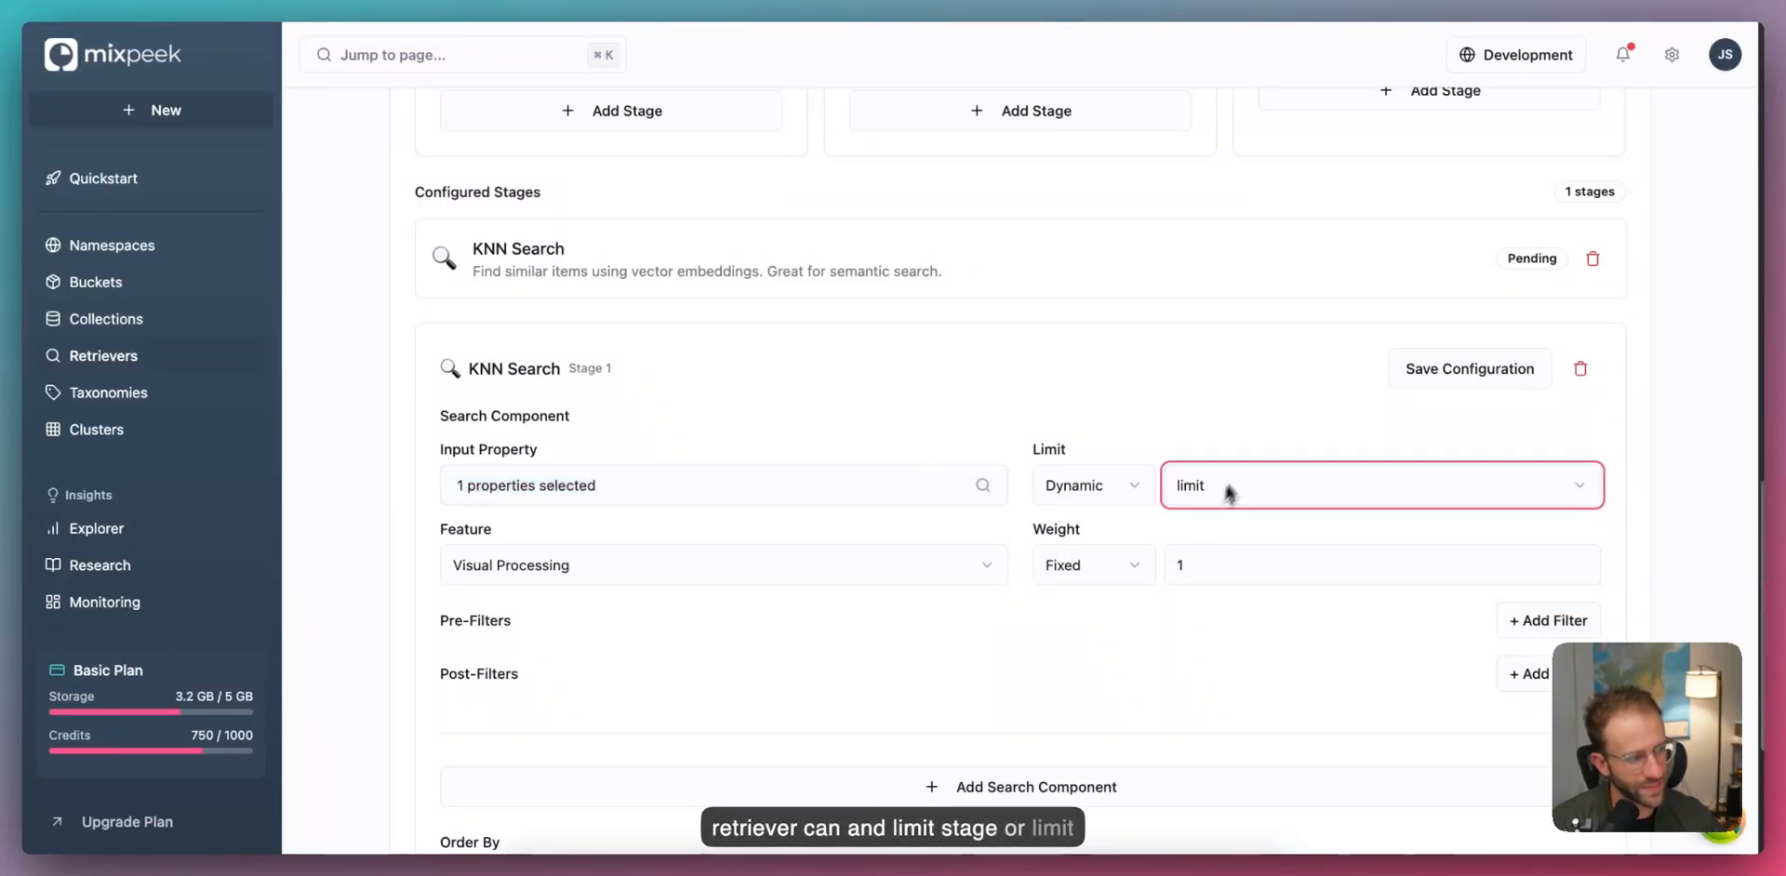
pyautogui.click(1197, 430)
# Step: Add a pre-filter with a fixed value and a post-filter with a dynamic value to the KNN Search stage
pyautogui.scroll(-1, 1209, 428)
pyautogui.click(1547, 566)
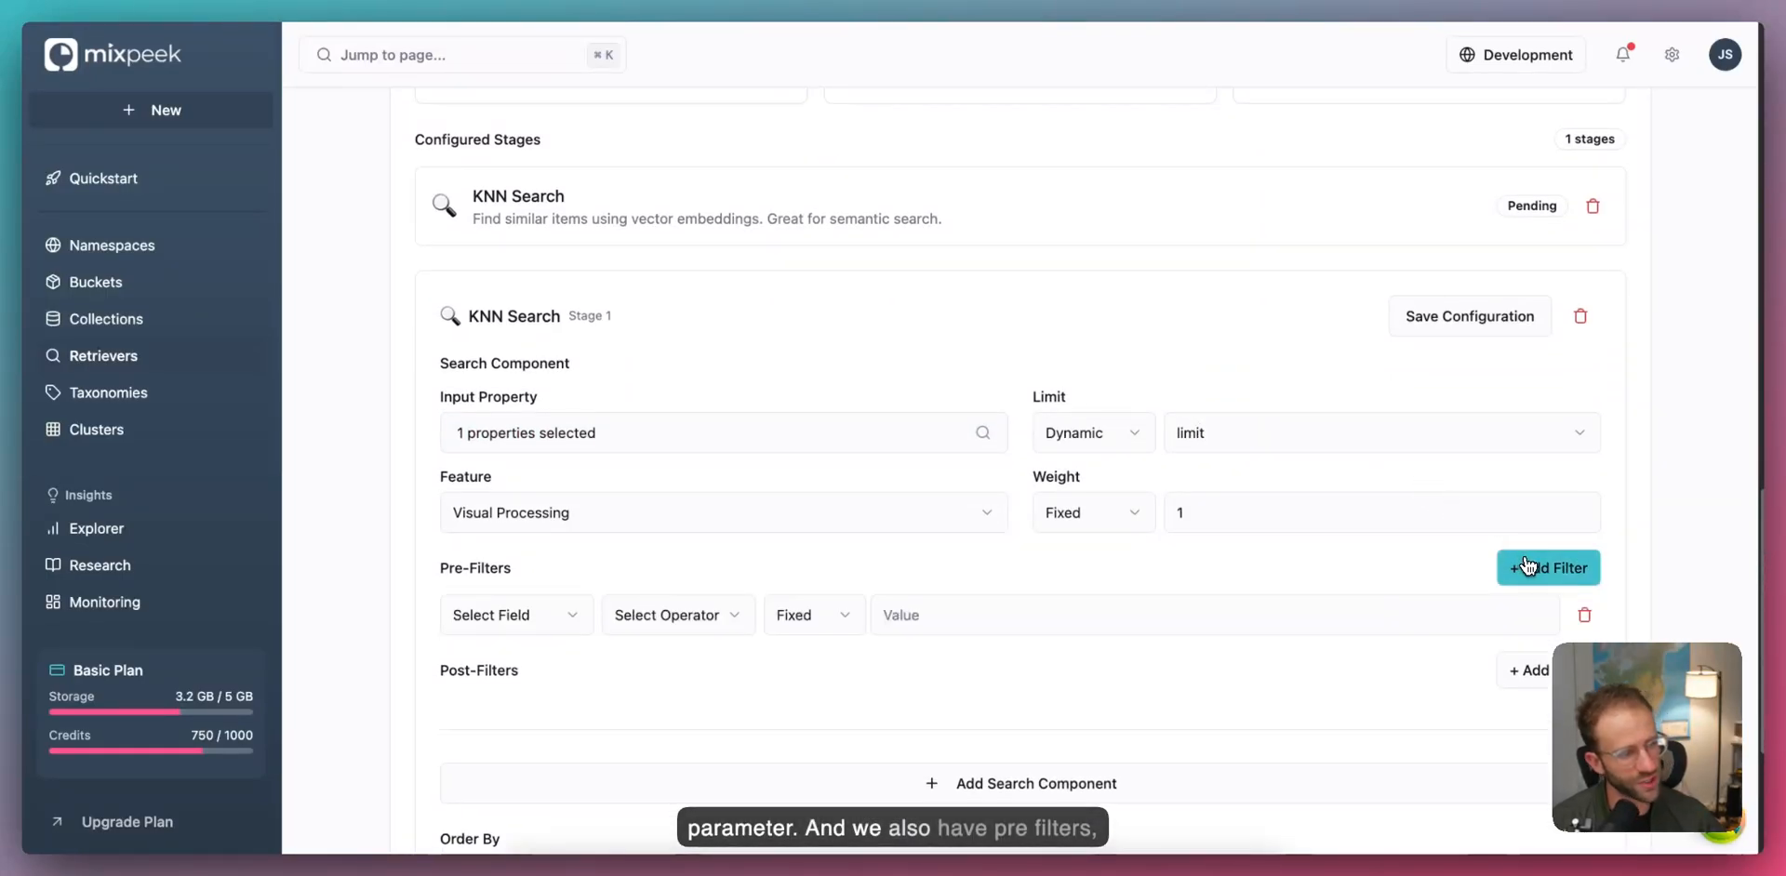
pyautogui.scroll(-1, 1246, 590)
pyautogui.click(1547, 626)
pyautogui.click(843, 573)
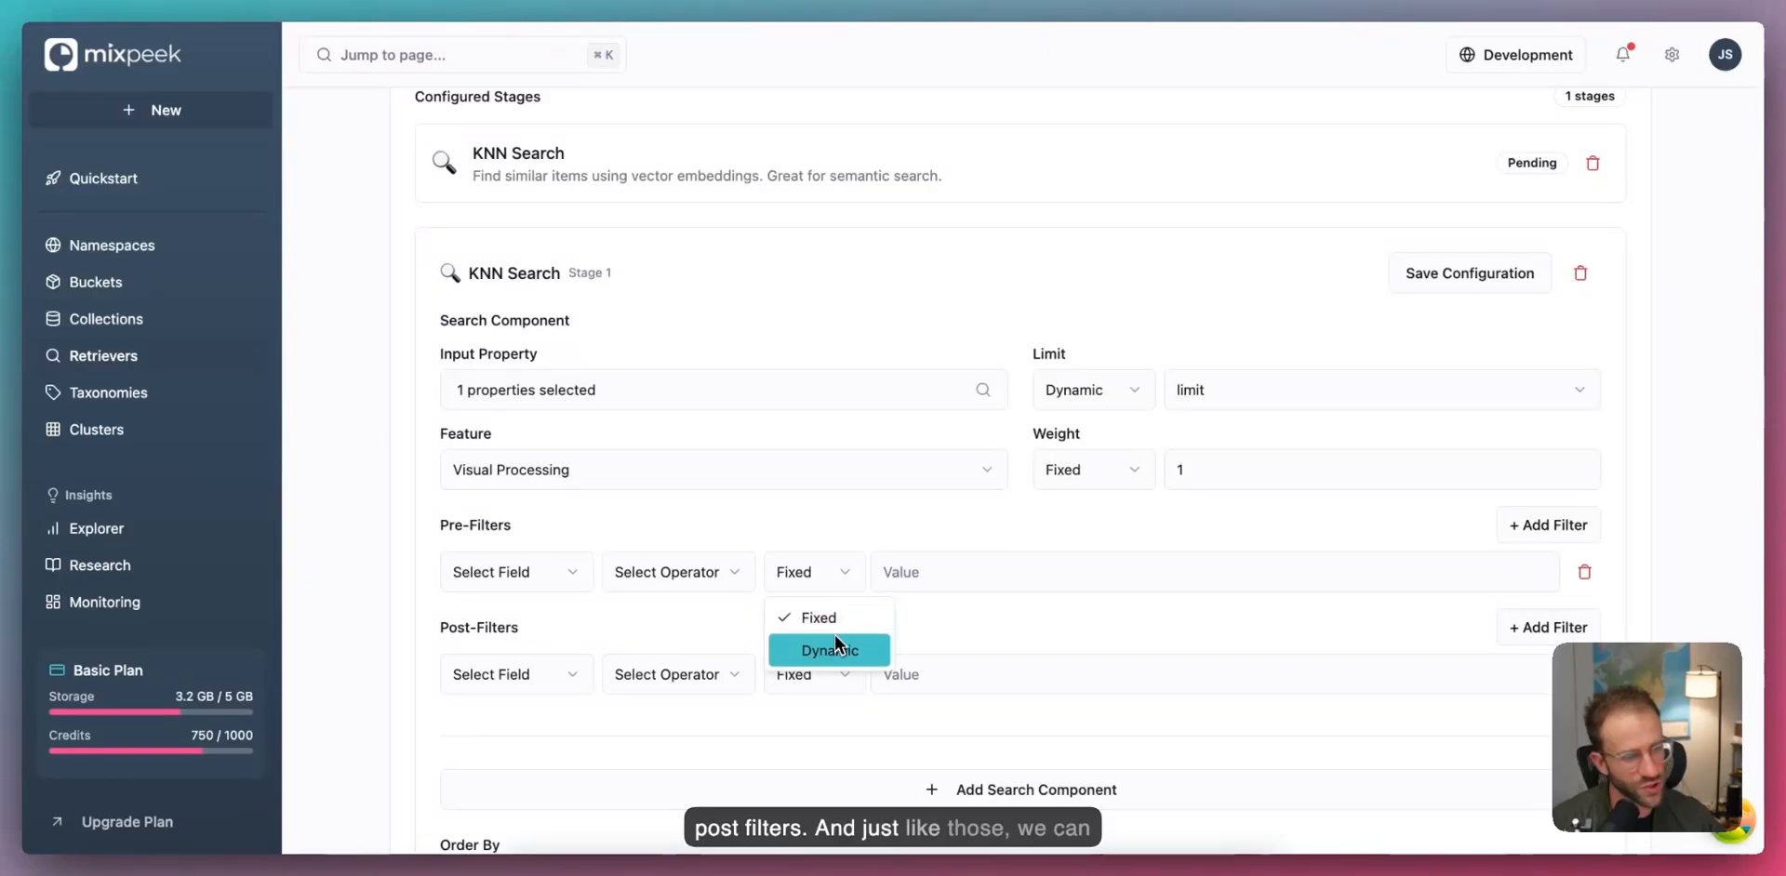
pyautogui.click(832, 618)
pyautogui.click(816, 674)
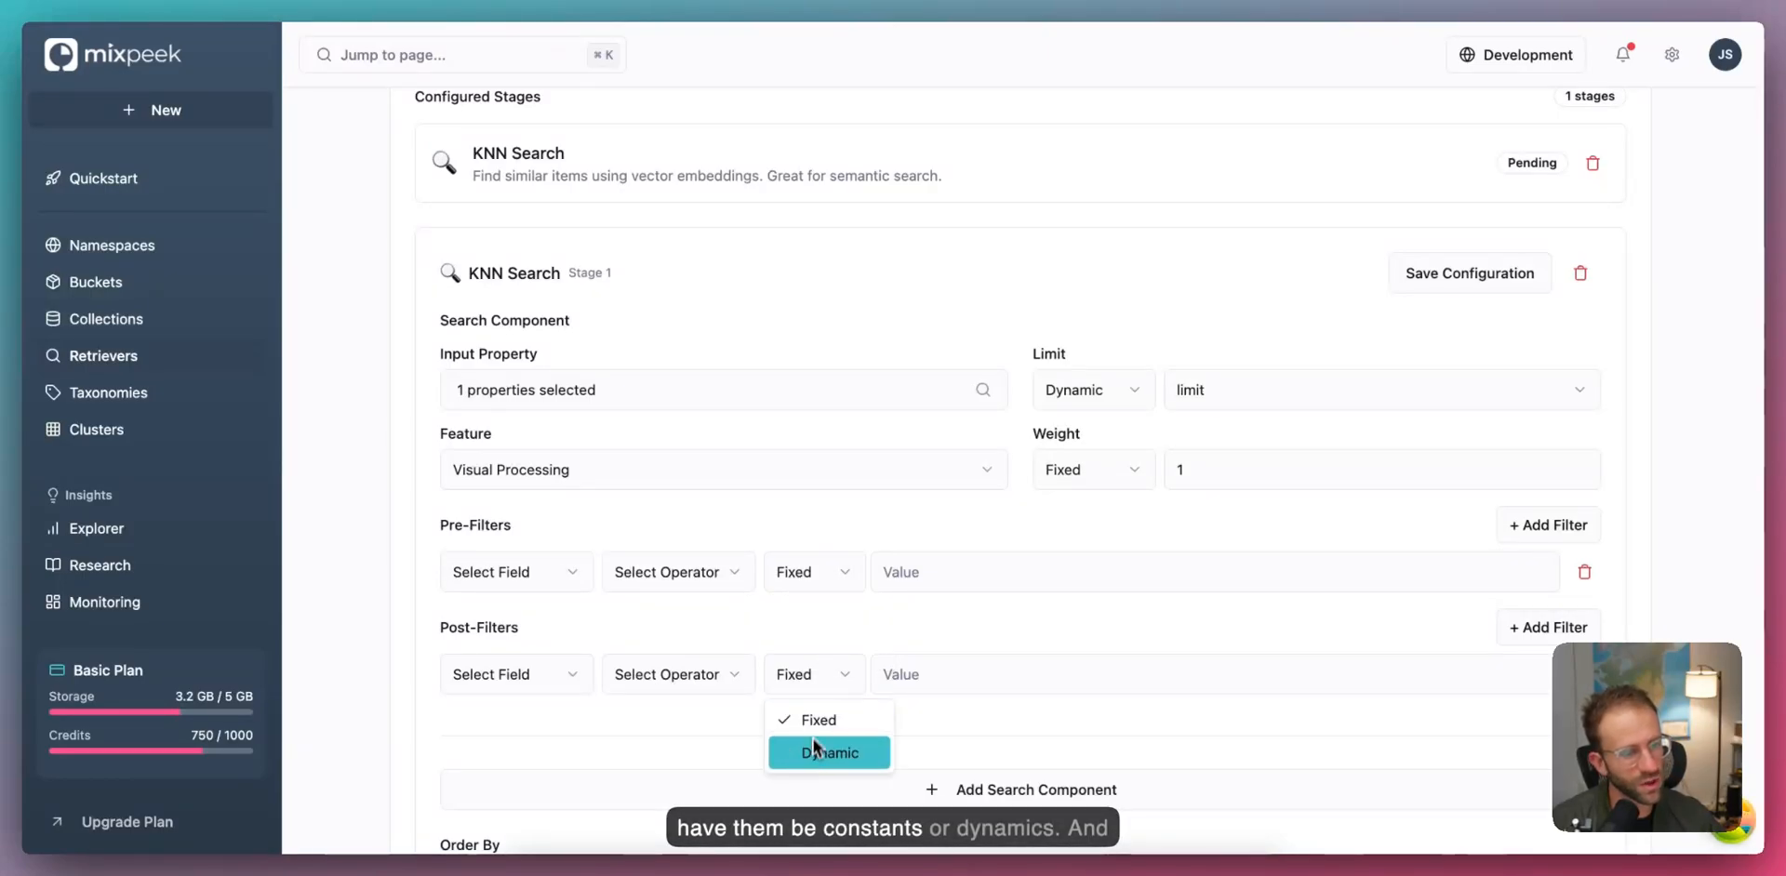
pyautogui.click(823, 750)
pyautogui.click(815, 635)
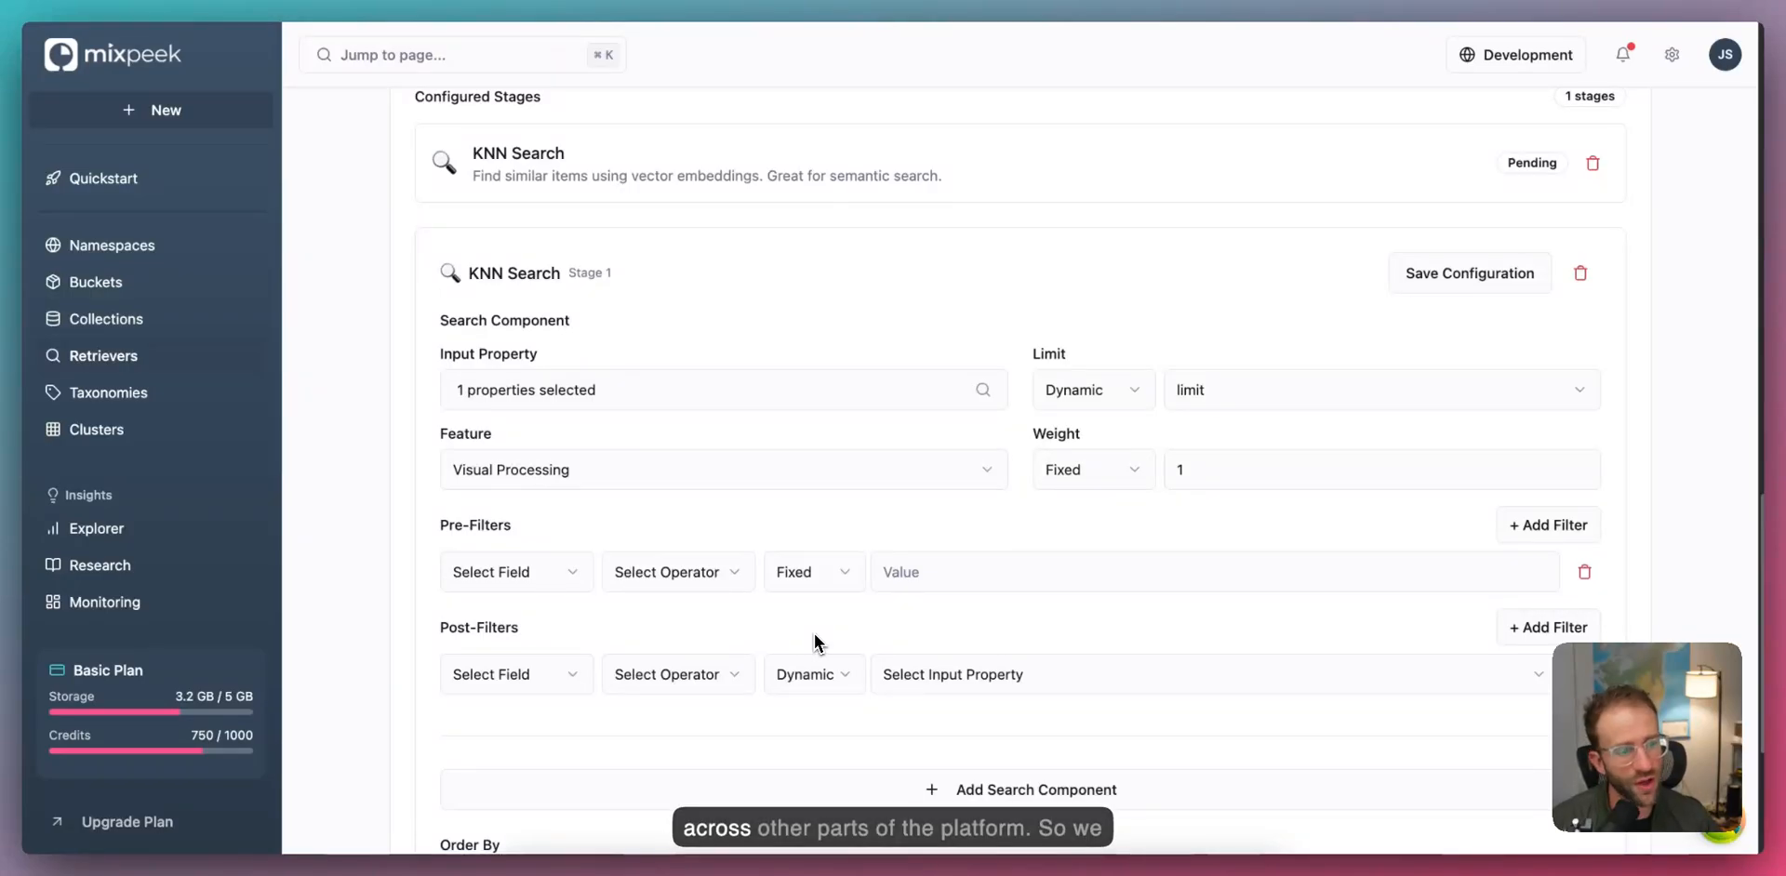
# Step: Save the KNN Search stage's configuration and add a Face Search stage to the pipeline
pyautogui.scroll(1, 1209, 484)
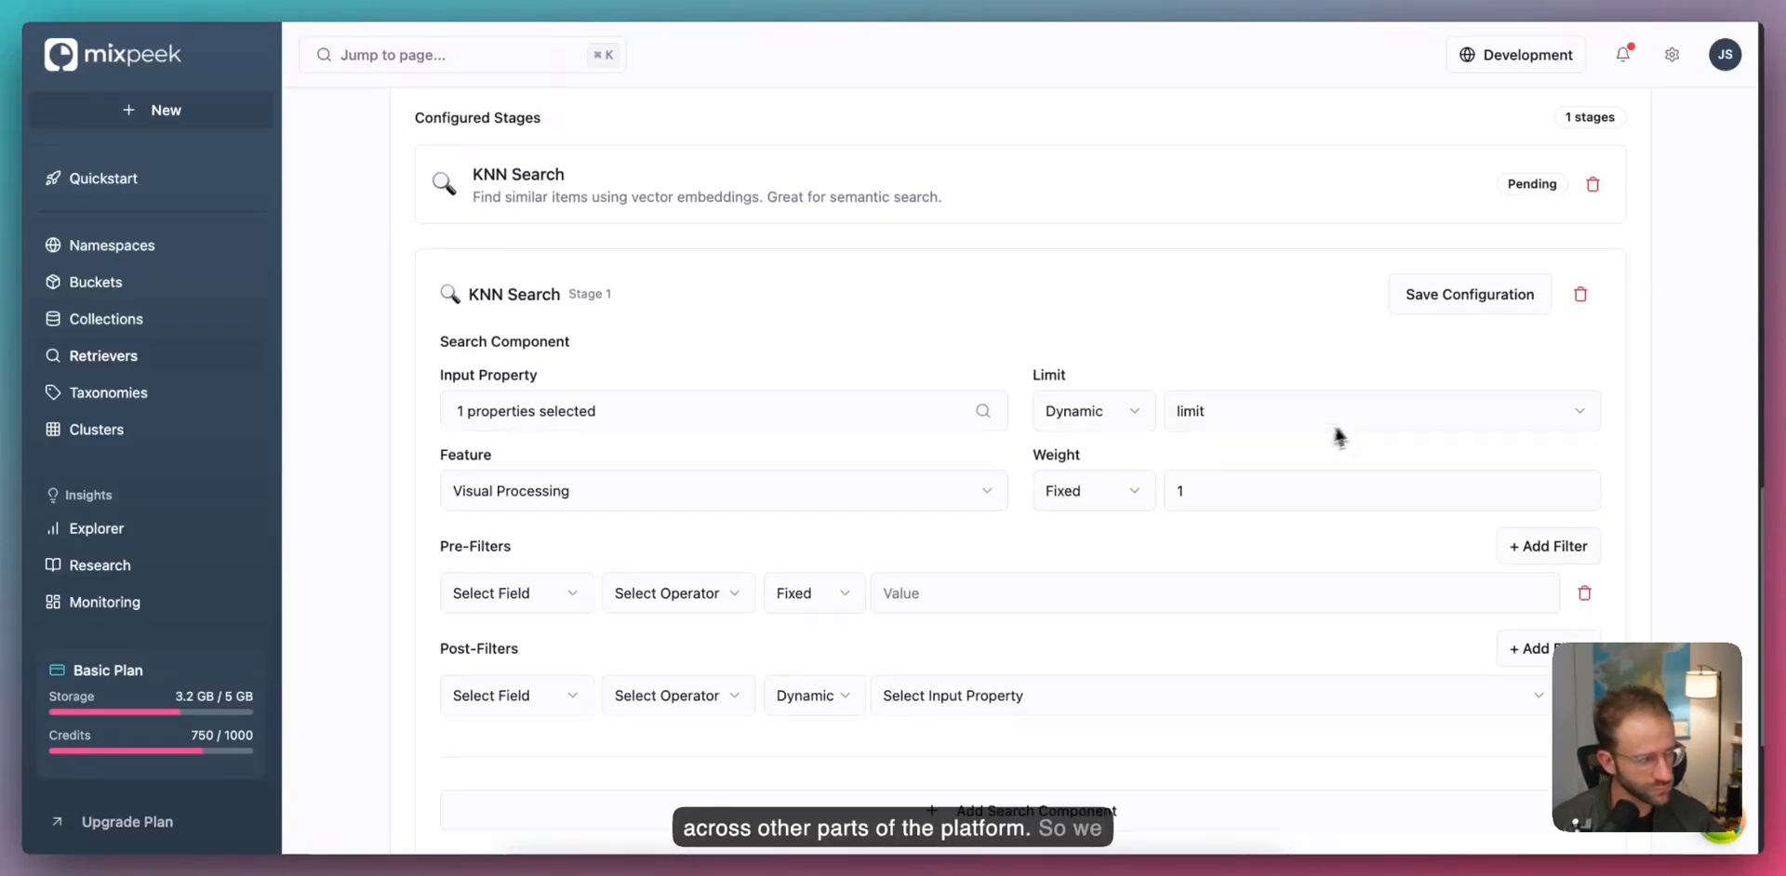
pyautogui.click(1456, 293)
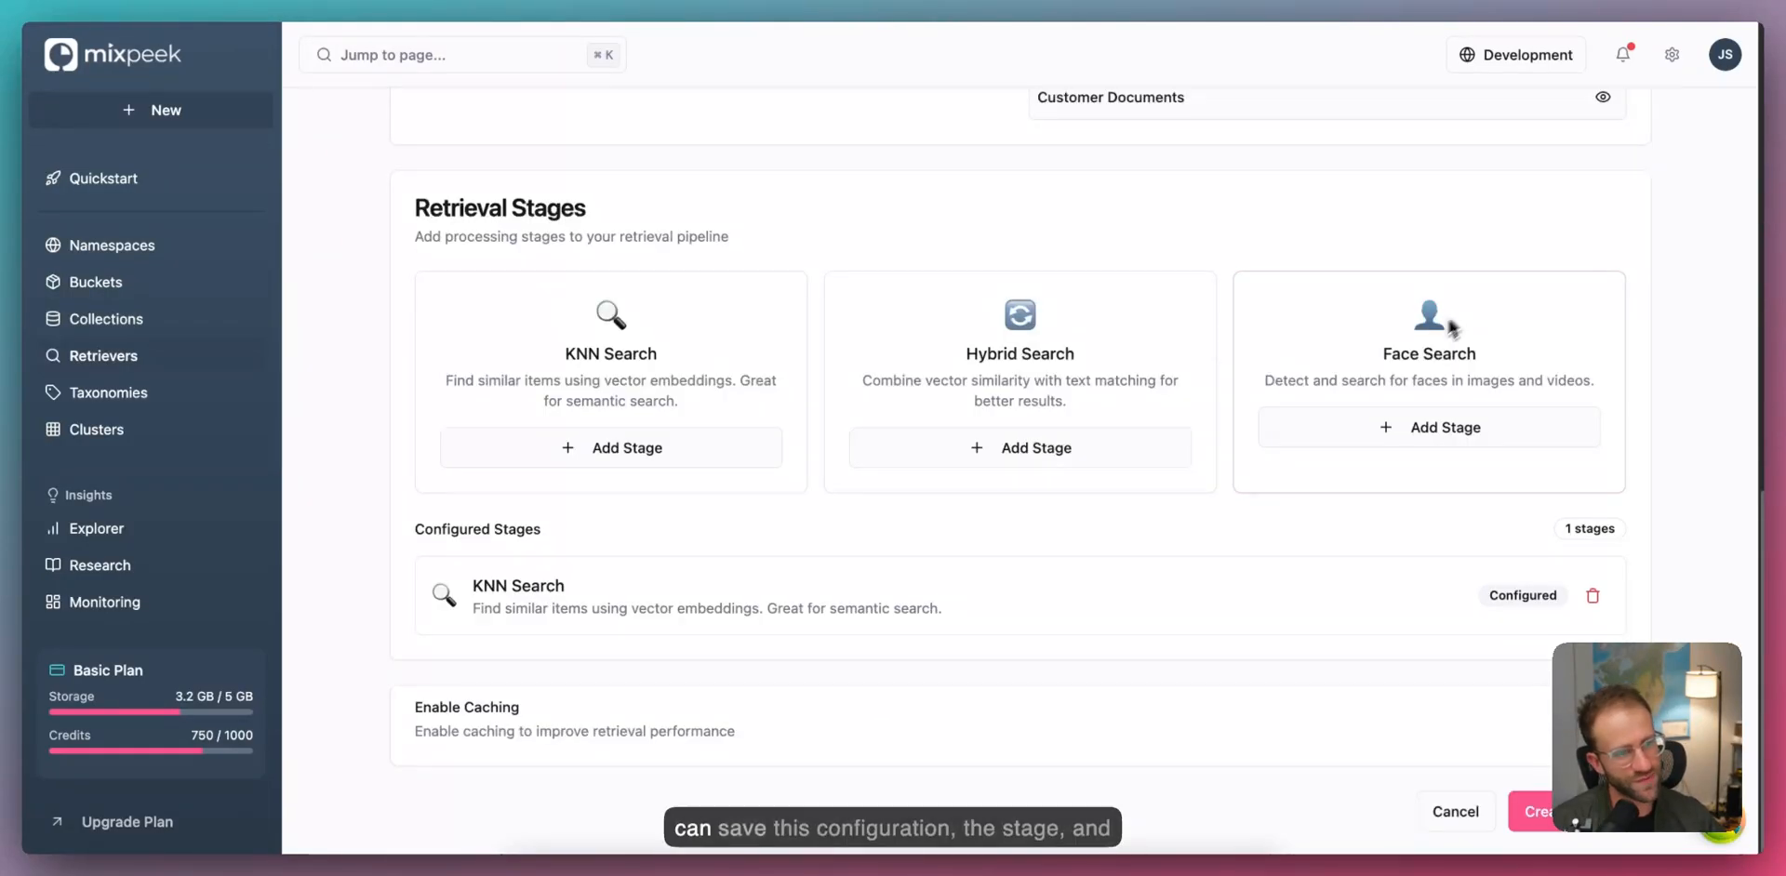
pyautogui.click(1404, 443)
pyautogui.scroll(-2, 1321, 493)
pyautogui.scroll(-1, 1291, 511)
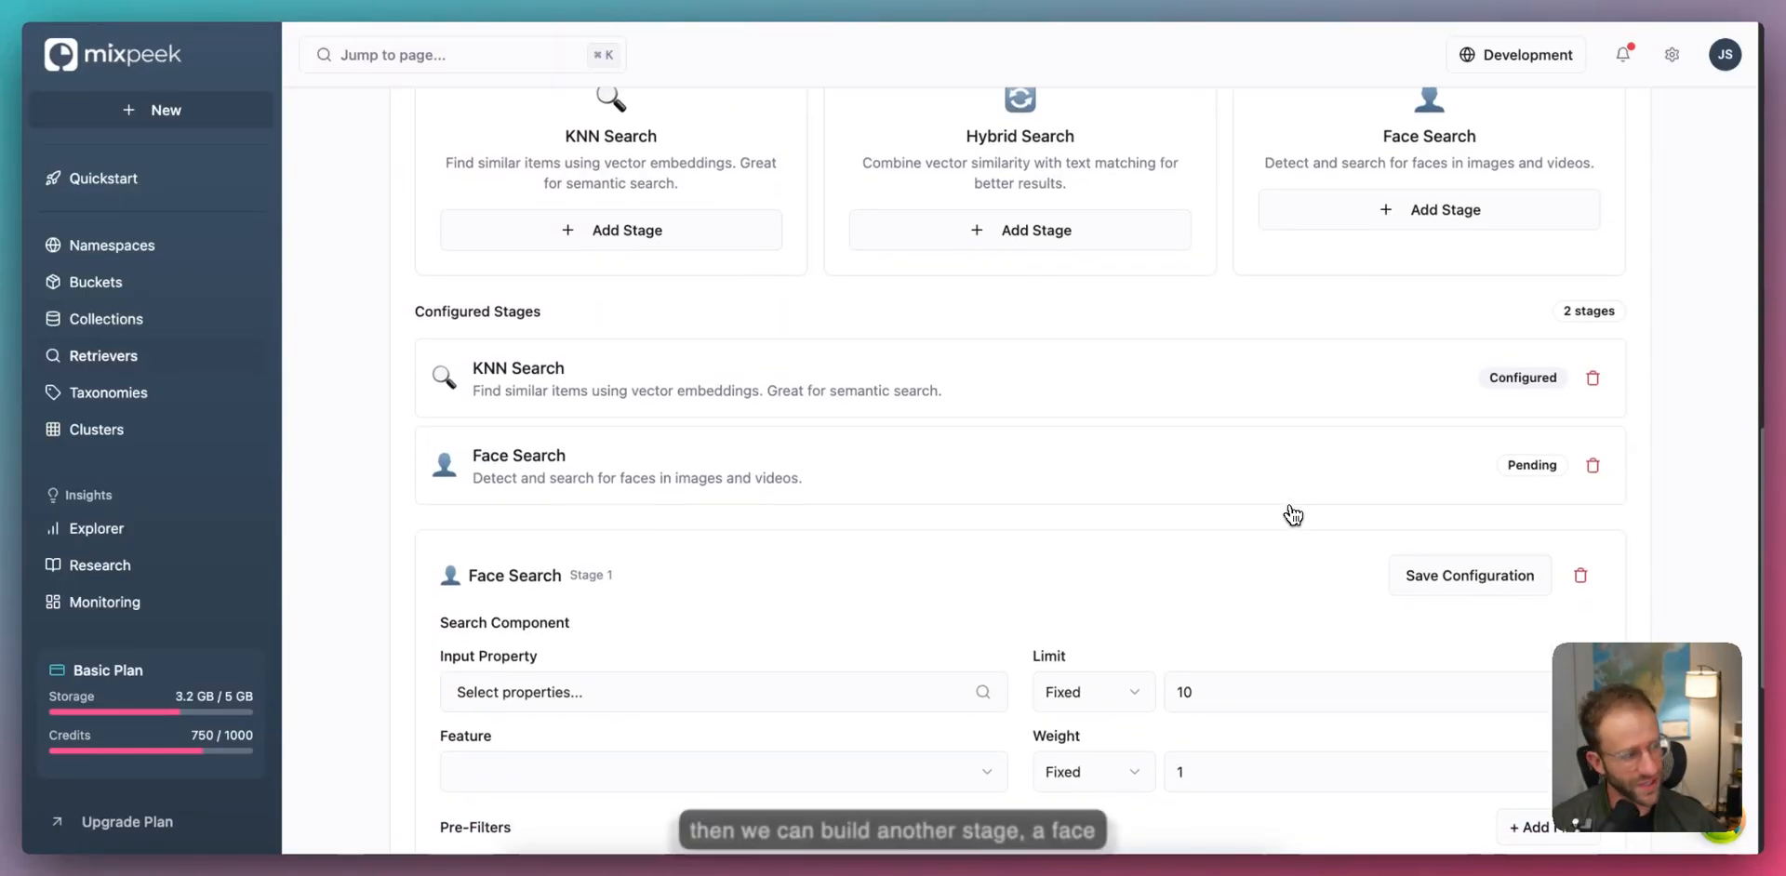
# Step: Check the input properties offered for the Face Search stage and close its configuration unsaved
pyautogui.scroll(1, 1292, 514)
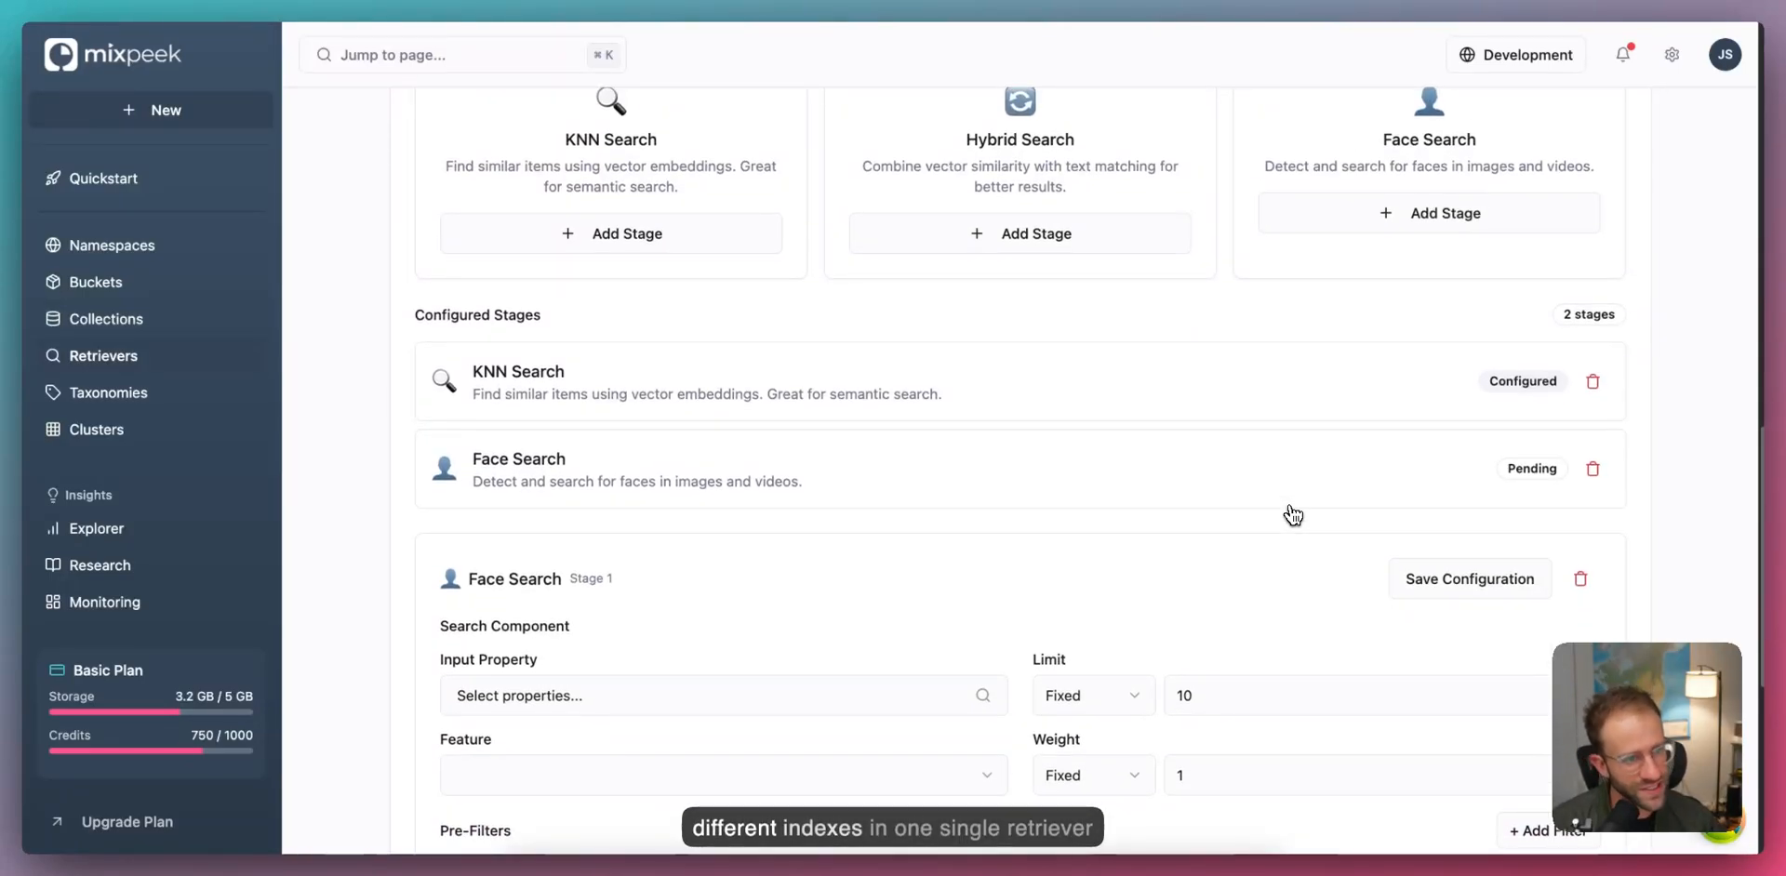
pyautogui.scroll(-3, 1292, 514)
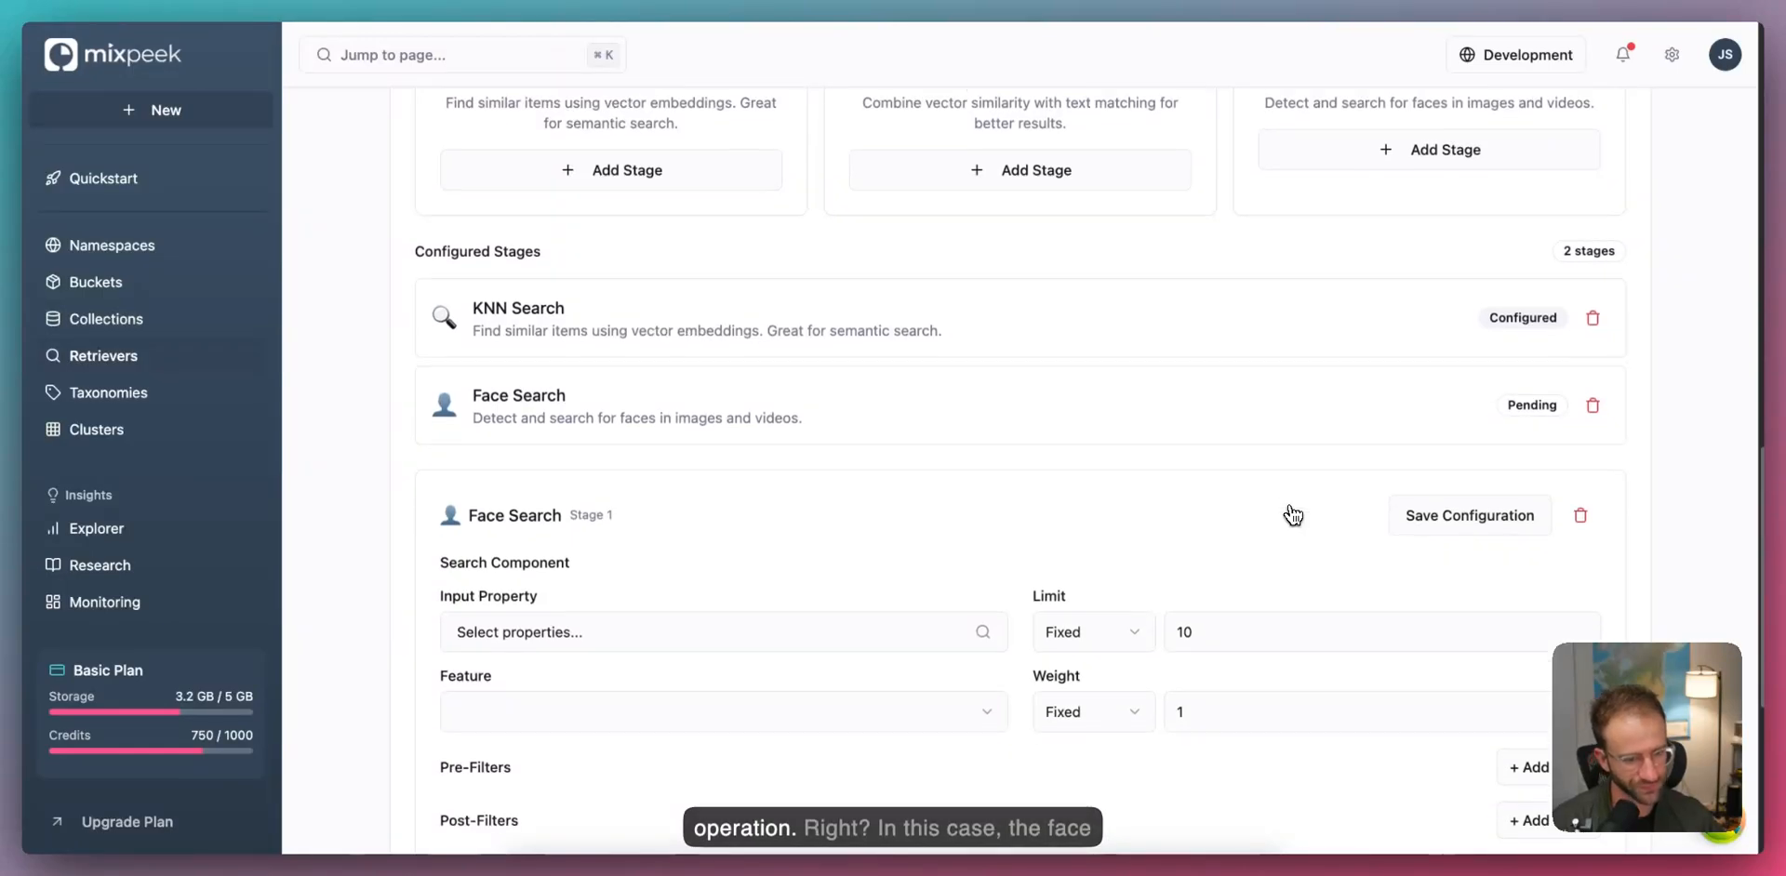
pyautogui.click(707, 593)
pyautogui.click(600, 530)
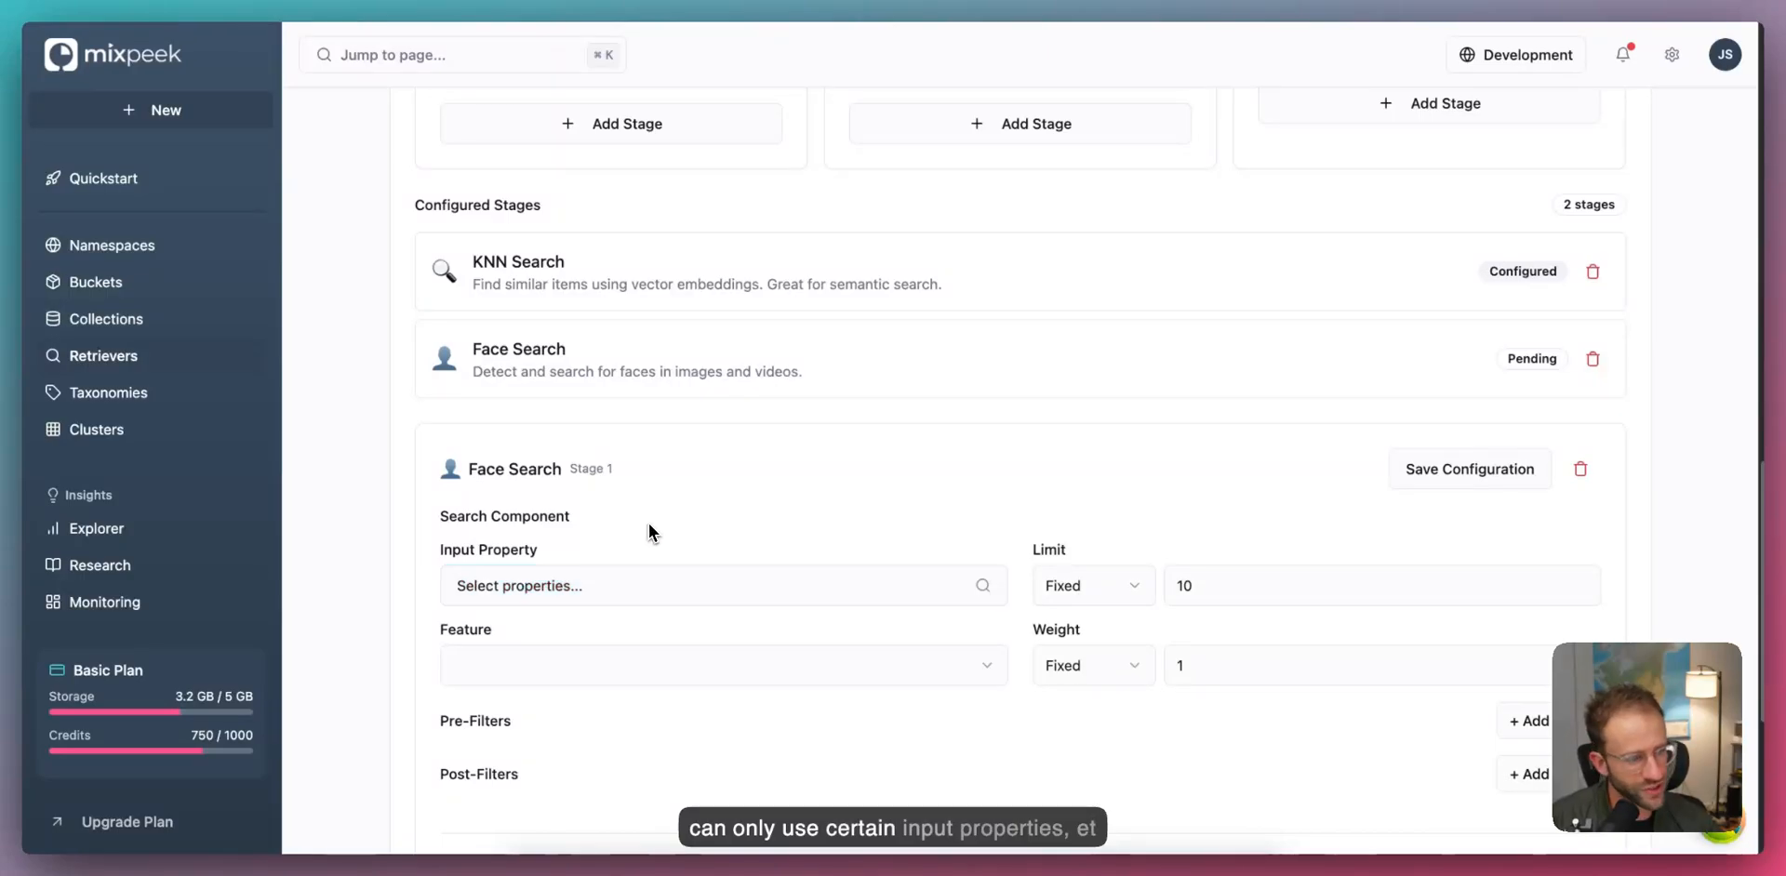
pyautogui.click(1579, 469)
pyautogui.scroll(5, 1320, 529)
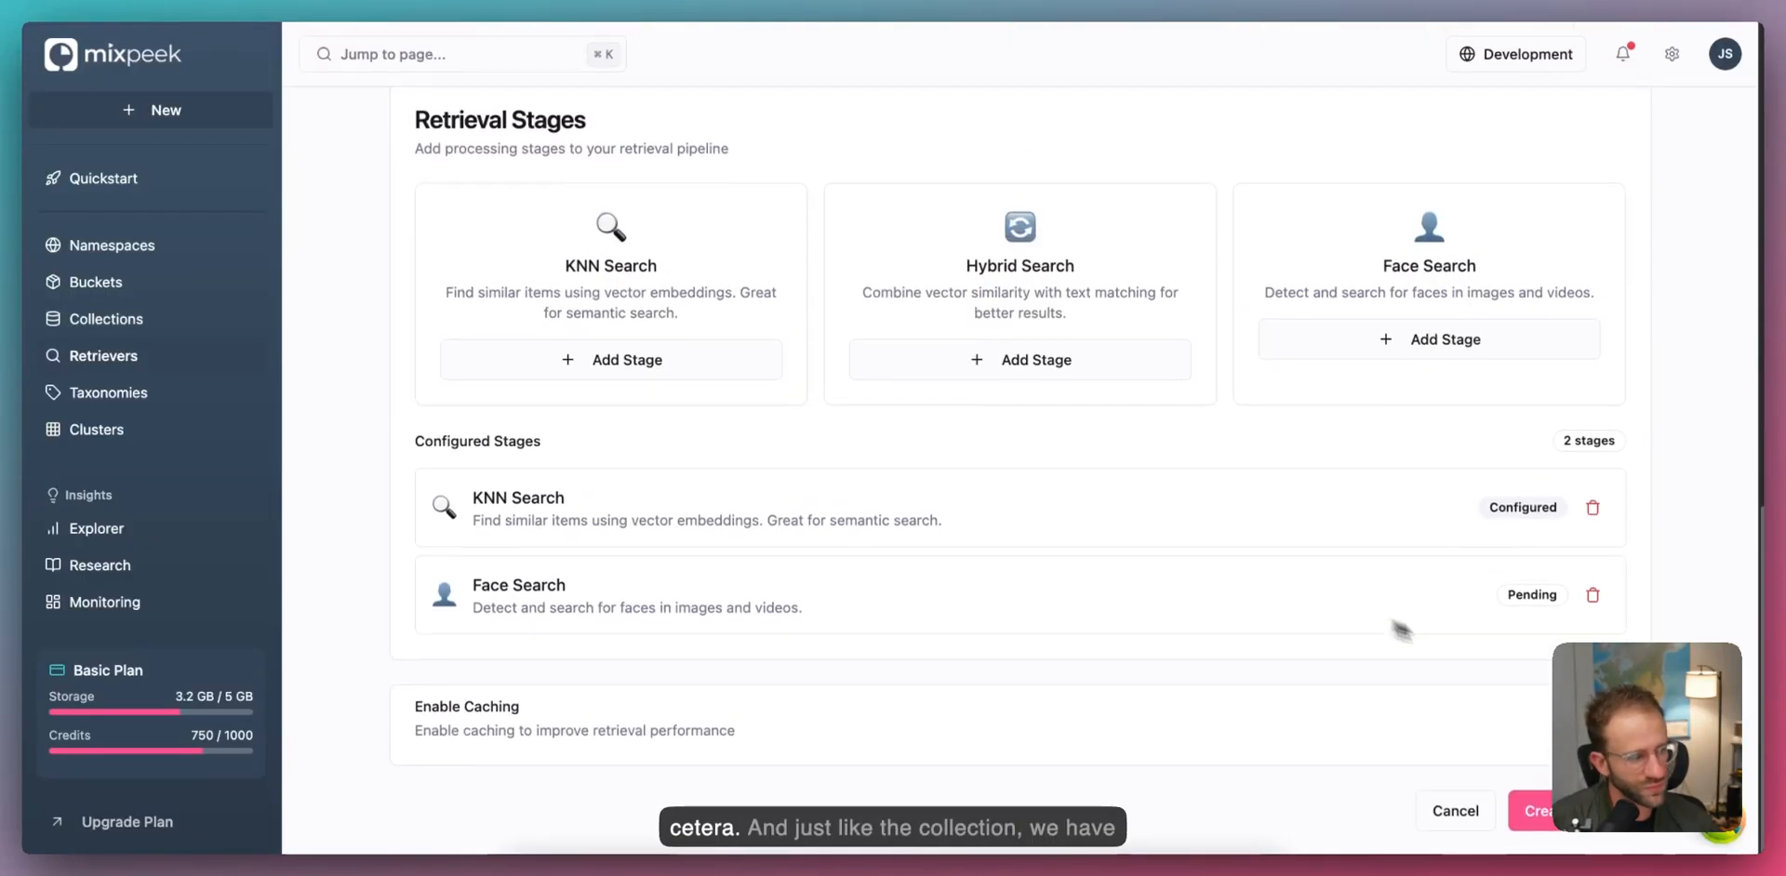
# Step: Enable caching for the retriever and review its TTL override, score threshold, cache key template and invalidation events
pyautogui.click(1603, 718)
pyautogui.scroll(-3, 1209, 677)
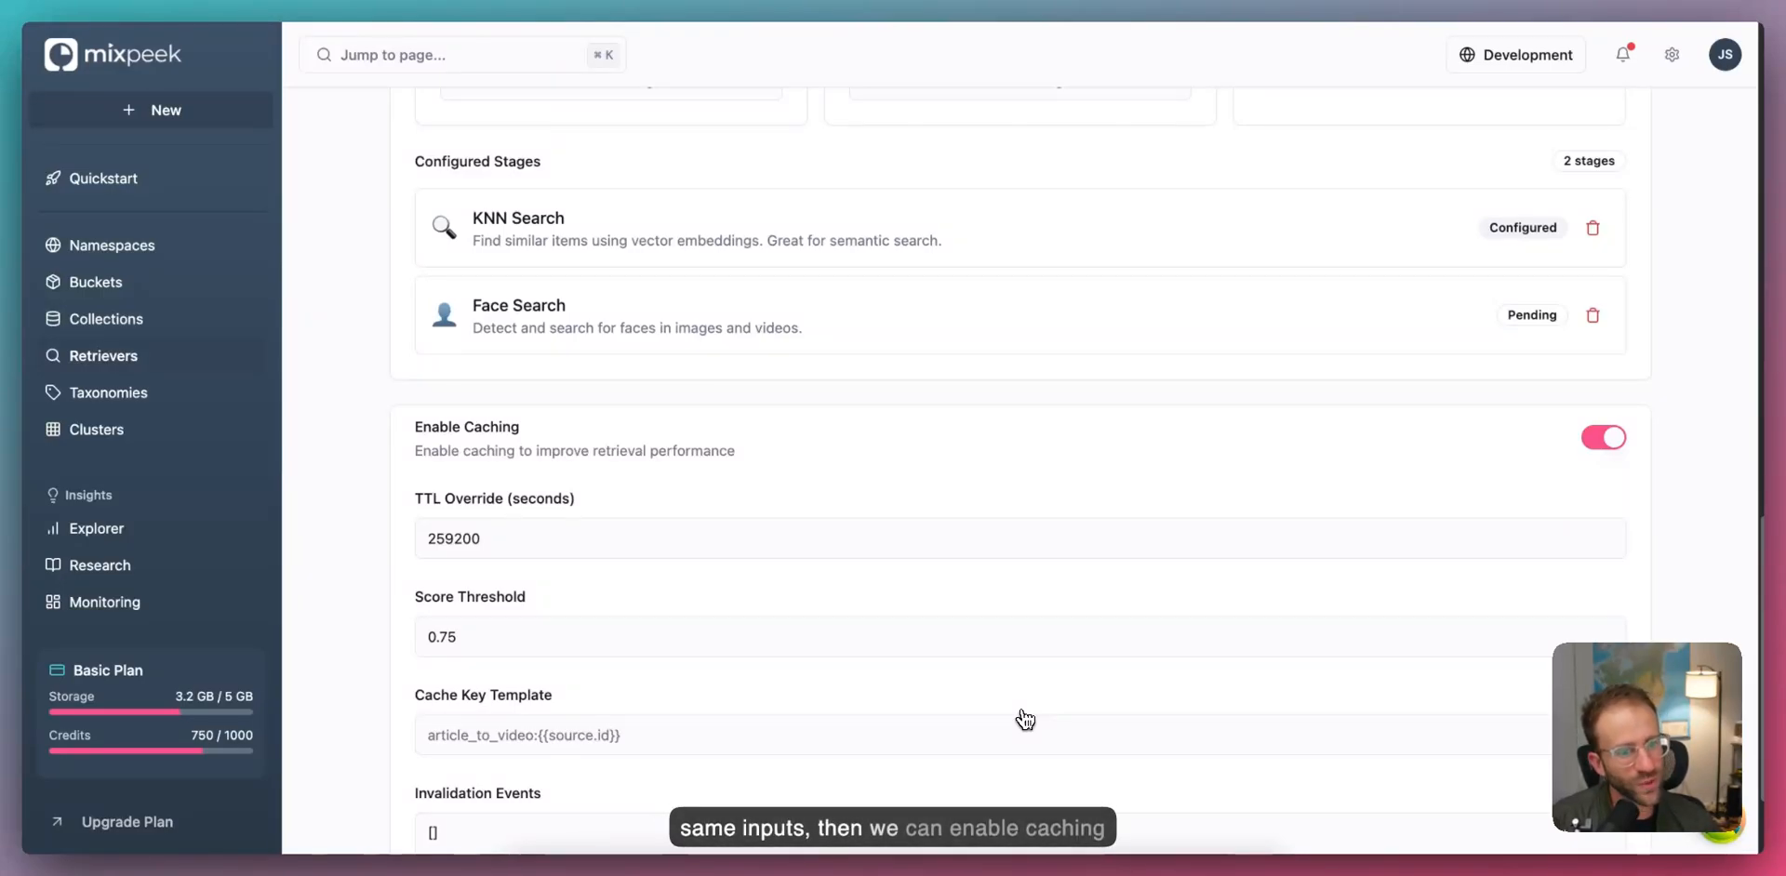
pyautogui.scroll(-2, 1021, 713)
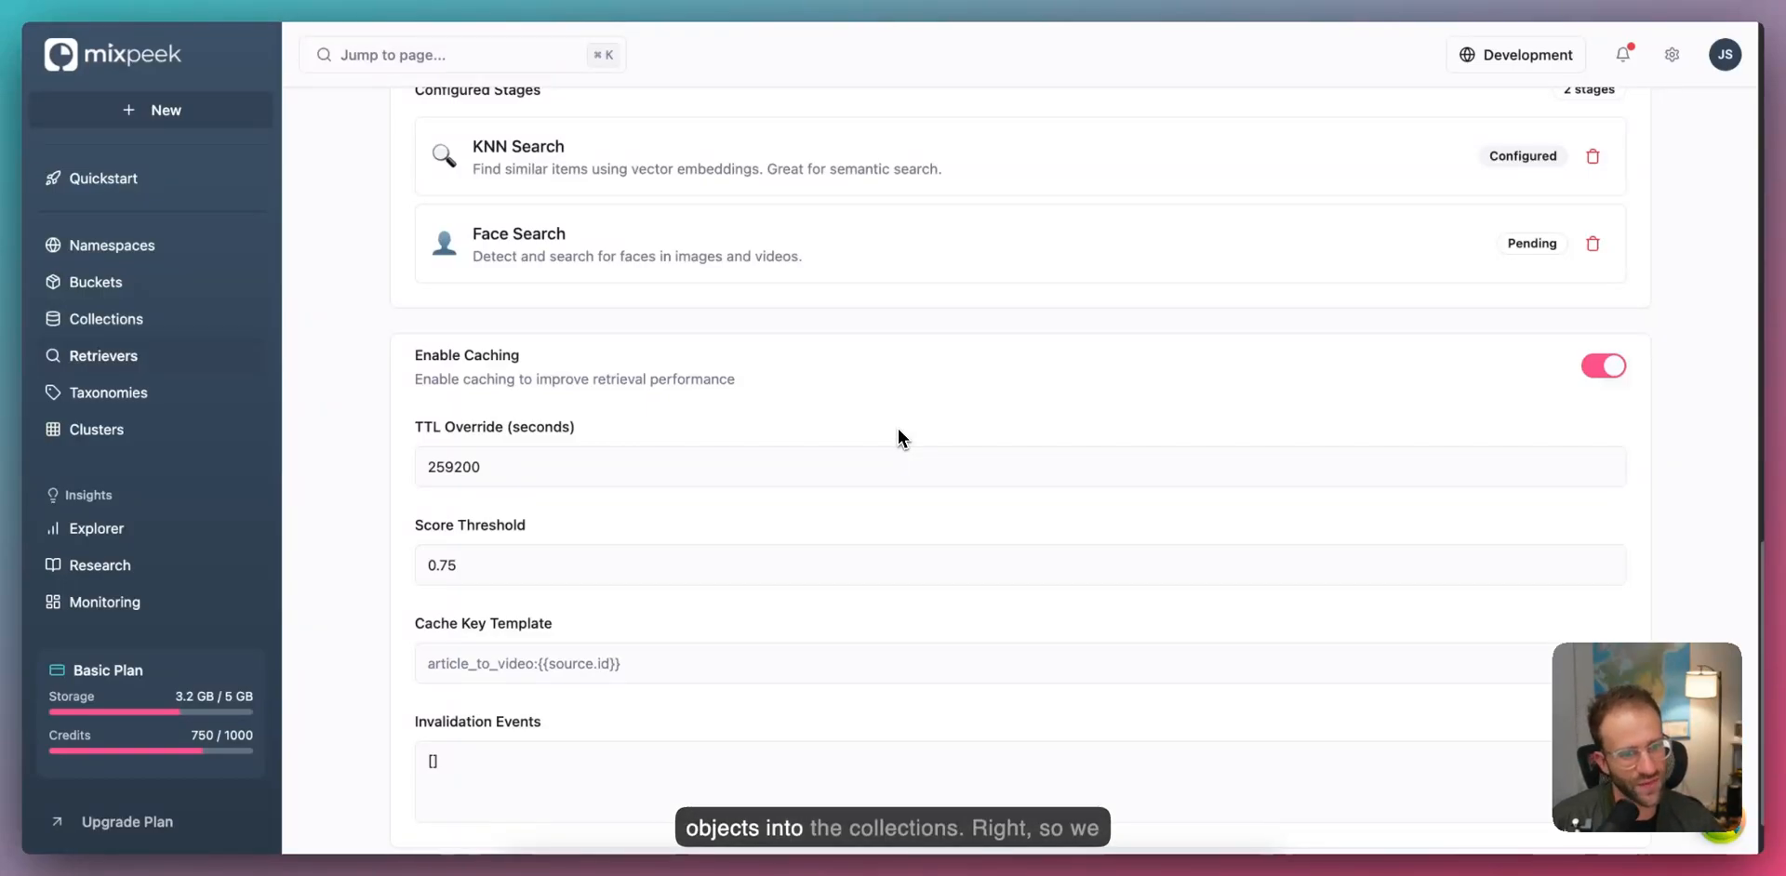
pyautogui.scroll(-1, 1367, 370)
pyautogui.scroll(5, 1600, 306)
pyautogui.scroll(15, 1020, 638)
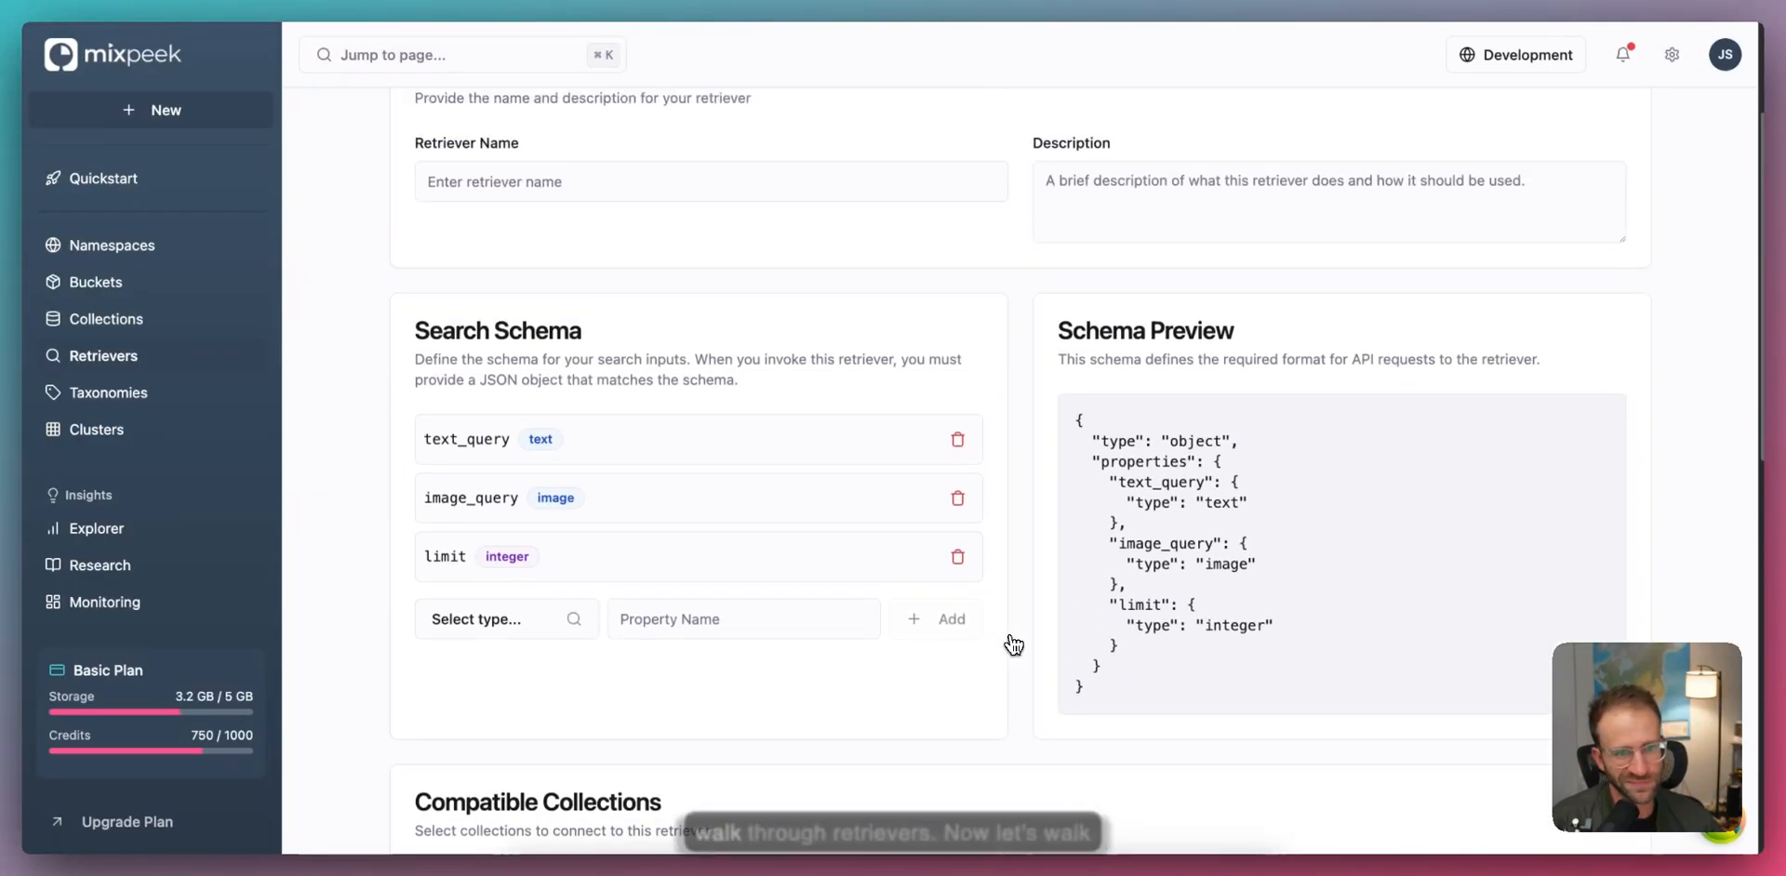
# Step: Go to the taxonomies and start creating a new one, viewing its type and collection configuration options
pyautogui.click(121, 392)
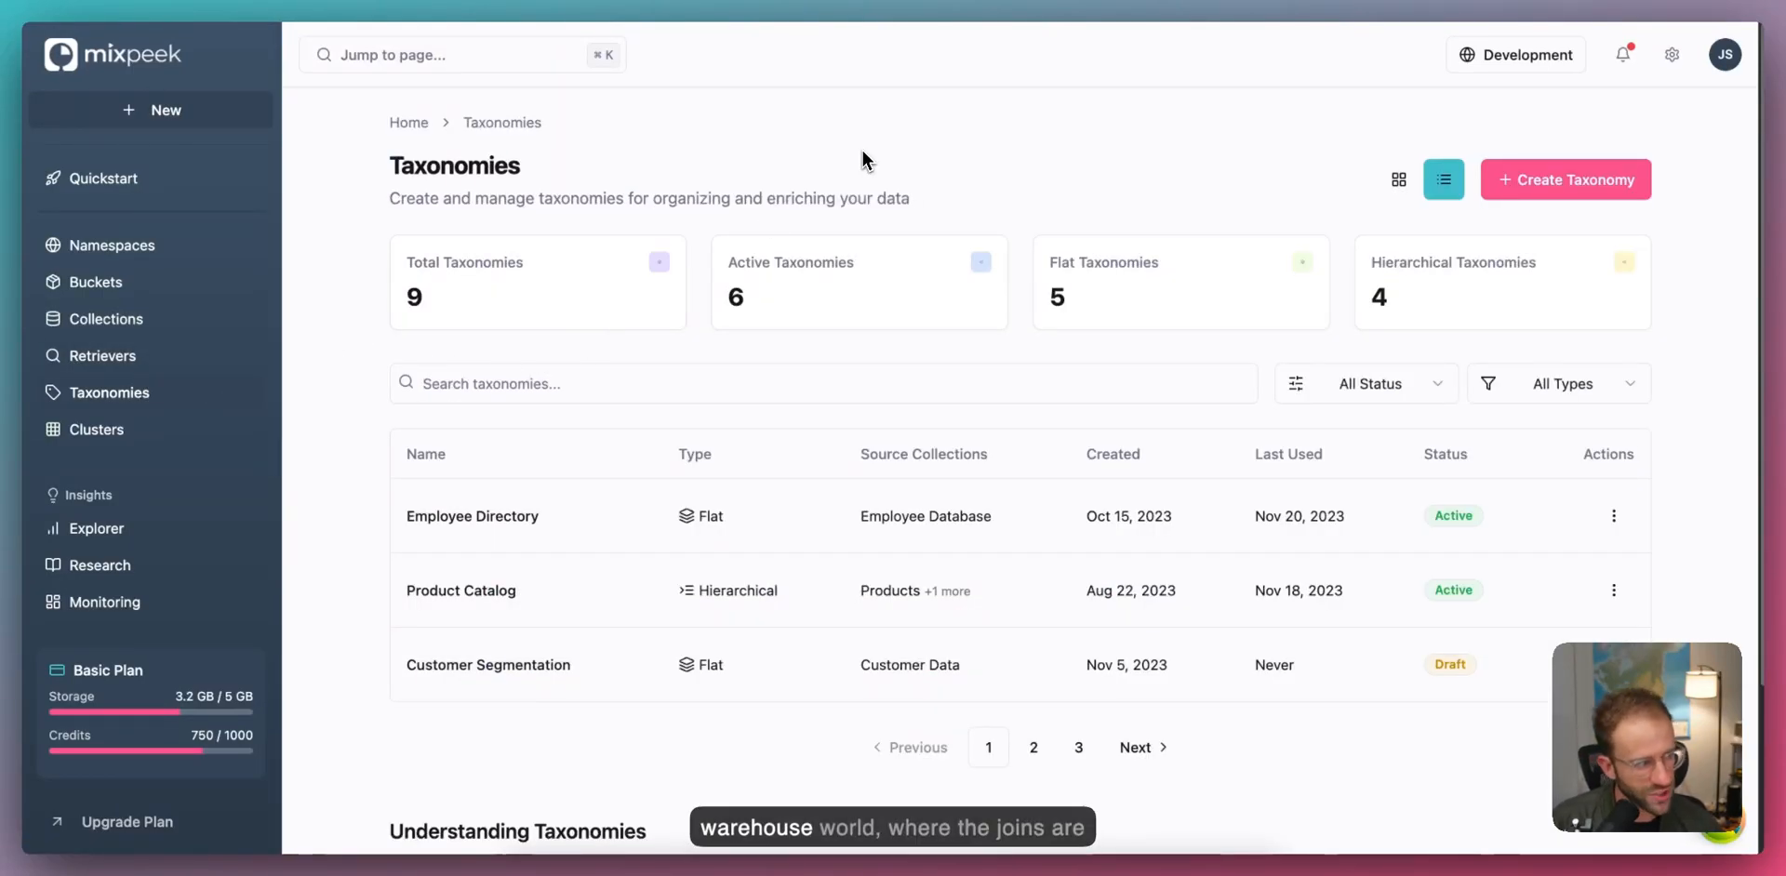
pyautogui.click(1565, 179)
pyautogui.scroll(-2, 868, 361)
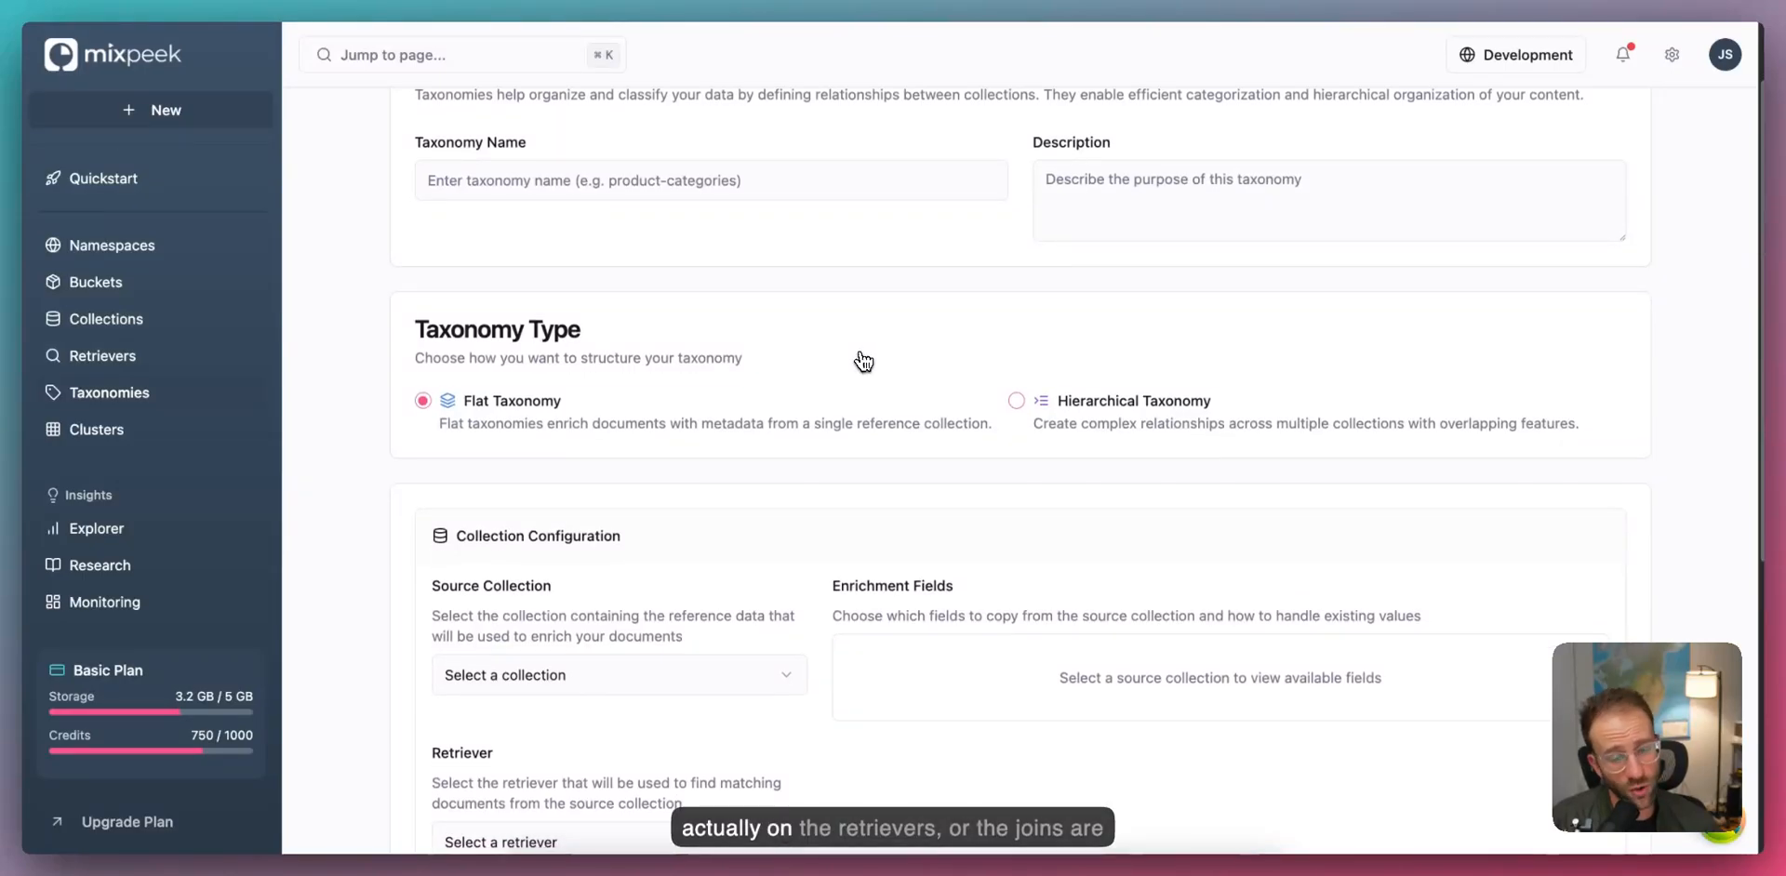
# Step: Set the flat taxonomy's source collection to Employee Database
pyautogui.scroll(-1, 864, 372)
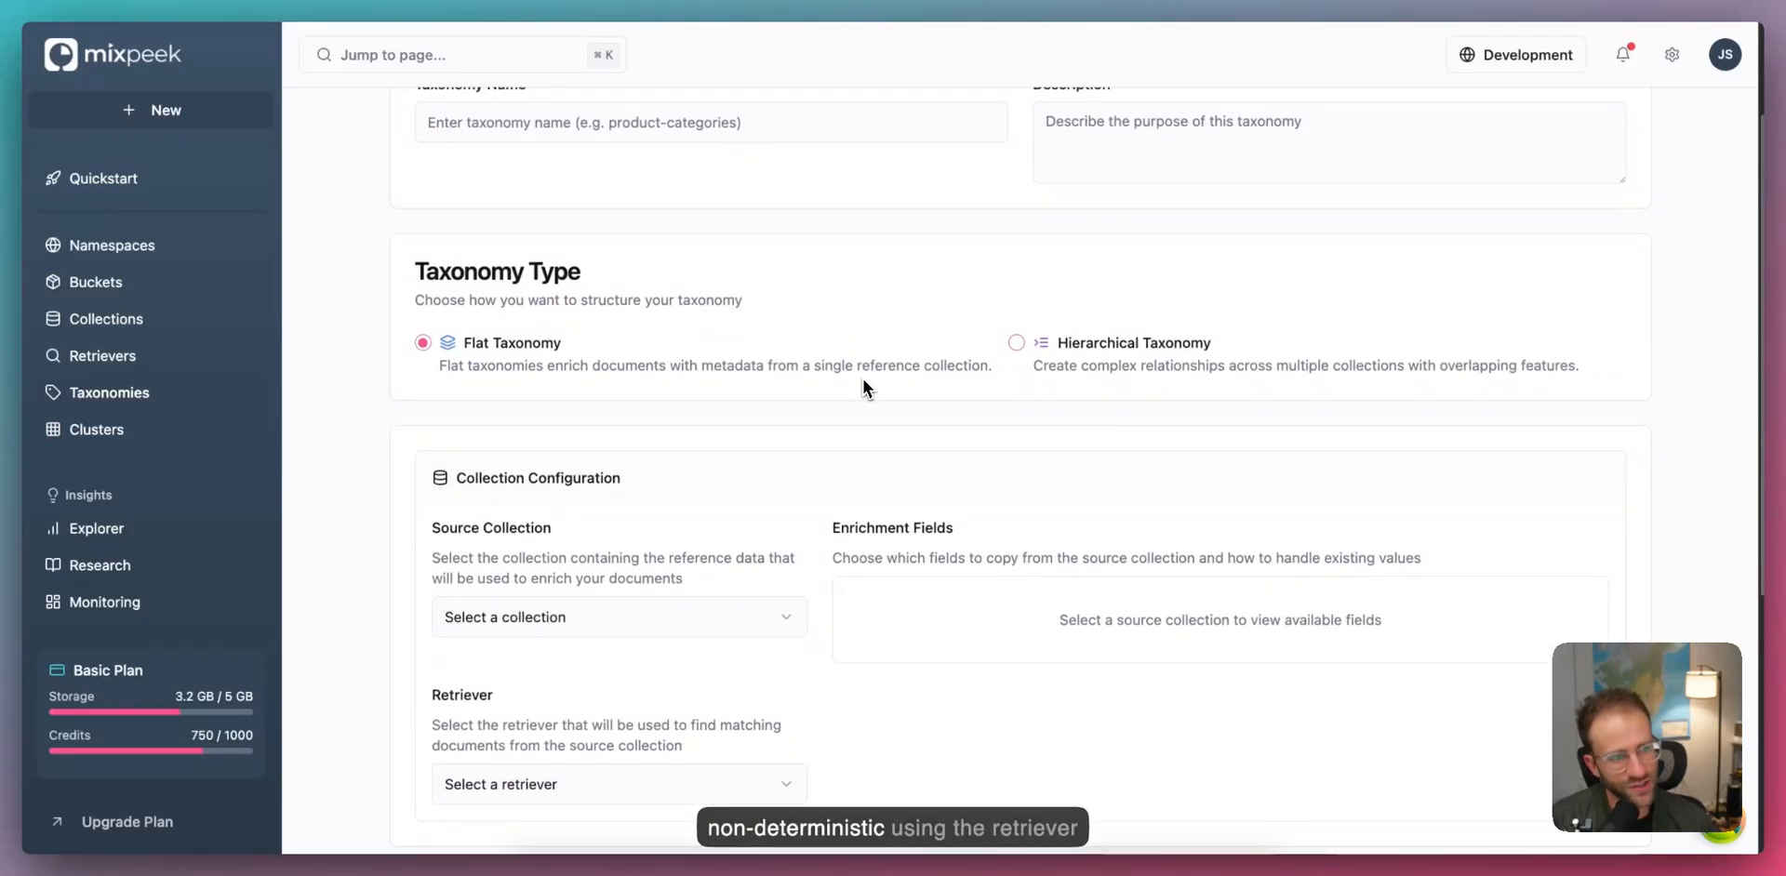
pyautogui.scroll(-2, 865, 389)
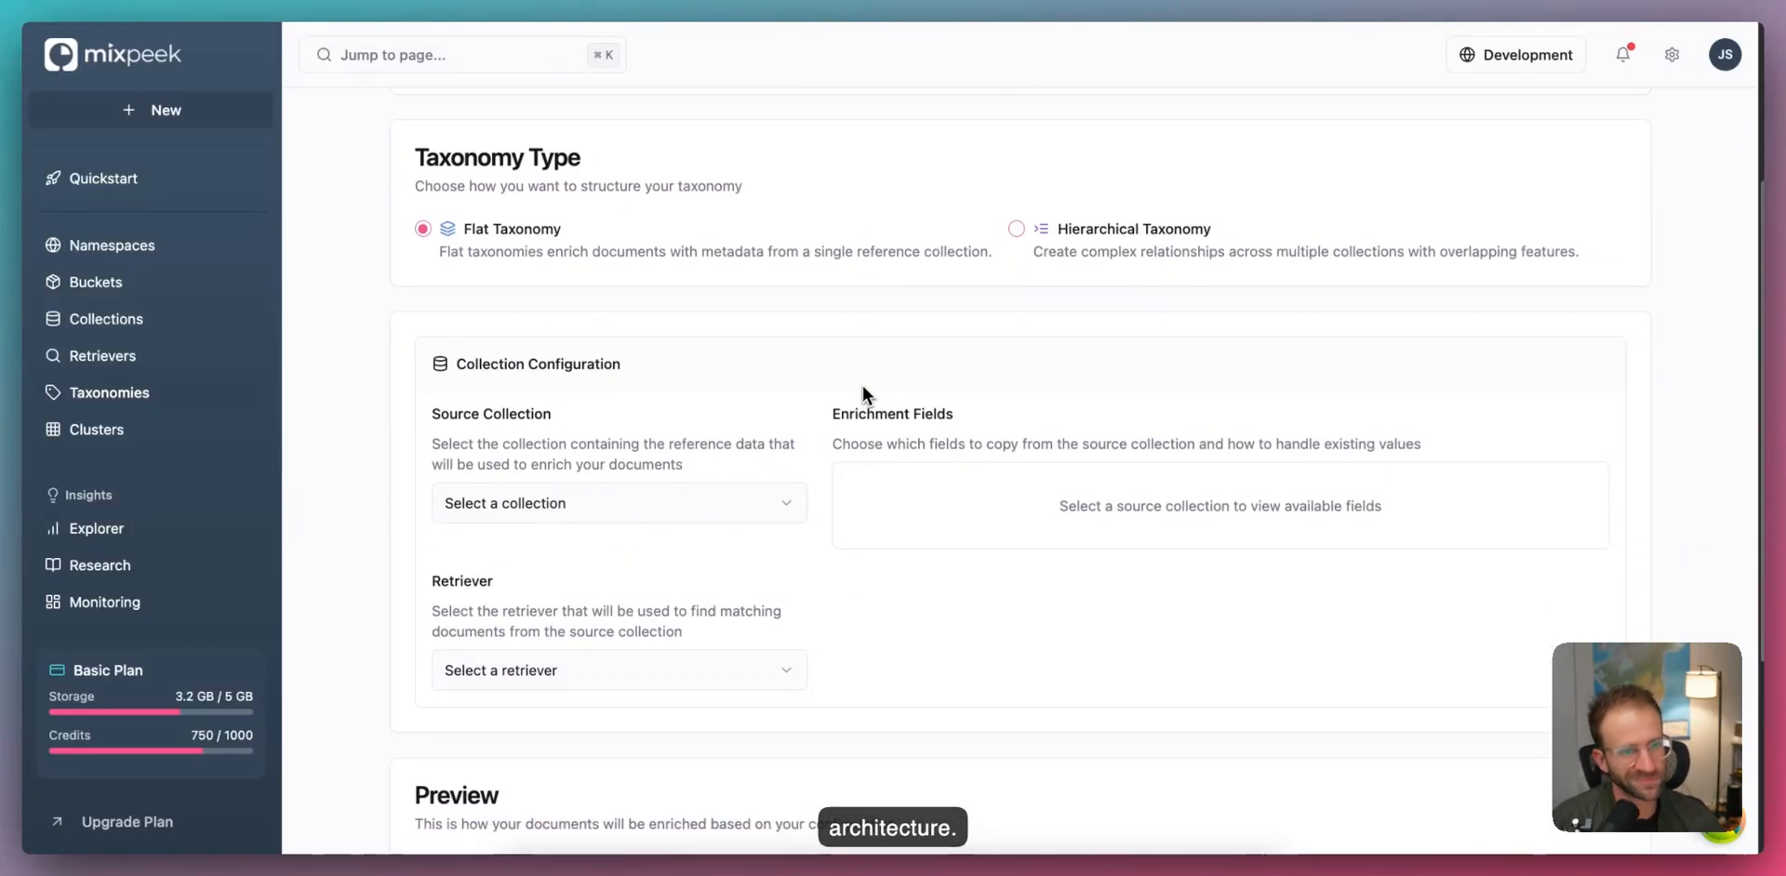
pyautogui.click(640, 500)
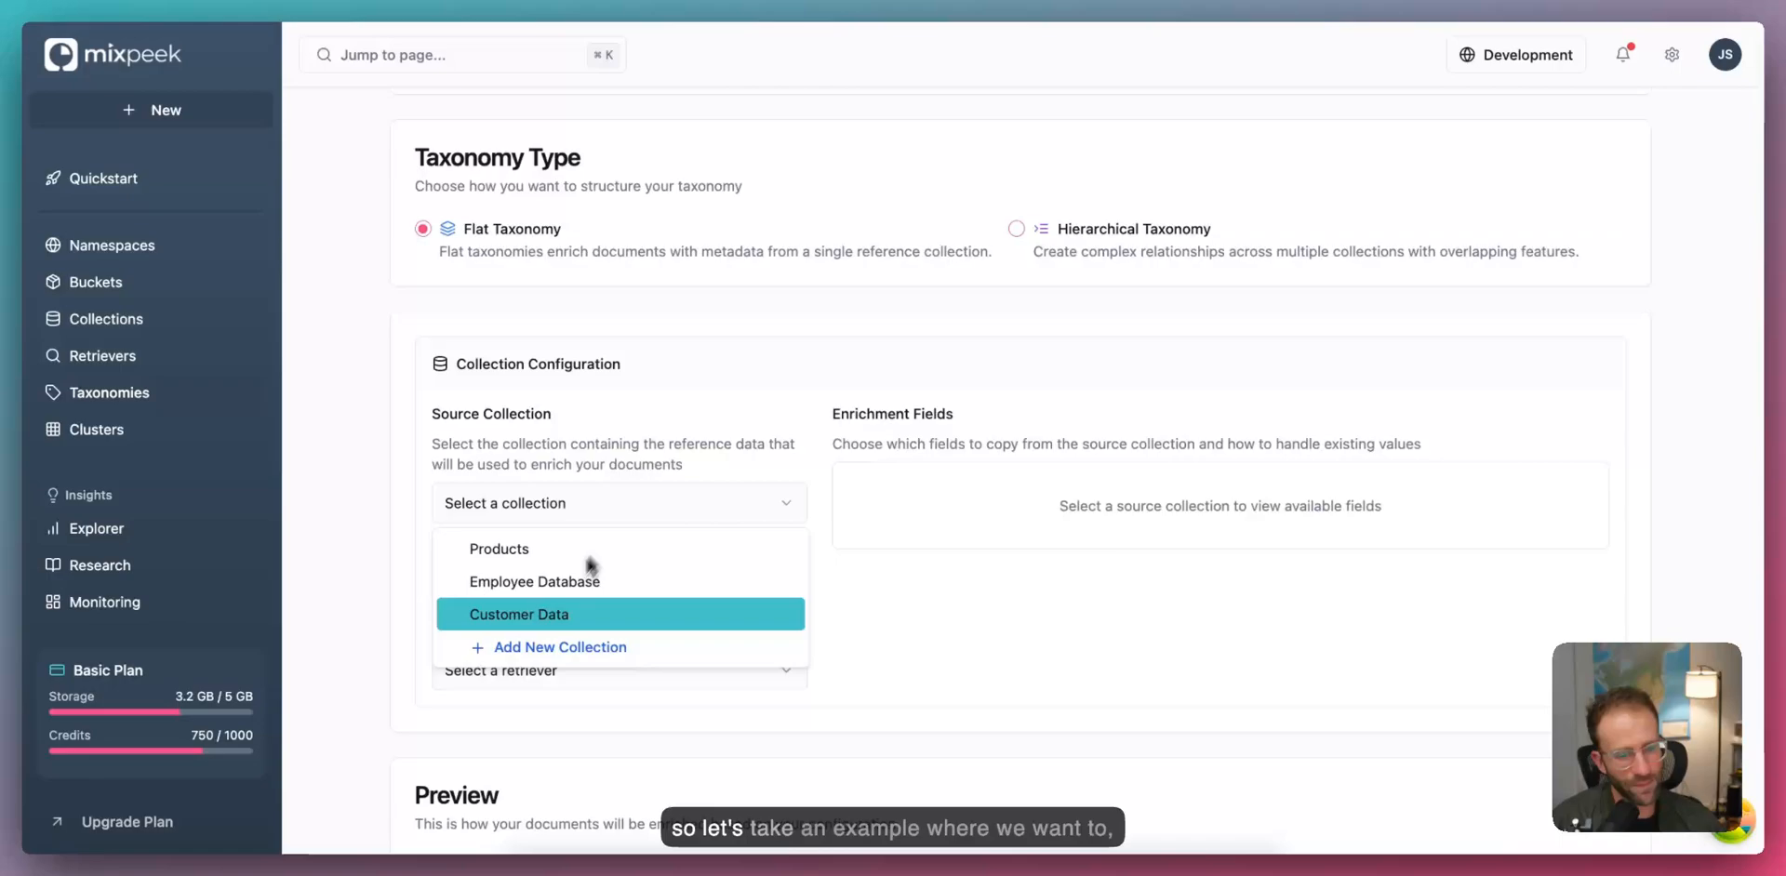
pyautogui.click(544, 610)
pyautogui.click(544, 507)
pyautogui.click(538, 586)
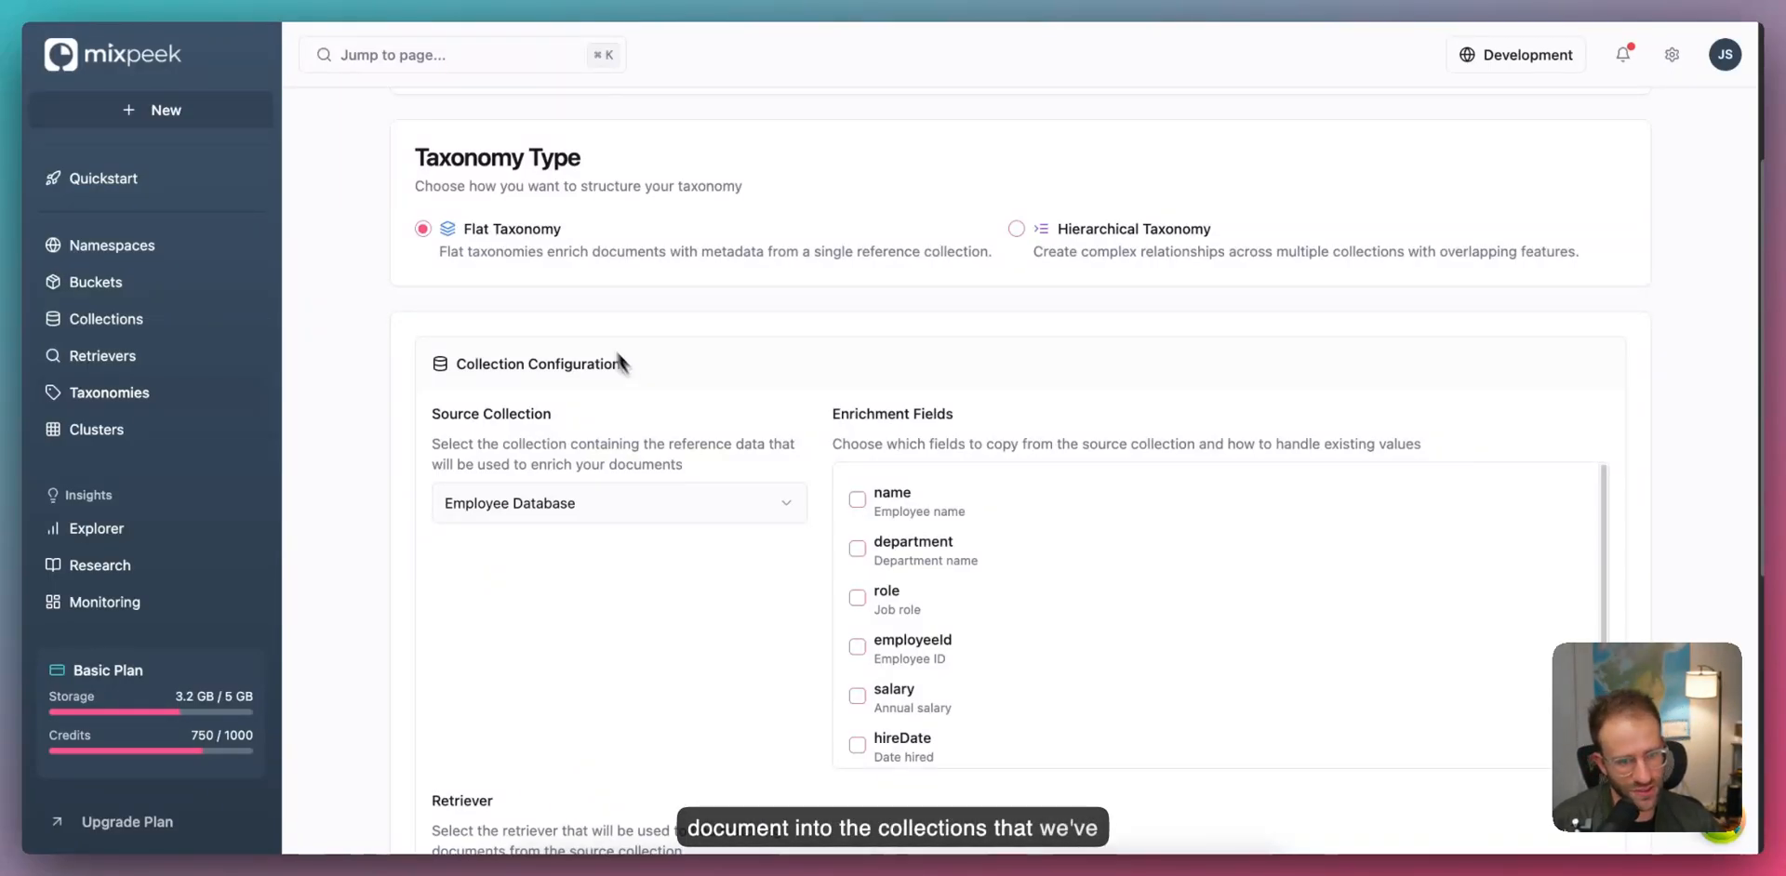
# Step: Include the name, department and role enrichment fields and choose Vector Search as the taxonomy's retriever
pyautogui.click(854, 501)
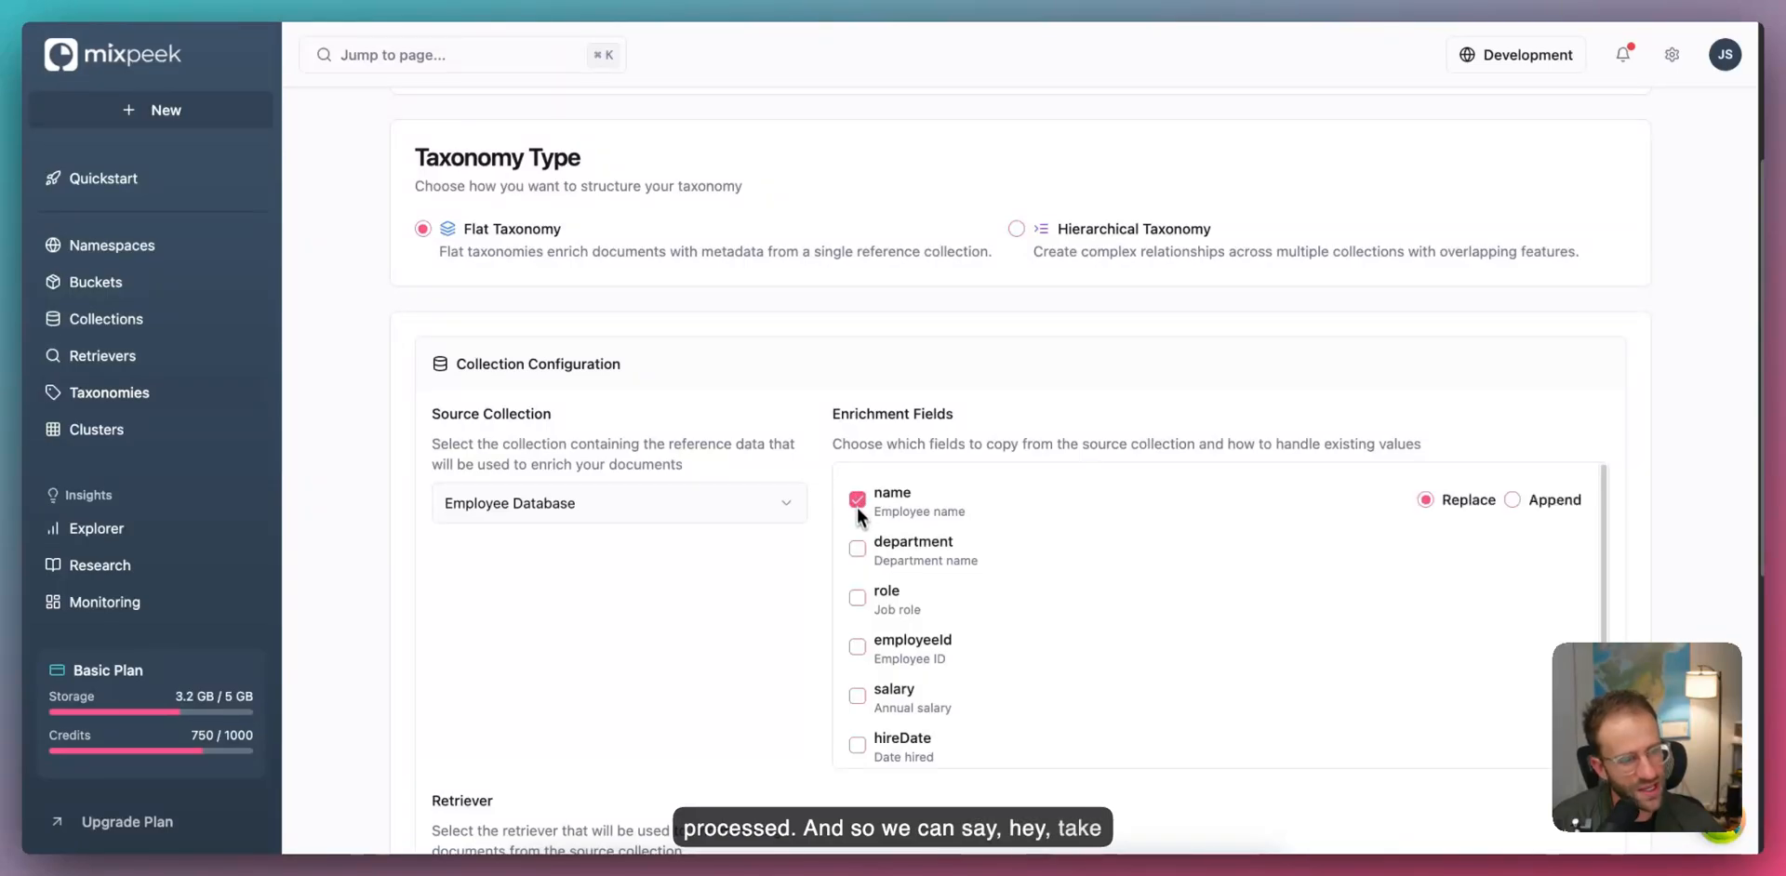
pyautogui.click(857, 549)
pyautogui.click(858, 598)
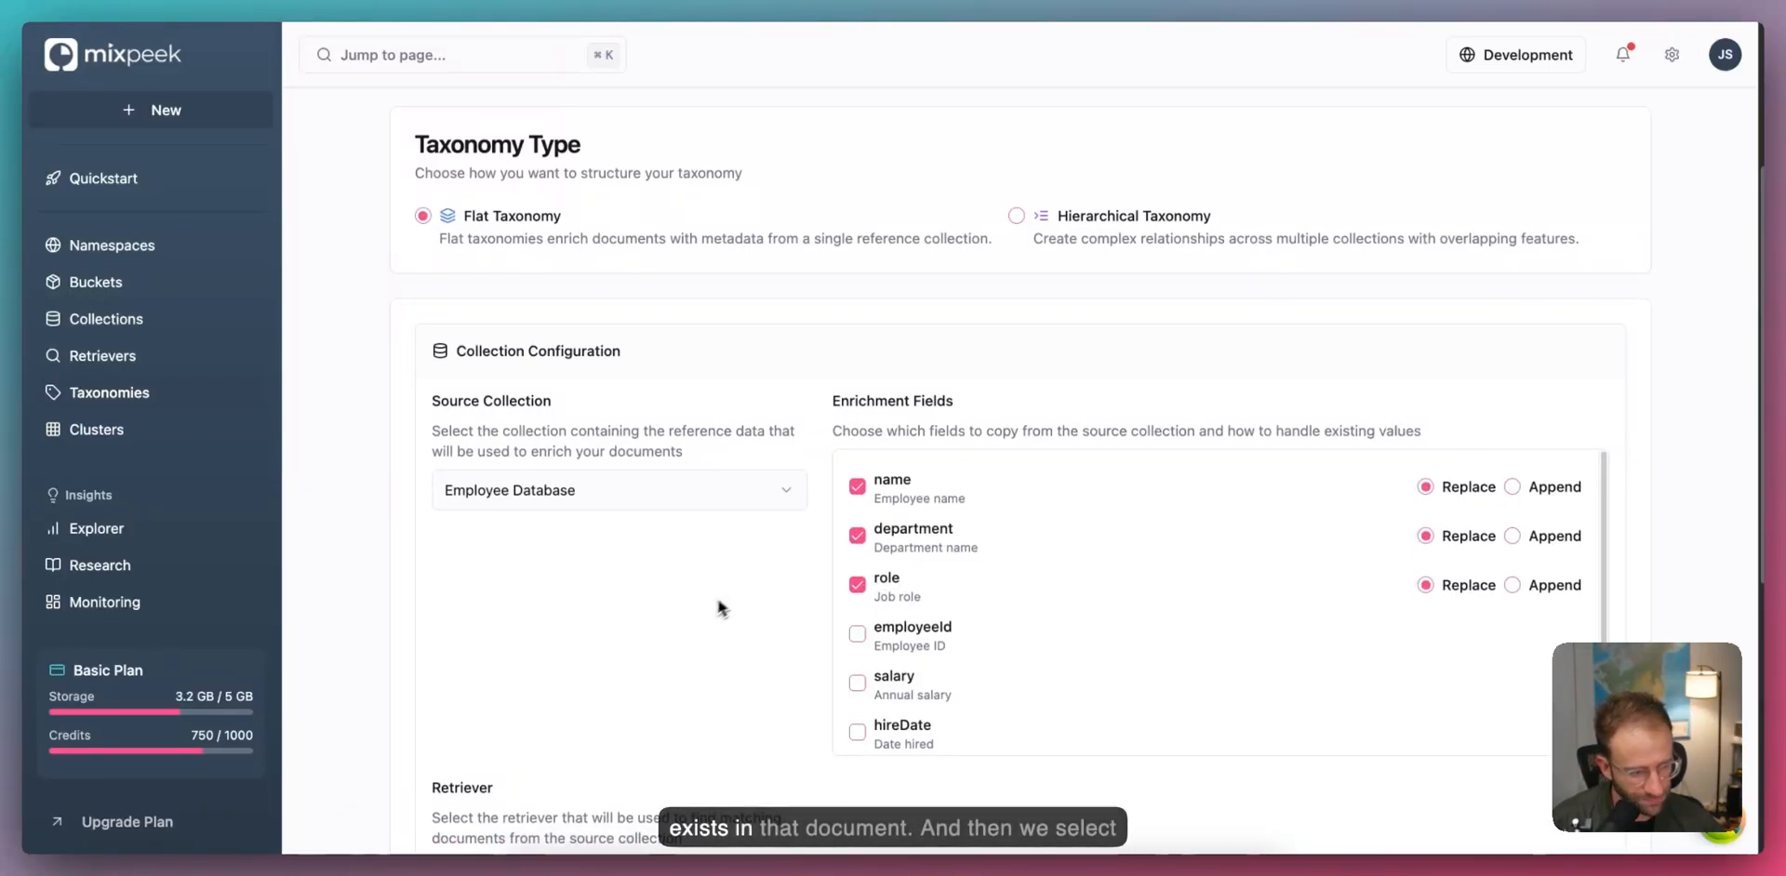
pyautogui.scroll(-3, 720, 609)
pyautogui.click(667, 644)
pyautogui.click(558, 679)
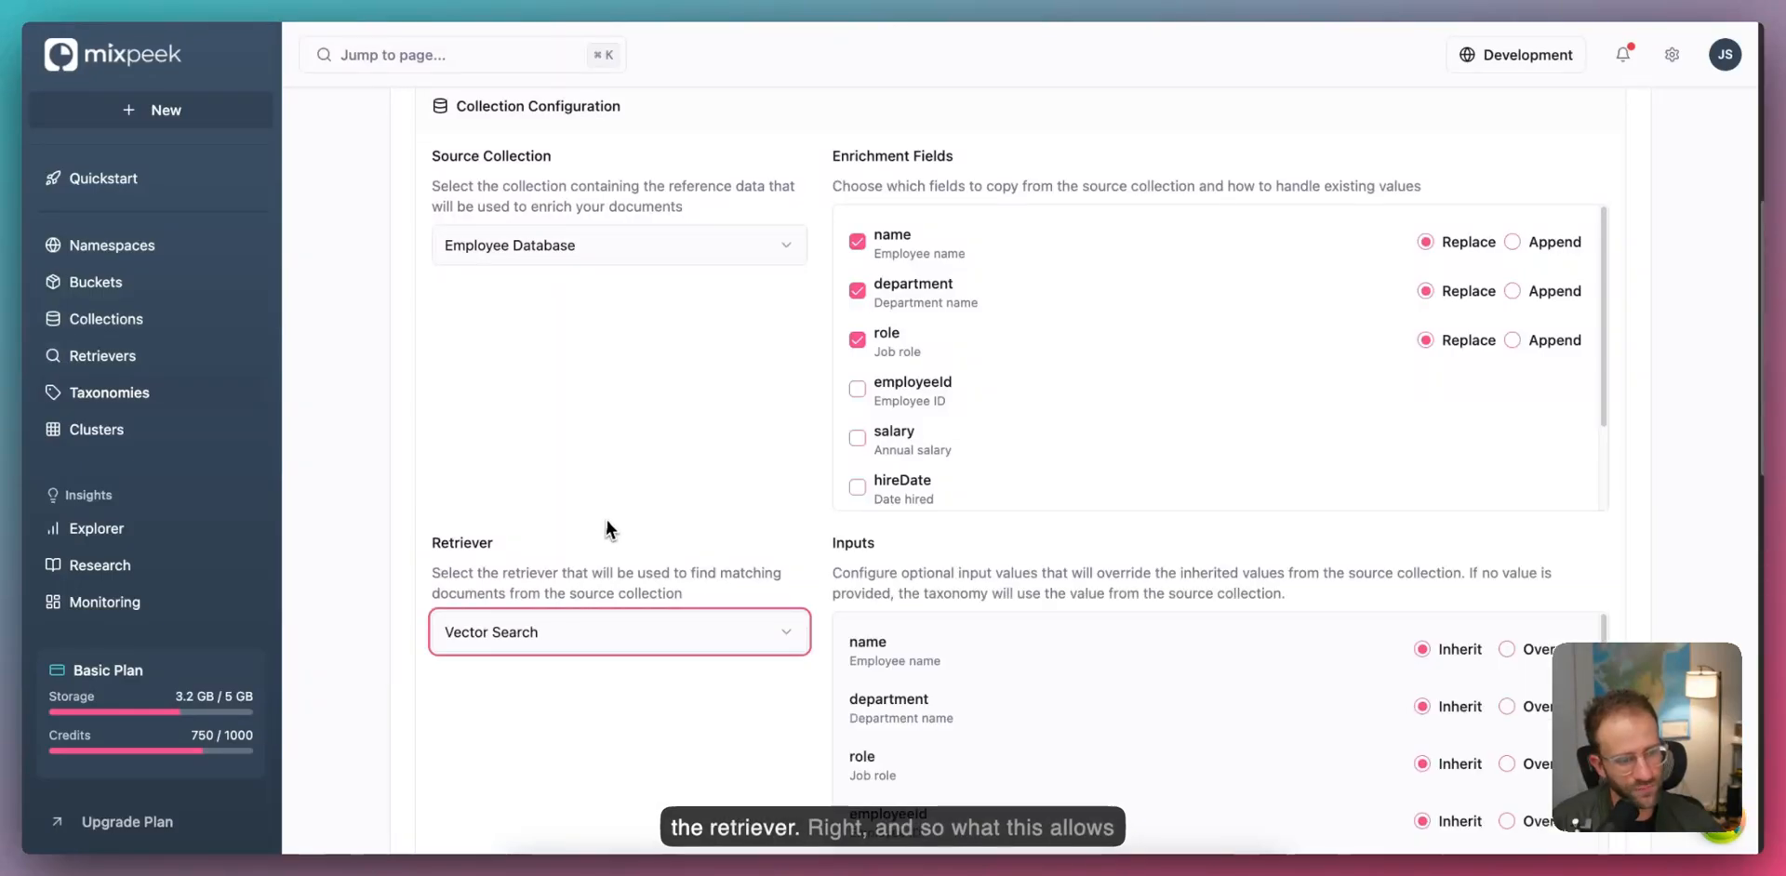
# Step: Review the retriever's inputs, trying the Override option for limit and returning it to Inherit
pyautogui.scroll(-1, 606, 527)
pyautogui.scroll(-5, 989, 658)
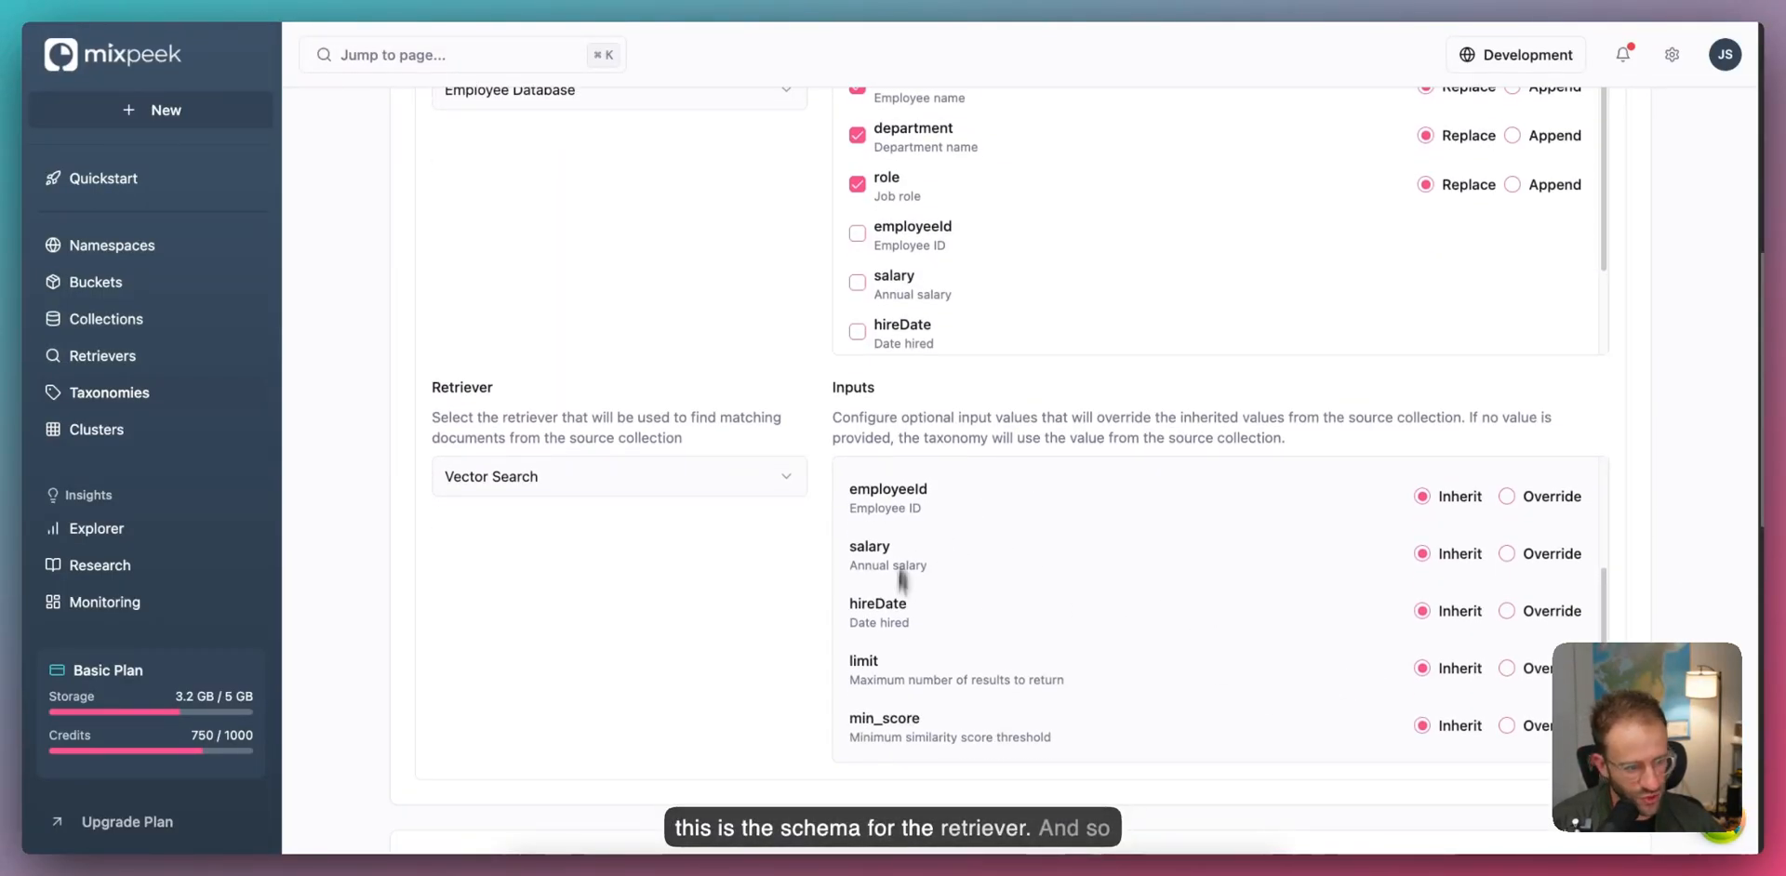
pyautogui.click(1507, 668)
pyautogui.click(1423, 668)
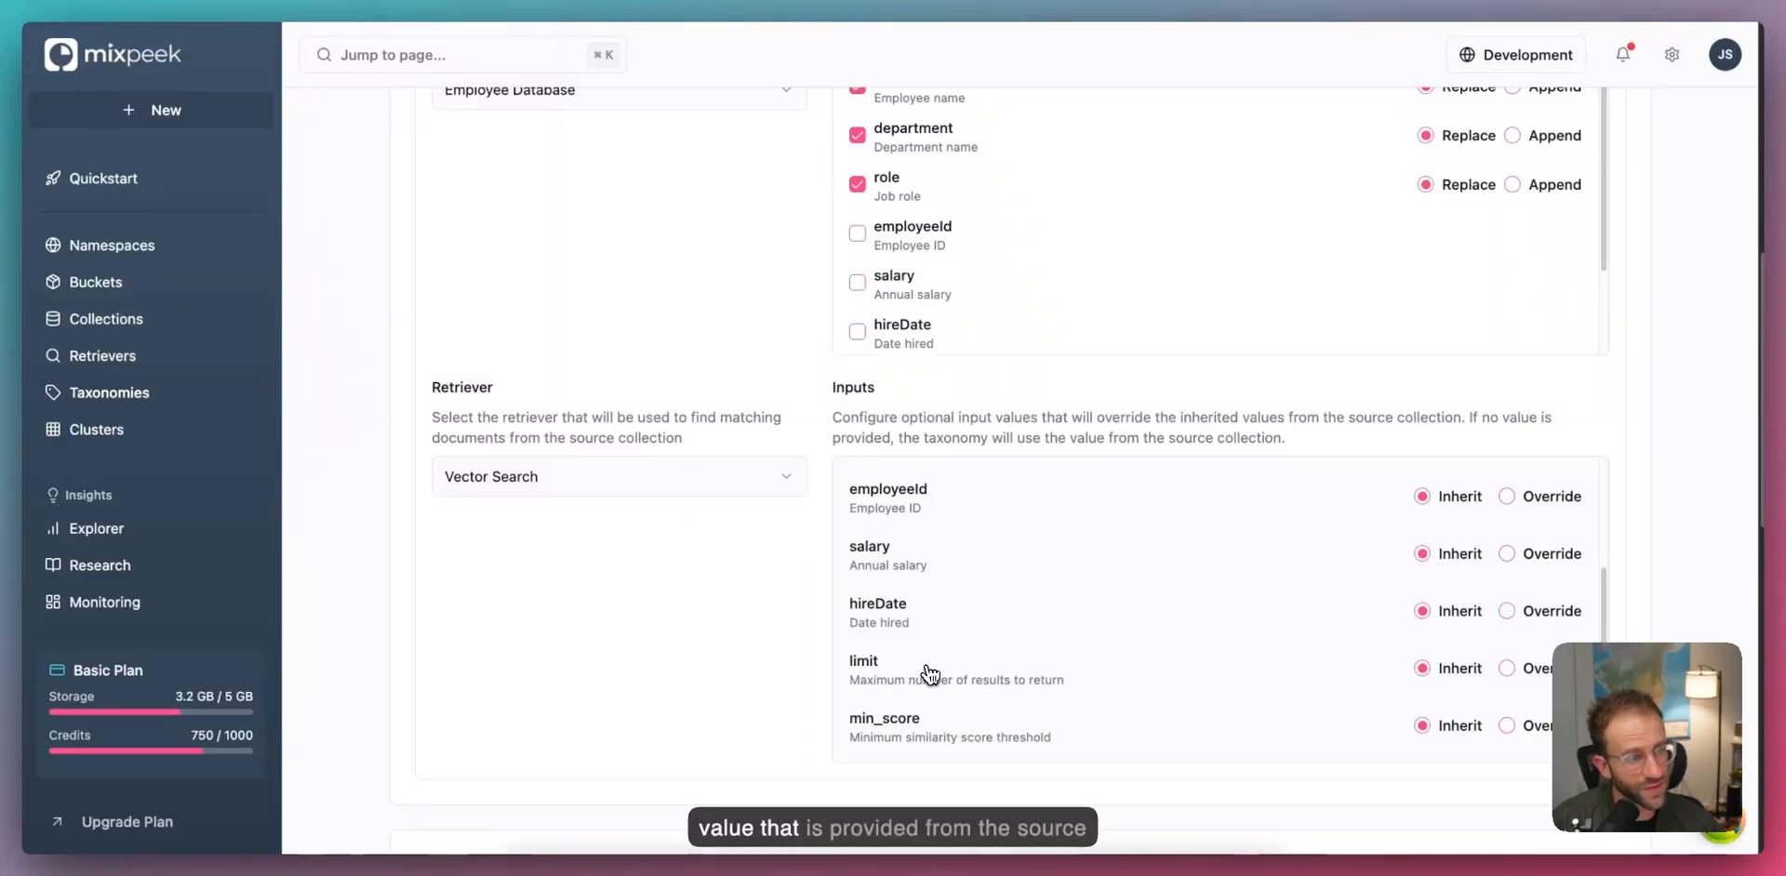
pyautogui.scroll(1, 837, 693)
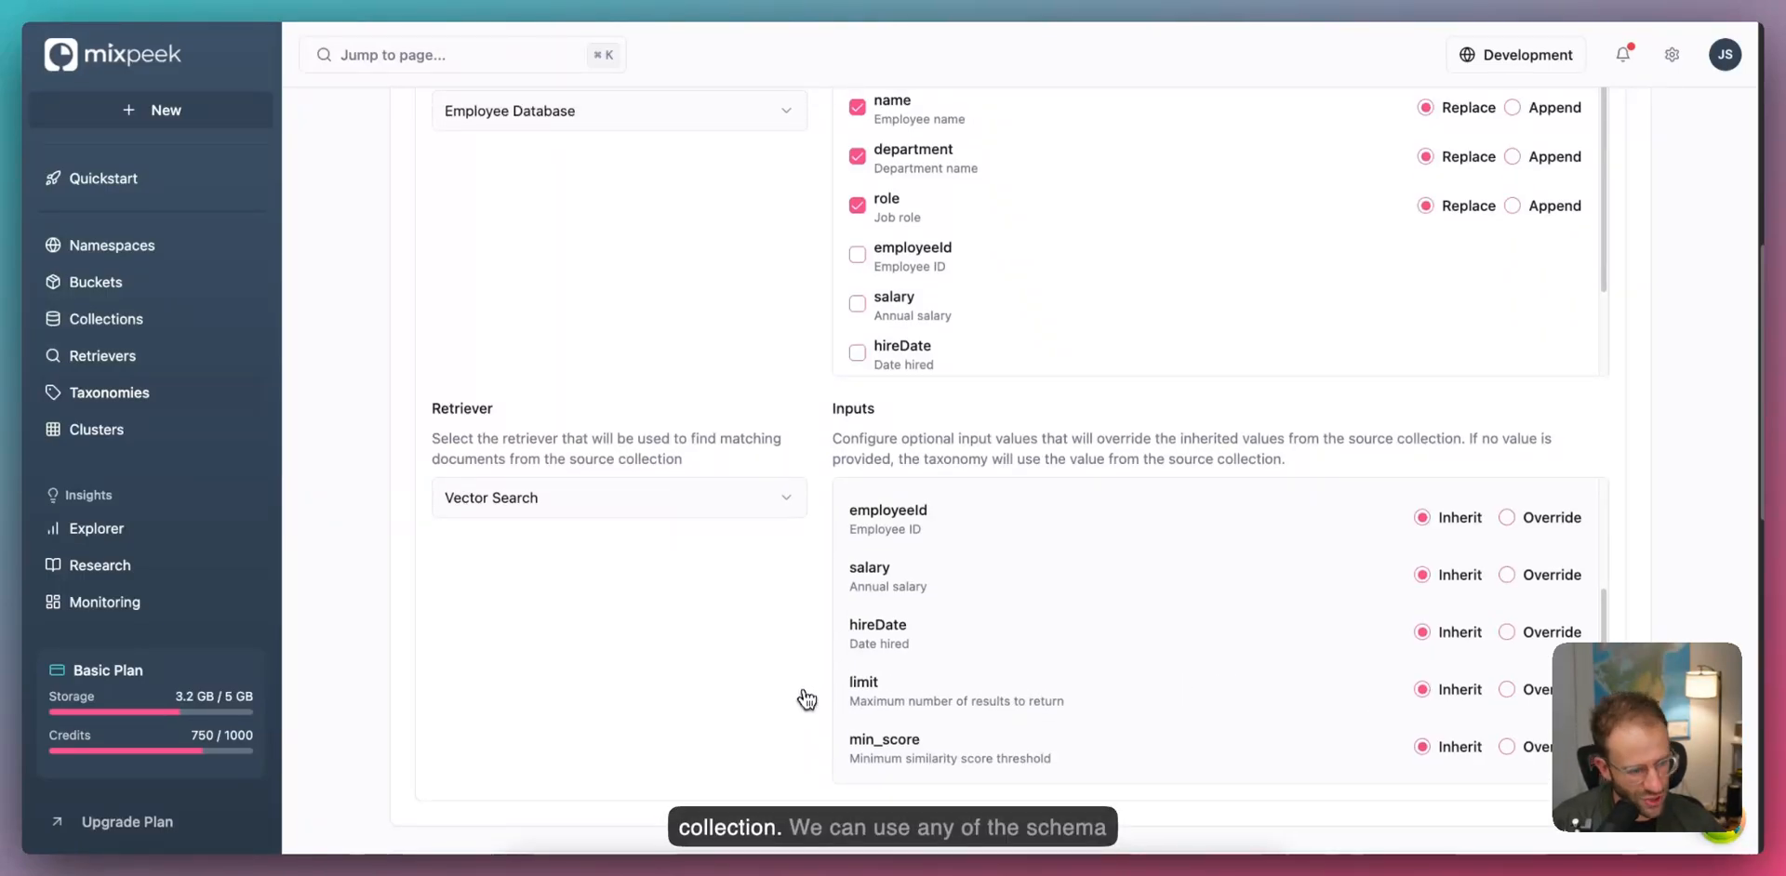
# Step: Examine the flat enrichment preview and highlight the enriched fields in the enriched document
pyautogui.scroll(-4, 802, 707)
pyautogui.scroll(-1, 809, 630)
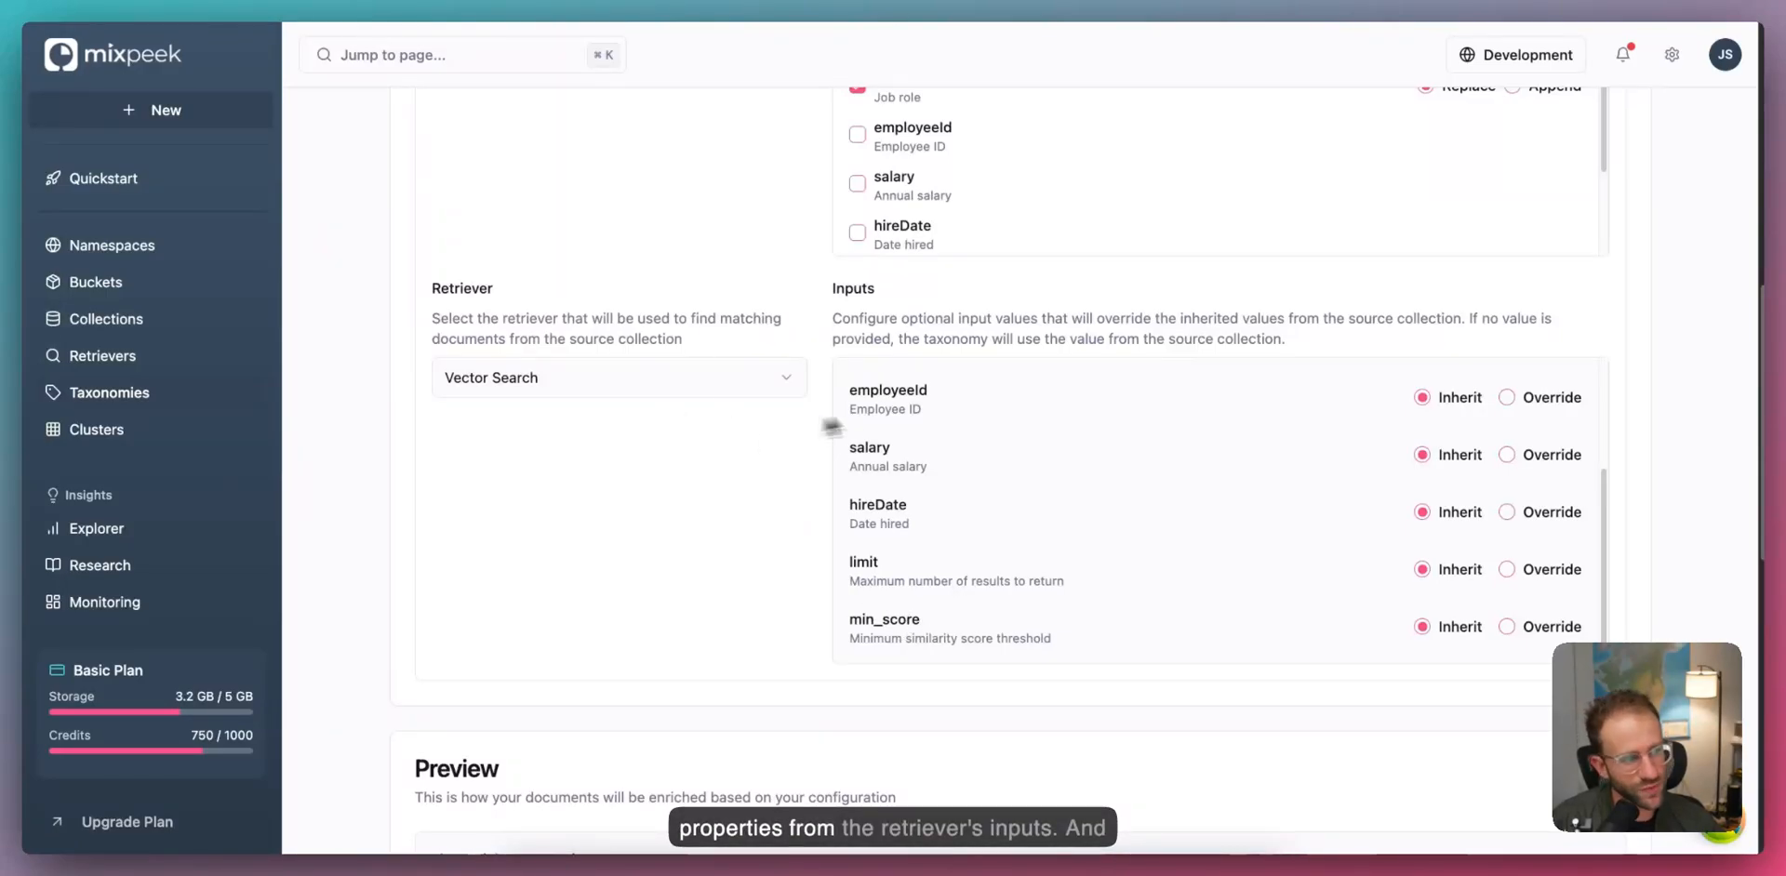
pyautogui.scroll(5, 831, 427)
pyautogui.scroll(-10, 717, 354)
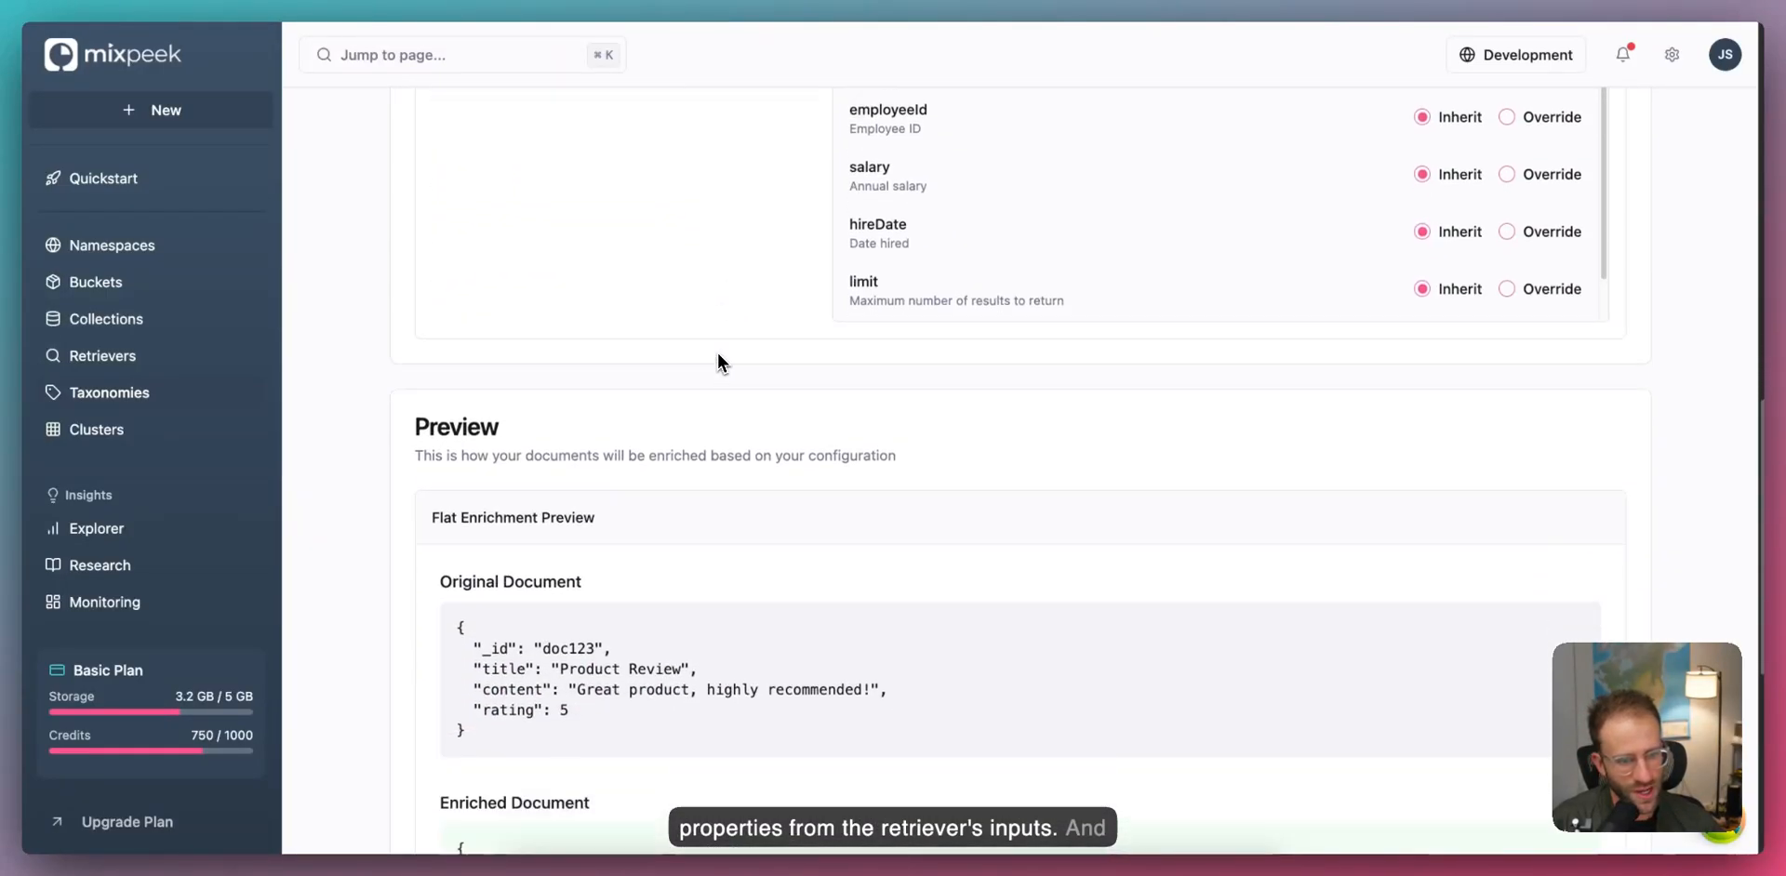
pyautogui.moveTo(689, 759); pyautogui.dragTo(445, 728)
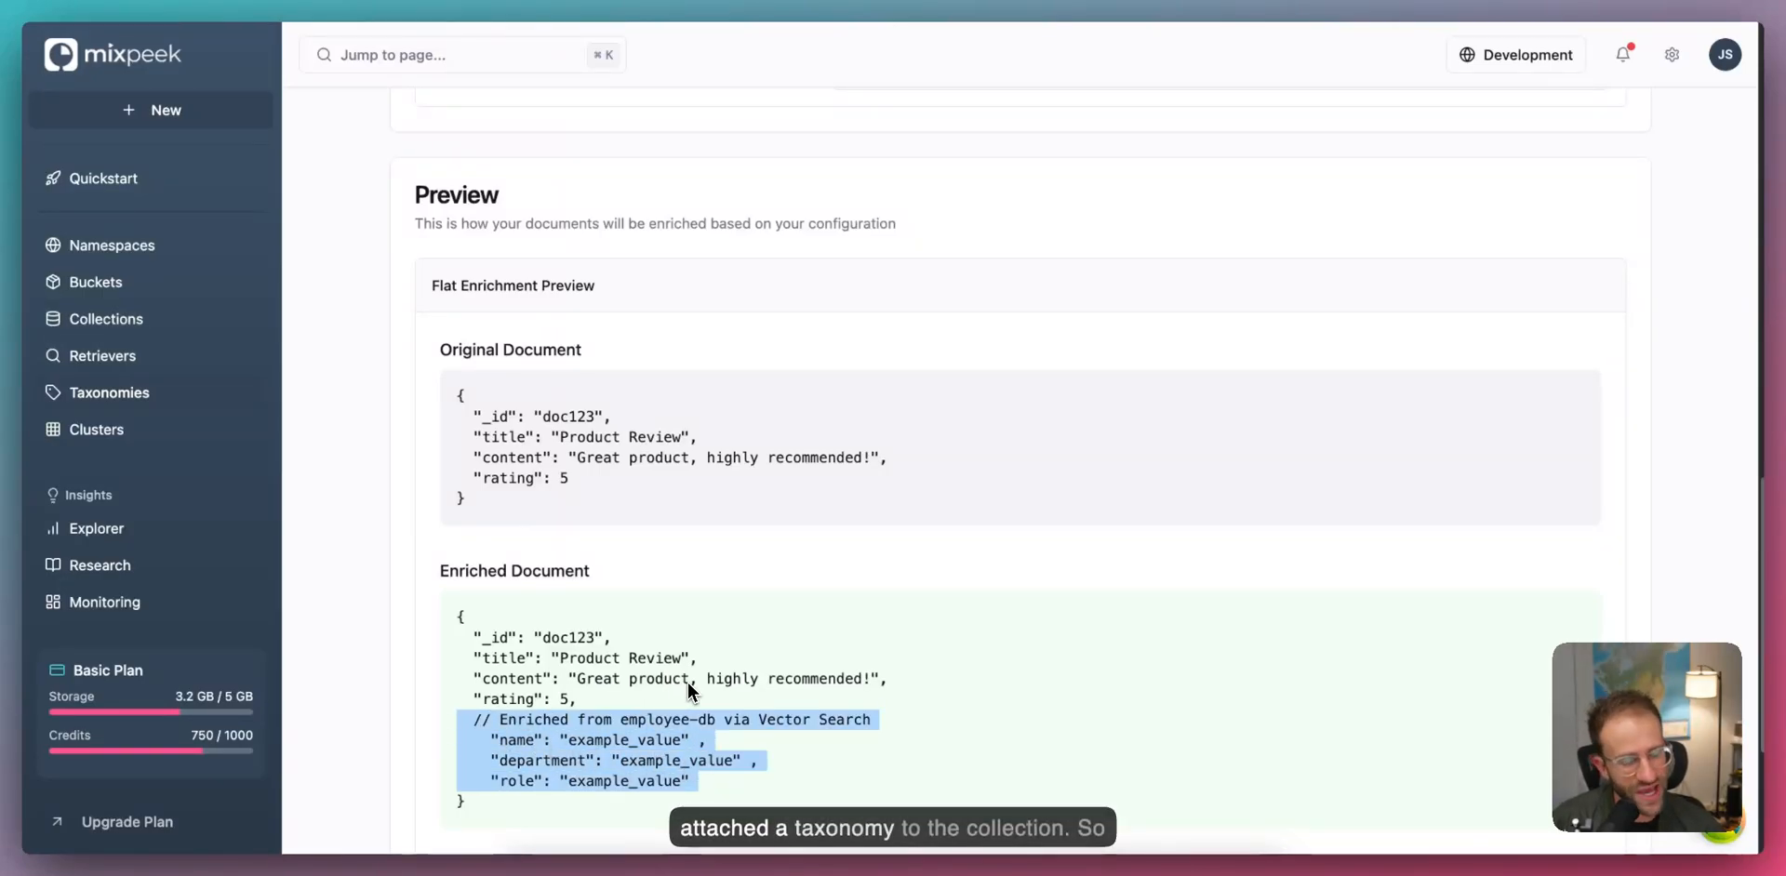
# Step: Start a new collection and add the Product Categories taxonomy in its processing options
pyautogui.click(106, 318)
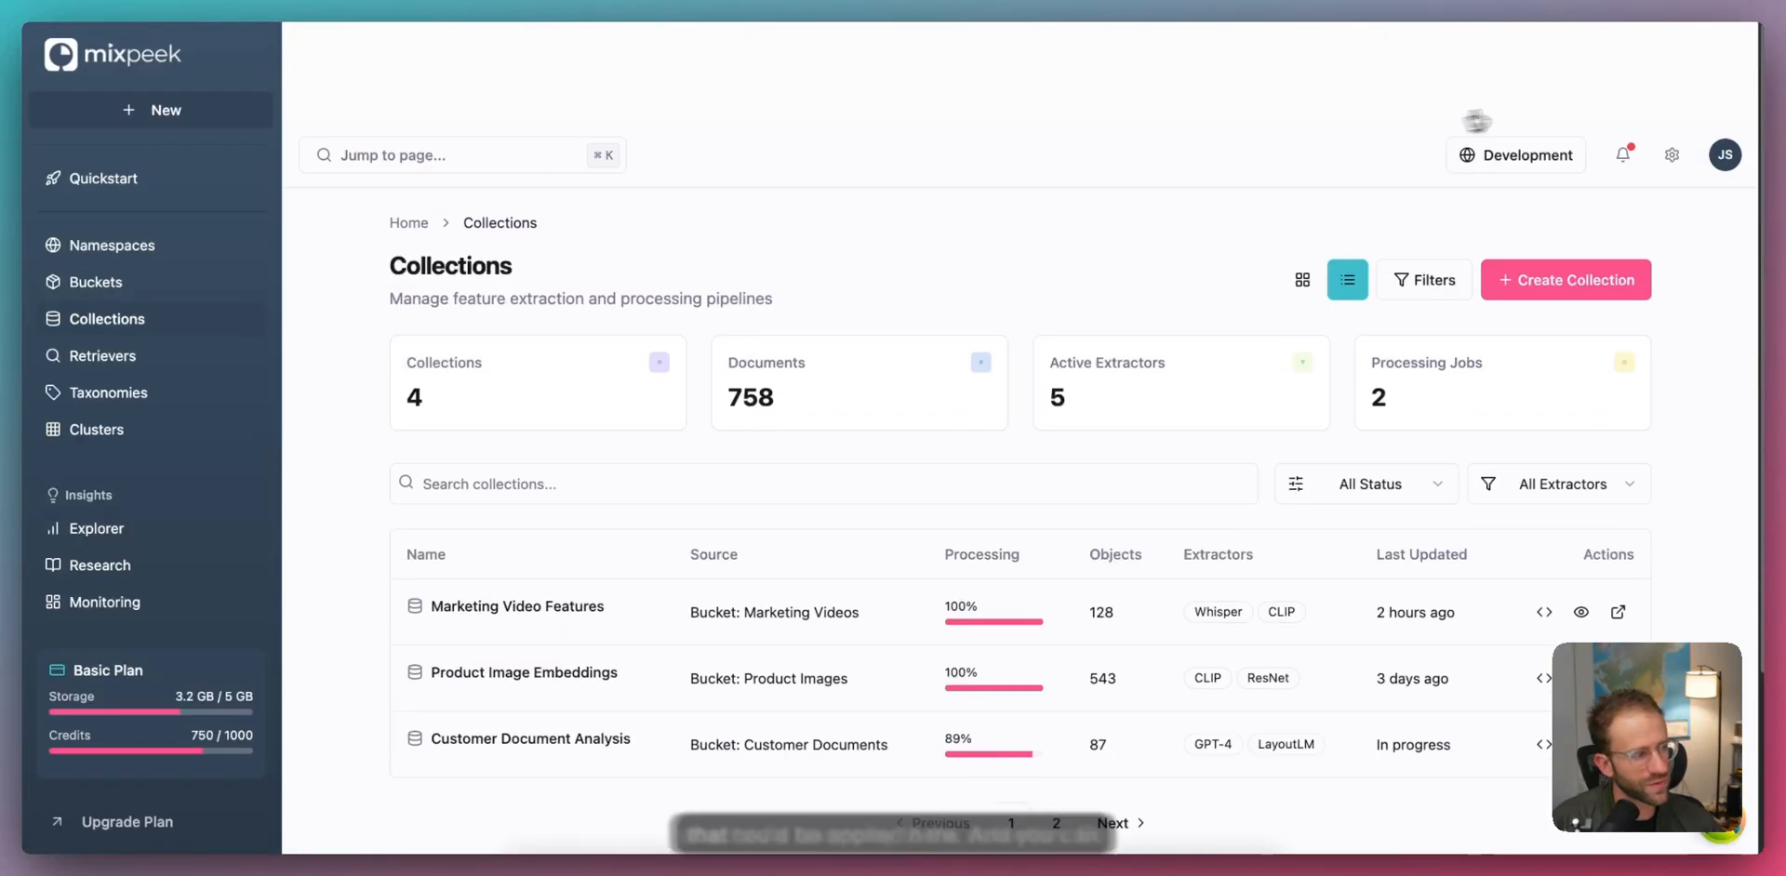
pyautogui.click(1562, 171)
pyautogui.scroll(-5, 885, 342)
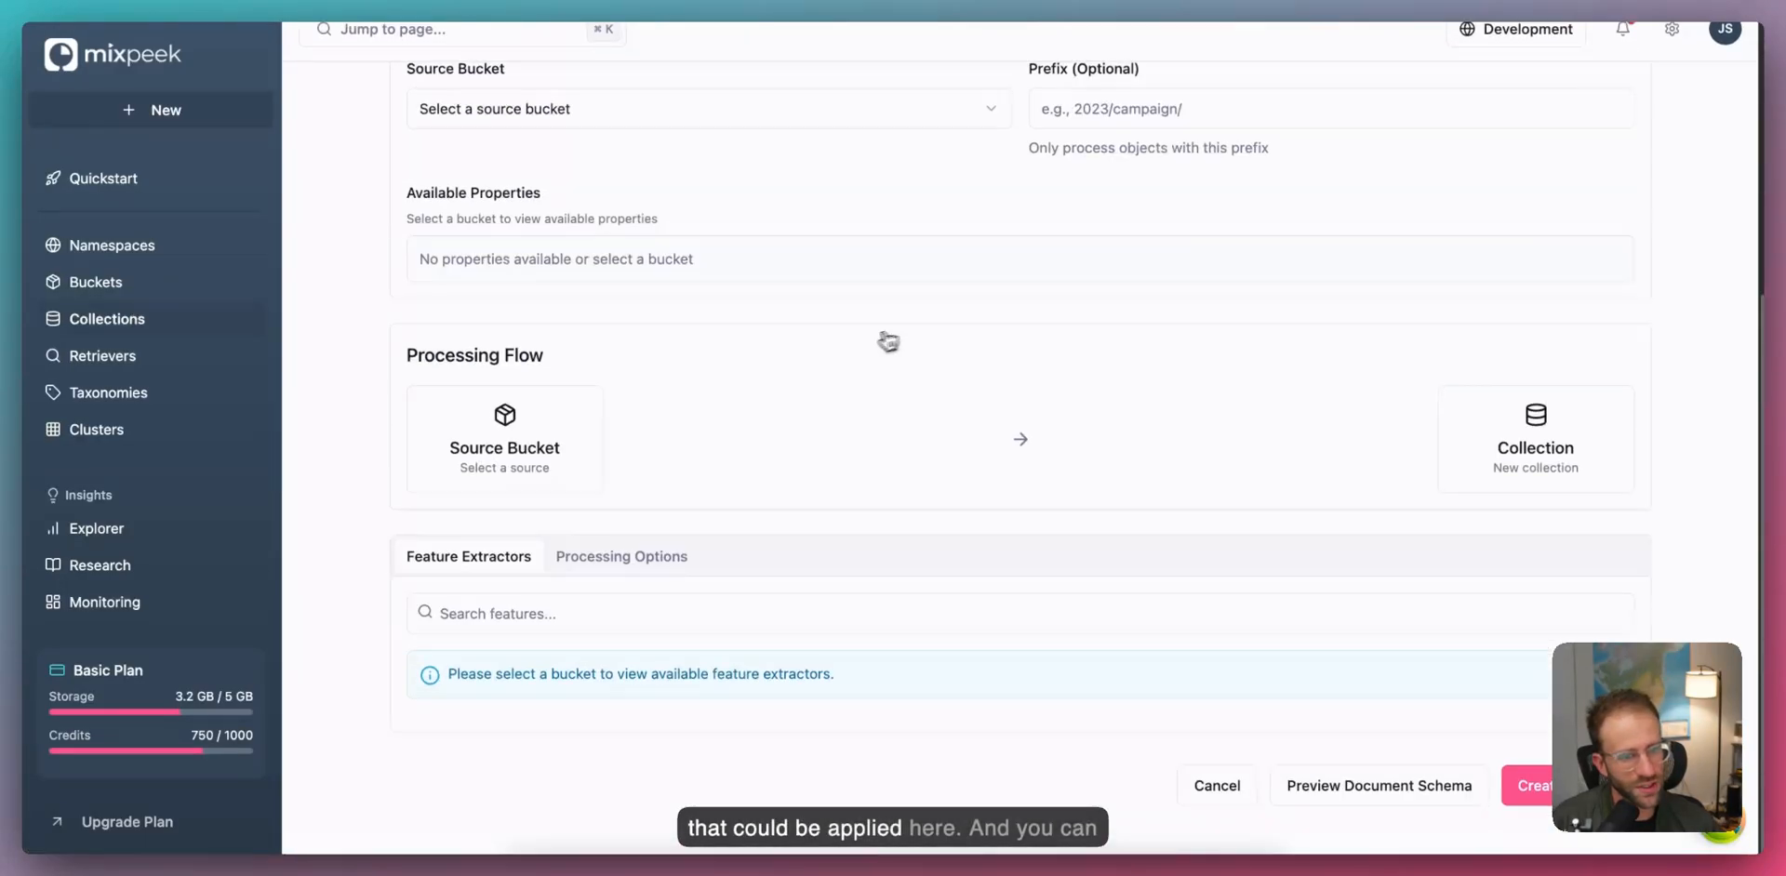
pyautogui.click(640, 572)
pyautogui.scroll(-4, 642, 577)
pyautogui.click(559, 544)
pyautogui.click(757, 638)
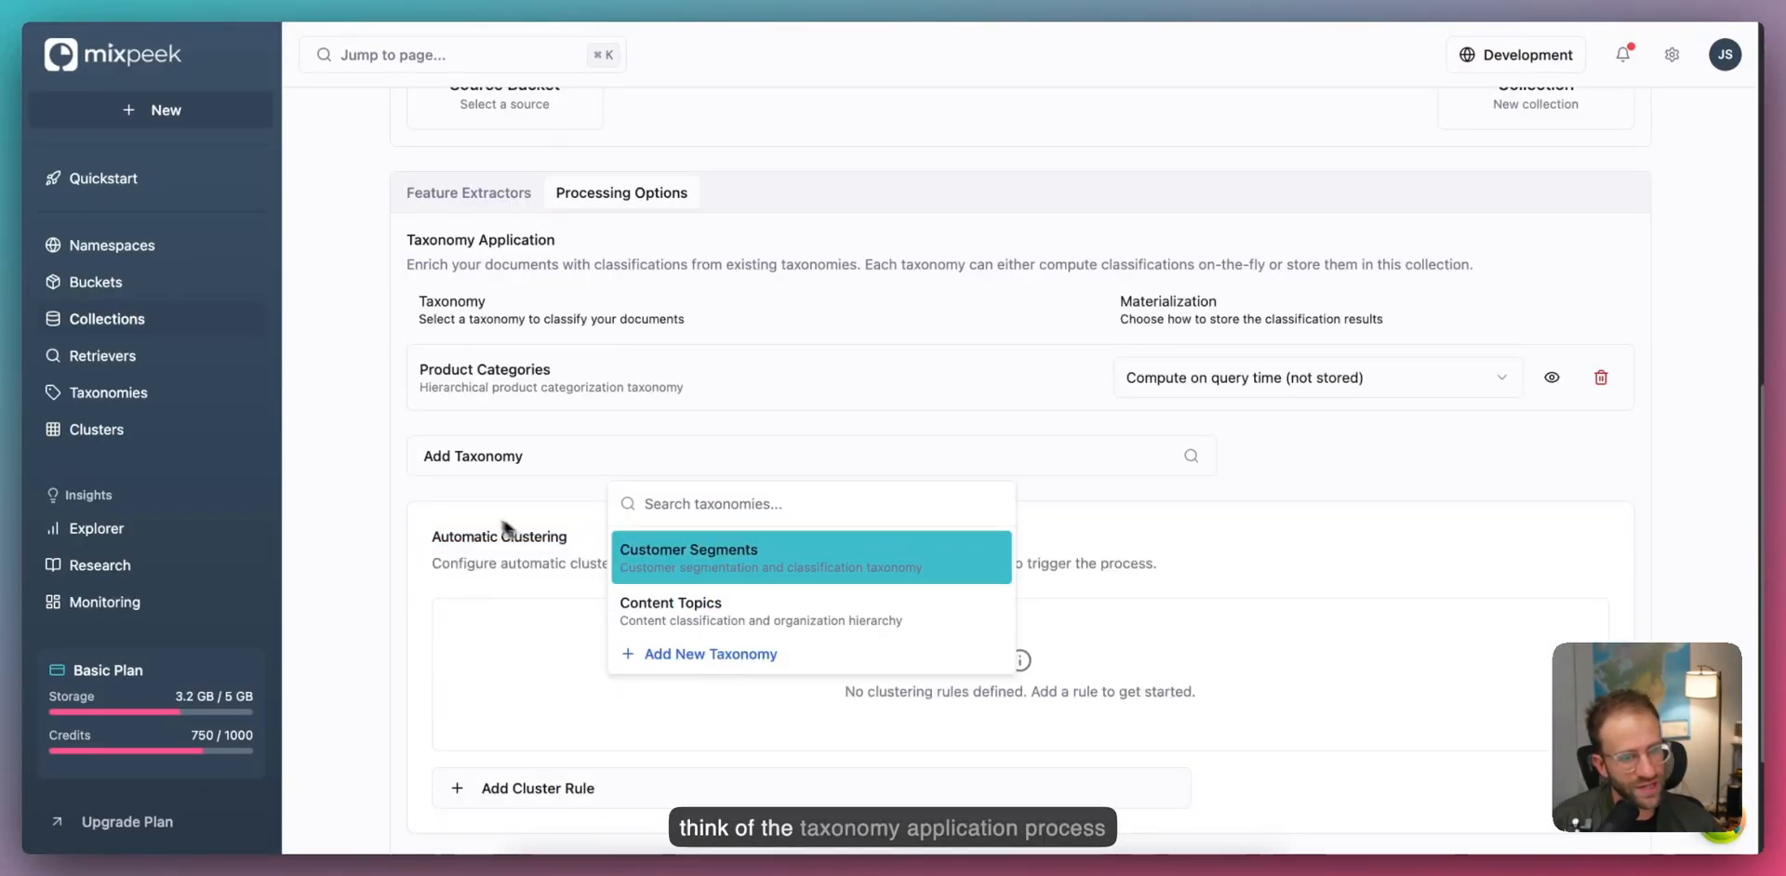
pyautogui.click(563, 544)
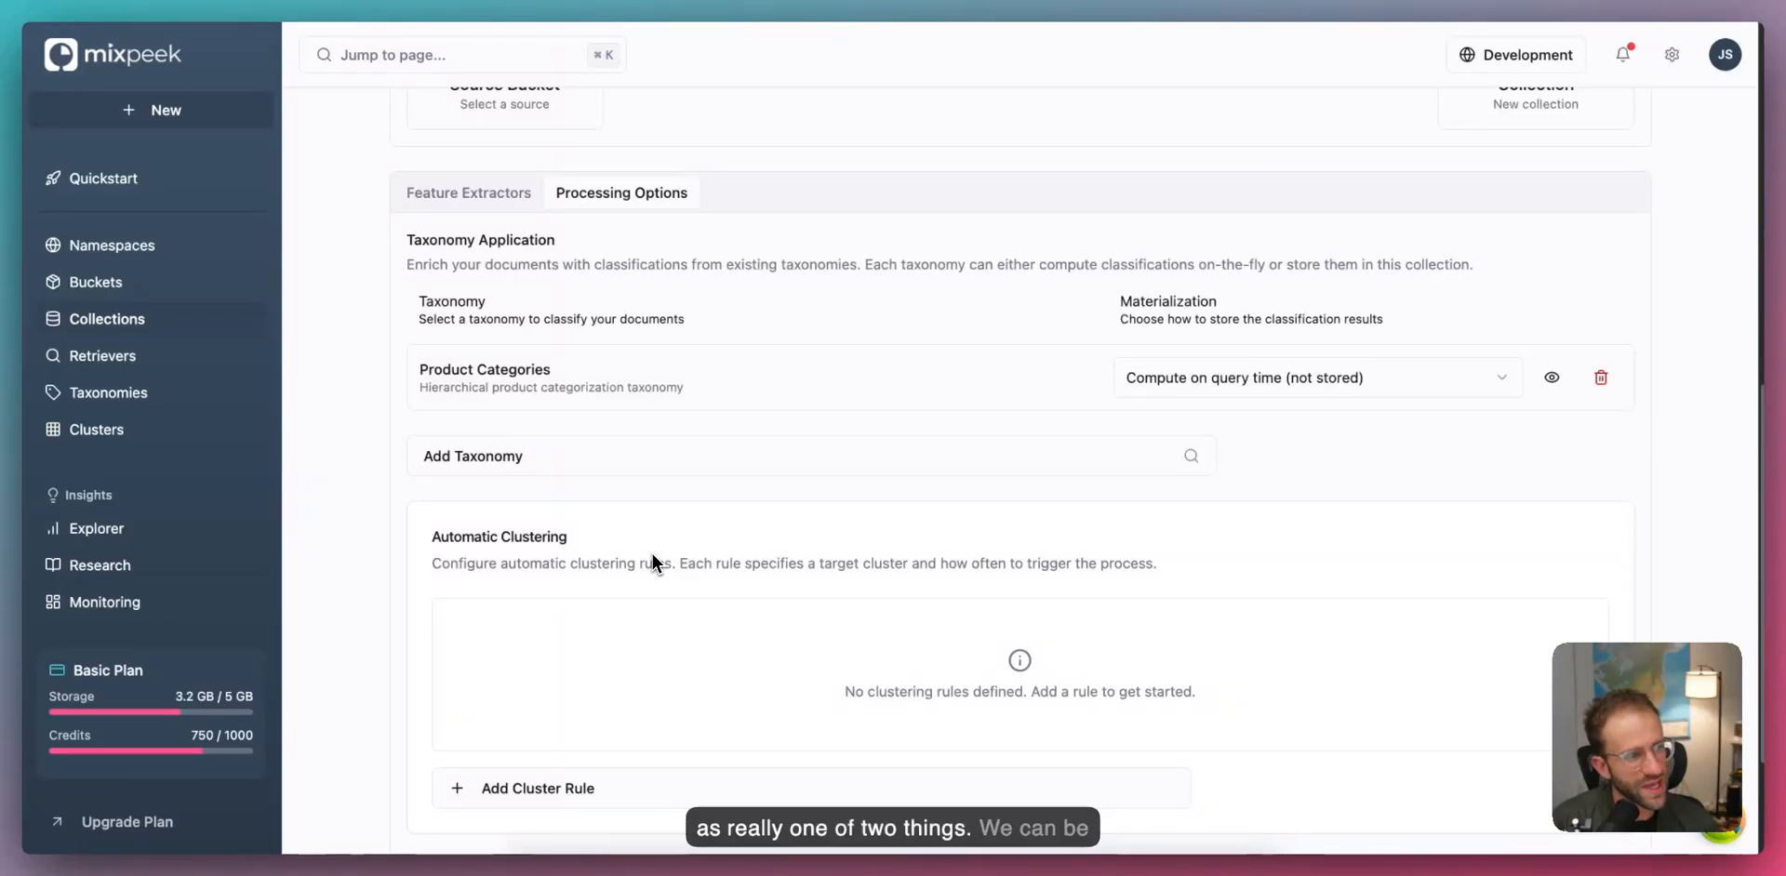
# Step: Set the Product Categories taxonomy's materialization to Save in this collection and check its view option
pyautogui.click(1196, 379)
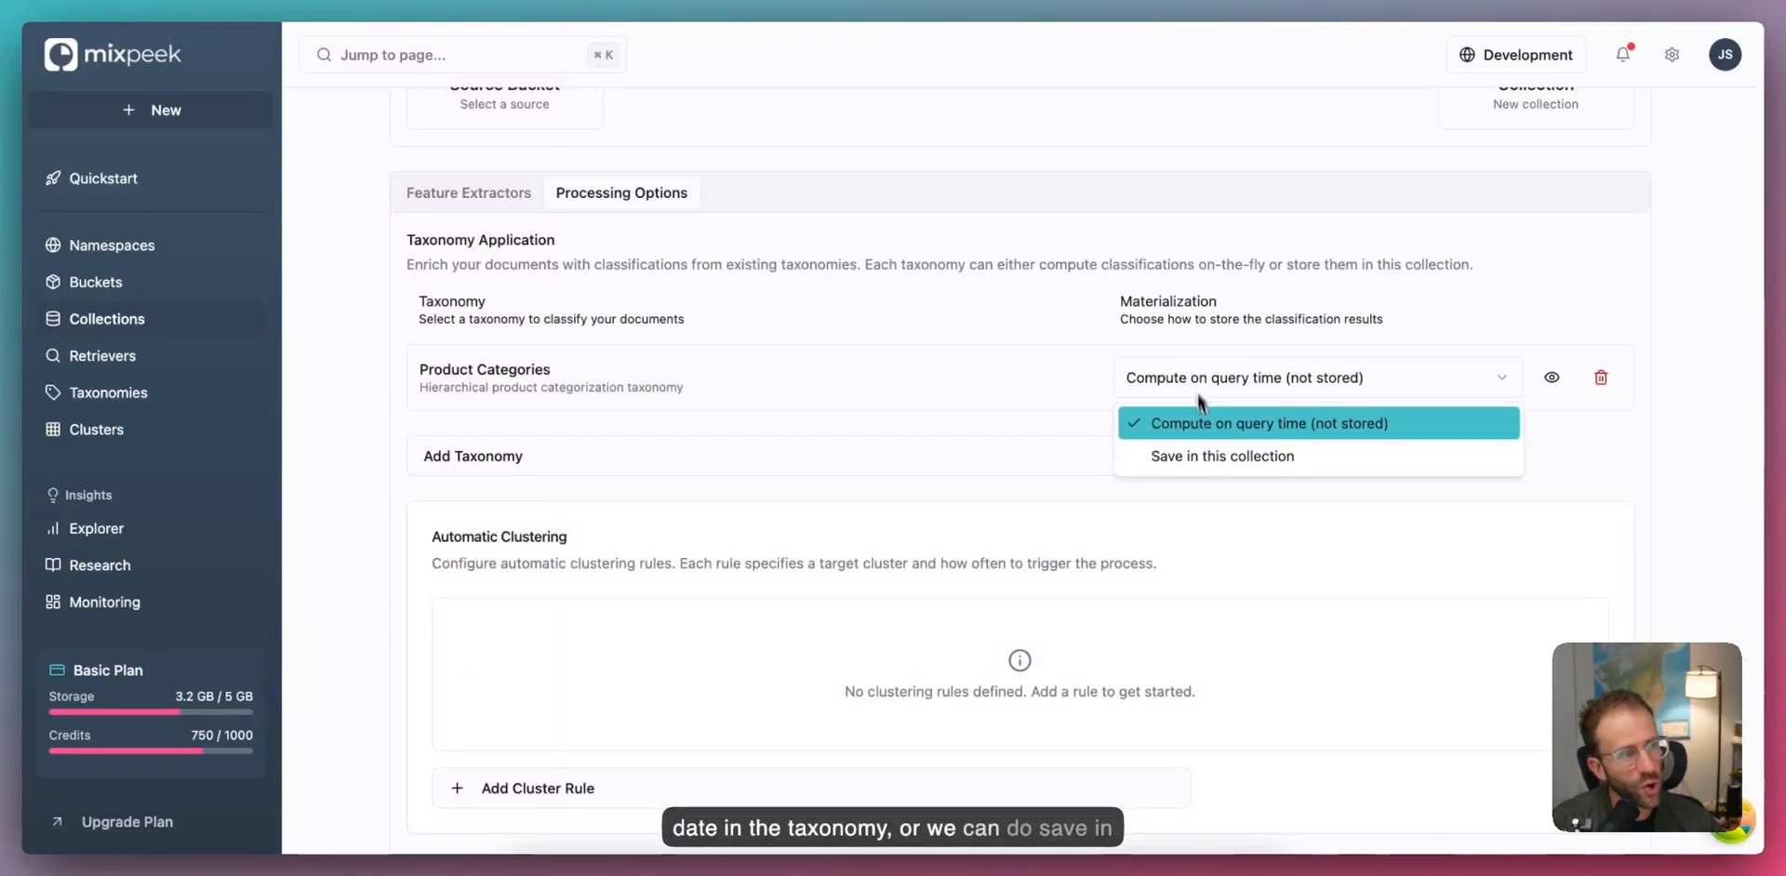
pyautogui.click(1200, 455)
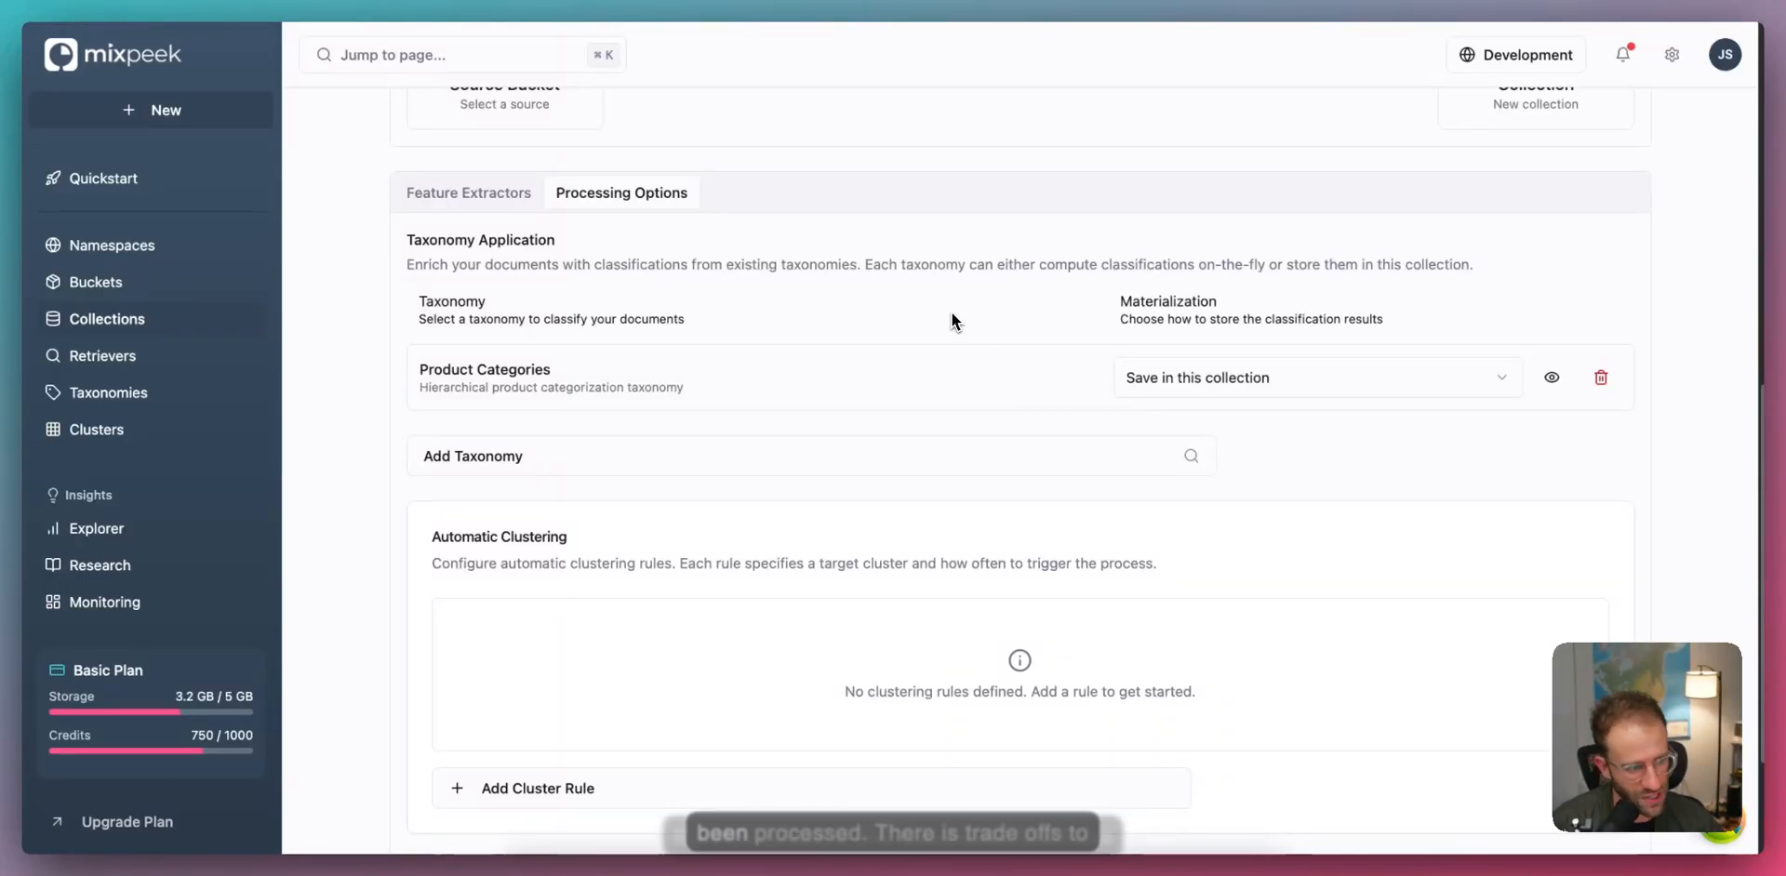
pyautogui.click(1552, 377)
pyautogui.click(1432, 486)
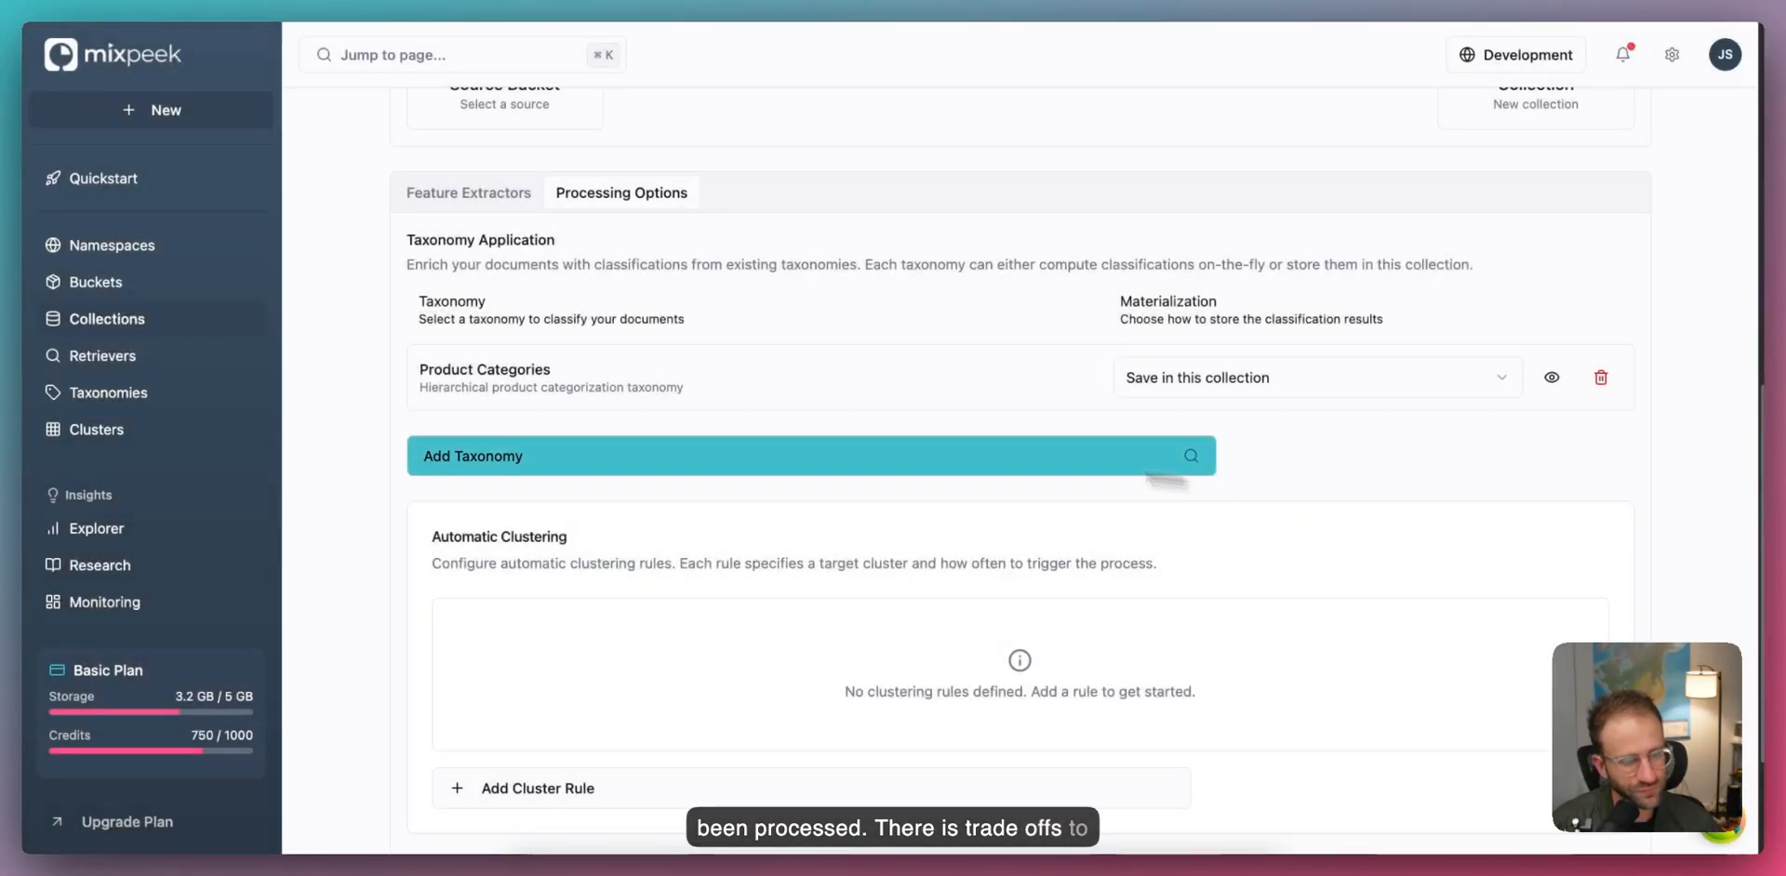
# Step: Return to the taxonomies and start a new one of the Hierarchical Taxonomy type
pyautogui.scroll(10, 859, 445)
pyautogui.click(232, 358)
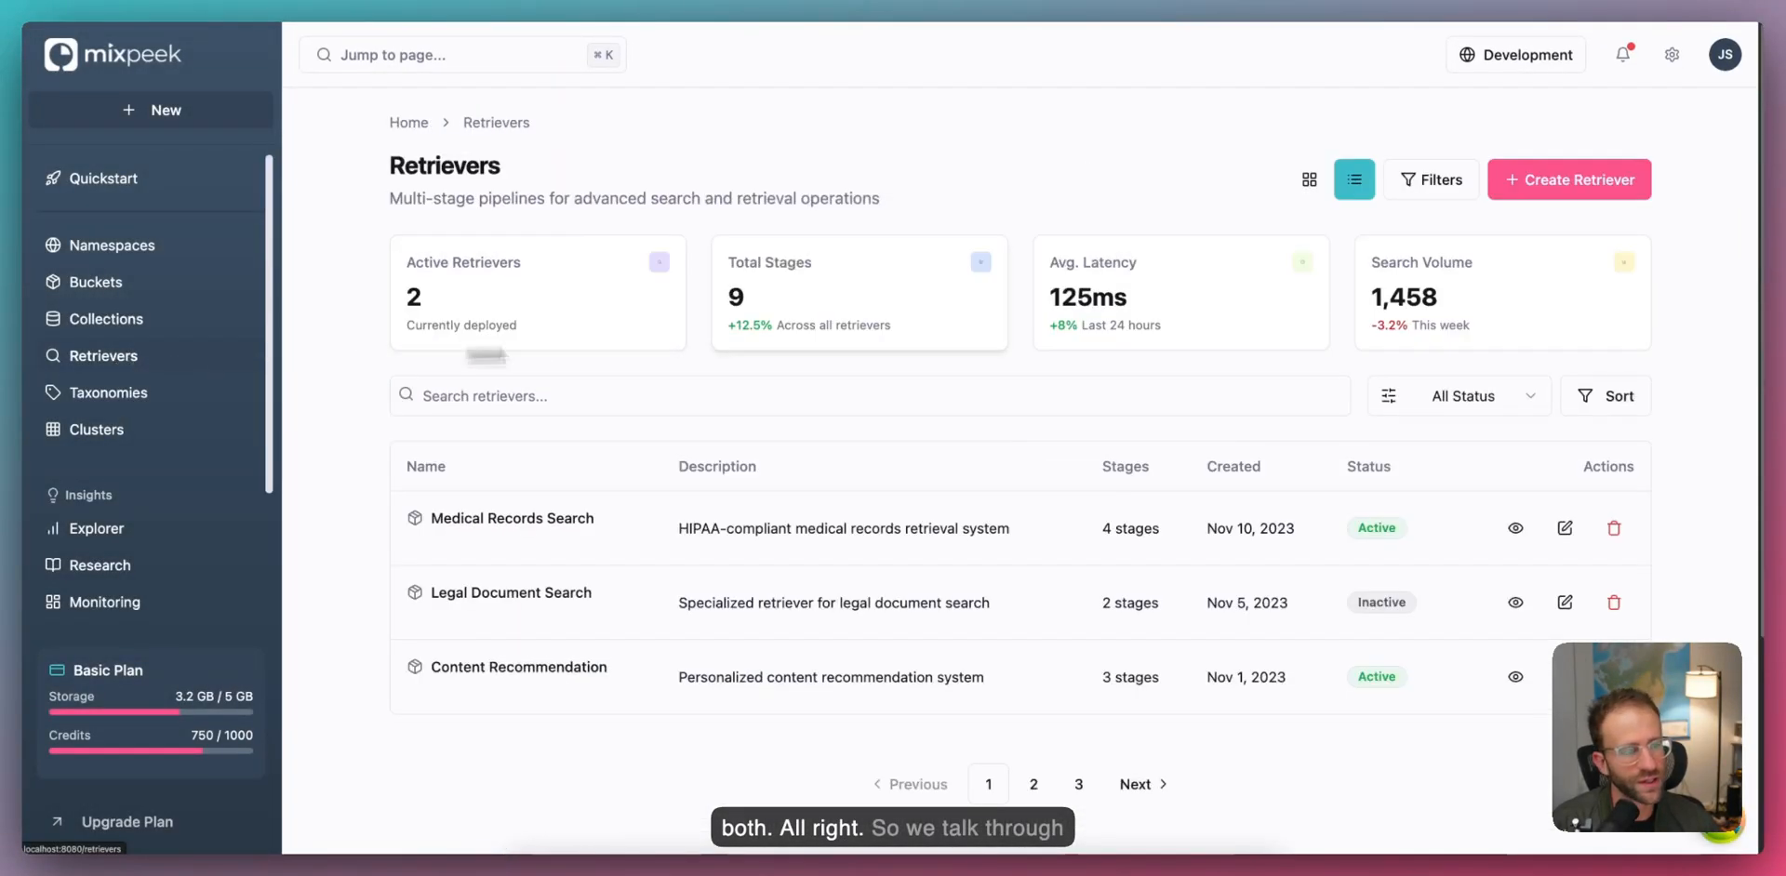
pyautogui.click(108, 392)
pyautogui.click(1572, 179)
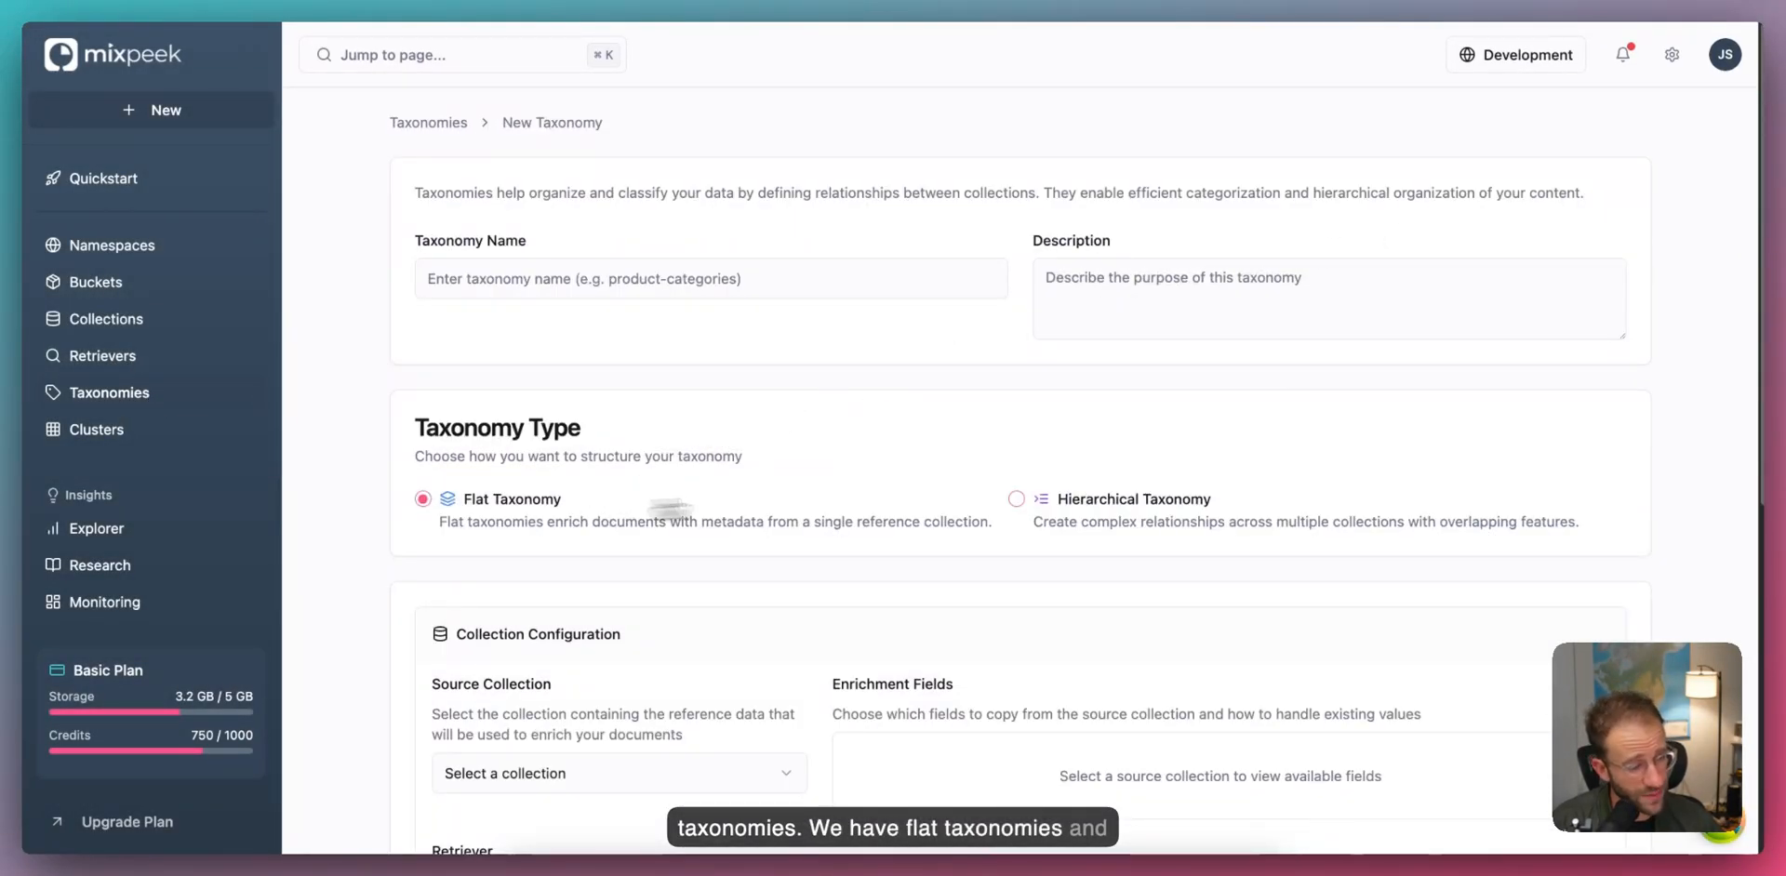
pyautogui.click(1015, 499)
# Step: Add a parent collection with a child collection to the hierarchy and expand the child's configuration
pyautogui.scroll(-3, 813, 446)
pyautogui.click(1427, 367)
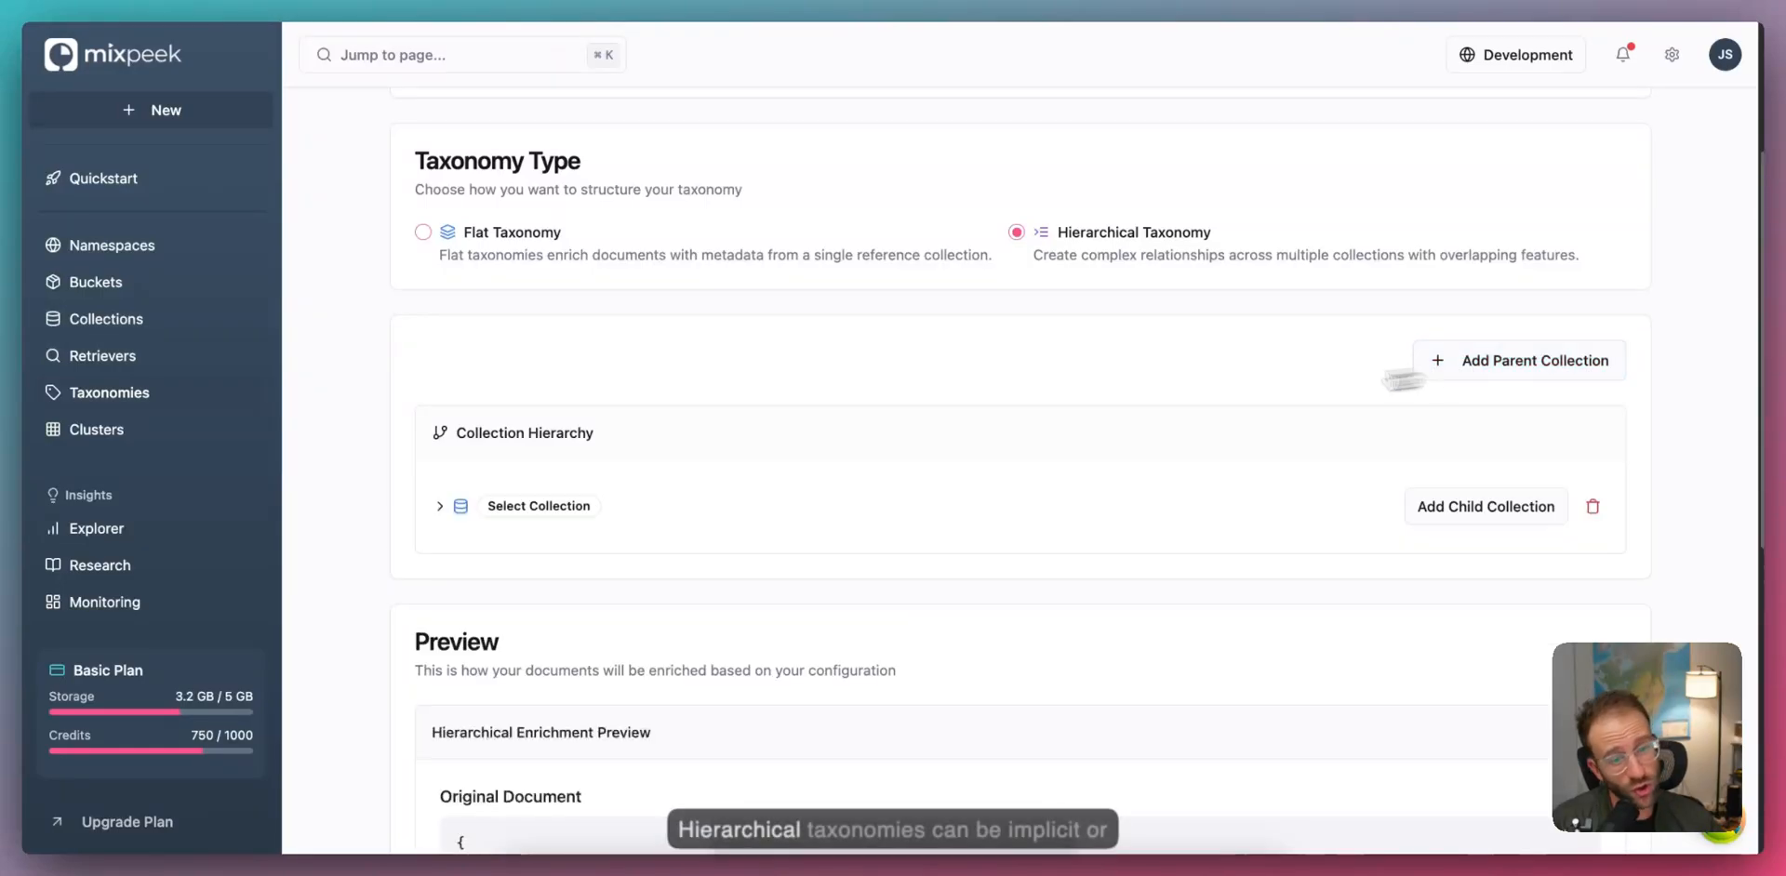
pyautogui.scroll(-1, 912, 492)
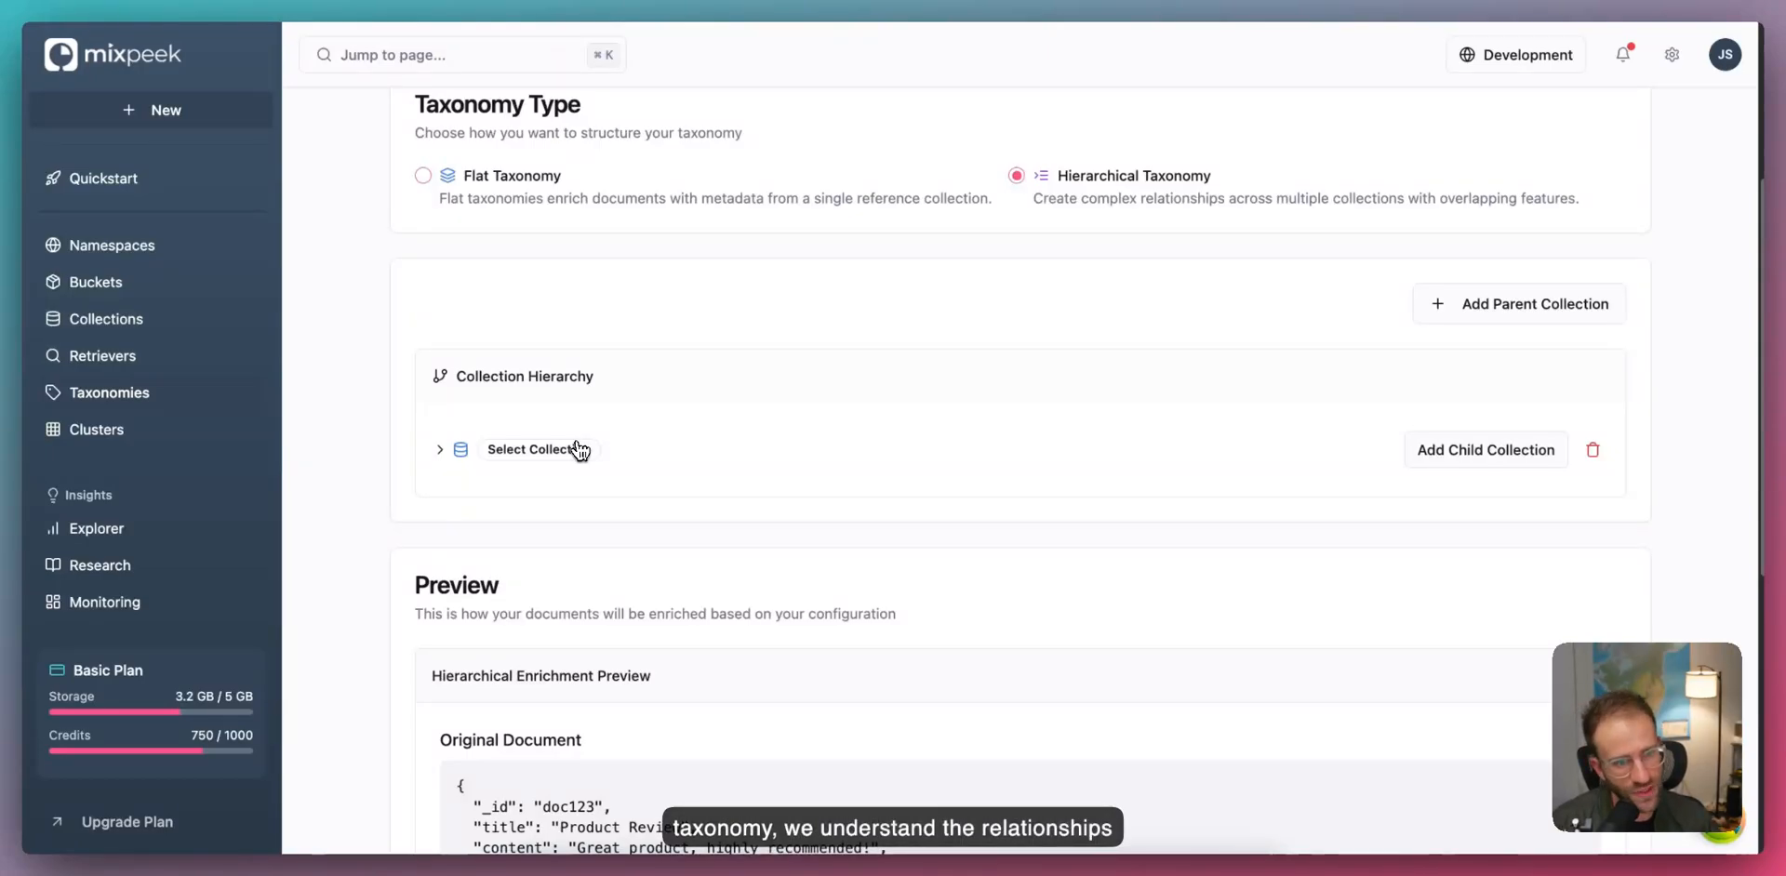
pyautogui.click(1479, 450)
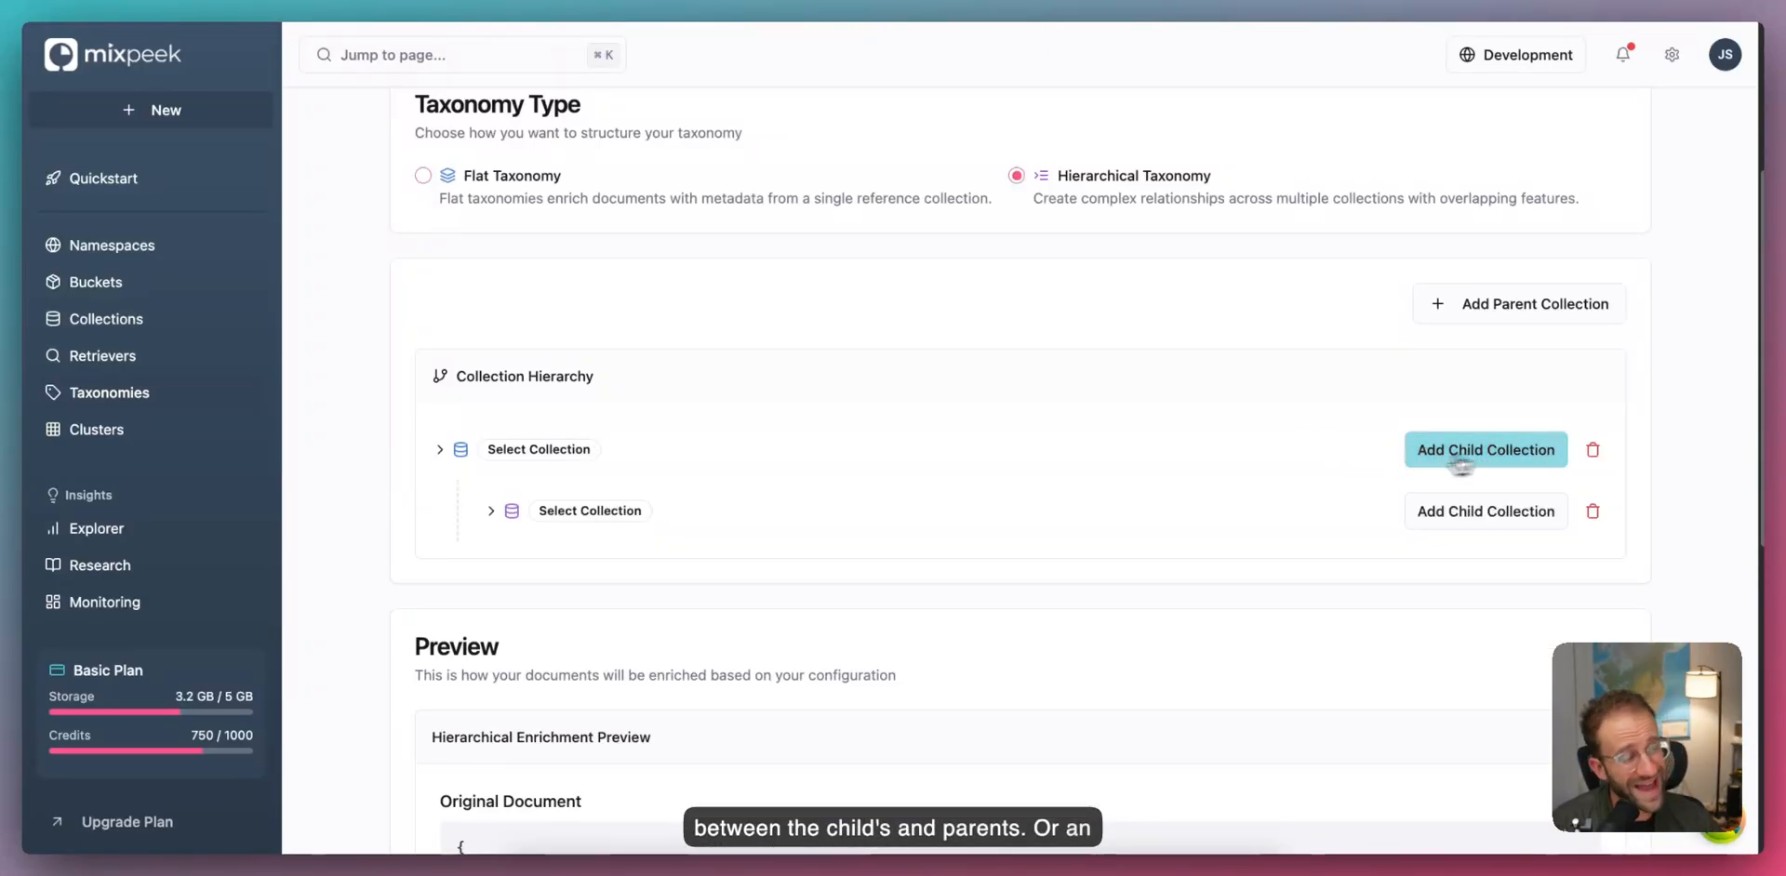
pyautogui.click(549, 513)
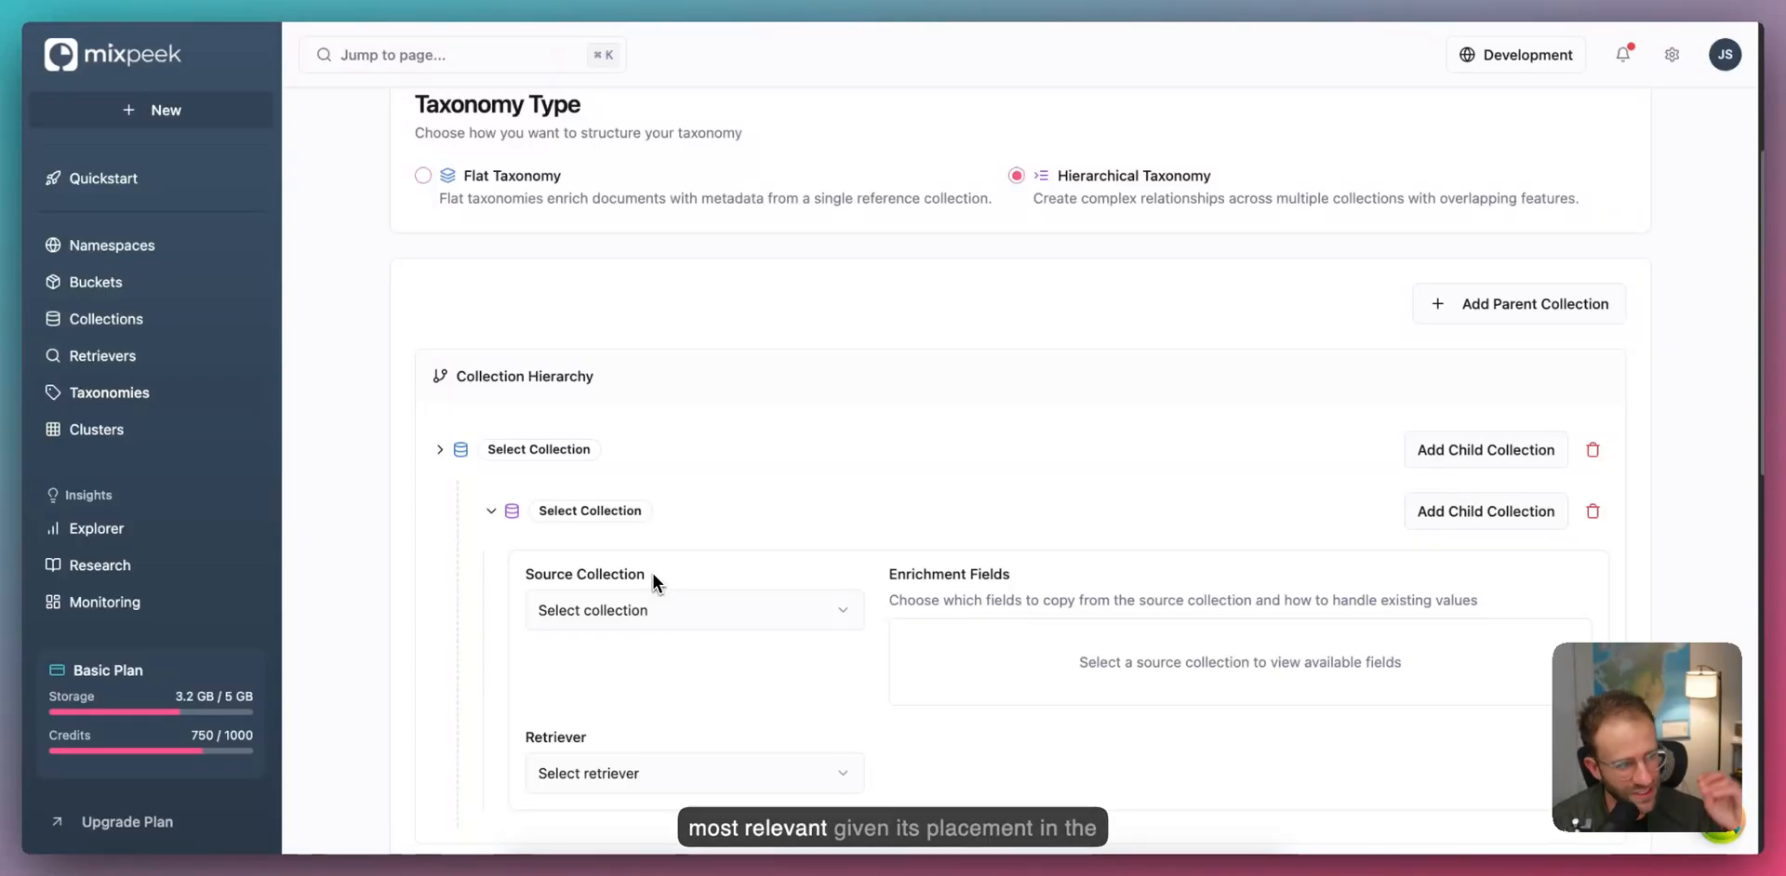
# Step: Choose Vector Search as the child collection's retriever
pyautogui.scroll(-5, 710, 411)
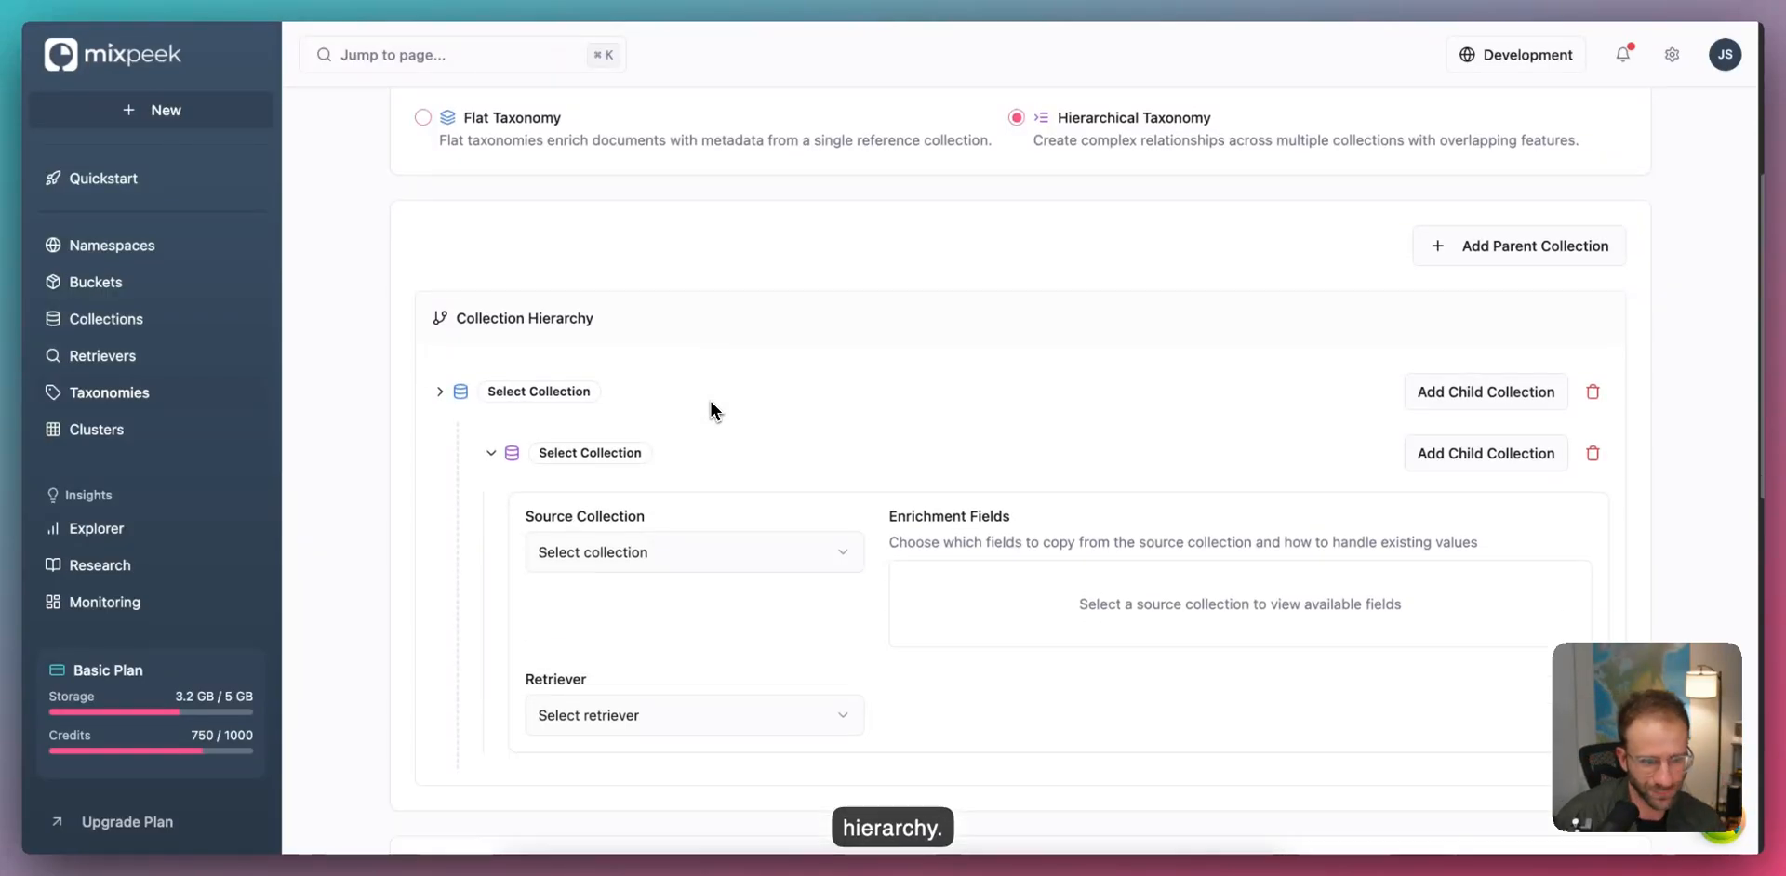
pyautogui.click(673, 473)
pyautogui.click(639, 514)
pyautogui.click(651, 479)
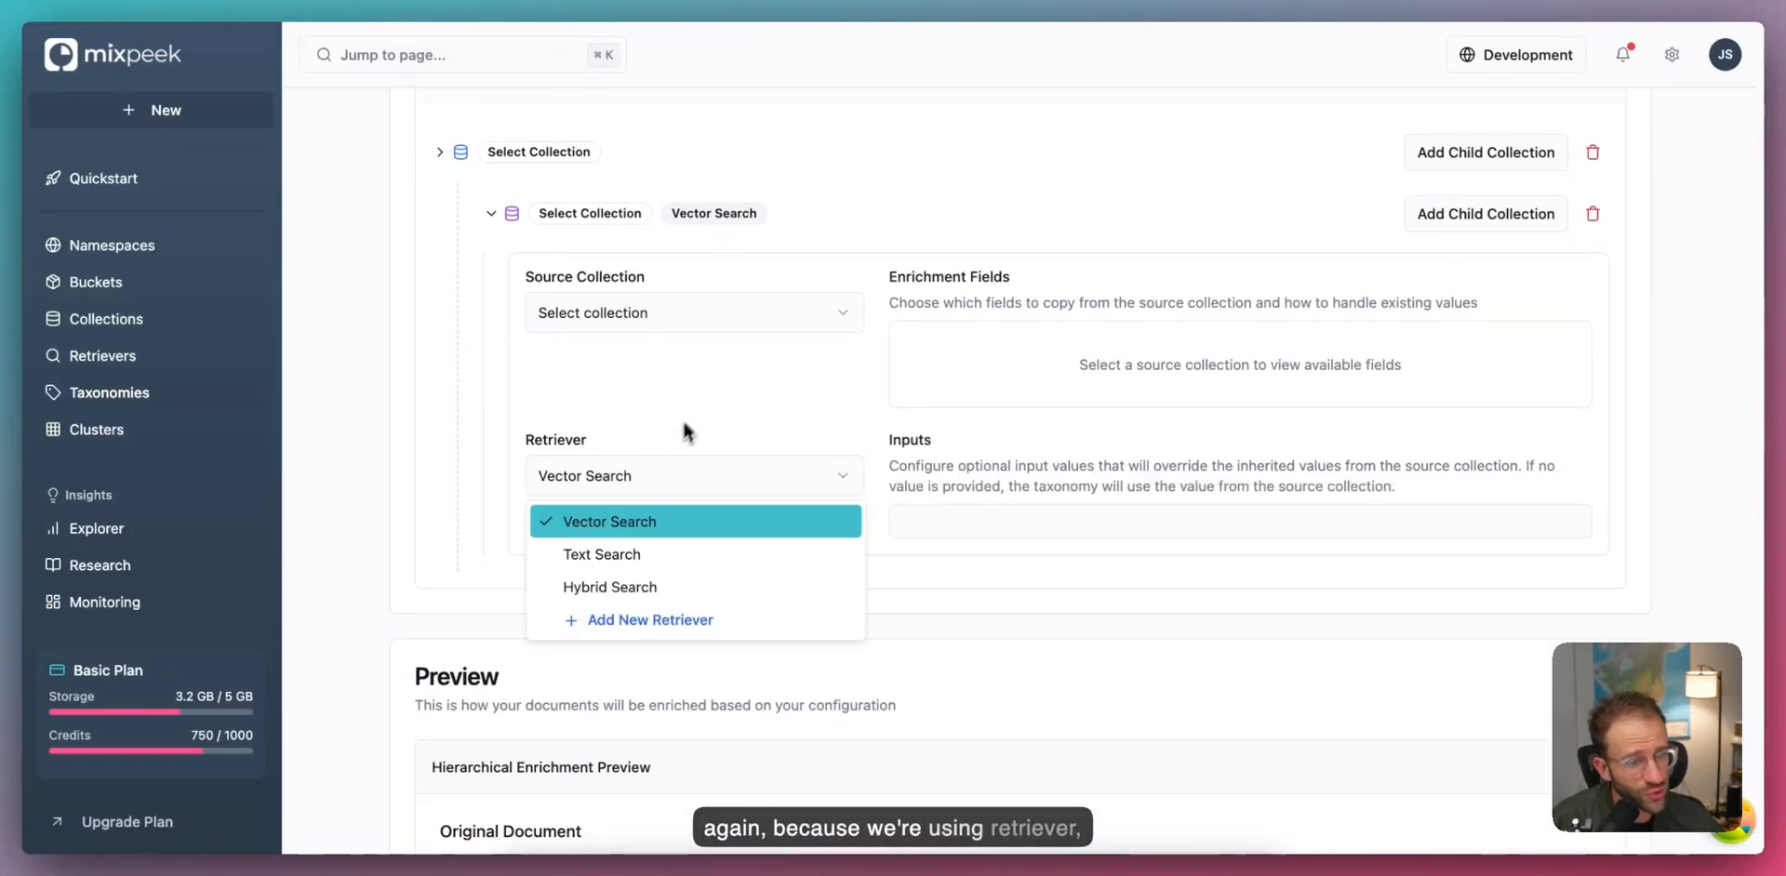
pyautogui.click(688, 426)
# Step: Delete the child and parent collections from the collection hierarchy
pyautogui.scroll(4, 694, 410)
pyautogui.scroll(1, 698, 409)
pyautogui.click(1592, 533)
pyautogui.click(1592, 474)
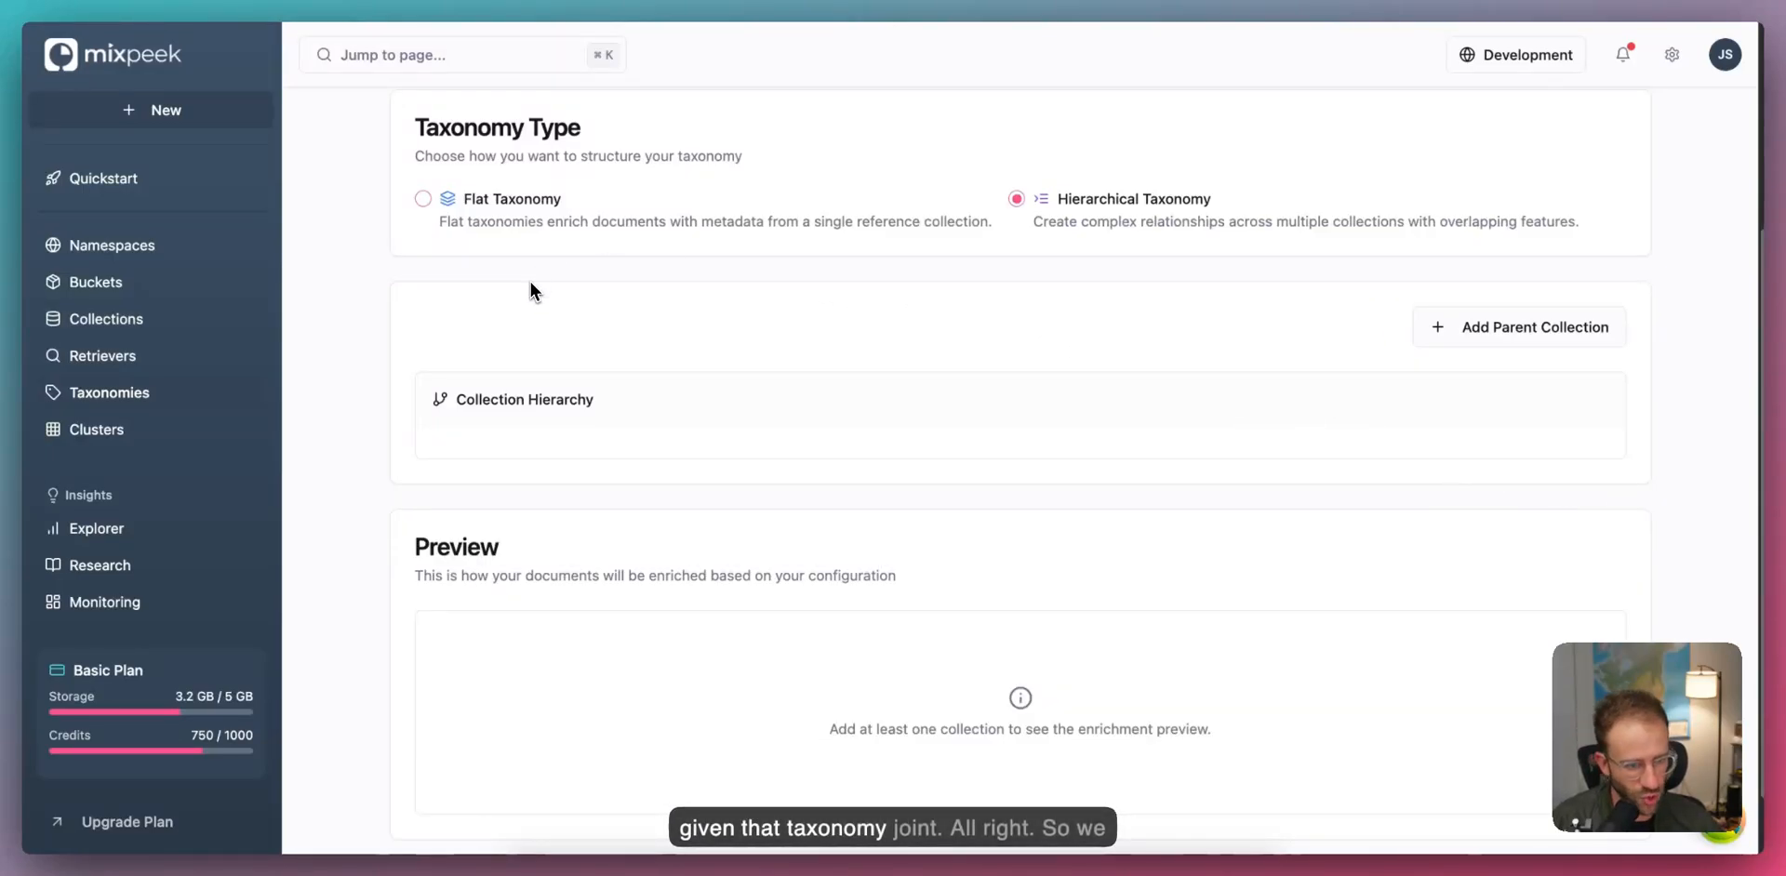
# Step: Go to the clusters and start creating a new cluster
pyautogui.scroll(1, 632, 367)
pyautogui.scroll(5, 634, 377)
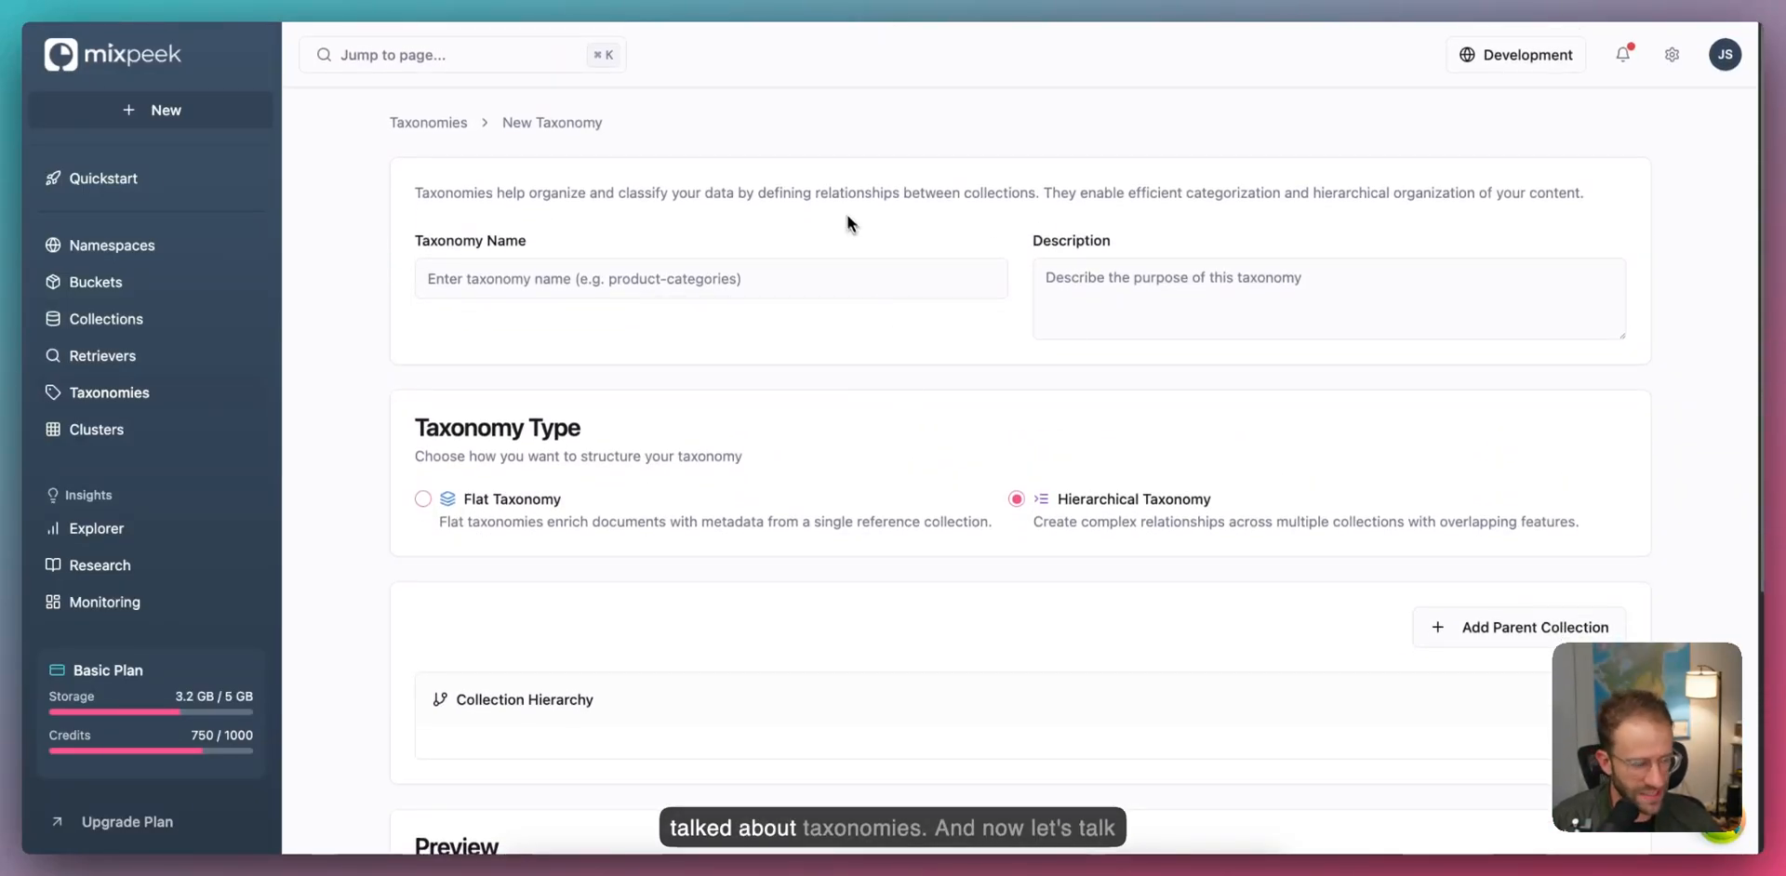
pyautogui.click(139, 429)
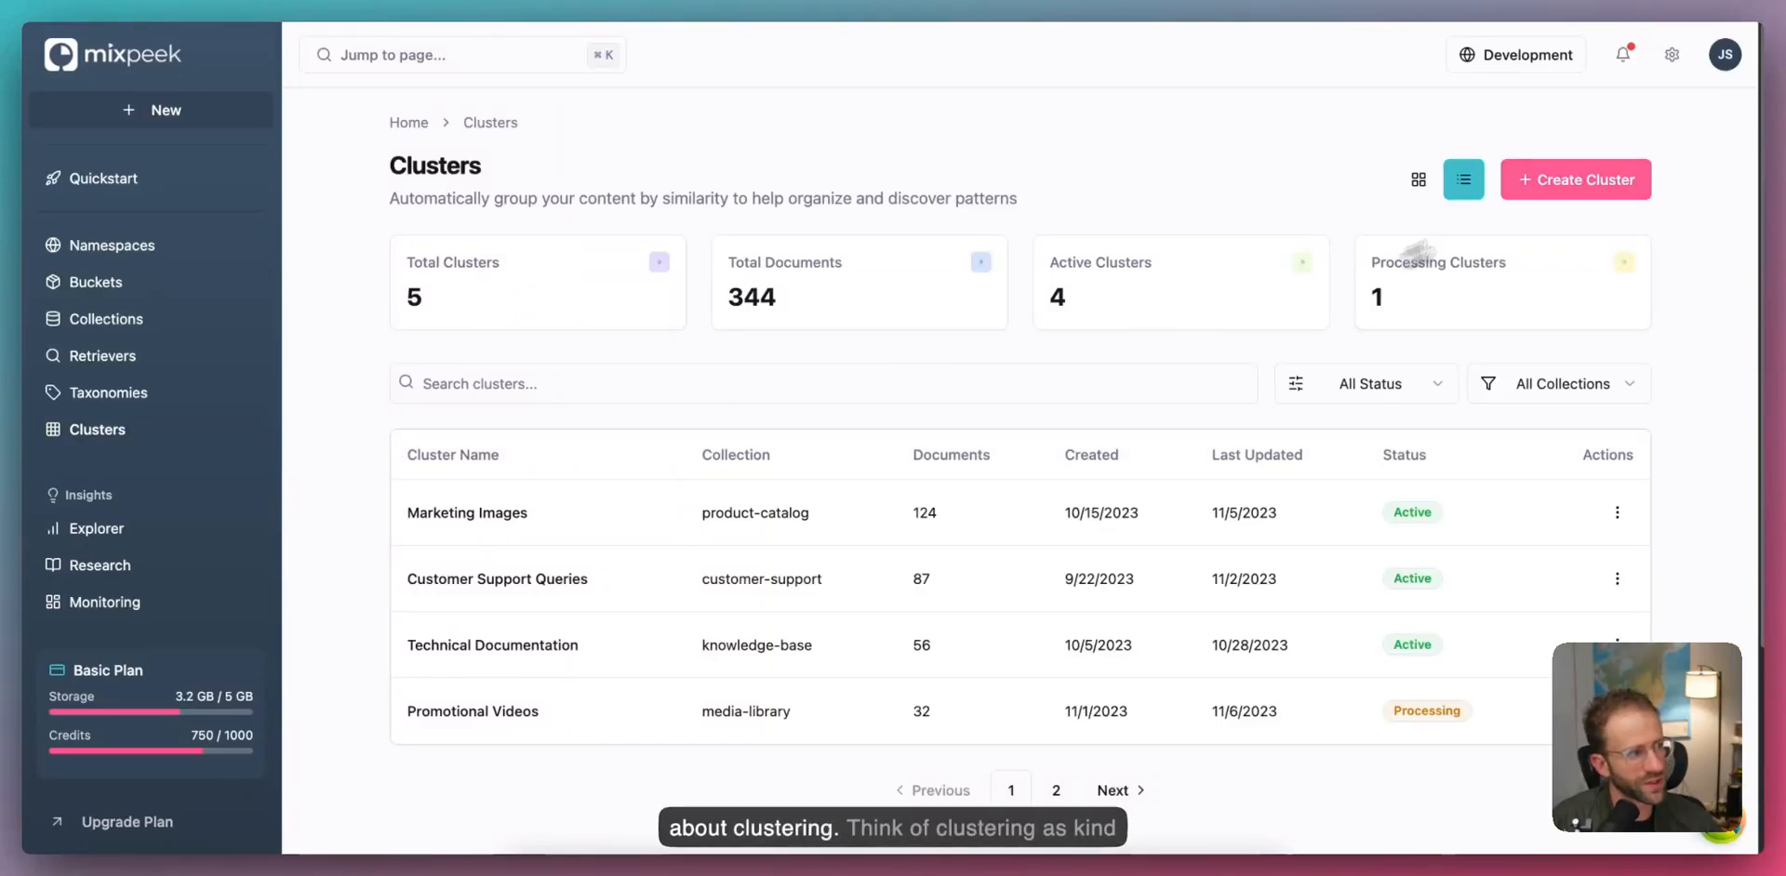
pyautogui.click(1563, 174)
pyautogui.scroll(-1, 846, 279)
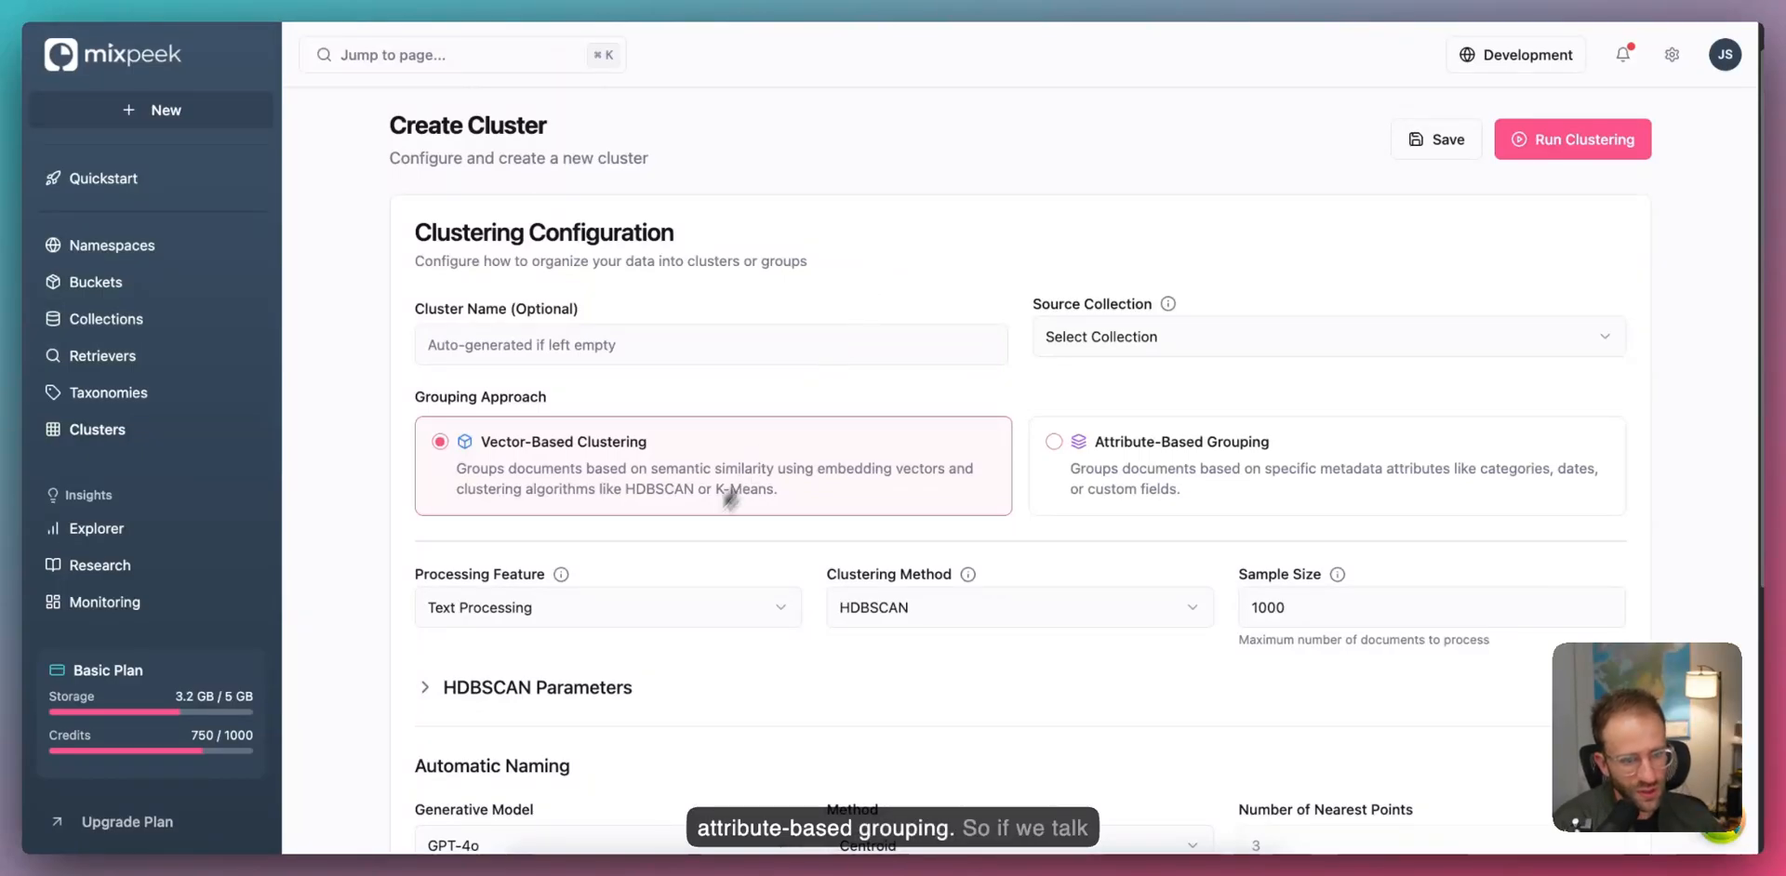
# Step: Set the vector-based clustering's processing feature to Visual Processing
pyautogui.scroll(-2, 649, 588)
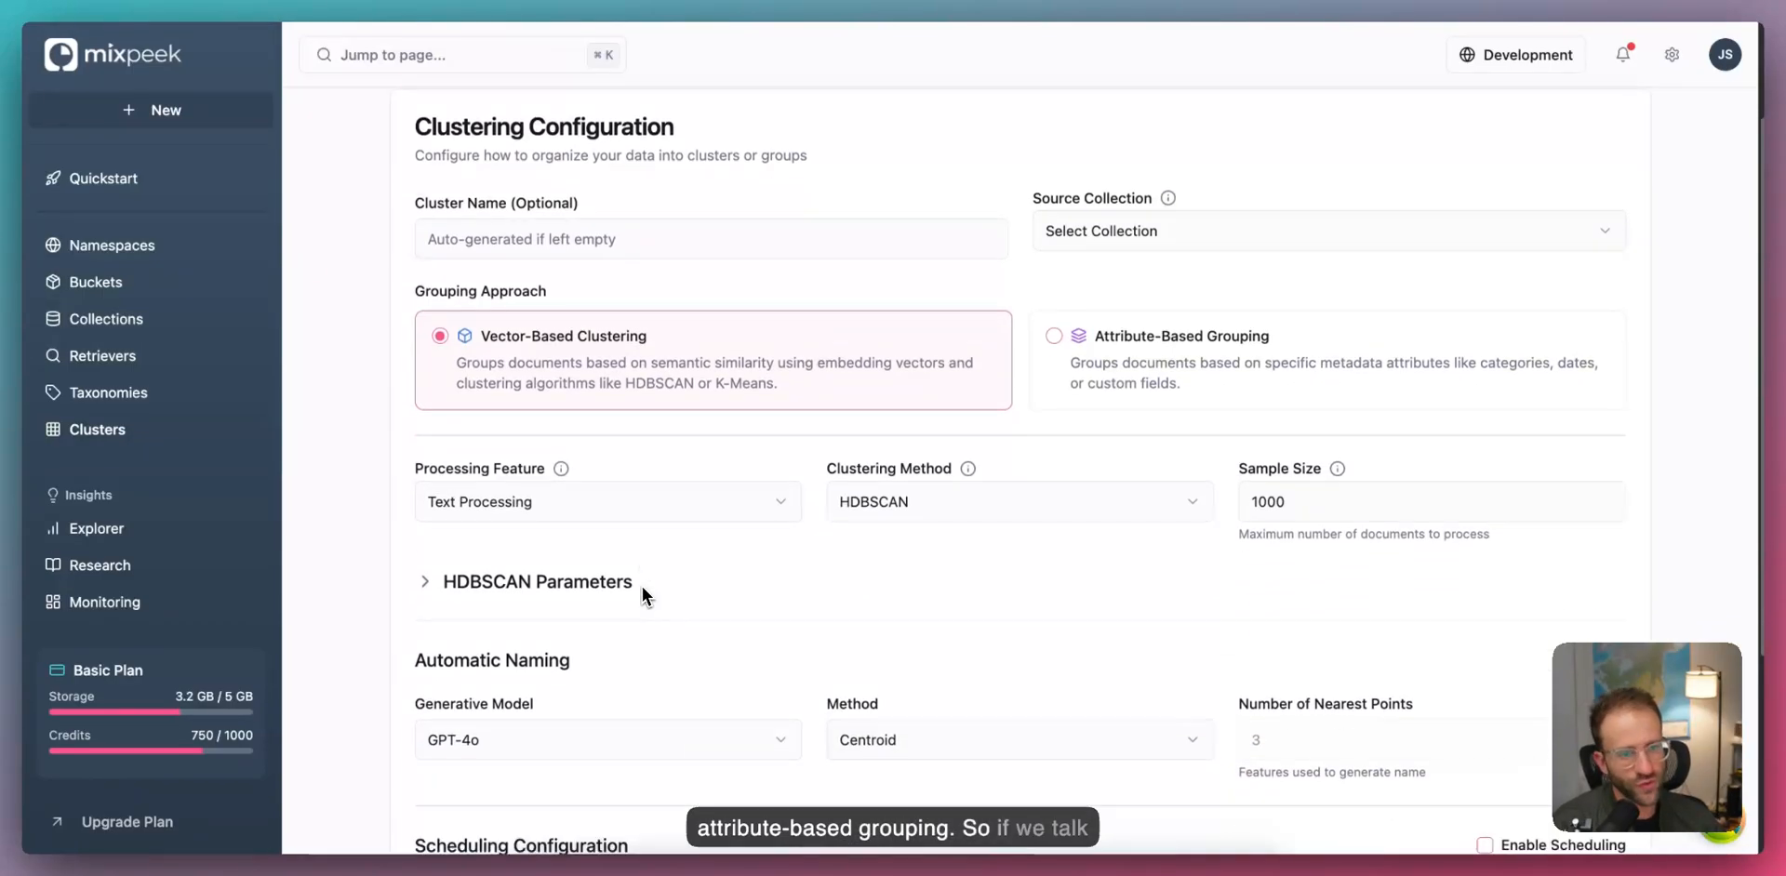
pyautogui.click(533, 511)
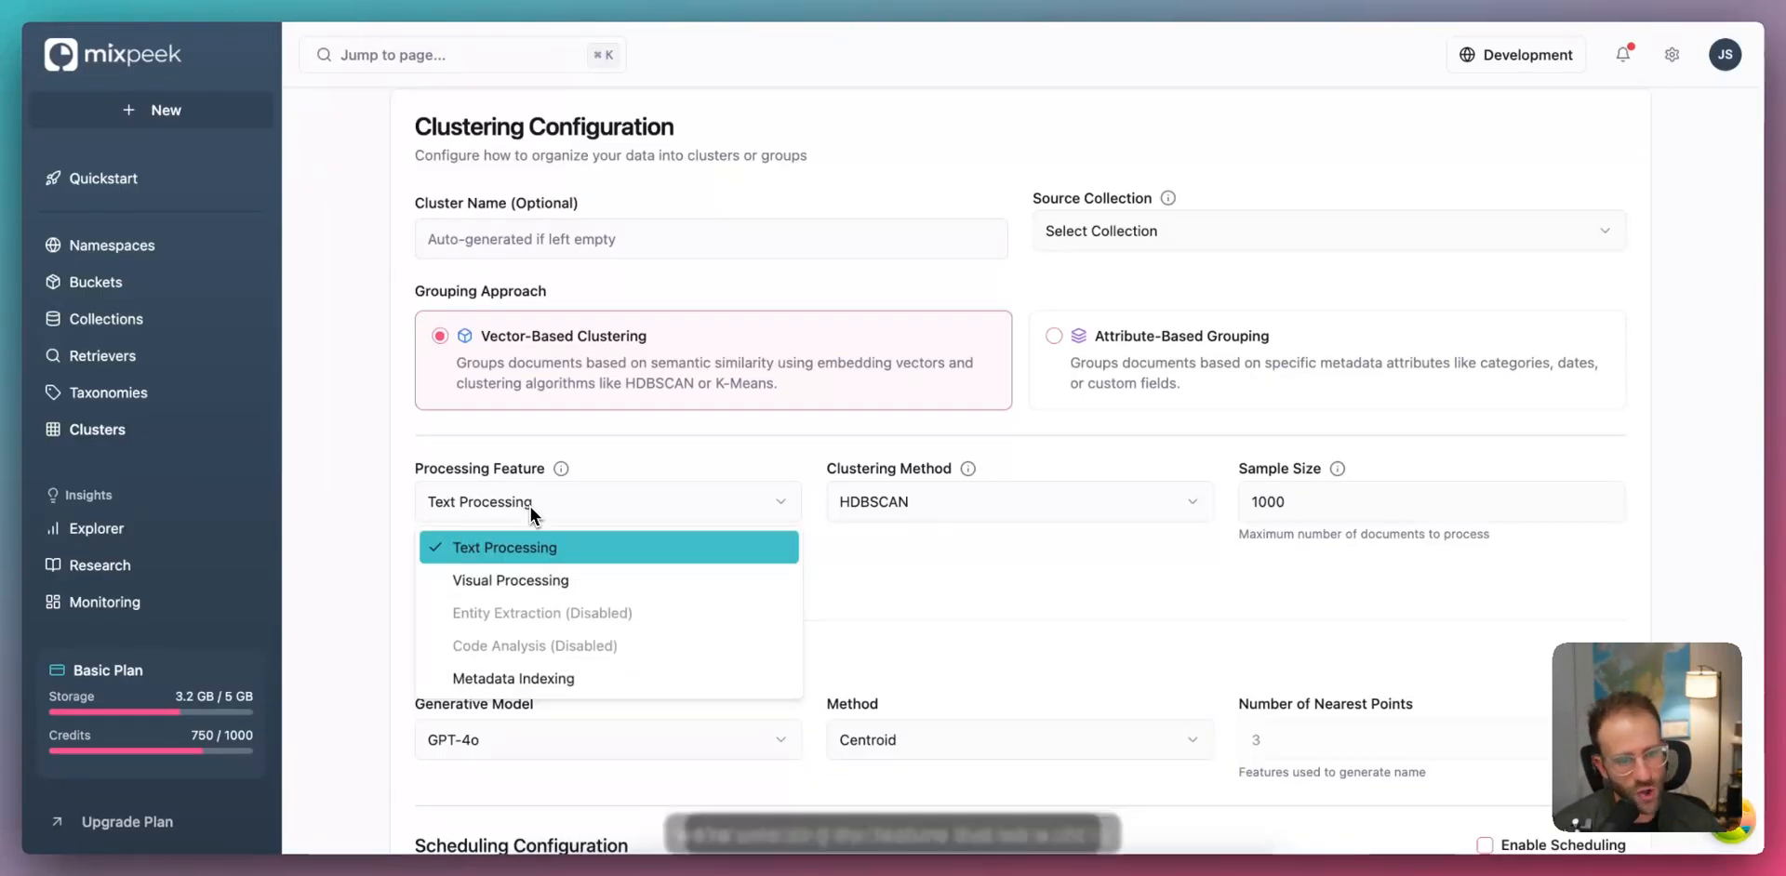
pyautogui.click(522, 579)
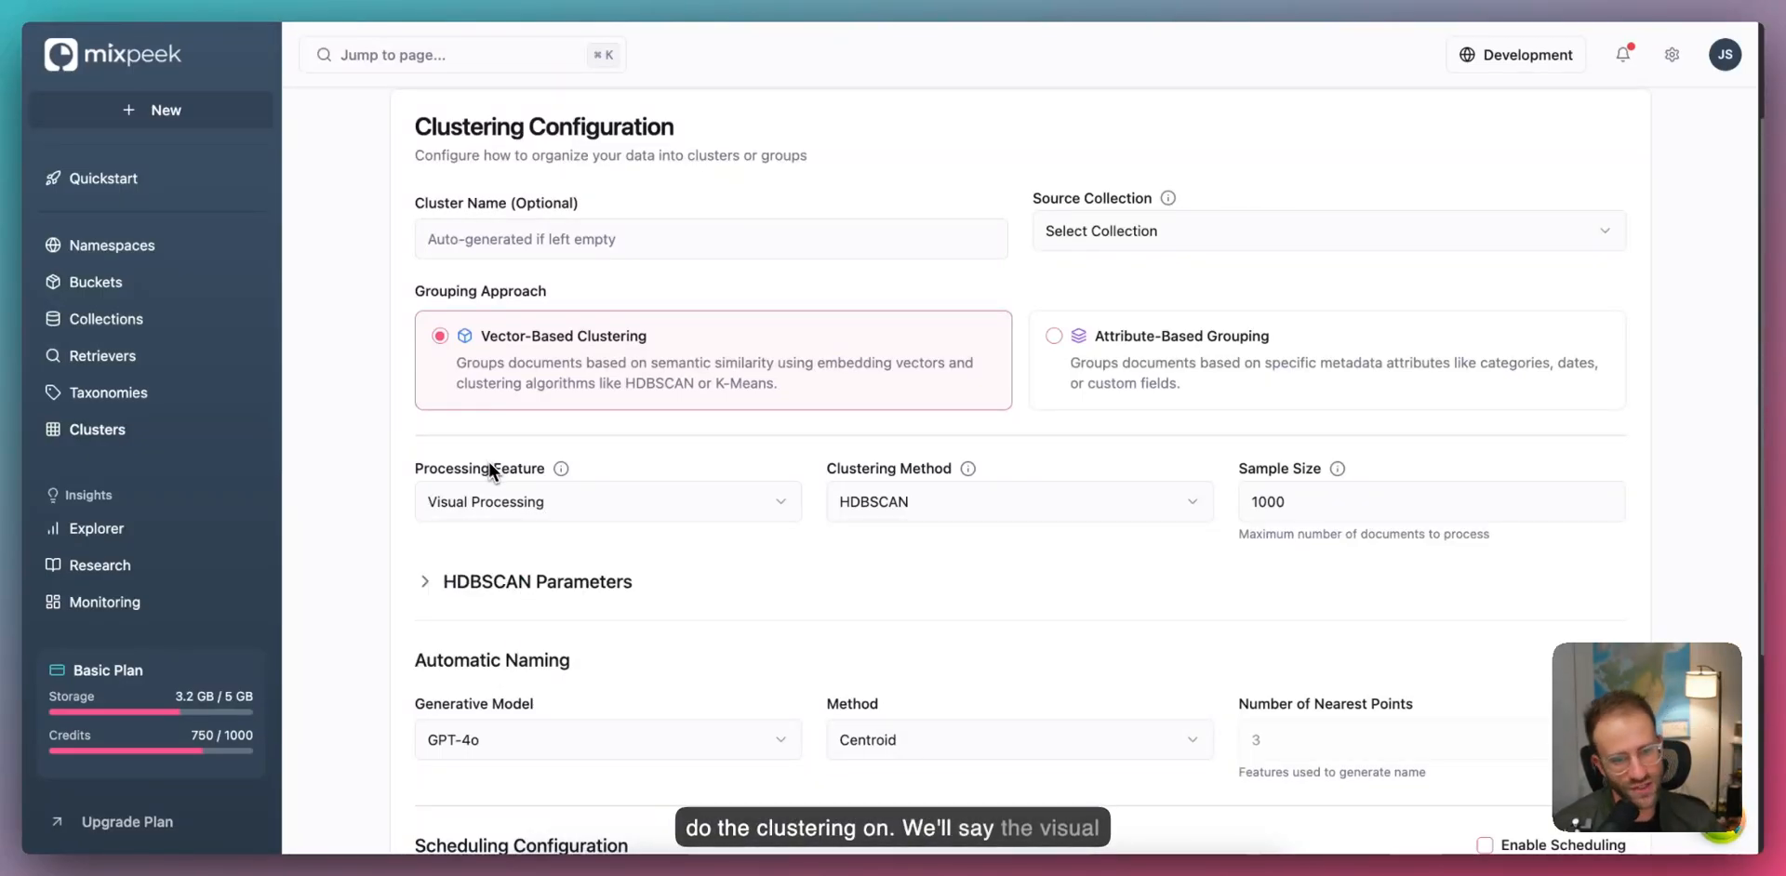
# Step: Review the available clustering methods, the HDBSCAN parameters, and the automatic naming, scheduling and label output settings
pyautogui.click(901, 502)
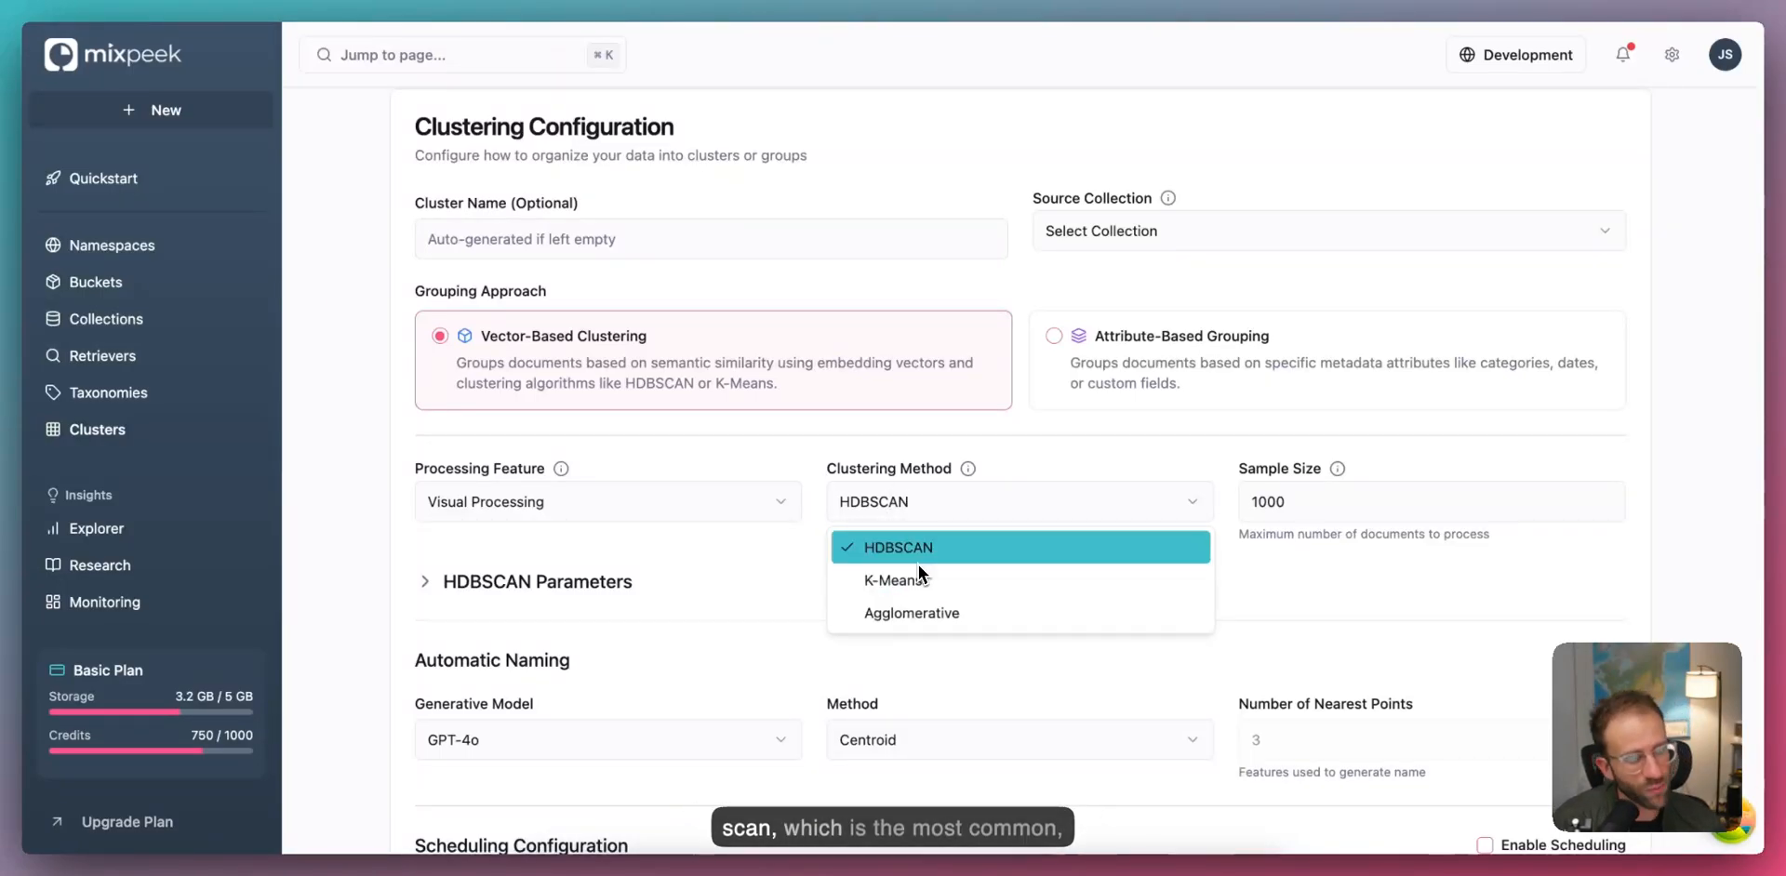
pyautogui.click(933, 645)
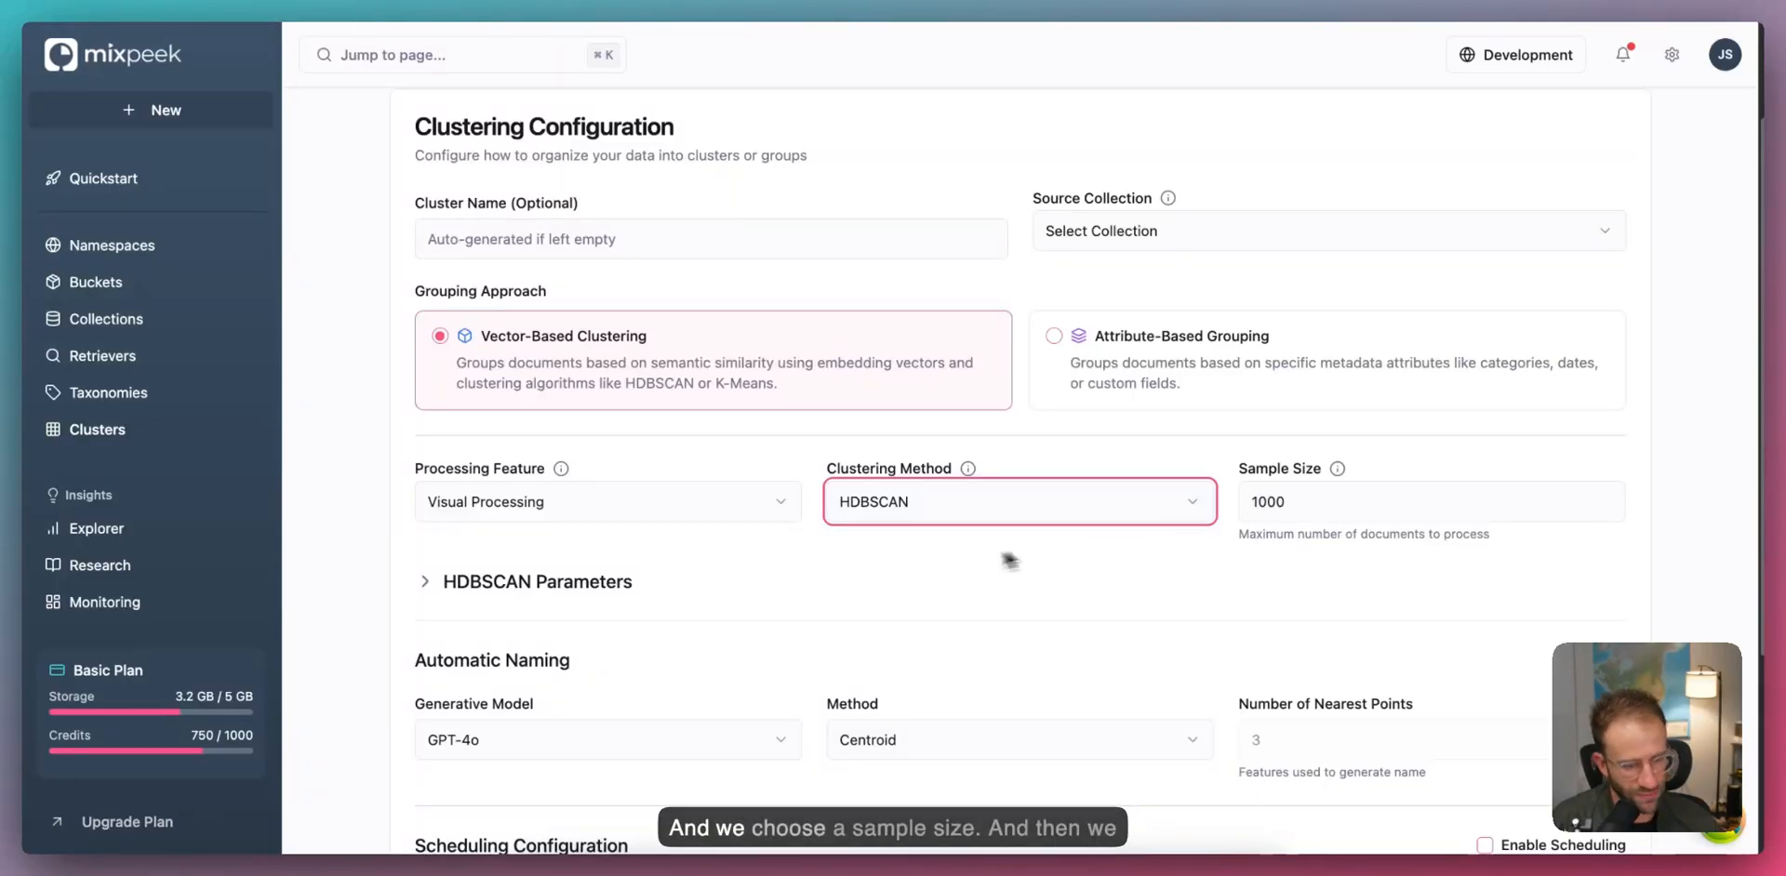
pyautogui.click(593, 600)
pyautogui.scroll(-1, 641, 577)
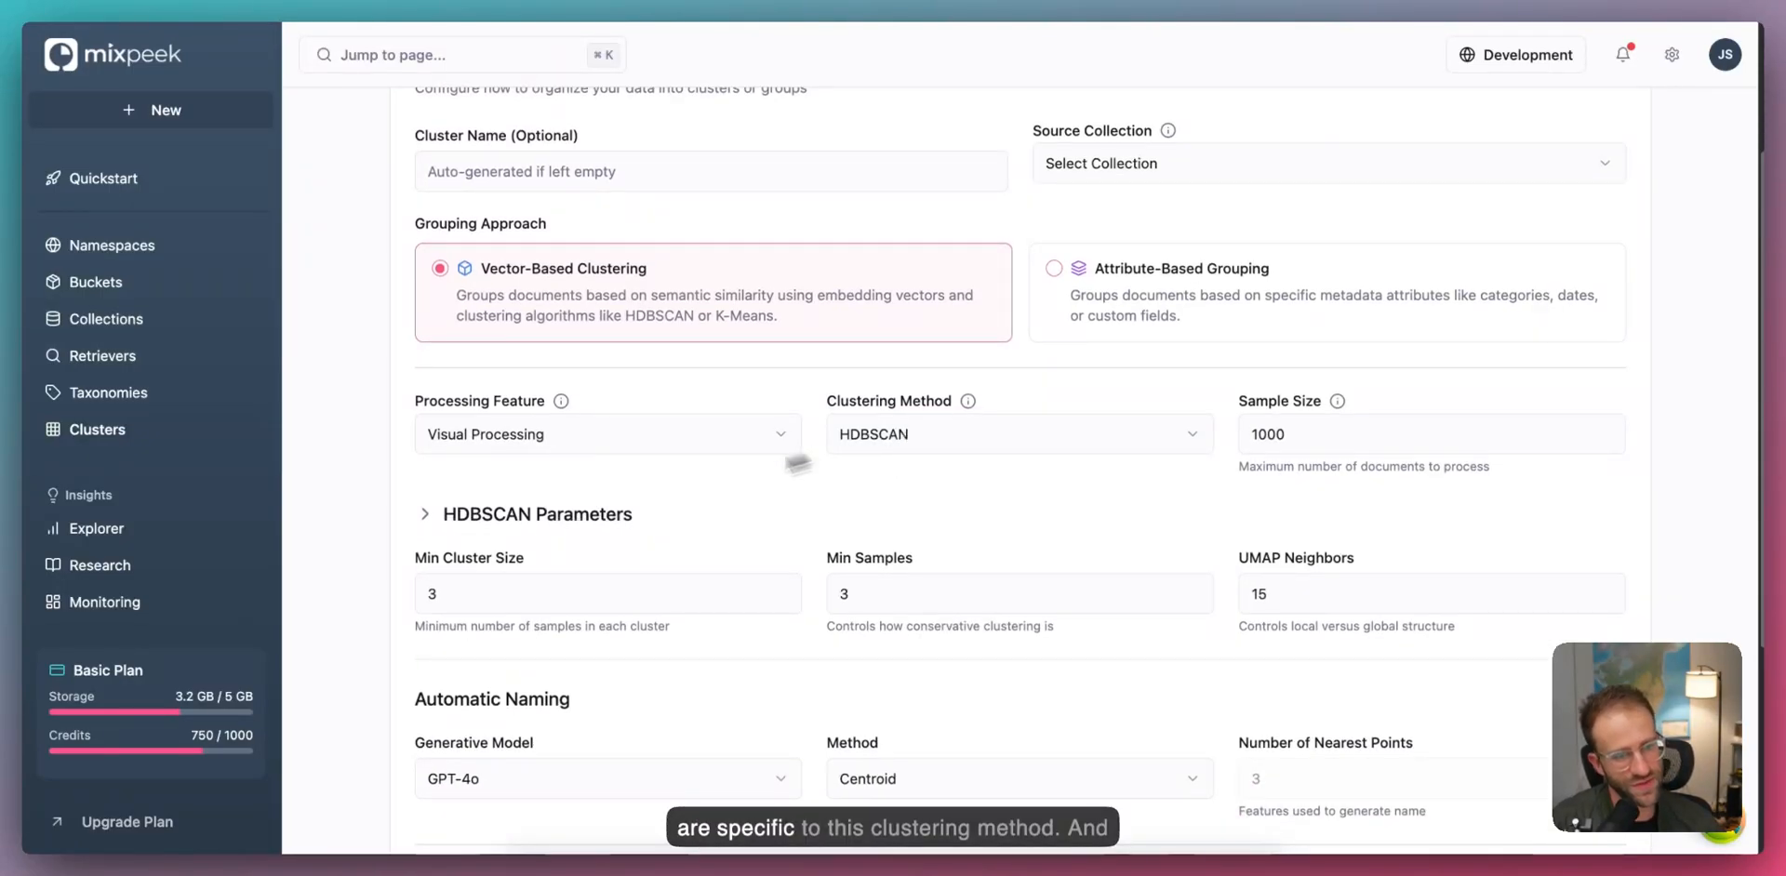
pyautogui.click(598, 518)
pyautogui.scroll(-1, 604, 523)
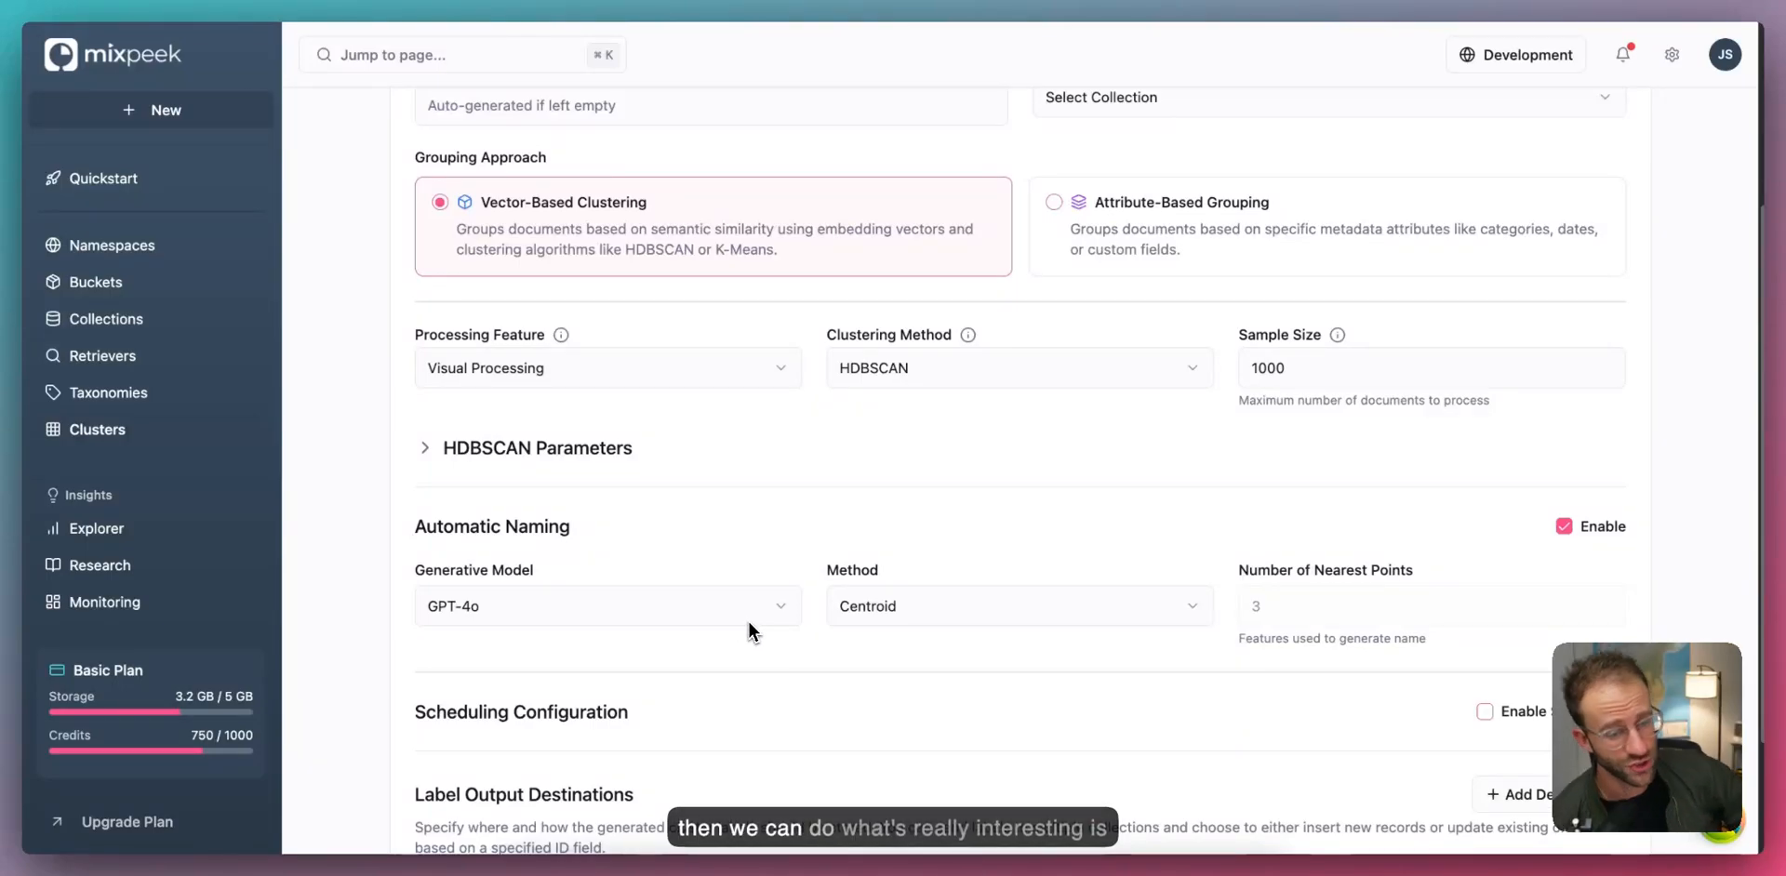
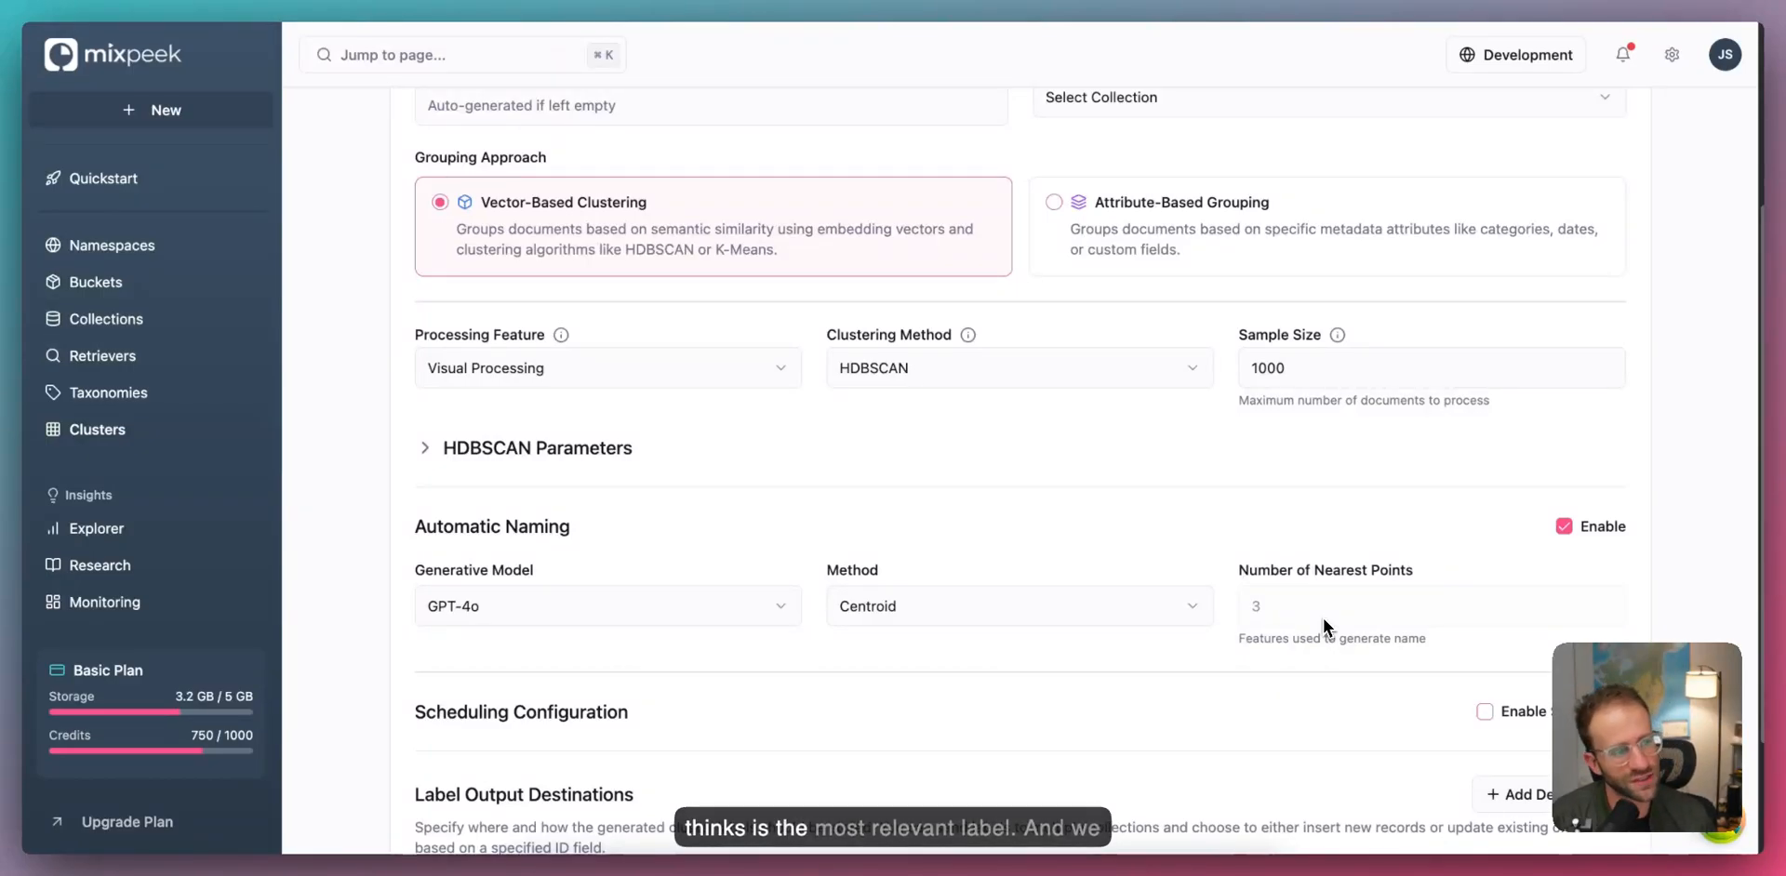
pyautogui.scroll(-2, 1322, 617)
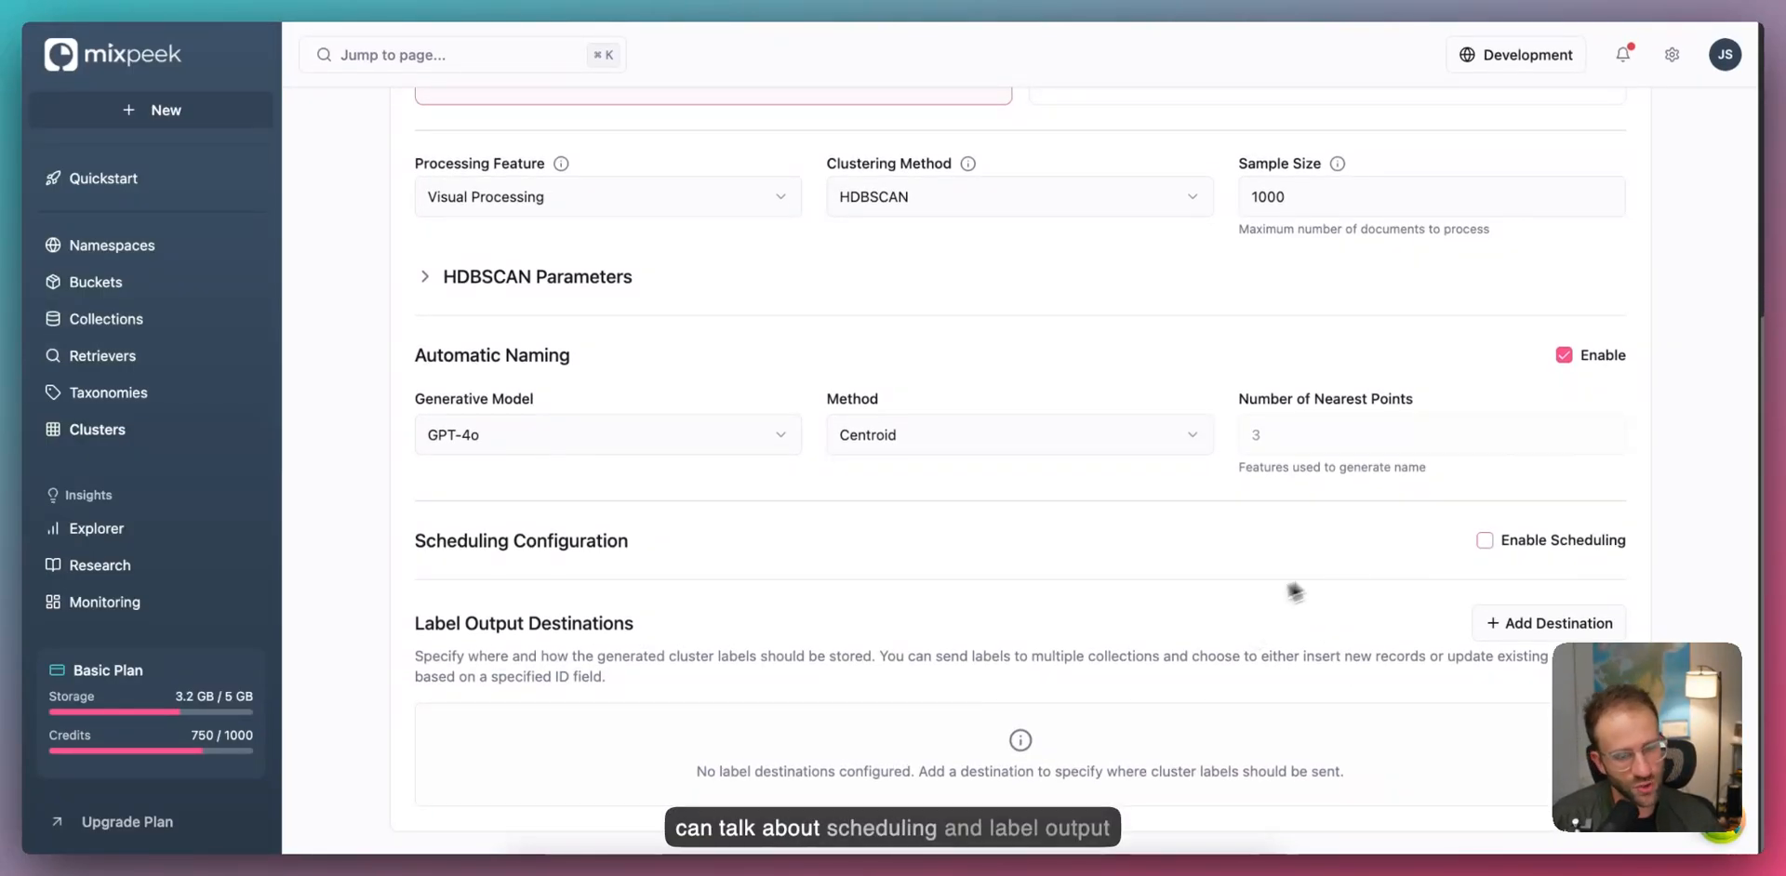
pyautogui.scroll(5, 1023, 679)
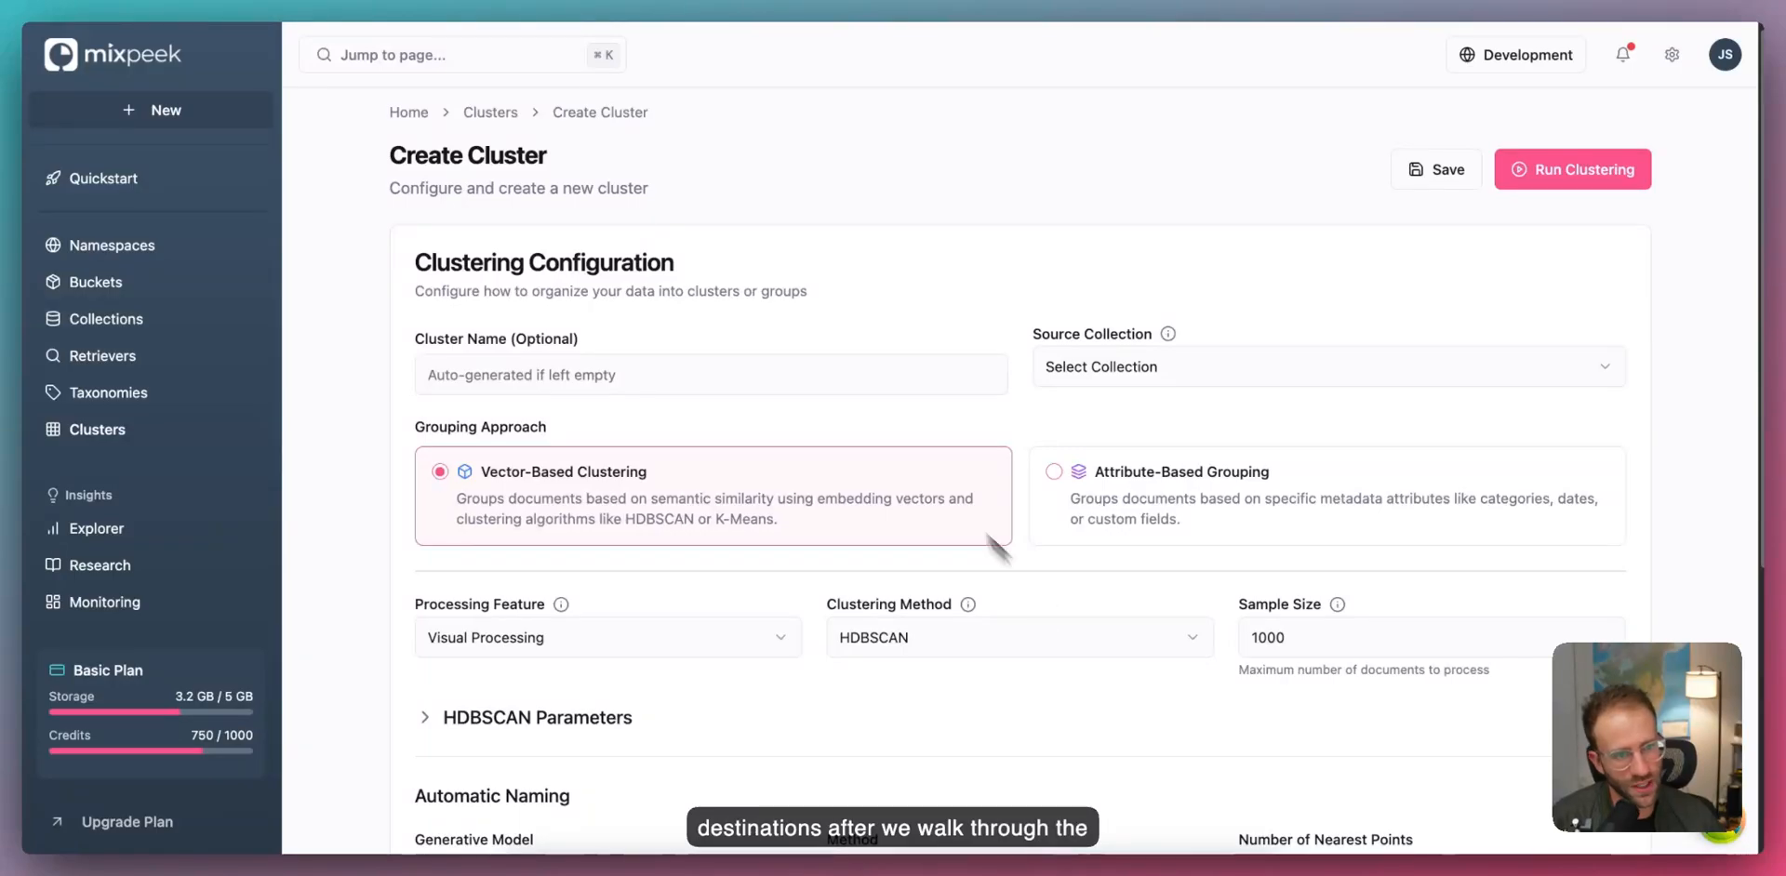
# Step: Switch the grouping approach to Attribute-Based Grouping and try including and excluding Created Date among the attributes to group by
pyautogui.click(1075, 472)
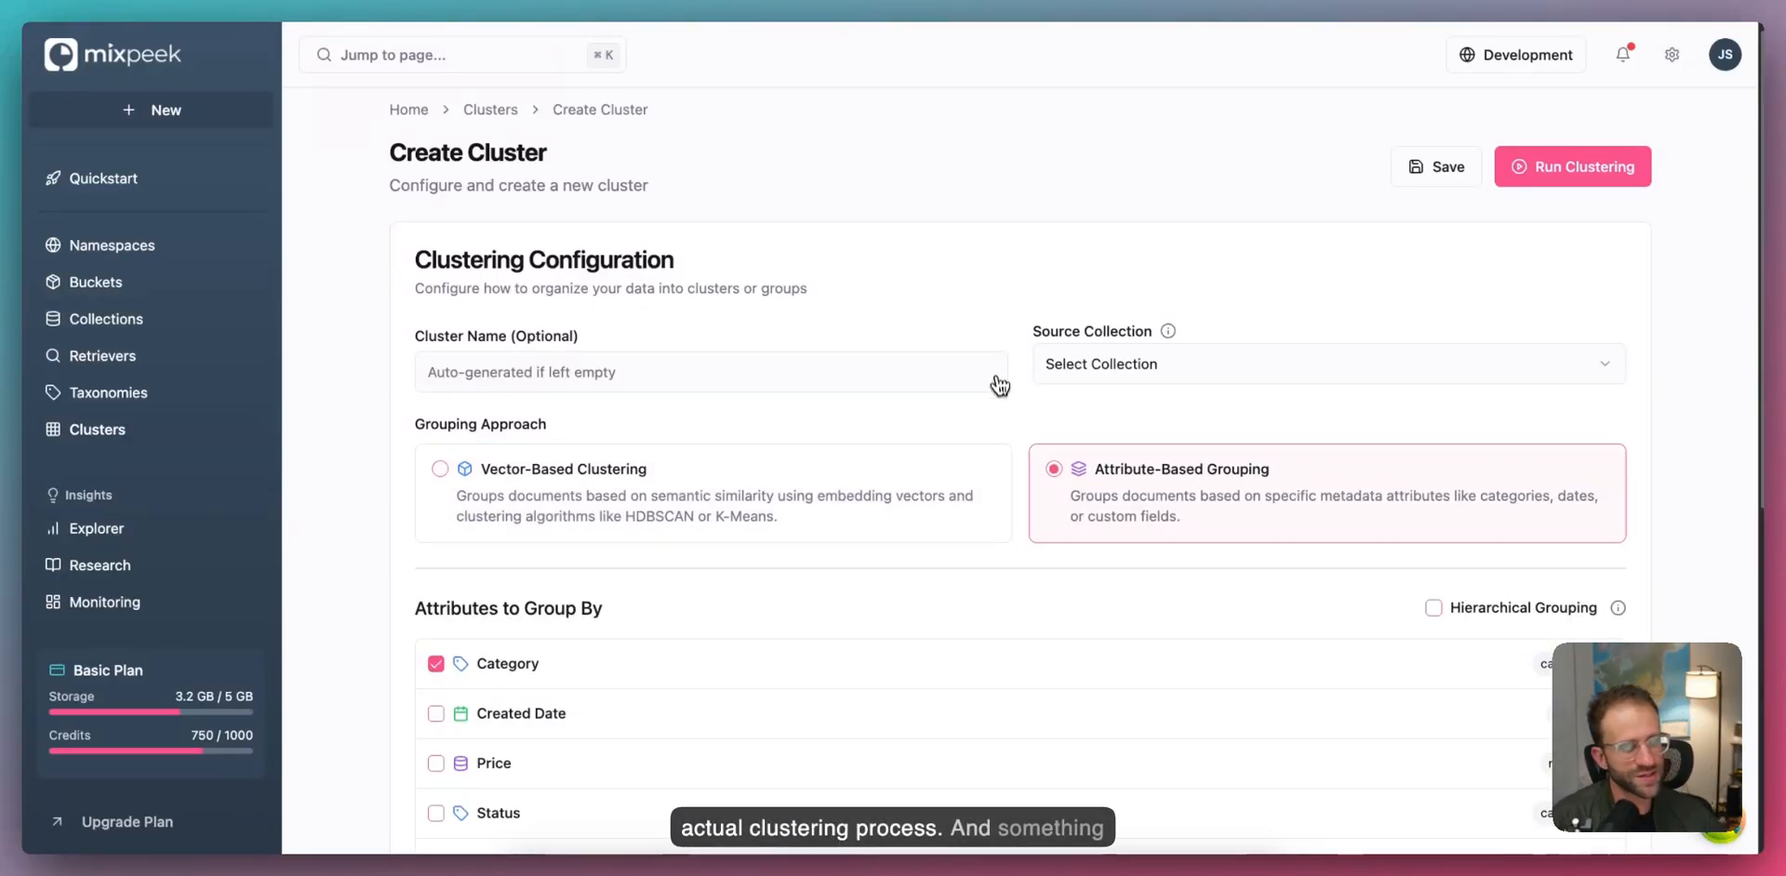
pyautogui.scroll(-1, 1000, 385)
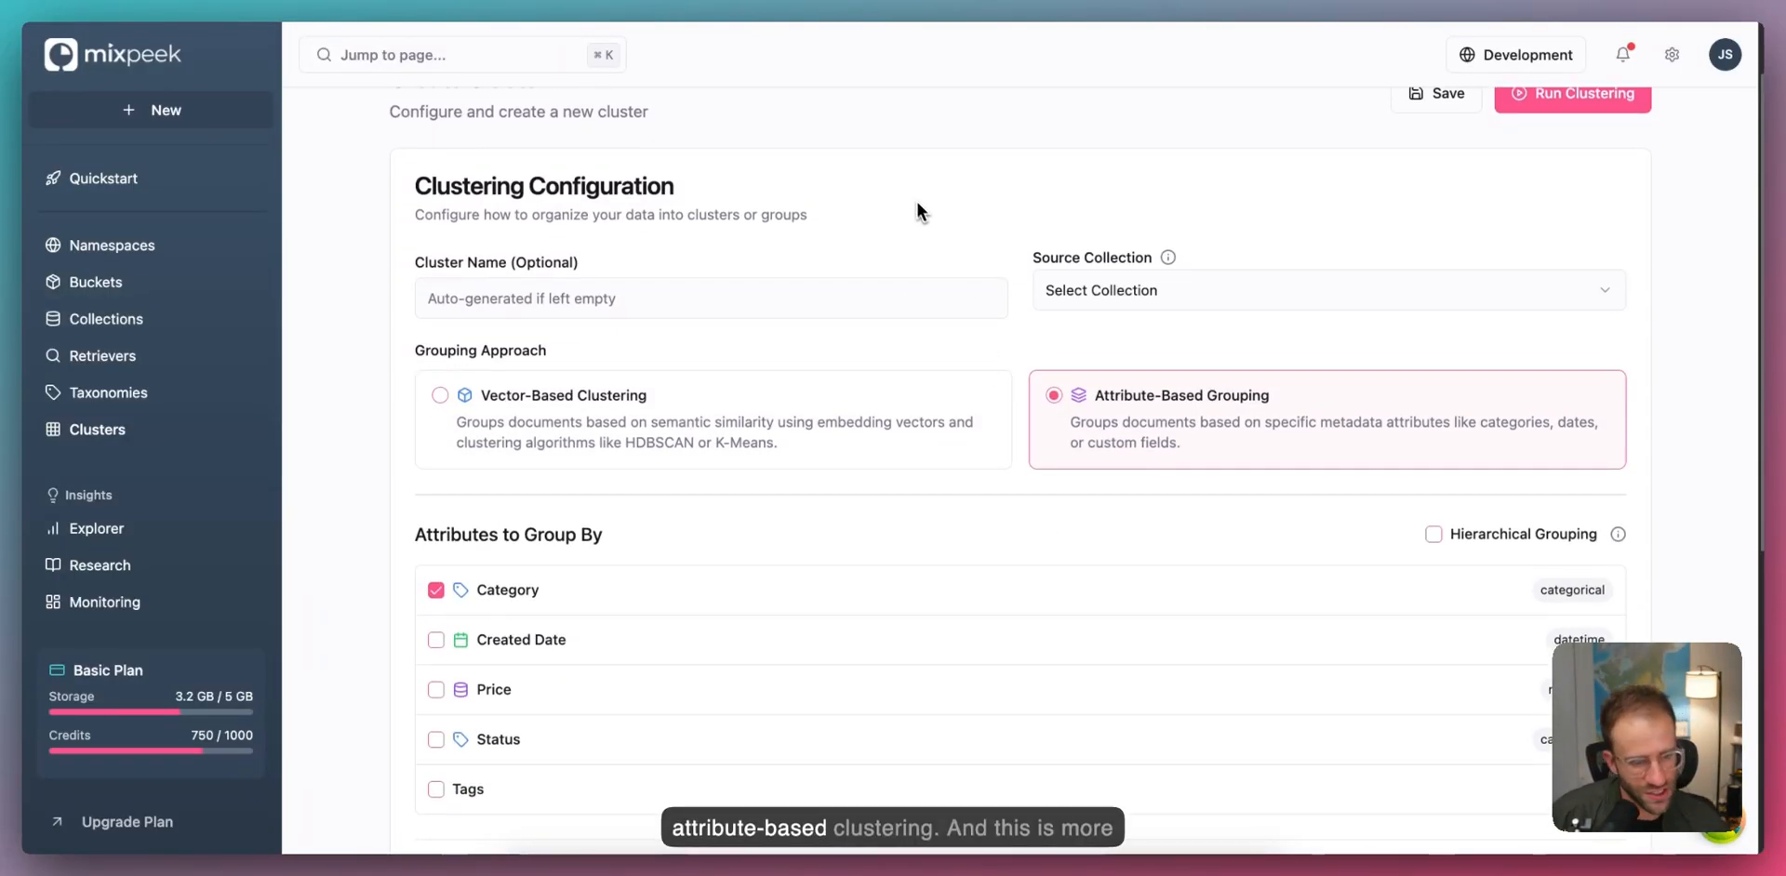
pyautogui.scroll(-5, 917, 220)
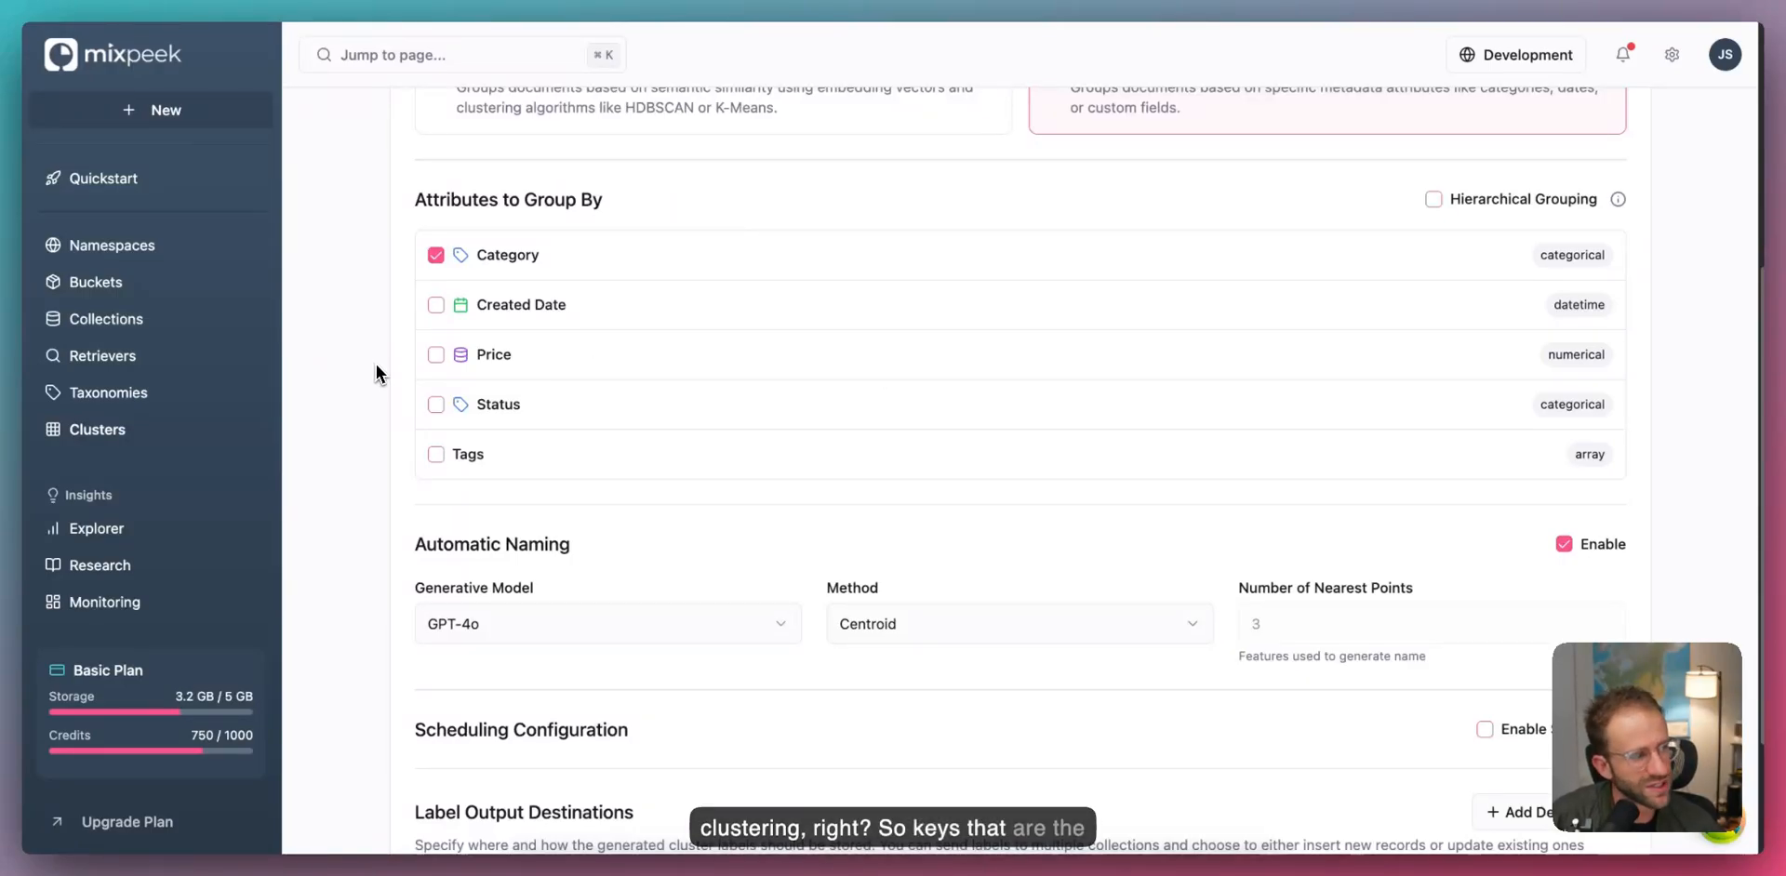
pyautogui.scroll(1, 486, 441)
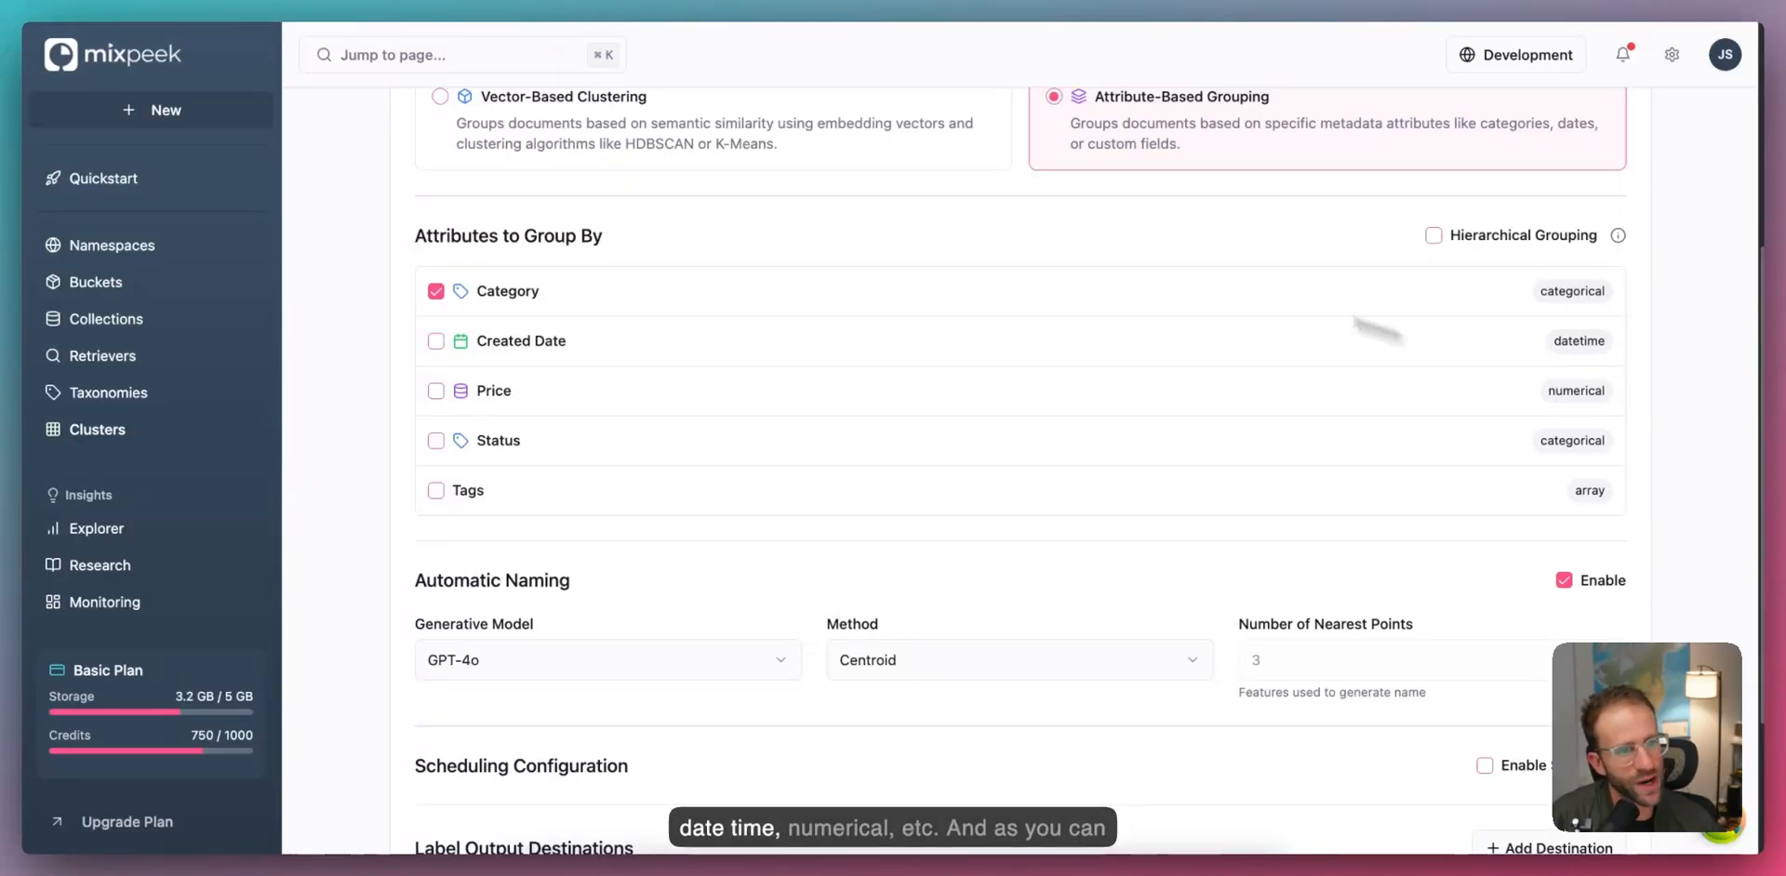
pyautogui.click(435, 341)
pyautogui.click(439, 346)
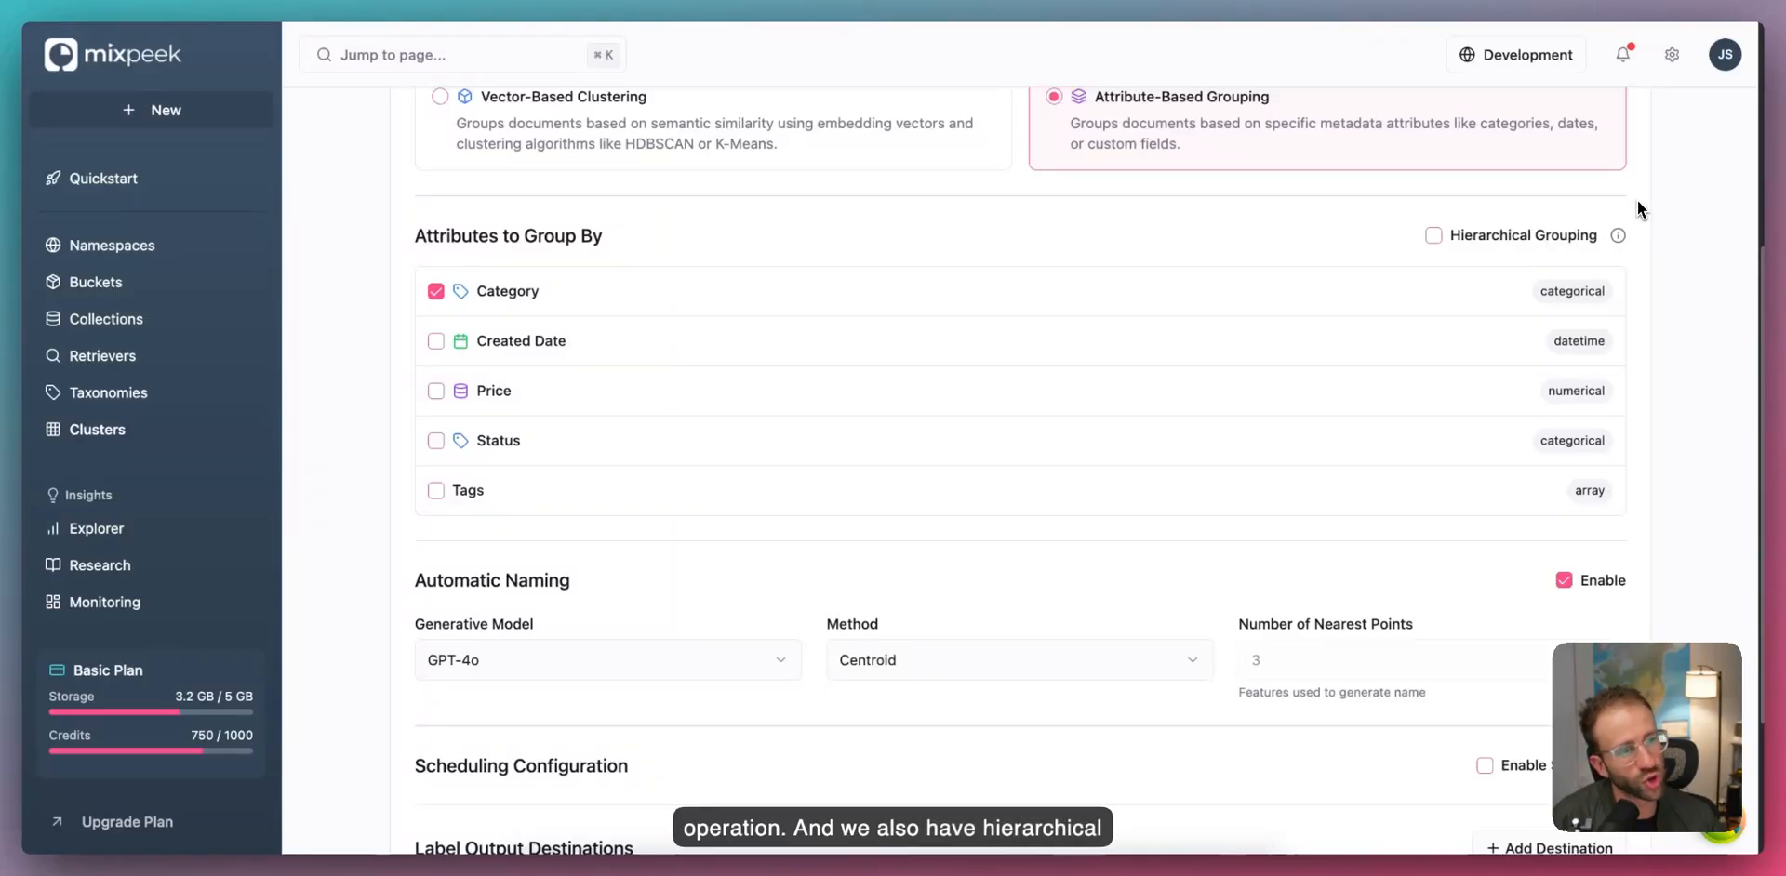
pyautogui.scroll(2, 1406, 326)
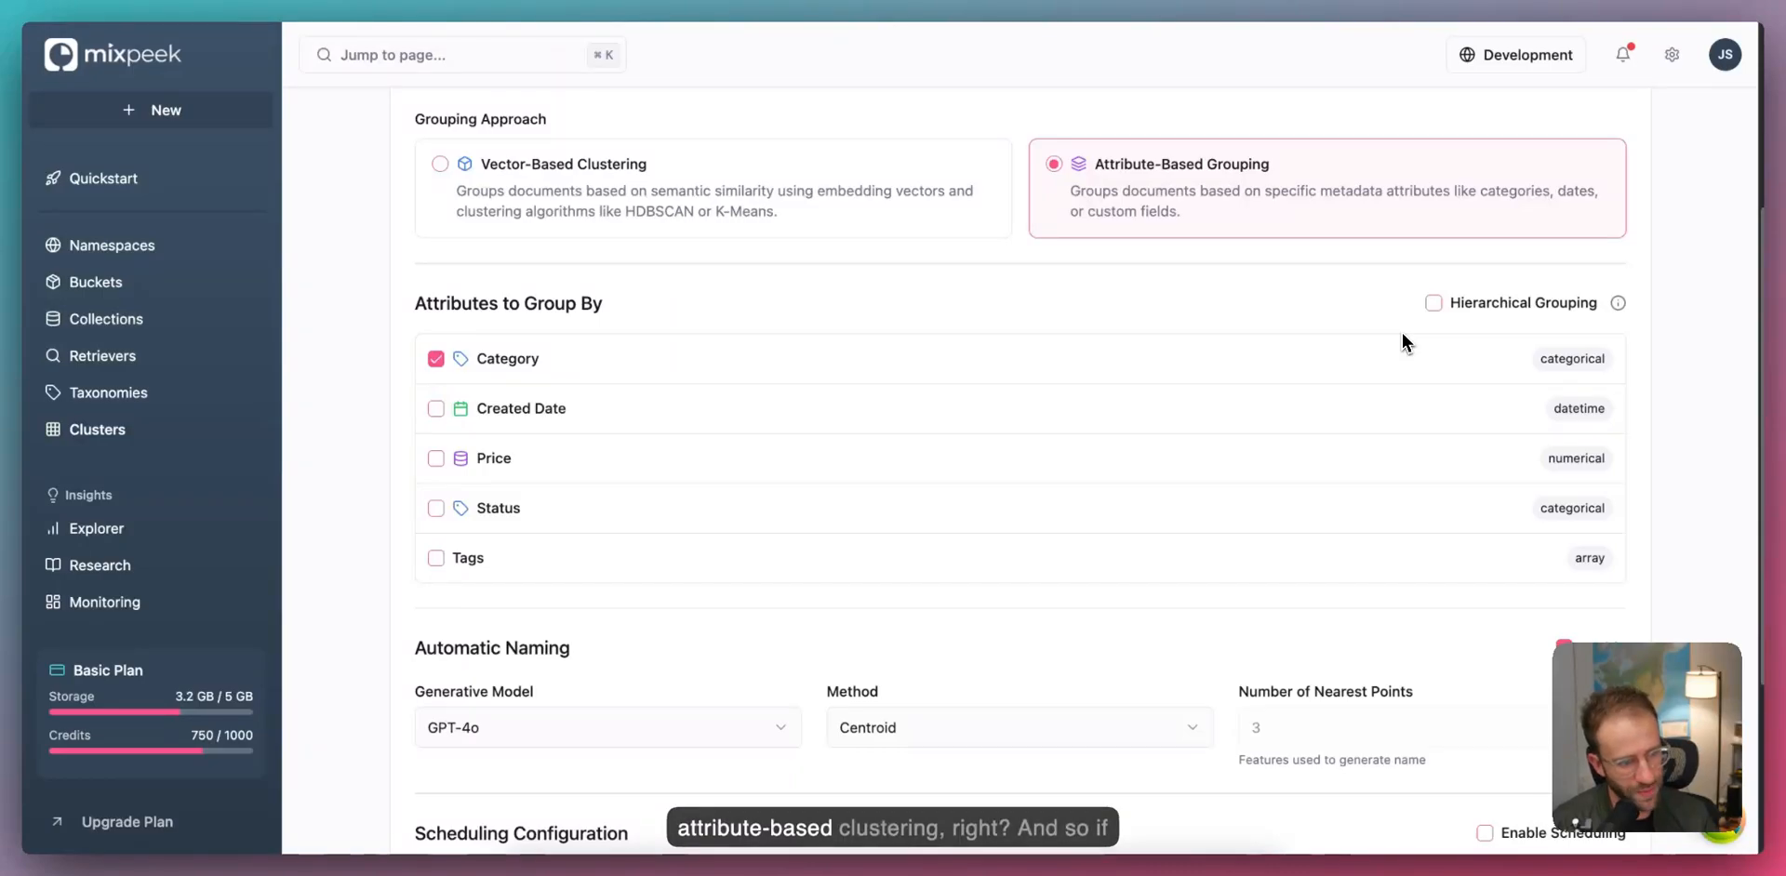
# Step: Go back to the clusters list, open the Technical Documentation cluster and examine its scatter plot
pyautogui.scroll(5, 1400, 330)
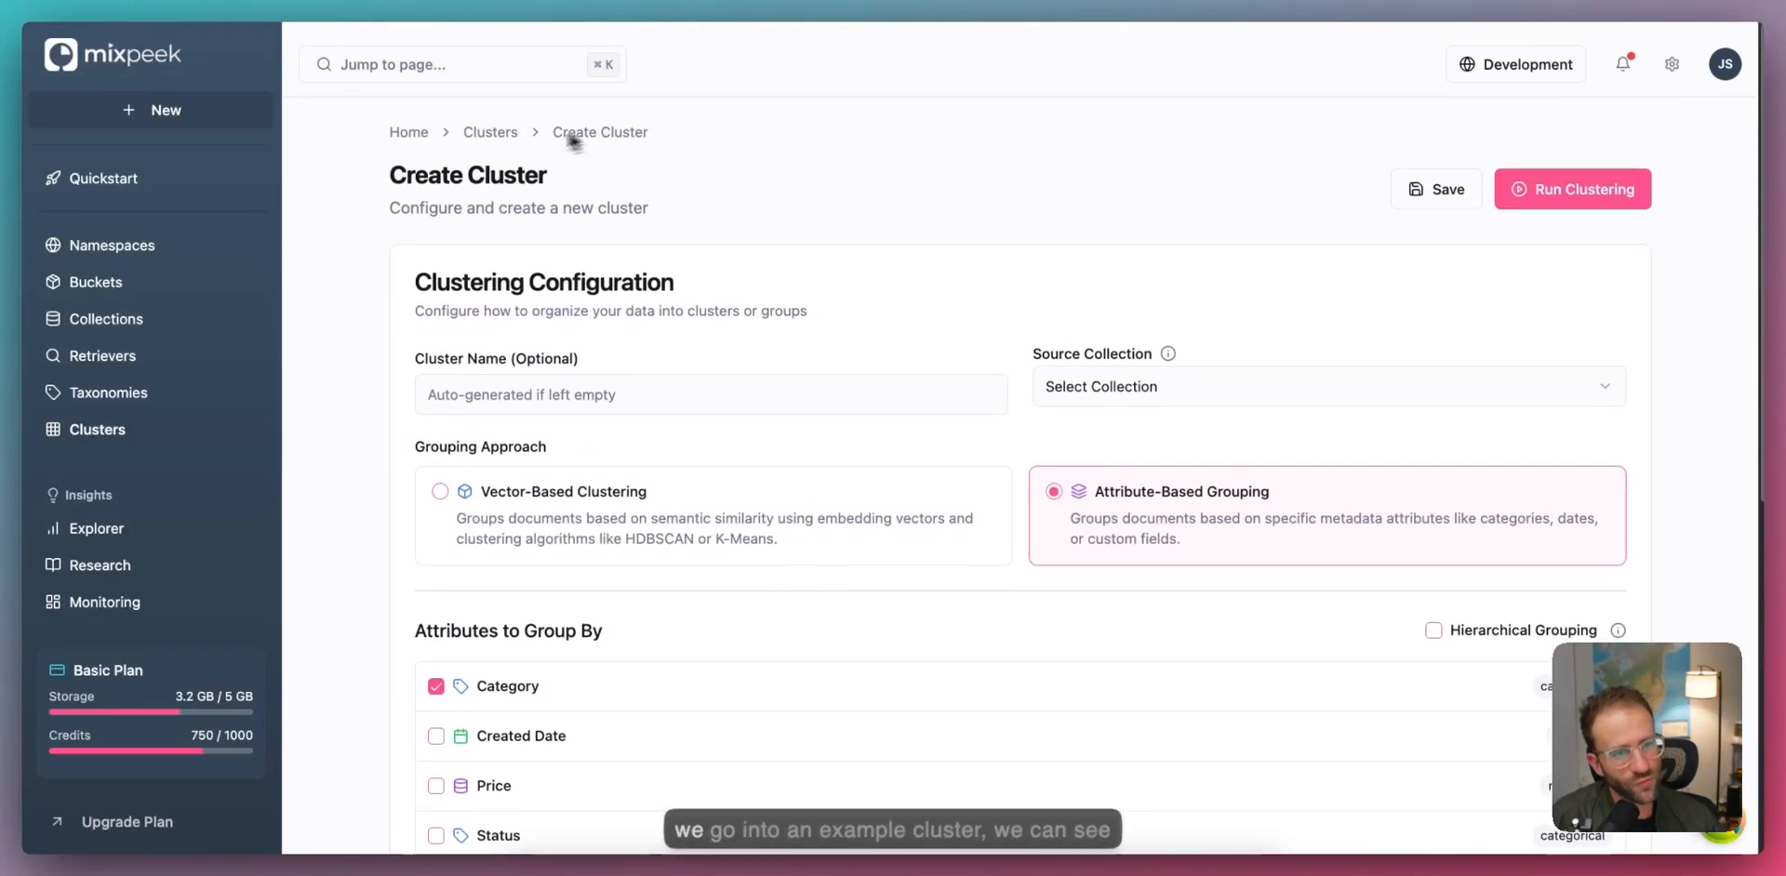
pyautogui.click(490, 122)
pyautogui.click(562, 511)
pyautogui.scroll(-2, 838, 466)
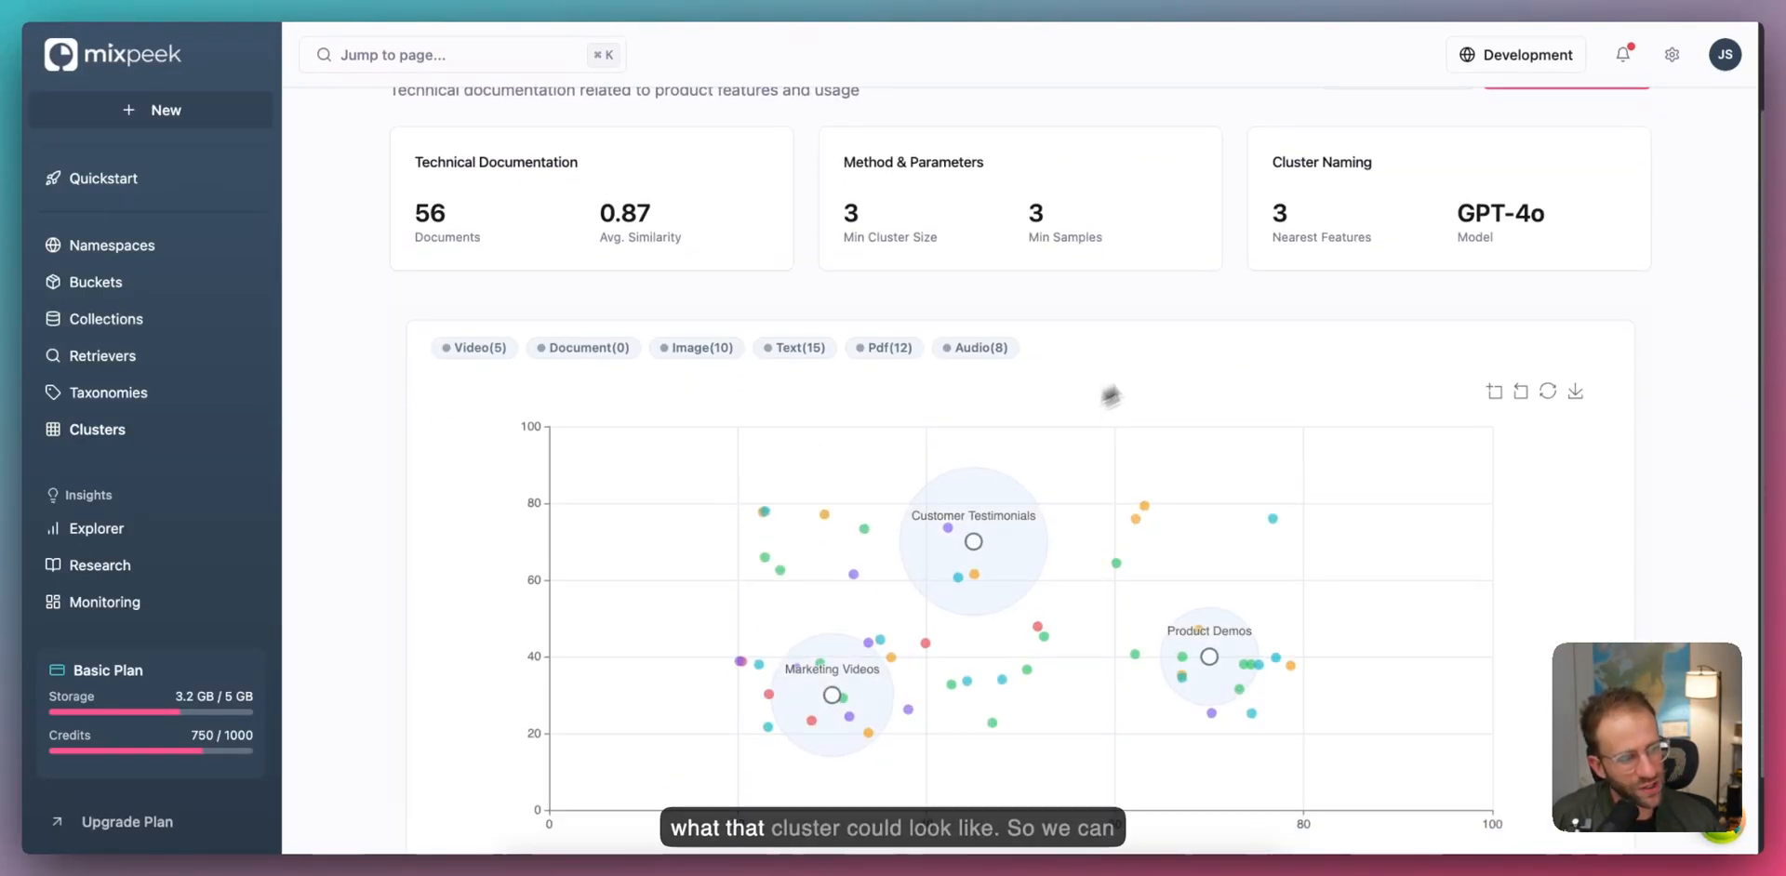
pyautogui.scroll(-1, 1302, 372)
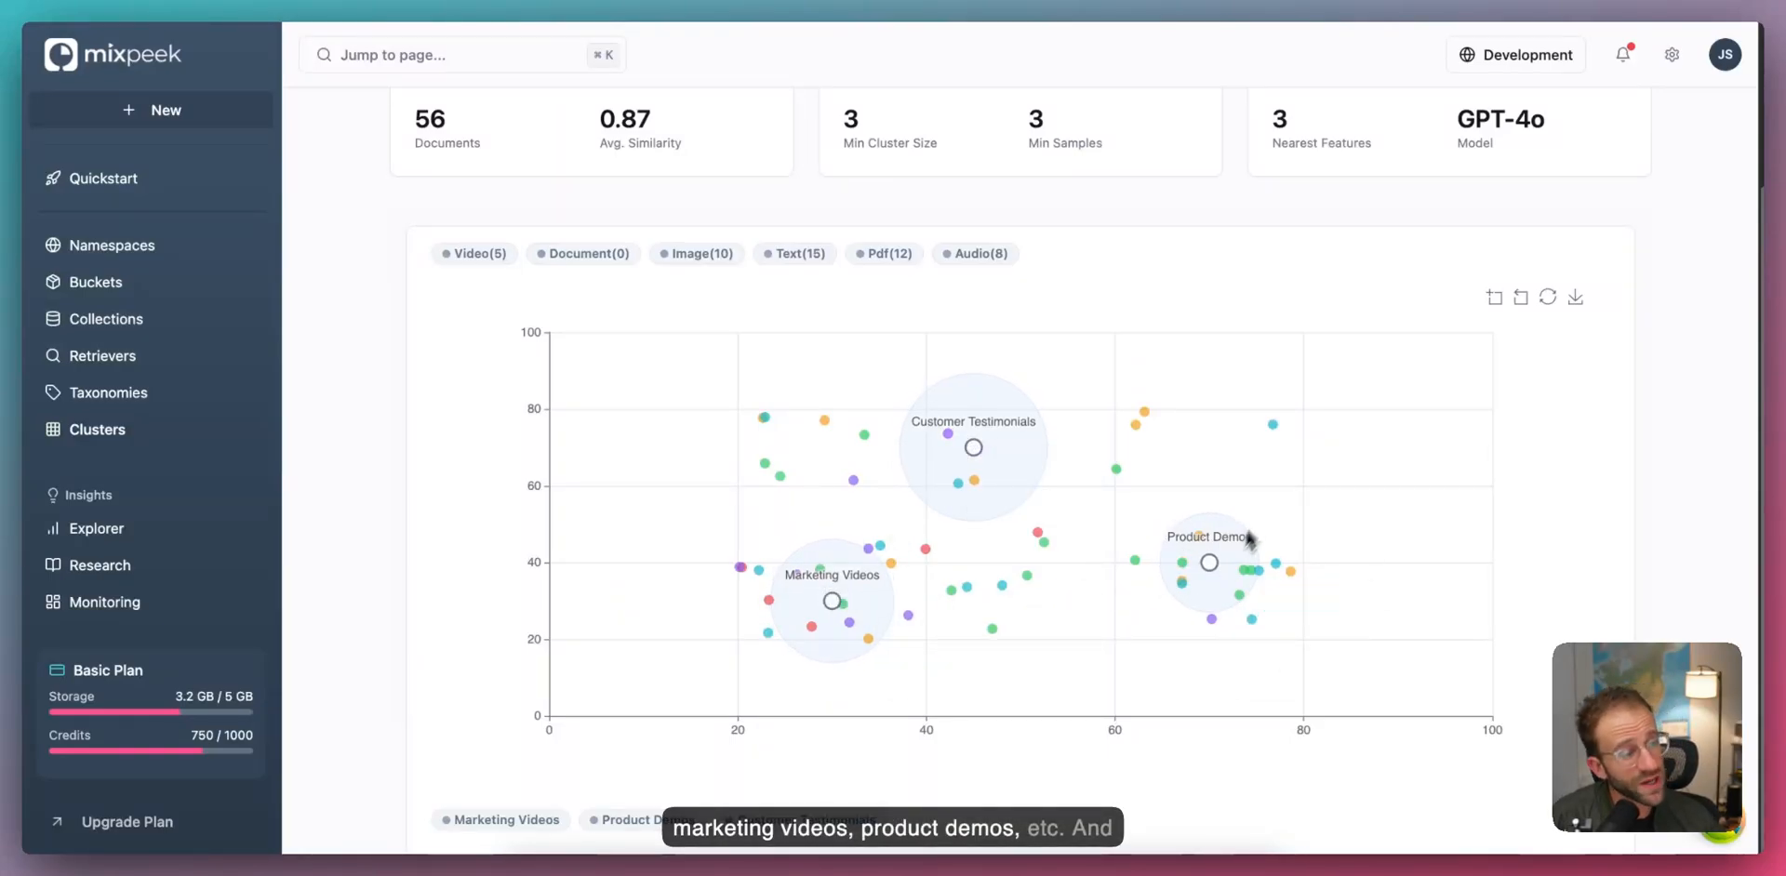
# Step: Inspect the outlying PDF document beyond the named clusters, finding its similar documents and viewing the document itself
pyautogui.click(1272, 424)
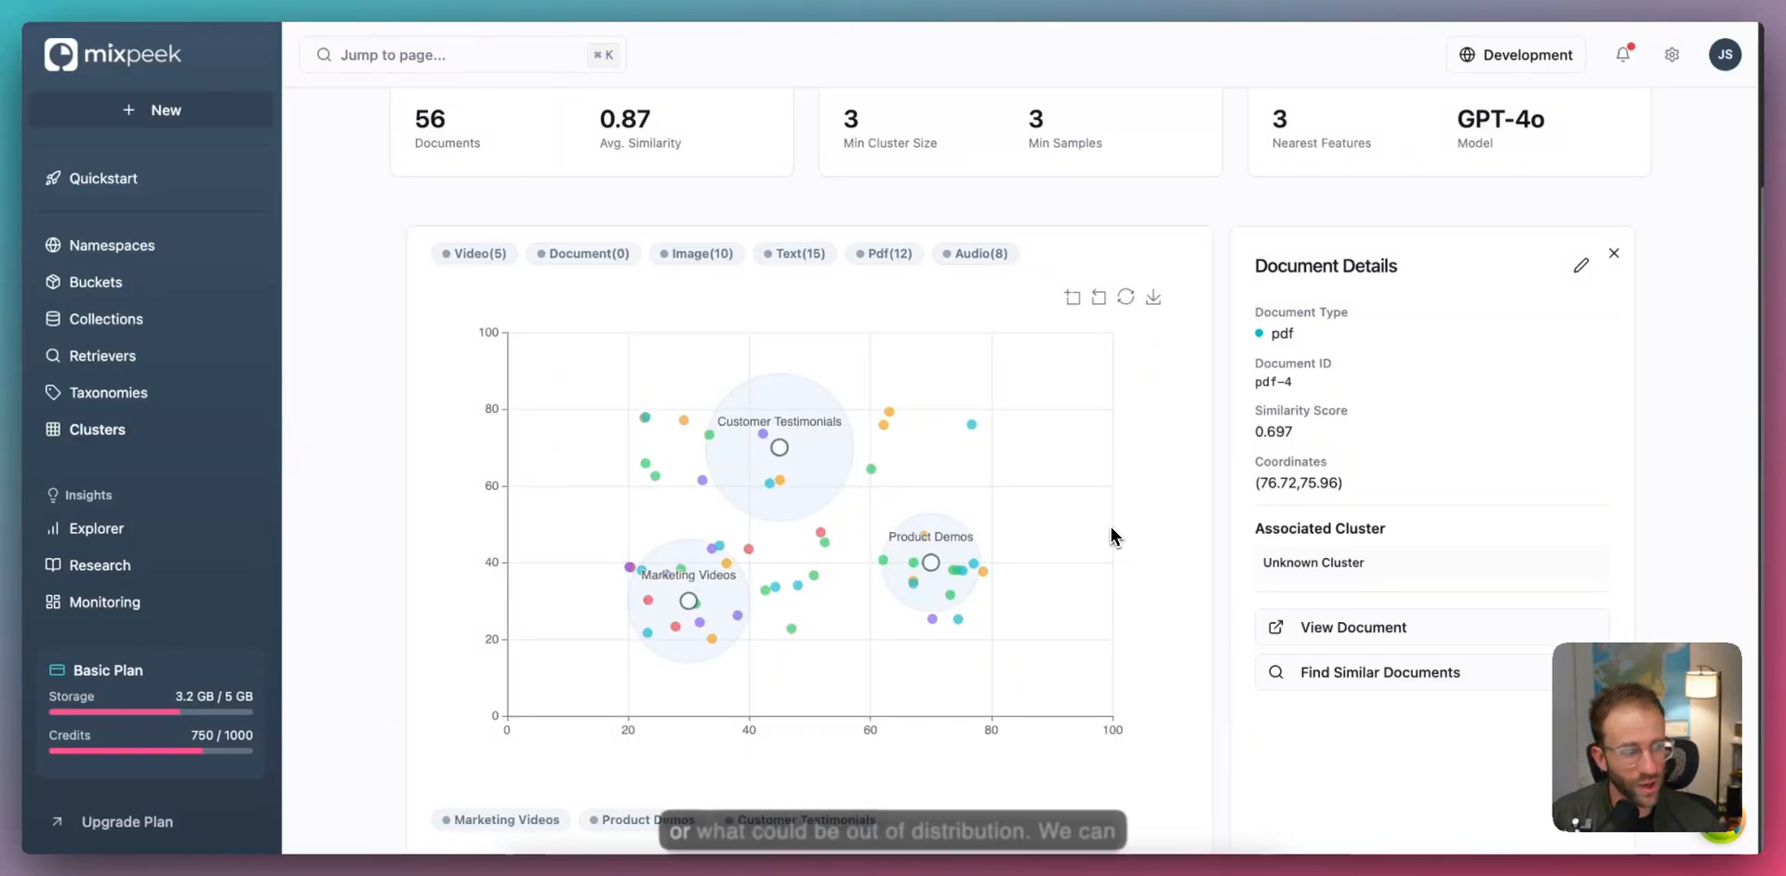
pyautogui.click(1367, 672)
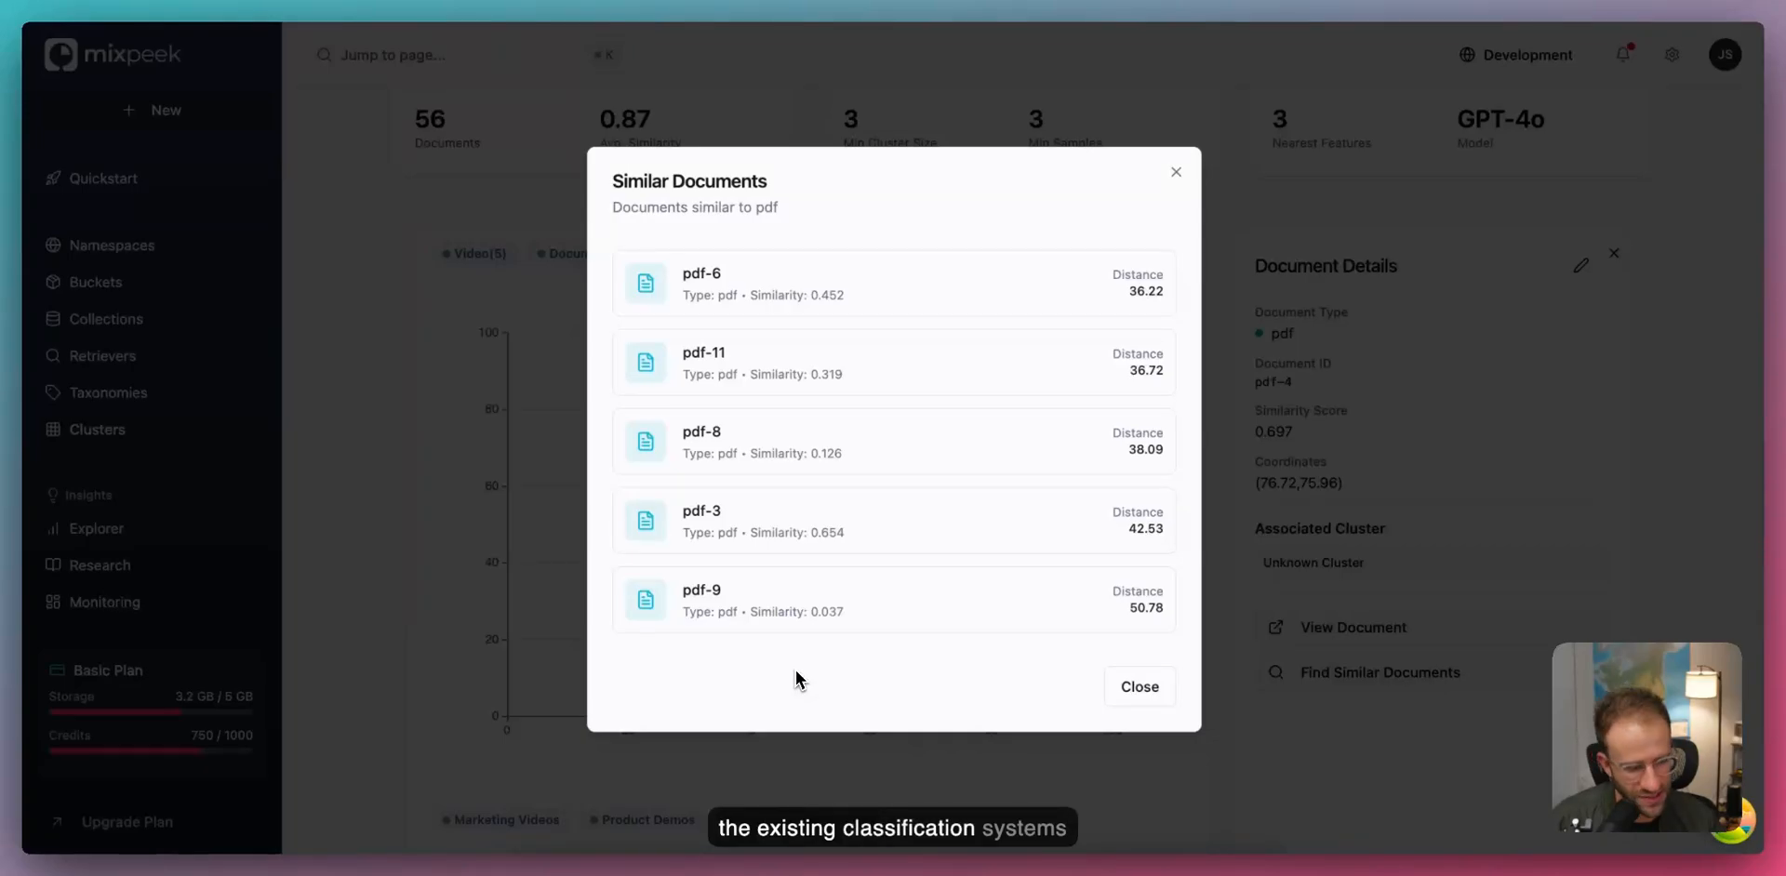
pyautogui.click(1297, 553)
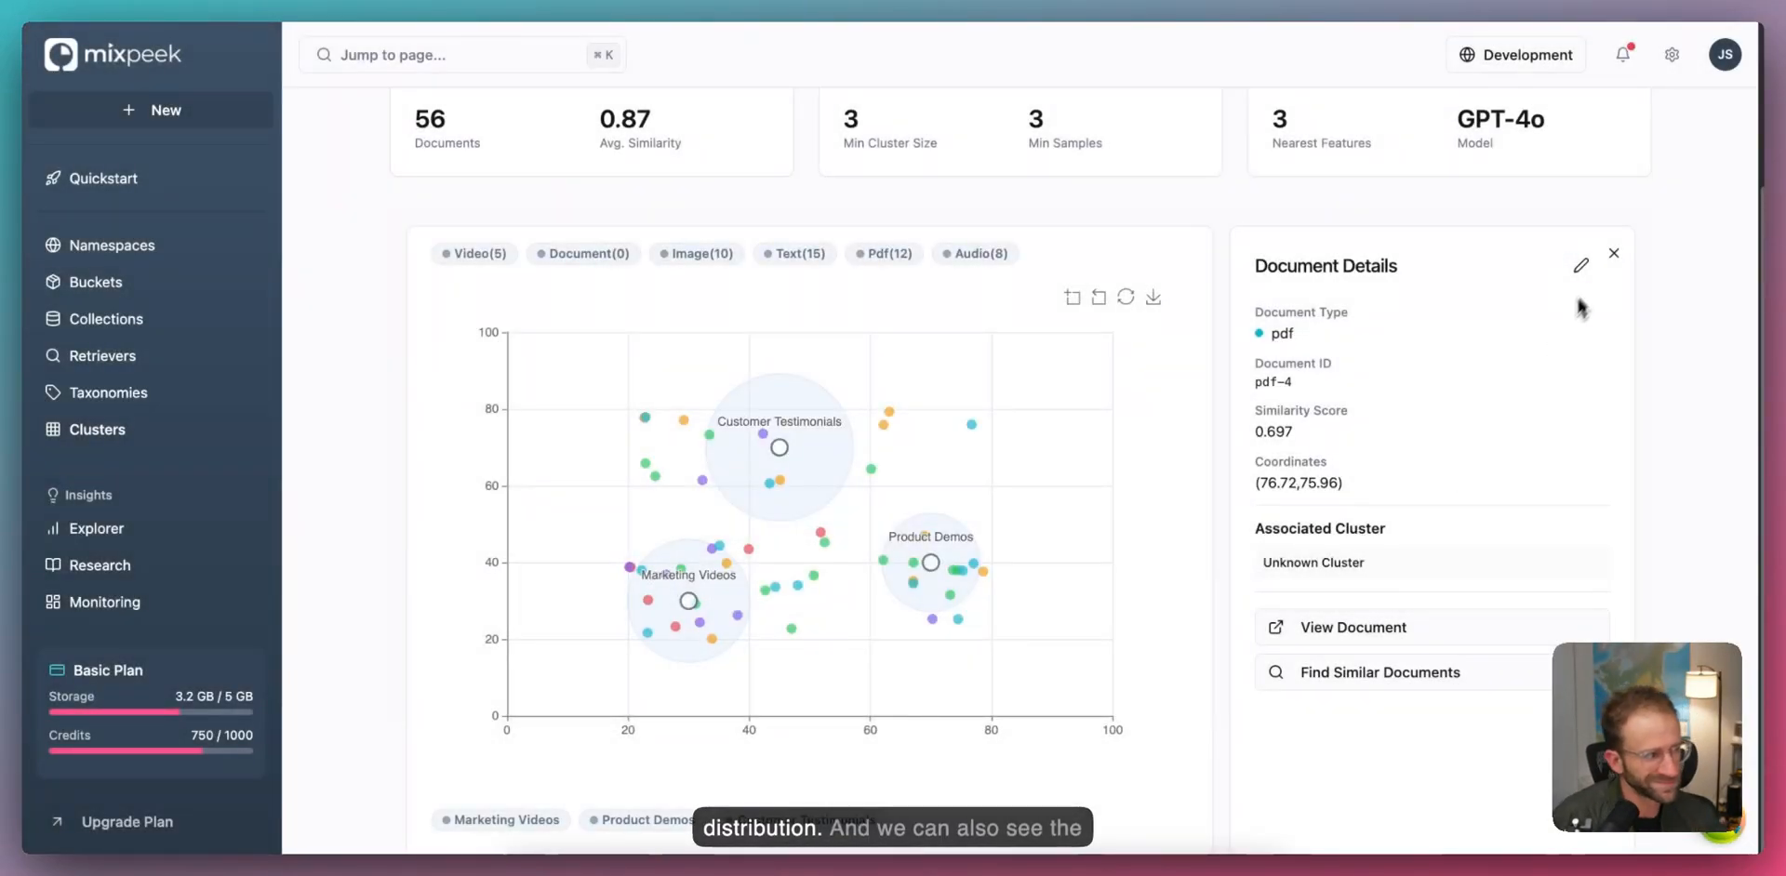
pyautogui.click(1353, 627)
pyautogui.click(1434, 488)
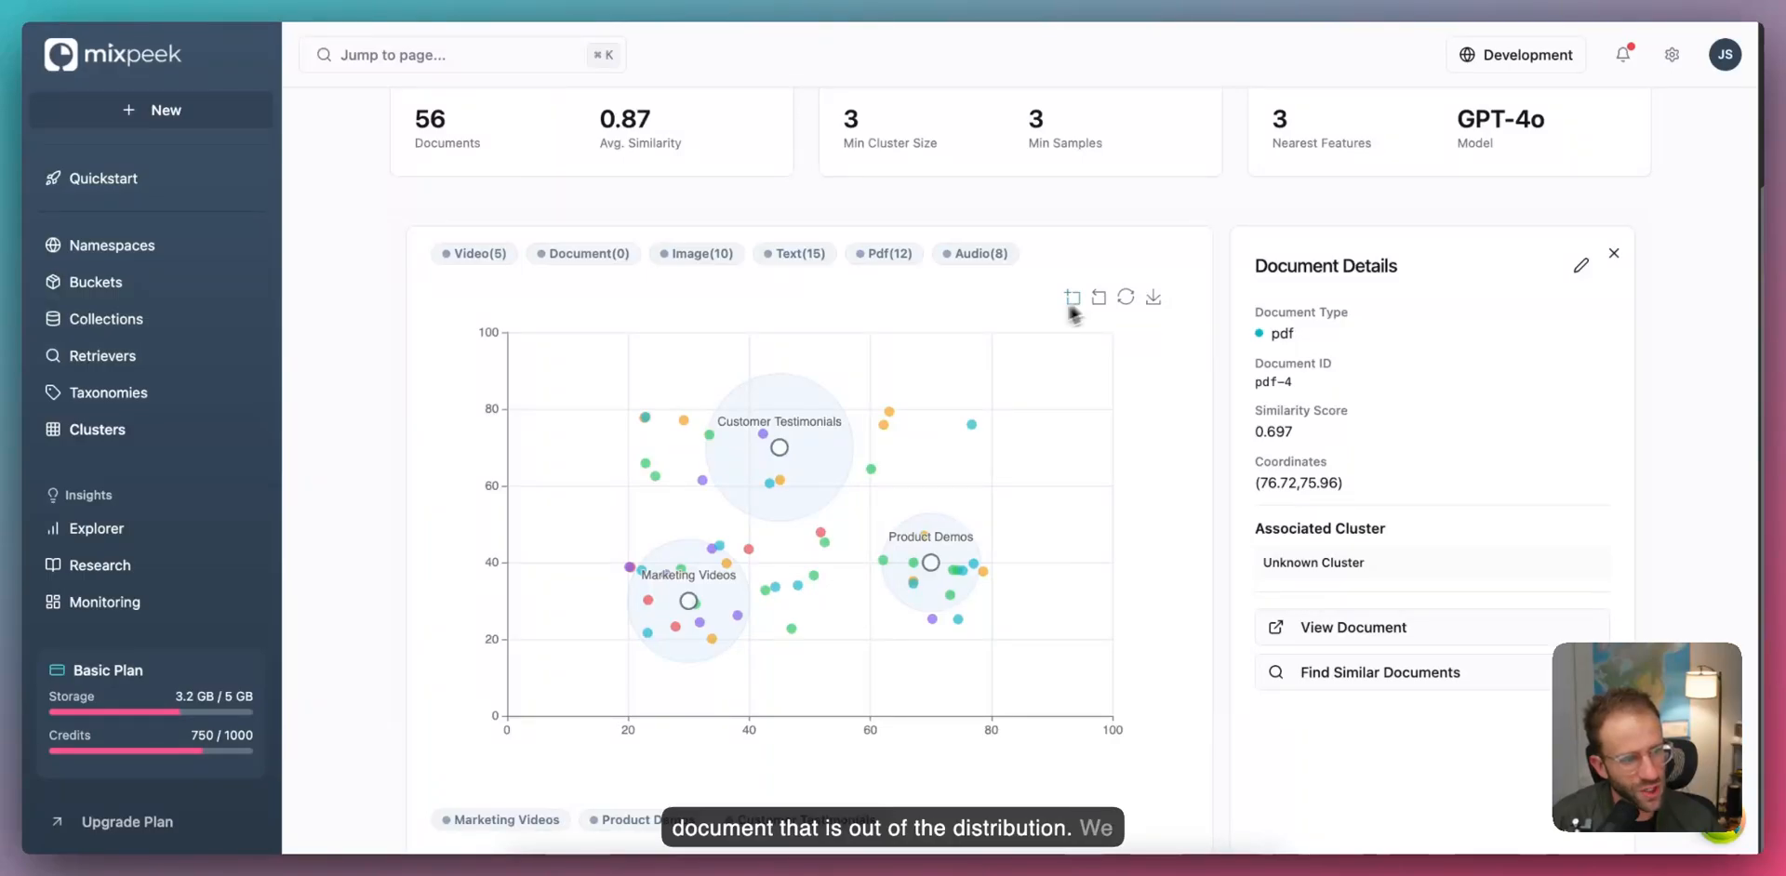
# Step: Zoom the scatter plot to about 20 to 90 on the horizontal axis and close the document details
pyautogui.moveTo(633, 362); pyautogui.dragTo(1062, 498)
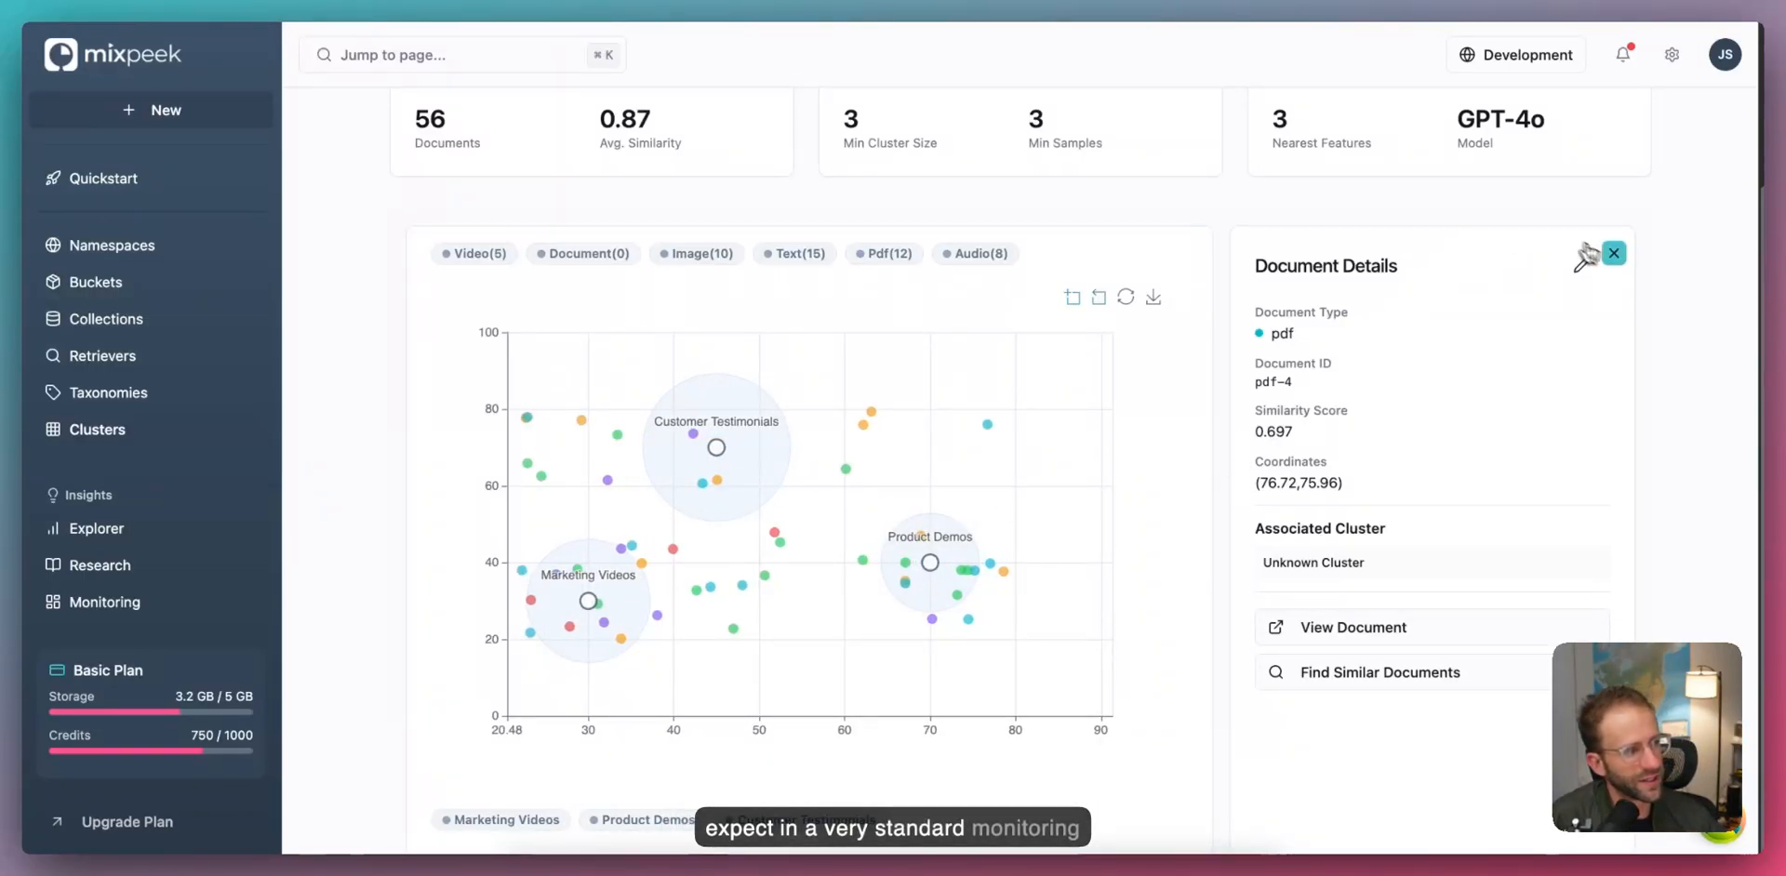
pyautogui.click(1613, 253)
# Step: Return to the clusters list and start creating a new cluster
pyautogui.scroll(4, 1156, 310)
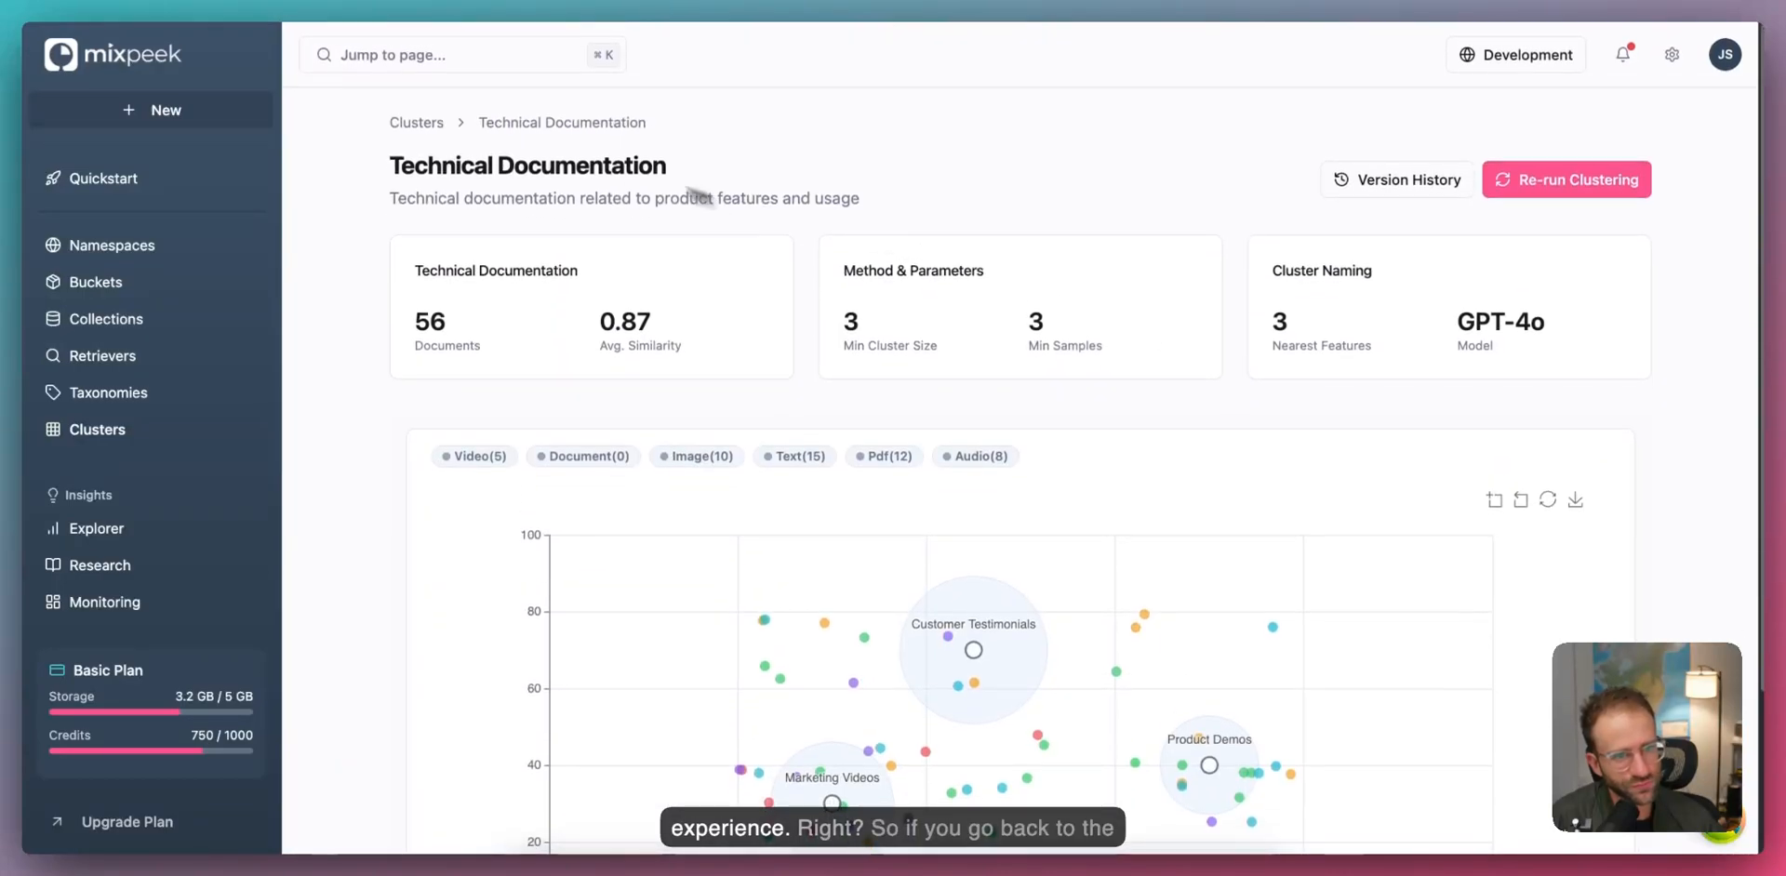
pyautogui.click(431, 131)
pyautogui.click(1581, 180)
# Step: Enable scheduling for the cluster and set the recurrence unit to Weeks, leaving the document threshold empty
pyautogui.scroll(-5, 897, 359)
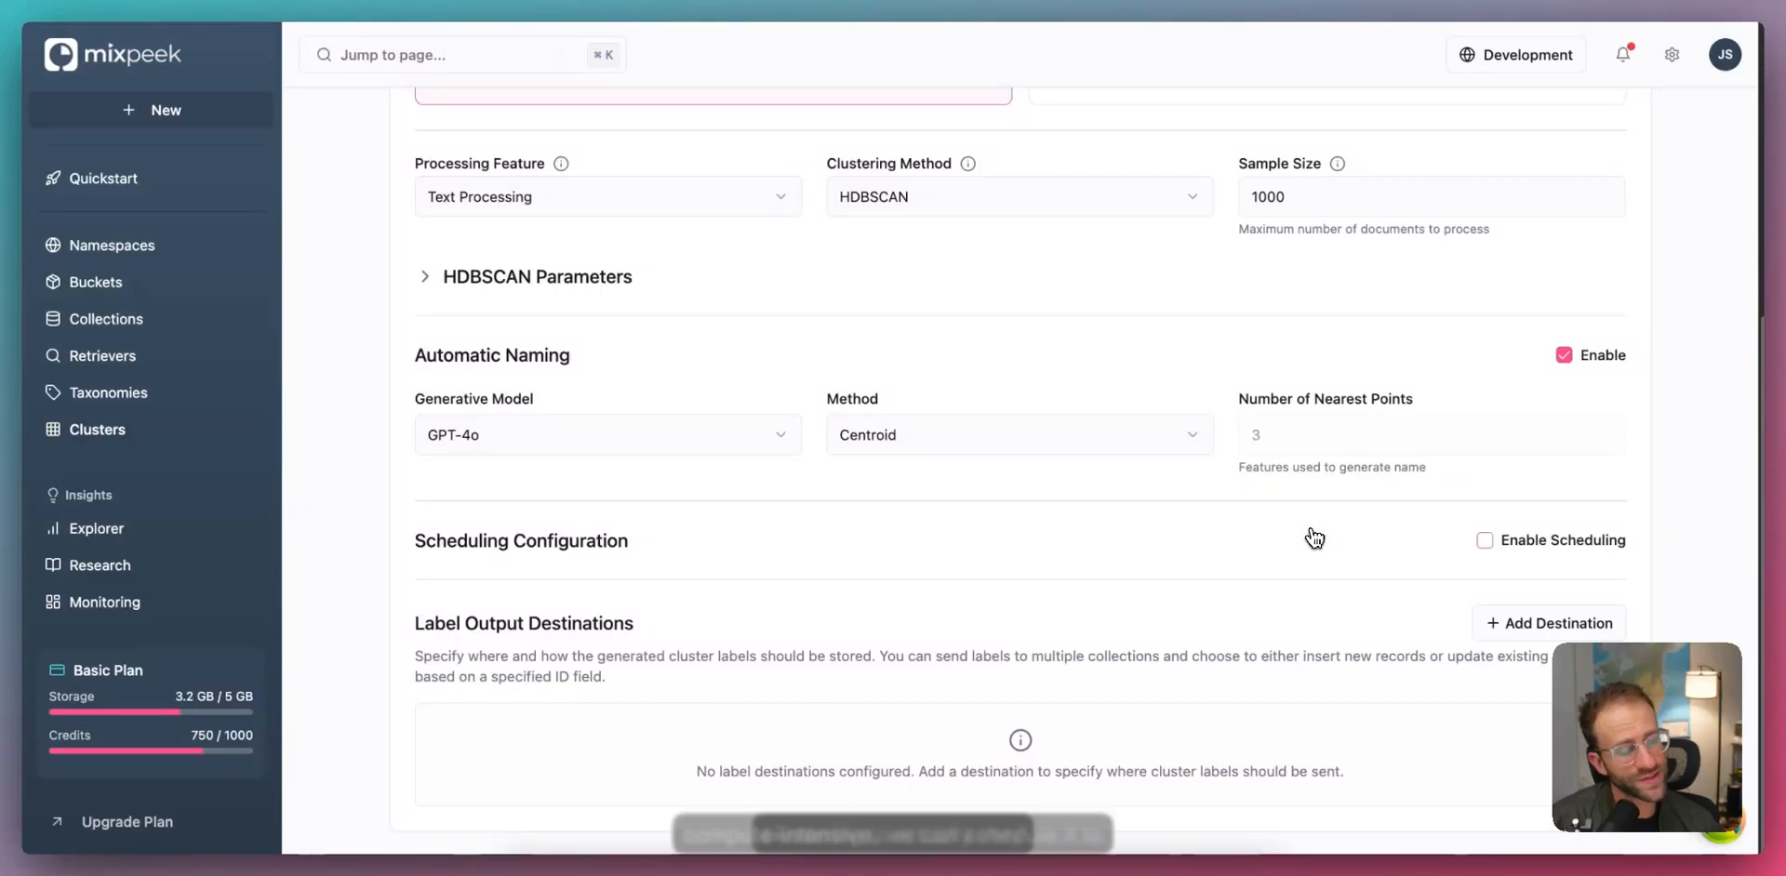
pyautogui.click(1484, 541)
pyautogui.scroll(-1, 1053, 558)
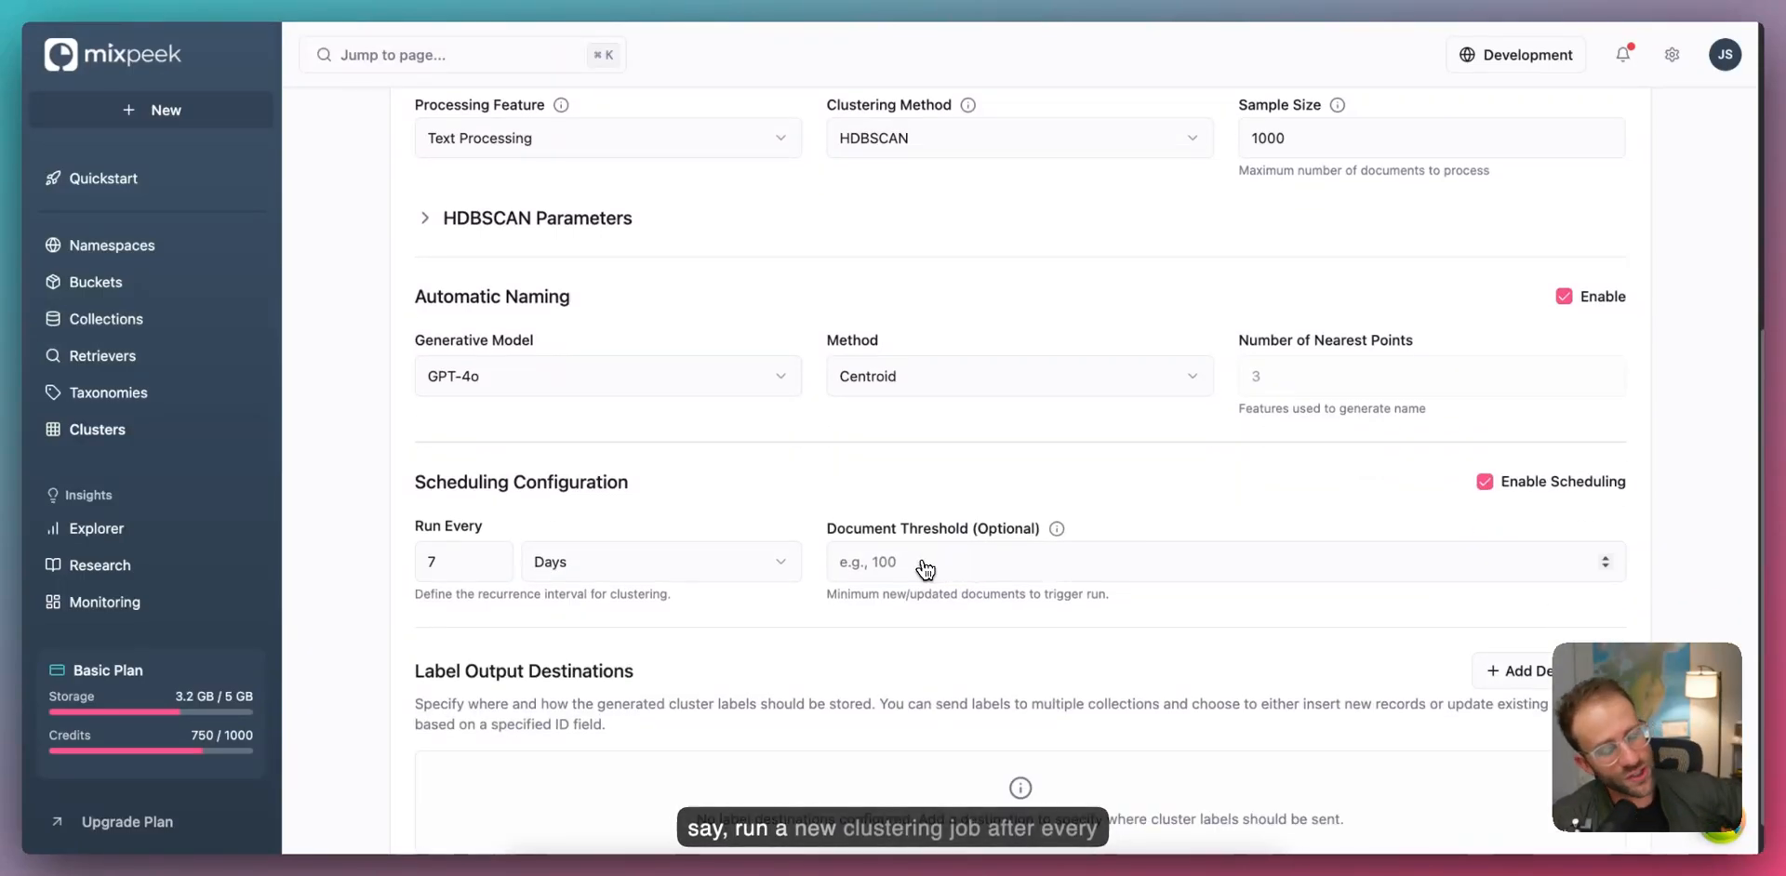
pyautogui.click(710, 562)
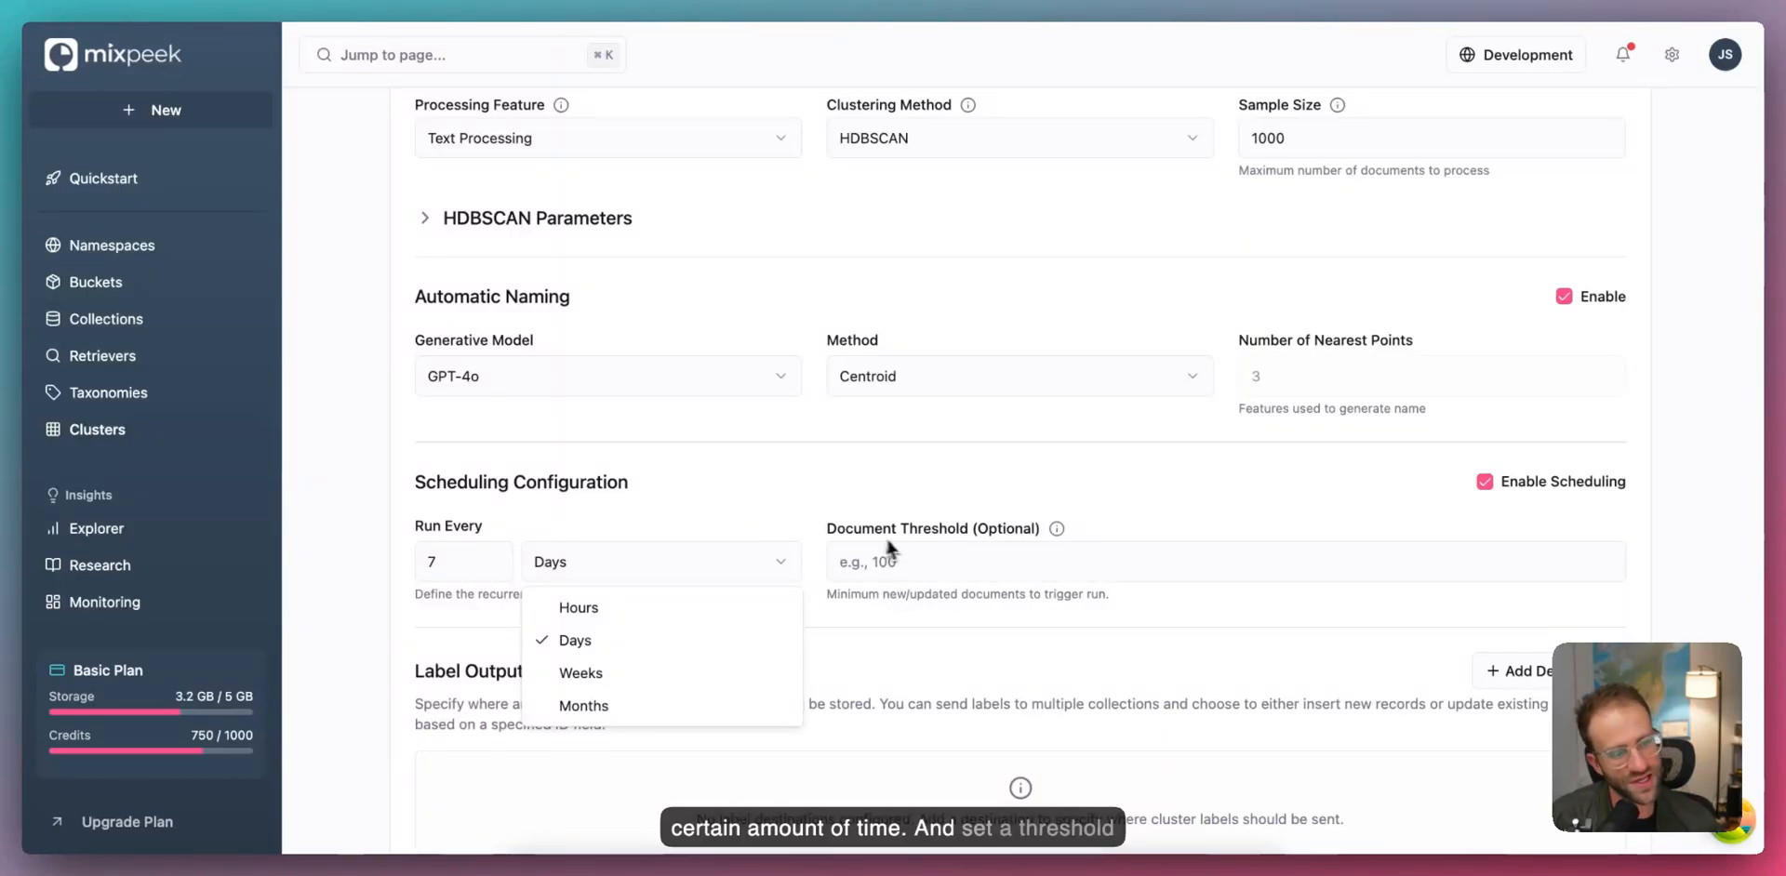
pyautogui.click(886, 545)
pyautogui.click(673, 551)
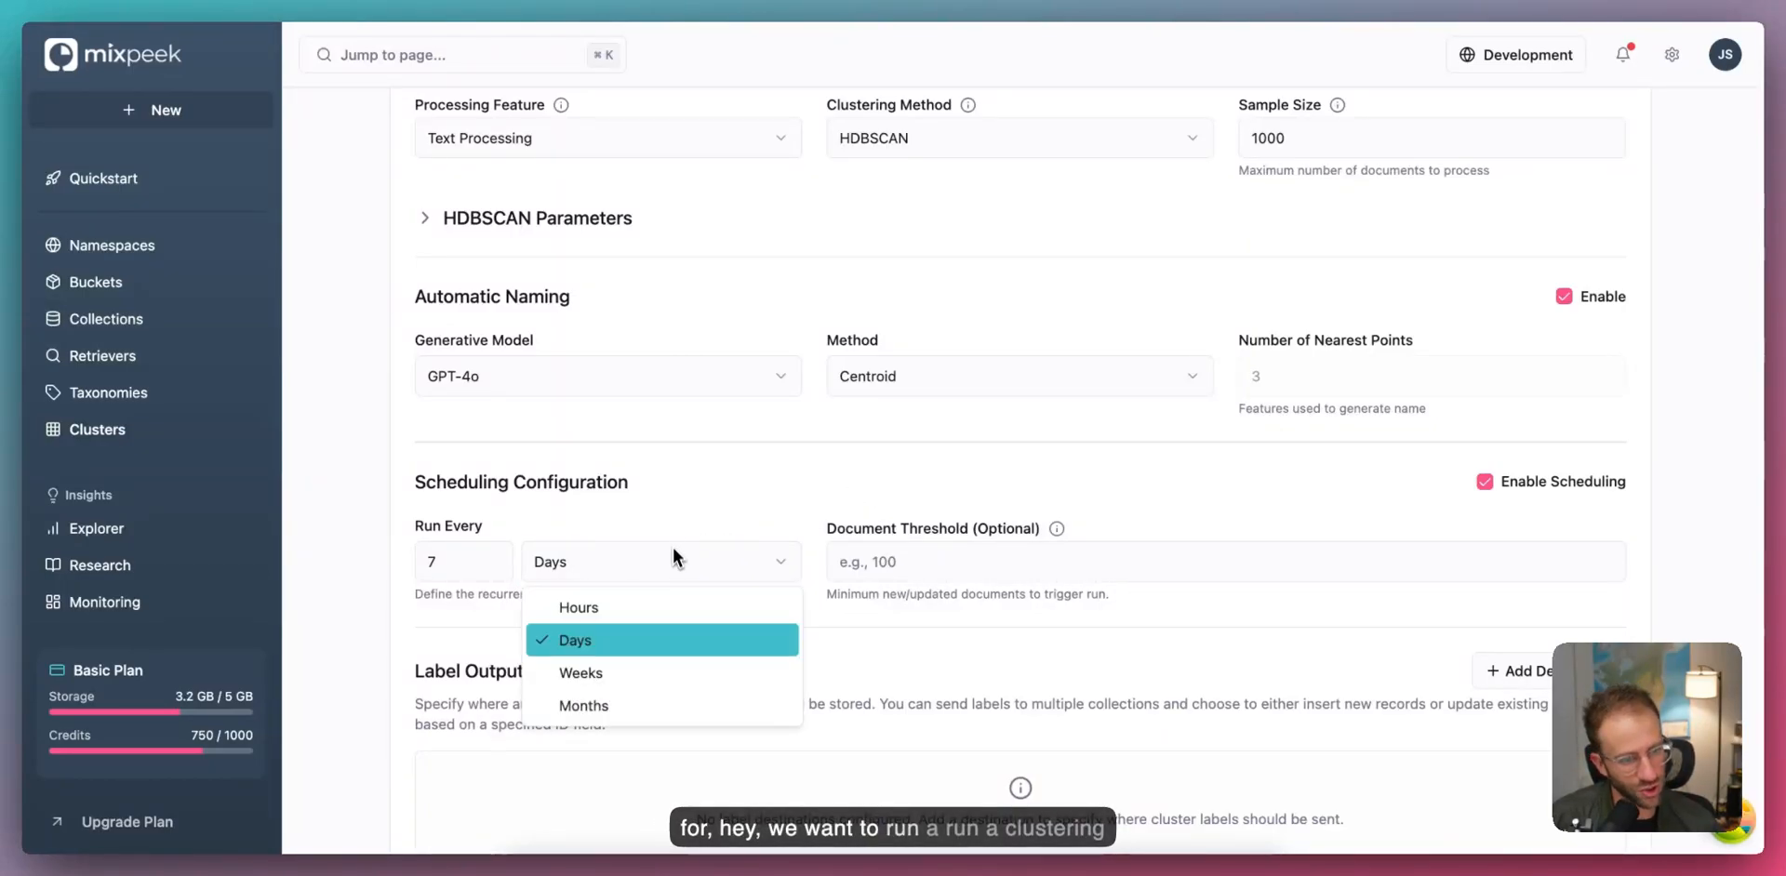
pyautogui.click(584, 670)
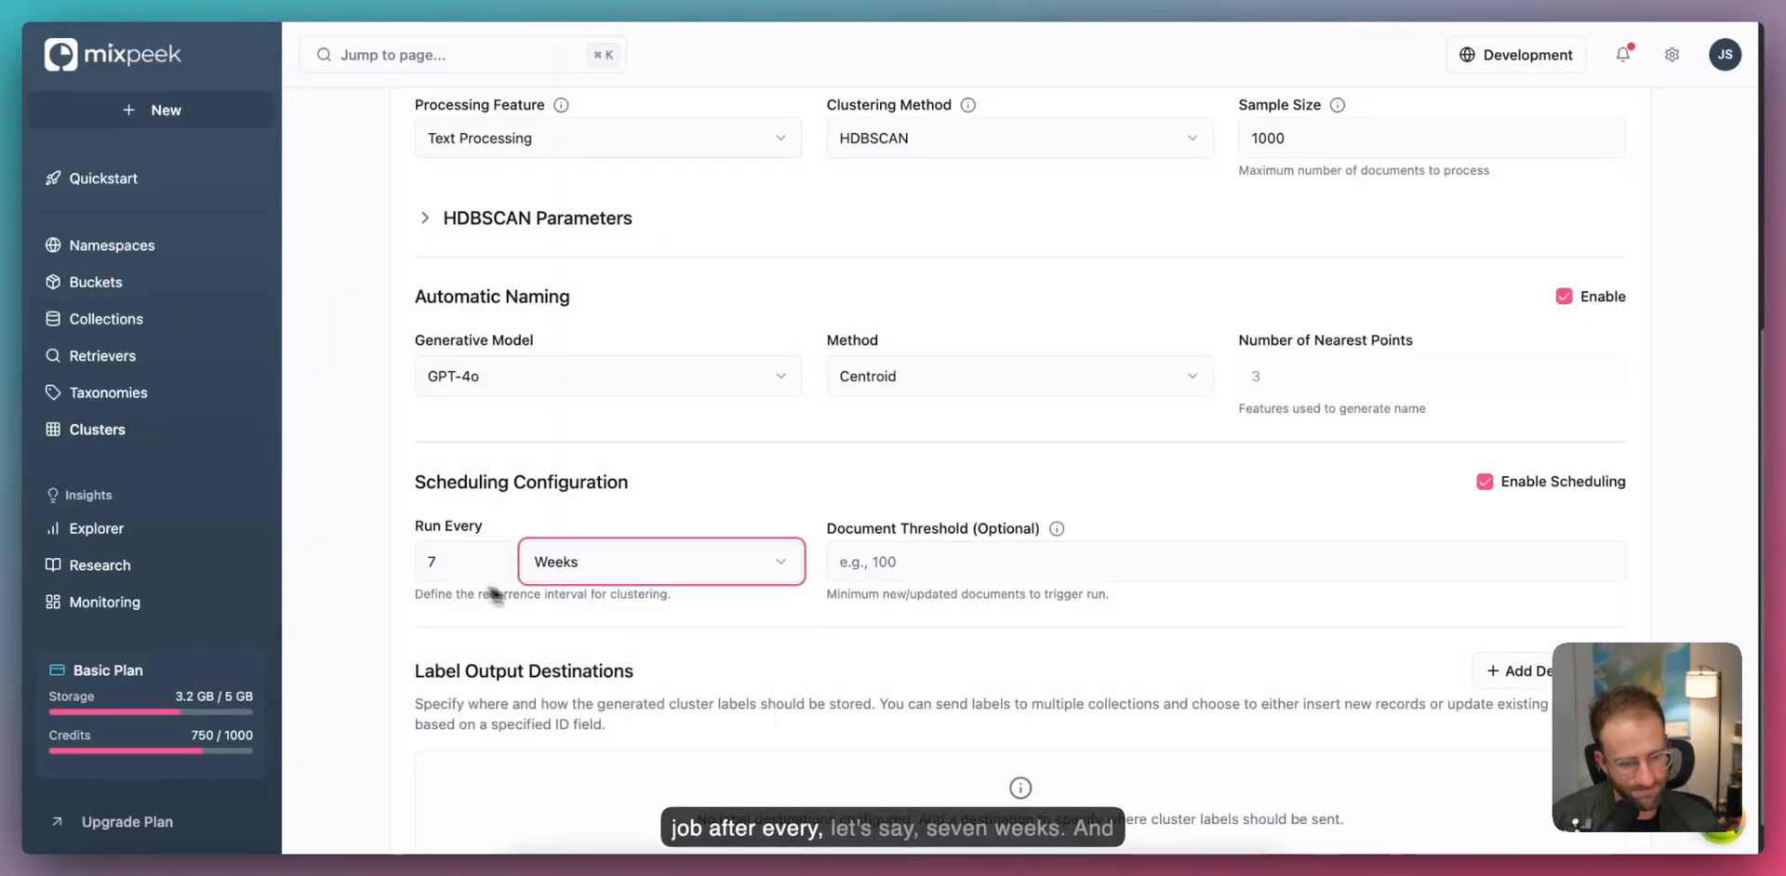
pyautogui.click(869, 565)
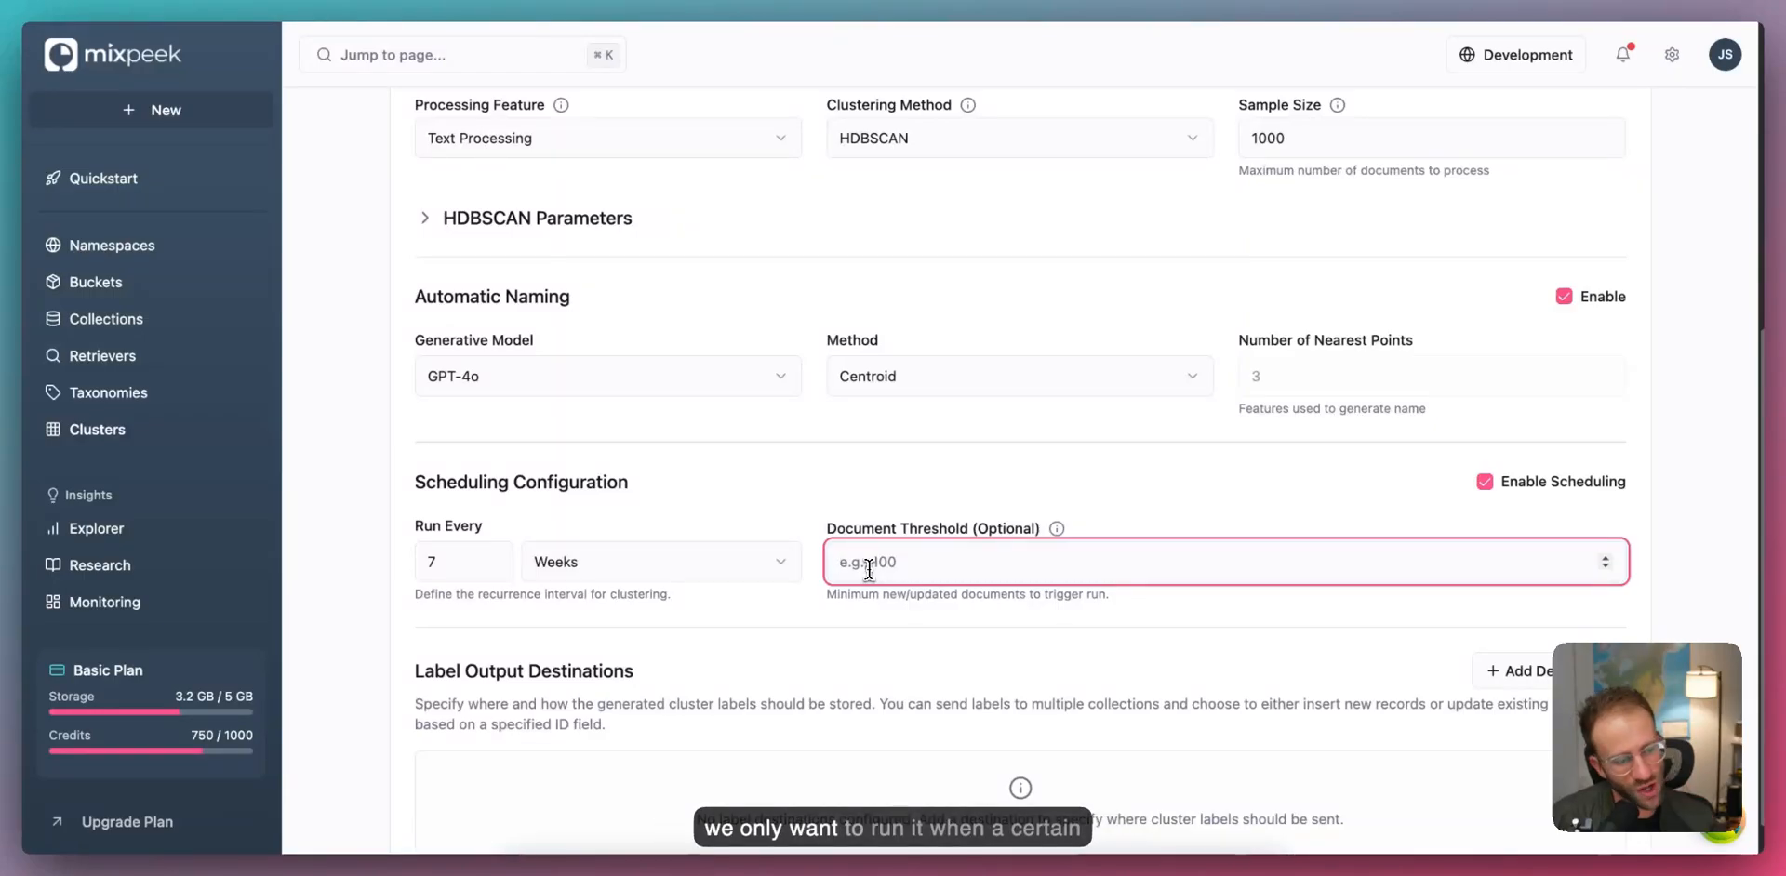
pyautogui.click(893, 646)
# Step: Add the customer-support collection as a label output destination
pyautogui.scroll(-1, 893, 645)
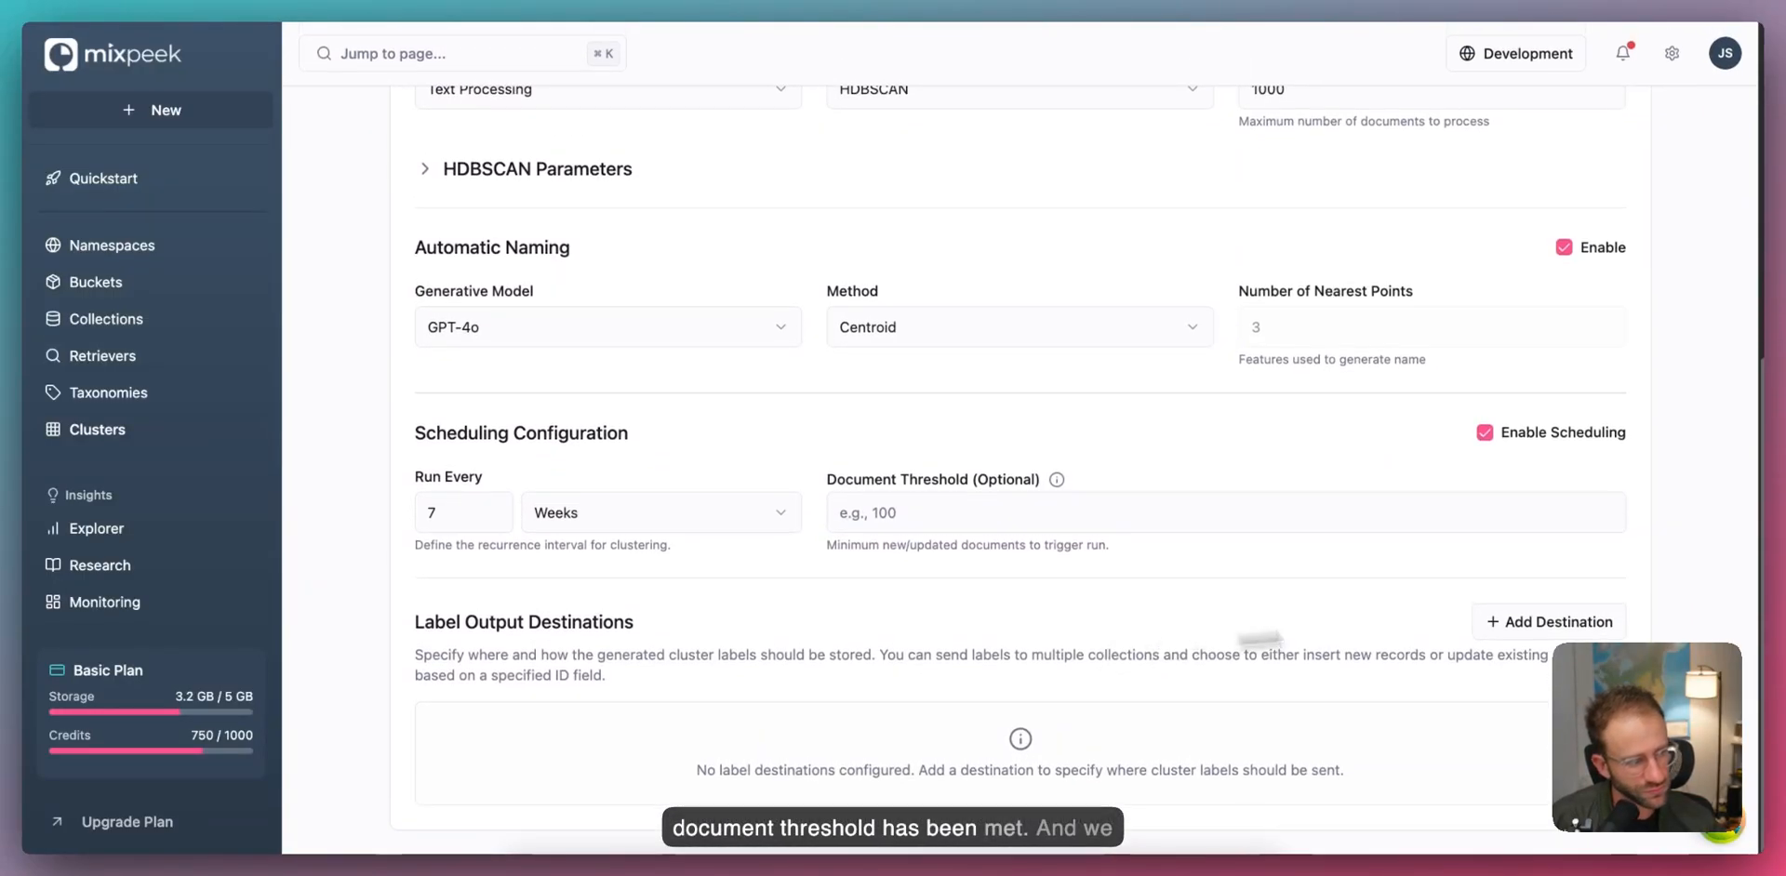
pyautogui.click(1525, 621)
pyautogui.click(1393, 493)
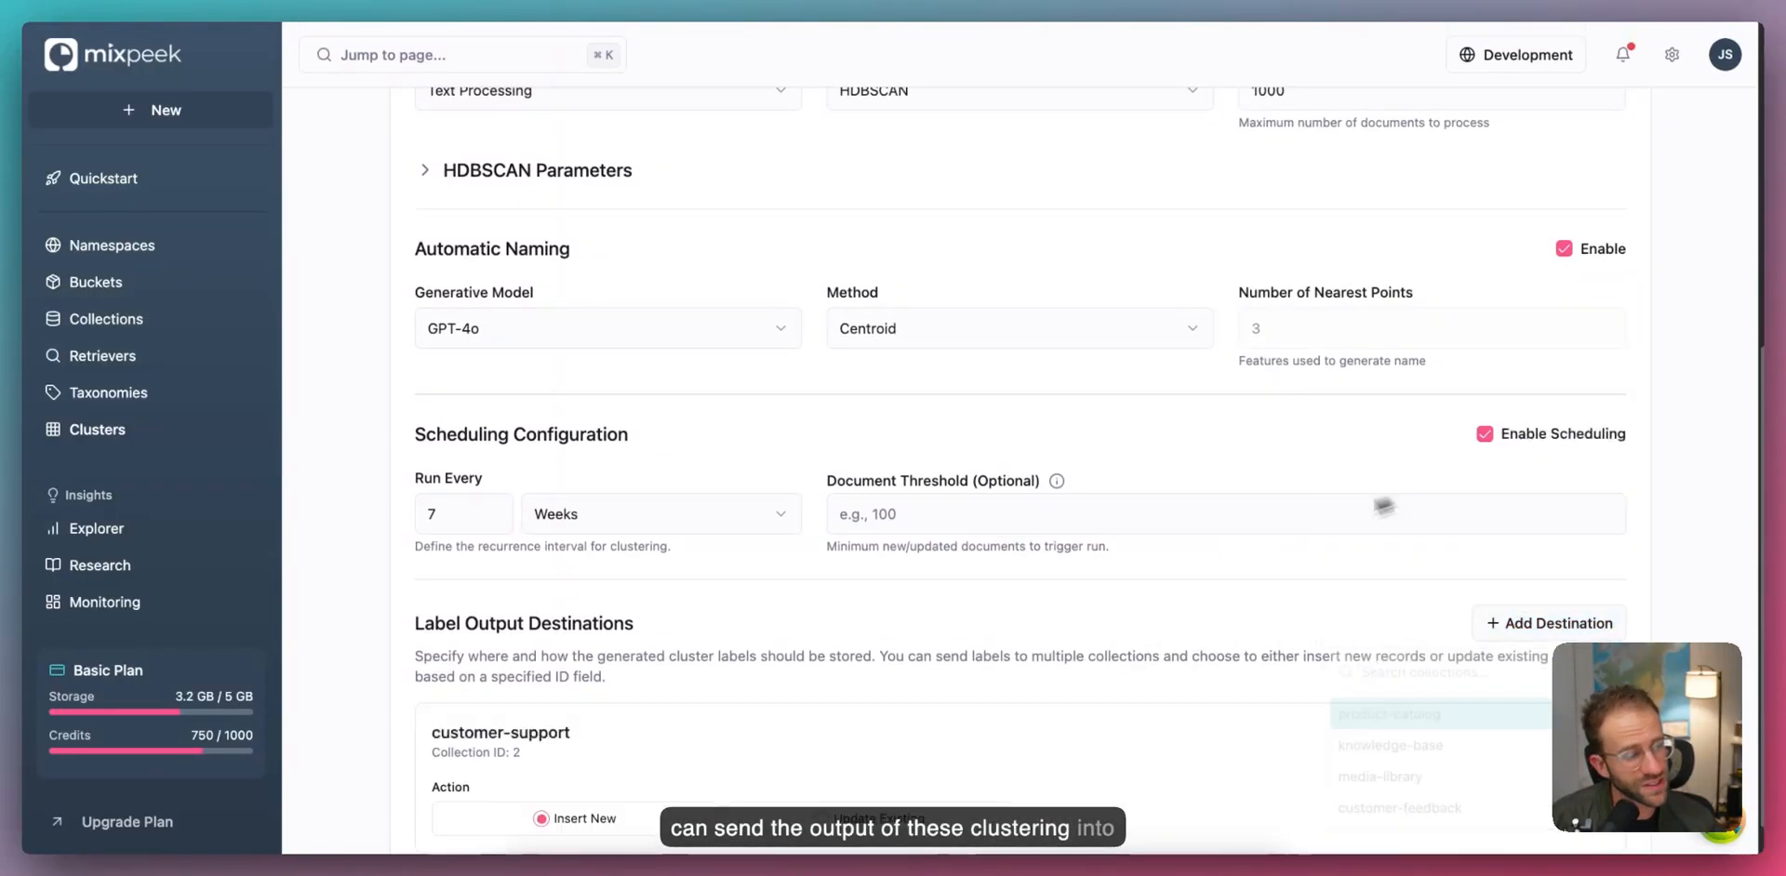
pyautogui.scroll(-1, 1085, 586)
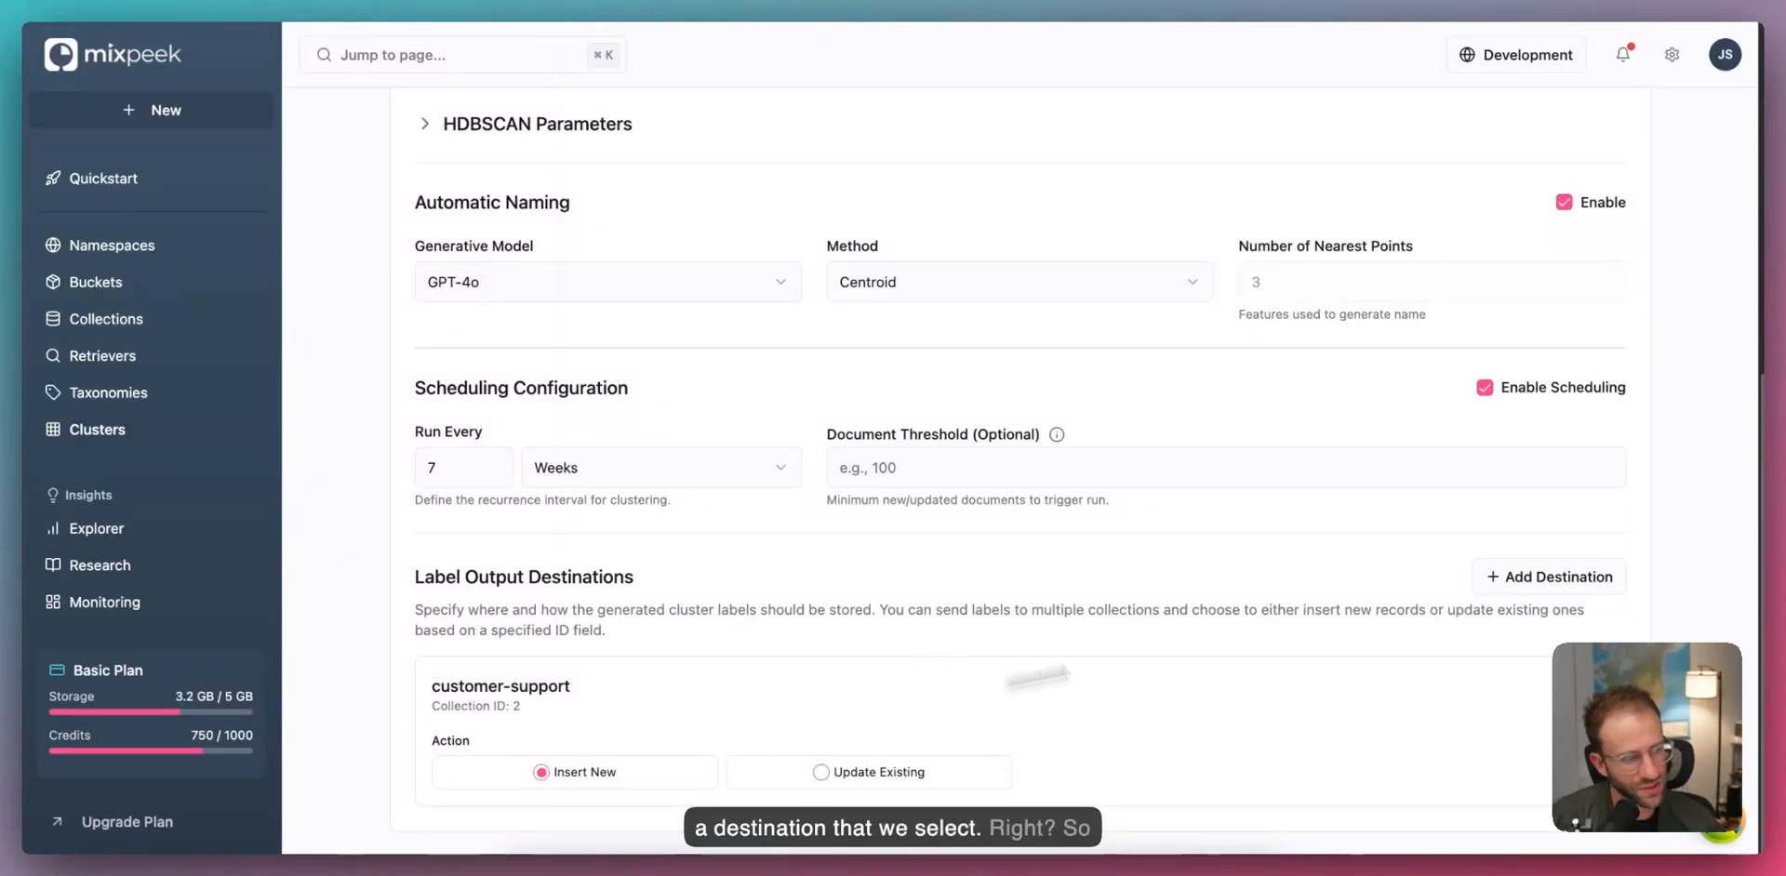
pyautogui.click(1525, 577)
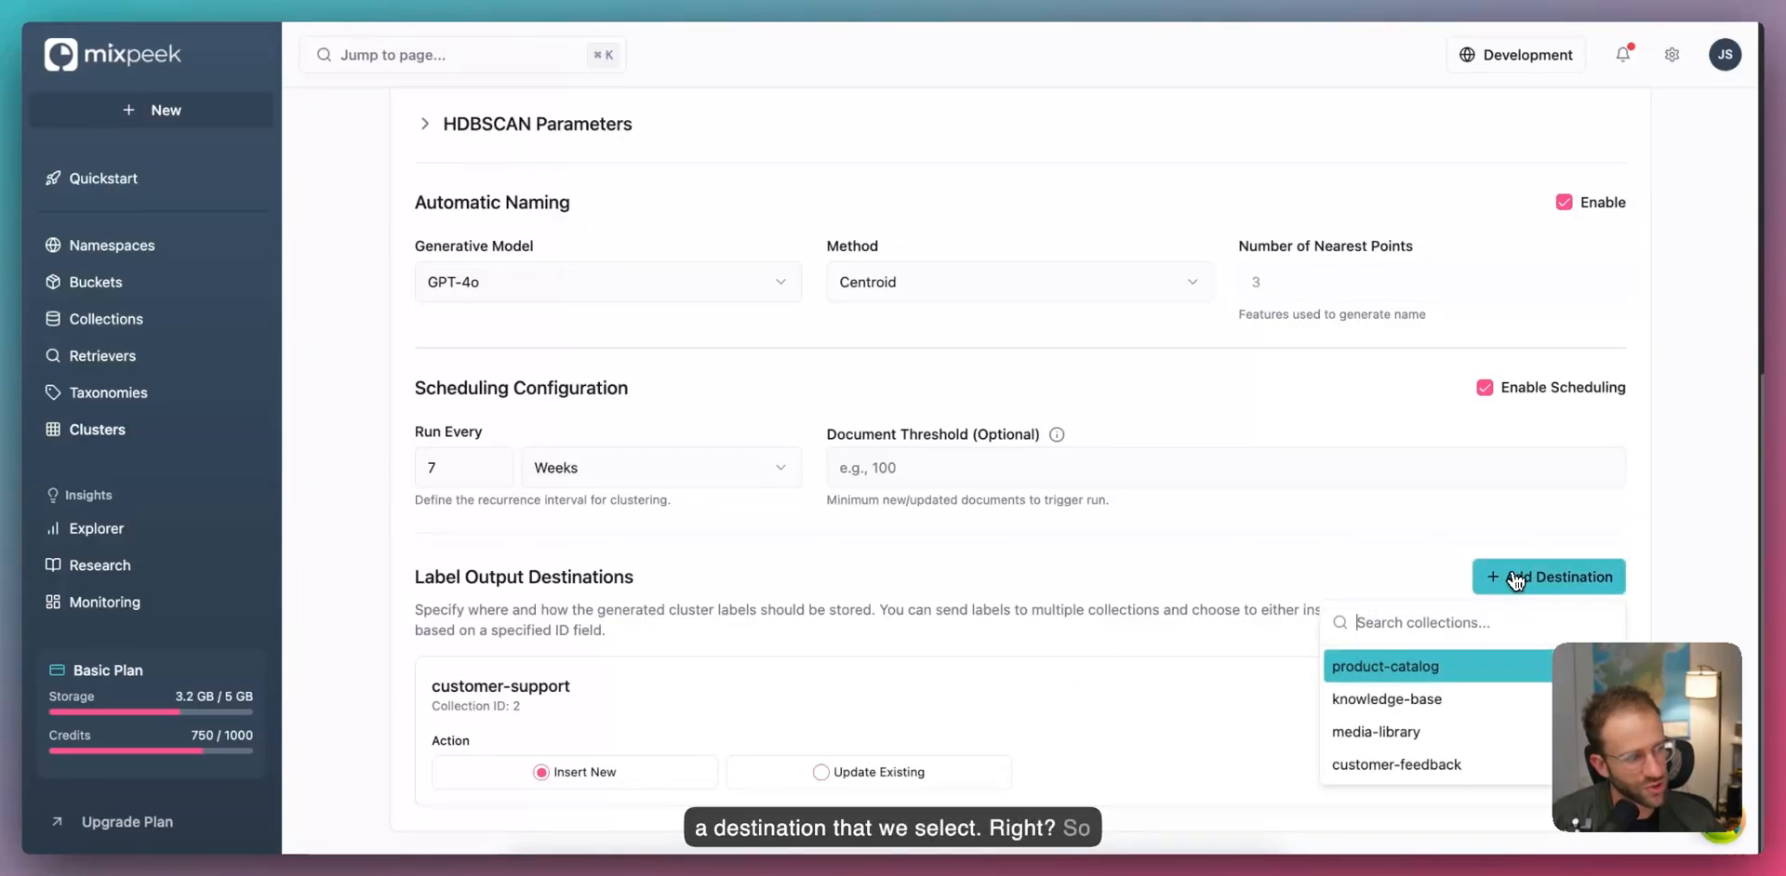
pyautogui.click(1246, 615)
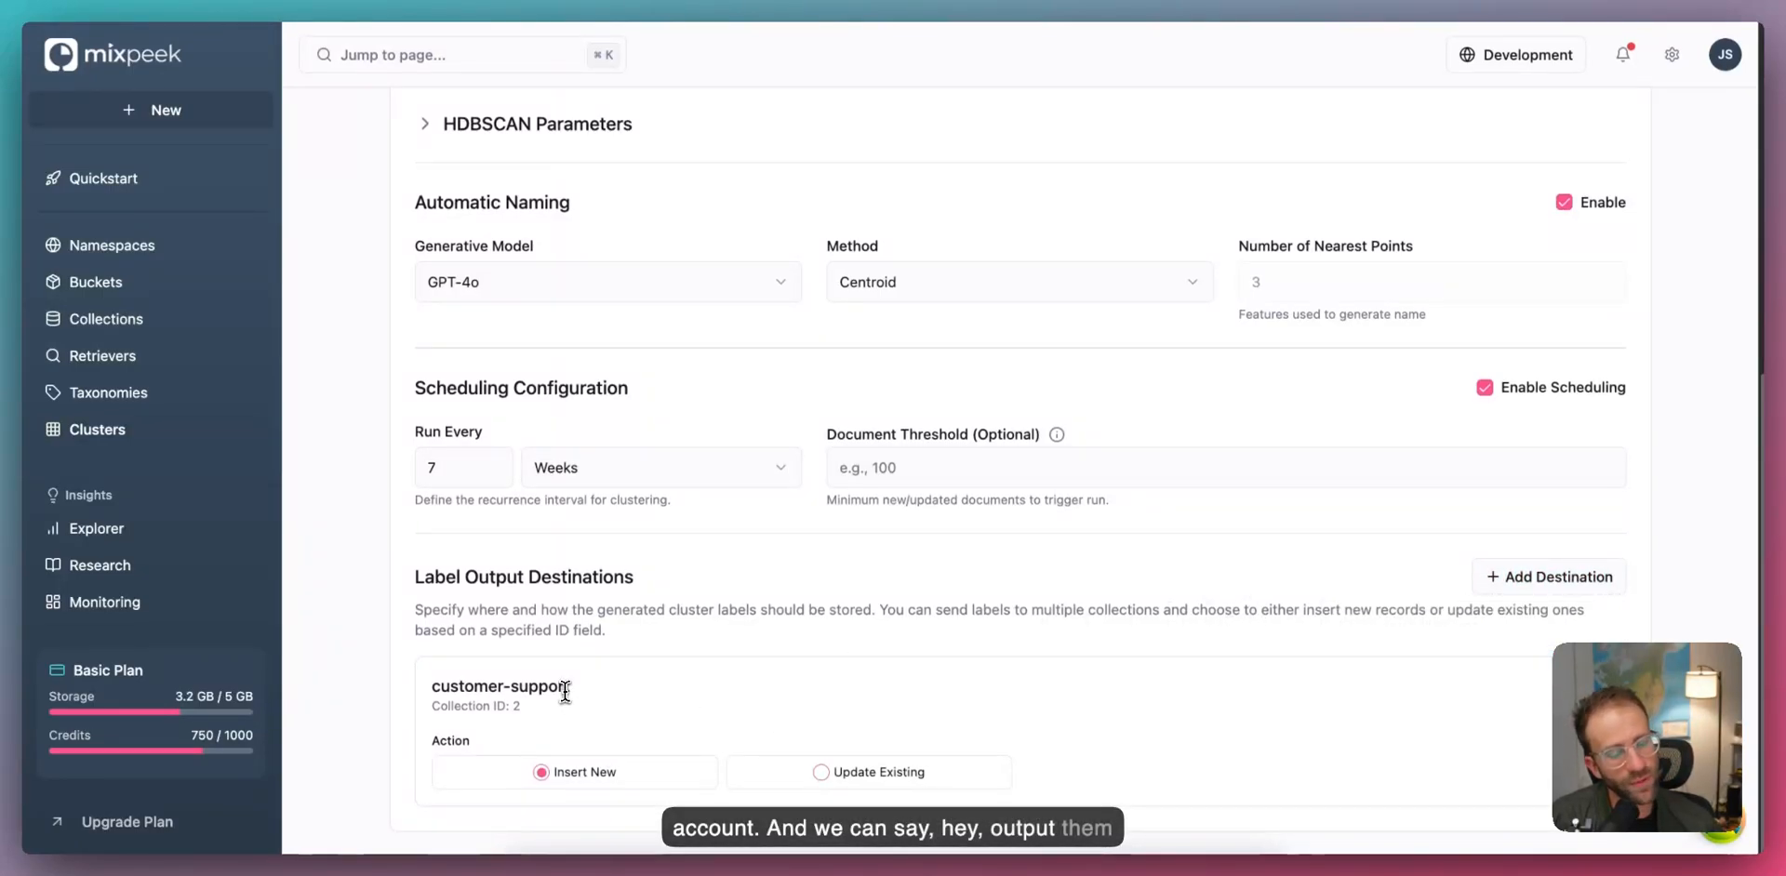
# Step: Set the customer-support destination's action to Update Existing and look through the fields available for matching
pyautogui.click(822, 777)
pyautogui.click(1083, 778)
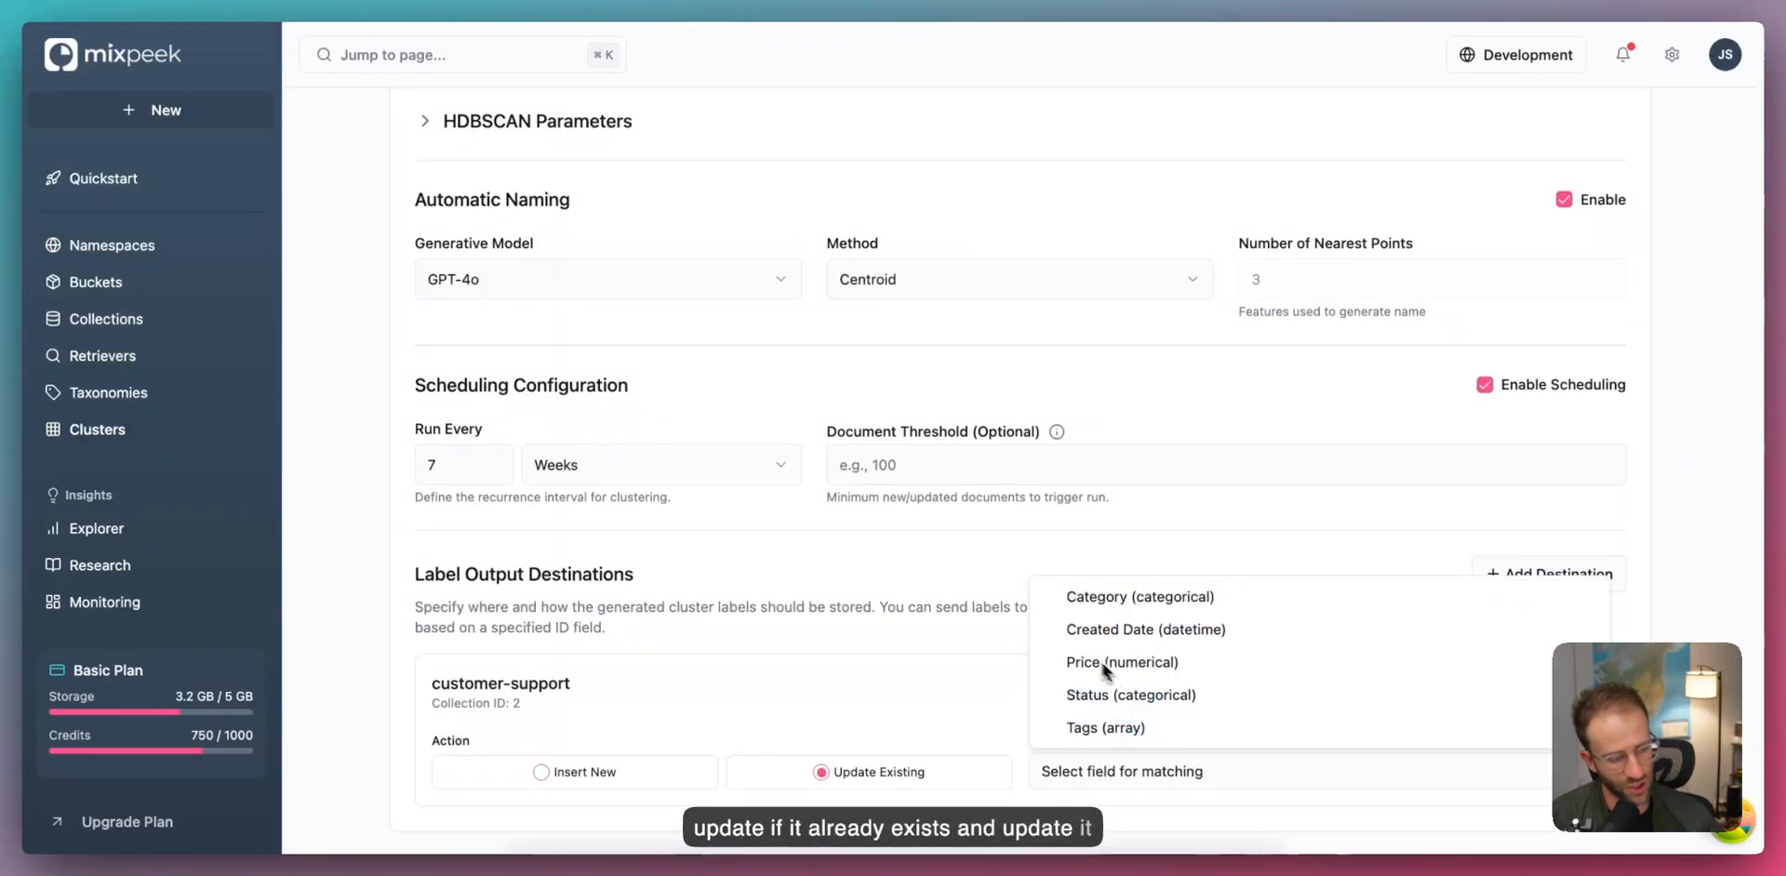
pyautogui.click(887, 616)
pyautogui.scroll(-1, 847, 623)
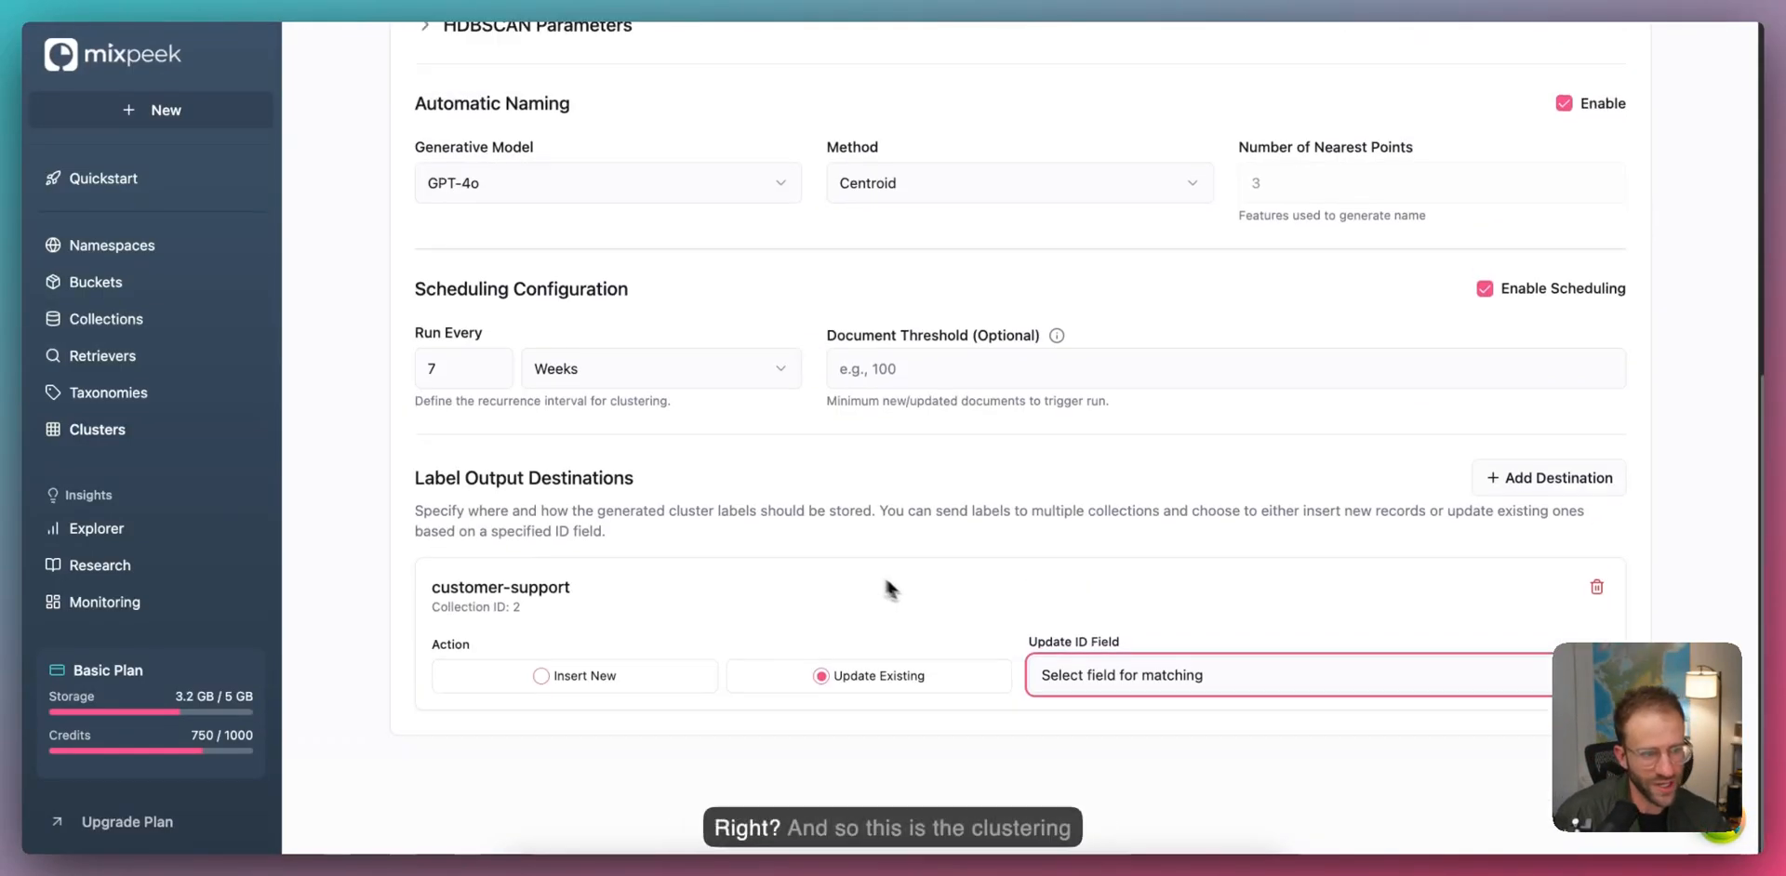
# Step: Review the new cluster's configuration and go back to the clusters list without saving it
pyautogui.scroll(1, 902, 601)
pyautogui.scroll(3, 943, 622)
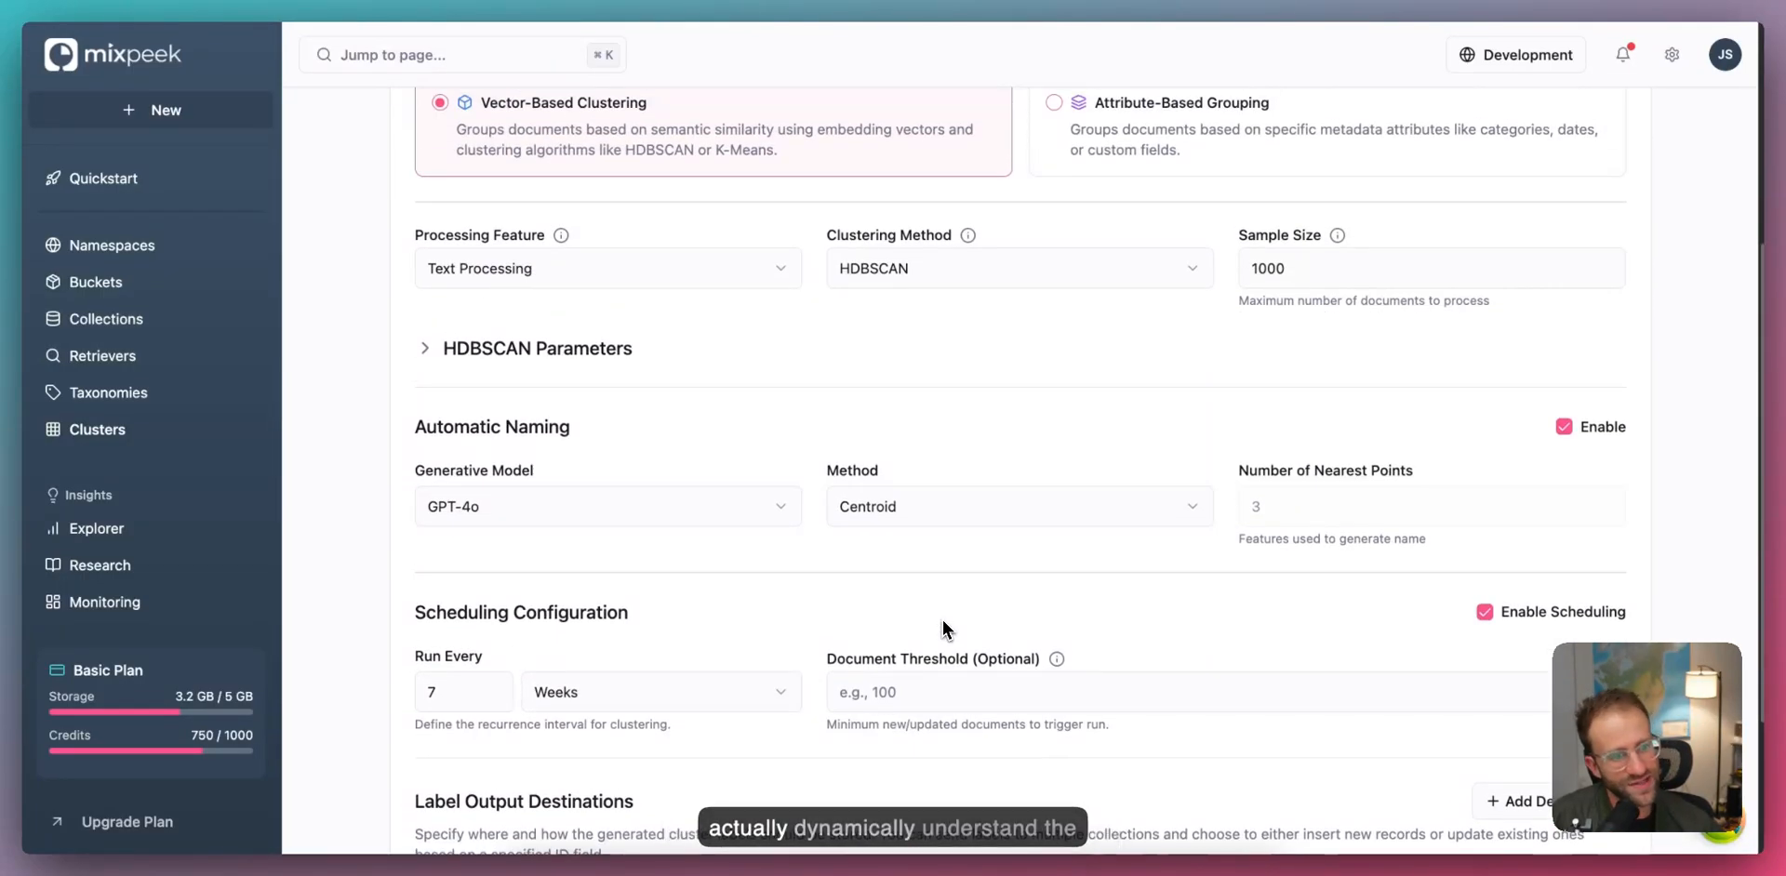
pyautogui.scroll(5, 941, 620)
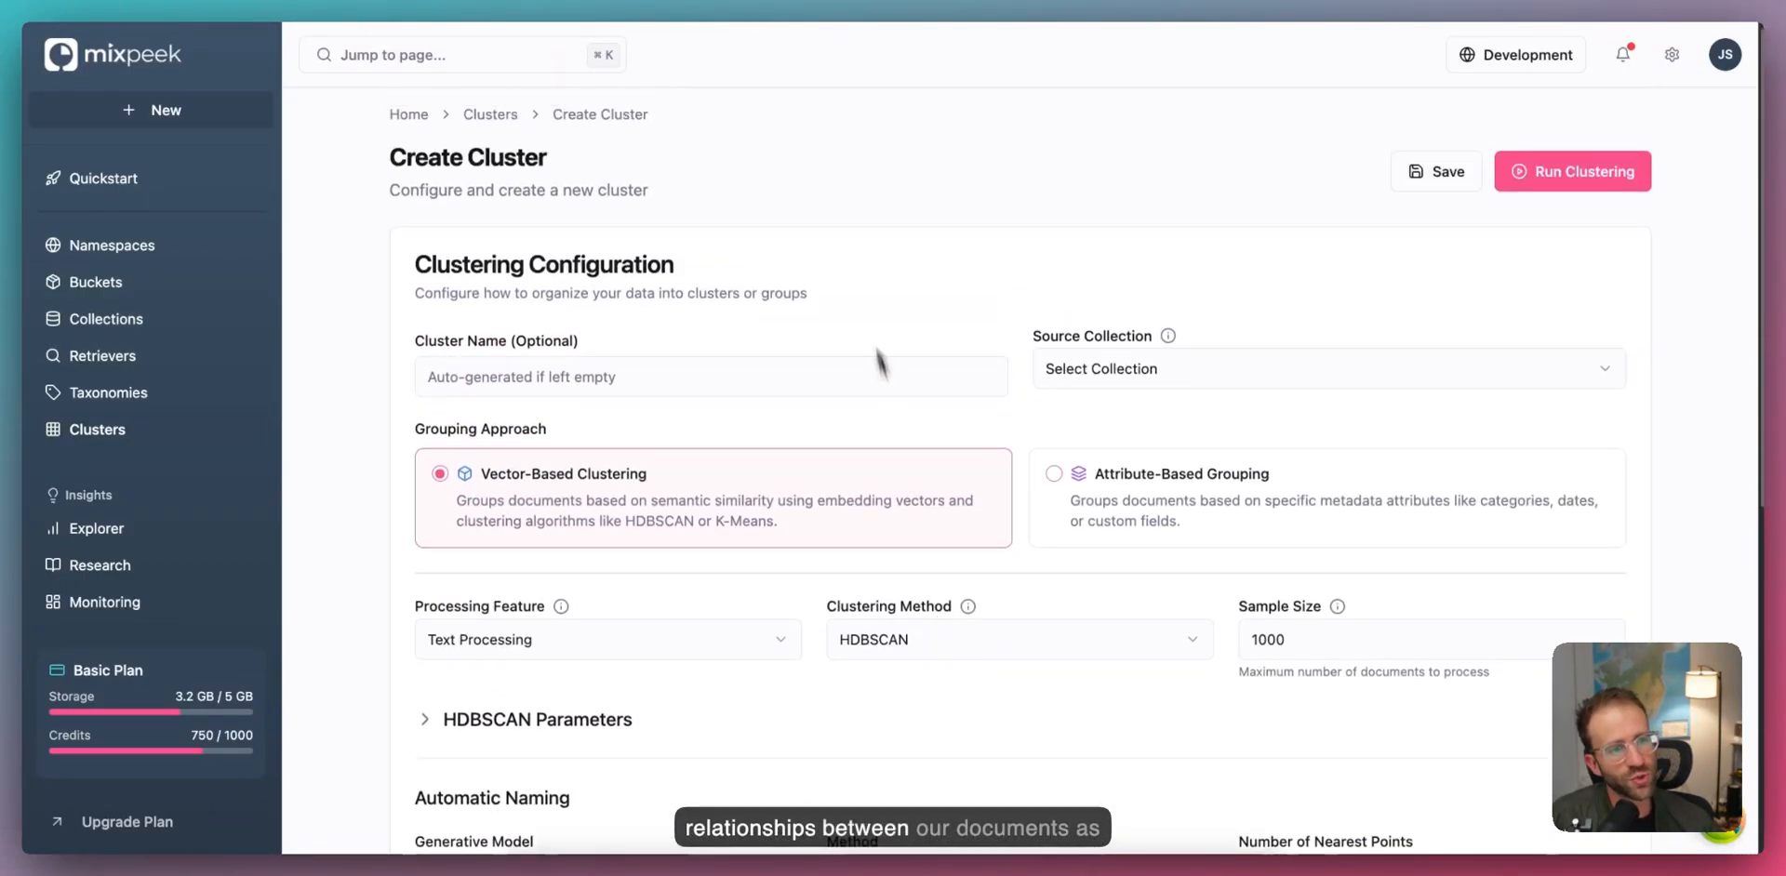
pyautogui.click(491, 114)
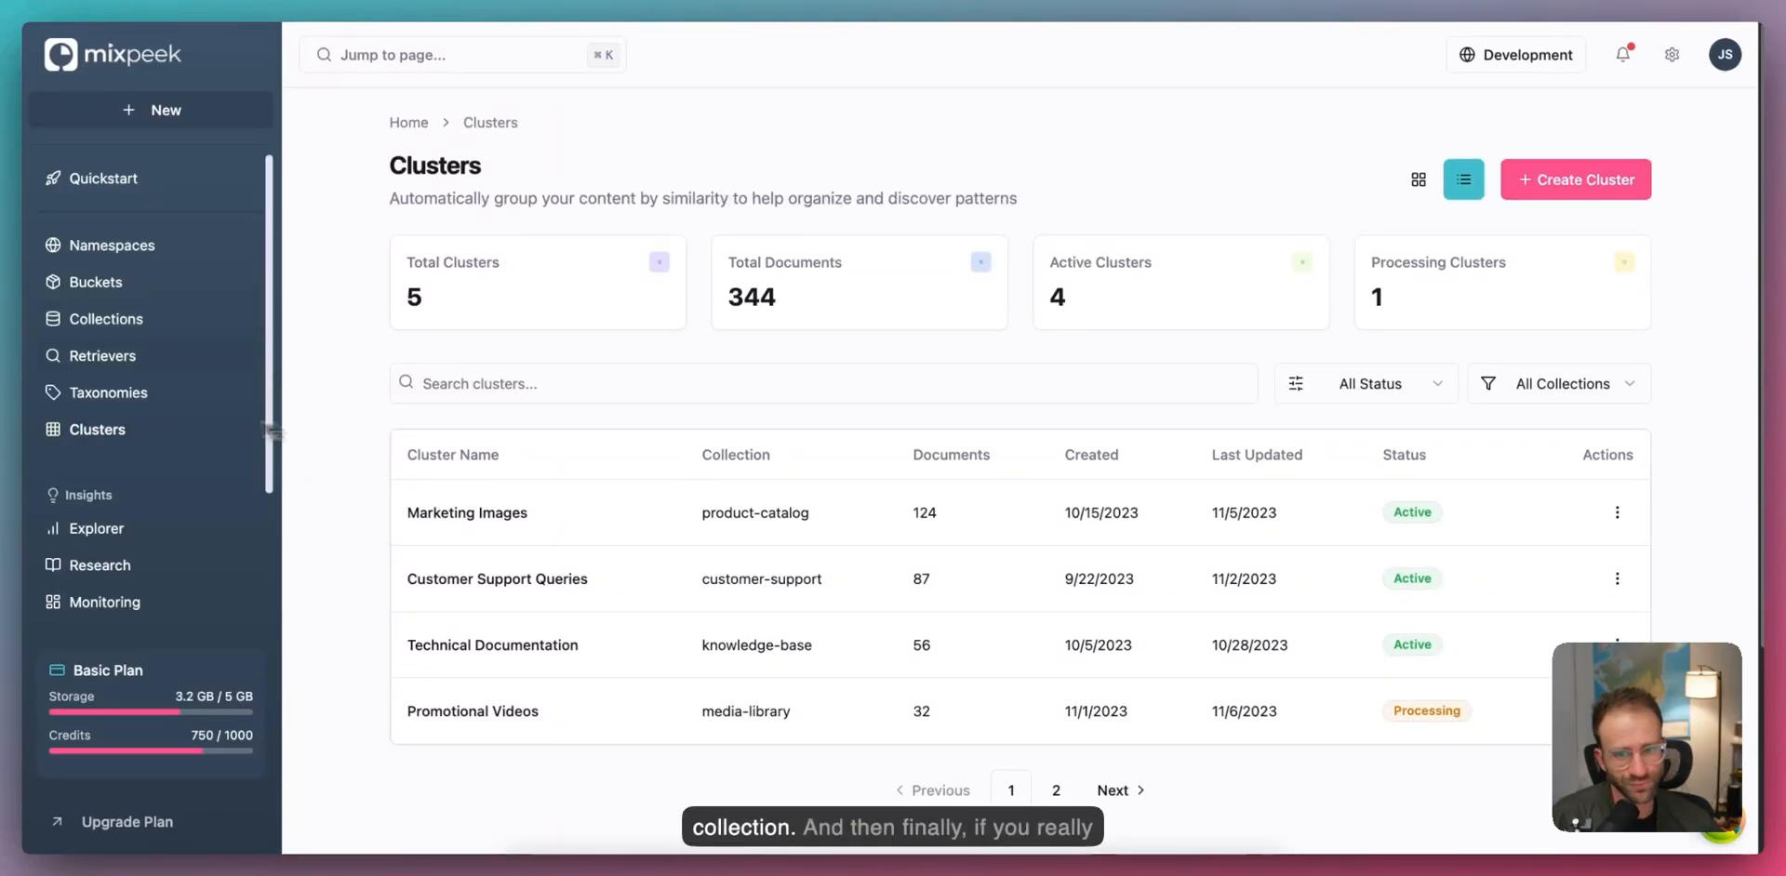
# Step: Start the Quickstart Wizard with the "Find similar images" example as search intent and upload a sample file
pyautogui.click(130, 186)
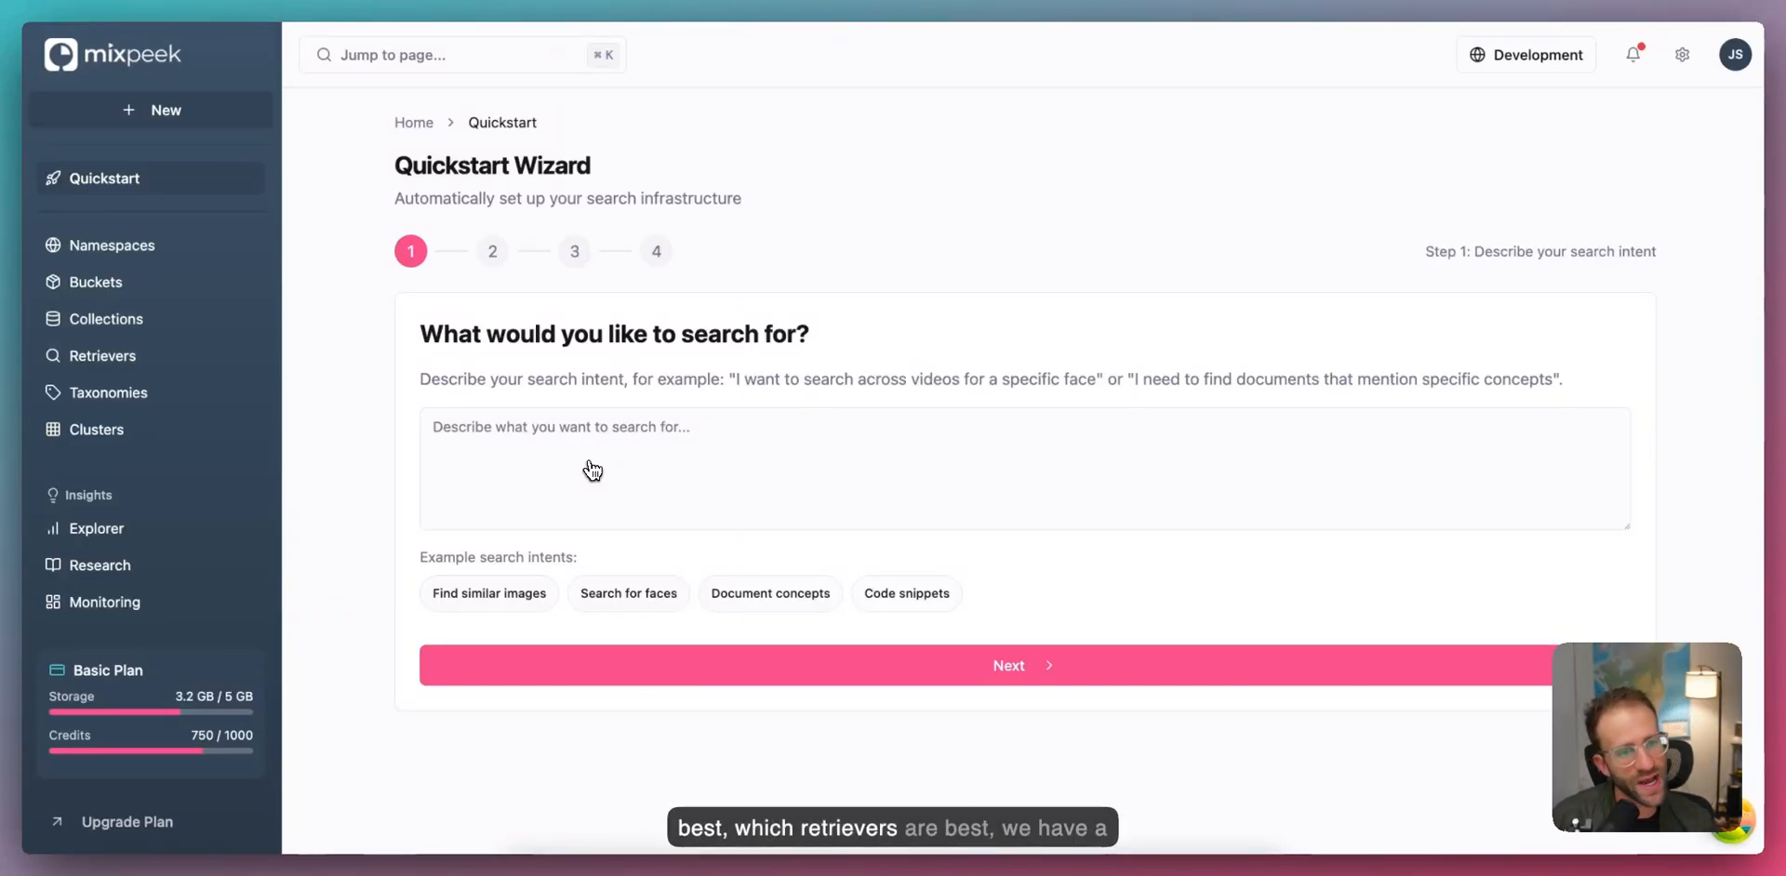
pyautogui.click(517, 593)
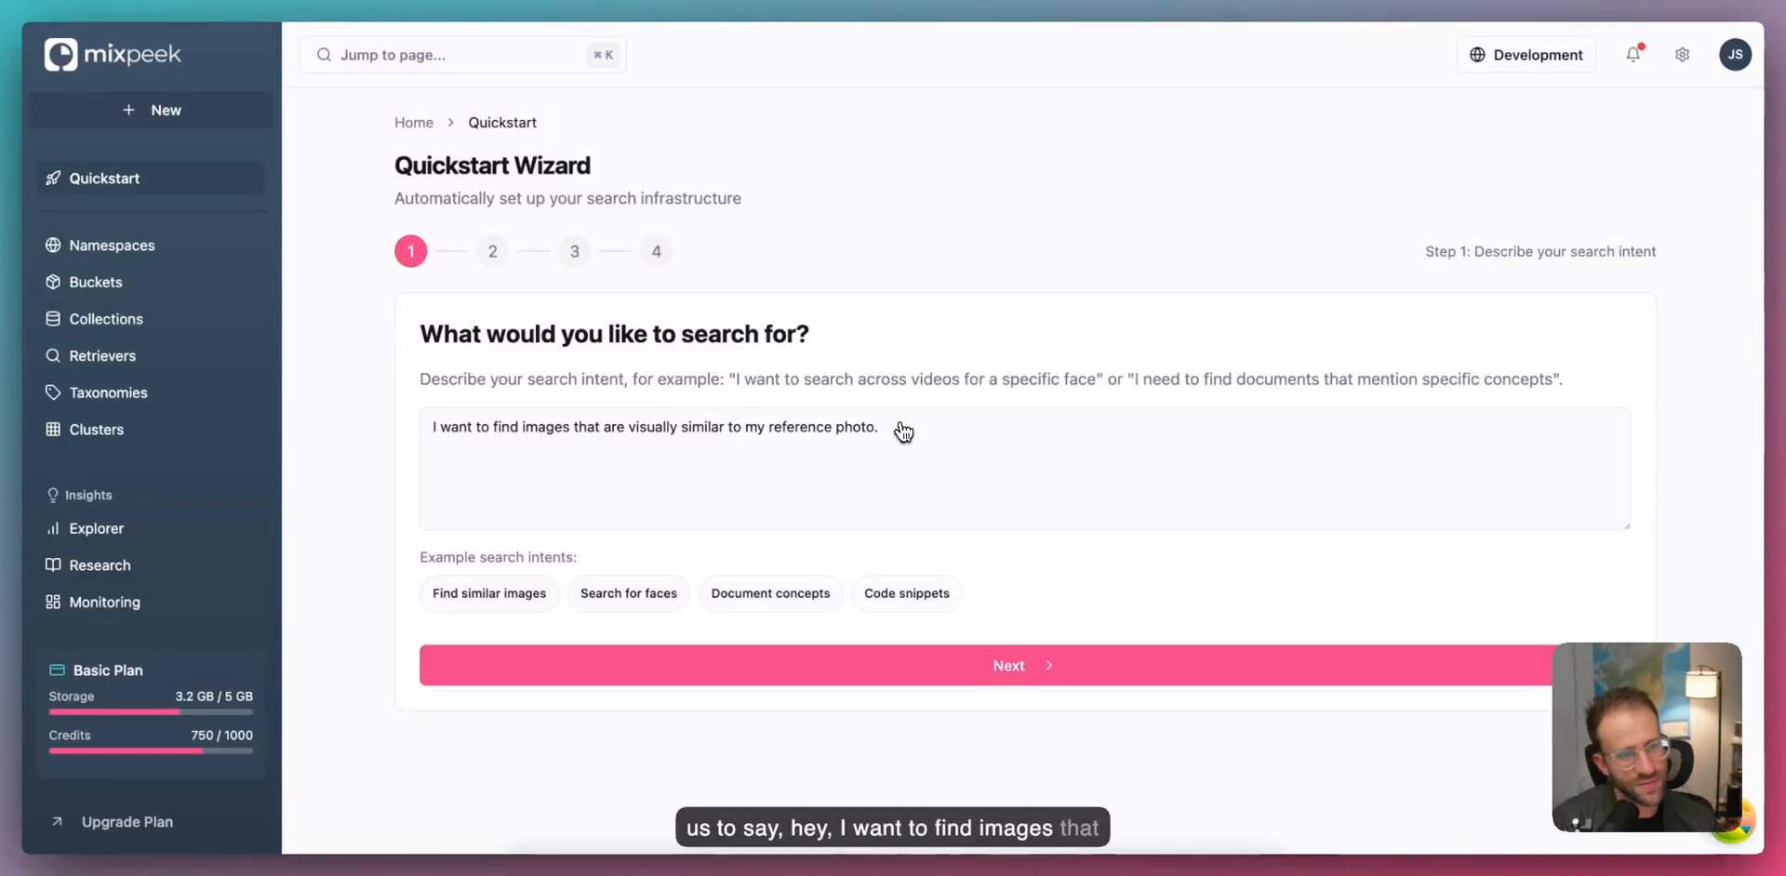
pyautogui.click(961, 666)
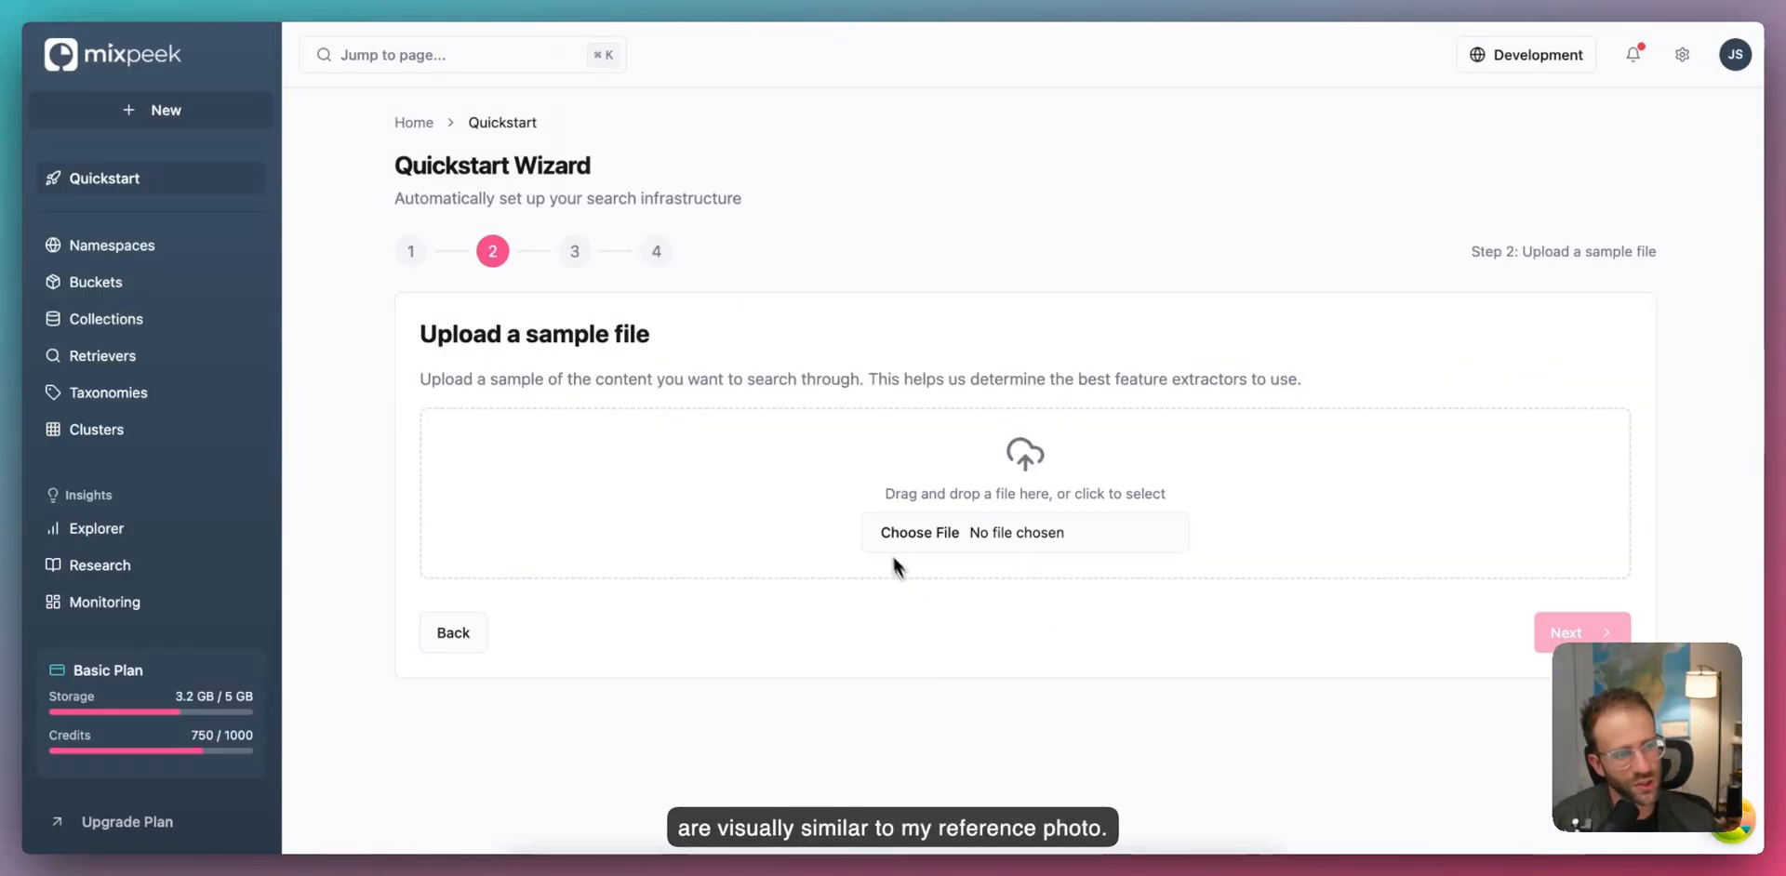
pyautogui.click(901, 532)
pyautogui.click(930, 316)
pyautogui.click(1102, 531)
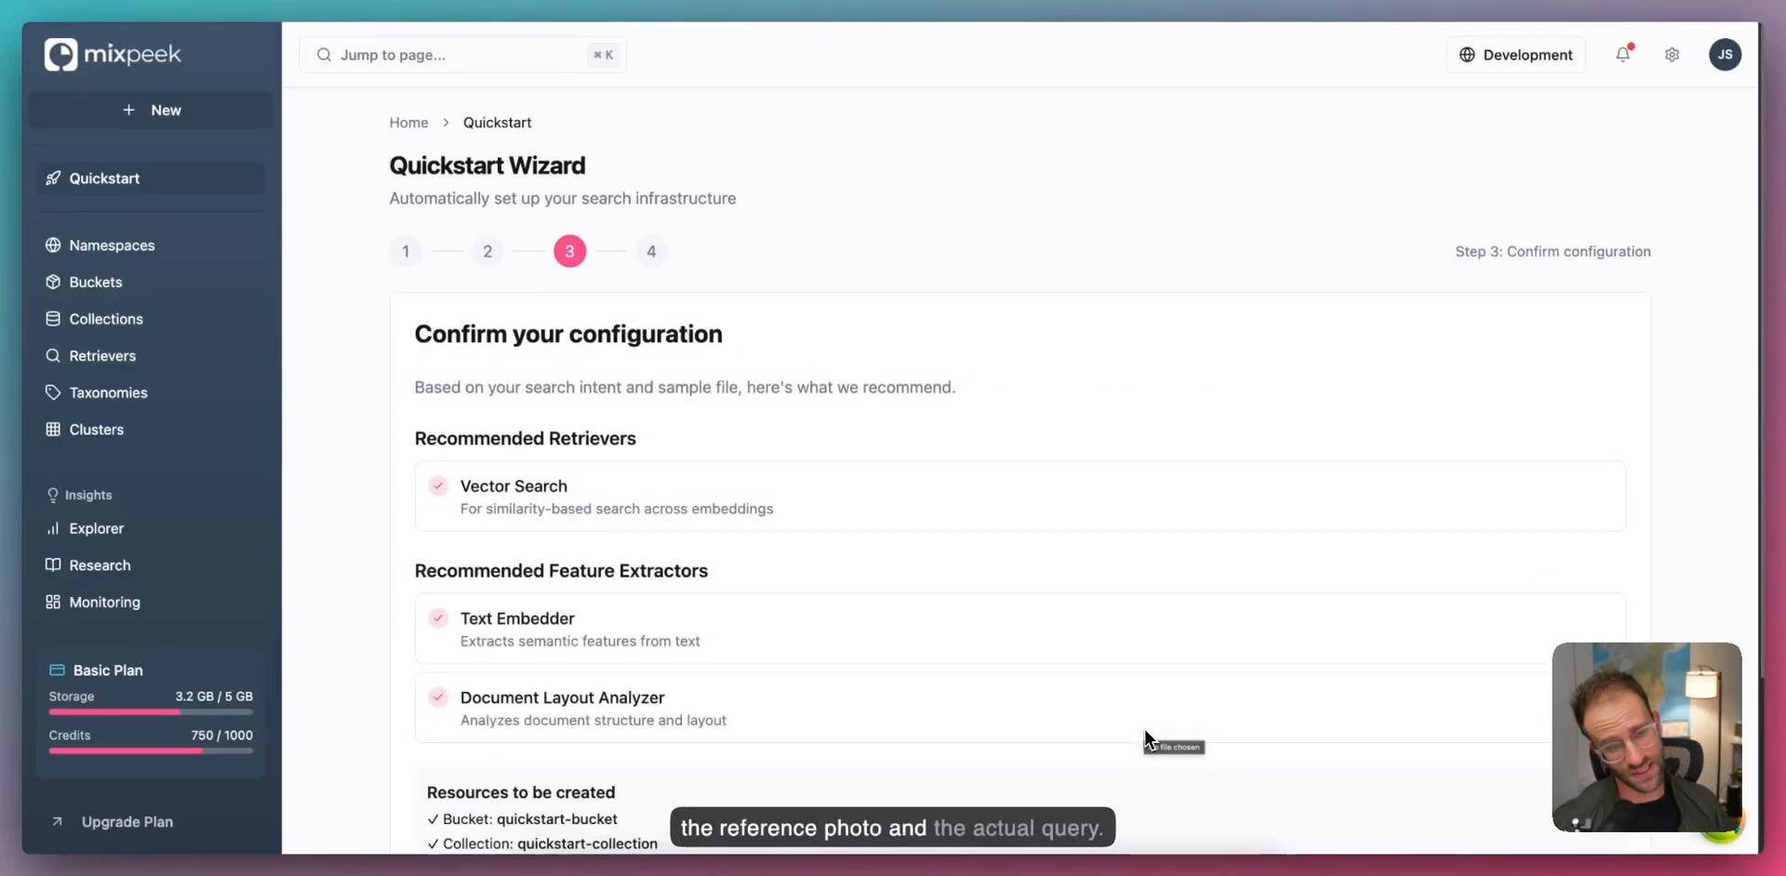
# Step: Review the recommended retrievers and feature extractors and create the quickstart resources
pyautogui.scroll(-3, 968, 670)
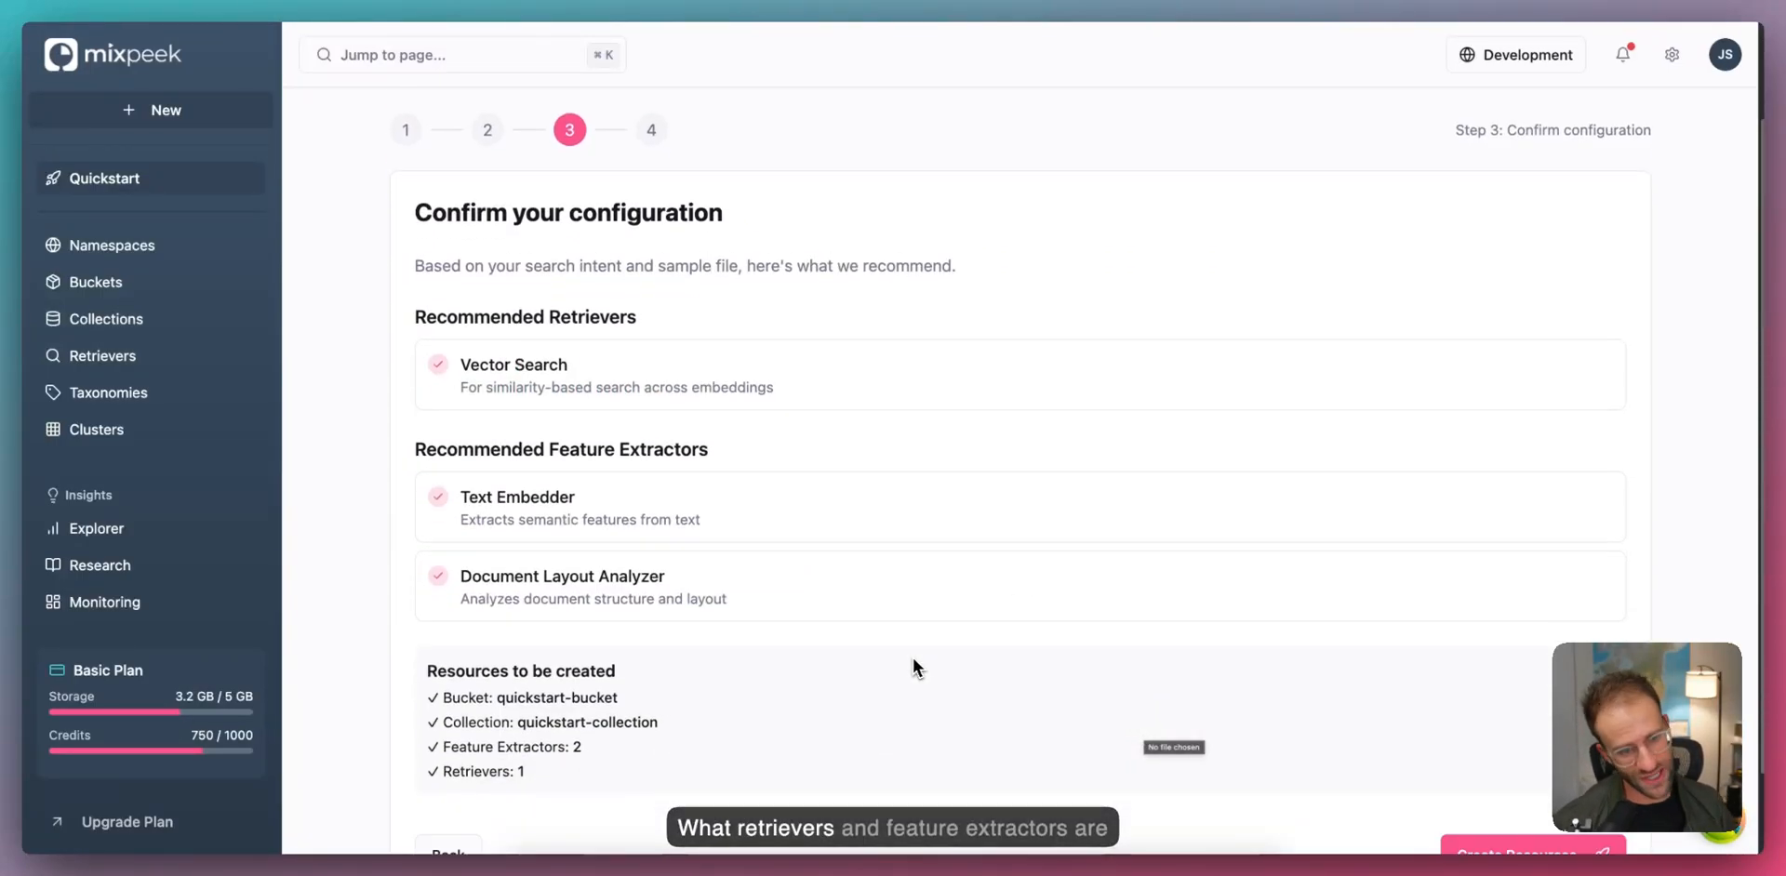
pyautogui.scroll(-2, 906, 661)
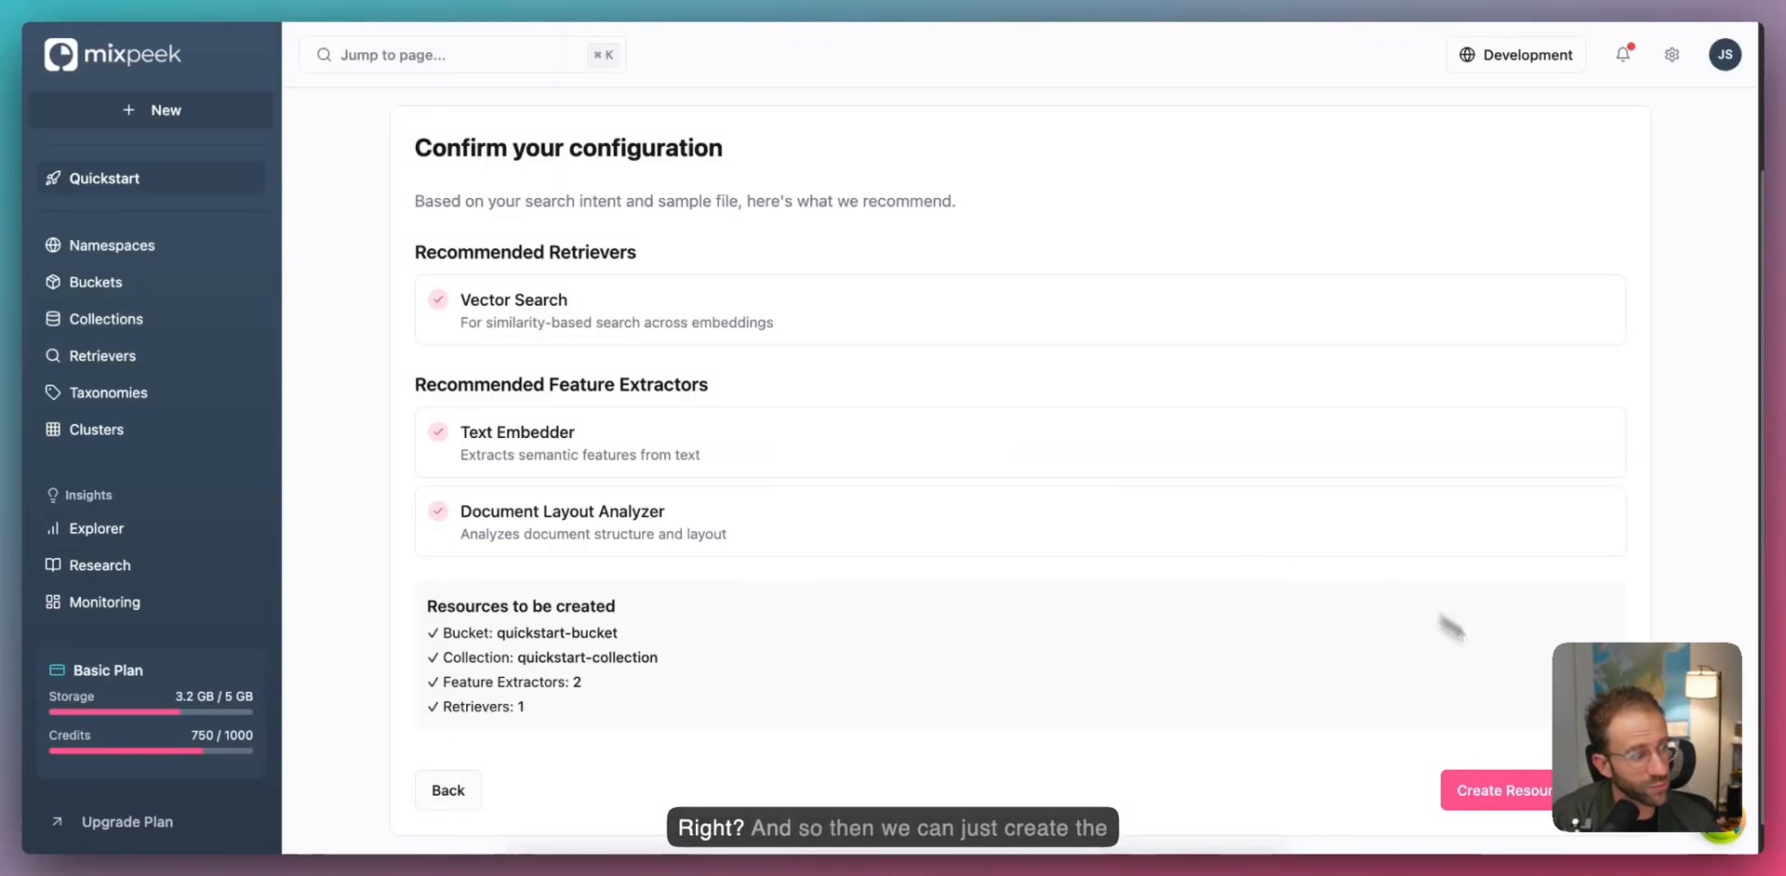
pyautogui.click(1491, 790)
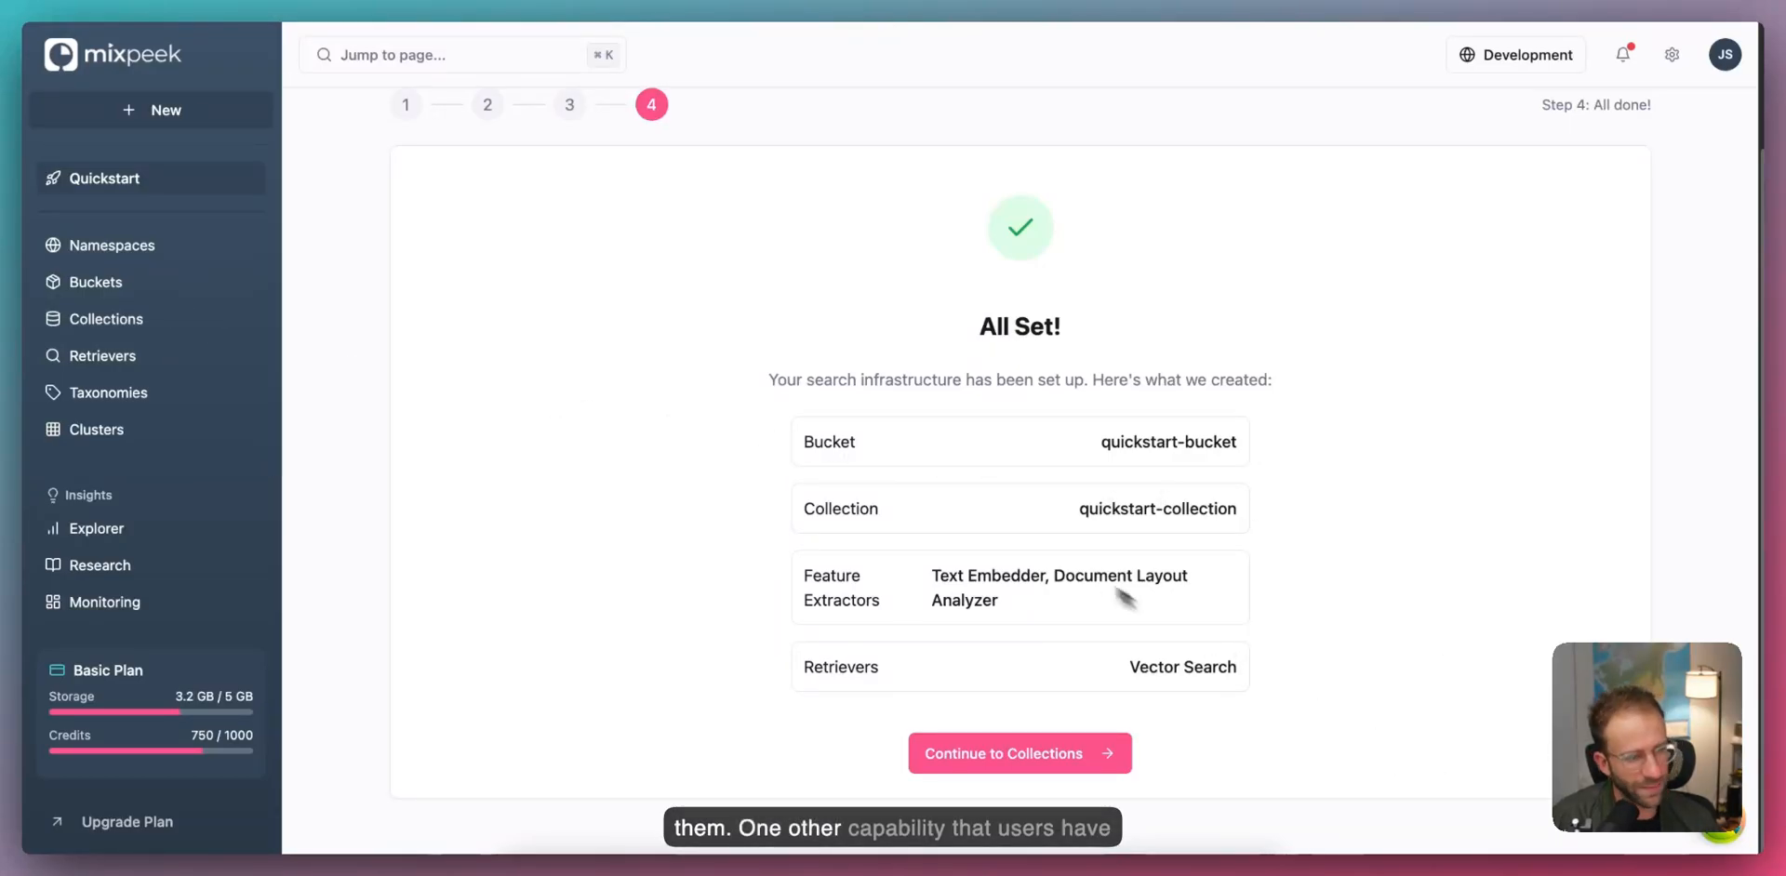
# Step: Open the AI chat from the buckets list and add the Marketing Videos bucket and the Marketing Video Features collection to it
pyautogui.click(131, 284)
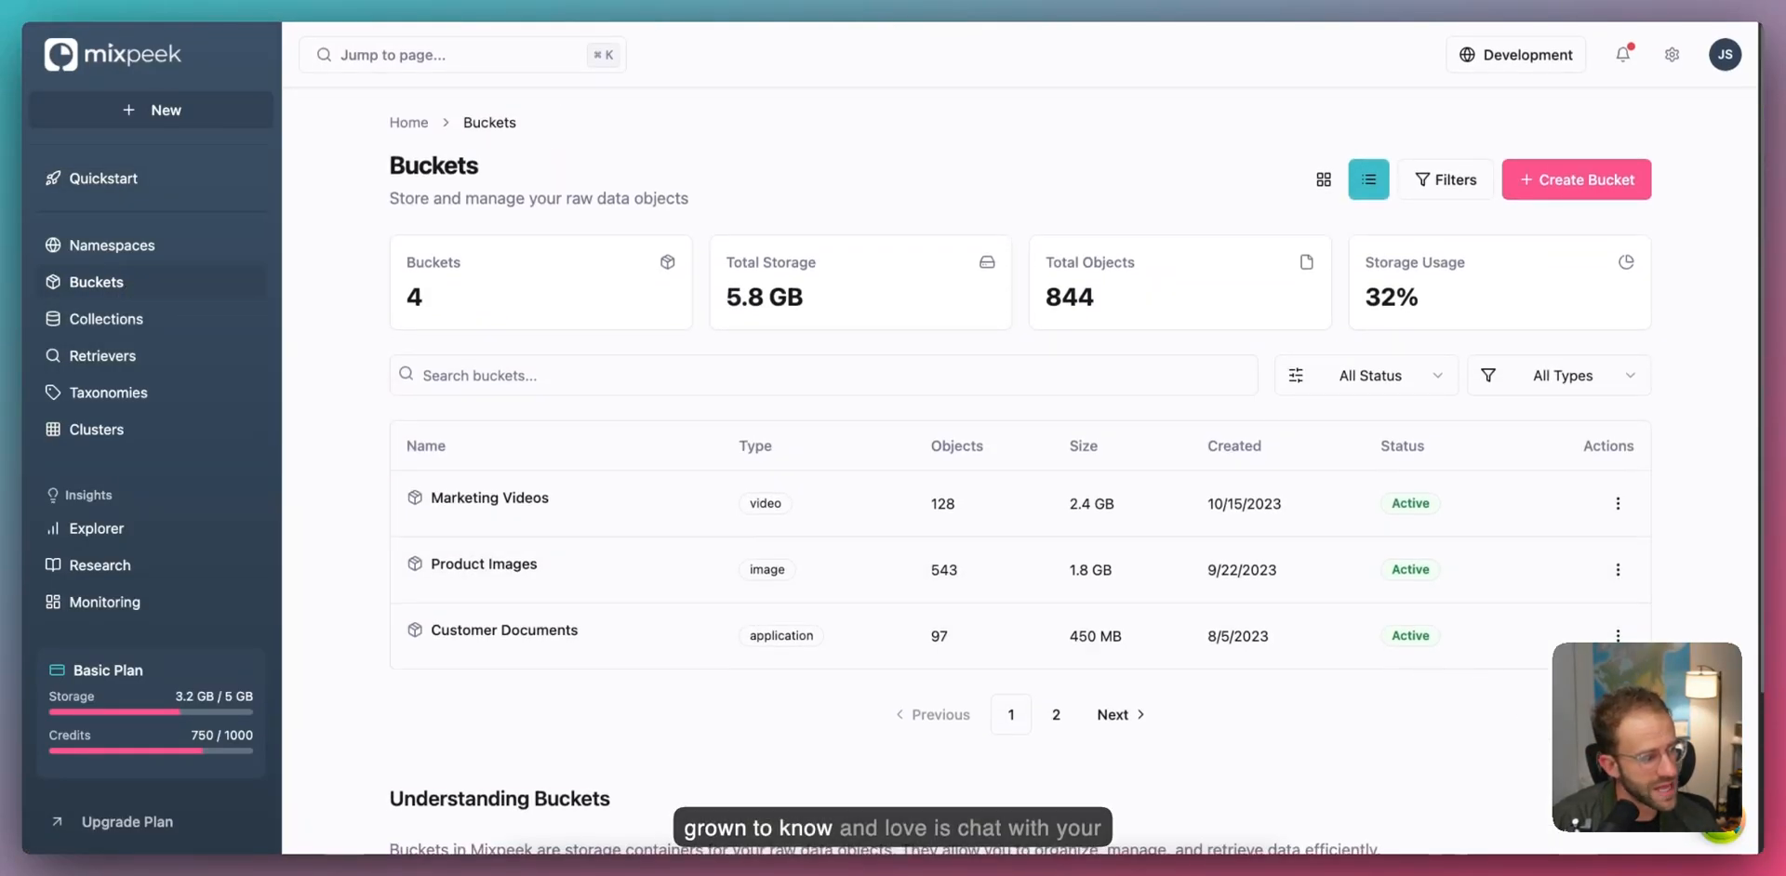
pyautogui.click(1722, 822)
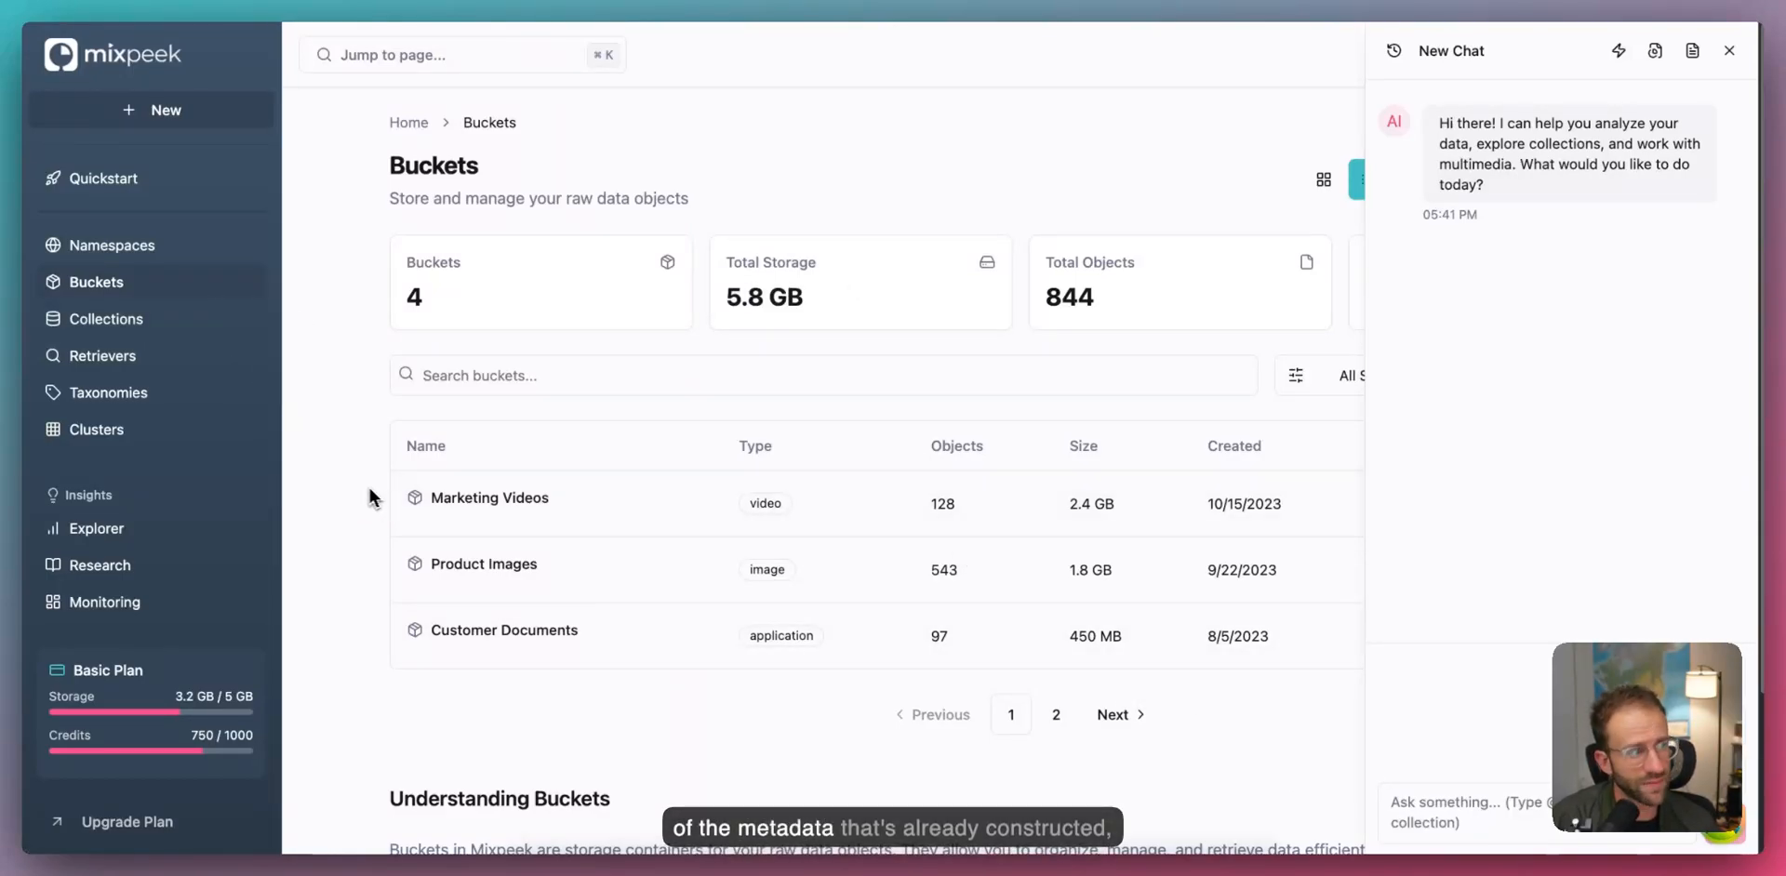
pyautogui.moveTo(522, 502); pyautogui.dragTo(1534, 802)
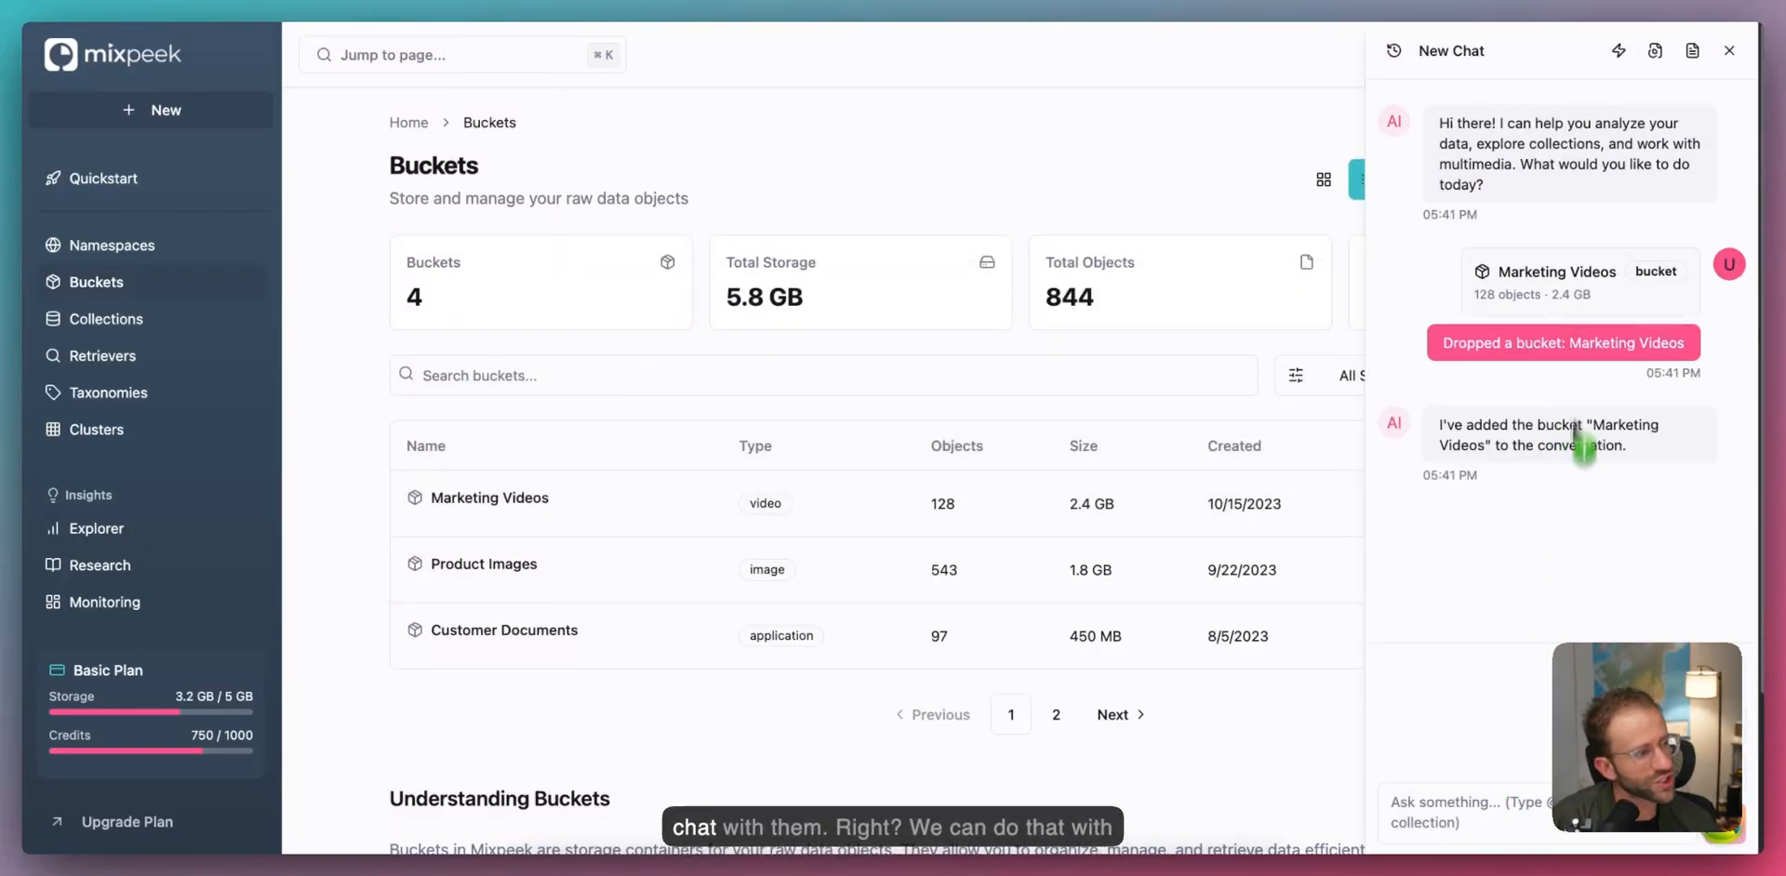
pyautogui.click(105, 318)
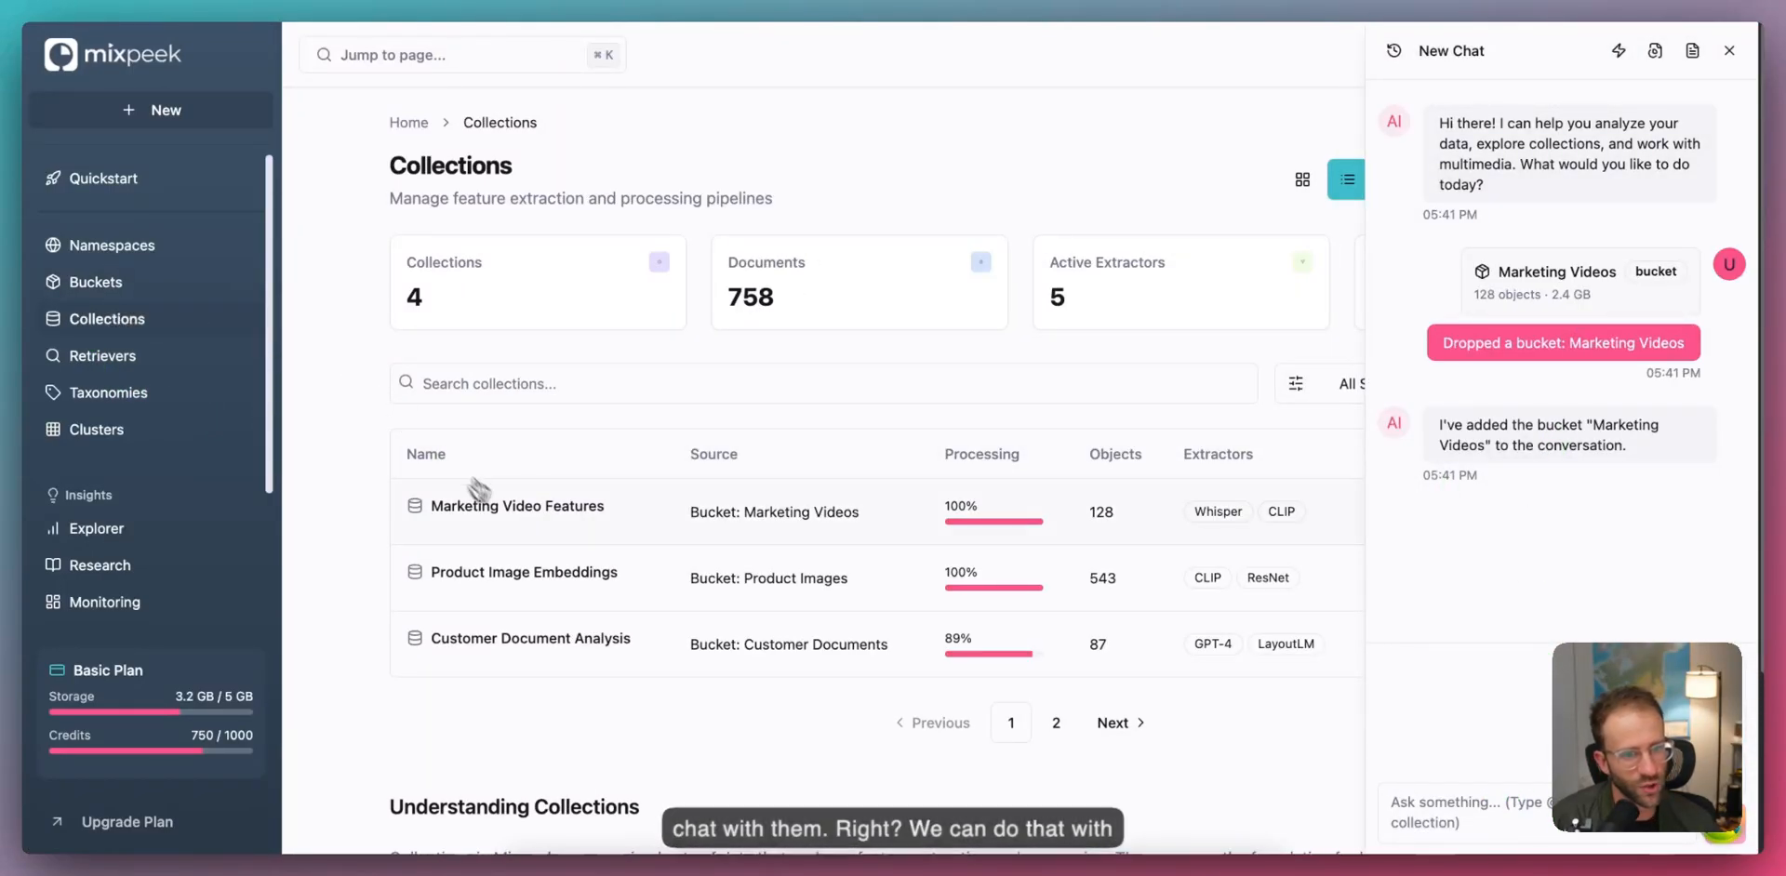
pyautogui.moveTo(479, 498); pyautogui.dragTo(1456, 770)
# Step: Open the Marketing Video Features collection and add its Marketing Video Scene 1 document to a new chat
pyautogui.click(577, 510)
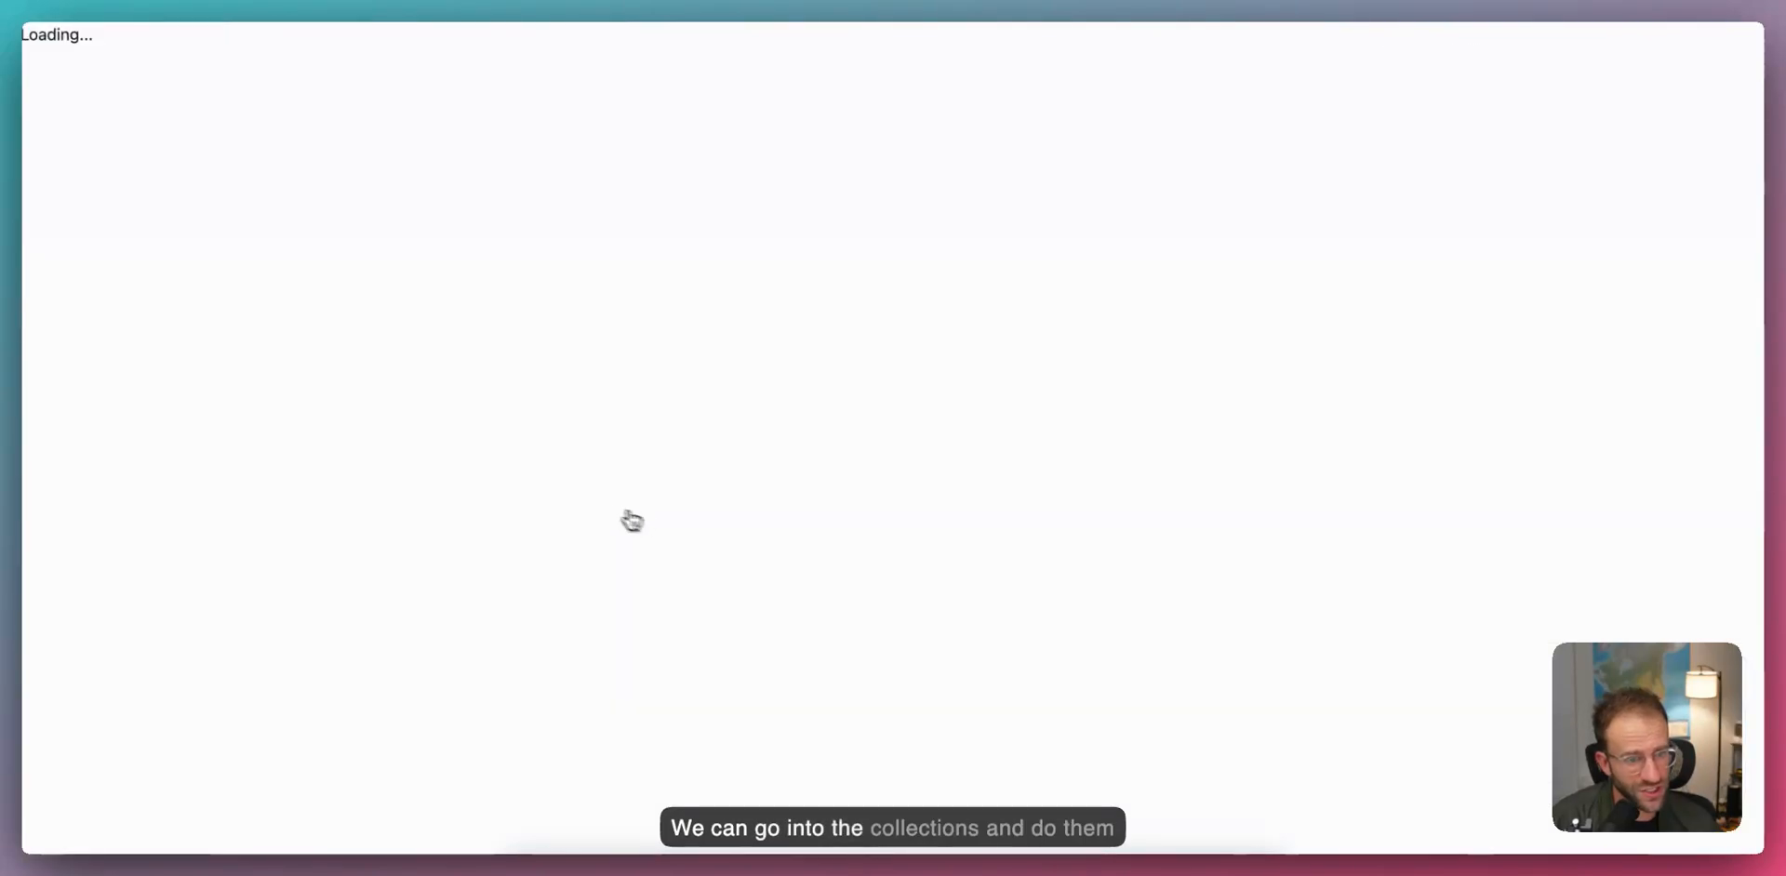
pyautogui.scroll(-2, 627, 502)
pyautogui.click(1722, 824)
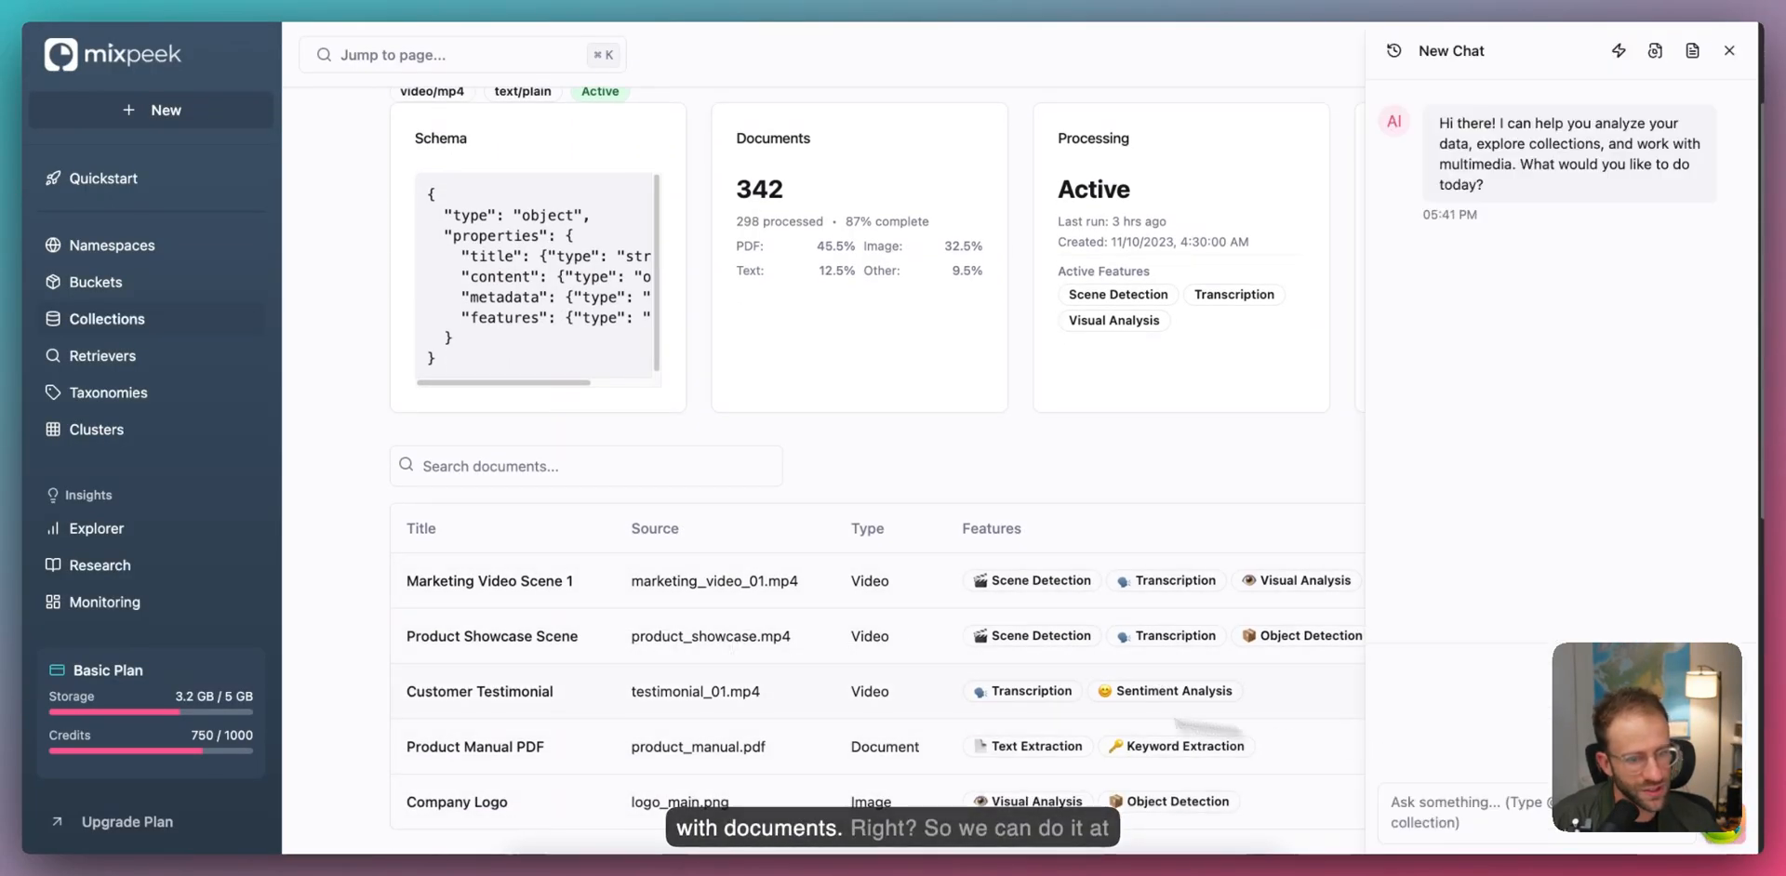
pyautogui.moveTo(604, 584); pyautogui.dragTo(1451, 777)
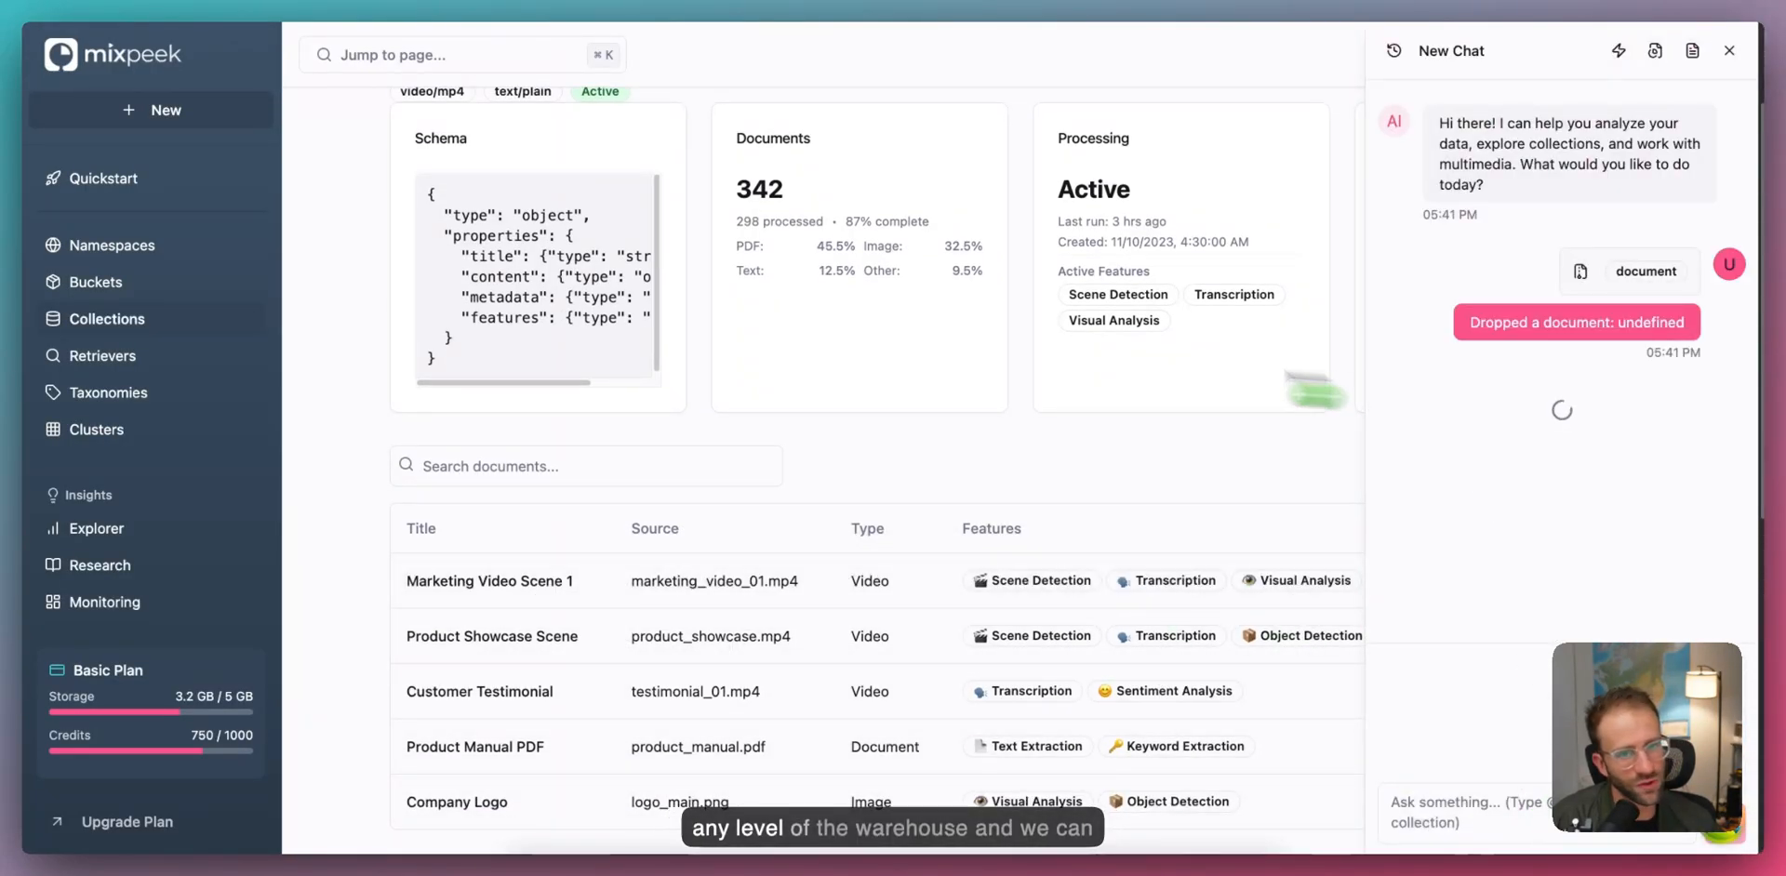
# Step: Browse the collections that can be mentioned with @ in the chat, clear the message and close the chat
pyautogui.click(1471, 811)
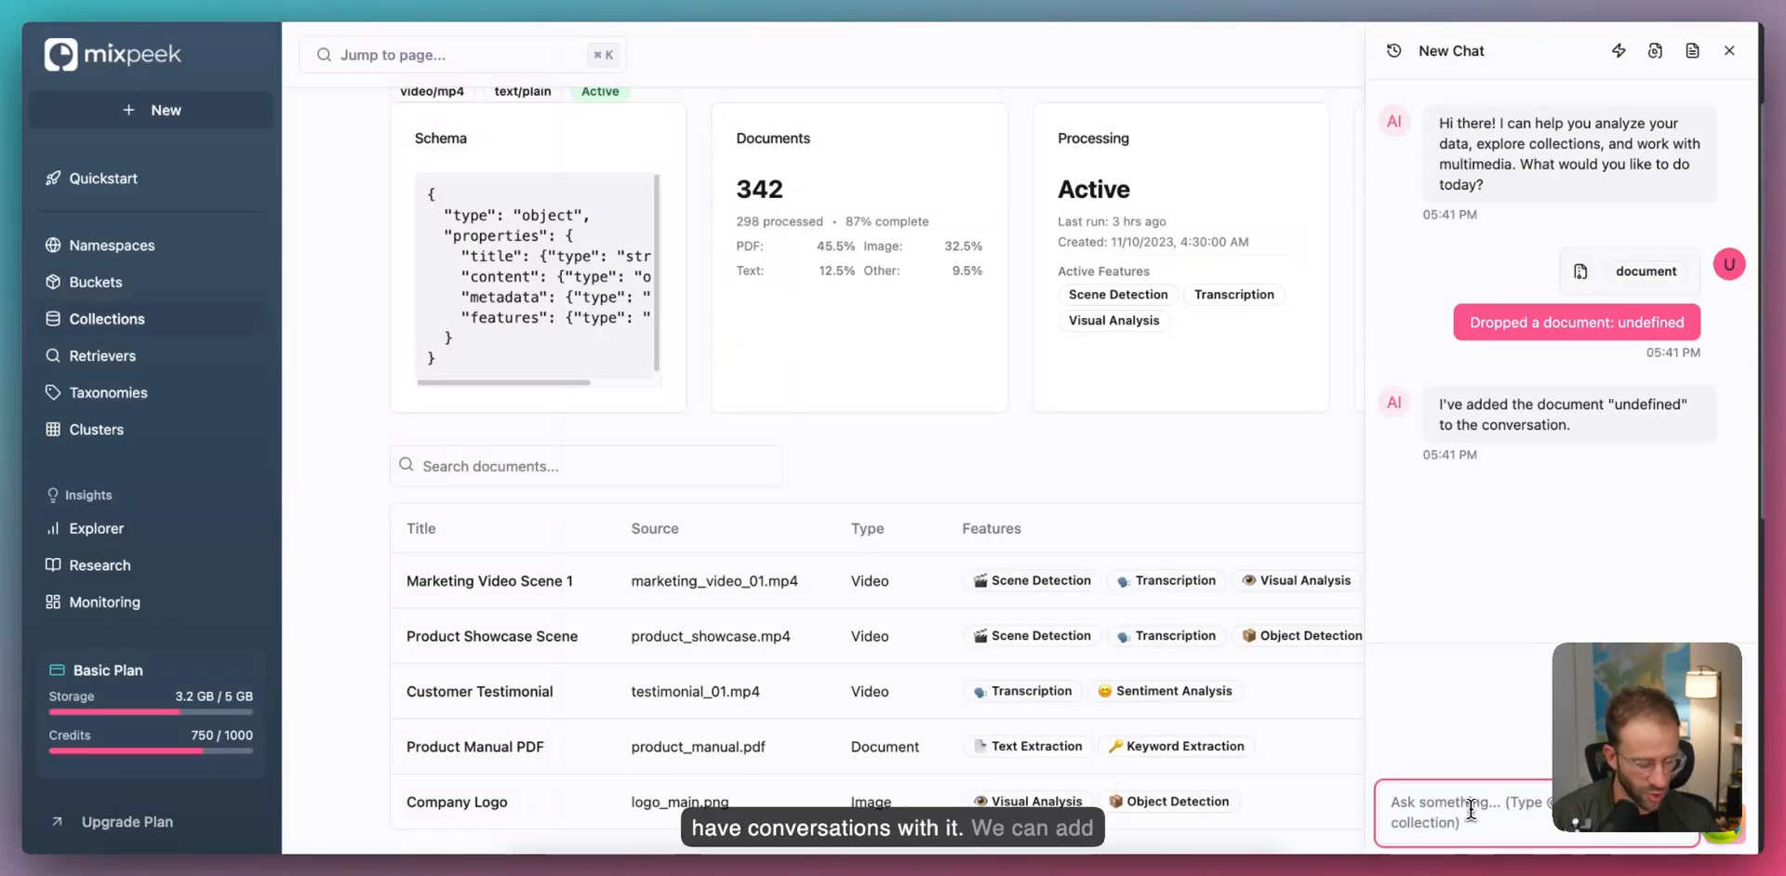
pyautogui.write('@')
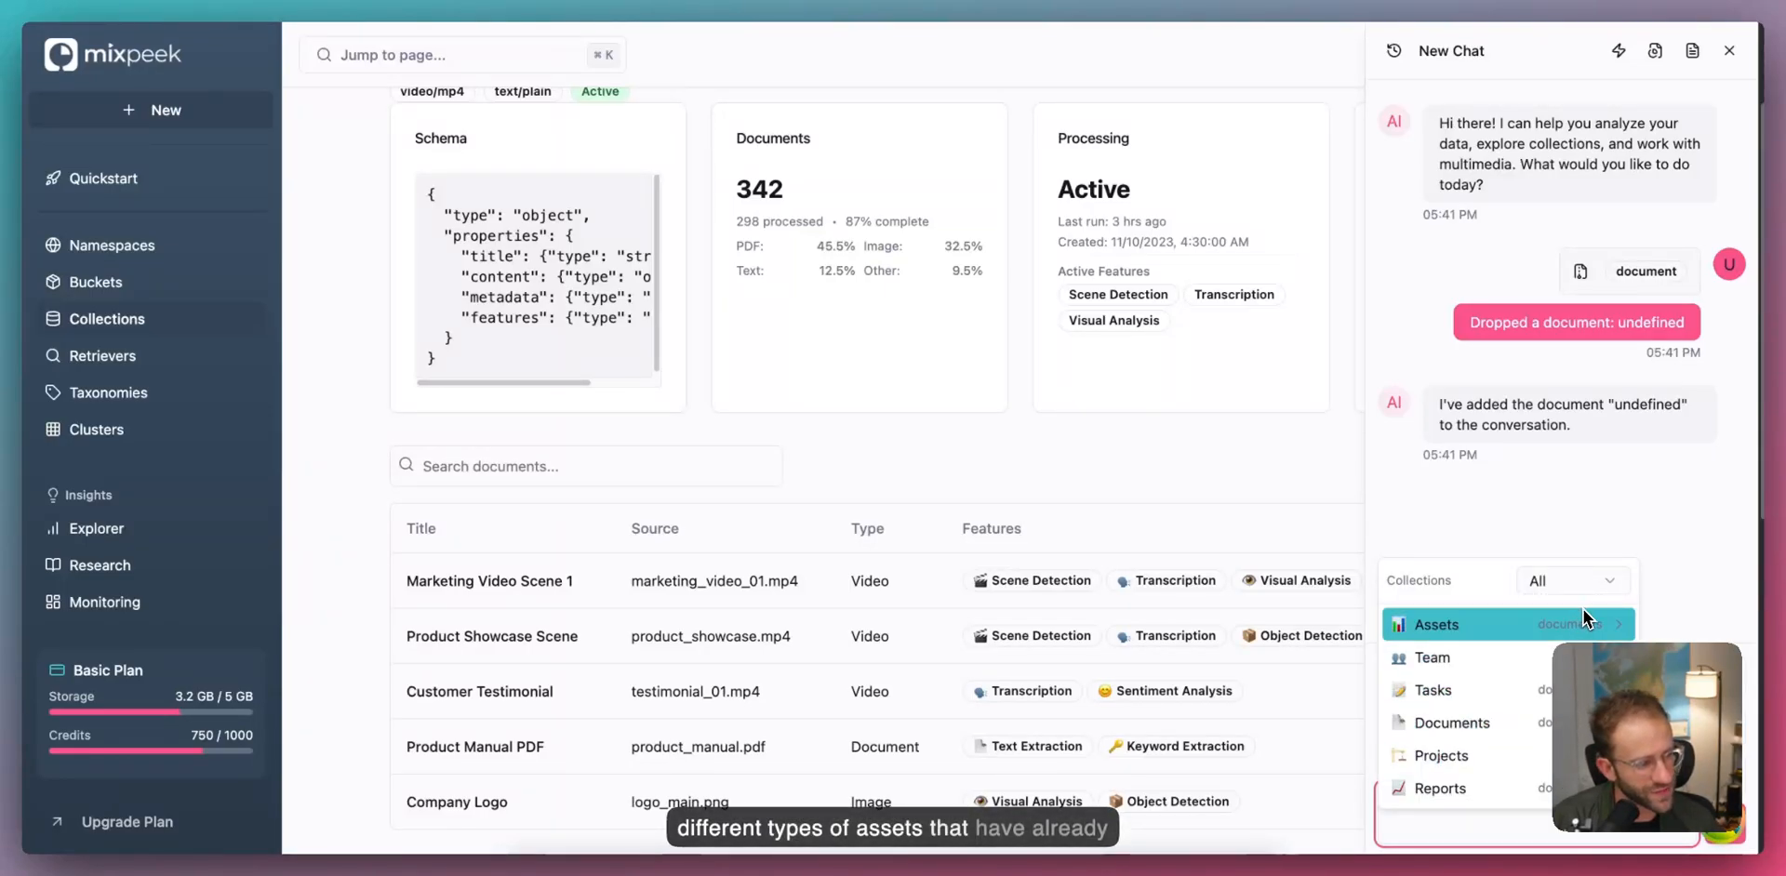
pyautogui.click(1549, 586)
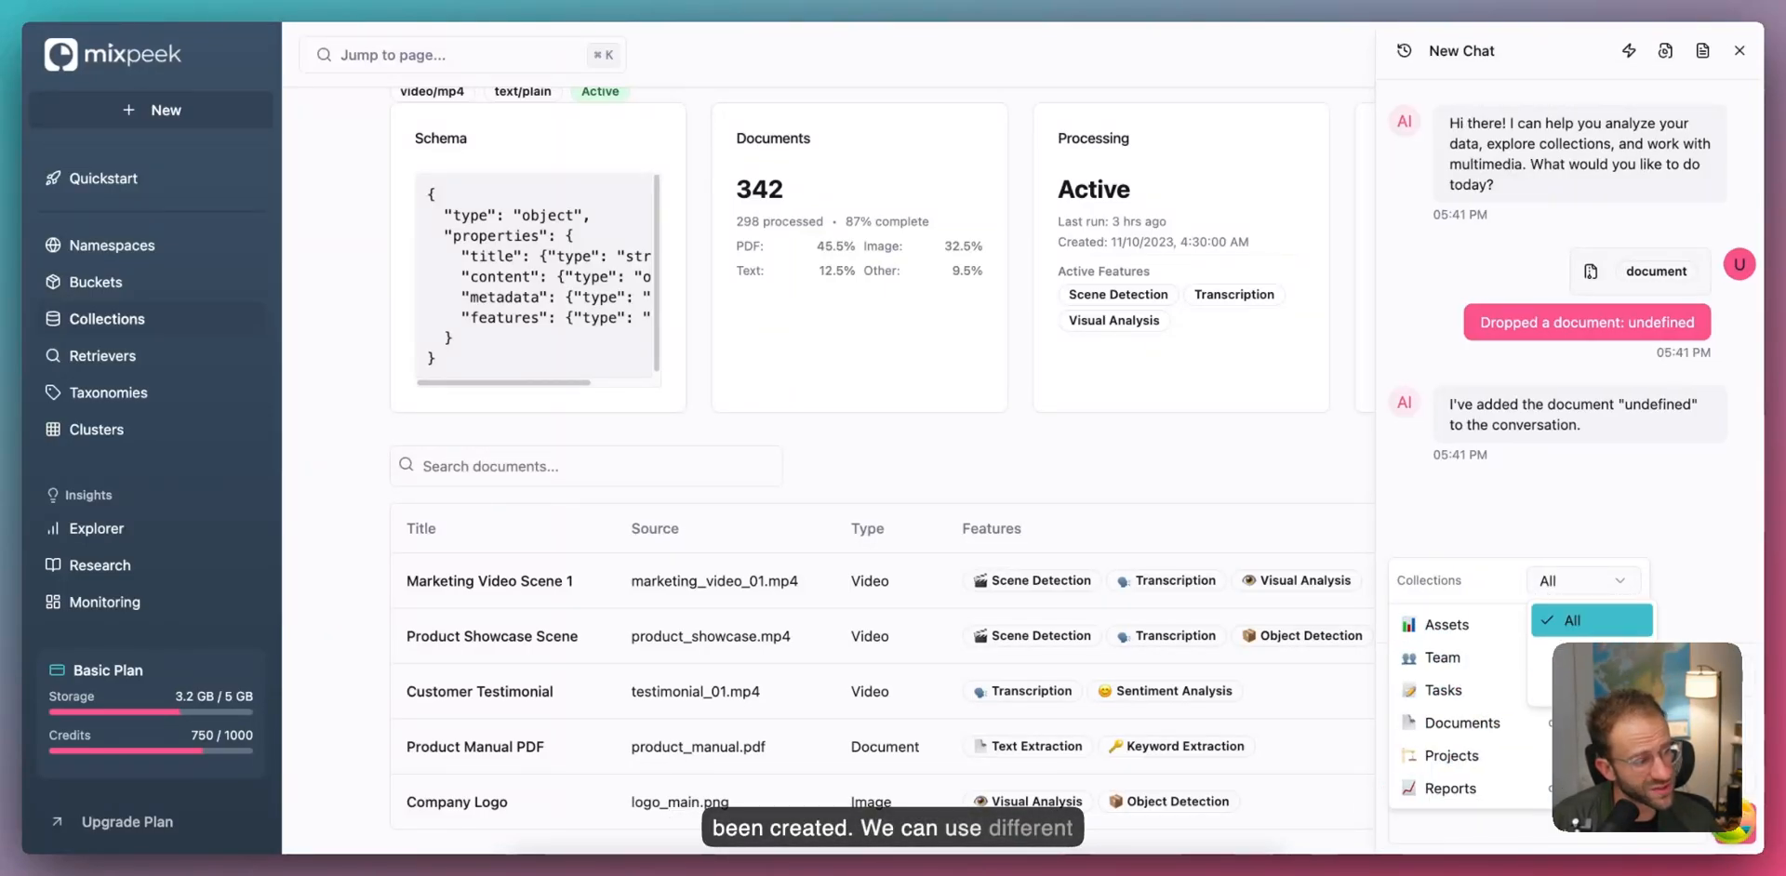
pyautogui.click(1512, 616)
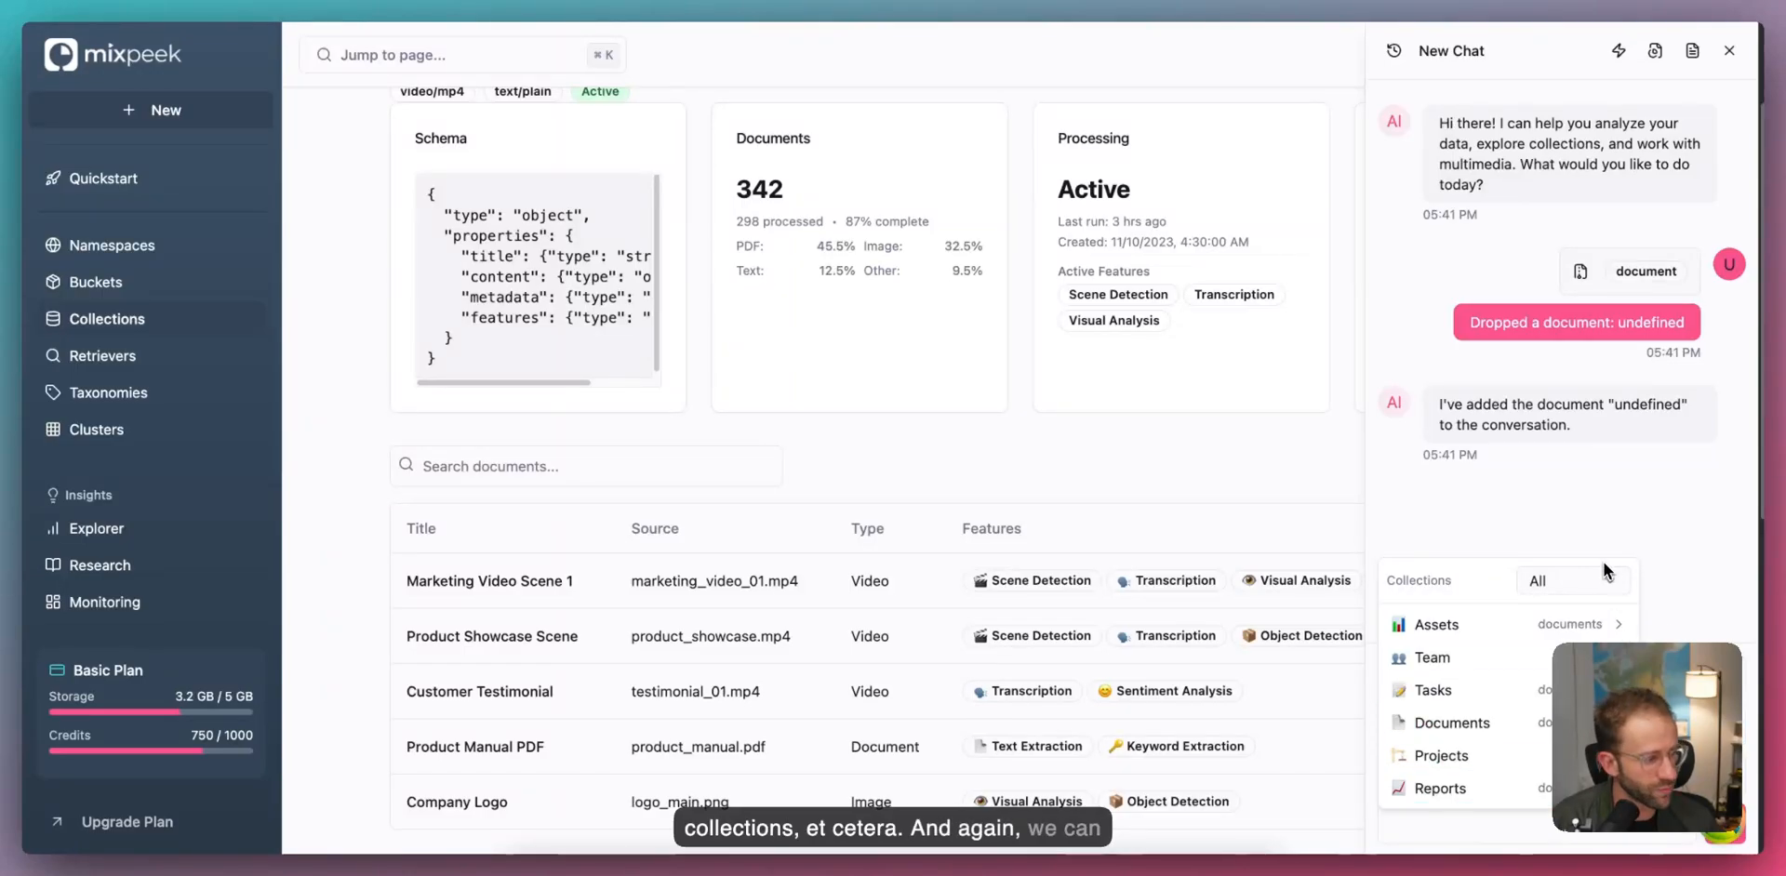
pyautogui.click(1502, 818)
pyautogui.press('BackSpace')
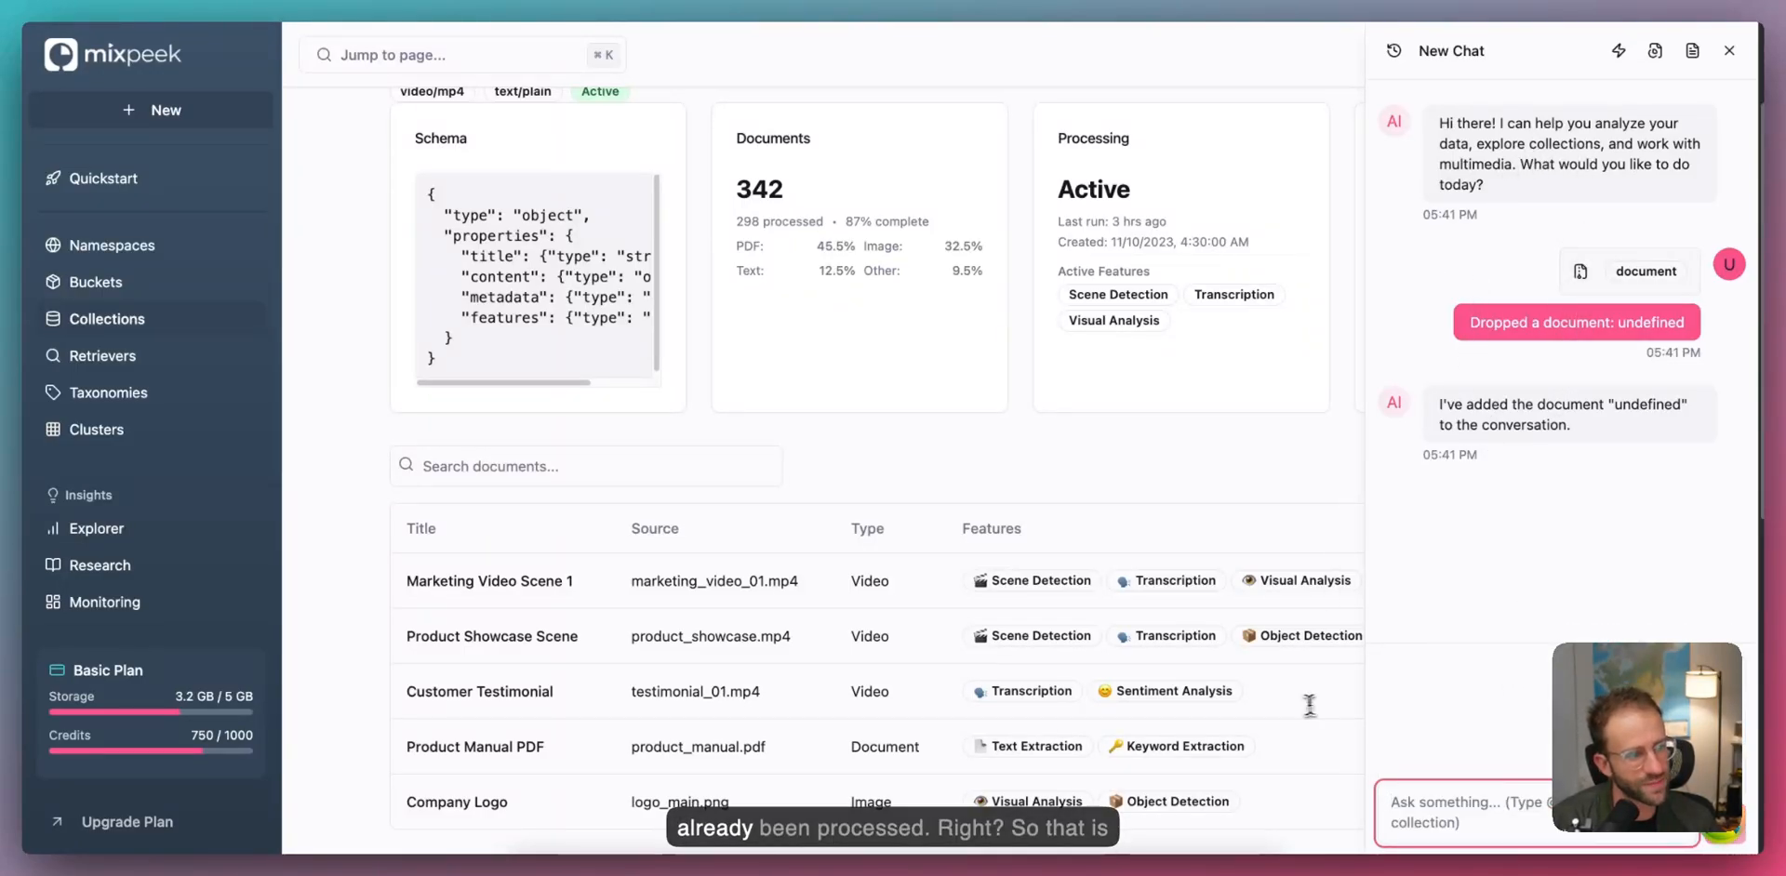
pyautogui.click(1727, 52)
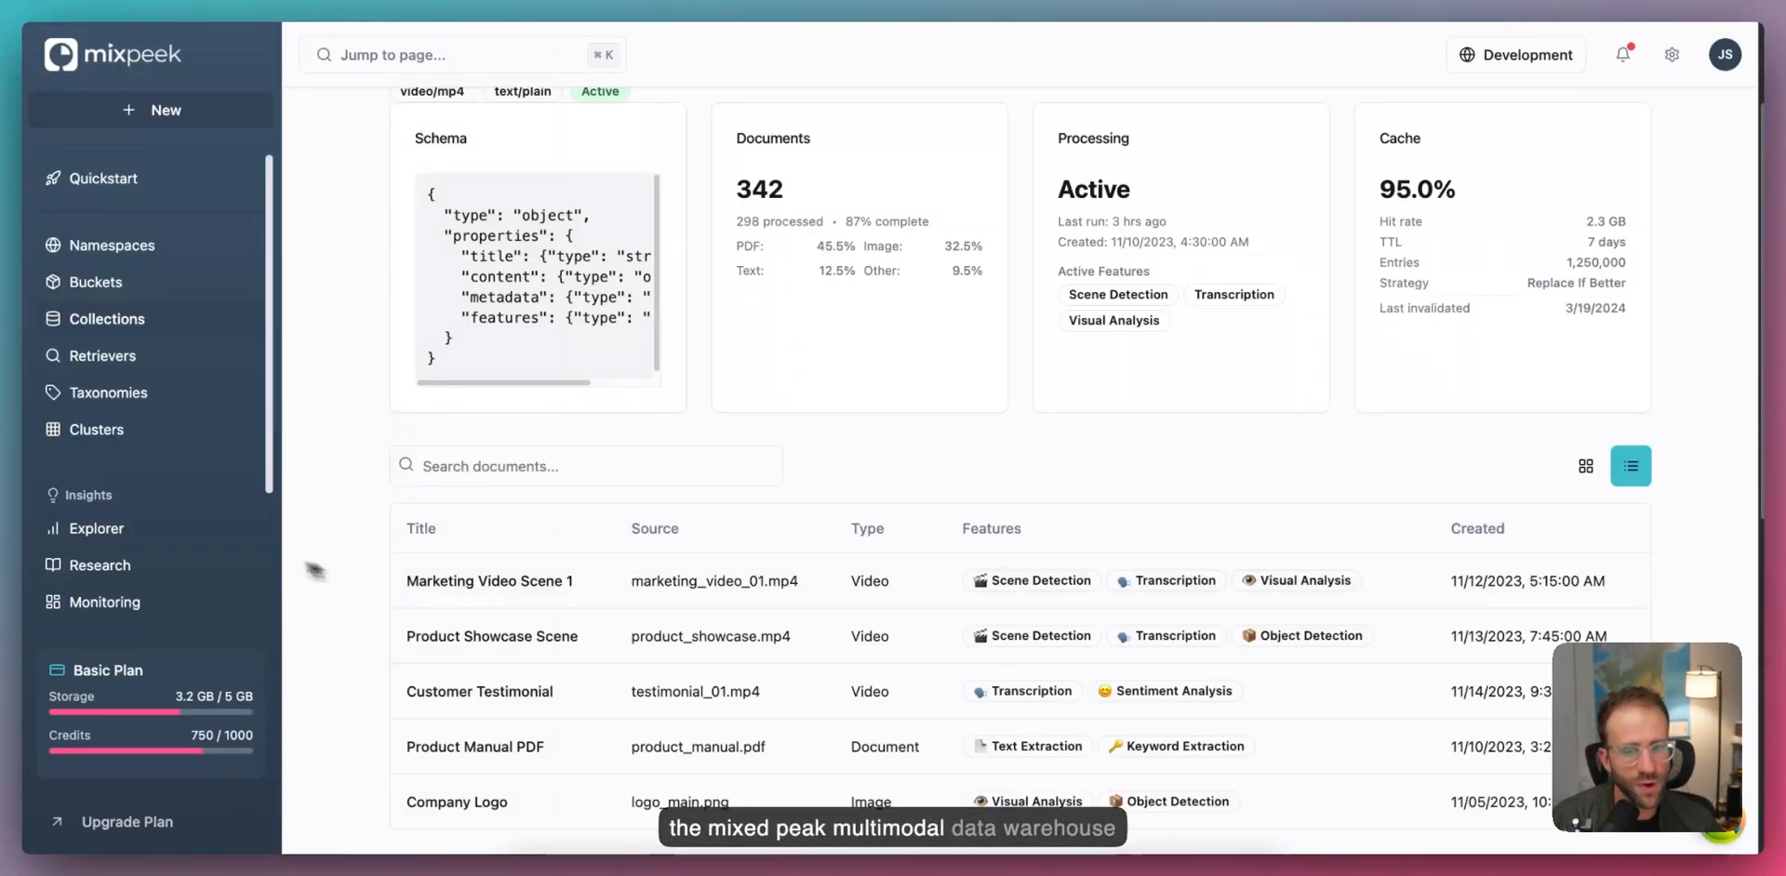
# Step: Open the Data Explorer and select the Image Search retriever for the semantic search
pyautogui.click(124, 542)
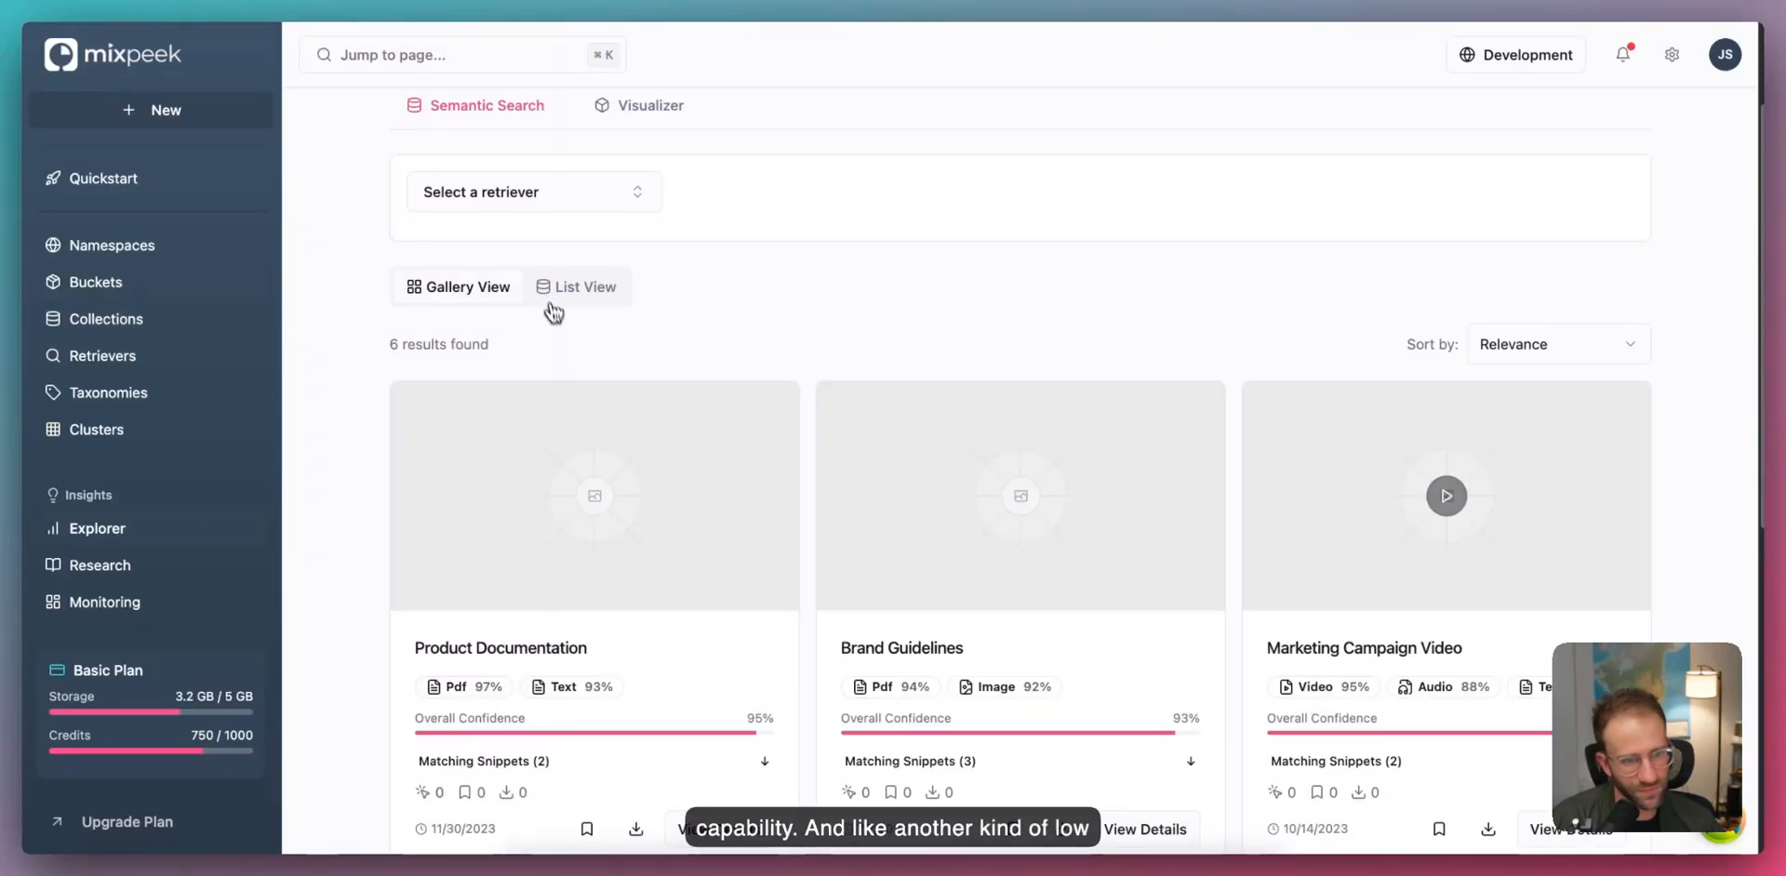
pyautogui.scroll(3, 651, 316)
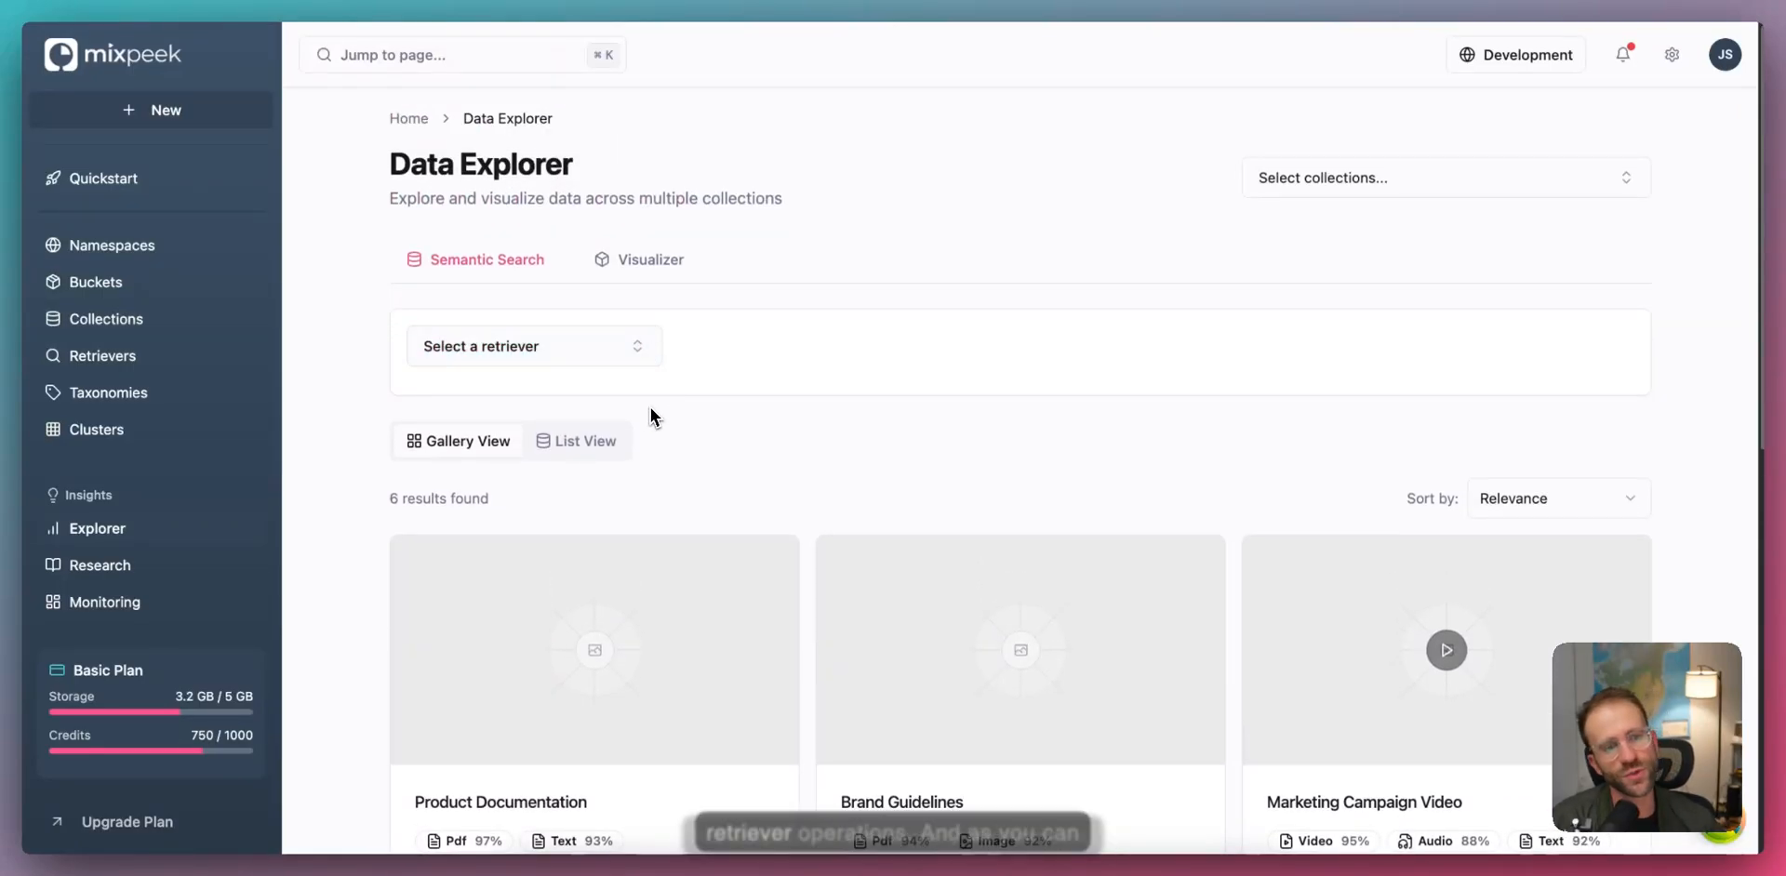
pyautogui.click(519, 358)
pyautogui.click(495, 469)
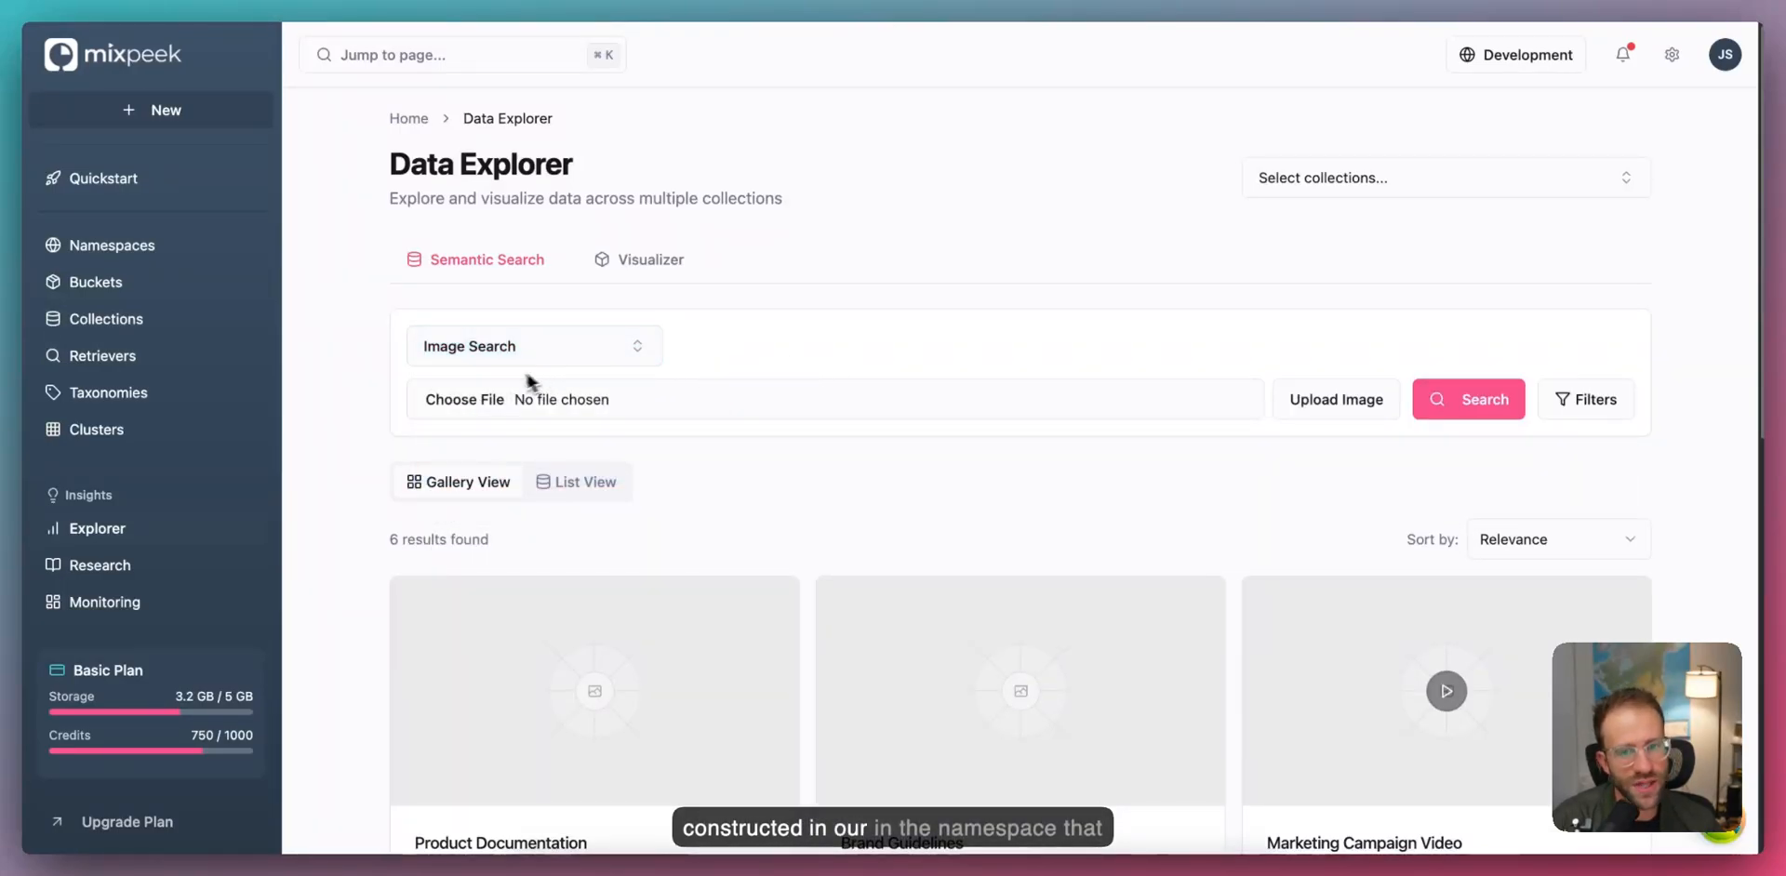
# Step: Check the available namespaces without switching, and select the Marketing Video Features collection for exploring
pyautogui.click(1523, 52)
pyautogui.click(1087, 205)
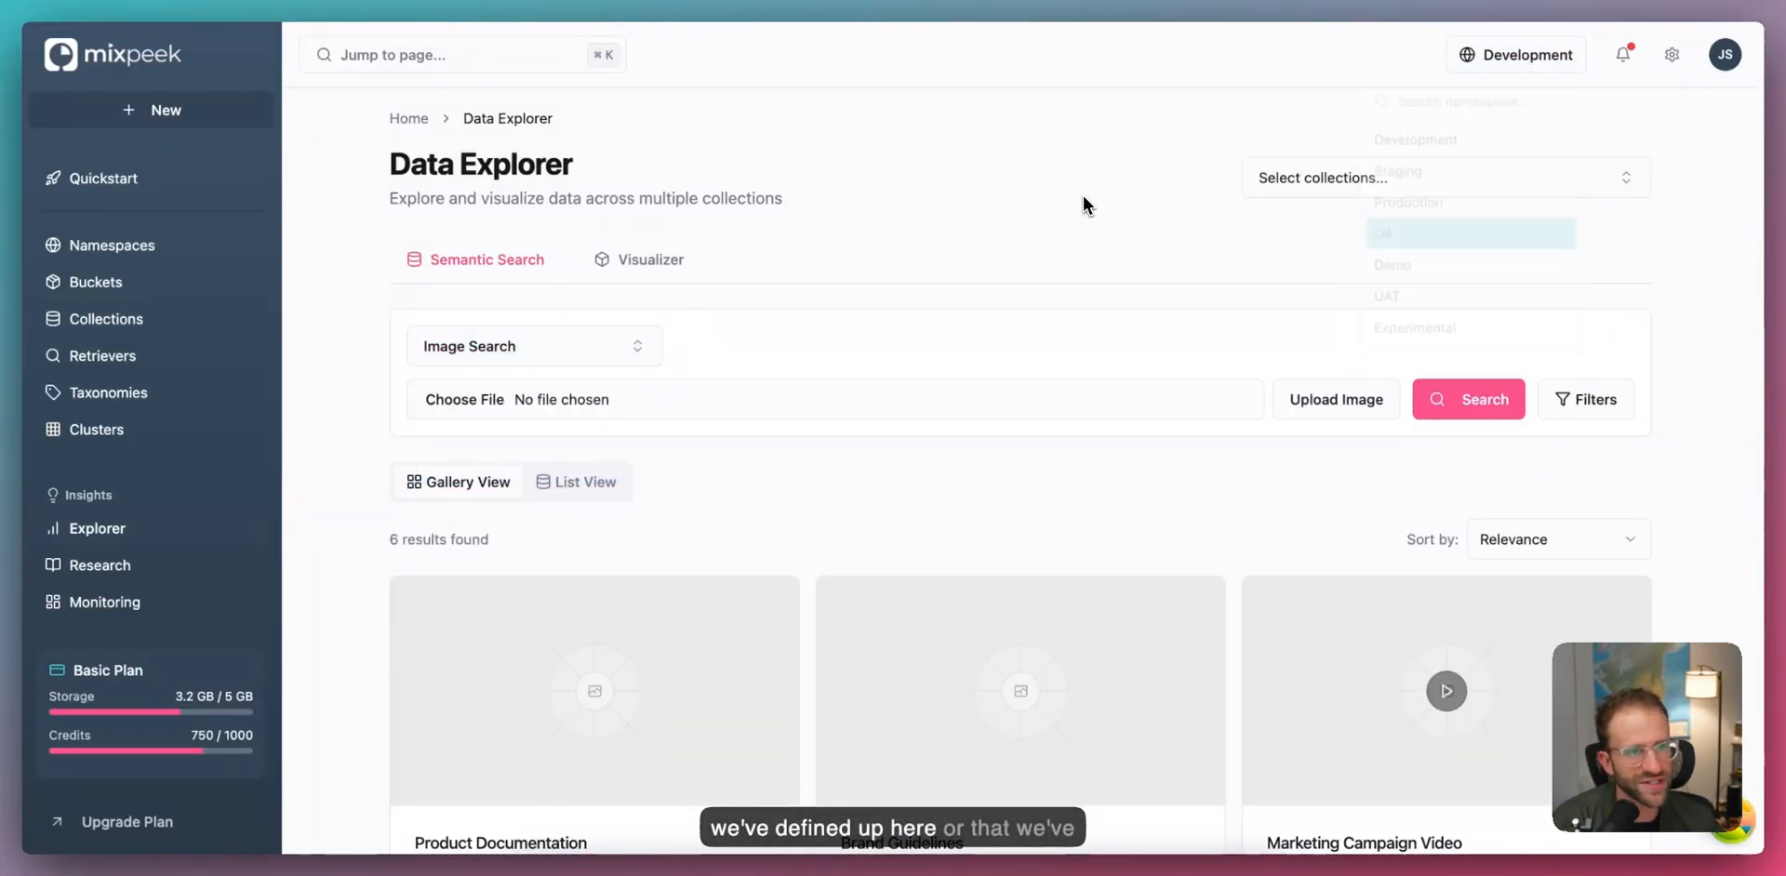
pyautogui.click(1379, 177)
pyautogui.click(1274, 270)
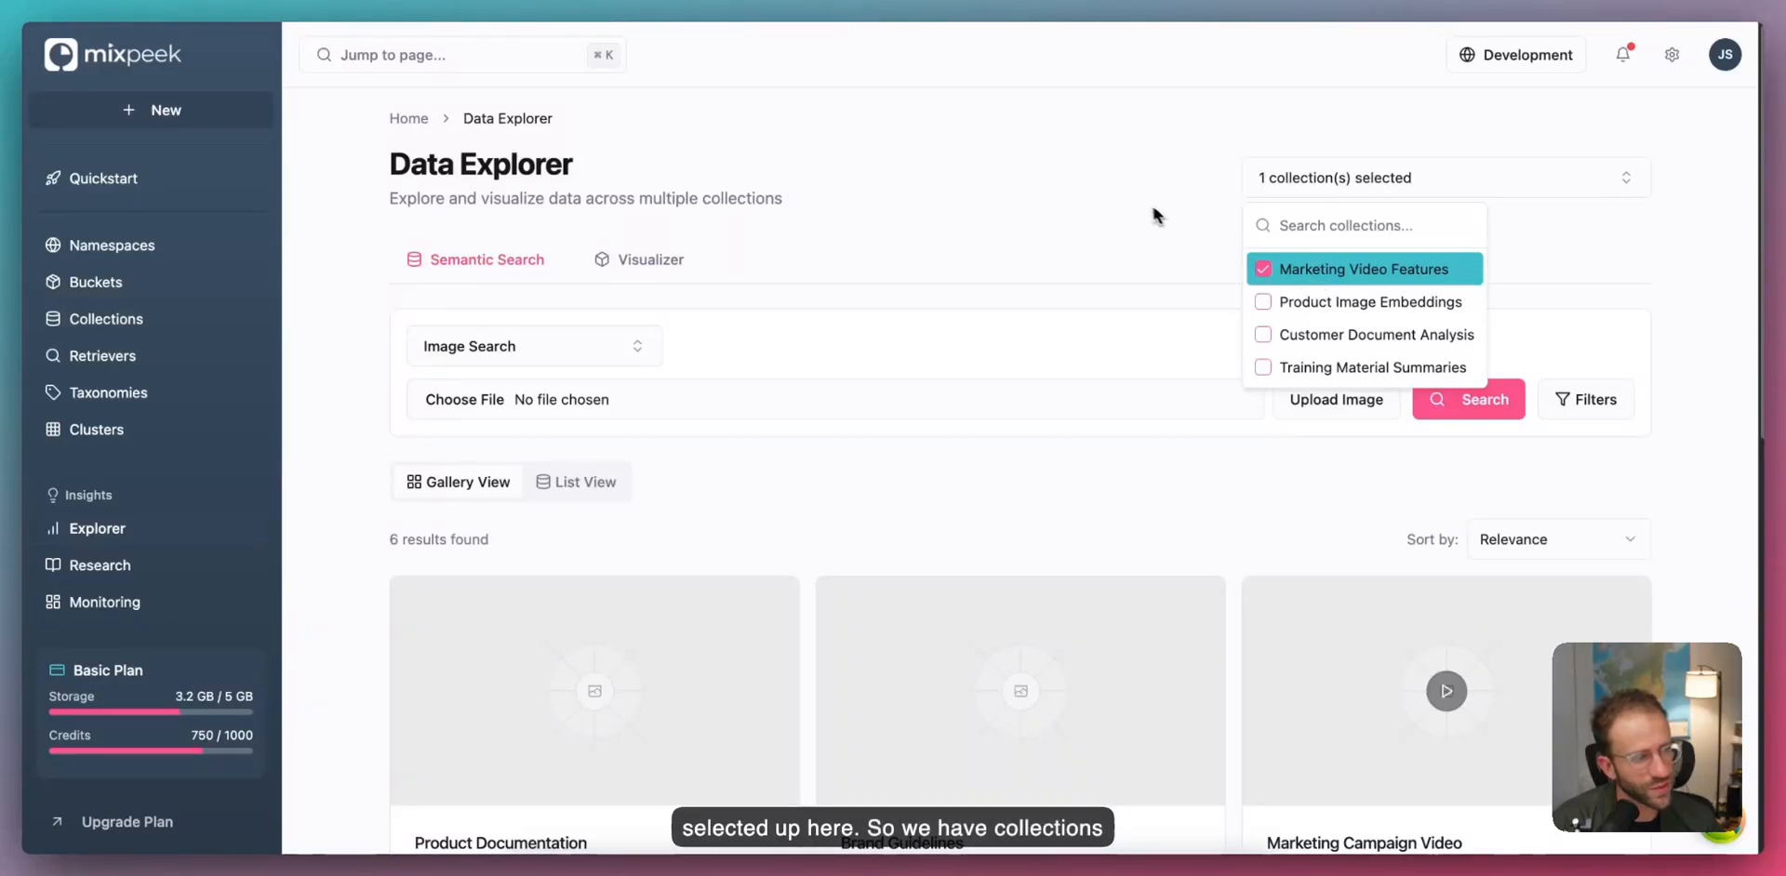
pyautogui.click(1156, 216)
# Step: Switch the retriever to Hybrid Search and look at the advanced filter options without applying any
pyautogui.click(623, 346)
pyautogui.click(502, 502)
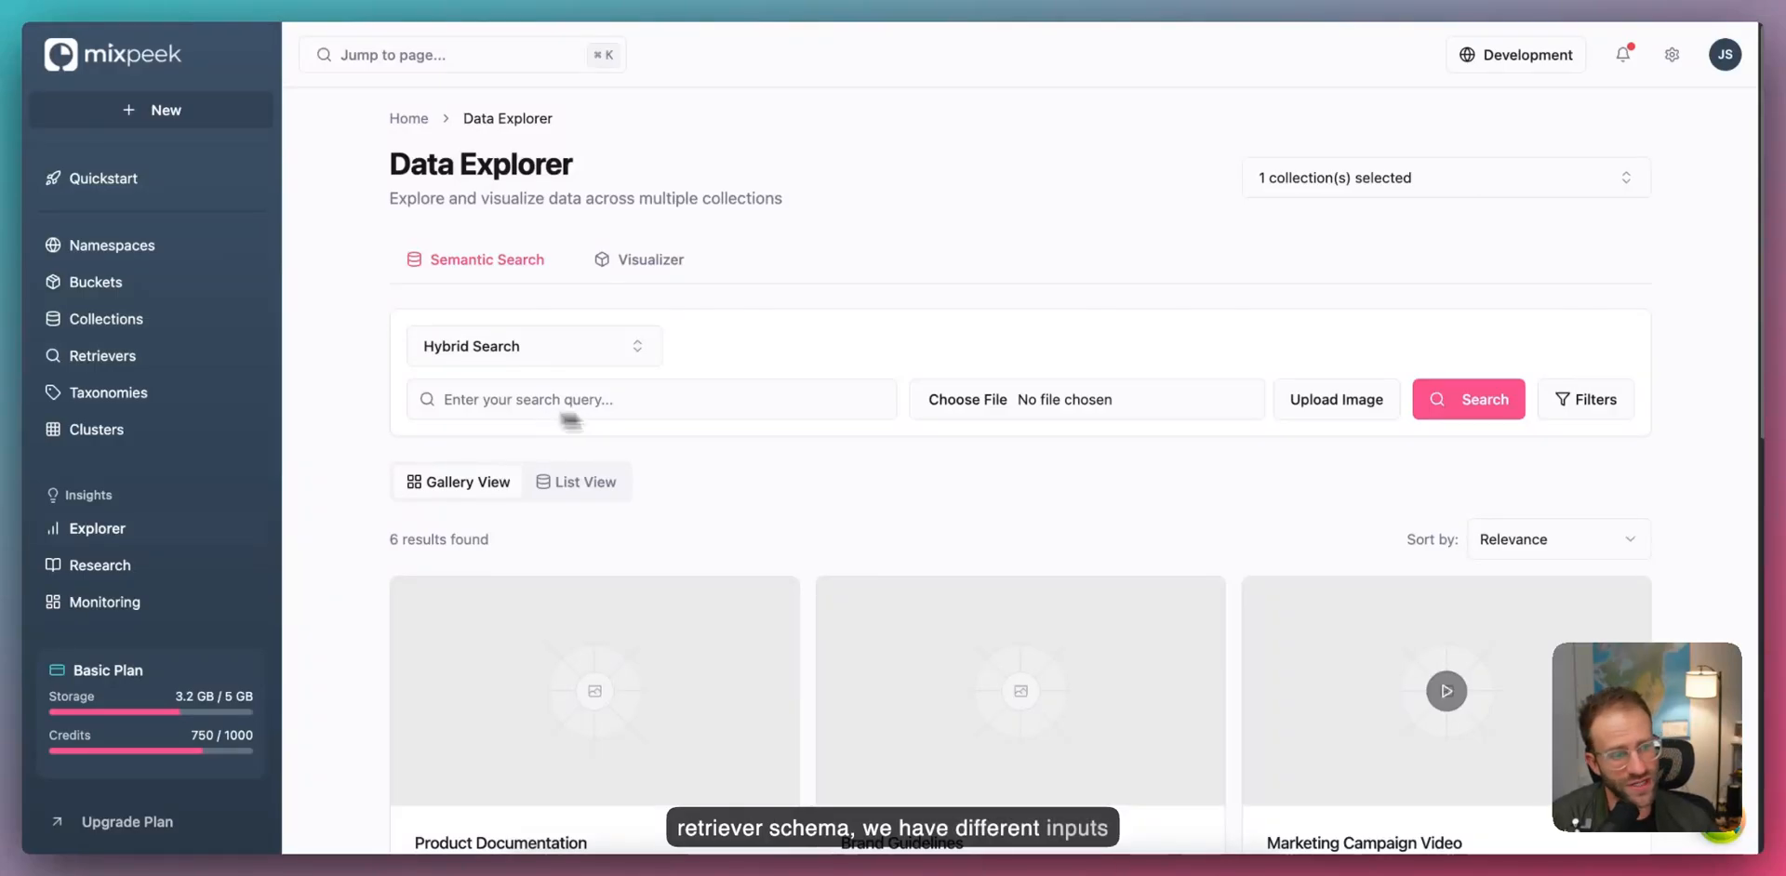
pyautogui.click(1592, 408)
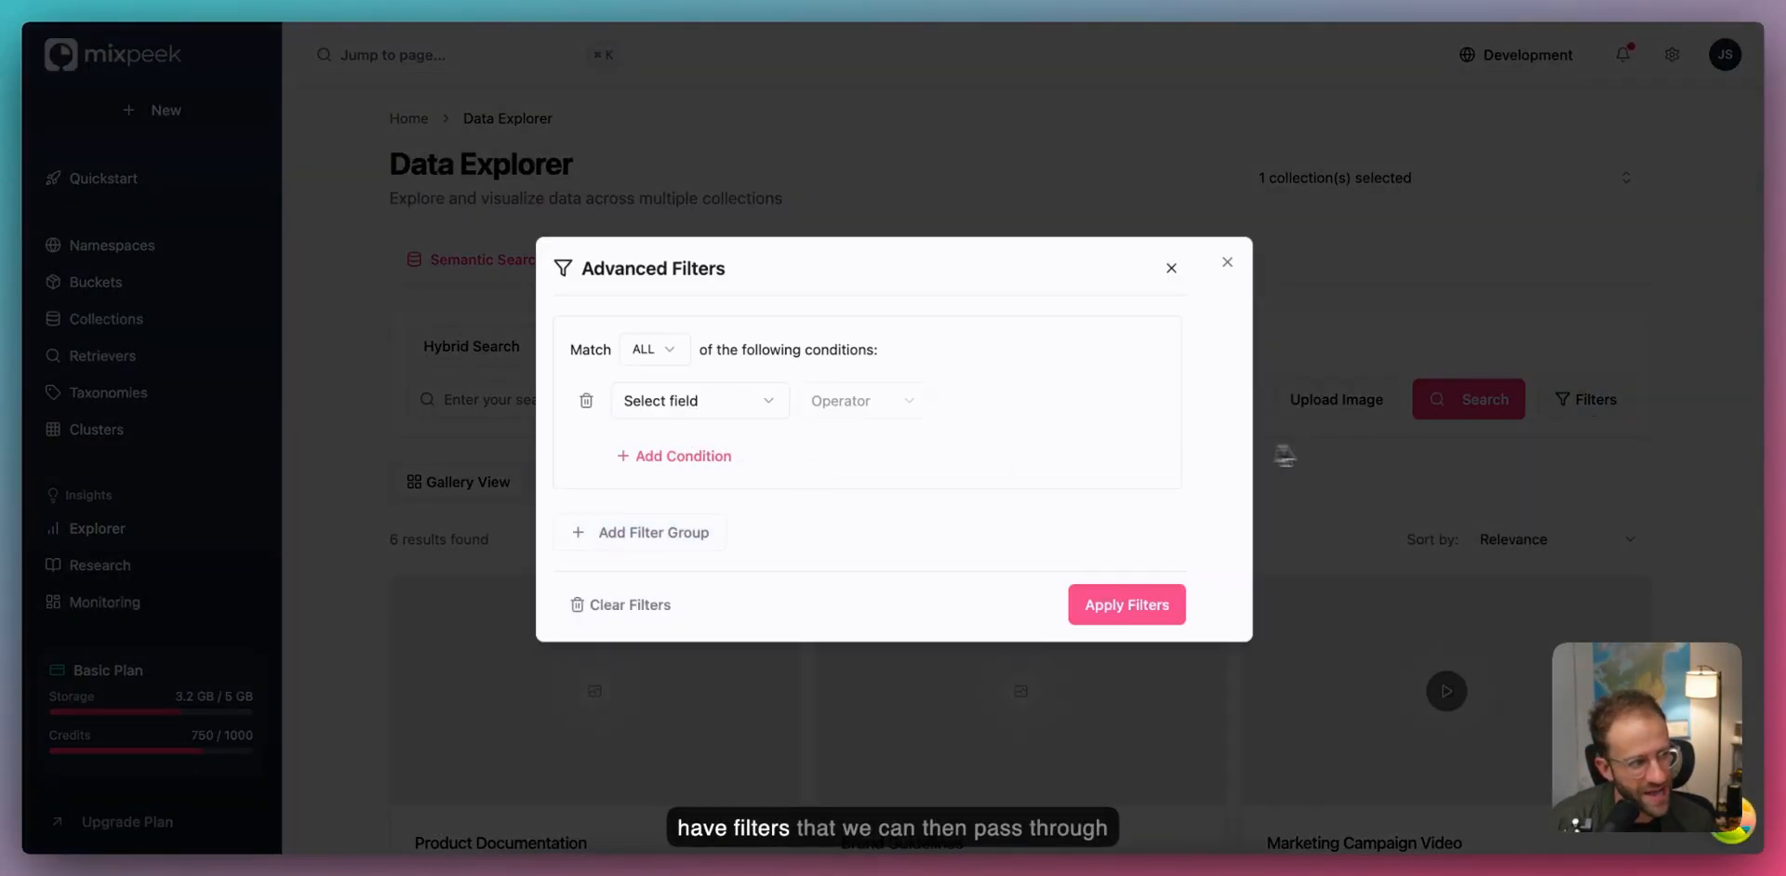
pyautogui.click(1327, 464)
# Step: Bookmark and download the Product Documentation result several times to record interactions on it
pyautogui.scroll(-5, 617, 500)
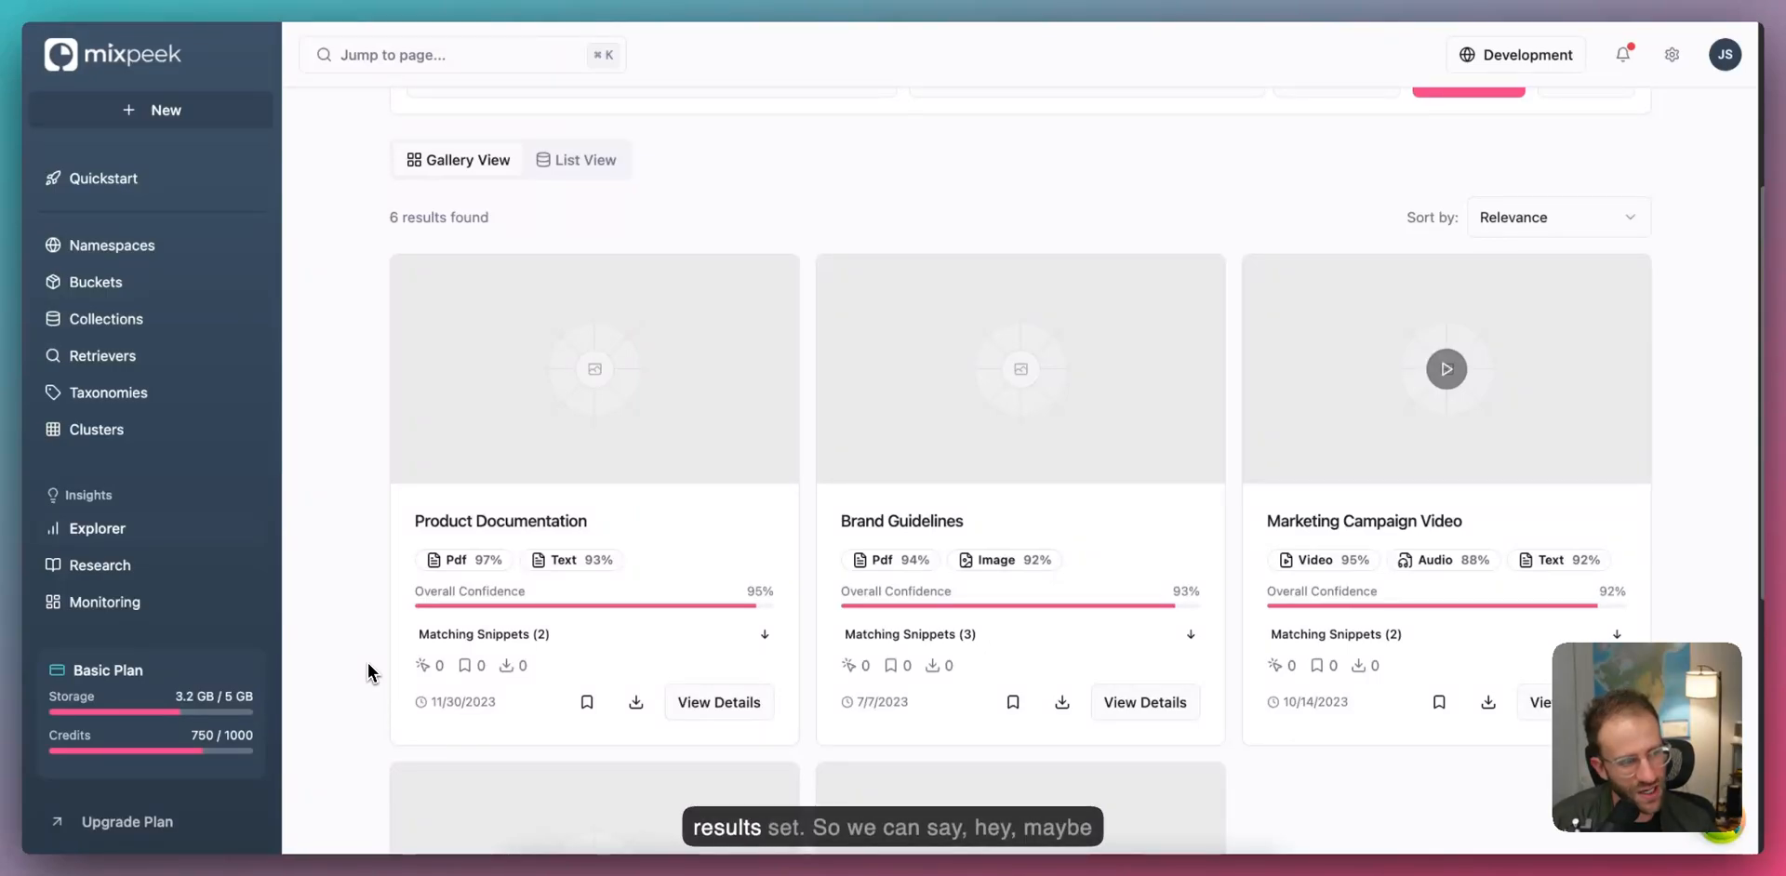
pyautogui.click(466, 669)
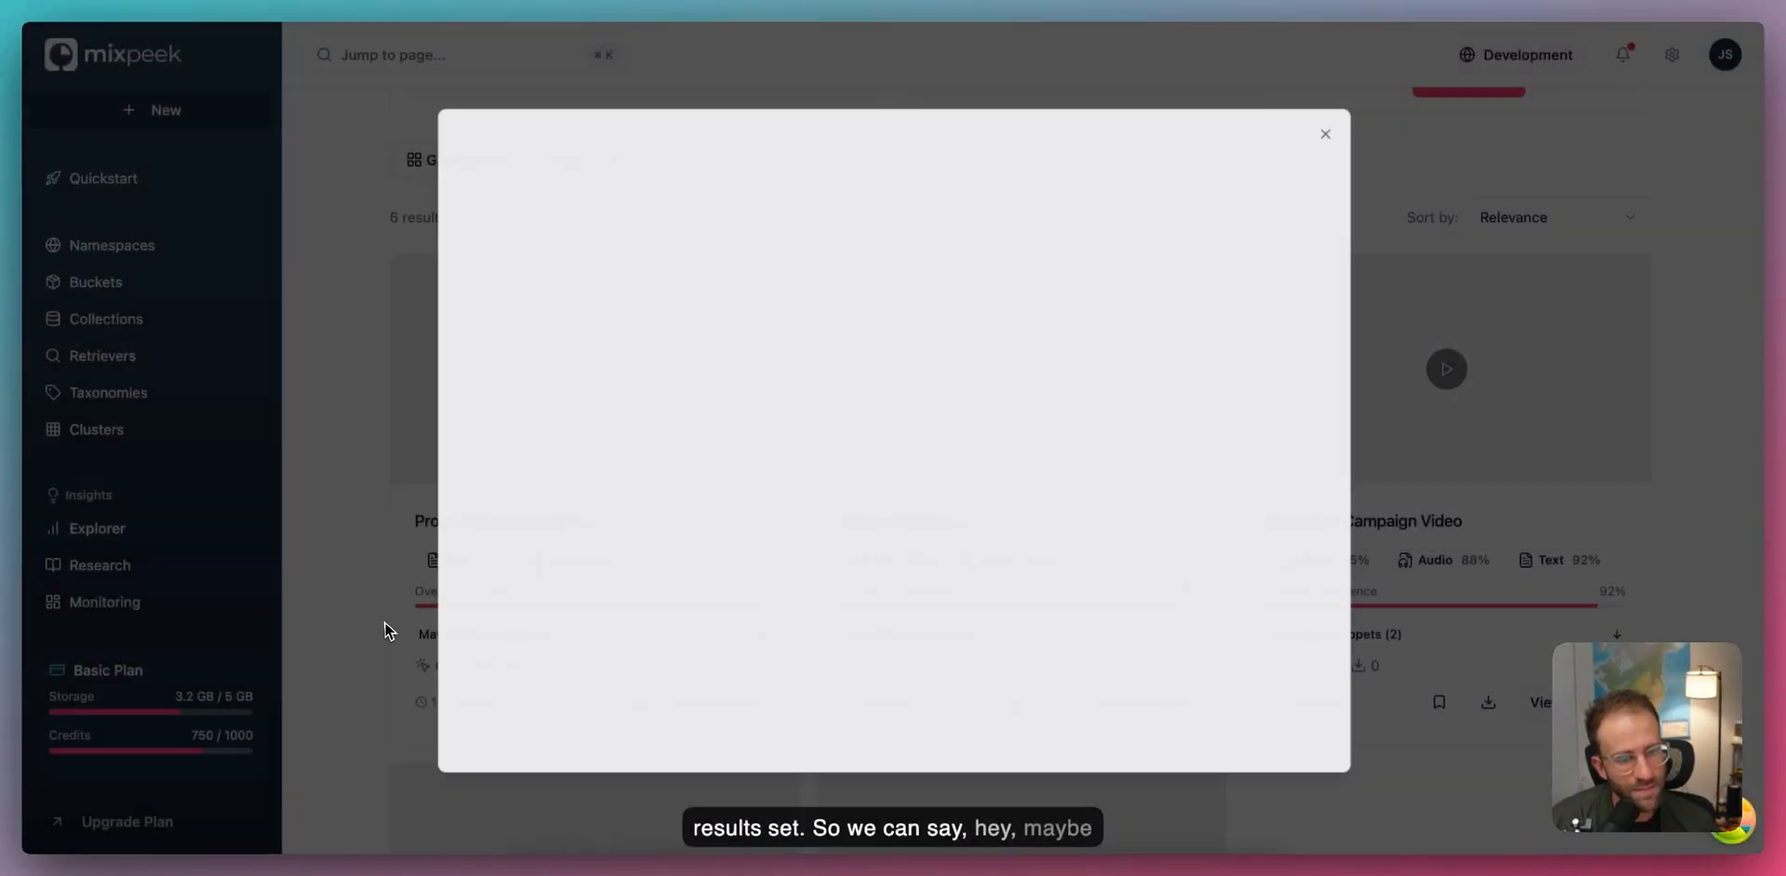
pyautogui.click(384, 622)
pyautogui.click(505, 671)
pyautogui.click(416, 685)
pyautogui.click(587, 703)
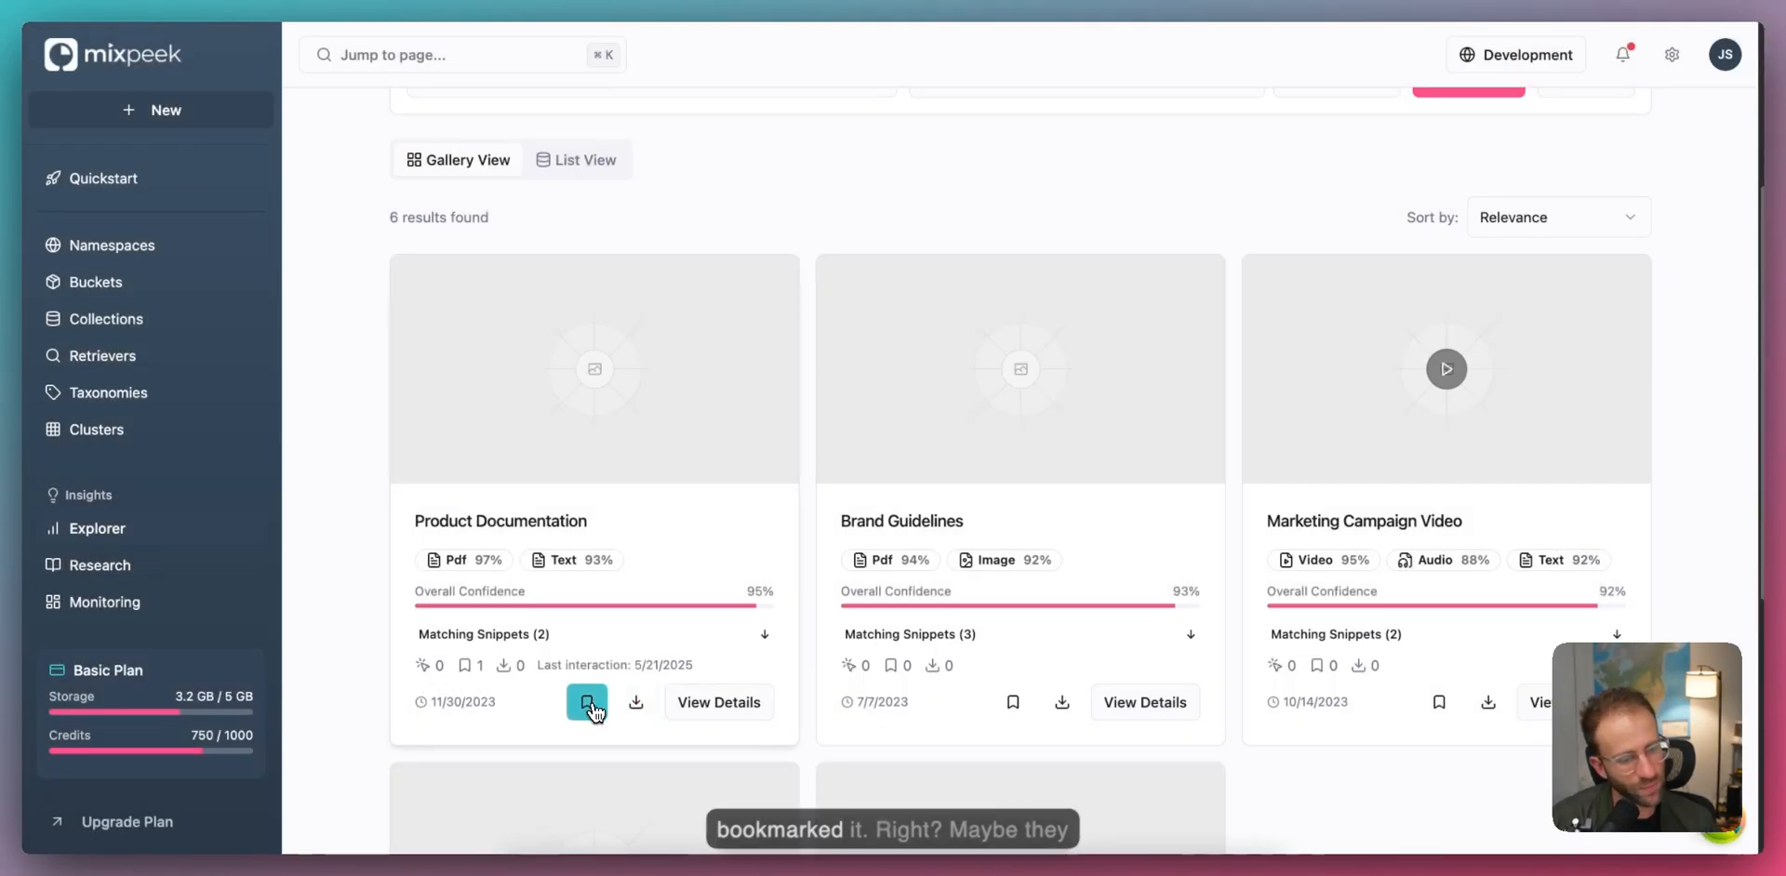
pyautogui.click(587, 704)
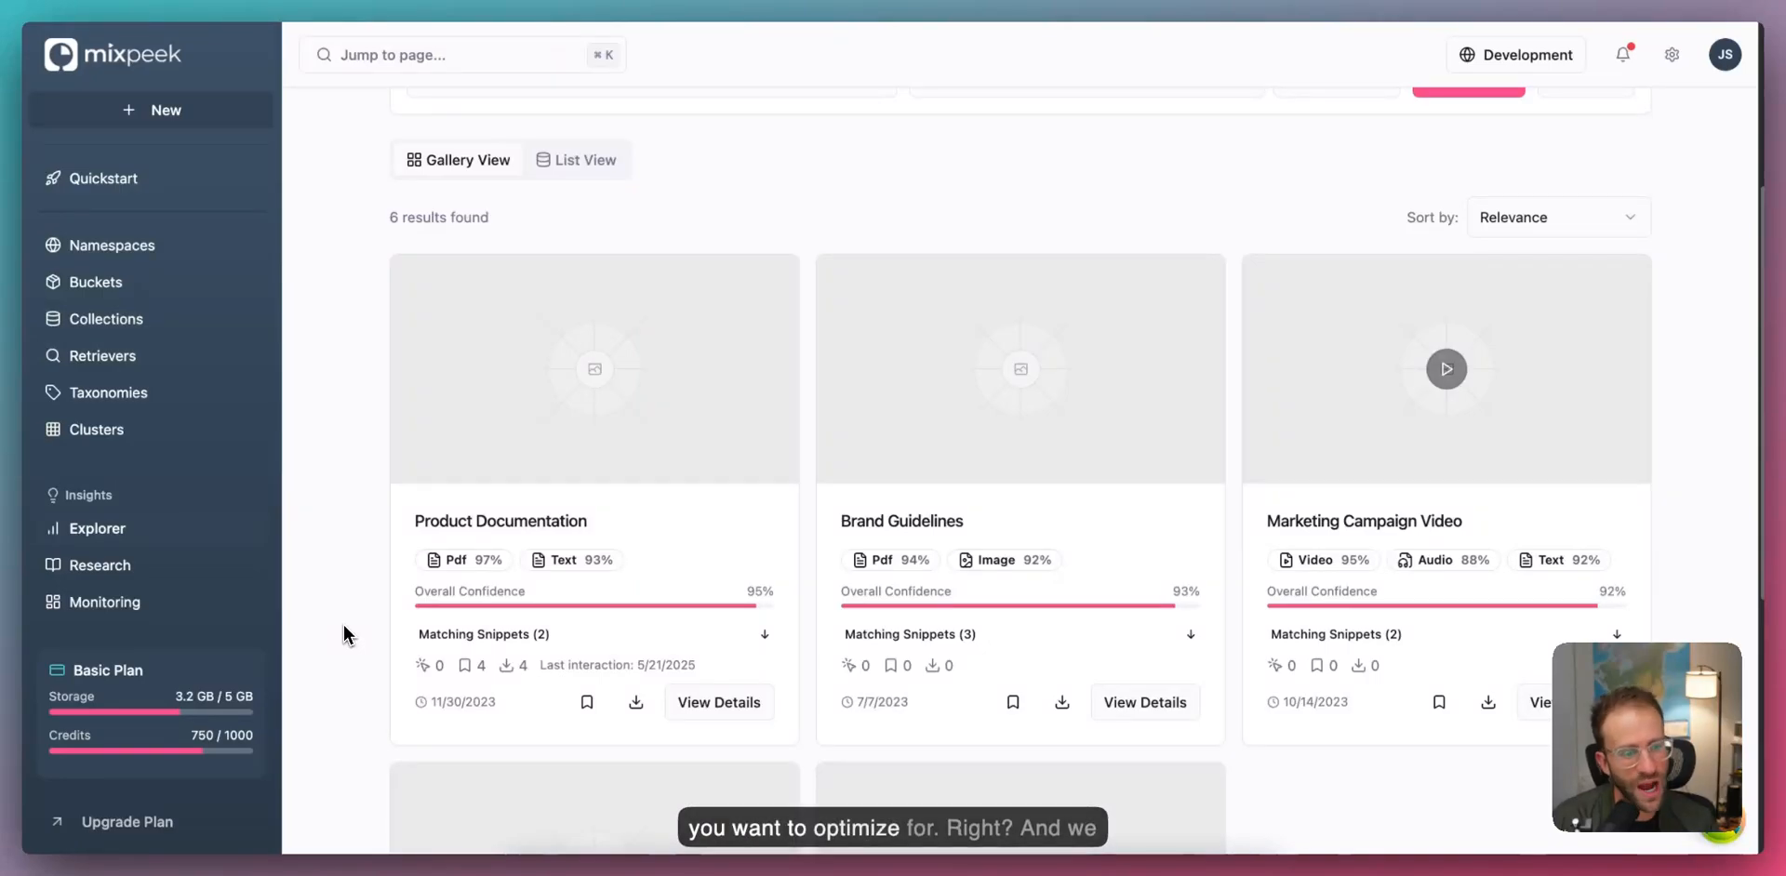
pyautogui.scroll(4, 570, 307)
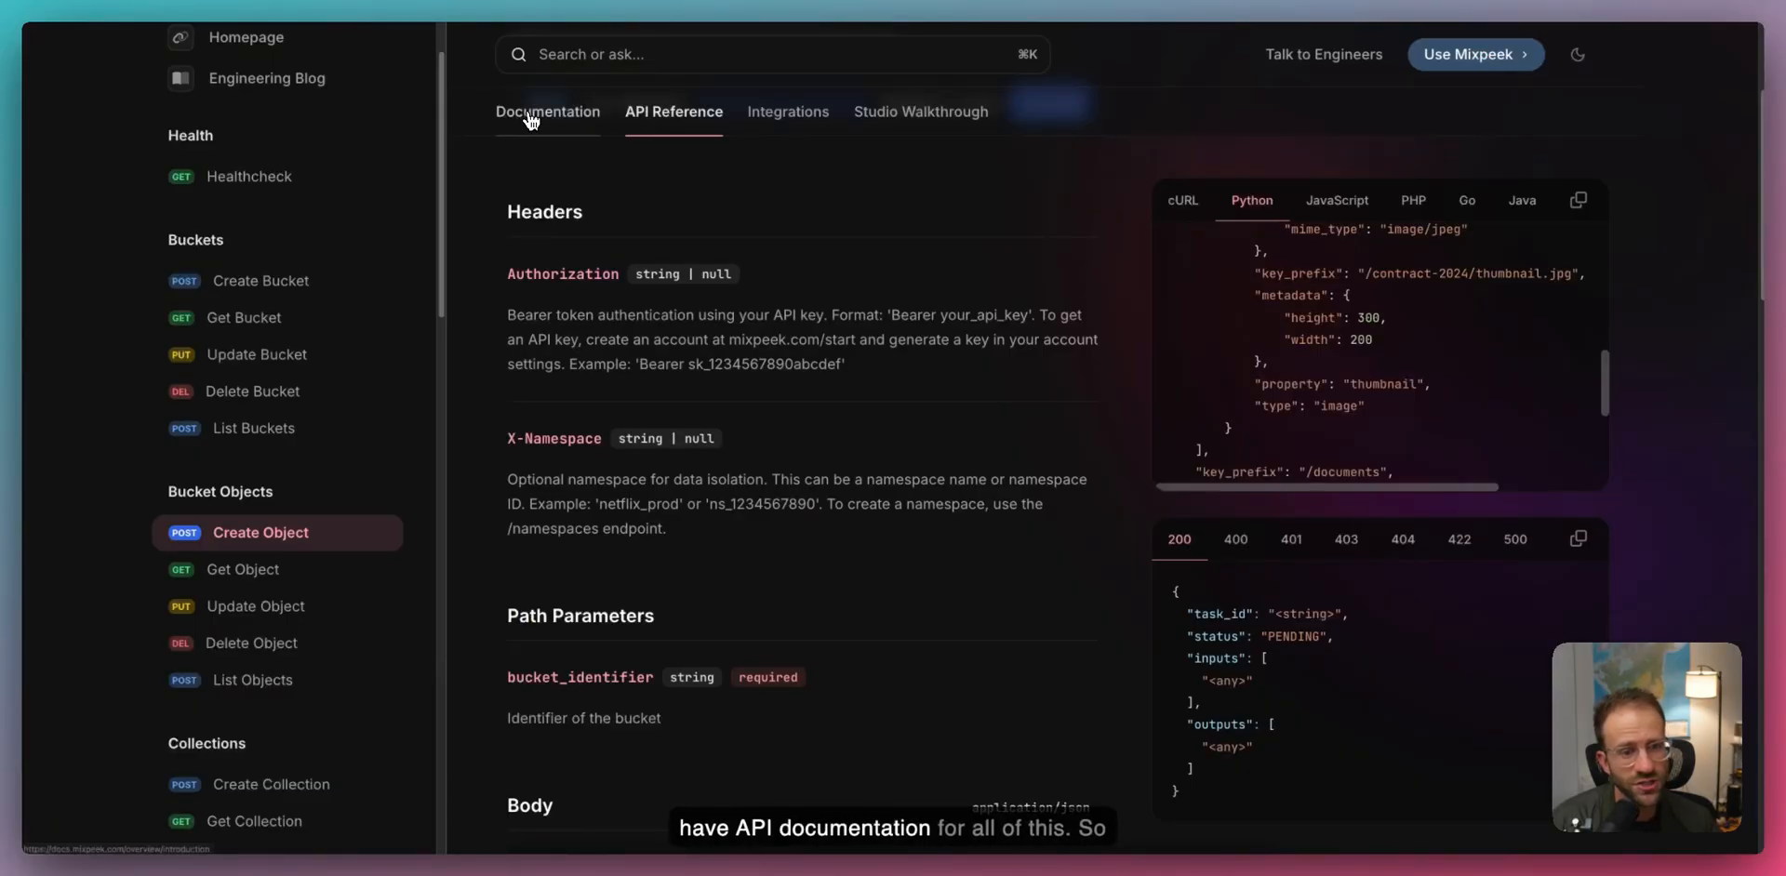
# Step: Open the general documentation and look through its Interactions, Retrievers and Model Tuning pages
pyautogui.click(531, 113)
pyautogui.scroll(-5, 372, 438)
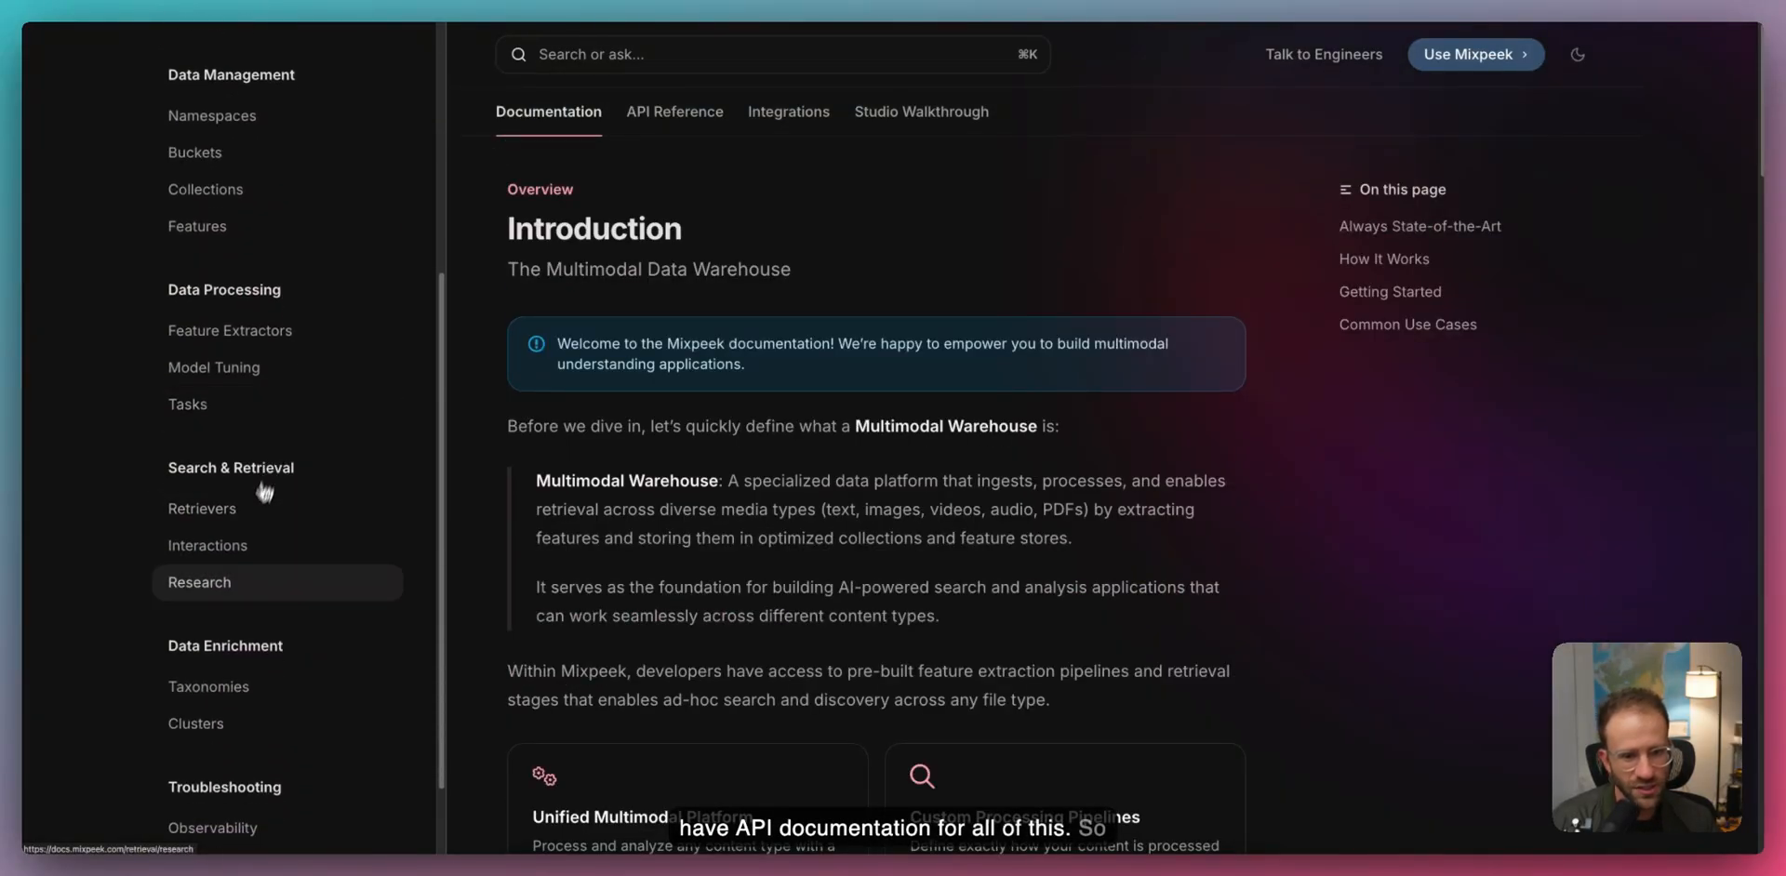
pyautogui.click(223, 521)
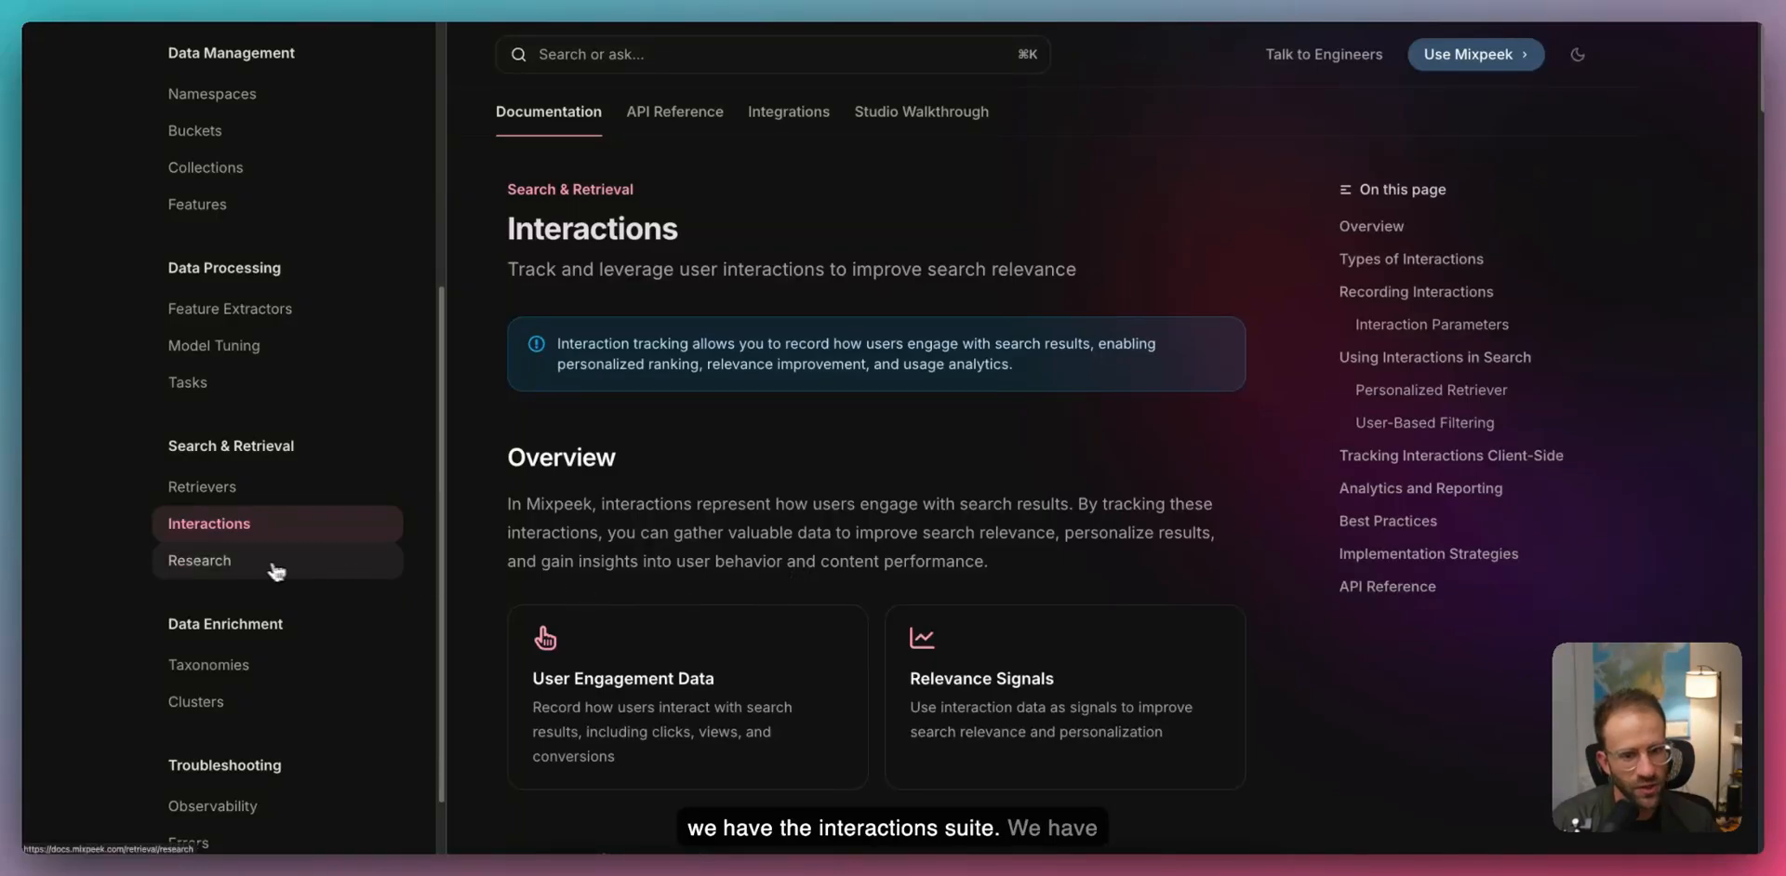
pyautogui.click(268, 493)
pyautogui.click(308, 361)
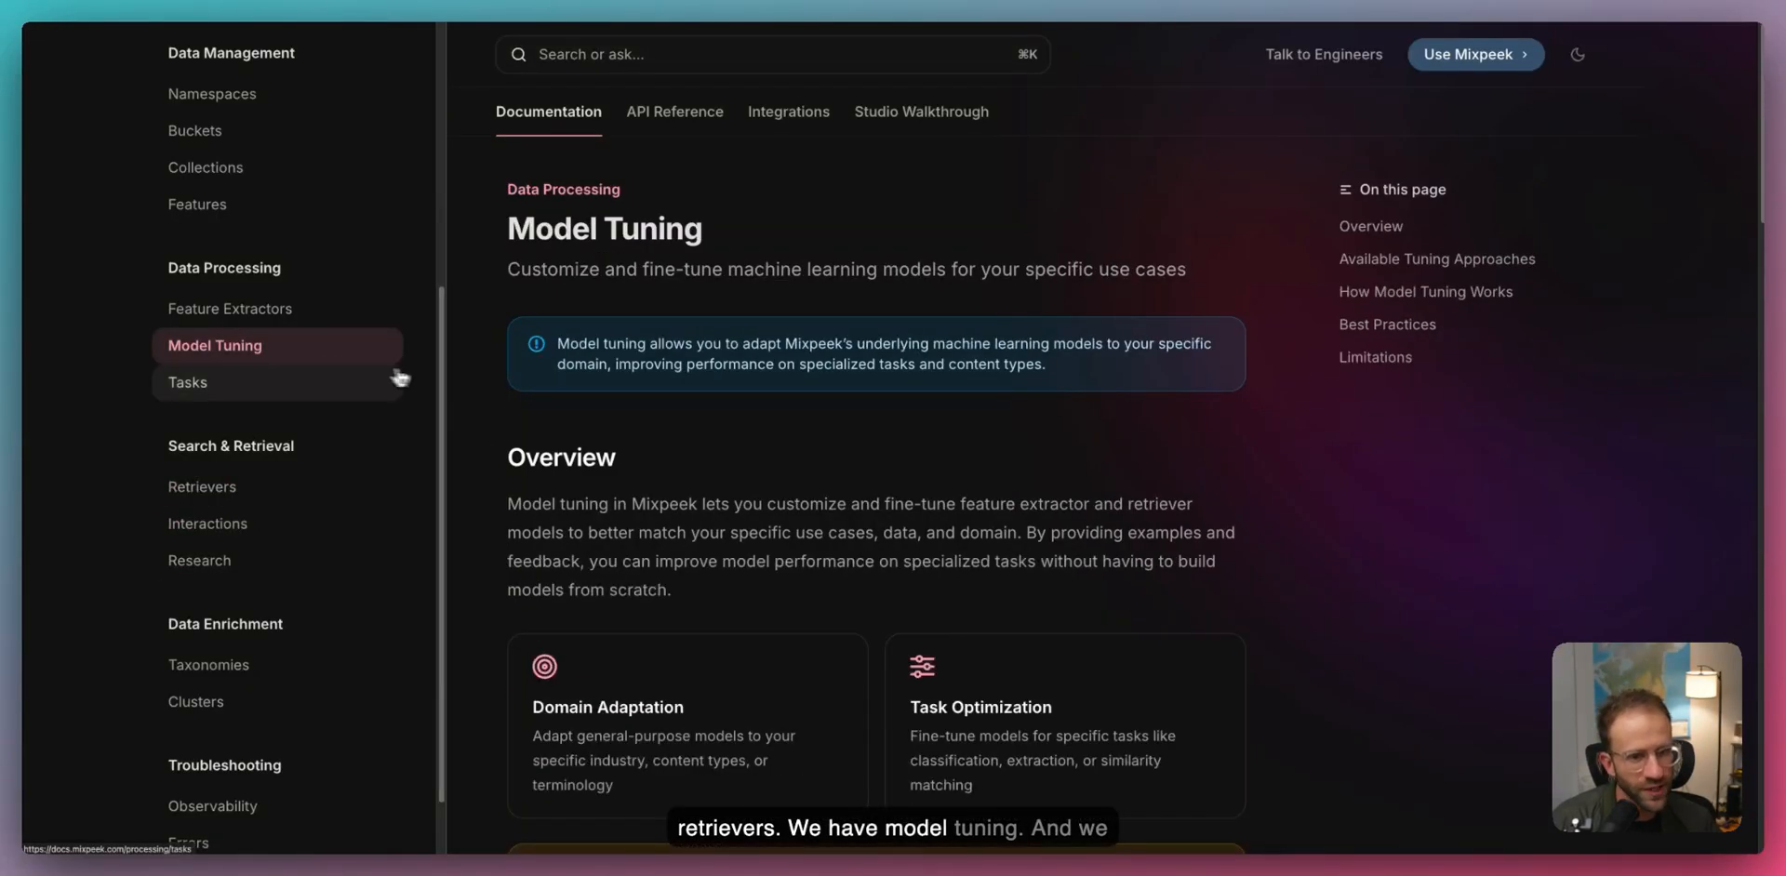
pyautogui.scroll(5, 354, 371)
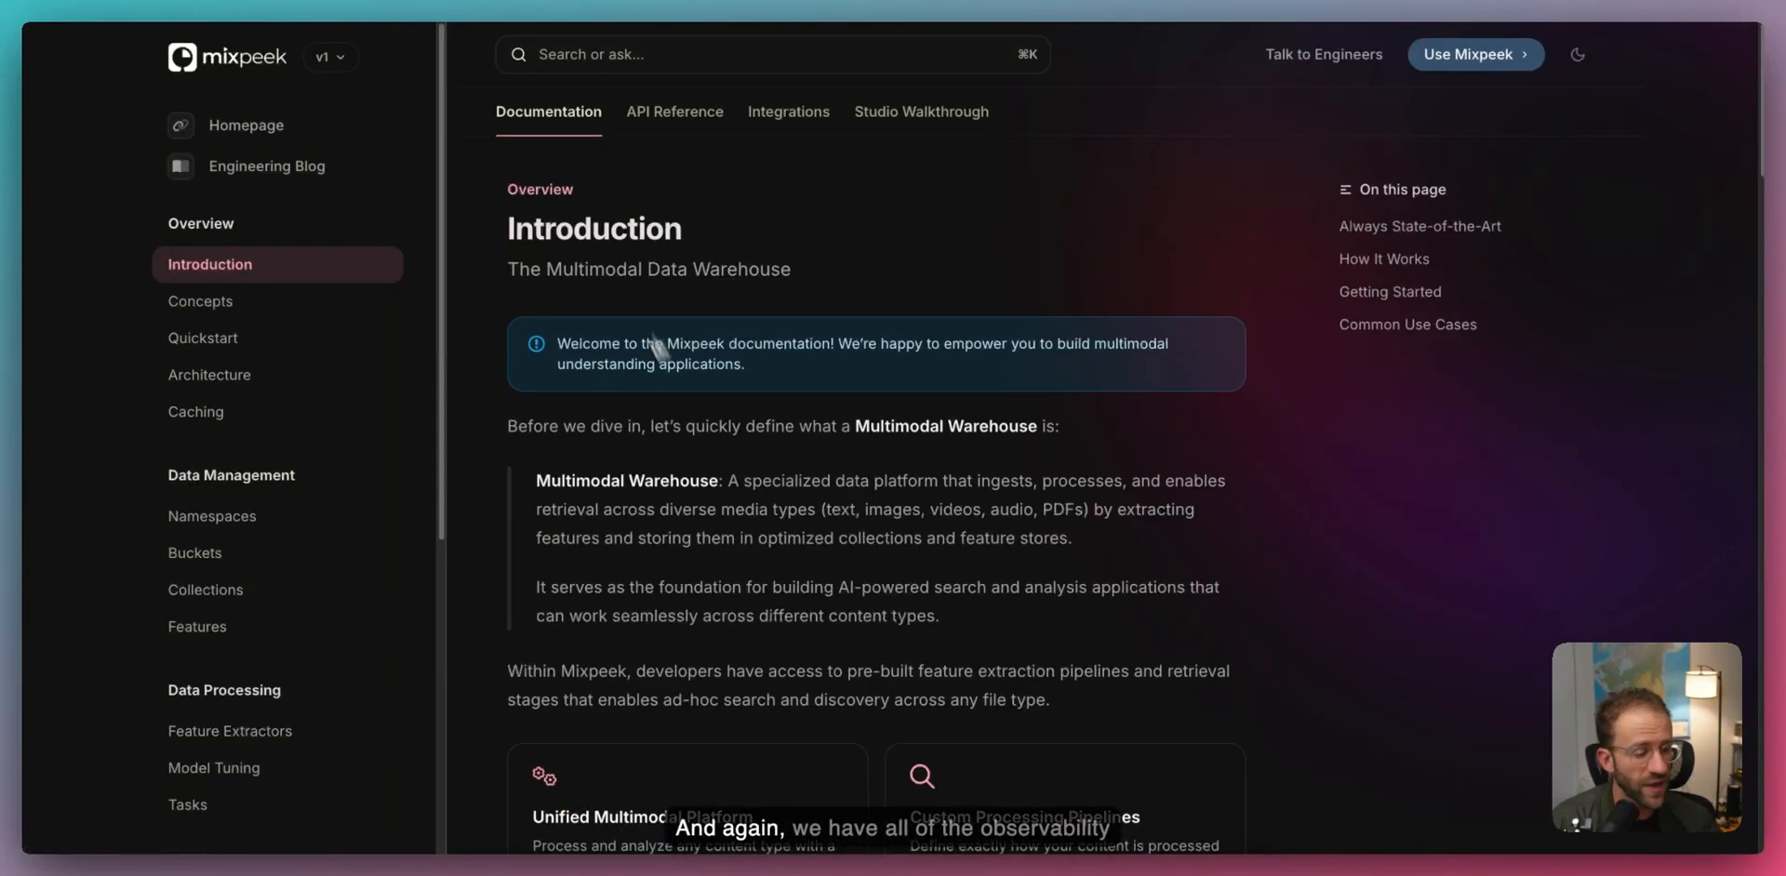
pyautogui.scroll(-6, 655, 346)
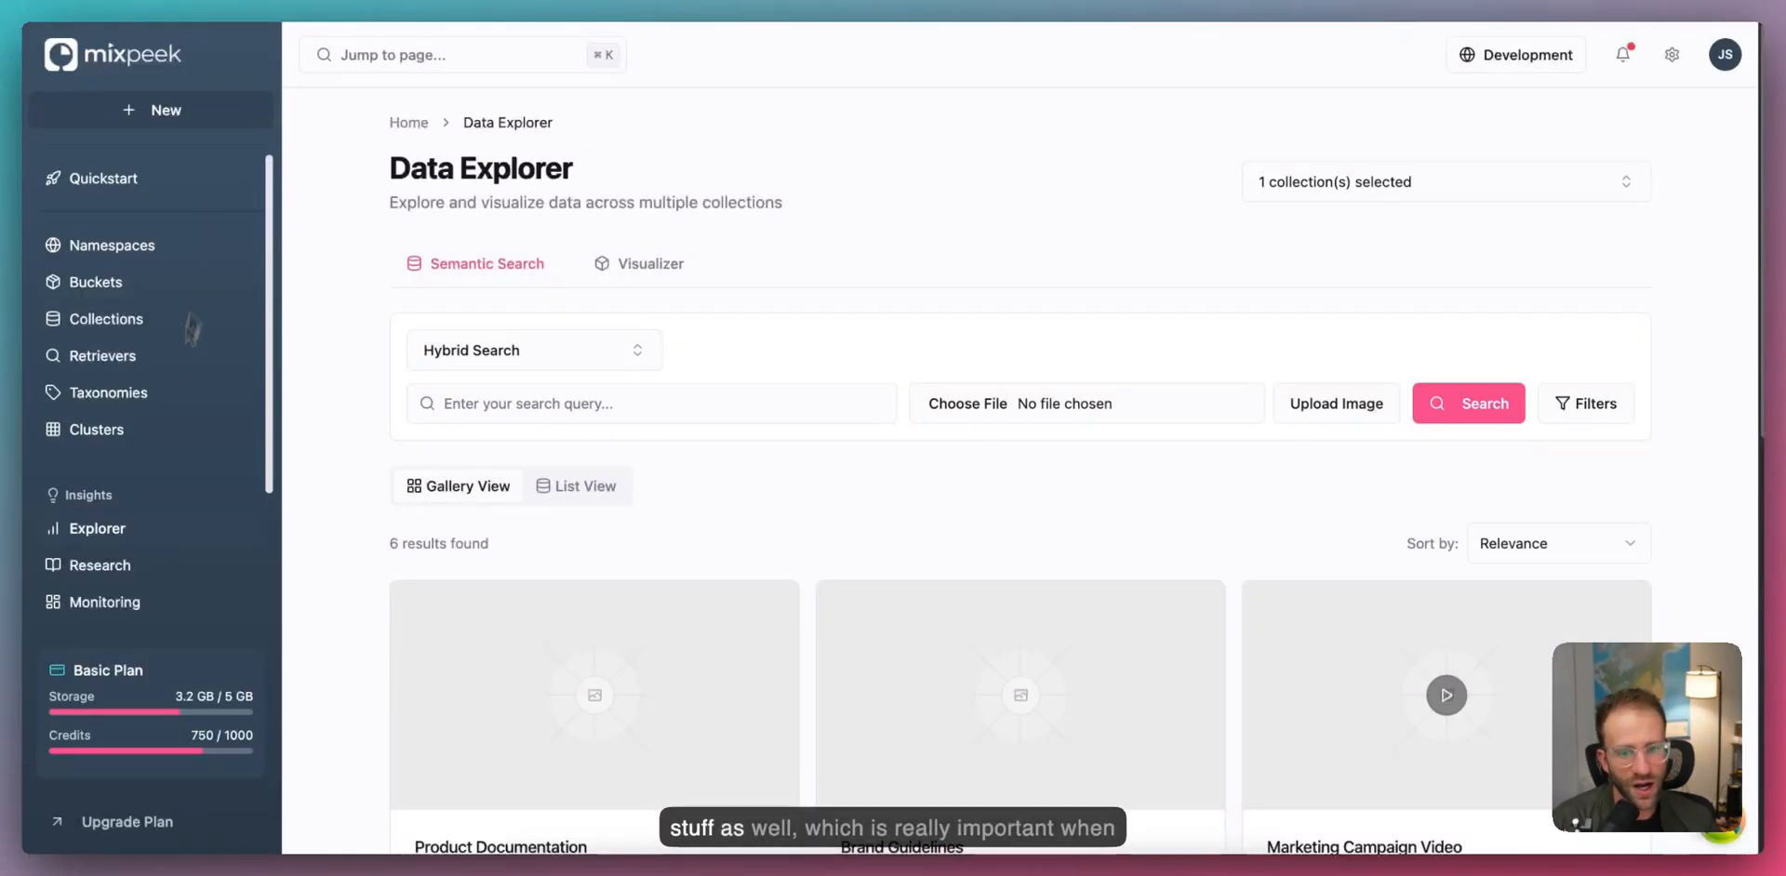
# Step: Open the Studio's Monitoring page and inspect the details of a data point on the Collections total assets chart
pyautogui.click(99, 601)
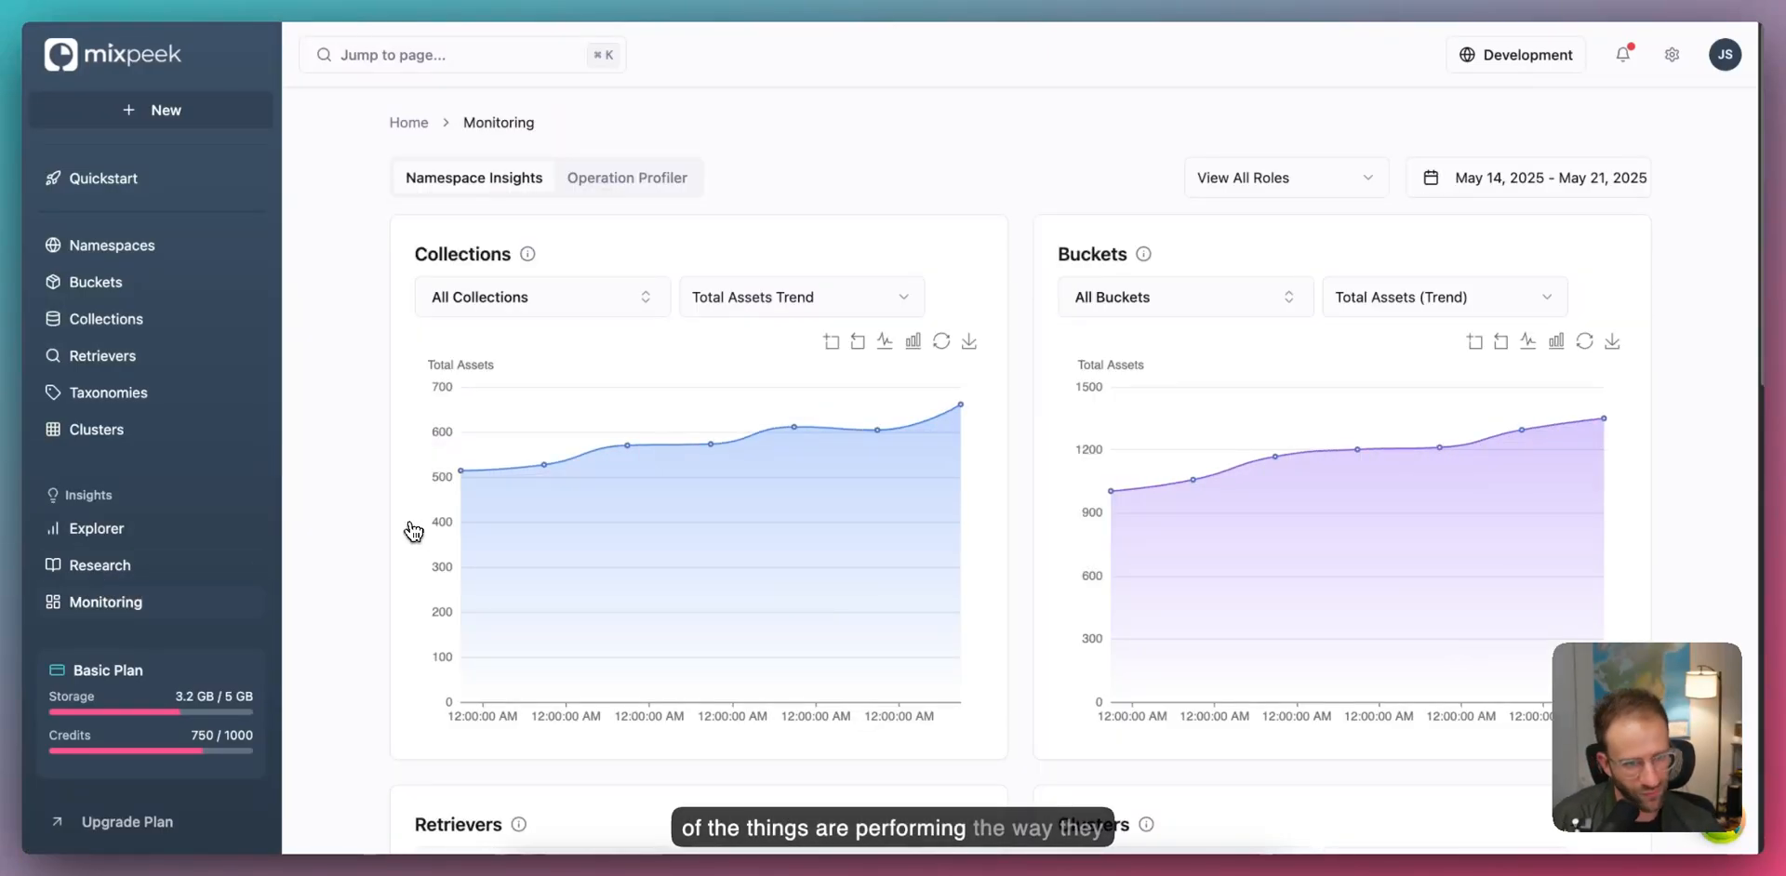
pyautogui.click(713, 446)
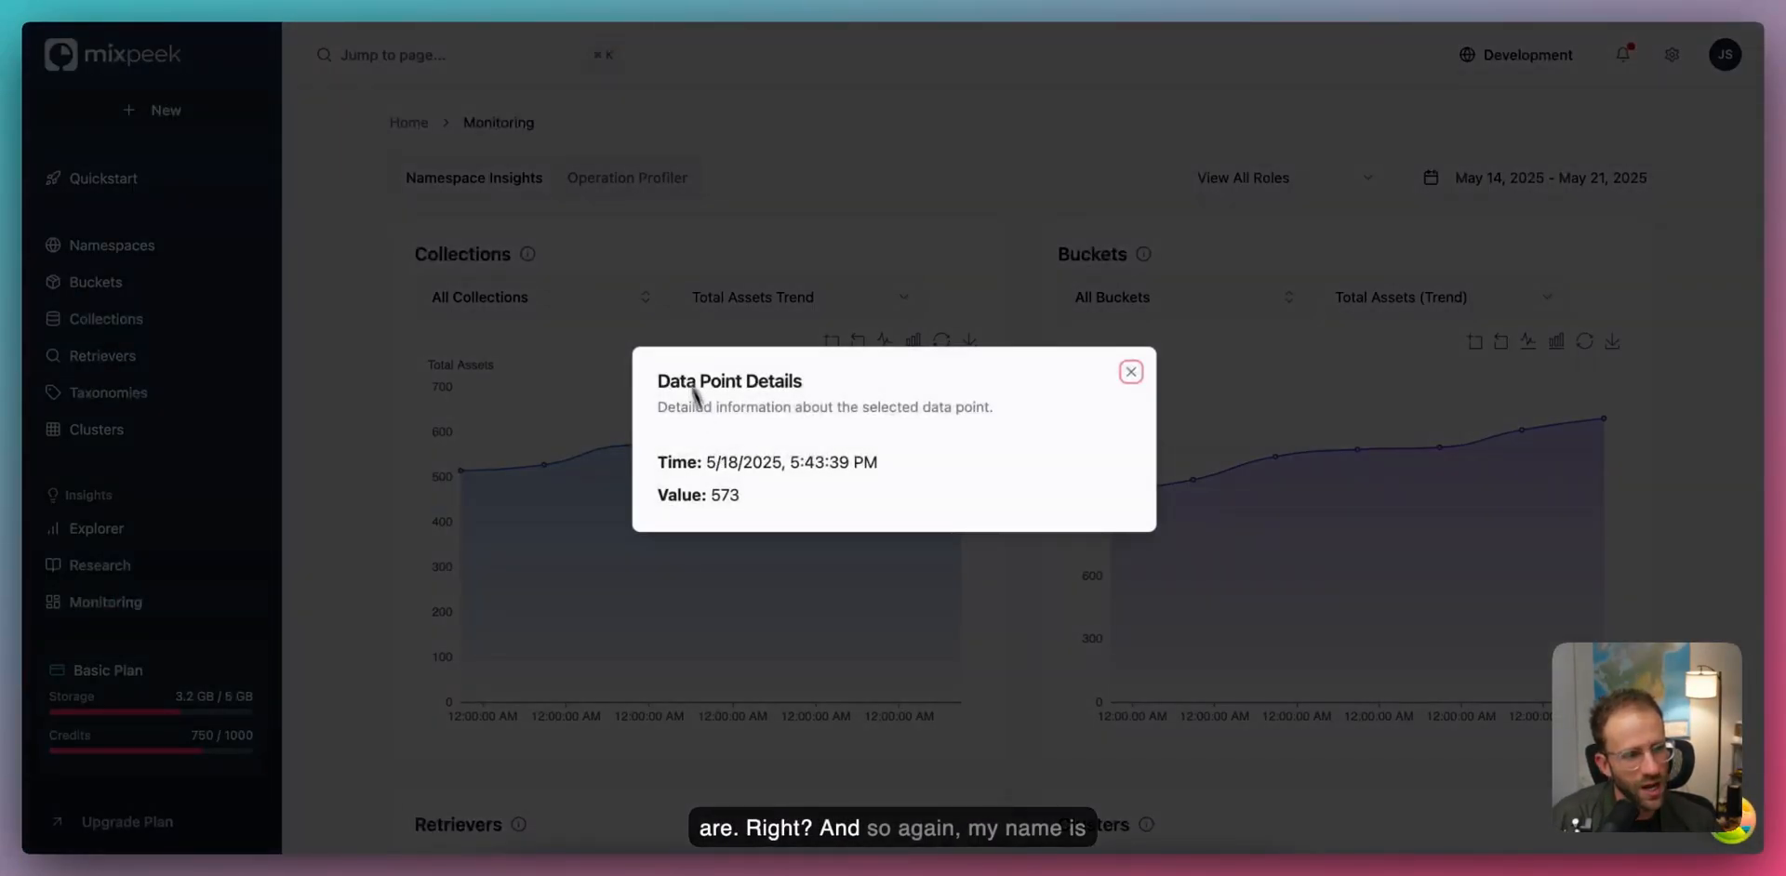
pyautogui.click(655, 276)
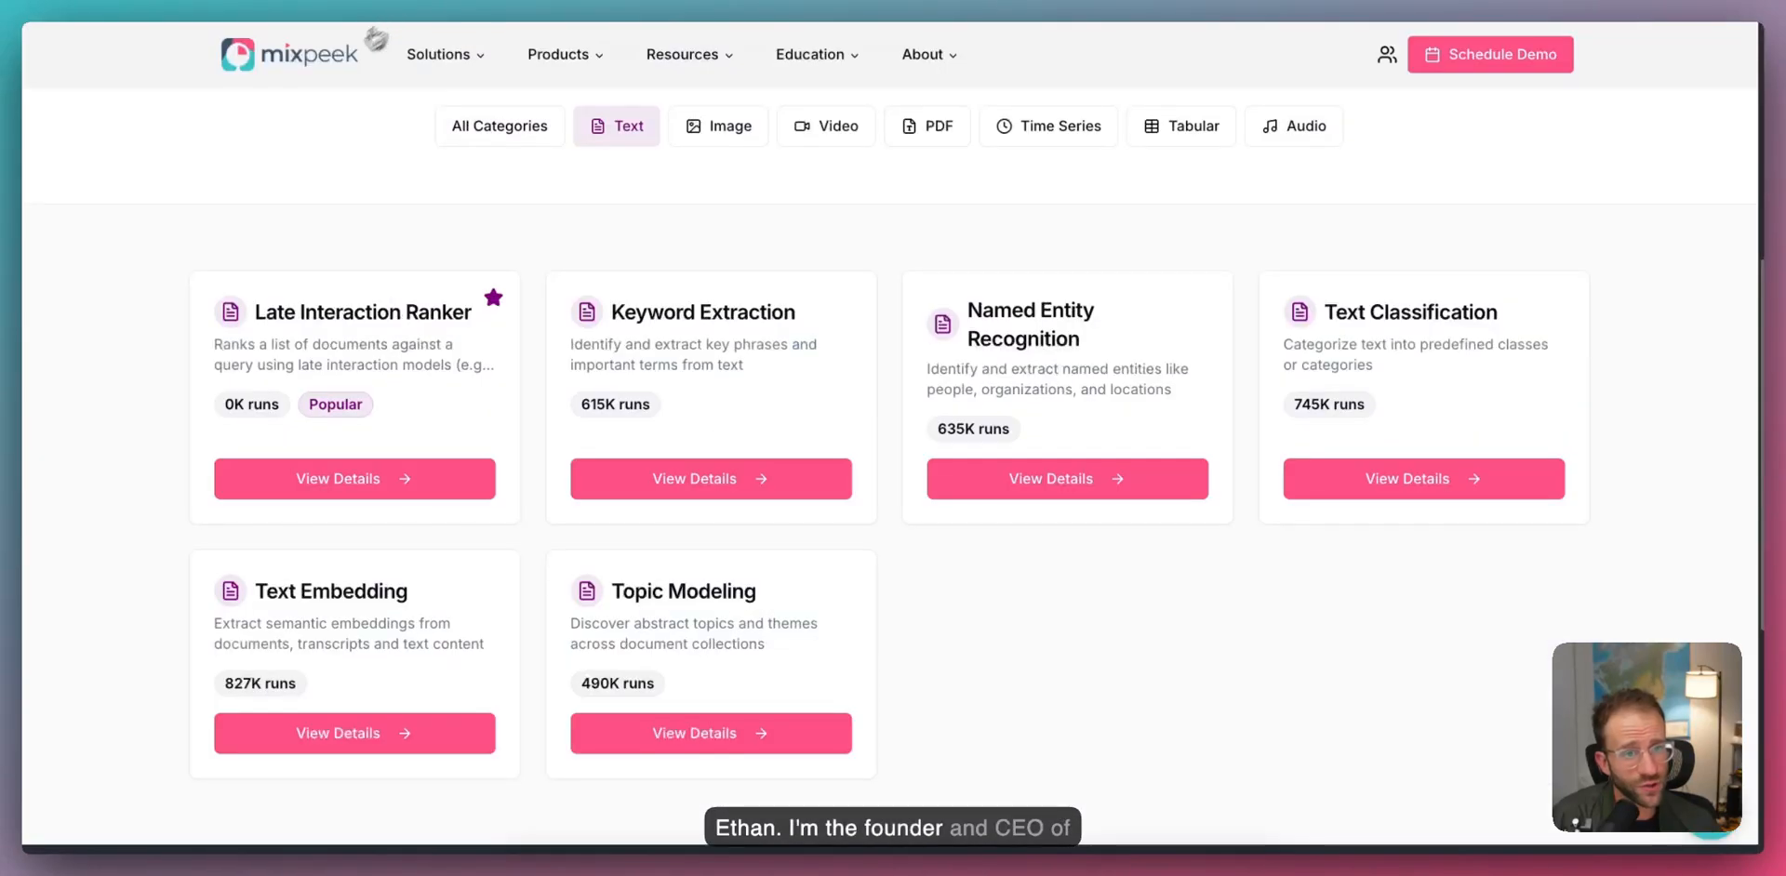
# Step: Go to the Mixpeek website's homepage and examine the Face Grouping extractor's schema output
pyautogui.click(358, 48)
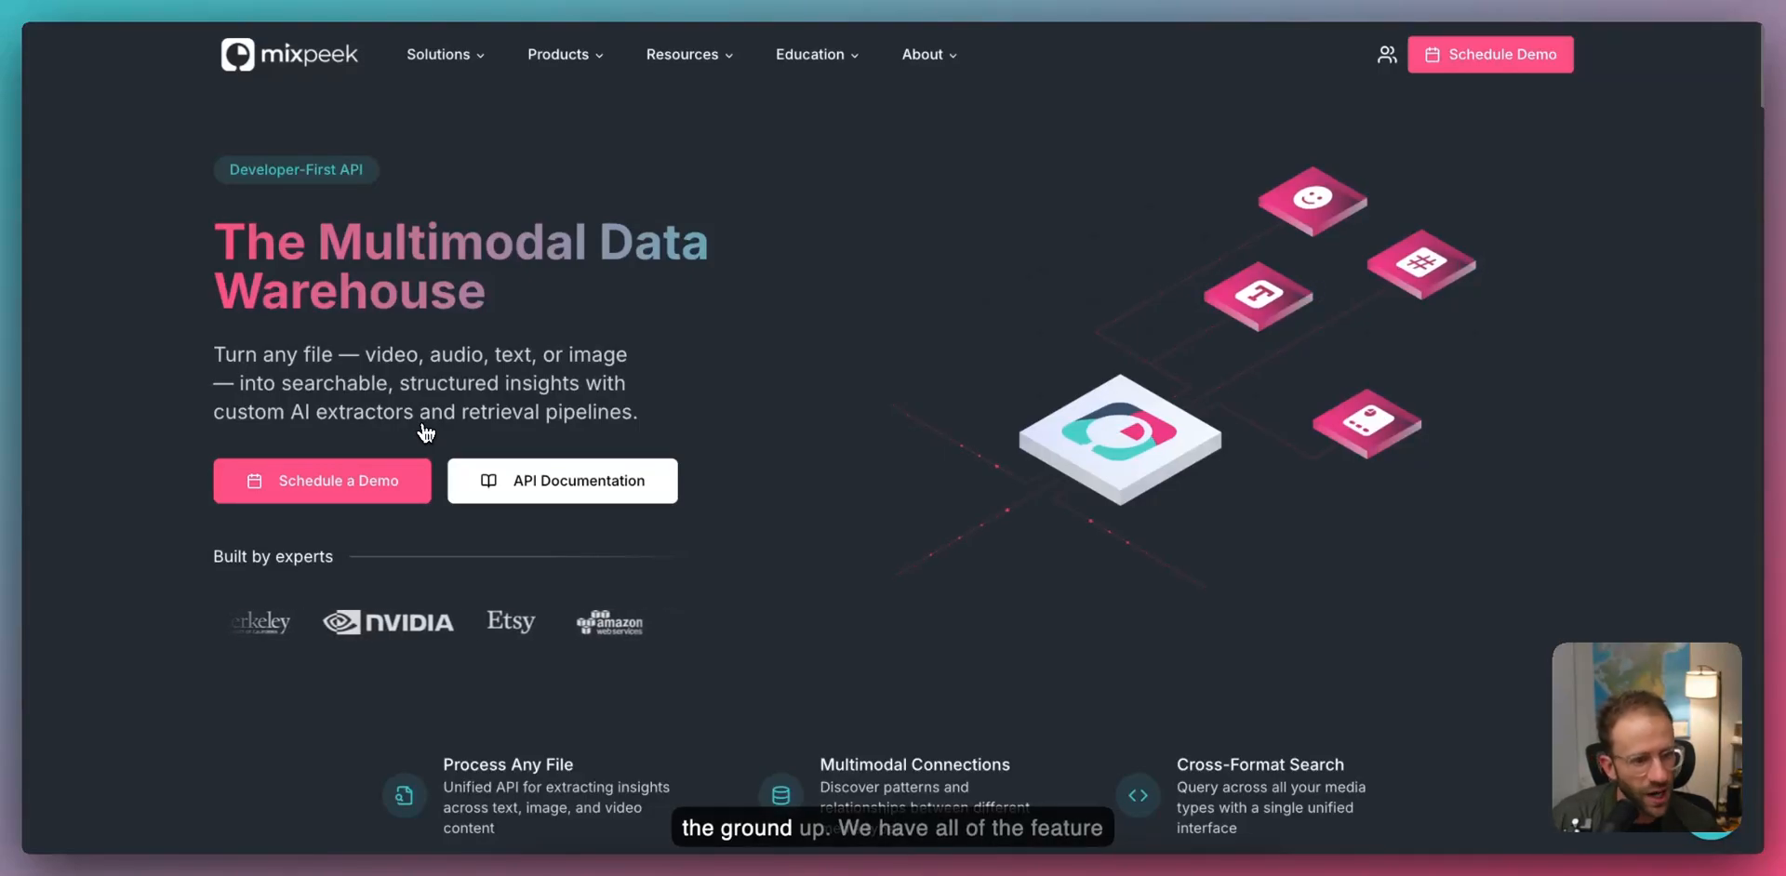
pyautogui.scroll(-10, 425, 431)
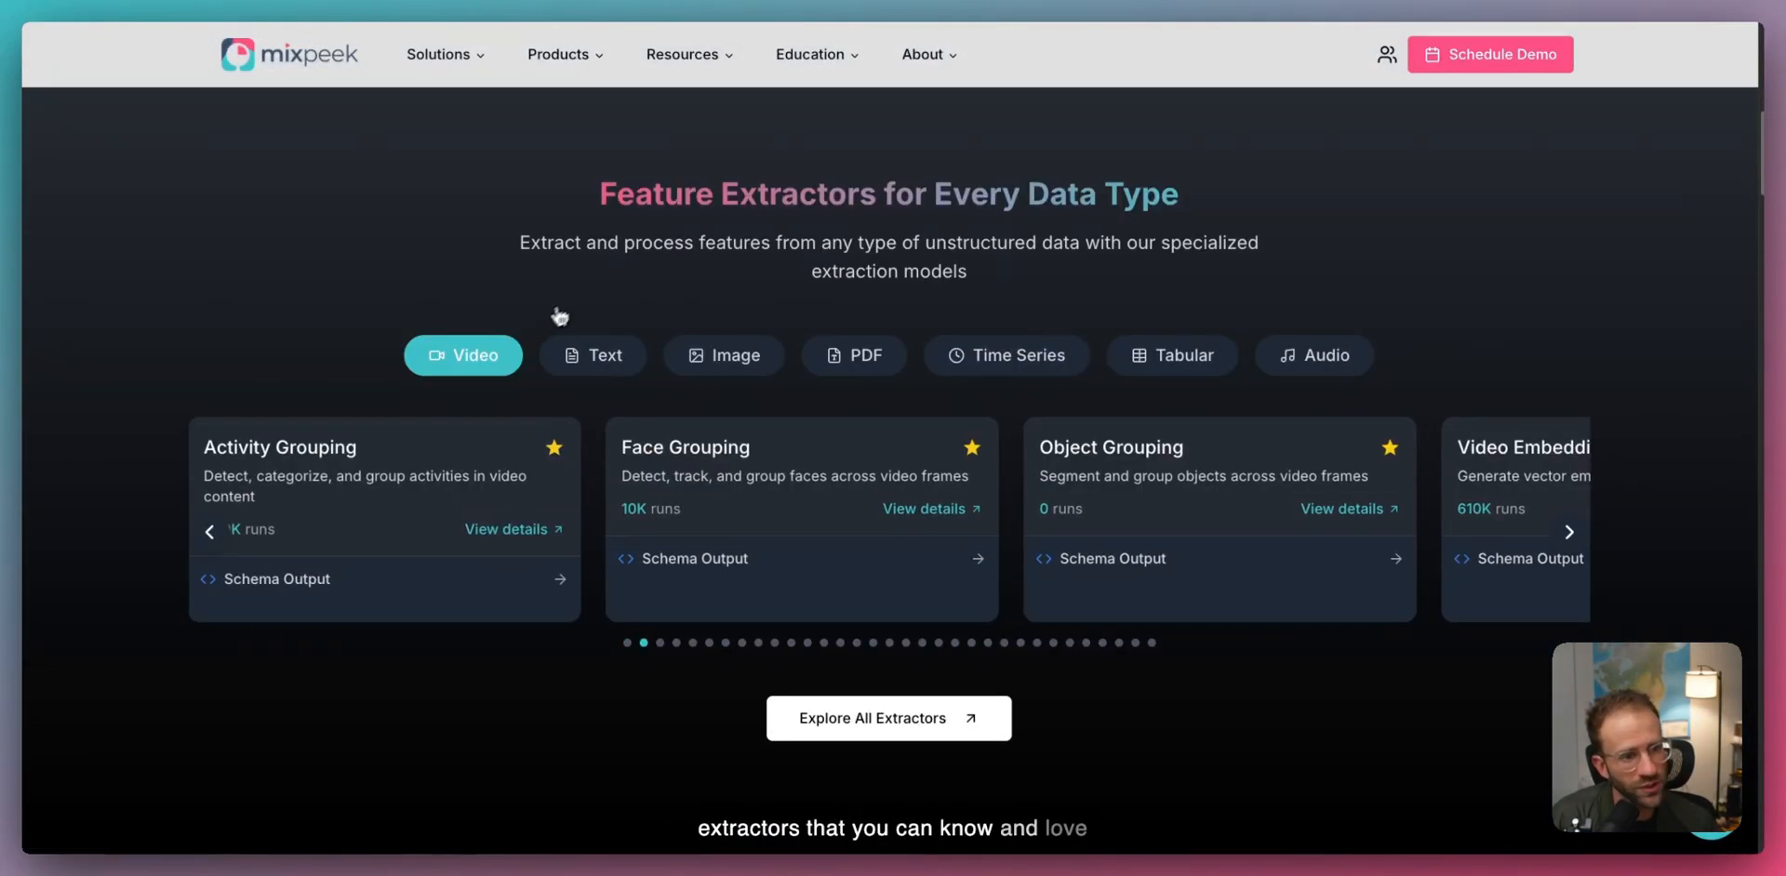
pyautogui.click(687, 561)
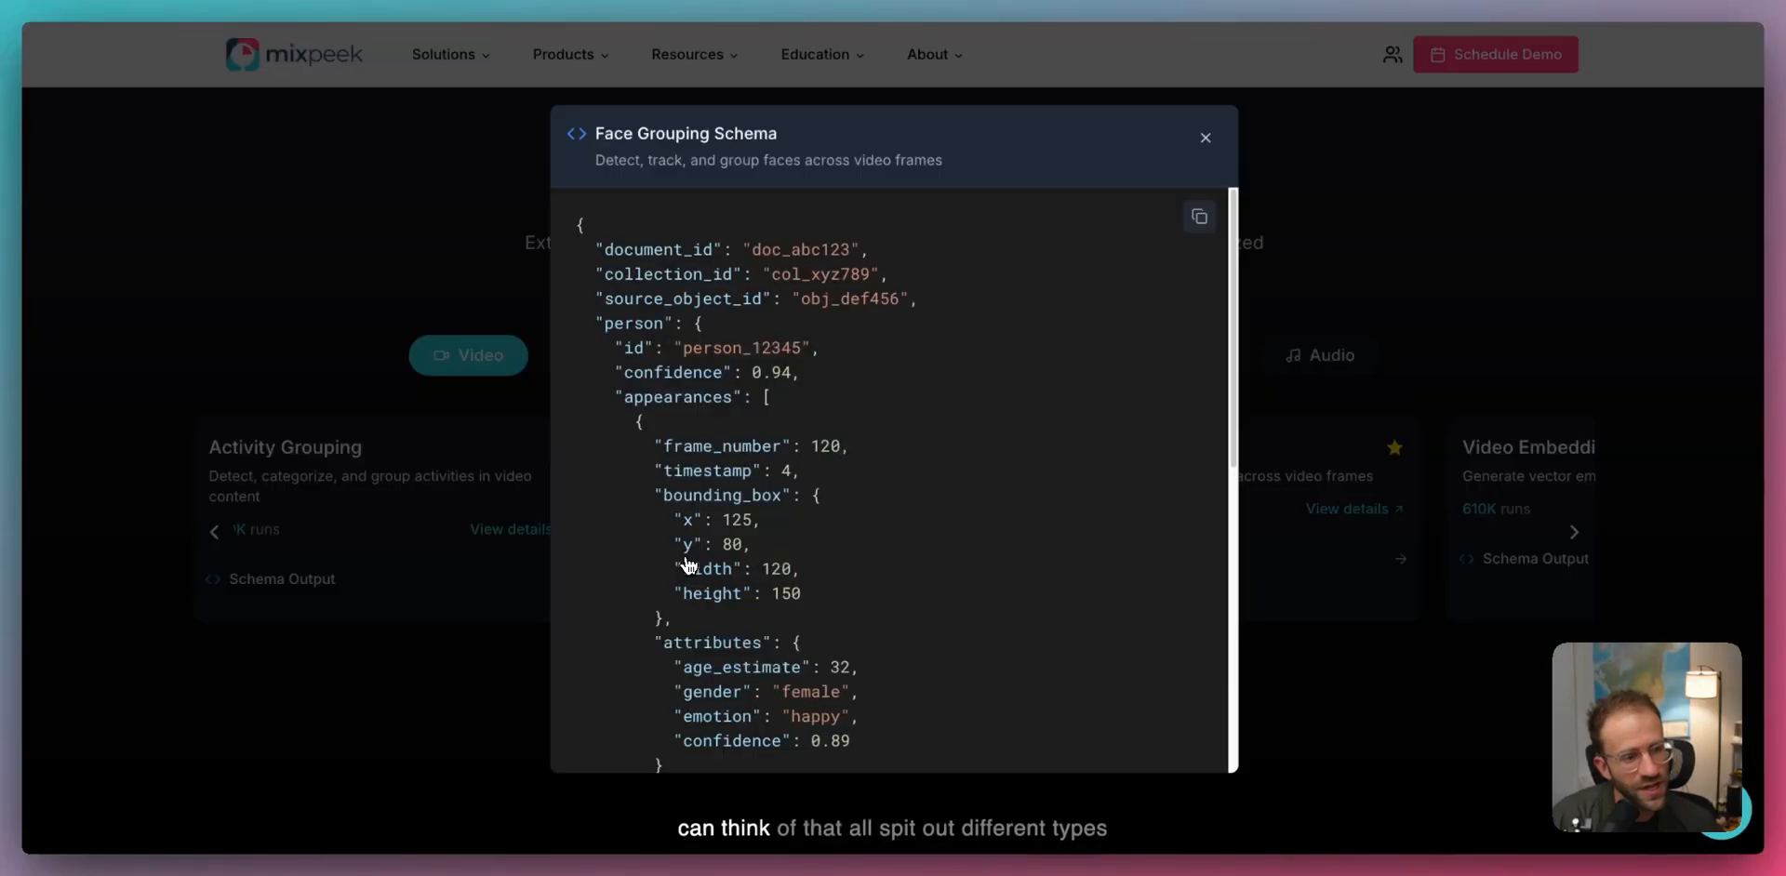
pyautogui.scroll(-3, 761, 360)
pyautogui.click(498, 661)
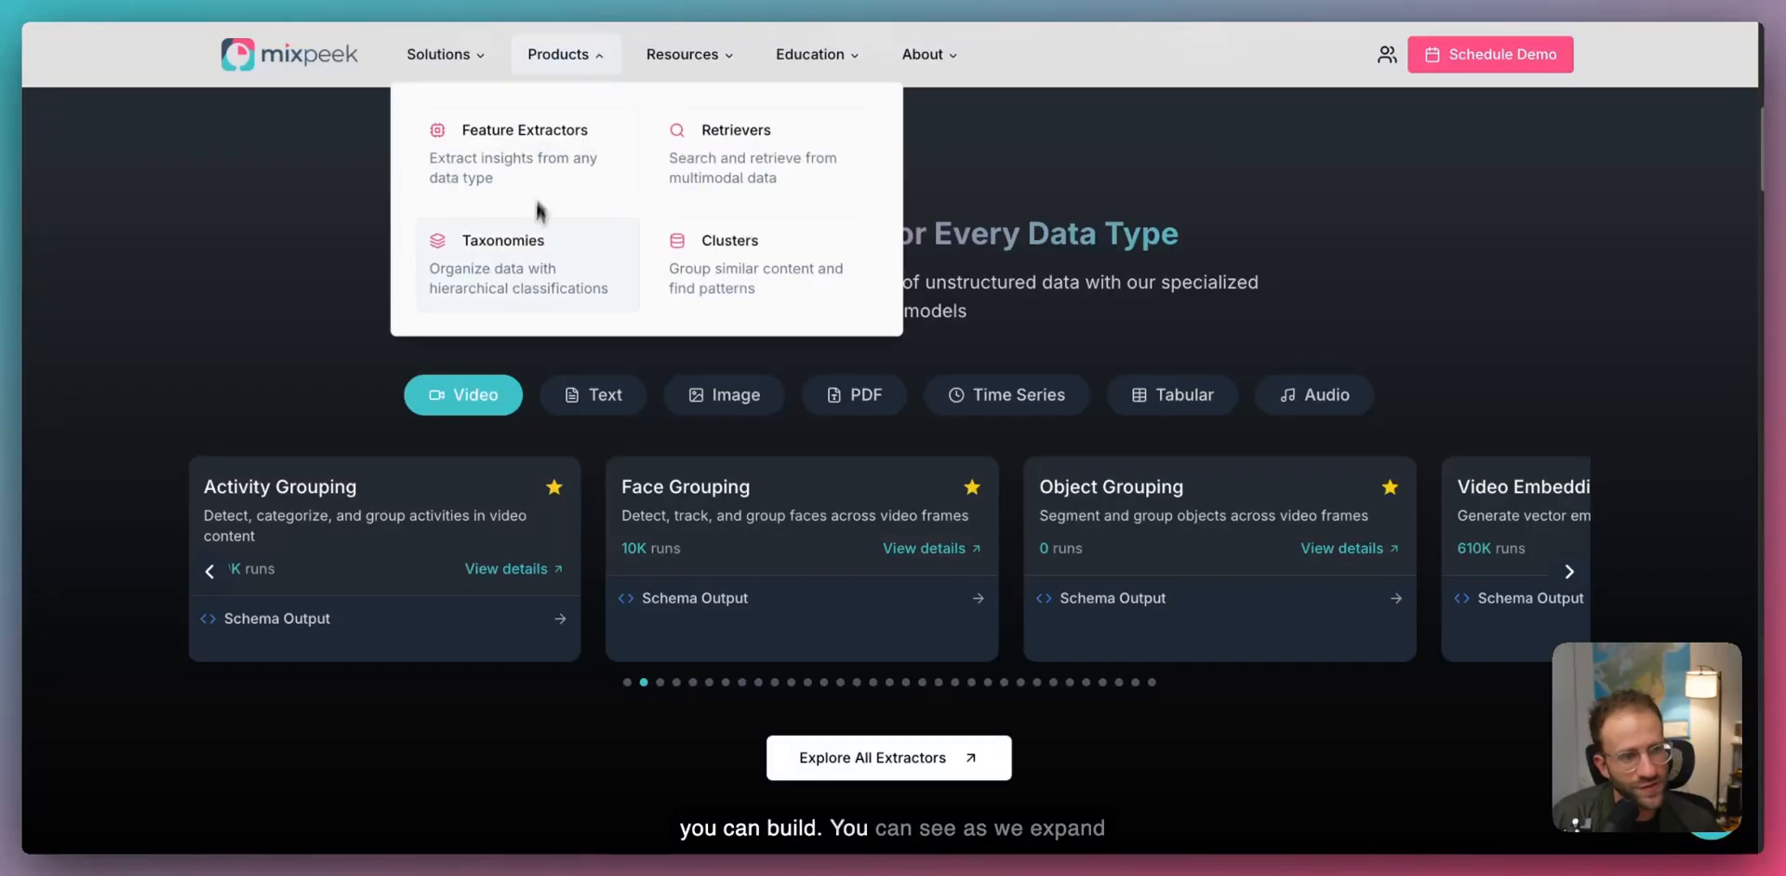
# Step: Open the website's recipes page and look over the recipes offered across all categories and modalities
pyautogui.moveTo(688, 54)
pyautogui.click(521, 268)
pyautogui.scroll(-4, 577, 326)
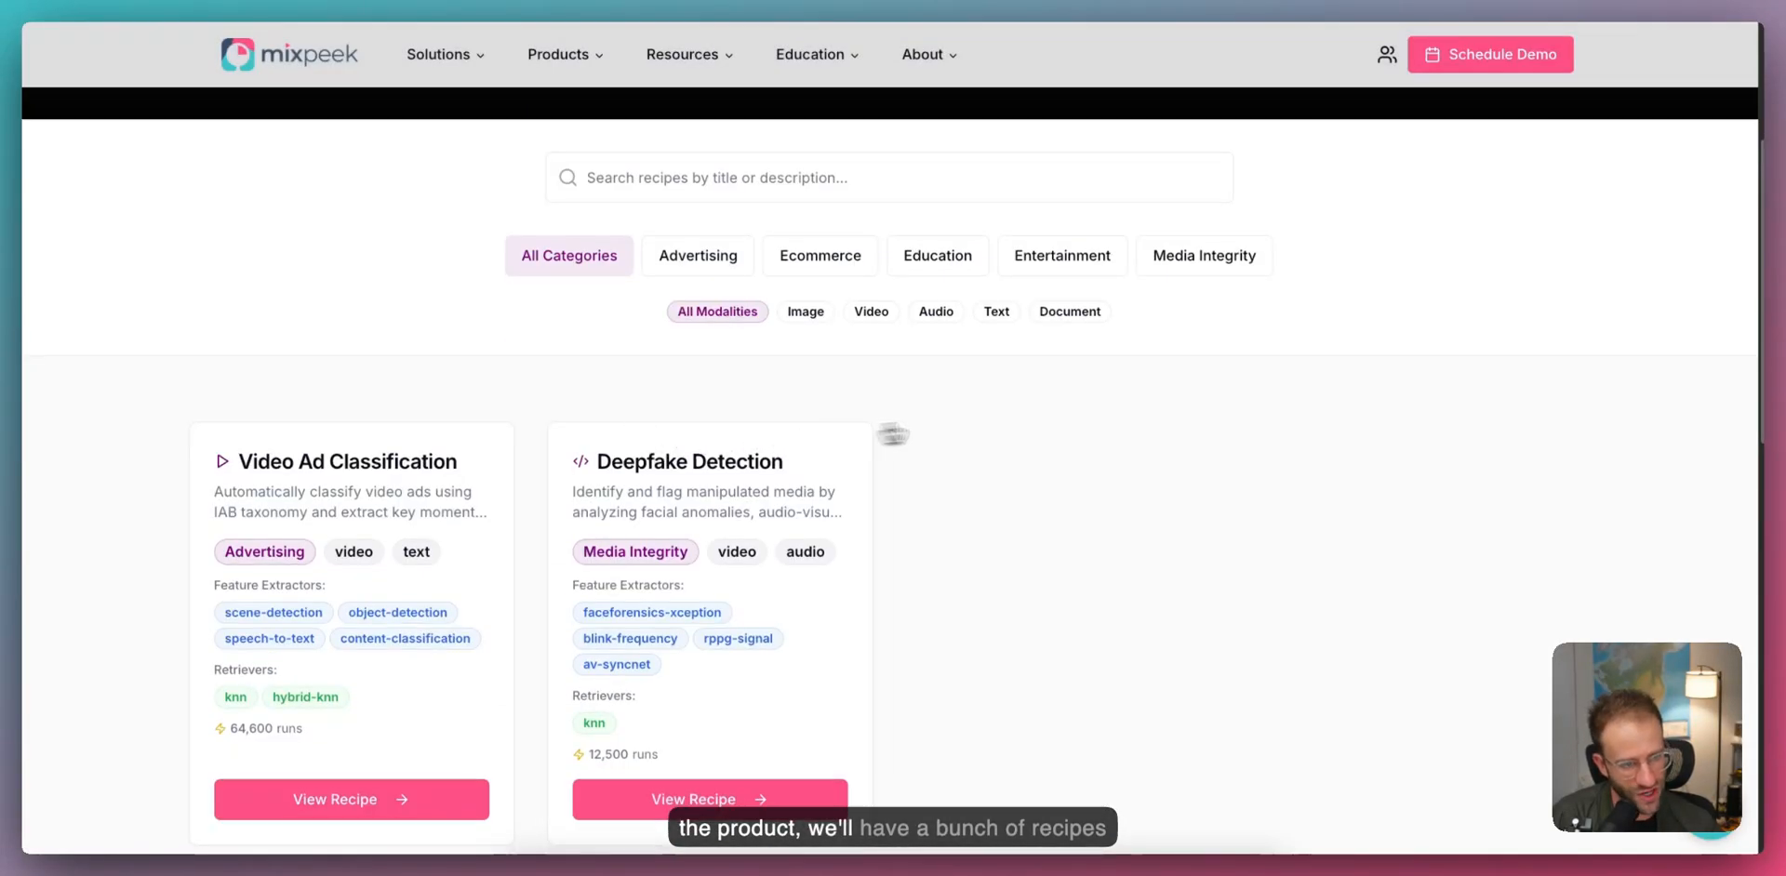
pyautogui.scroll(-1, 949, 440)
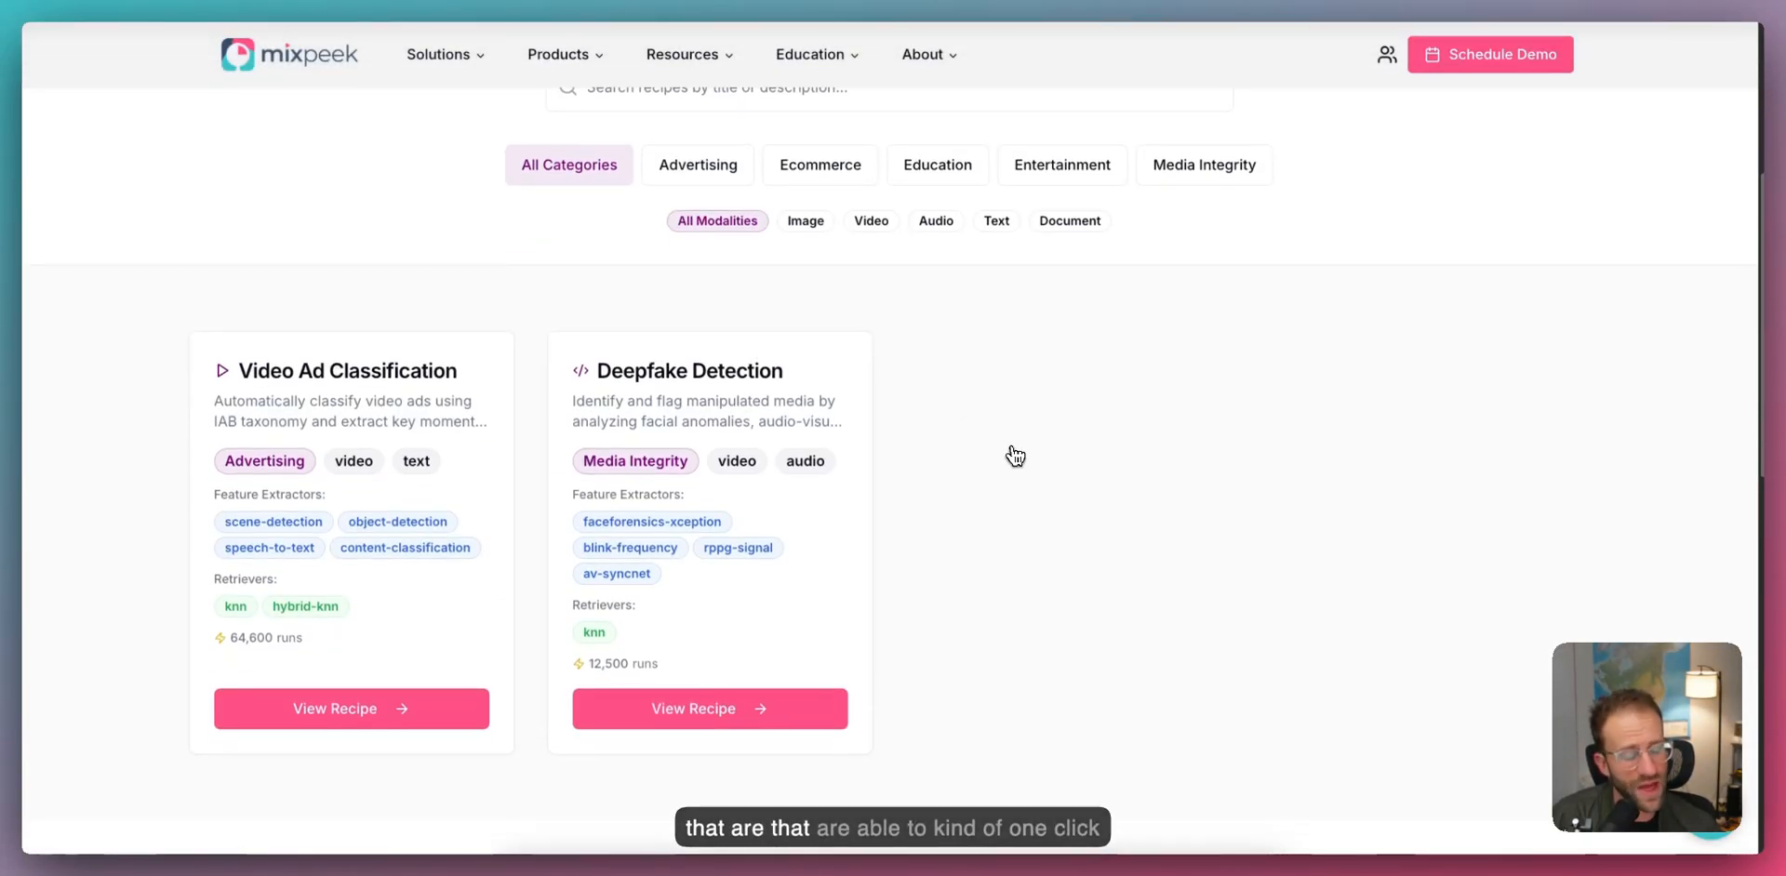
# Step: Open the Deepfake Detection recipe and examine its implementation code, components, deployment option and additional resources
pyautogui.click(710, 707)
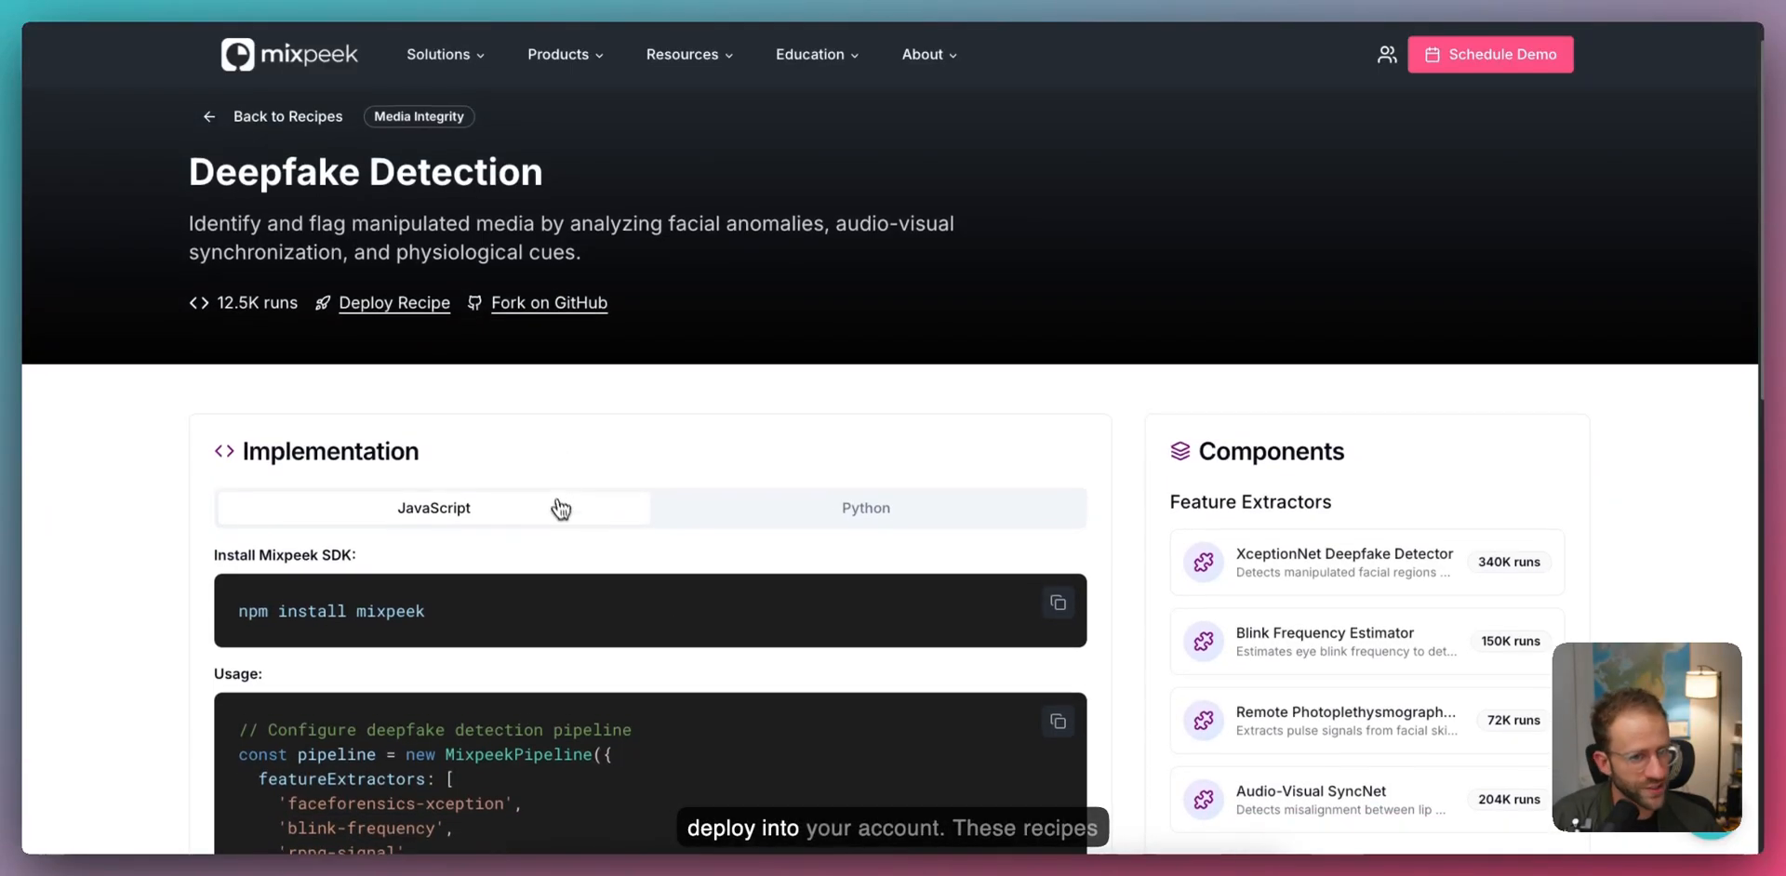
pyautogui.scroll(-2, 606, 439)
pyautogui.scroll(-3, 606, 439)
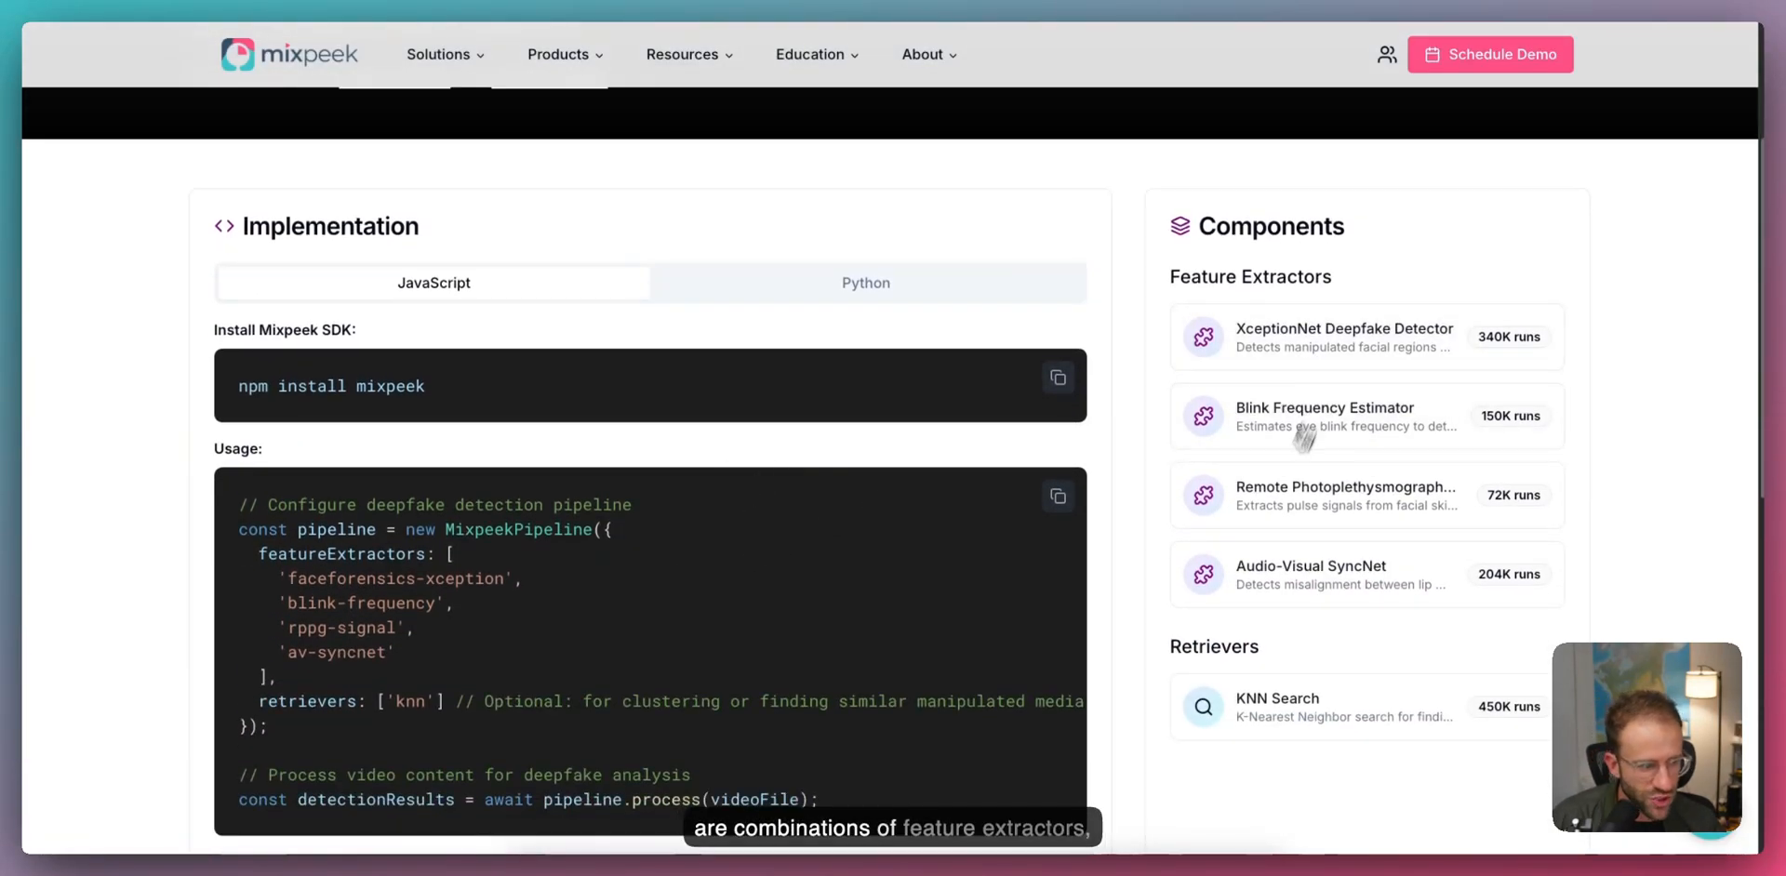
pyautogui.scroll(3, 552, 426)
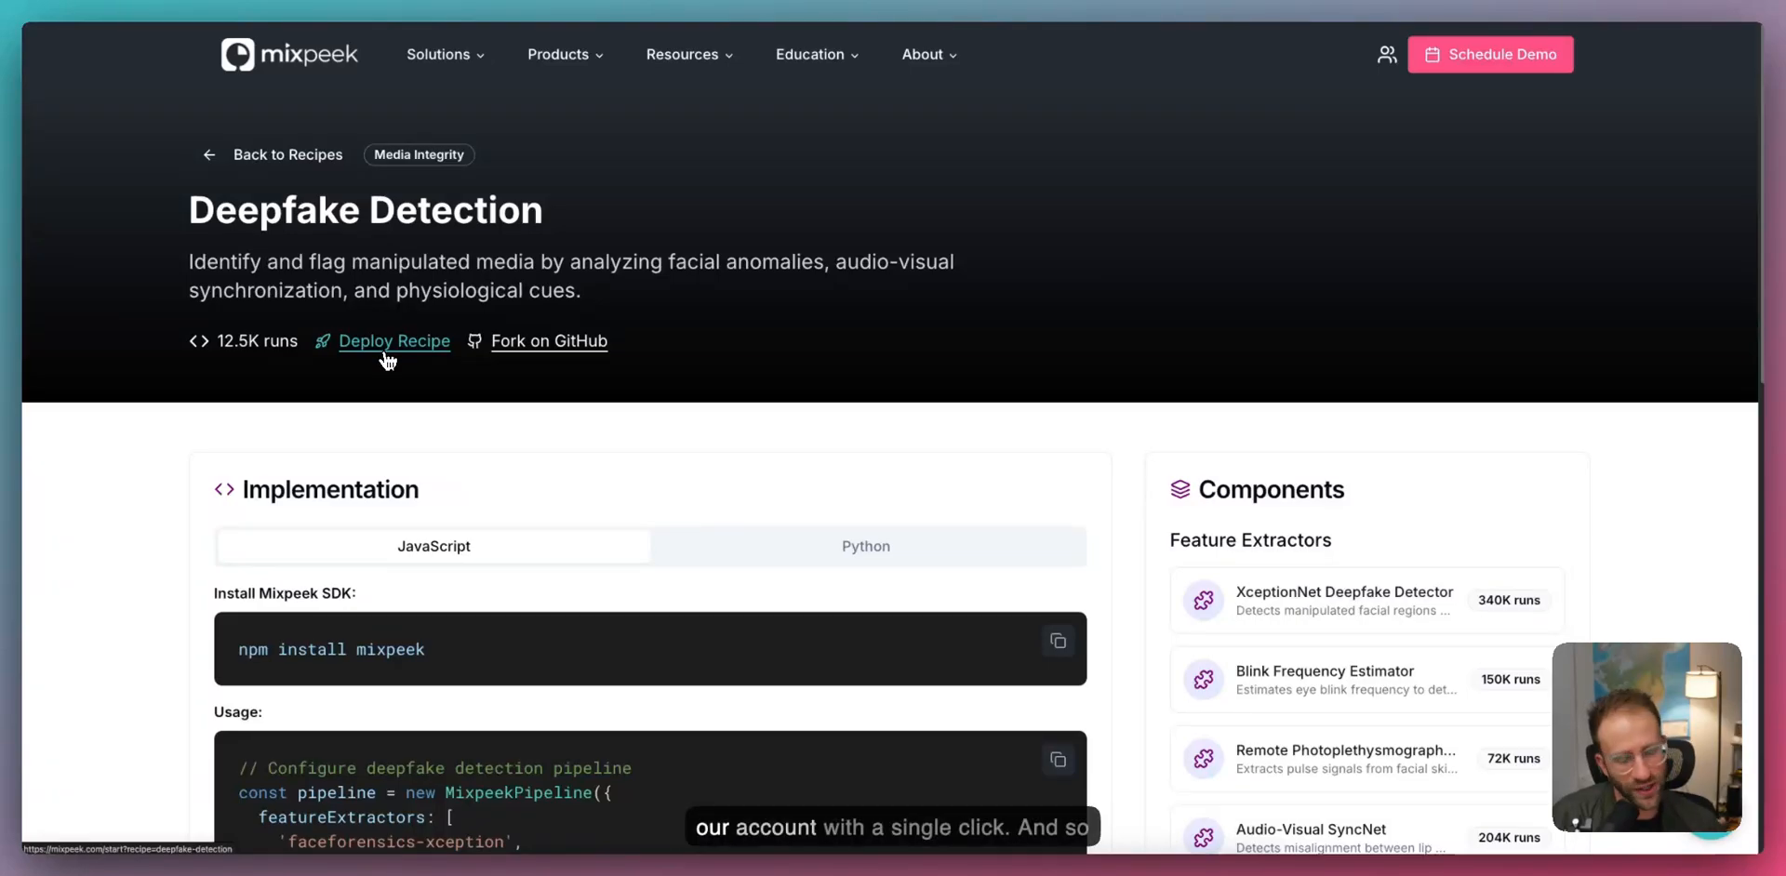
pyautogui.scroll(-8, 388, 361)
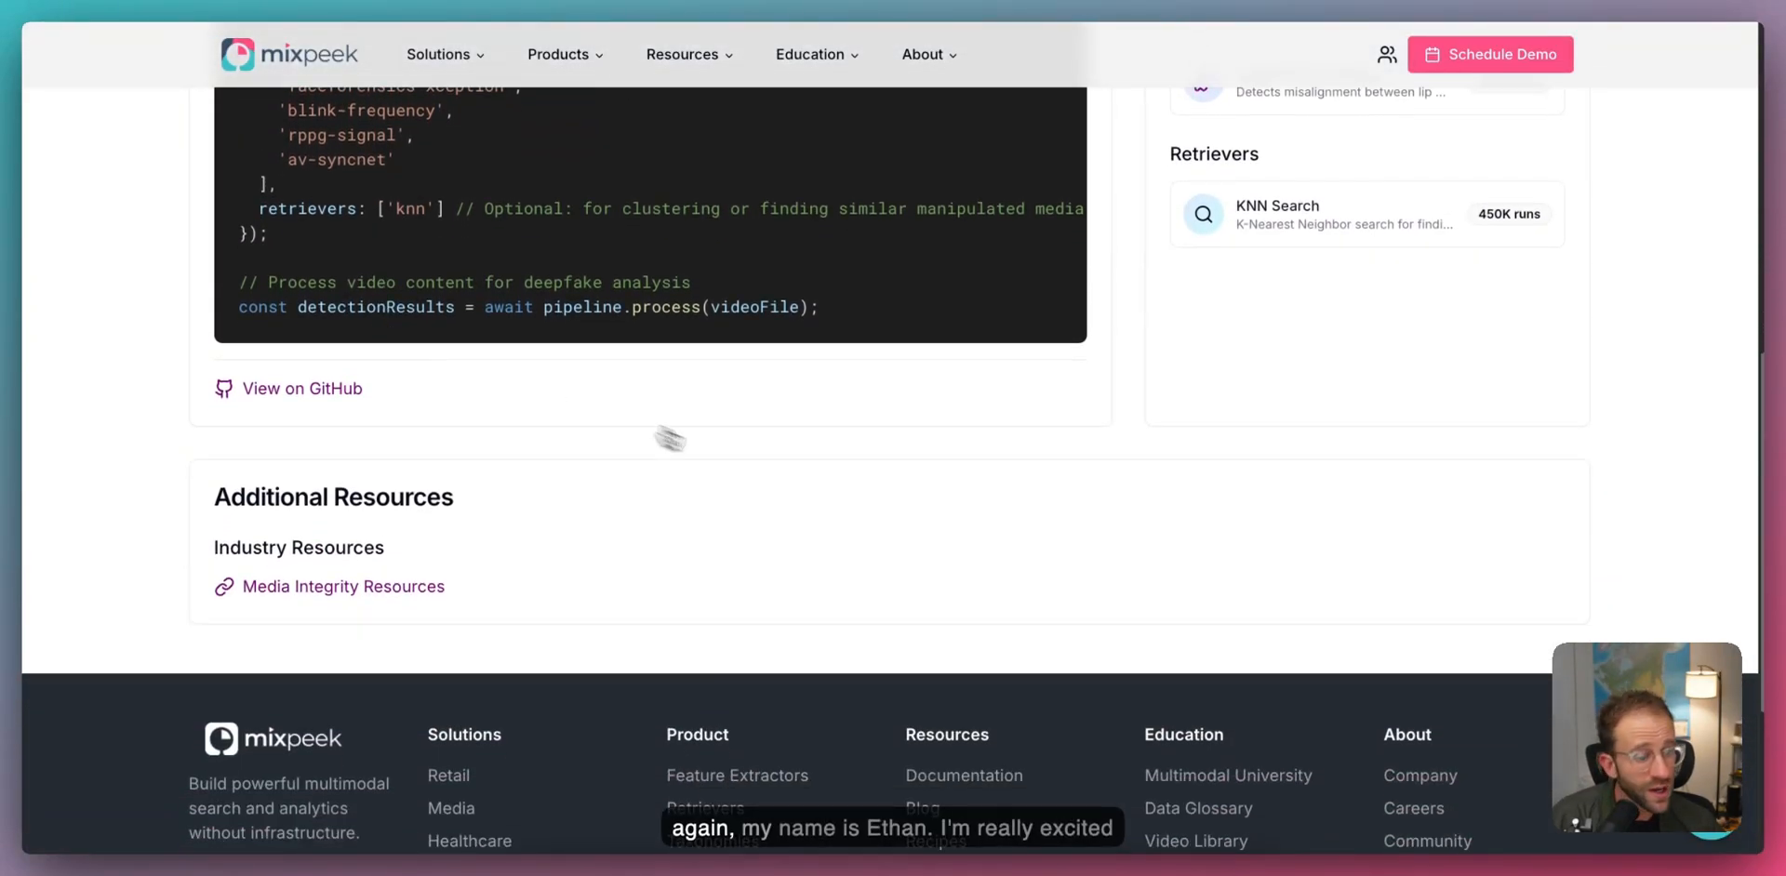
pyautogui.scroll(1, 756, 556)
pyautogui.scroll(1, 753, 560)
pyautogui.scroll(8, 752, 563)
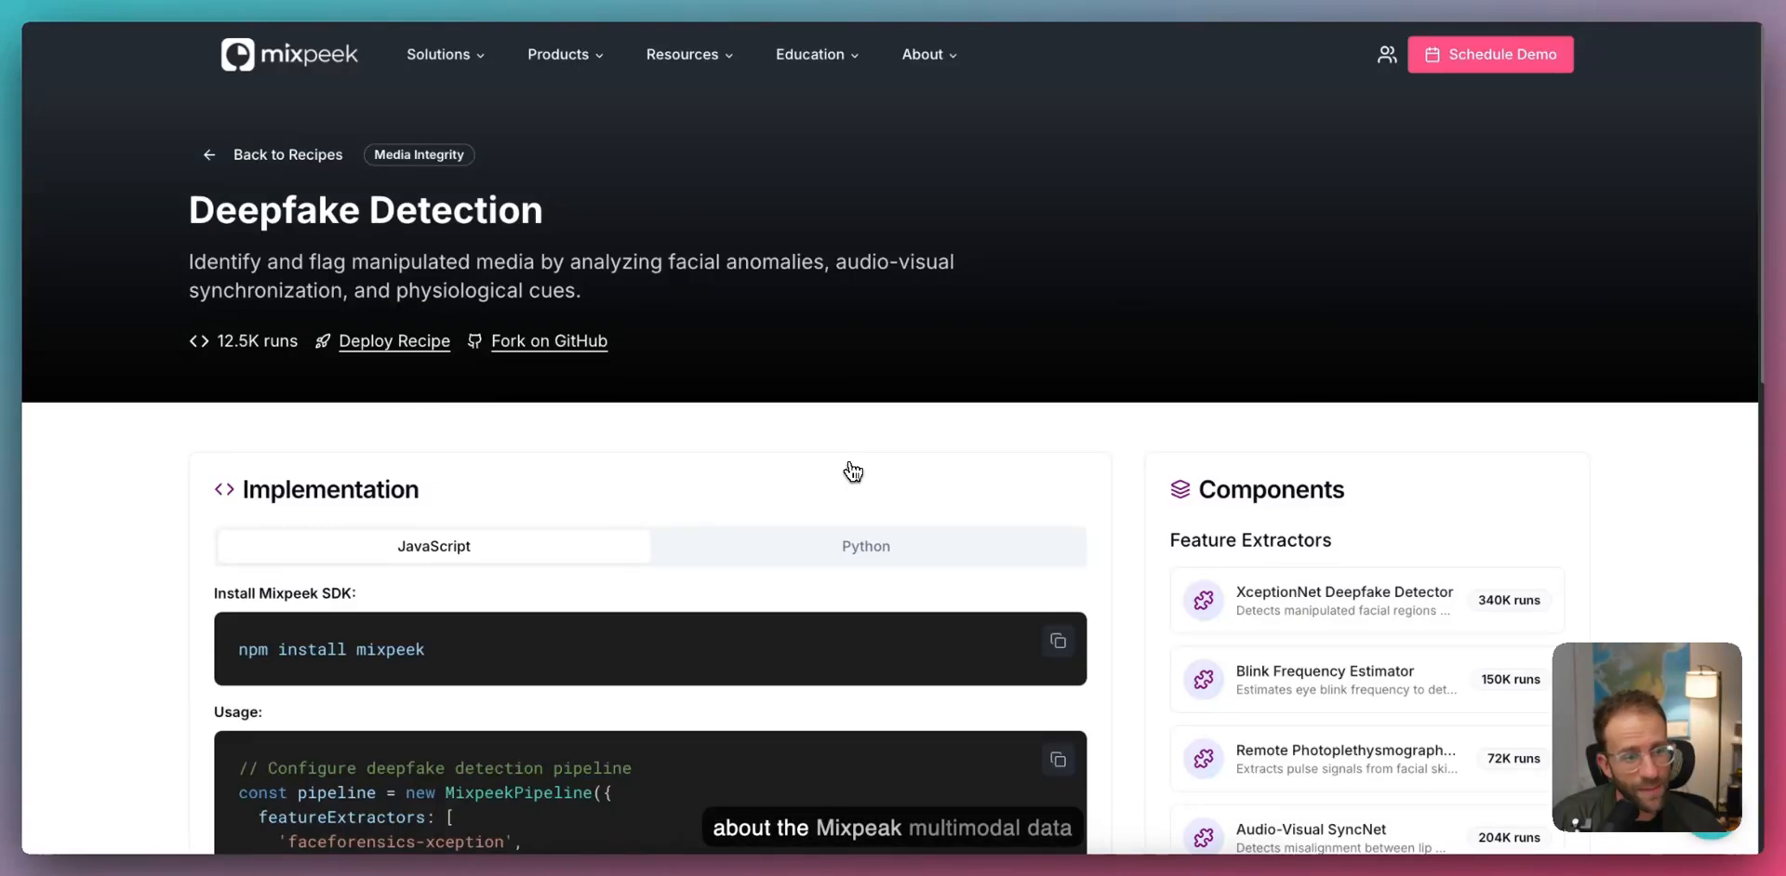
# Step: Open the Mixpeek blog and browse its articles on video segmentation, reverse video search and industry solutions
pyautogui.moveTo(542, 71)
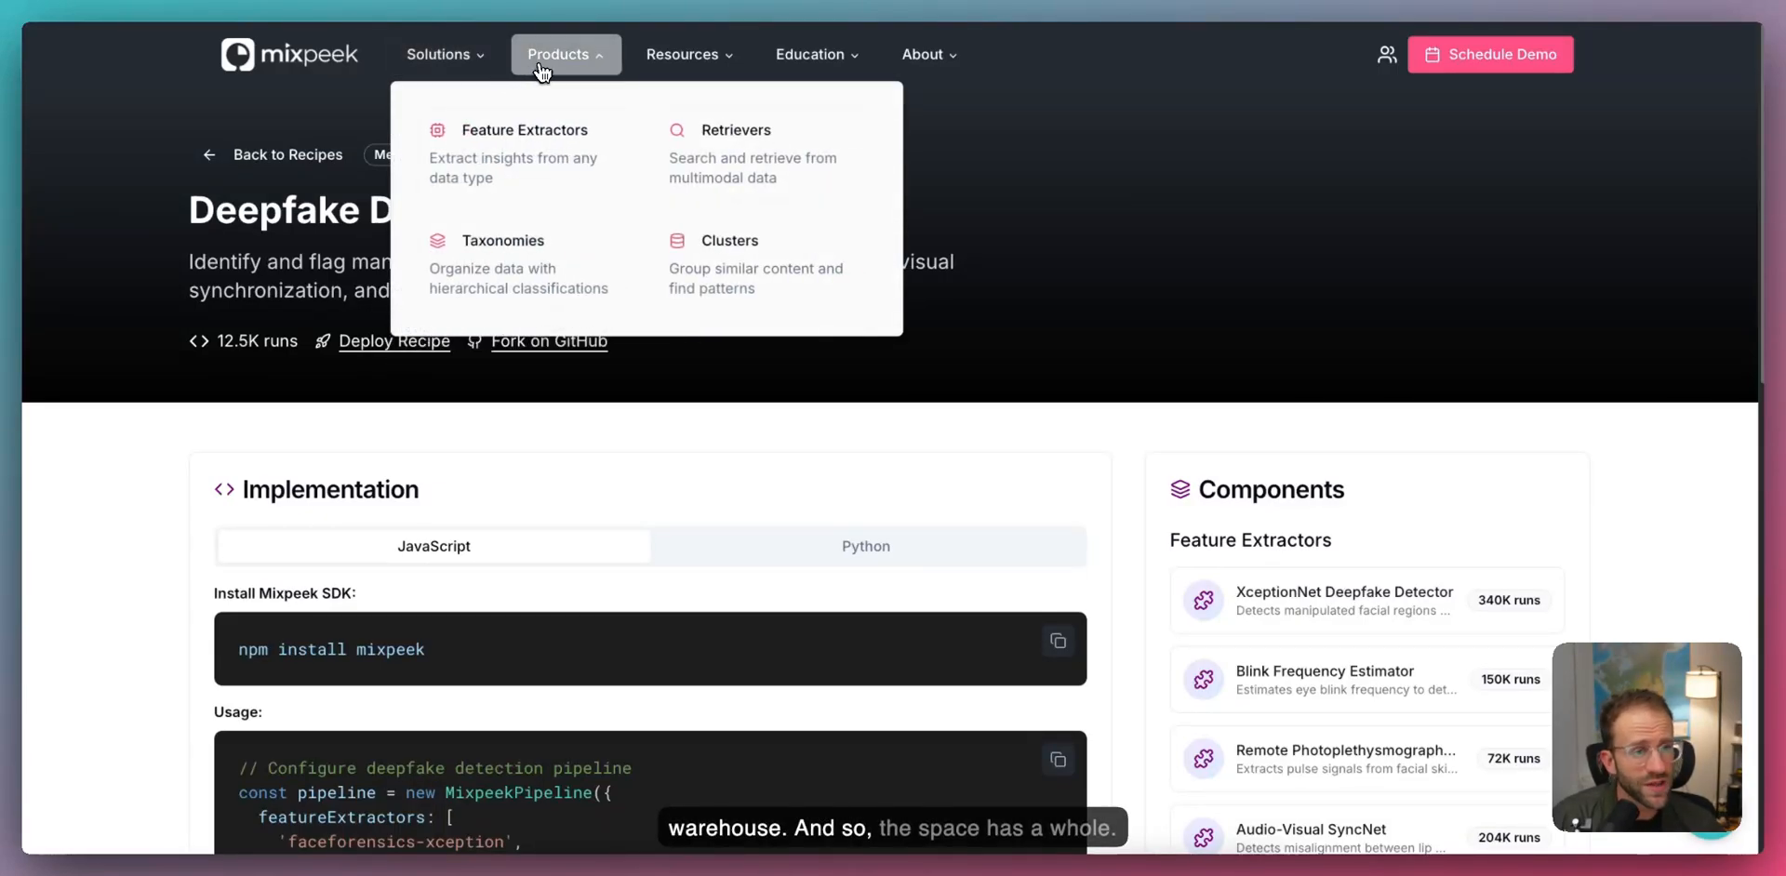
pyautogui.moveTo(462, 68)
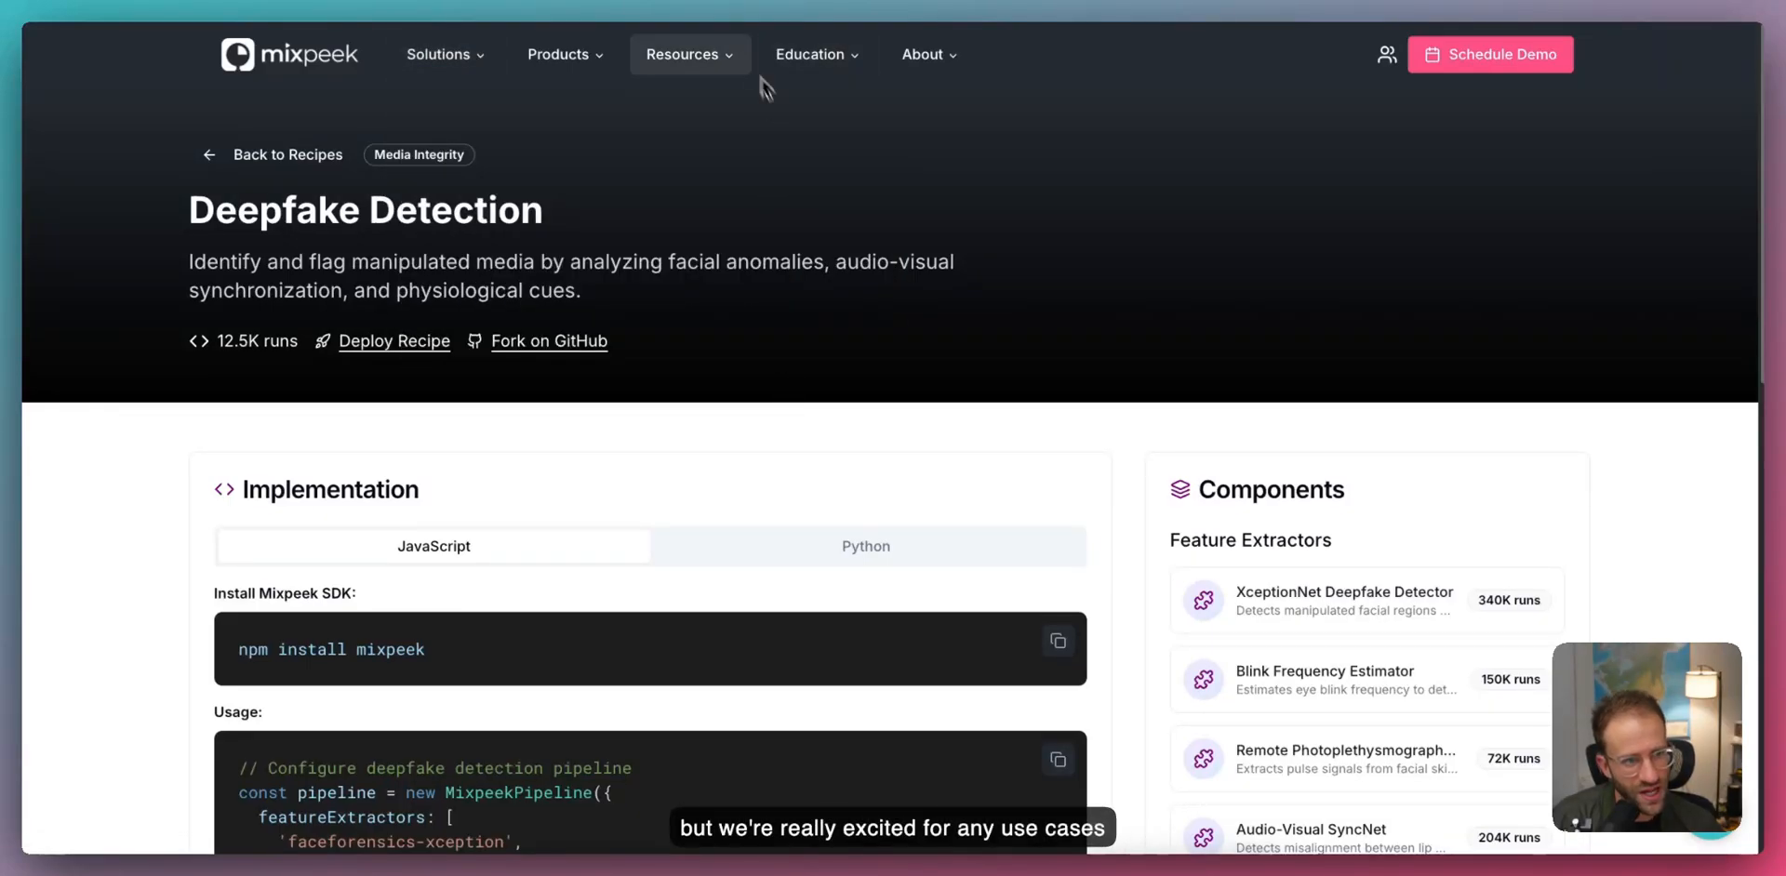
pyautogui.moveTo(711, 55)
pyautogui.click(714, 147)
pyautogui.scroll(-3, 802, 307)
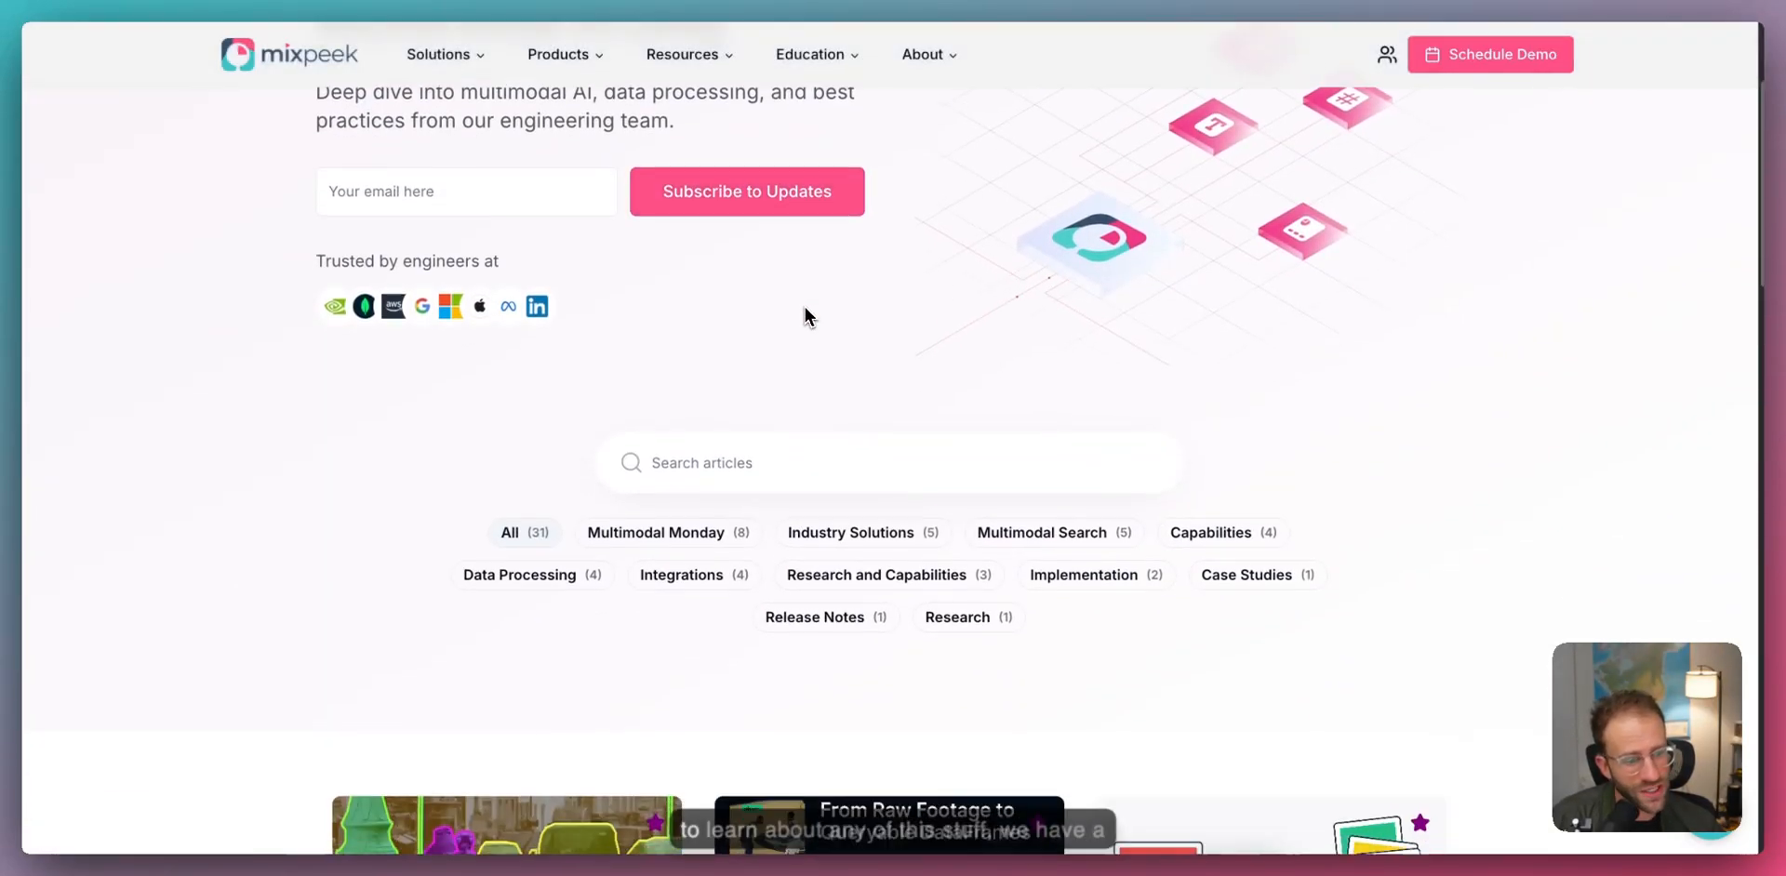
pyautogui.scroll(-5, 805, 311)
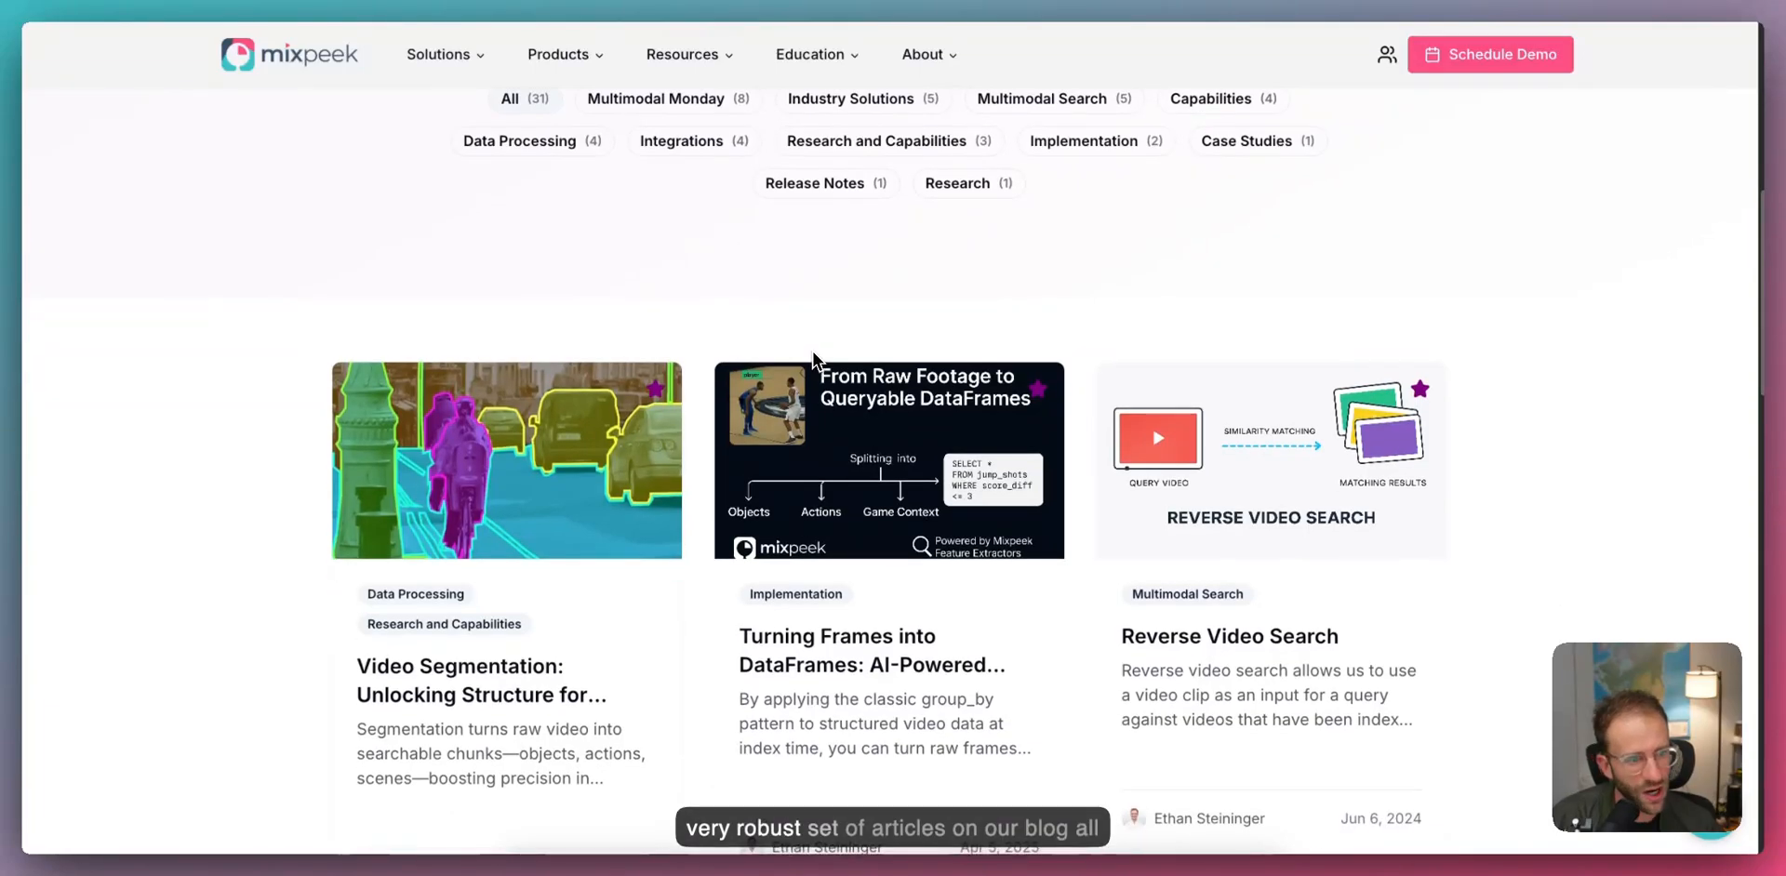
pyautogui.scroll(-2, 813, 358)
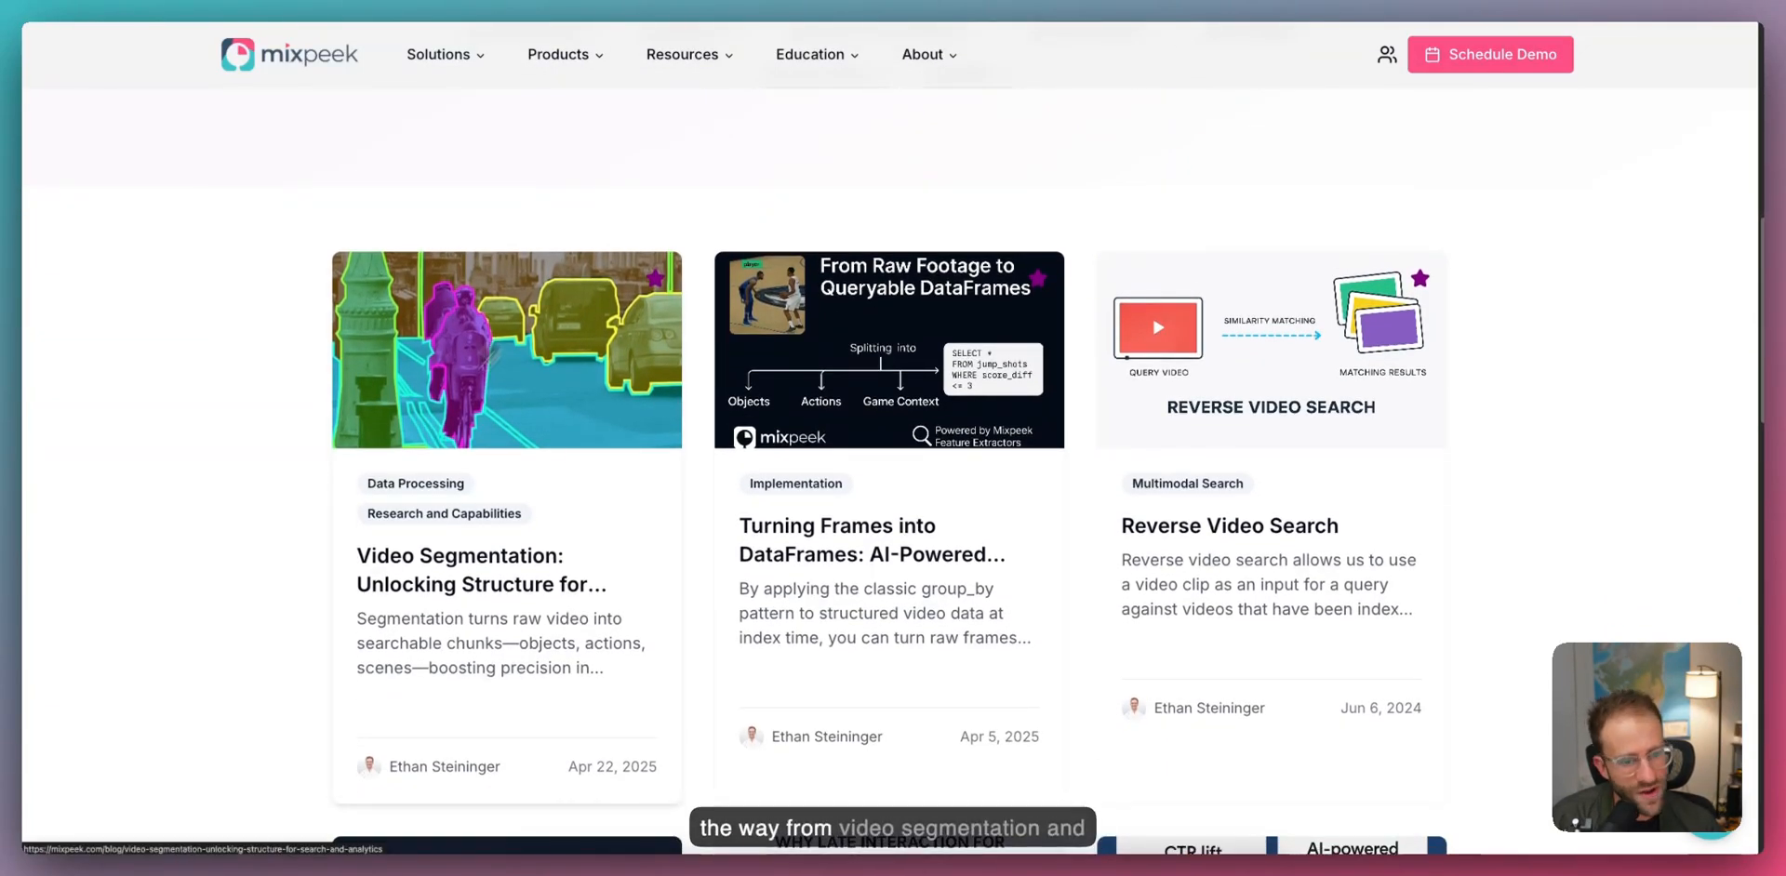
pyautogui.scroll(-10, 1214, 612)
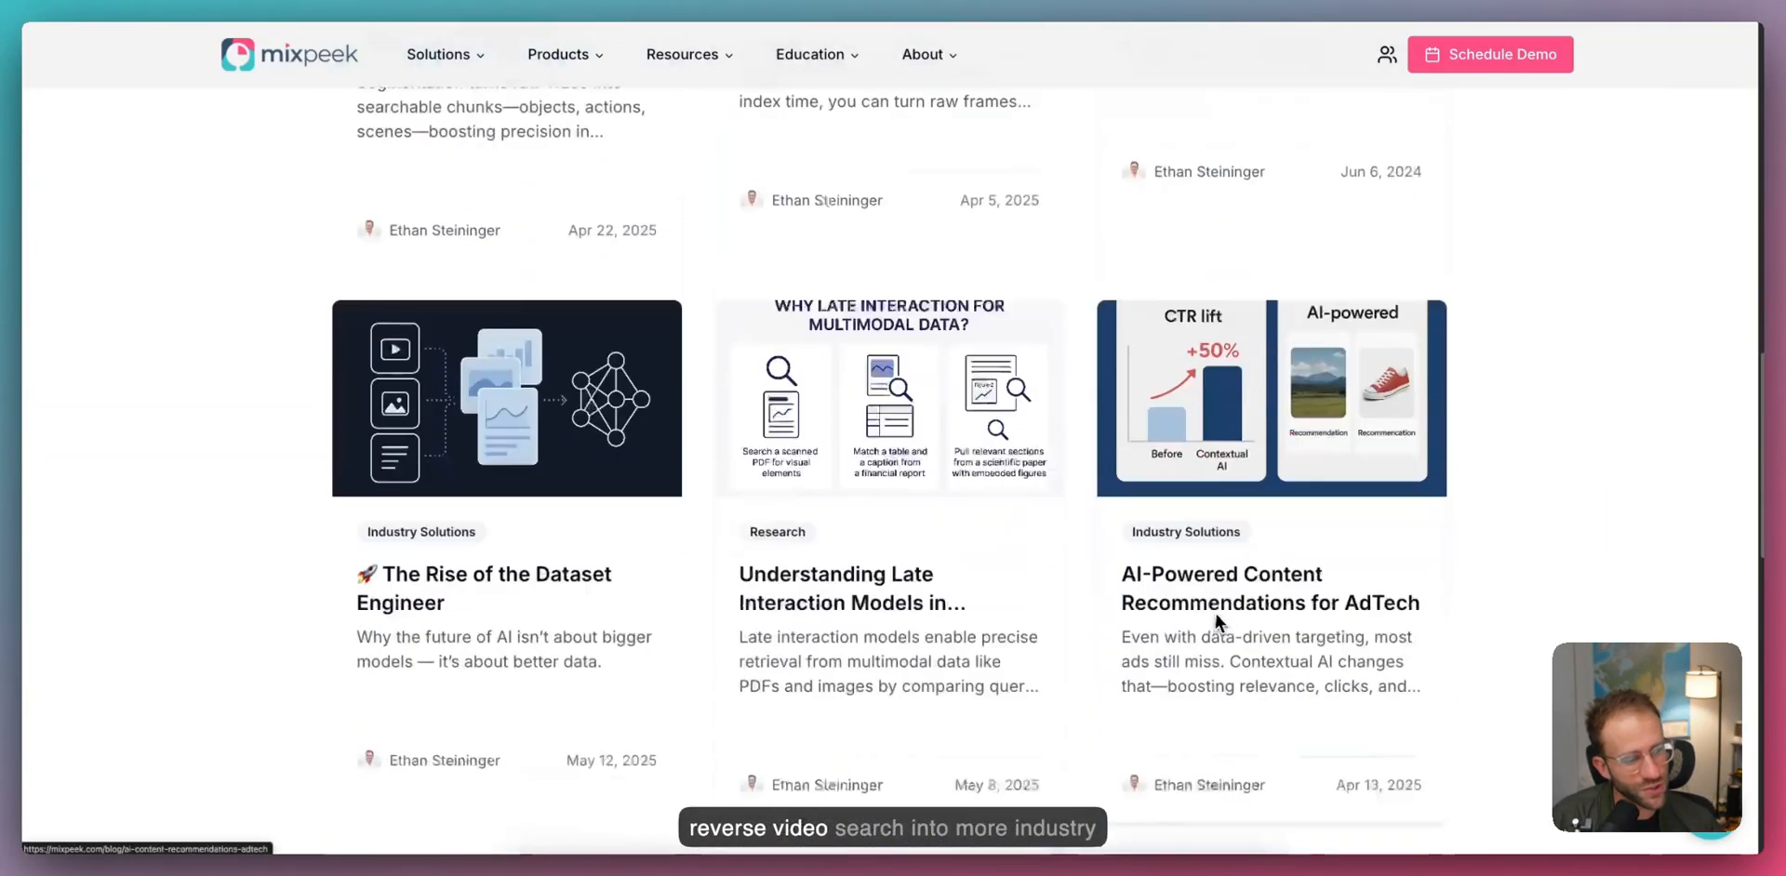
pyautogui.scroll(1, 1219, 615)
pyautogui.scroll(-3, 1219, 616)
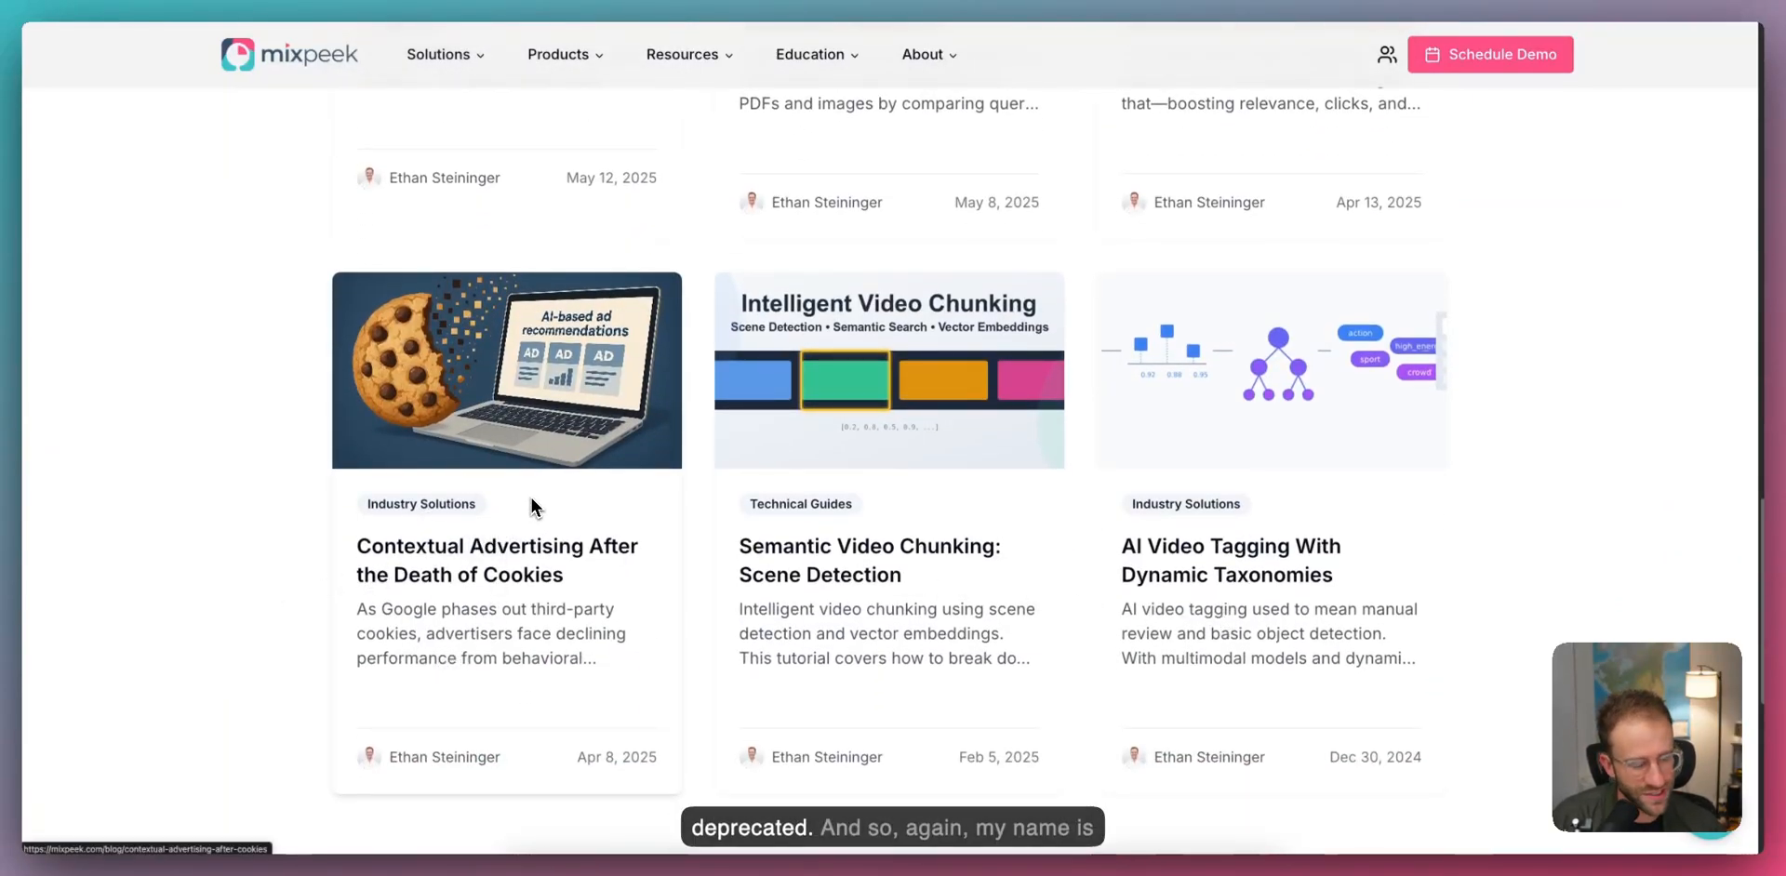
pyautogui.scroll(1, 765, 585)
# Step: Open the Contact Us page to view the contact channels, and go from there to the community page
pyautogui.moveTo(902, 76)
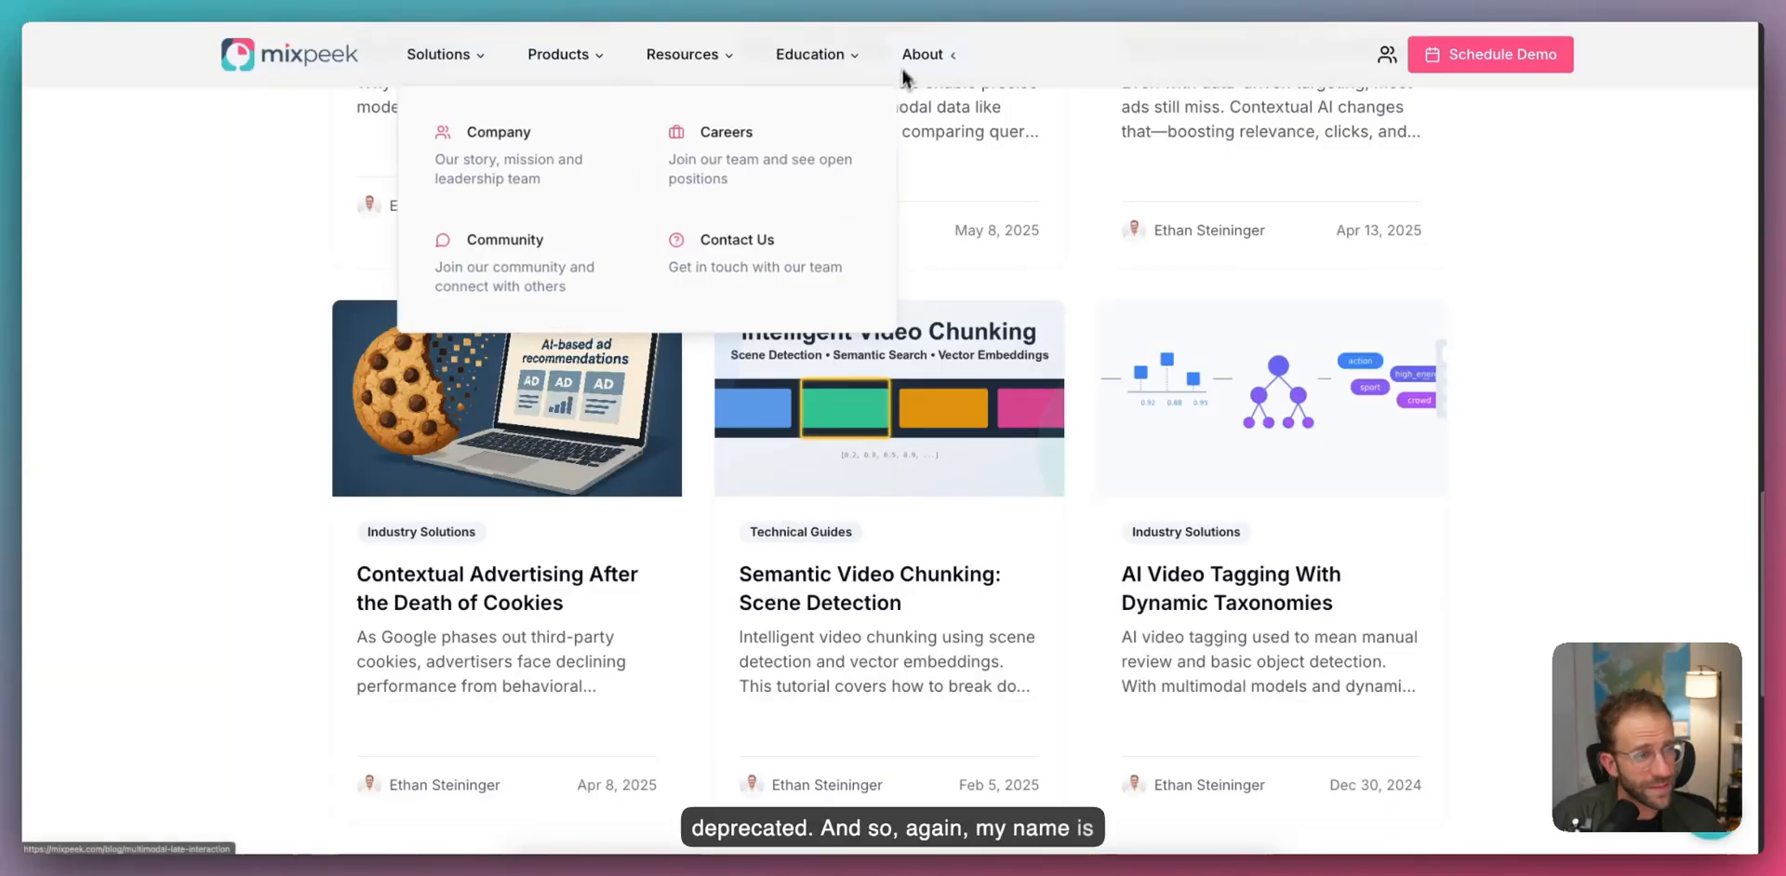
pyautogui.scroll(10, 961, 363)
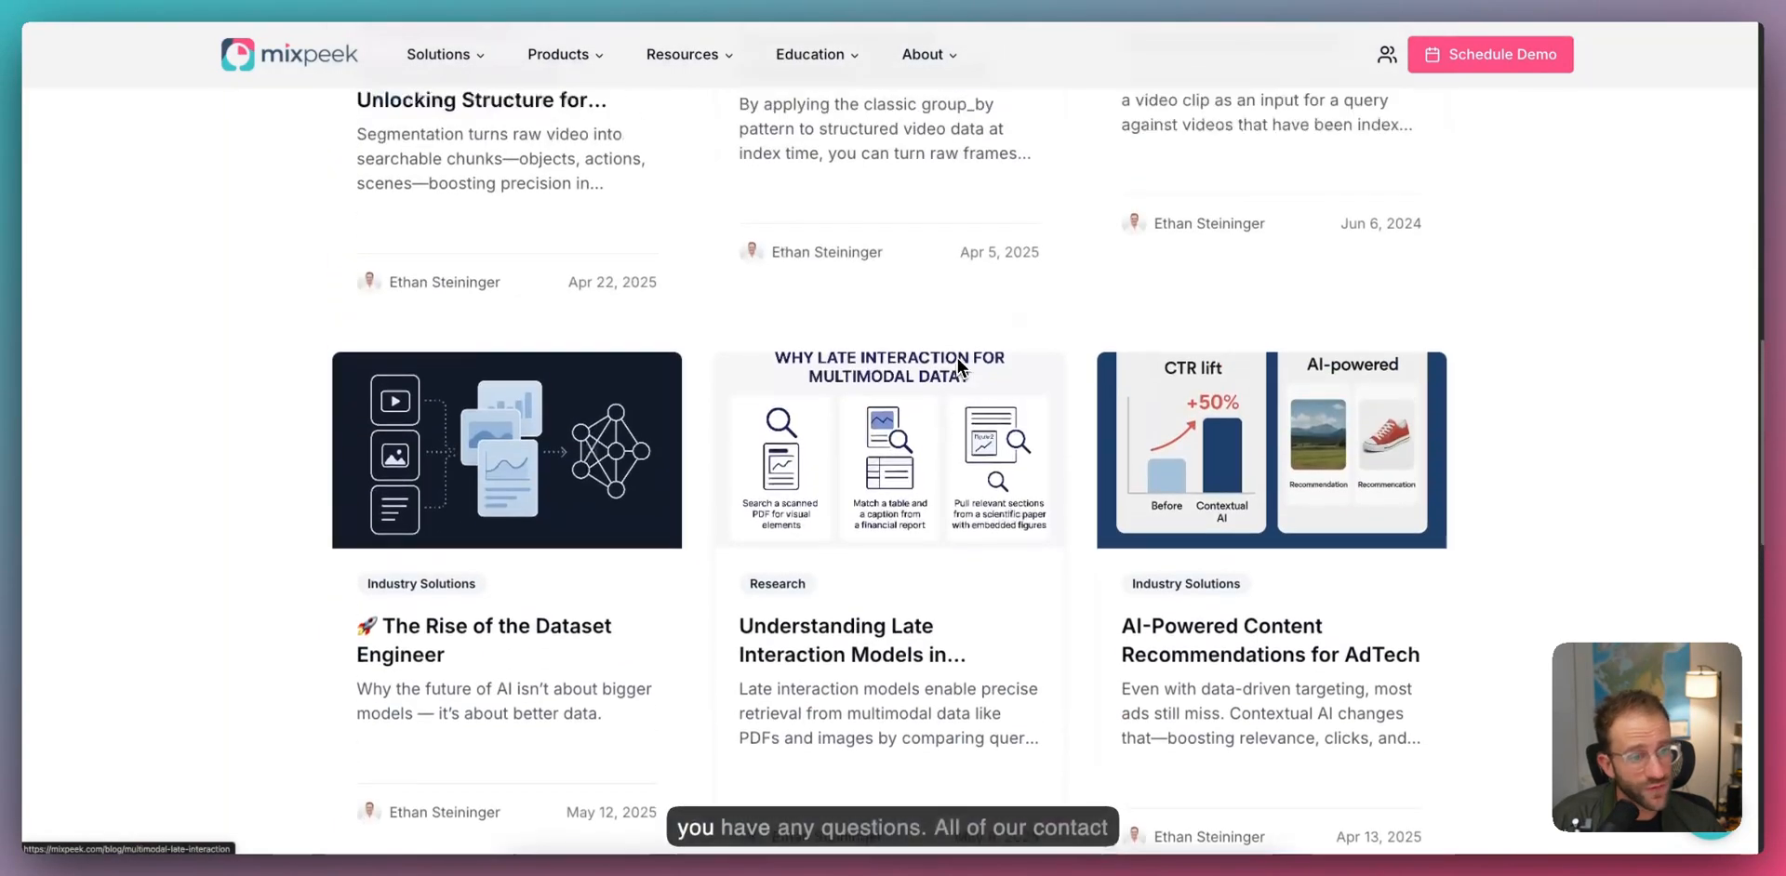
pyautogui.click(786, 261)
pyautogui.scroll(-1, 838, 316)
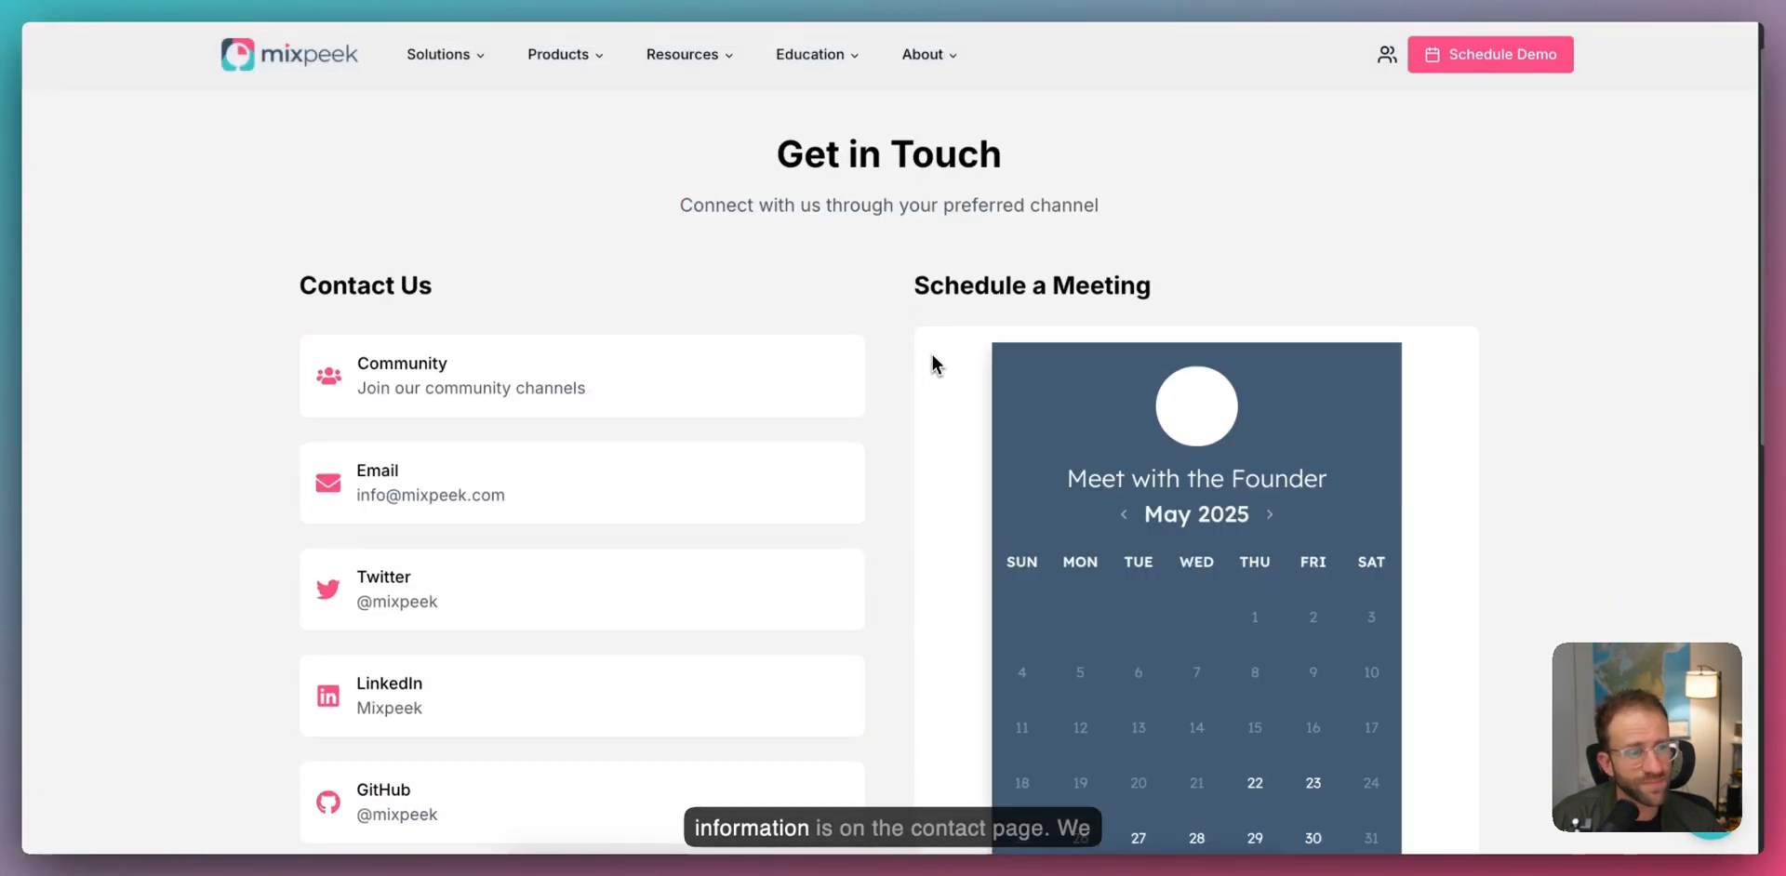
pyautogui.click(619, 337)
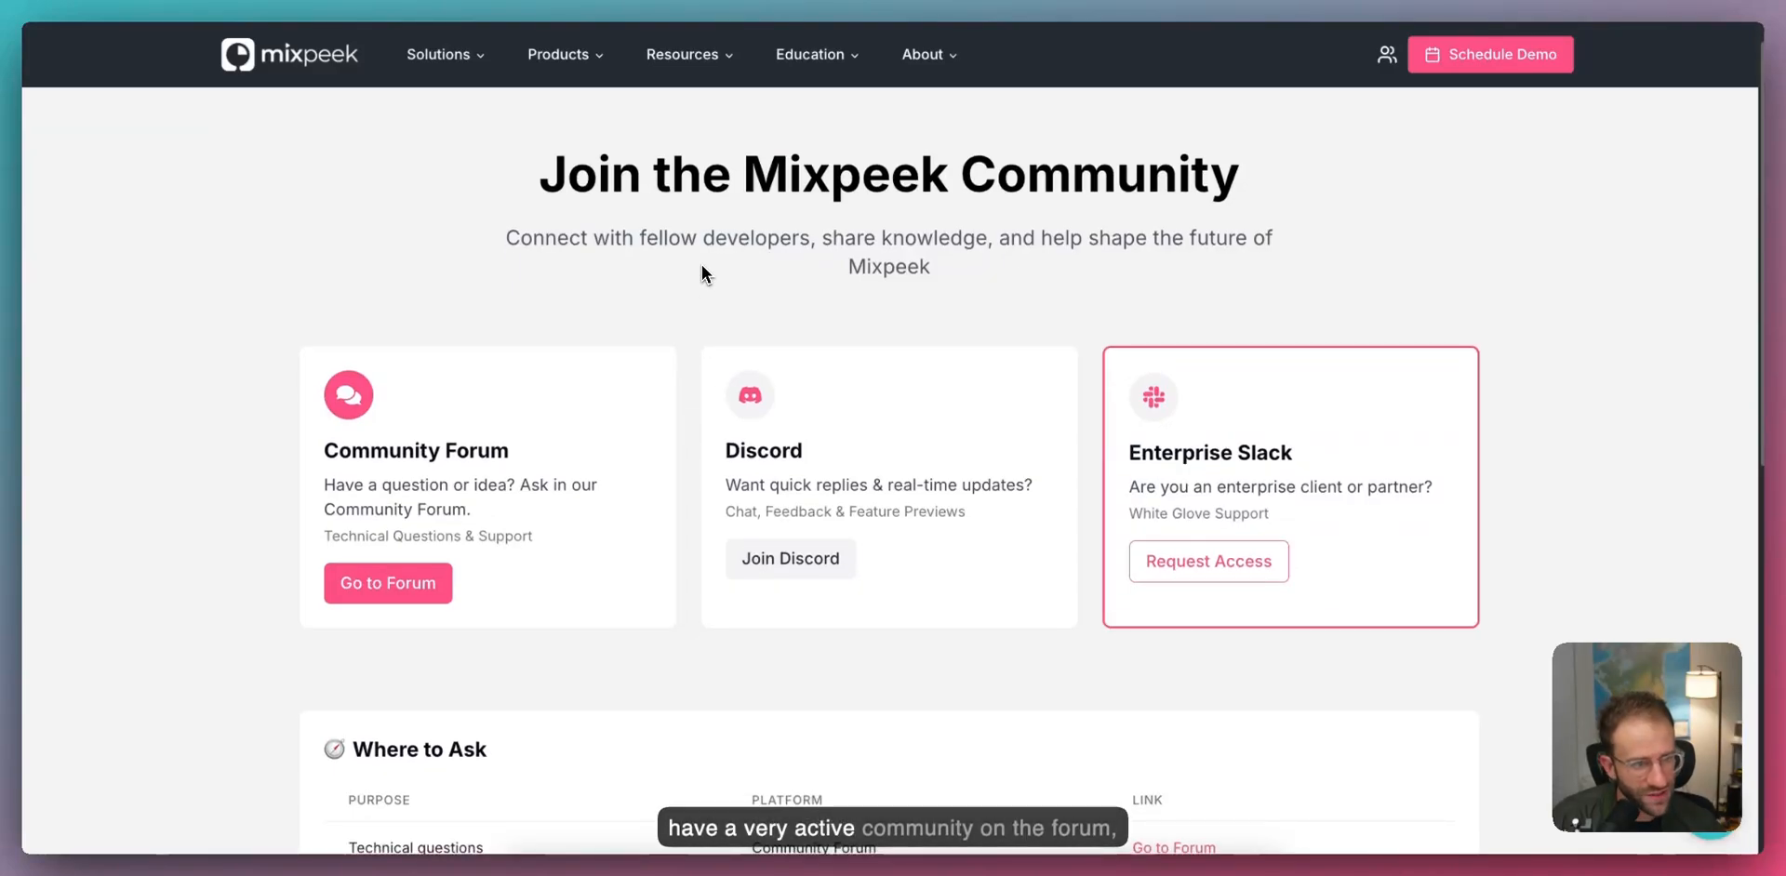